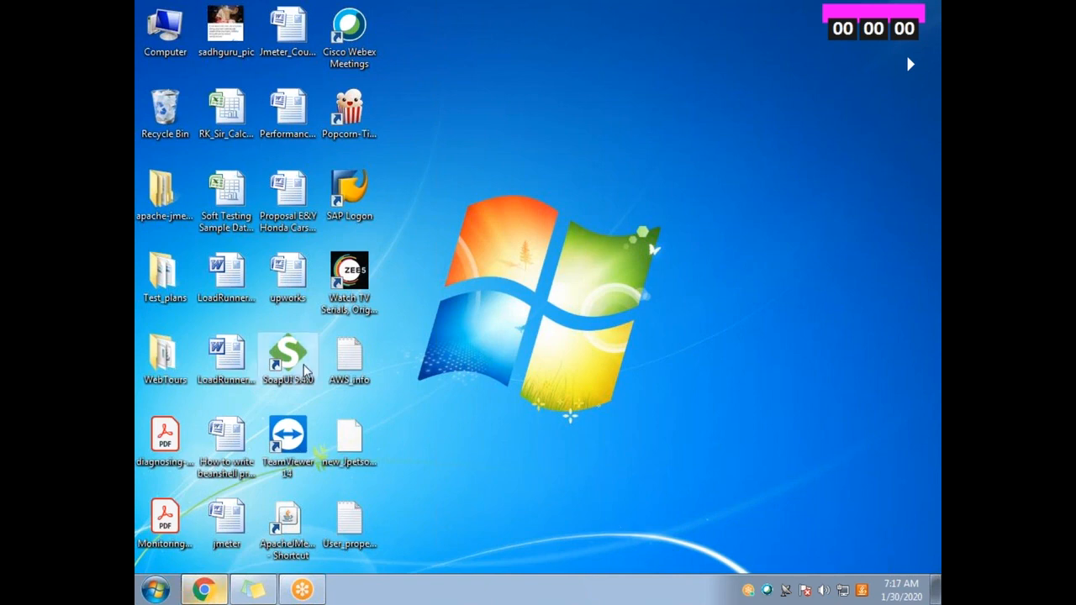
Switch to WhatsApp in Chrome, search for the App Dynamics trainee by name and open that contact's info
left_click(204, 590)
left_click(345, 20)
left_click(302, 145)
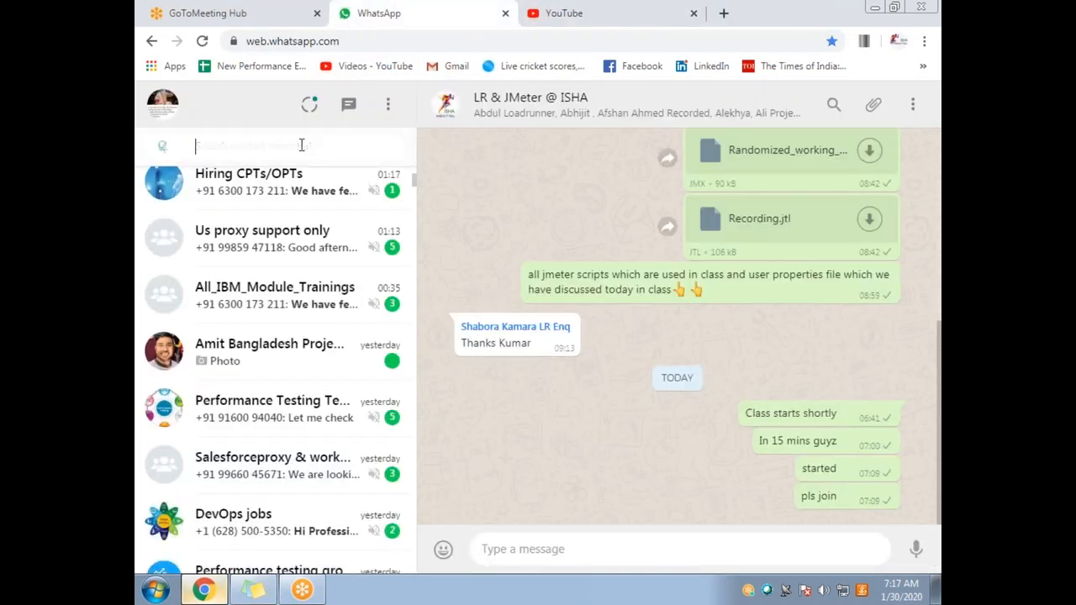
type("mukit")
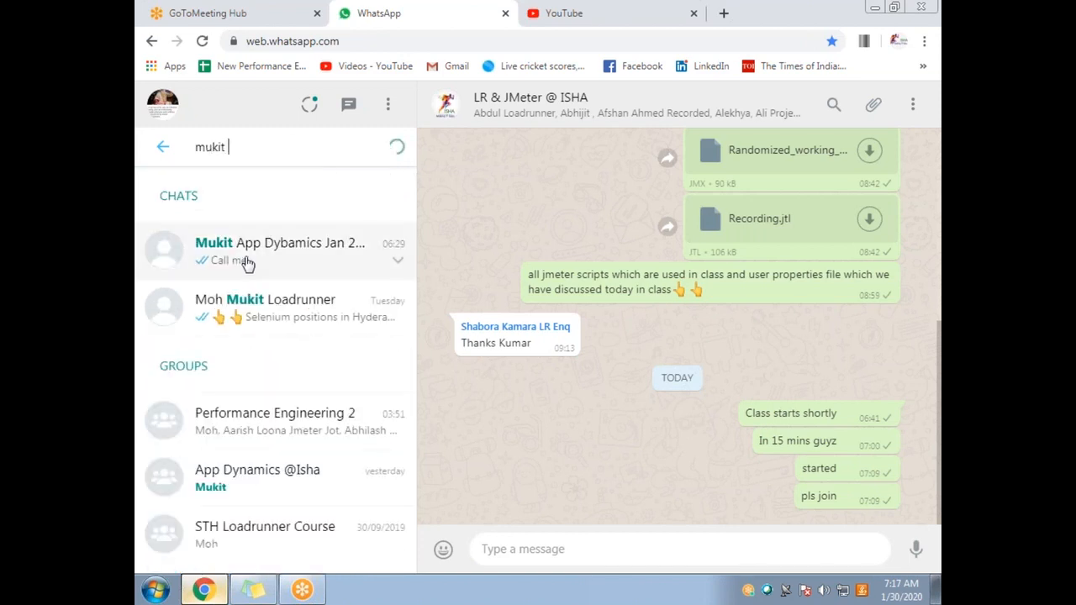
left_click(248, 261)
left_click(515, 112)
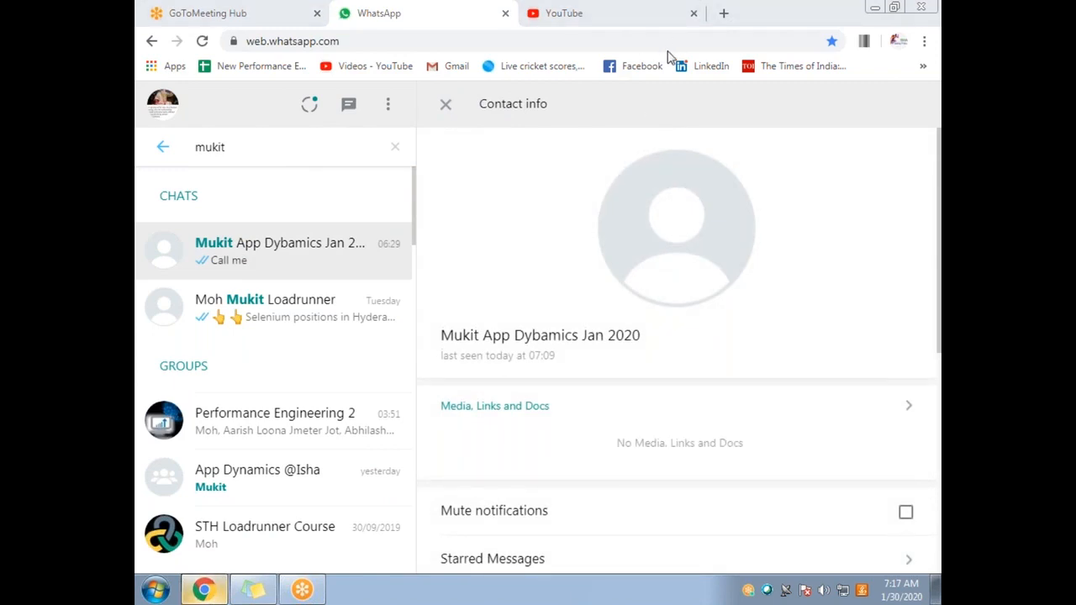
Look through the contact's shared media and highlight the phone number in the contact info
left_click(701, 418)
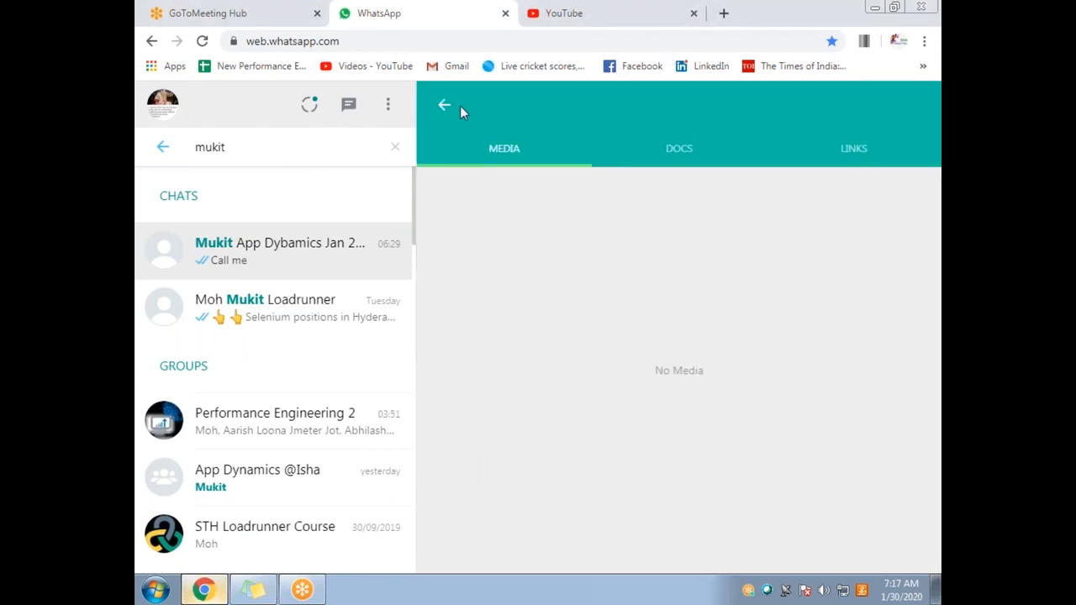
left_click(444, 106)
scroll(548, 370, "down", 3)
left_click_drag(552, 373, 440, 373)
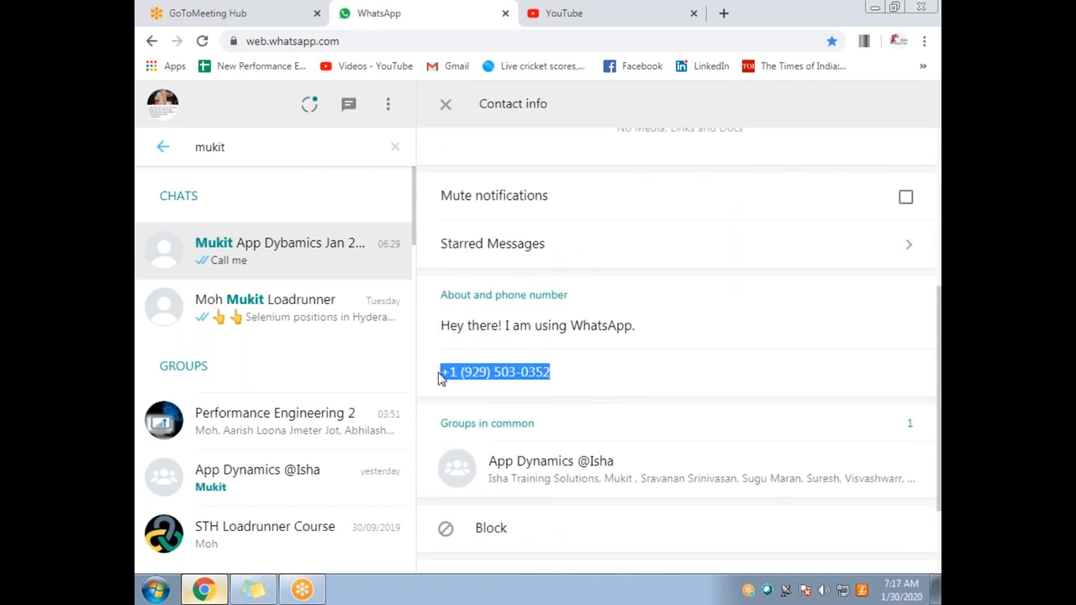
Leave the chat search and contact info, and open the Isha Training Solutions chat
left_click(163, 148)
left_click(658, 27)
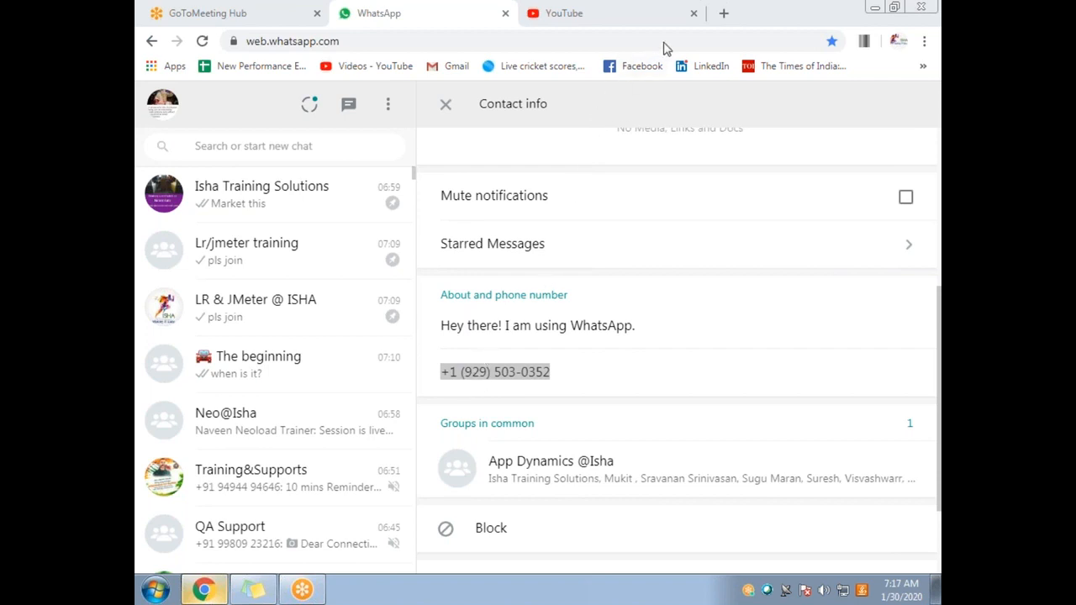
left_click(444, 105)
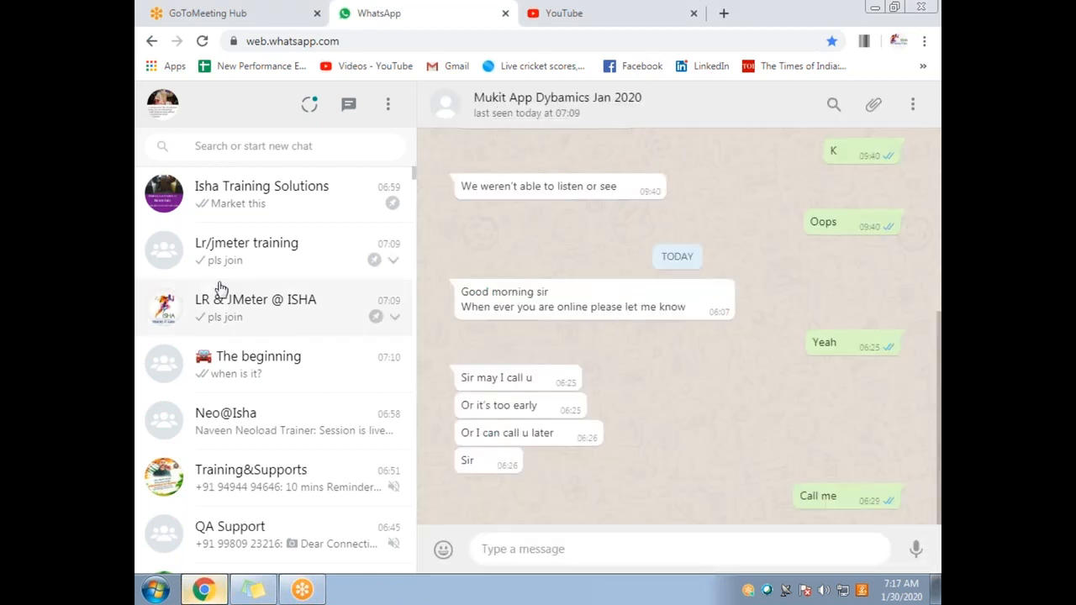
left_click(252, 194)
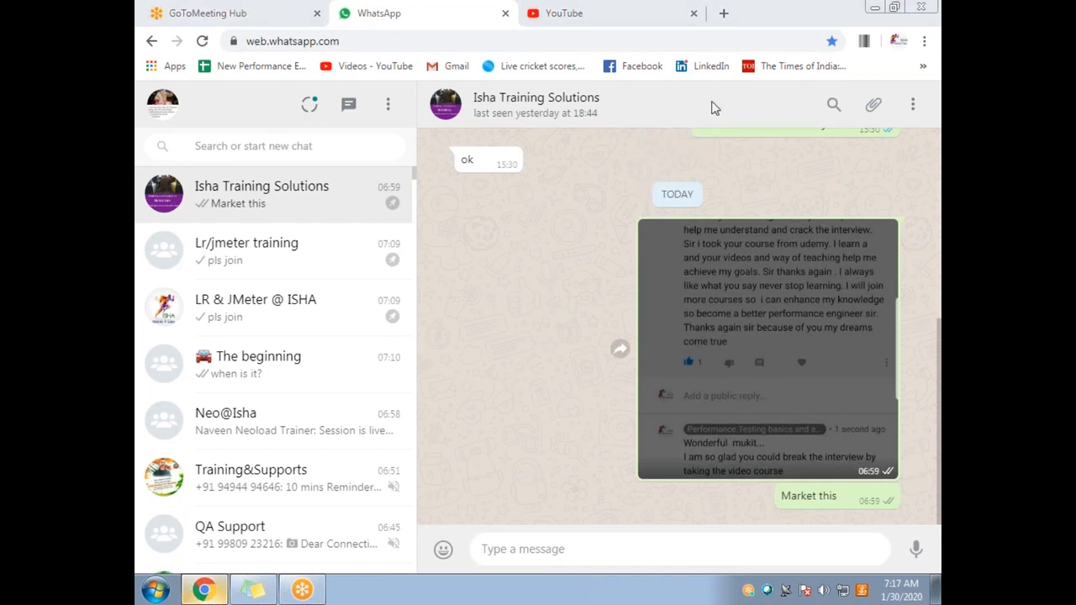
Minimize the browser and refresh the Windows desktop
left_click(875, 8)
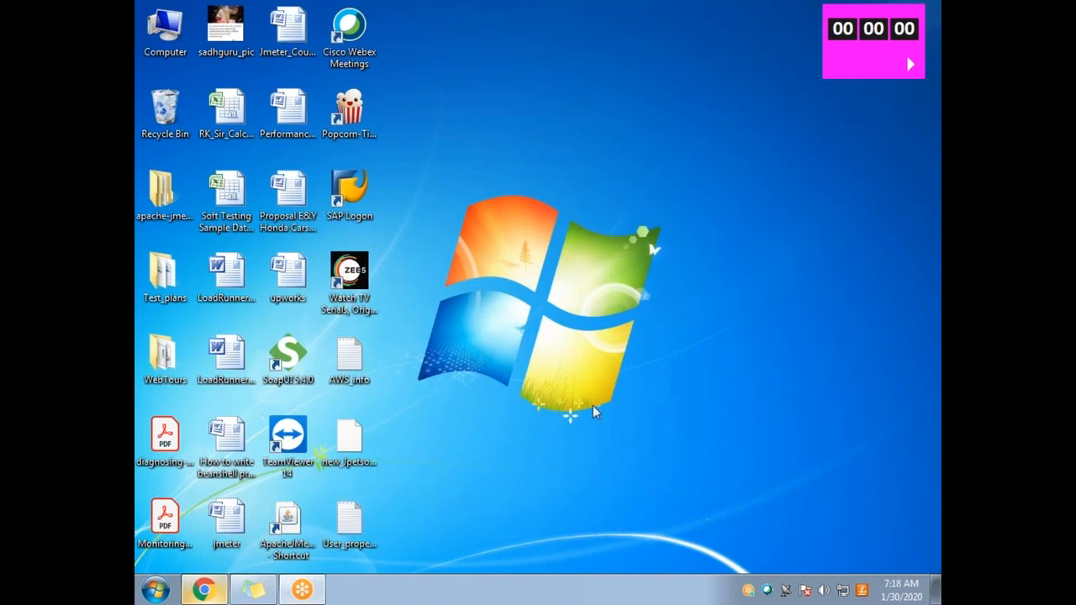
left_click(598, 124)
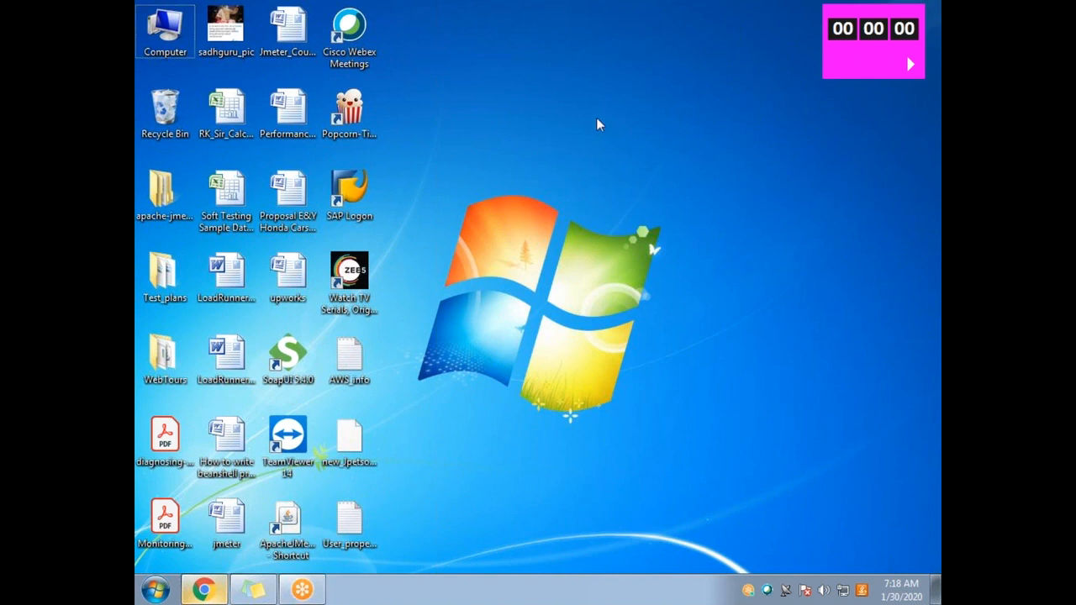
right_click(599, 123)
right_click(724, 84)
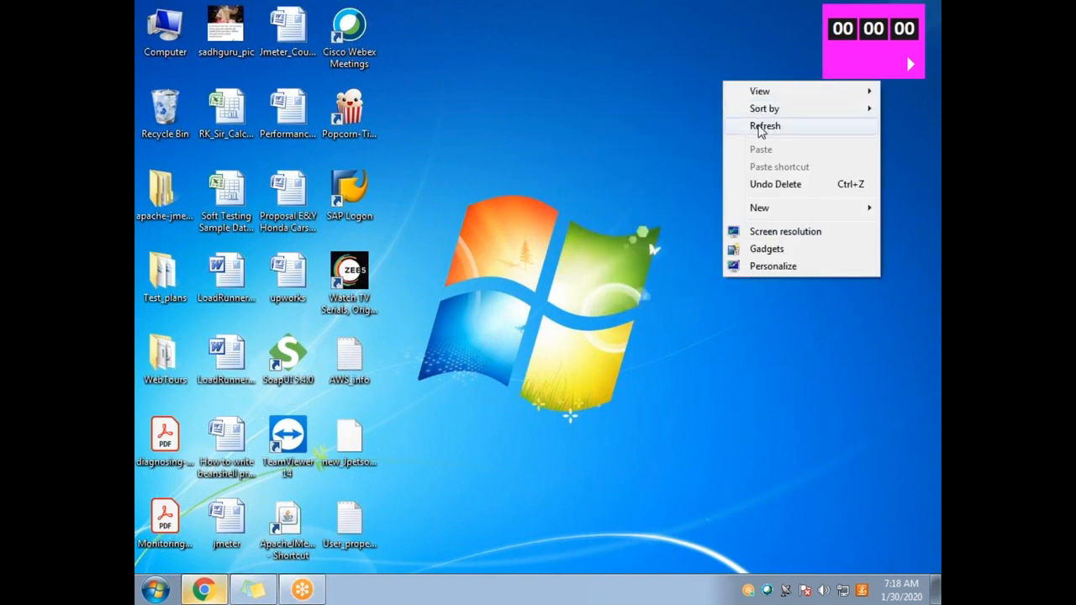
left_click(751, 126)
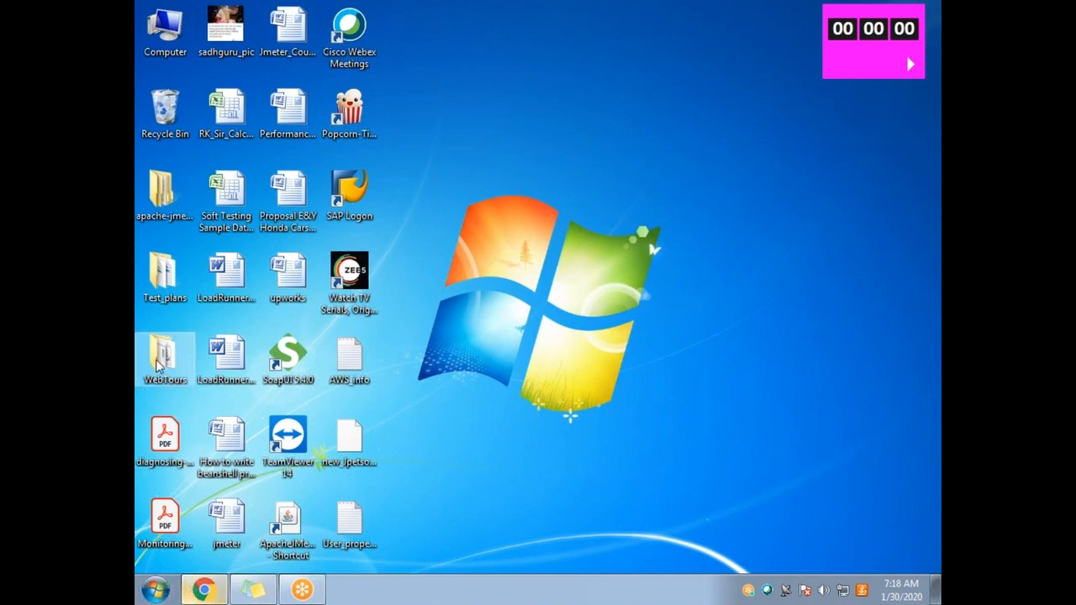
Open Notepad++ and add two new lines below "Blazemter tool / Octoperf Tool" in Running_Notes2.txt
left_click(155, 590)
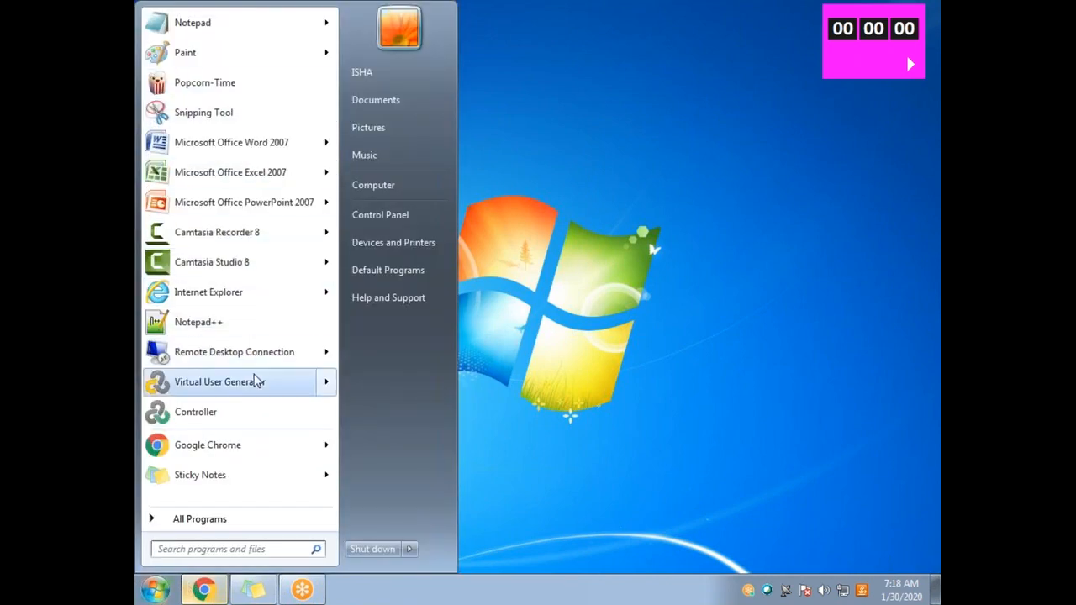
left_click(256, 337)
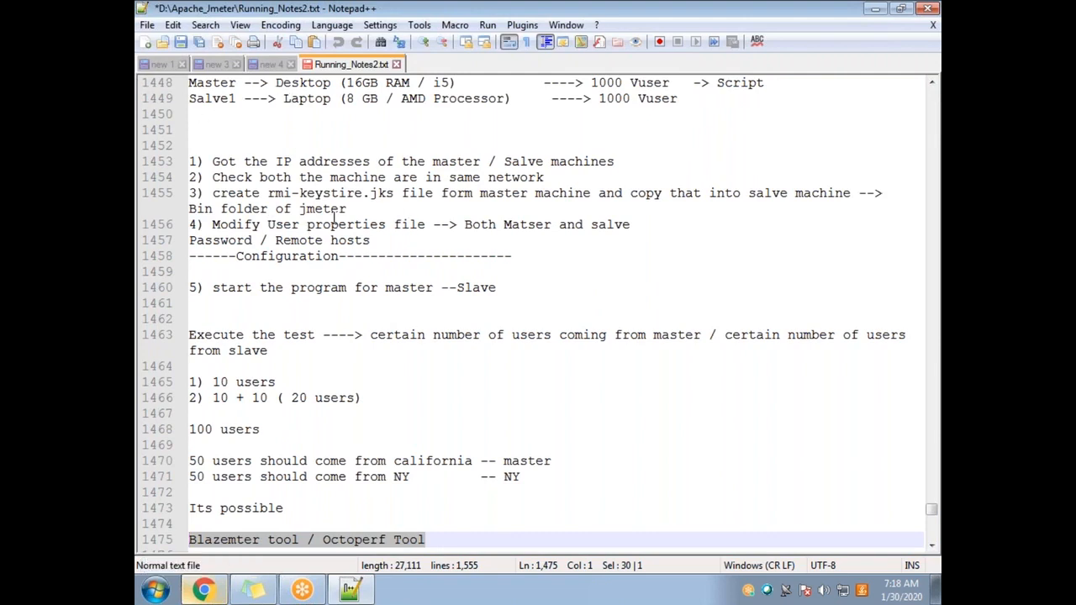
scroll(403, 381, "down", 3)
left_click(470, 399)
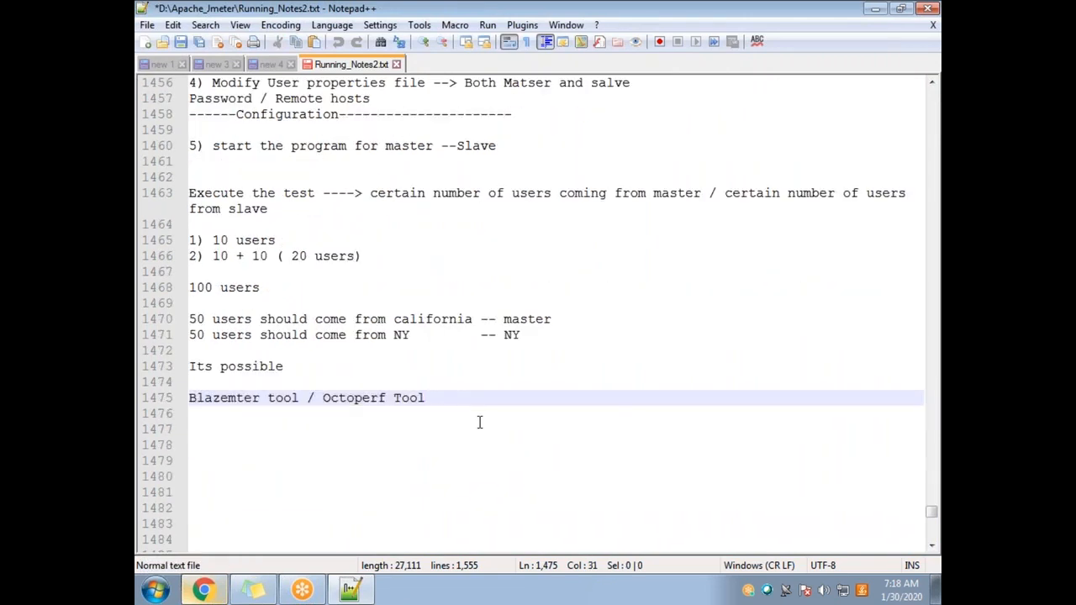
key("Return")
key("Return")
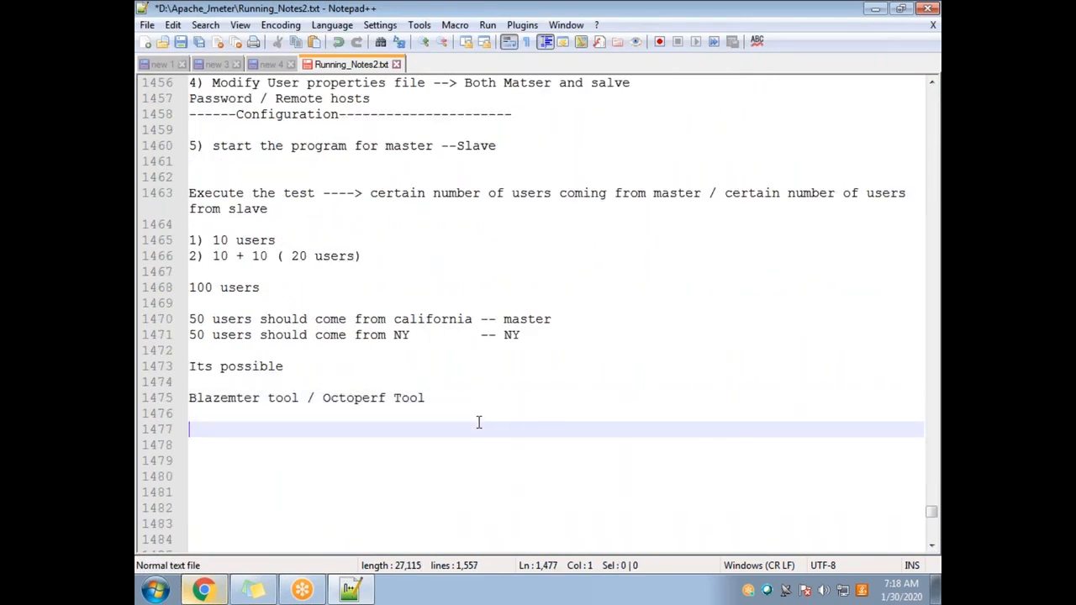
Place the text cursor on empty line 1478 and save Running_Notes2.txt
left_click(148, 25)
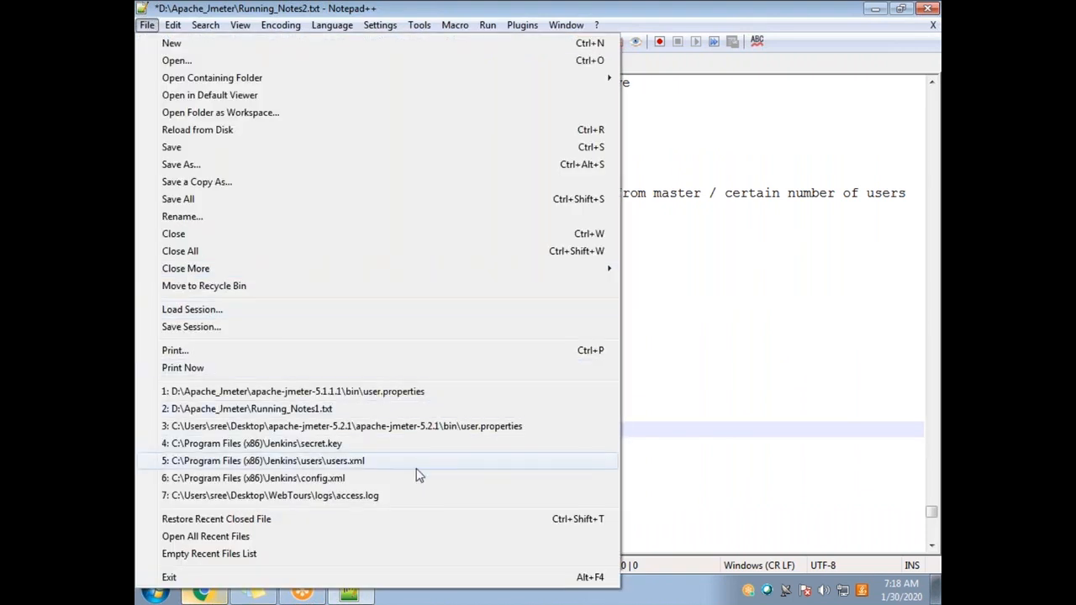
left_click(723, 456)
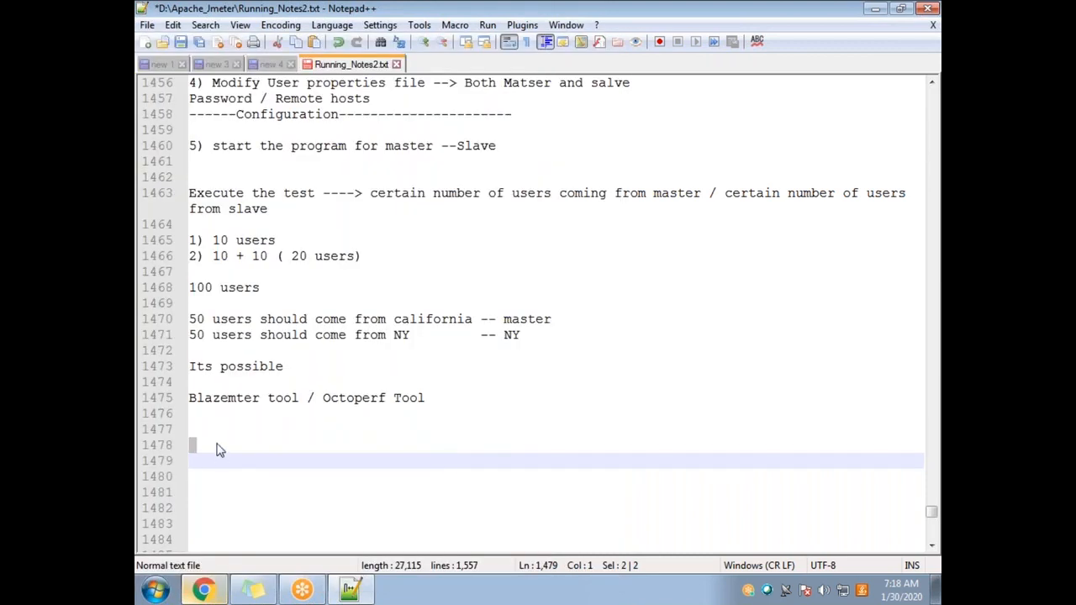
left_click(216, 447)
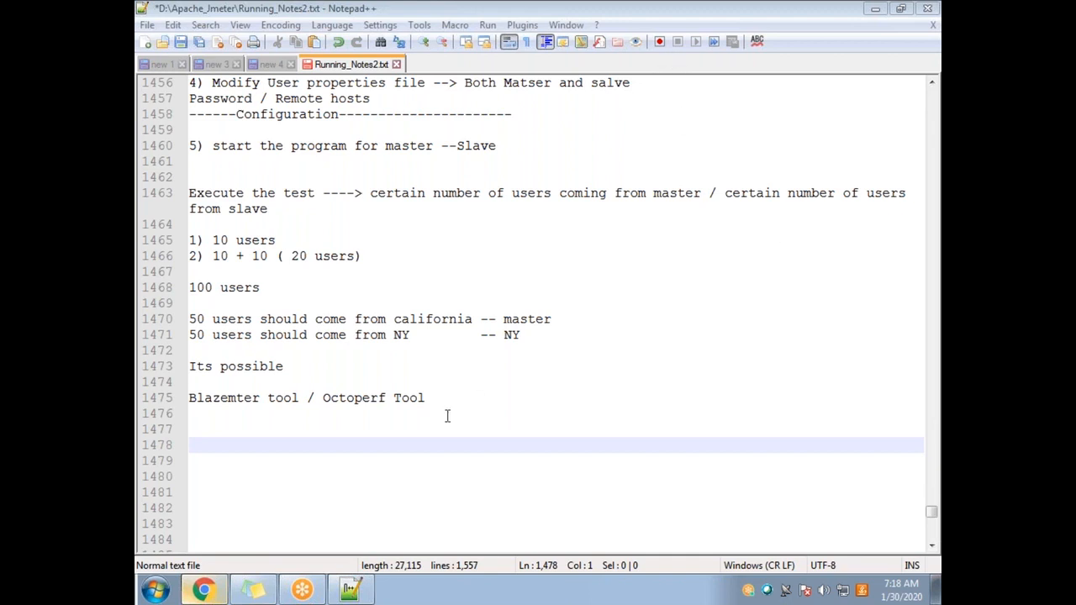
left_click(218, 455)
key("Up")
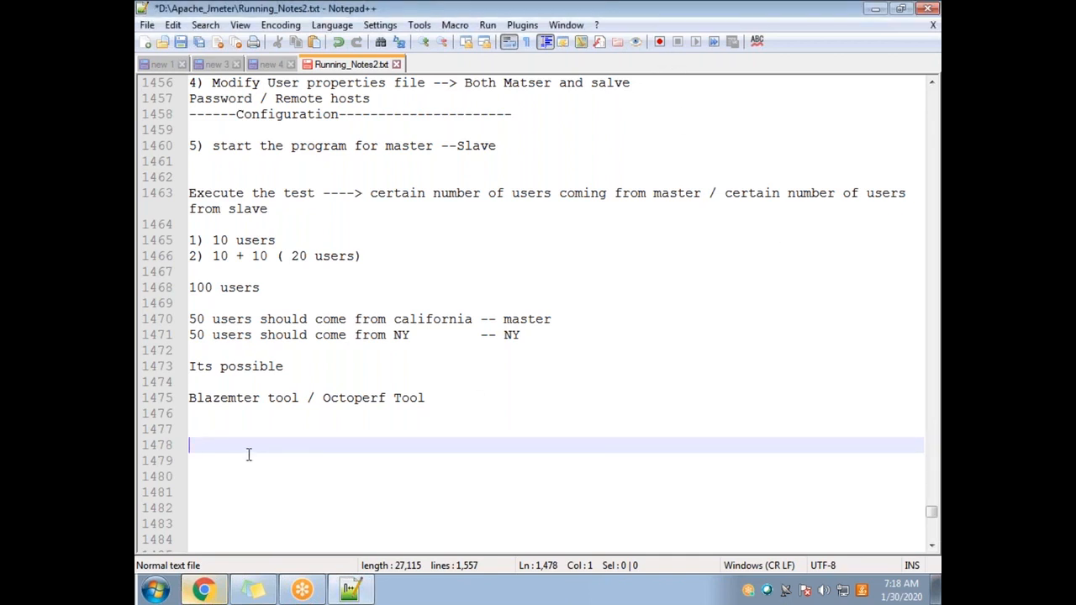
key("ctrl+s")
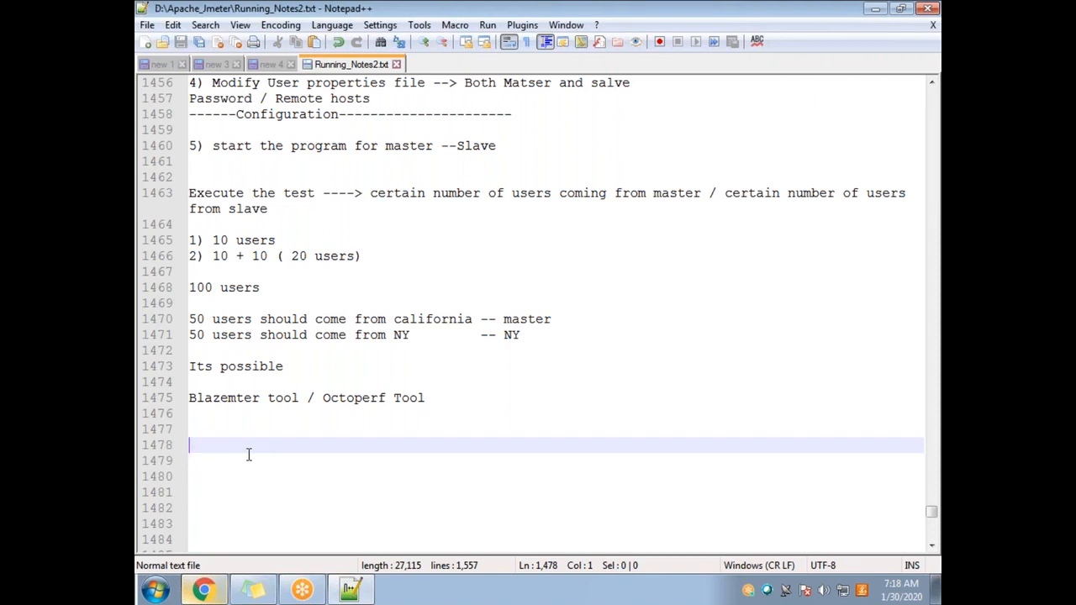
Write the heading "Master / Slave" on line 1478, underline it with a row of dashes and leave a blank line below
type("Master /")
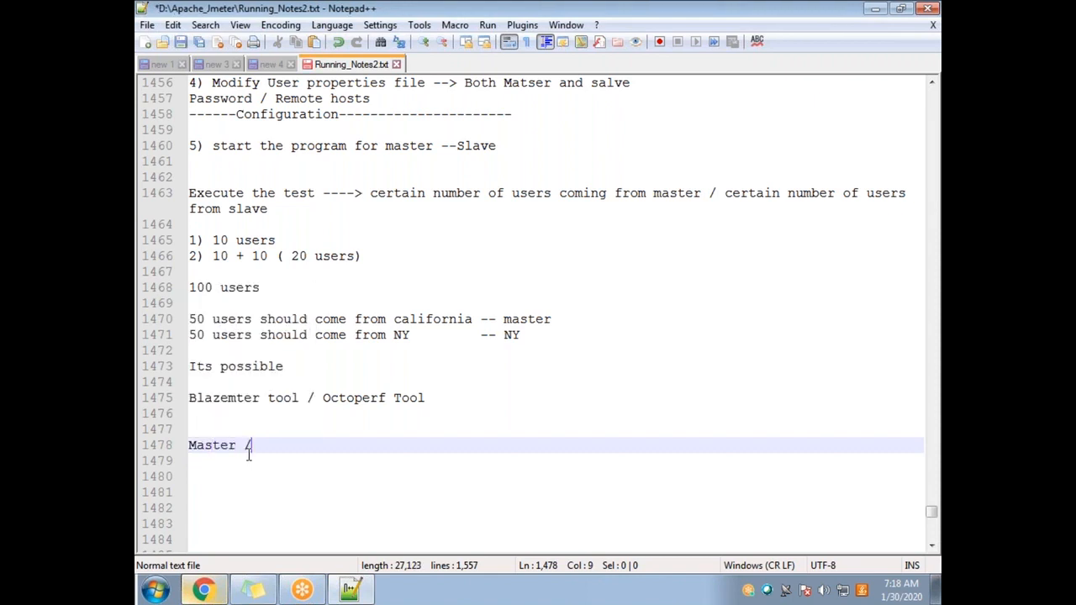
type(" Slave")
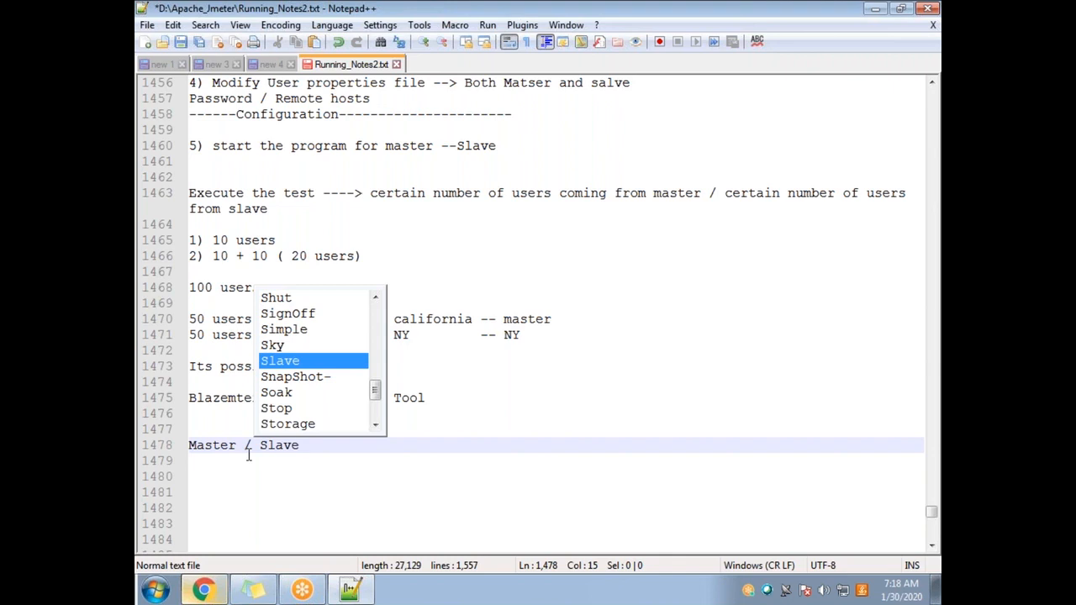
key("Return")
key("Return")
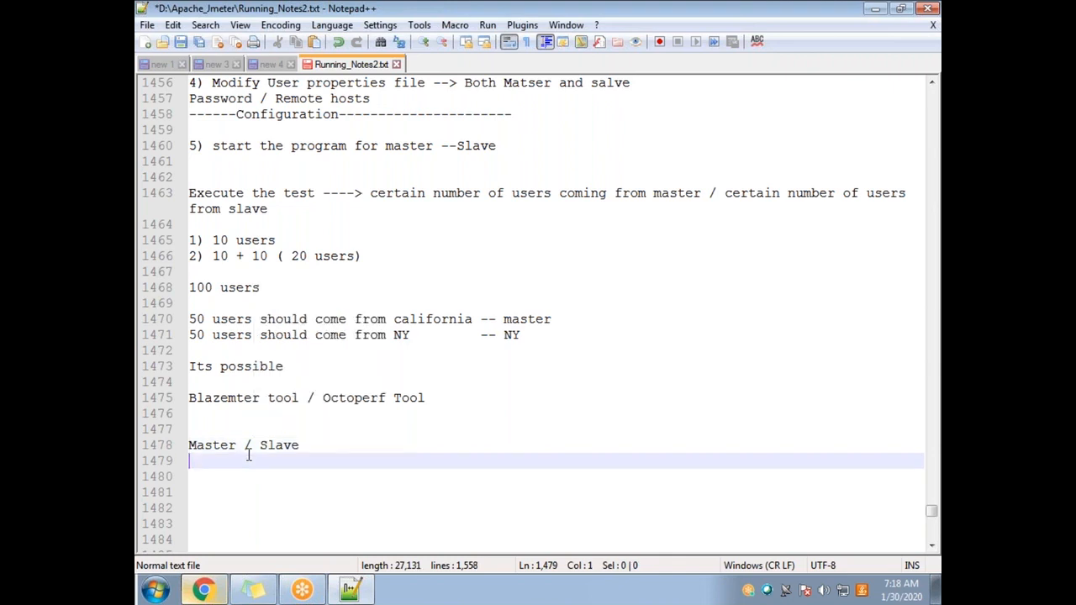
type("--------------")
key("Return")
key("Return")
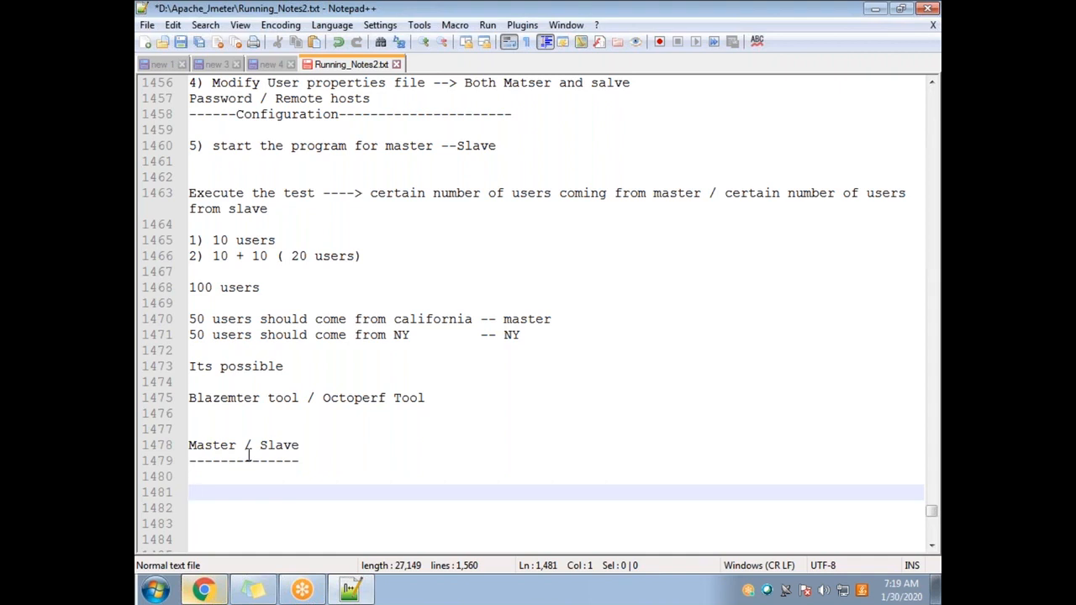
Write "Incase if you want to execute the test with large number of users" on line 1481
type("Incase if")
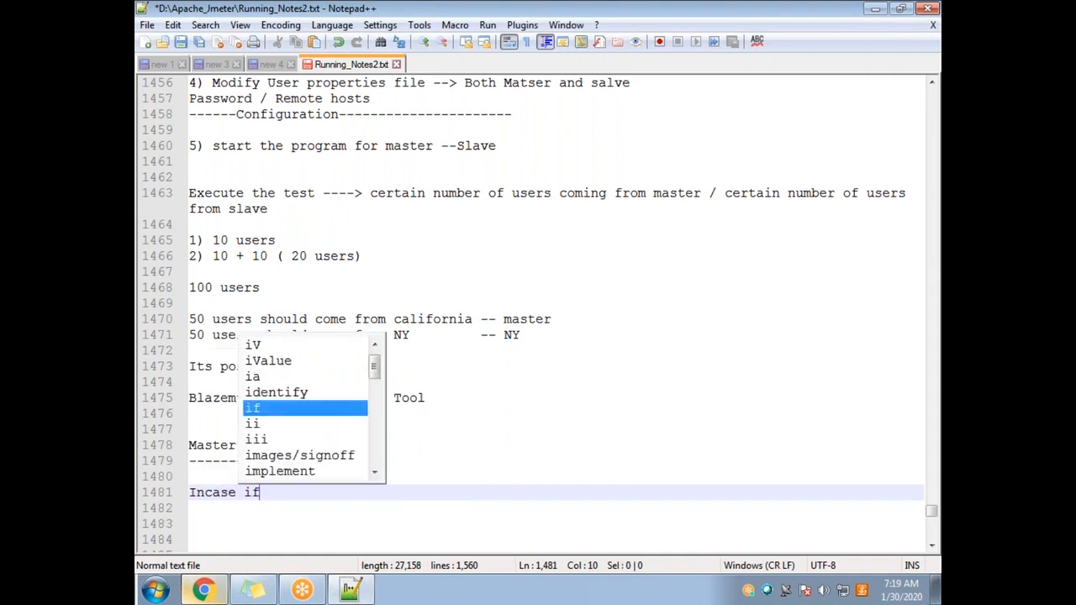
type(" you want to ex")
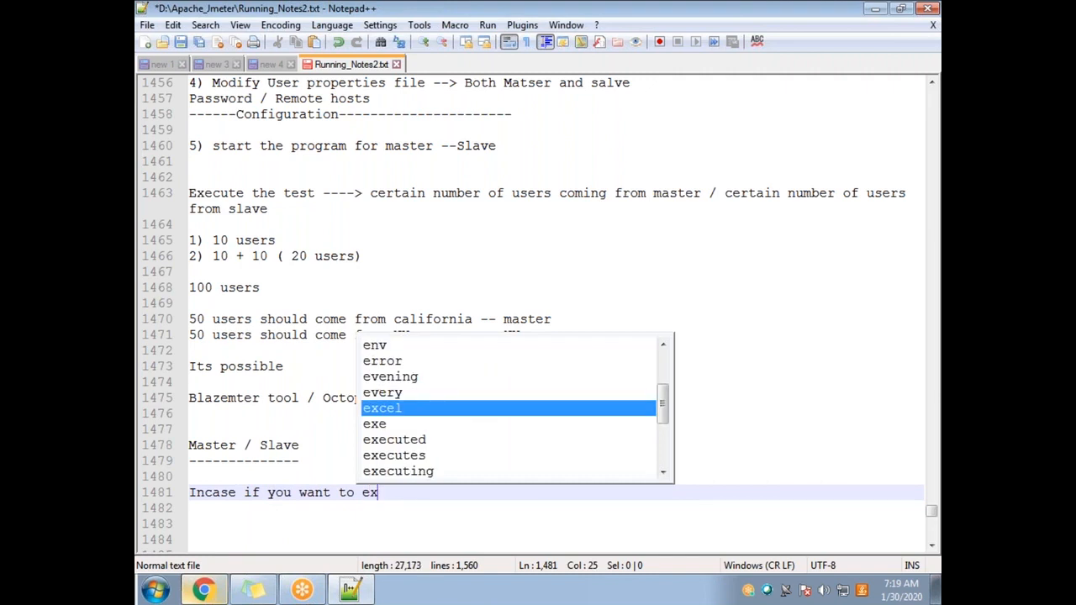
type("ecute the test ")
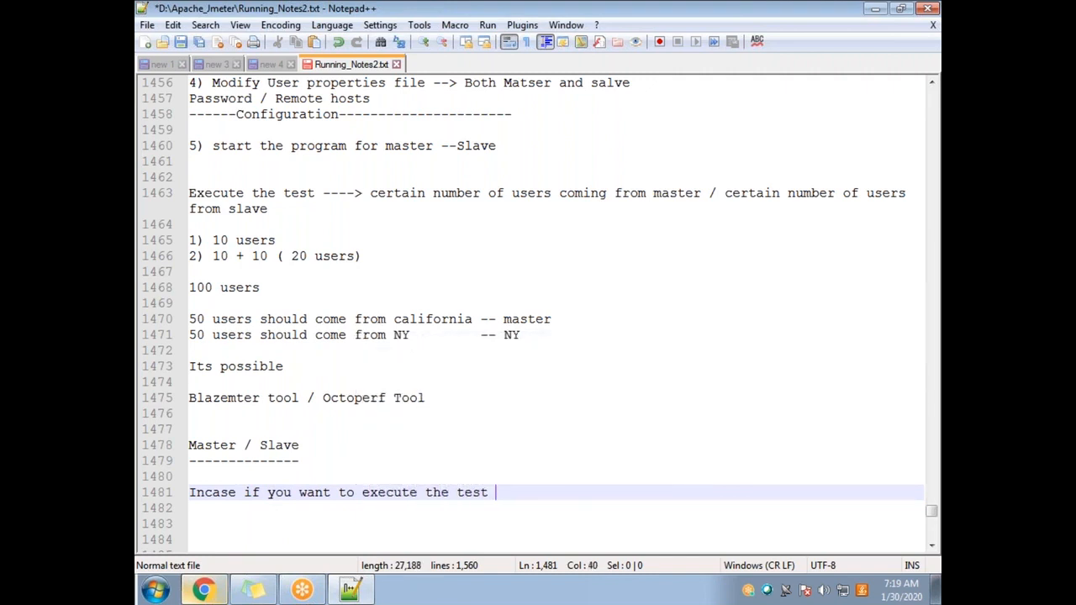
type("with large number of us")
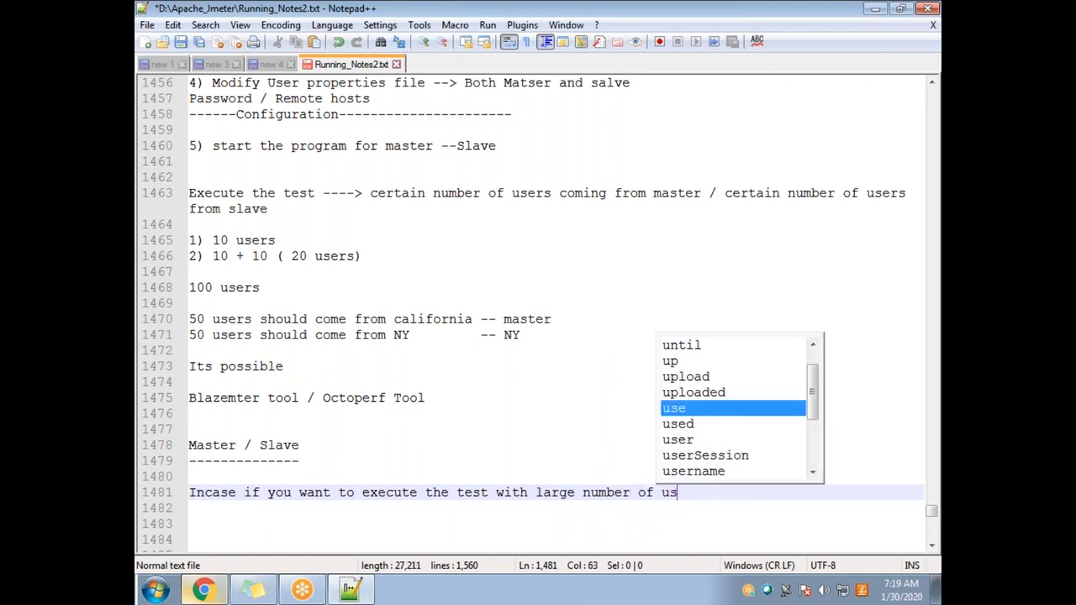
type("ers")
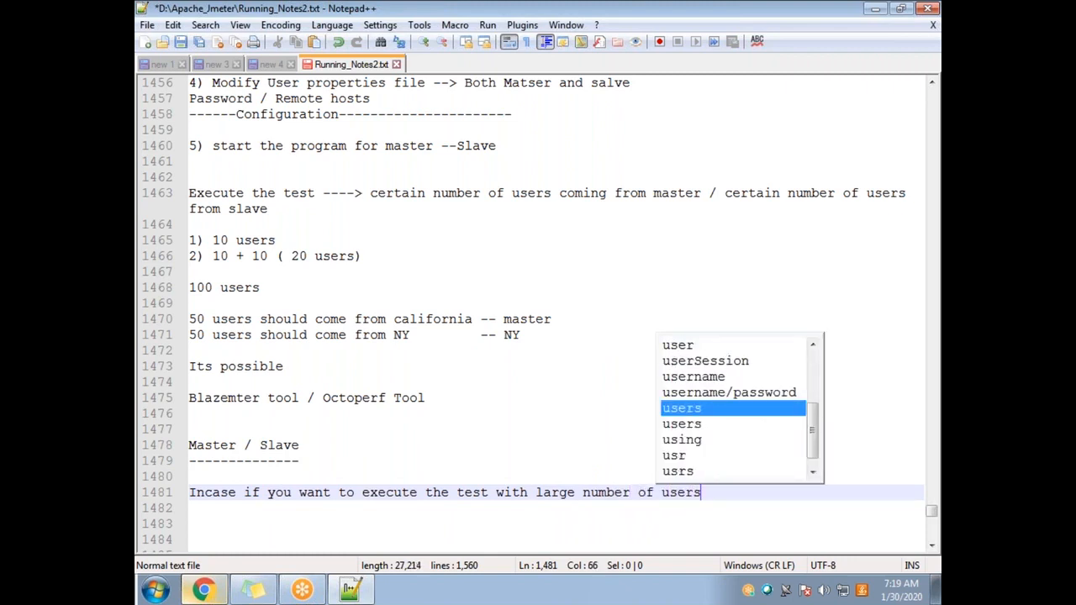
key("Escape")
key("Return")
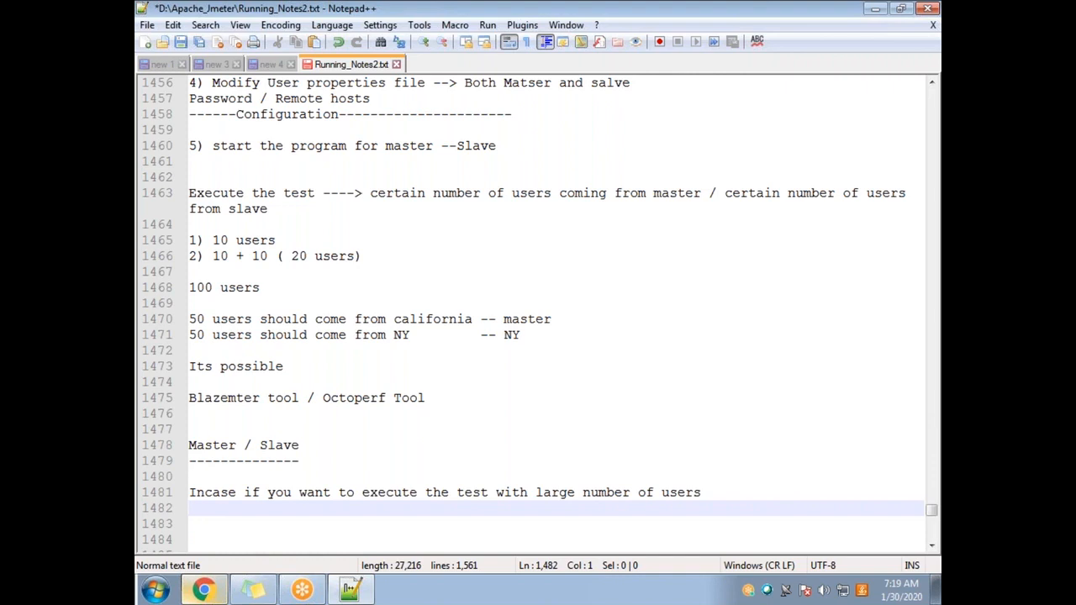
Extend the sentence on line 1481 with "- Jmeter machine is not supporting those many users" and start a new line
key("BackSpace")
type("- Jmeter ma")
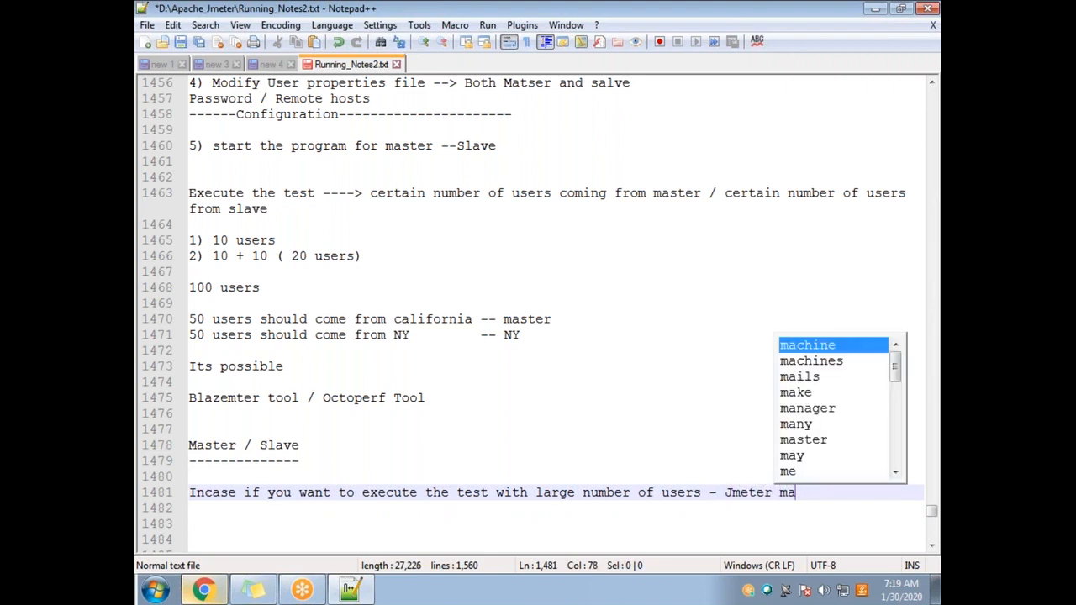
type("chine is not supp")
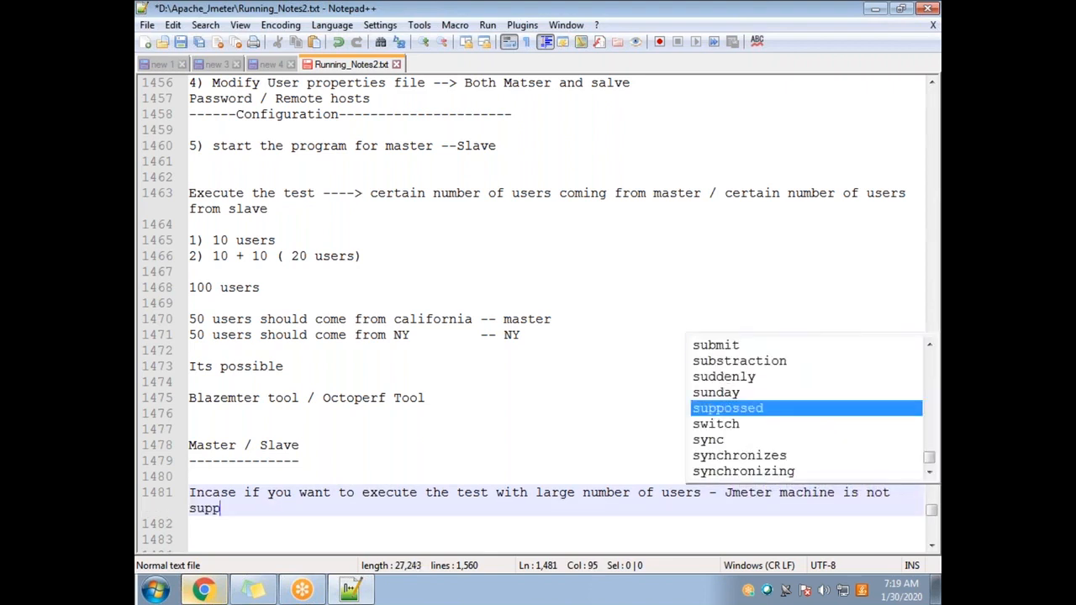
type("orting those many users")
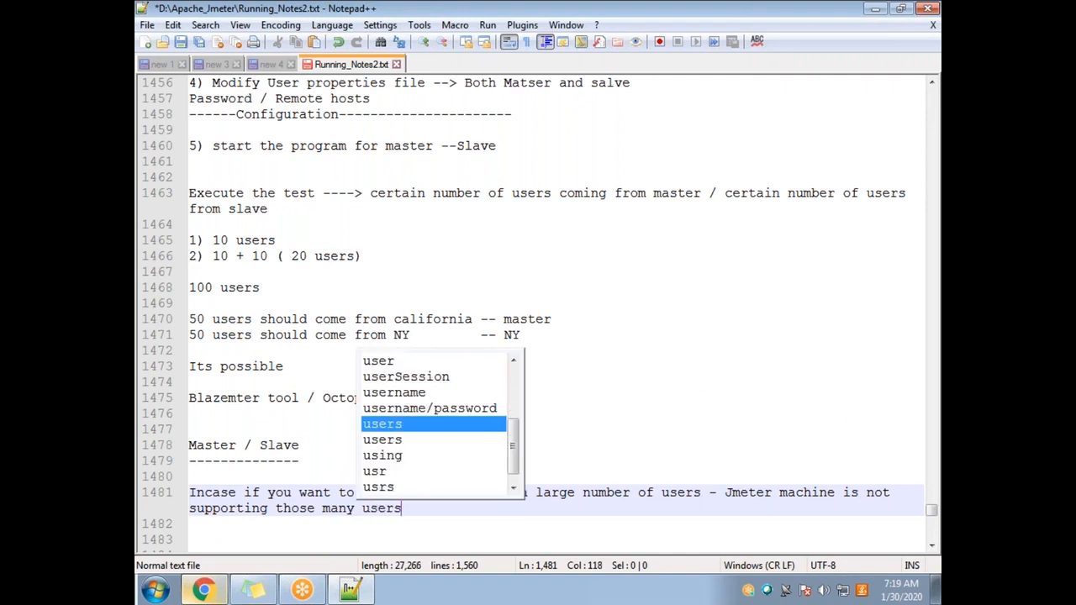
key("Return")
key("Return")
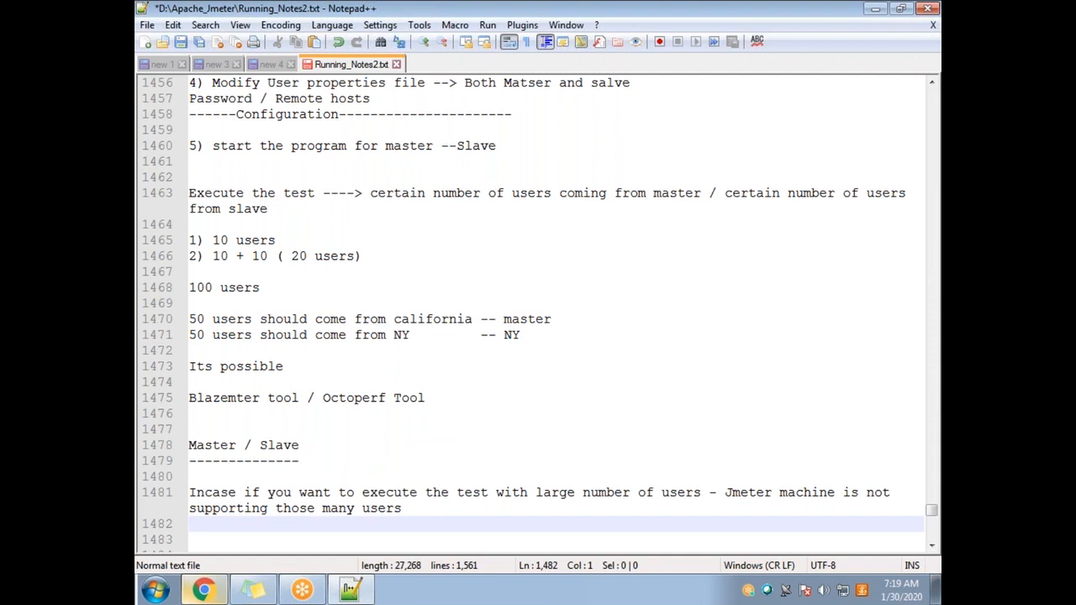
Leave a blank line and write the question "More than one slave??" on line 1483
key("Return")
type("More than ")
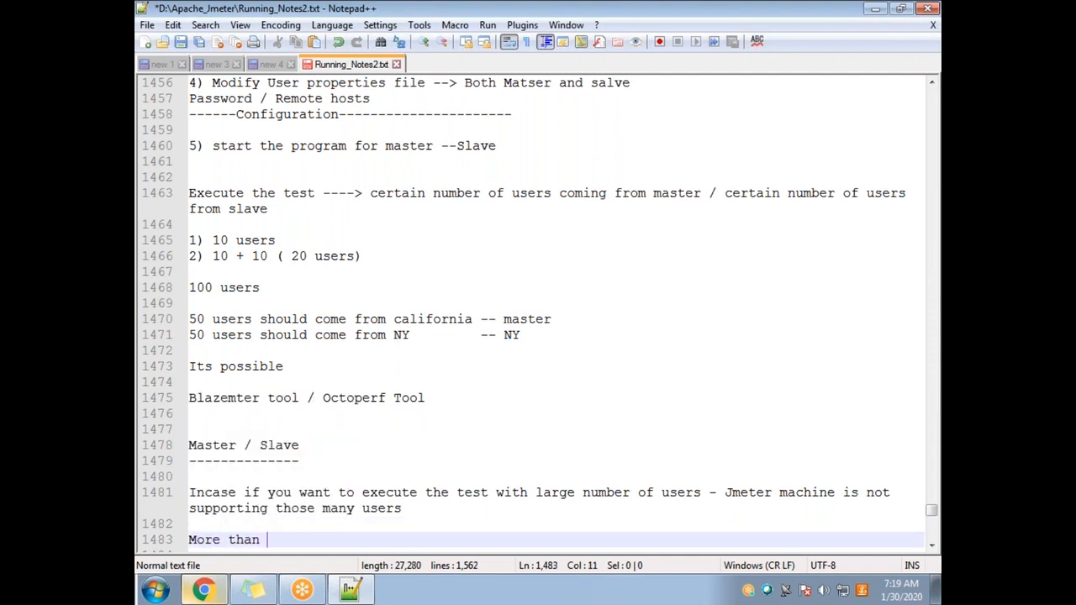
type("one")
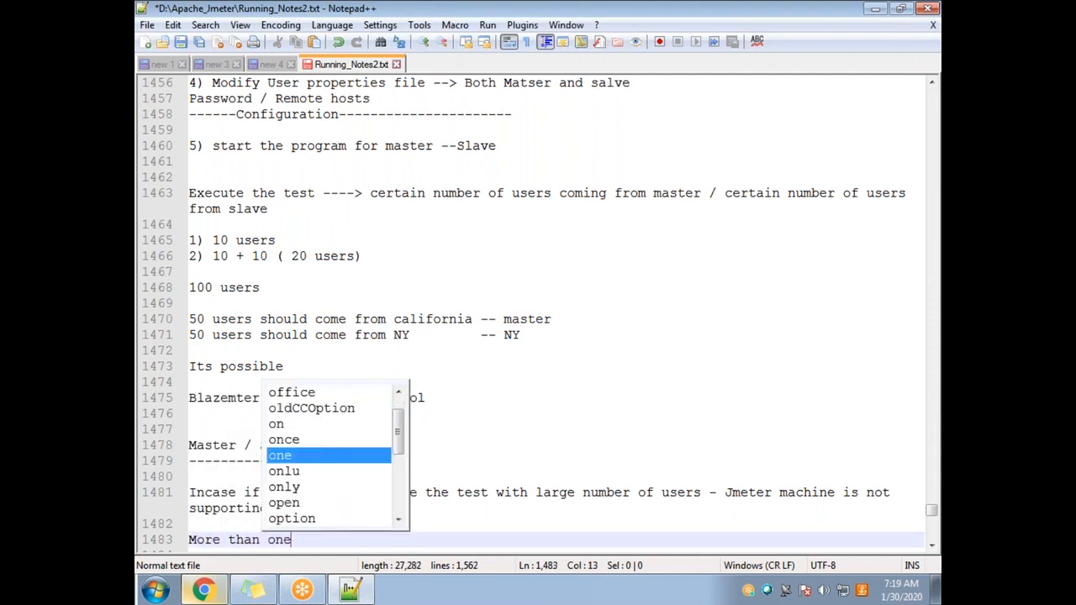
type(" slave??")
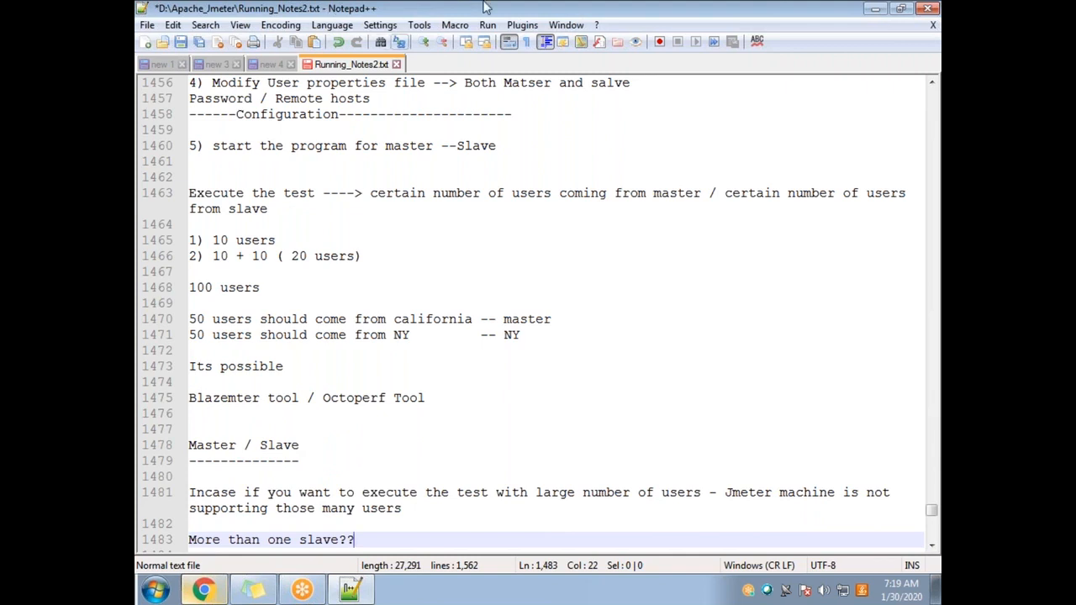
Write "Blazemeter / Octoperf" on line 1485 after a blank line, and add empty lines below it
left_click(809, 263)
key("Return")
key("Return")
type("Bla")
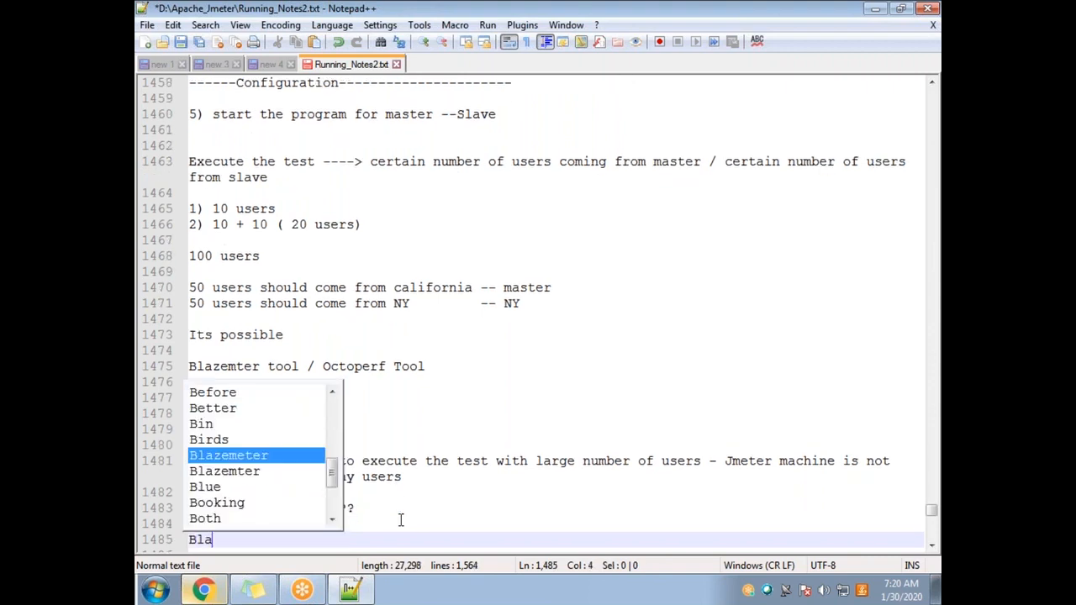
type("zemeter / ")
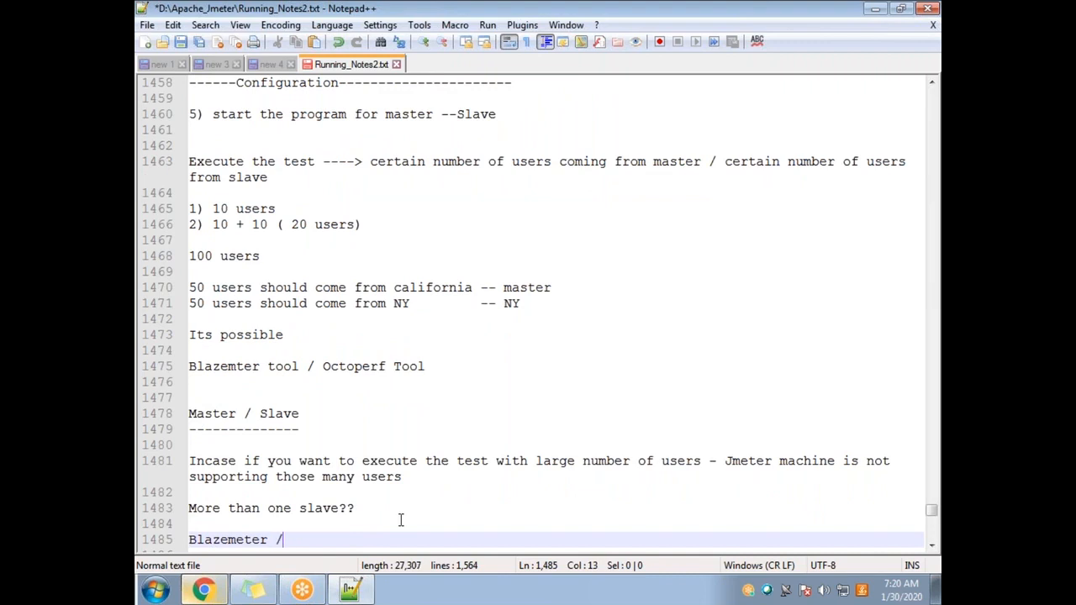
type("Octoperf")
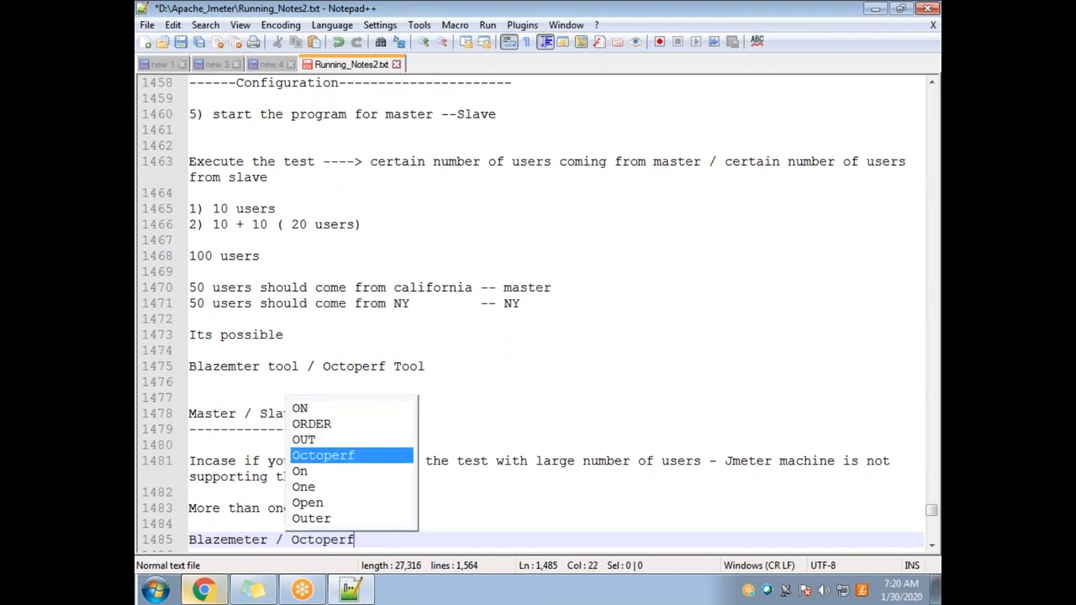
key("Return")
key("Return")
key("Return")
key("Up")
key("Up")
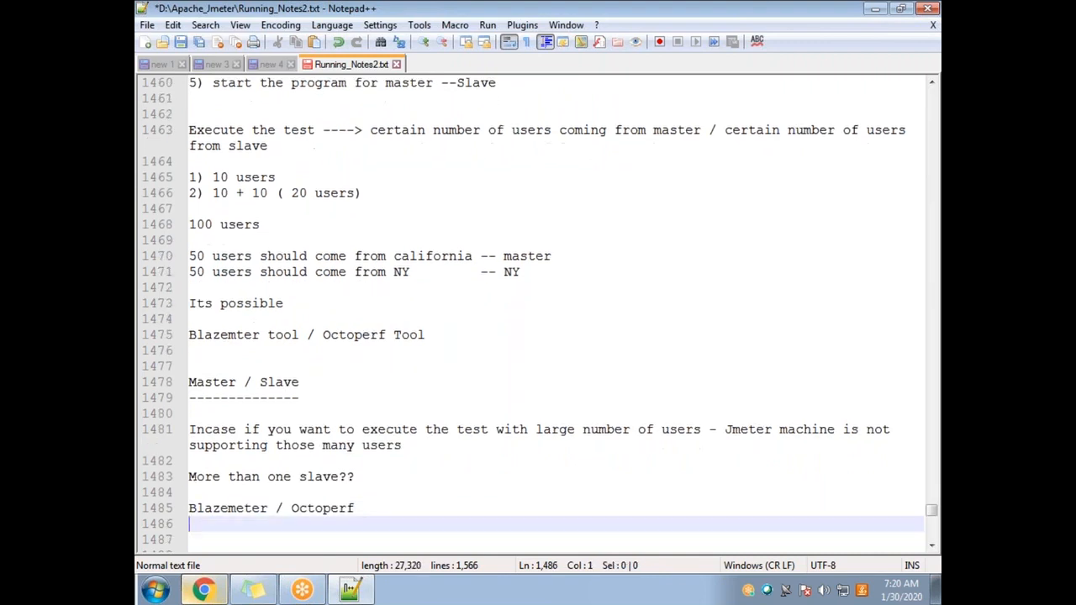
Highlight the "Blazemeter / Octoperf" line to point it out, and return to the empty line below
key("shift+Right")
key("shift+Right")
key("shift+Right")
key("shift+Right")
key("shift+Right")
key("shift+Right")
key("shift+Right")
key("shift+Right")
key("shift+Right")
key("shift+Right")
key("shift+Right")
key("shift+Right")
key("shift+Right")
key("shift+Right")
key("shift+Right")
key("shift+Right")
key("shift+Right")
key("shift+Right")
key("shift+Right")
key("shift+Right")
key("shift+Right")
key("shift+Down")
key("shift+Down")
key("shift+Up")
key("shift+Up")
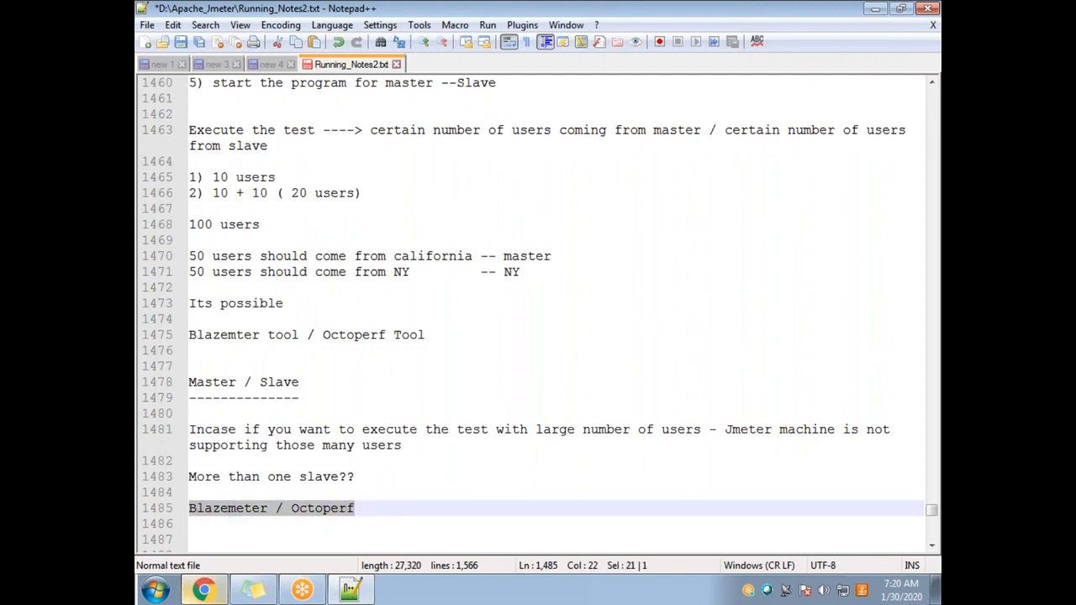
key("Down")
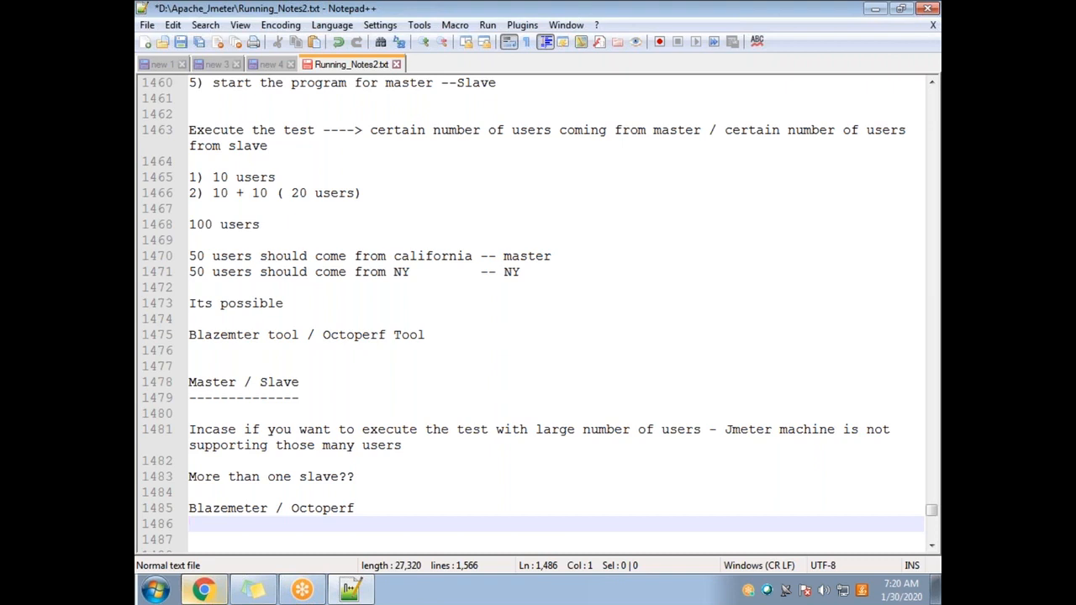
key("shift+Left")
key("shift+Left")
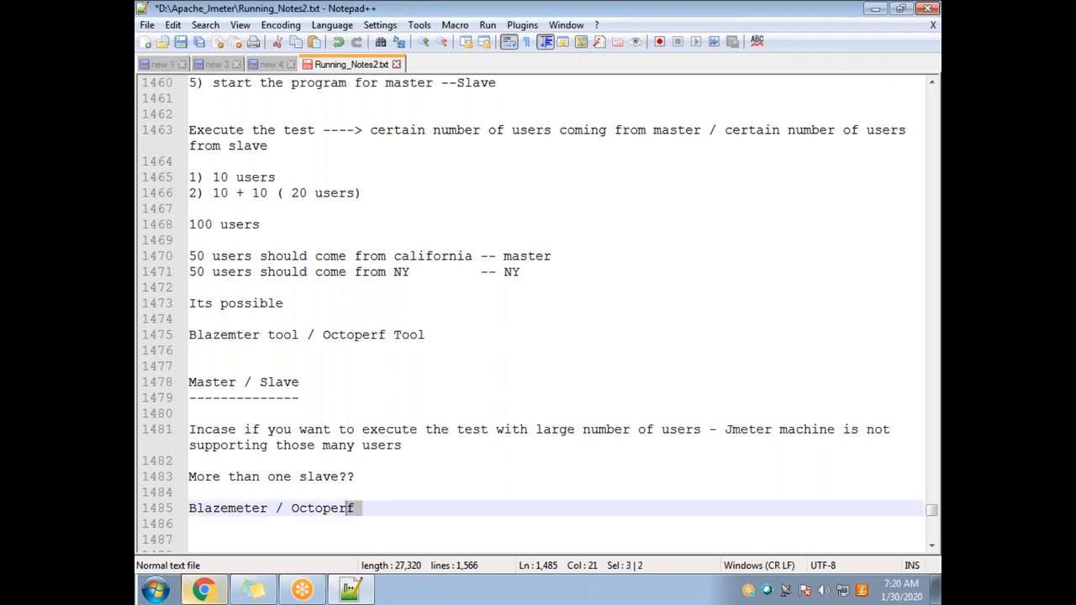
key("shift+Up")
key("shift+Up")
key("shift+Down")
key("shift+Down")
key("shift+Home")
key("Down")
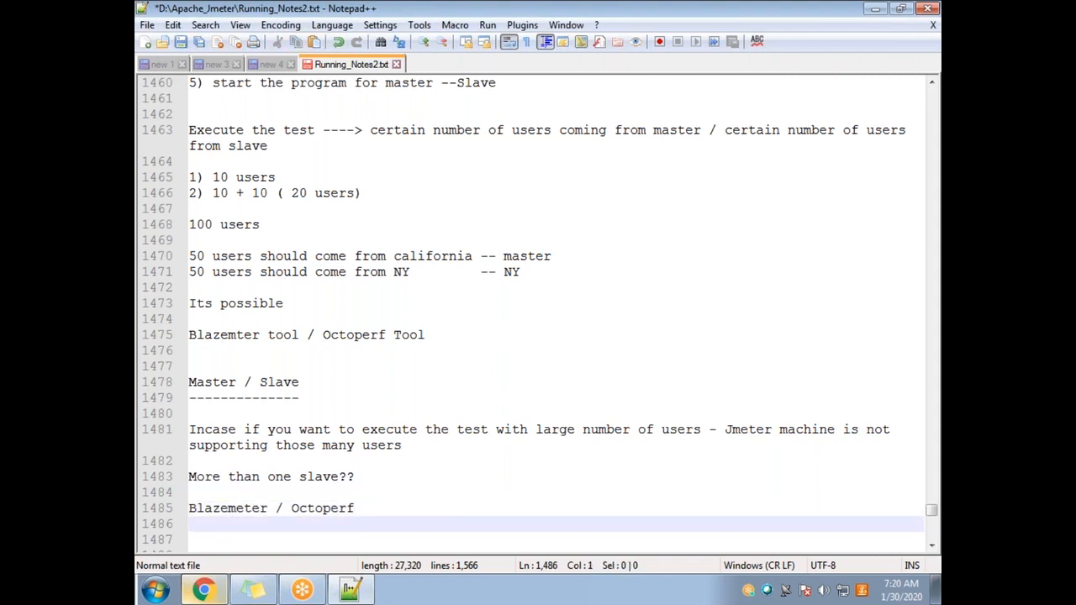
Write "GUI mode - Tryign to execute the test with 500 Users." on line 1487 and start a new line
key("Return")
key("Return")
key("BackSpace")
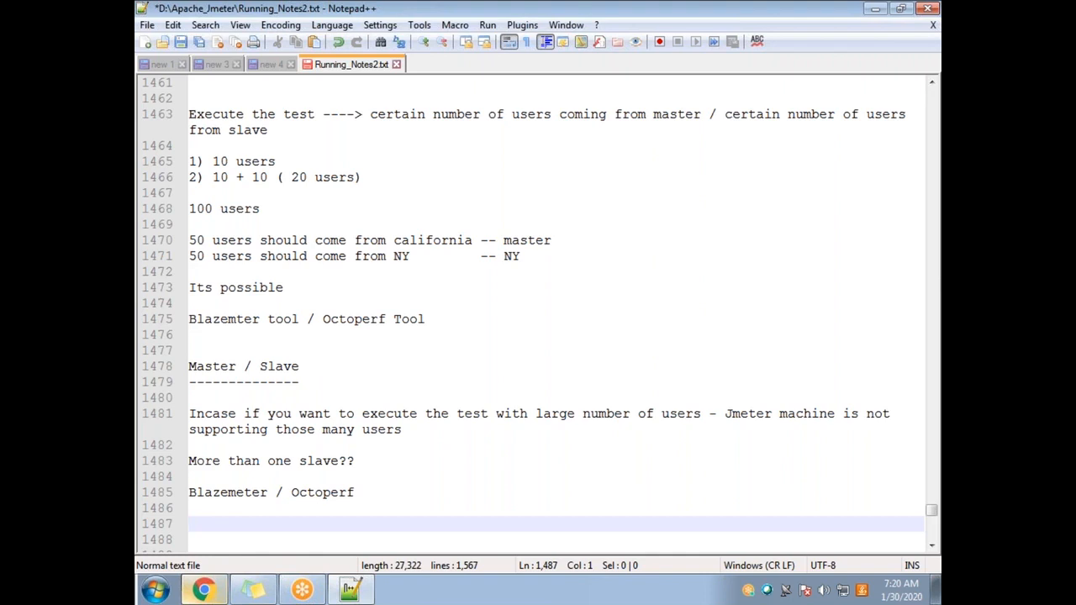
type("GUI mode -")
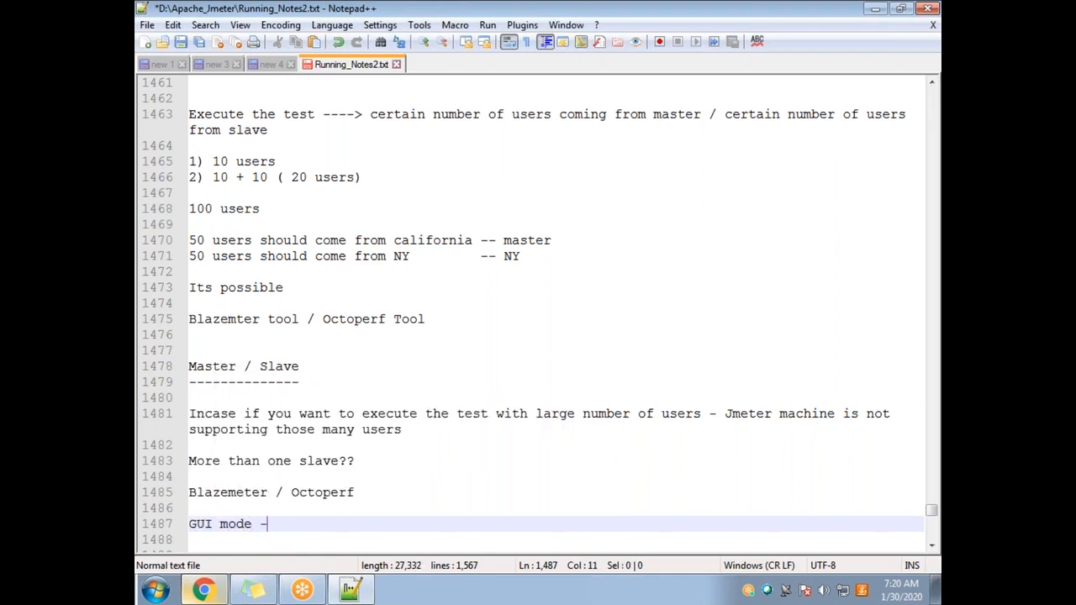
type(" Tryign to exe")
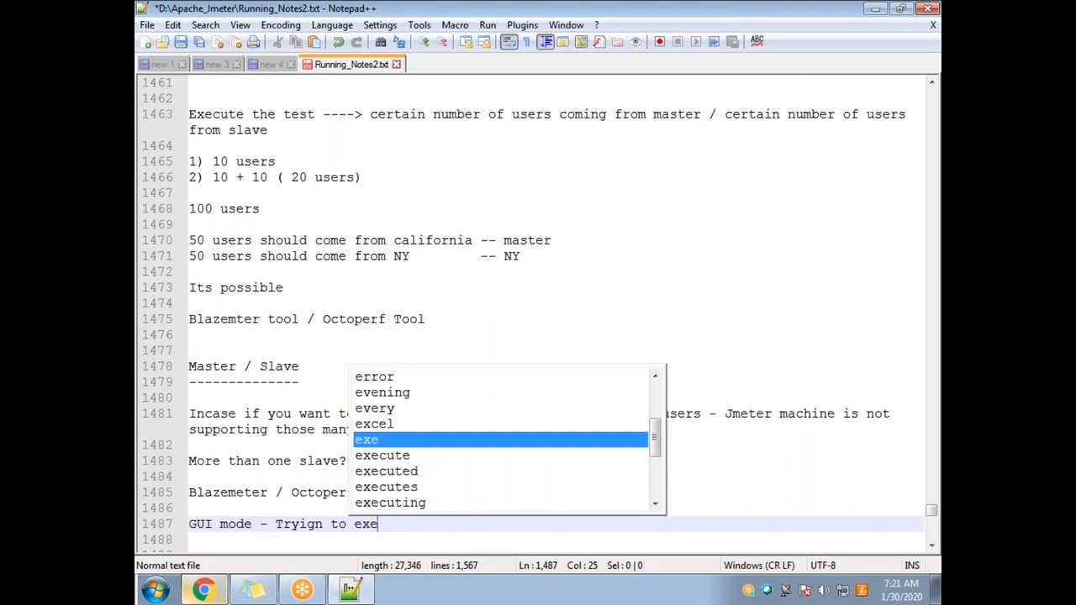
type("cute the test wi")
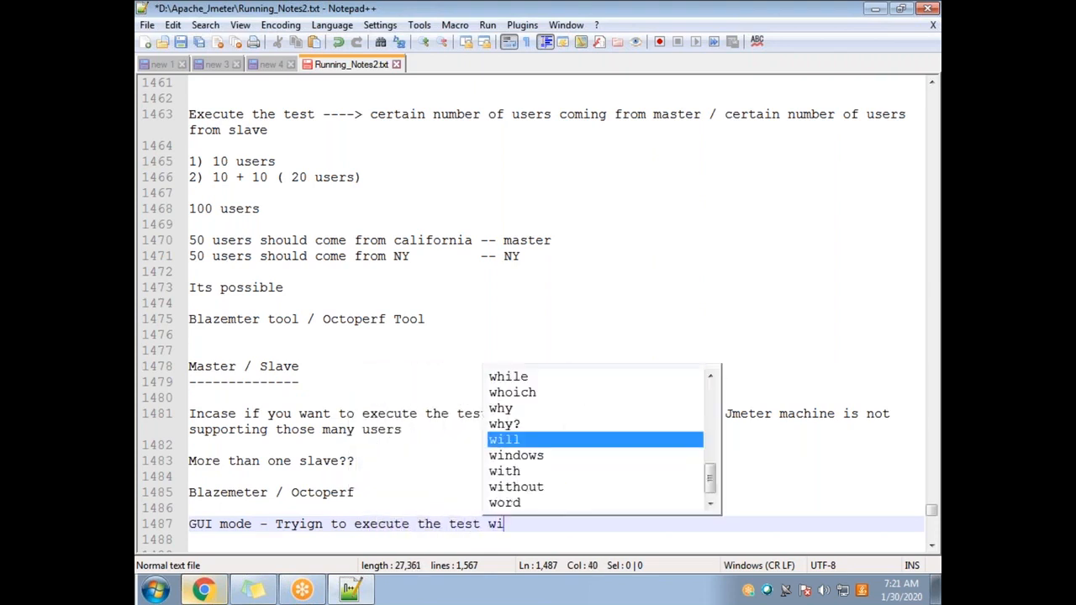
type("th 500 Users")
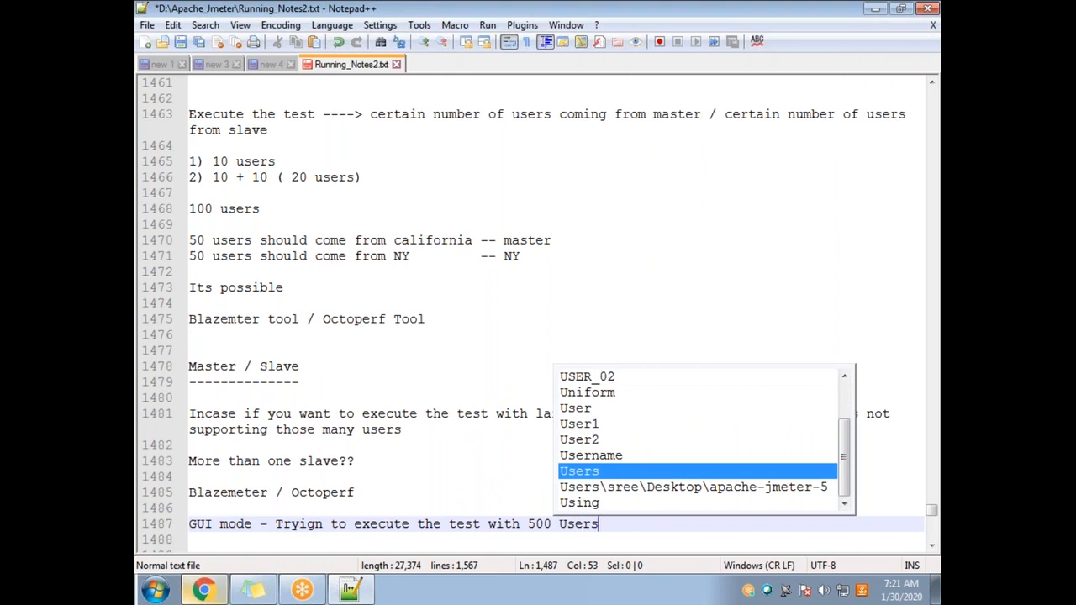
type(".")
key("Return")
Insert "Jmeter in" before "GUI mode" at the start of line 1487 and return to line 1488
key("Up")
type("Jmeter in")
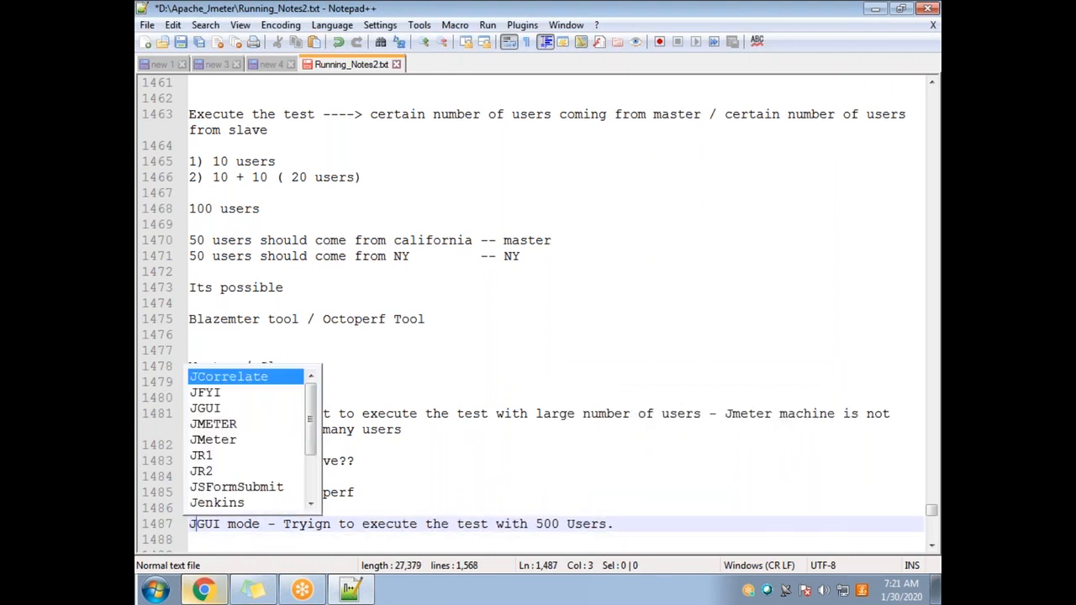
key("Down")
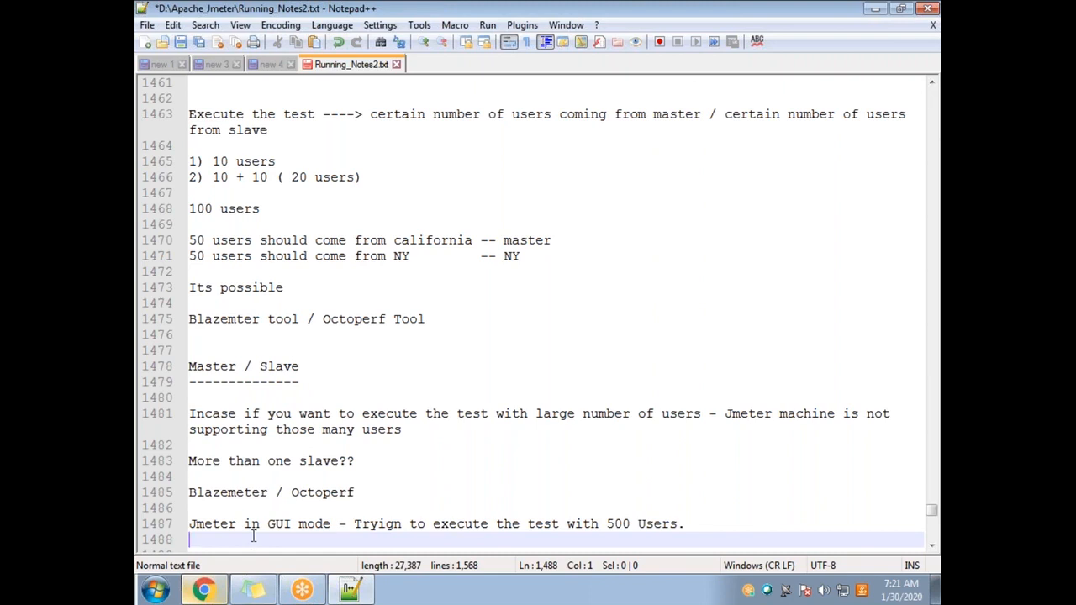
Write "Jmeter is hanging" on line 1488 and put "Started the test --- >" in front of it
type("Jmeter")
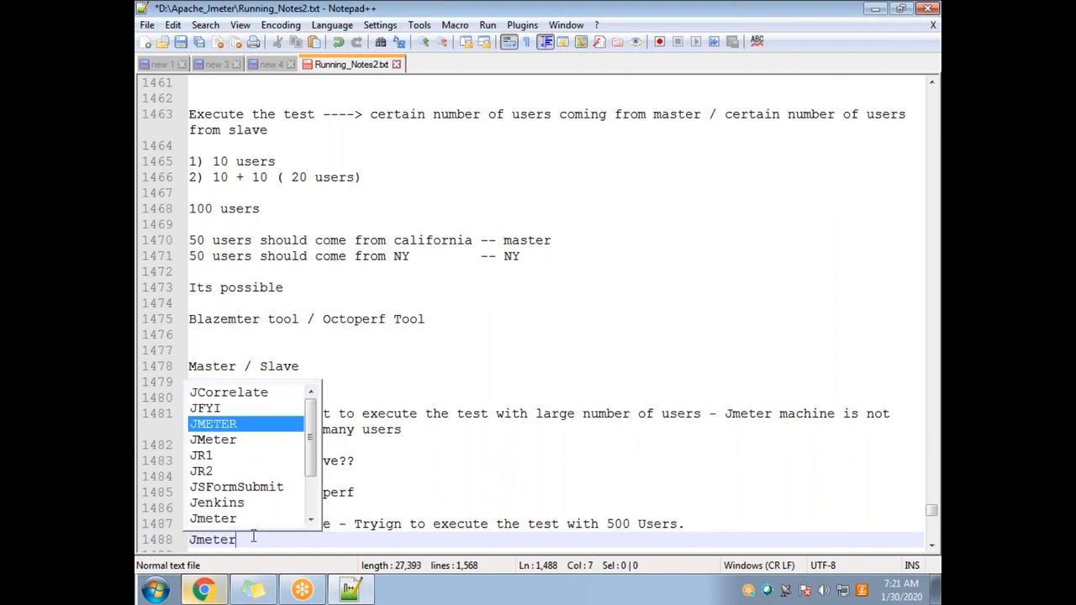
type(" is hanging")
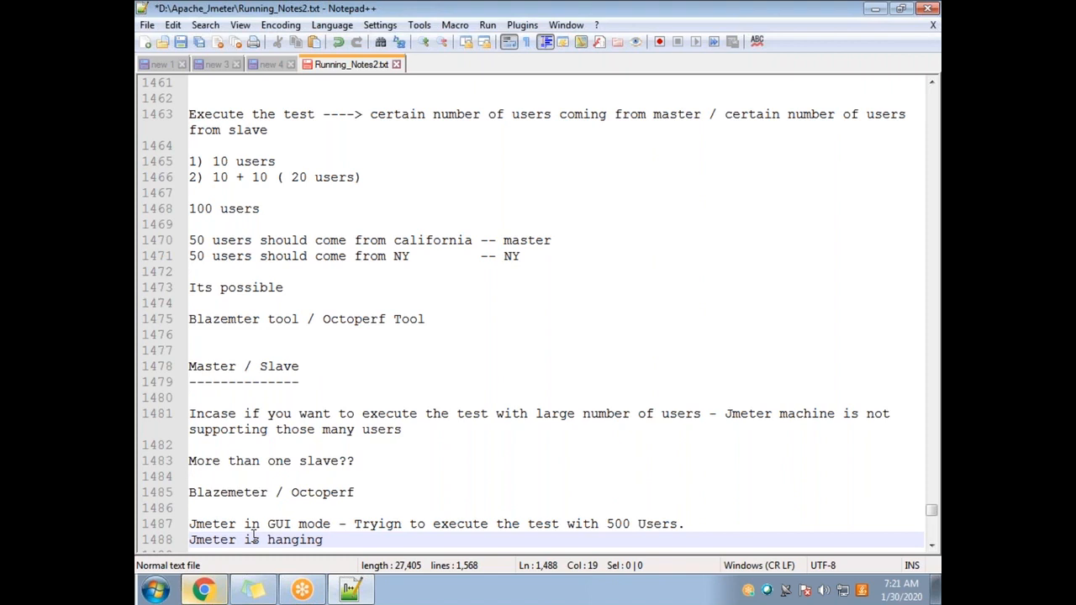
key("Home")
type("Started the test")
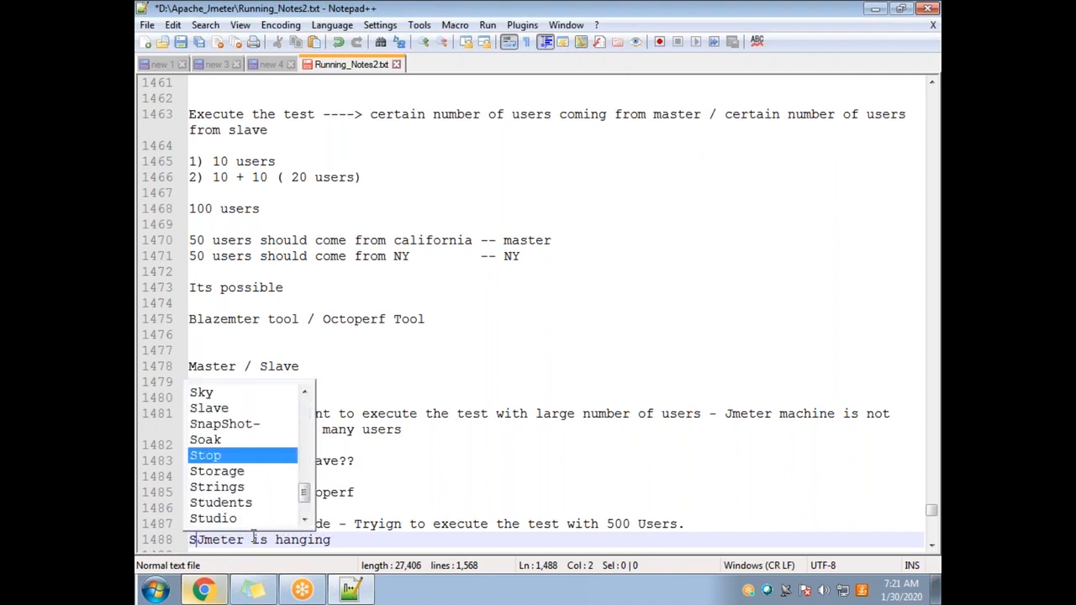
type(" --- >")
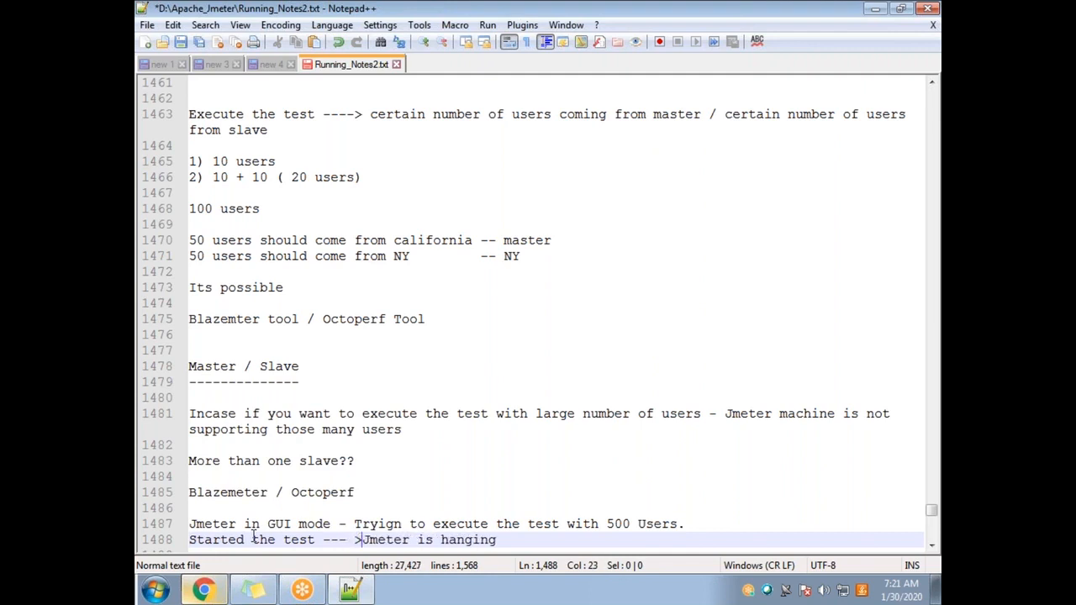
Append "up" to the end of line 1488 after "hanging" and start a new line
key("Right")
key("Right")
key("Right")
key("Right")
key("Right")
key("Right")
key("Right")
key("Right")
key("Right")
key("Right")
key("Right")
key("Right")
key("Right")
key("Right")
key("Right")
key("Right")
key("Right")
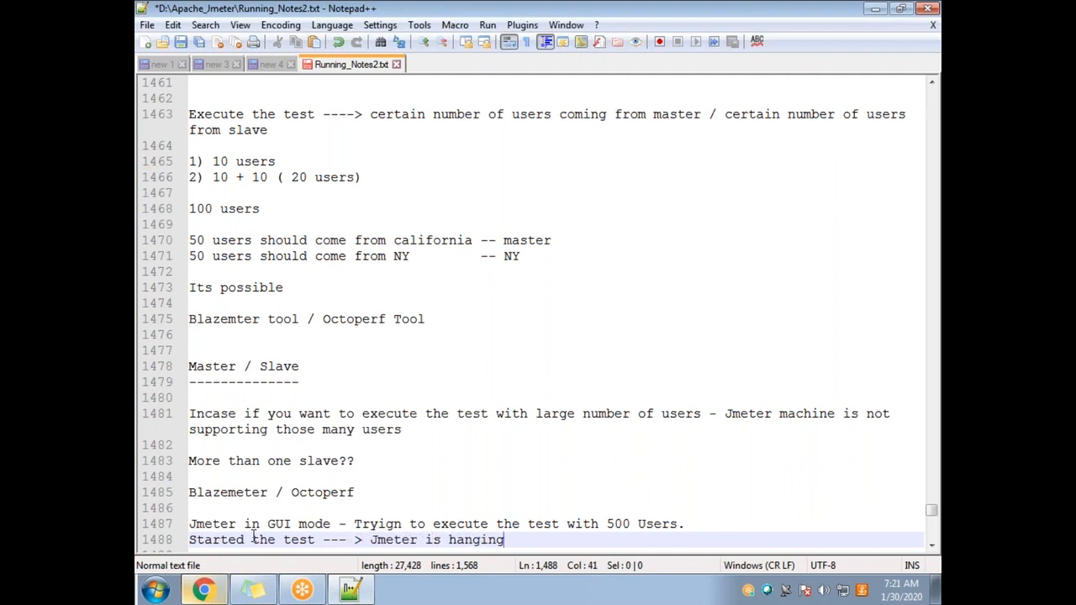
type("up")
key("Return")
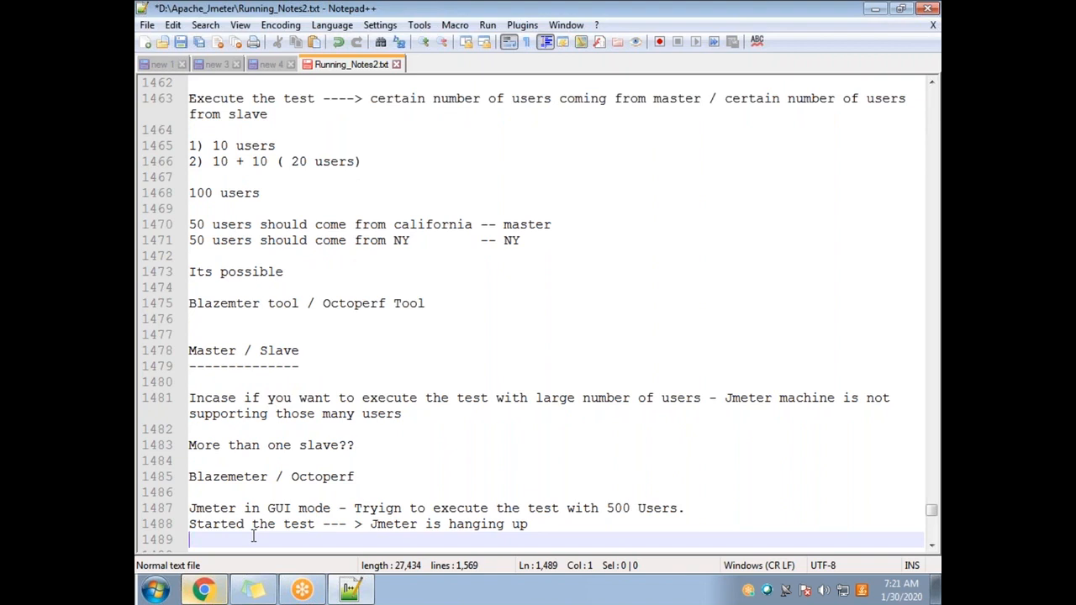
Write "Jmeter is not supporting those 500 users" on line 1489
type("J")
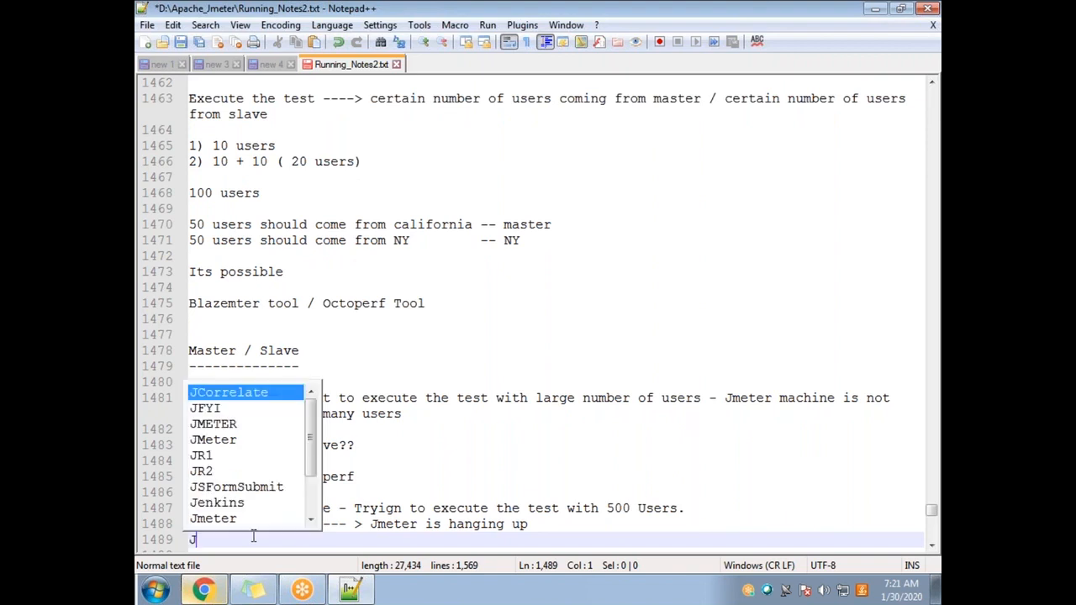
type("meter is not sup")
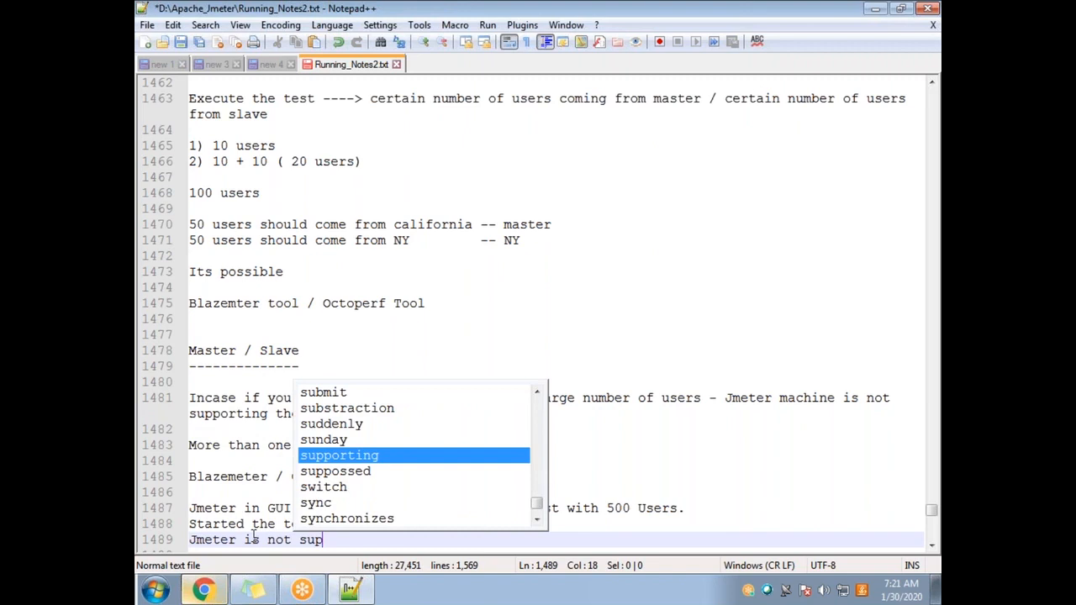
type("porting those")
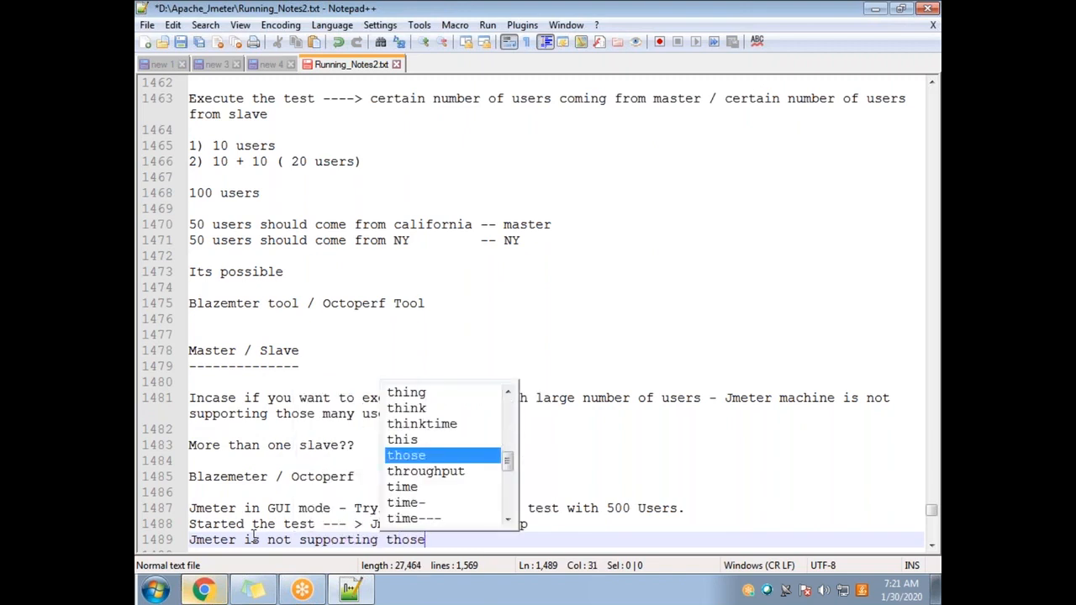
type(" 500 users")
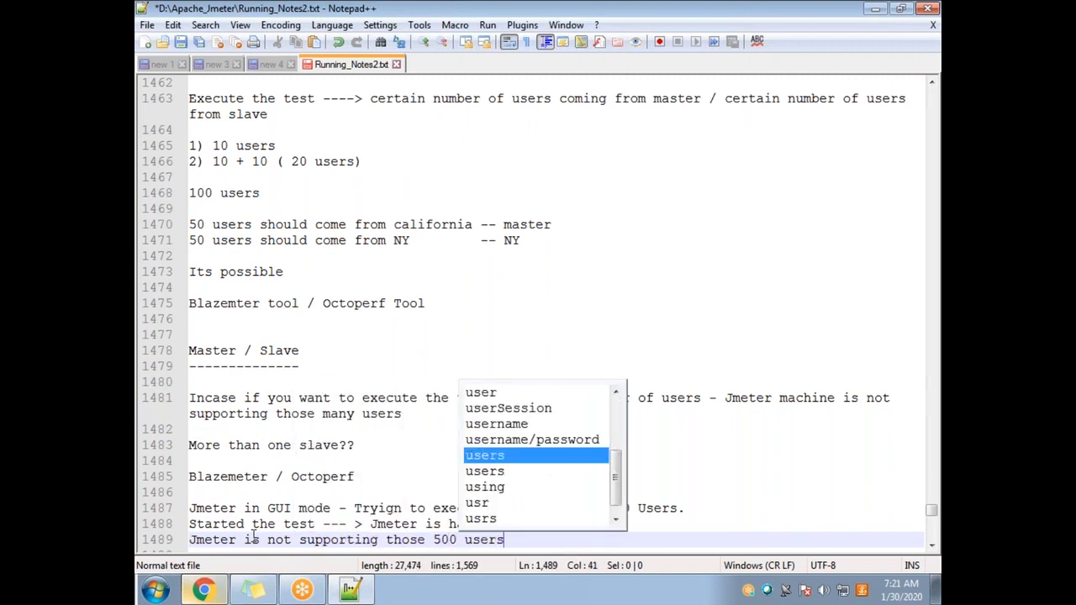
Write "---> Master / Slave" on line 1490 and dismiss the word suggestions
key("Return")
key("Return")
type("--->")
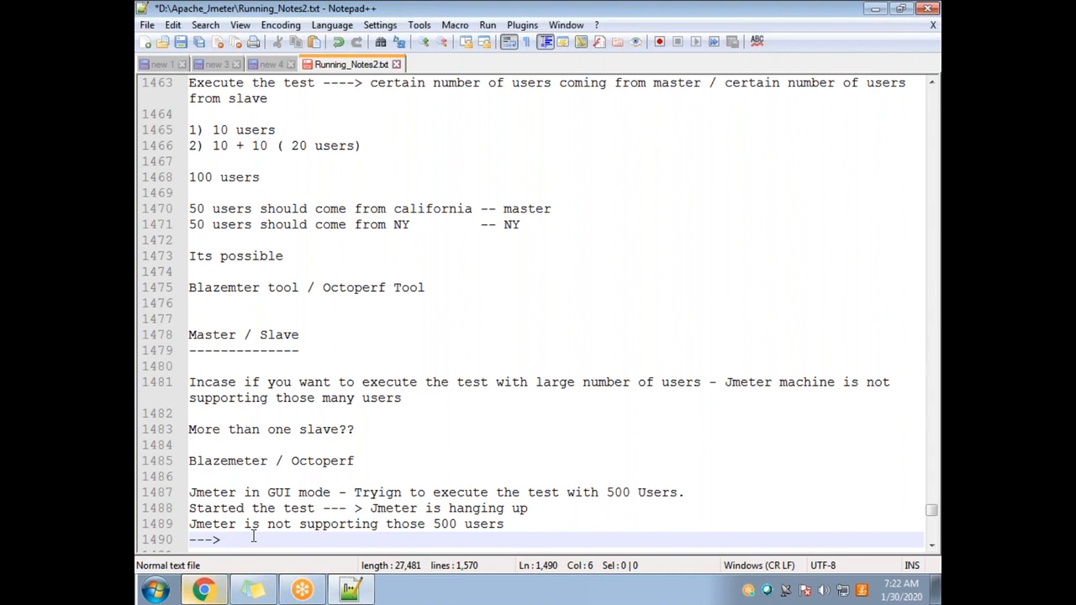
left_click(780, 236)
type("Ma")
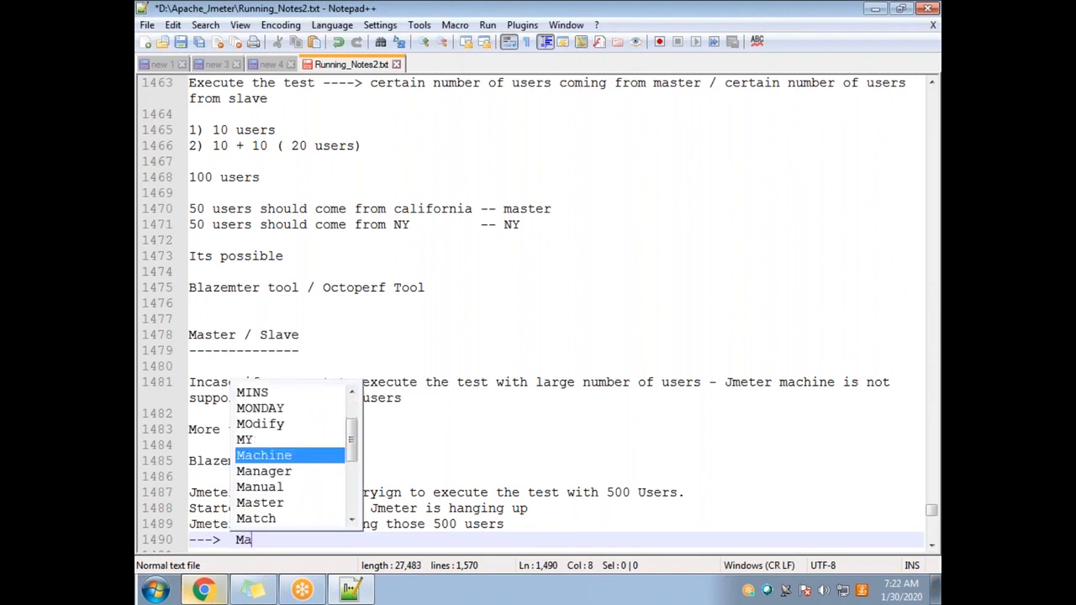
type("ster / Slave")
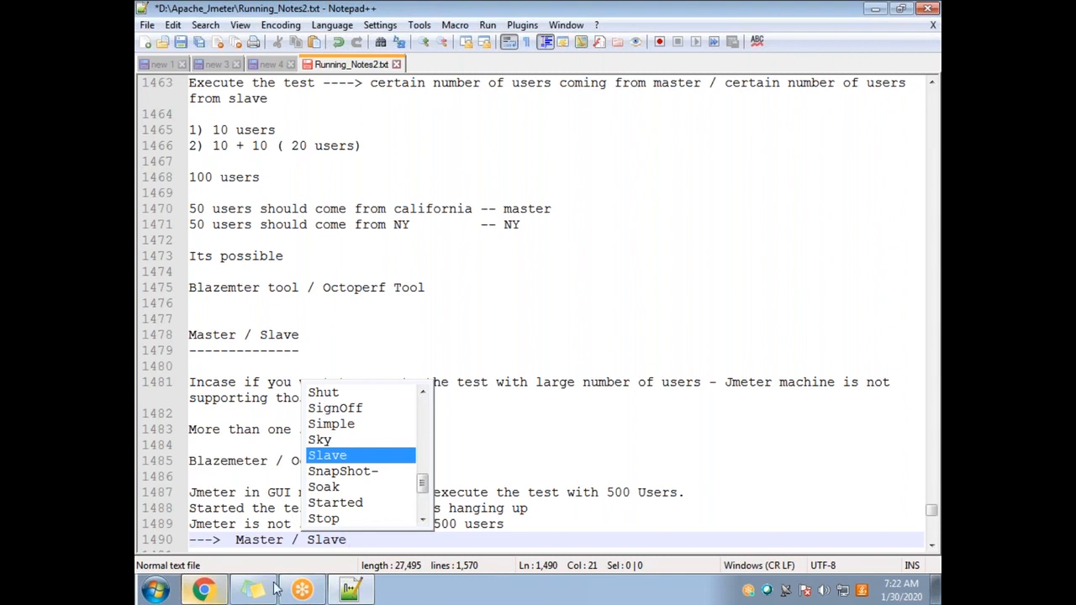
key("Escape")
Move "Master / Slave" down to line 1491 and write "Execute" after the arrow on line 1490
left_click(236, 539)
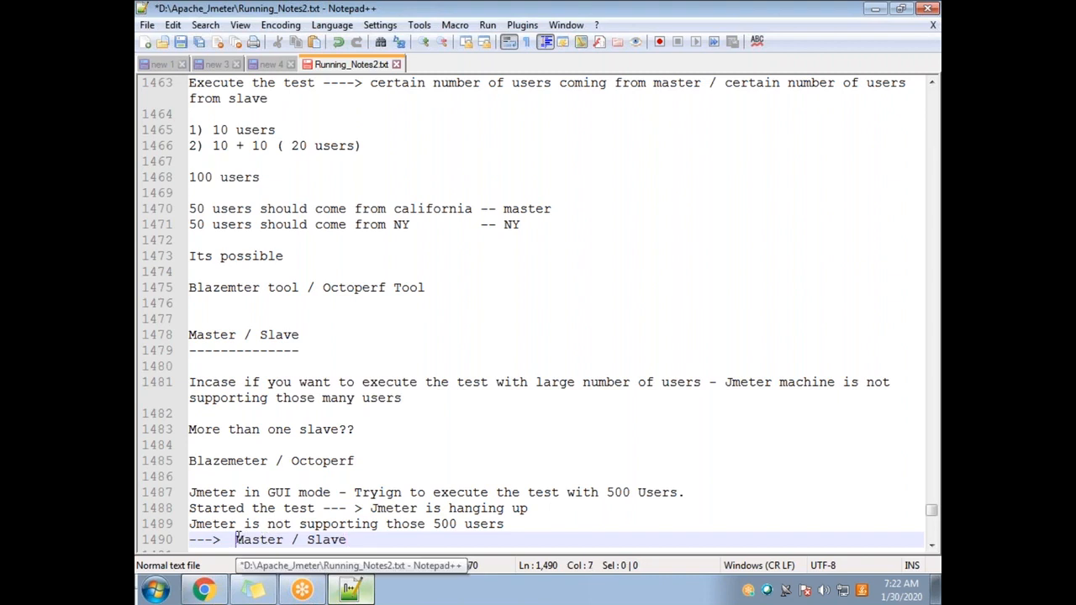
key("Return")
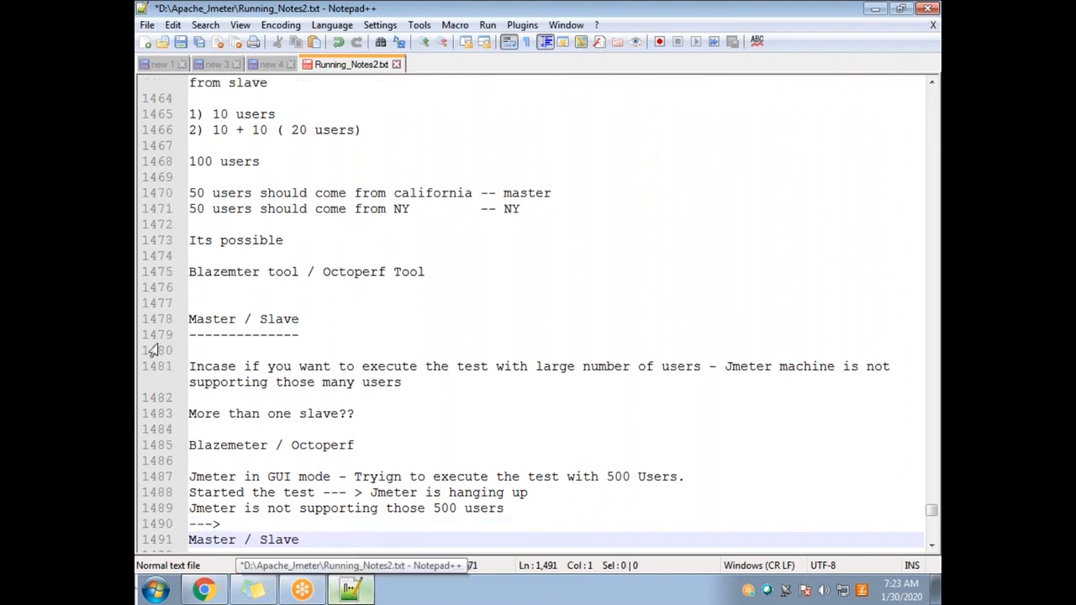
left_click(252, 524)
type("Execute")
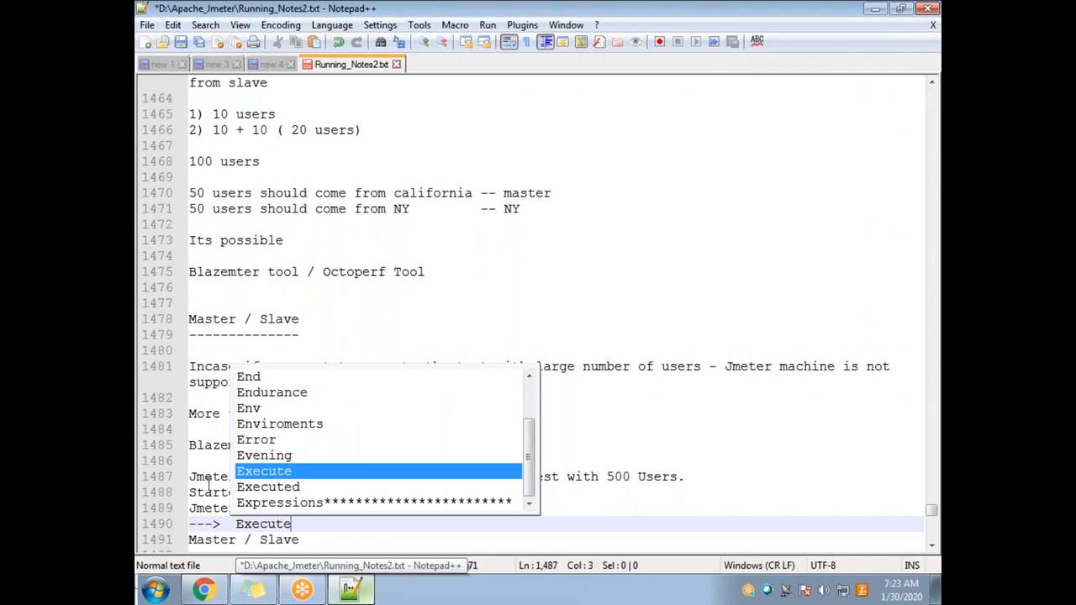
Complete line 1490 after "Execute" so it reads "Execute the test in non-gui mode"
left_click(328, 477)
key("shift+Home")
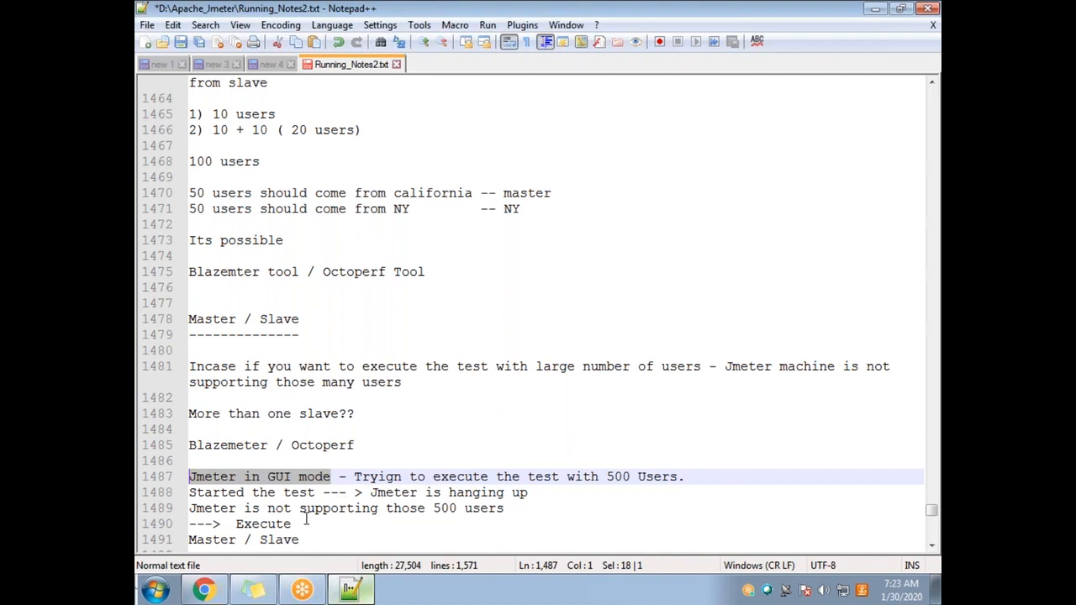
left_click(332, 525)
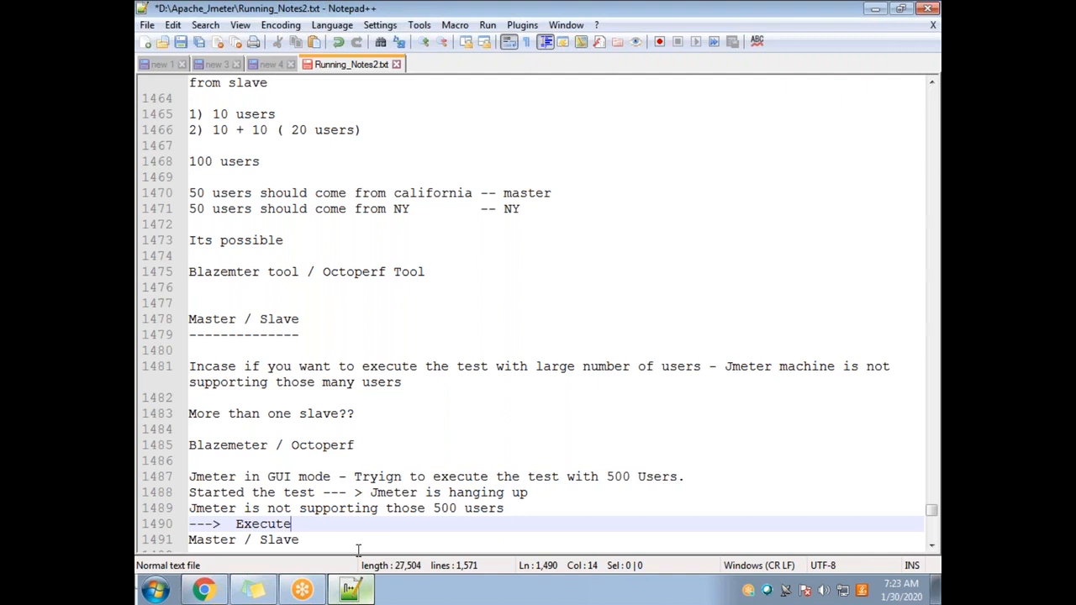
type("t")
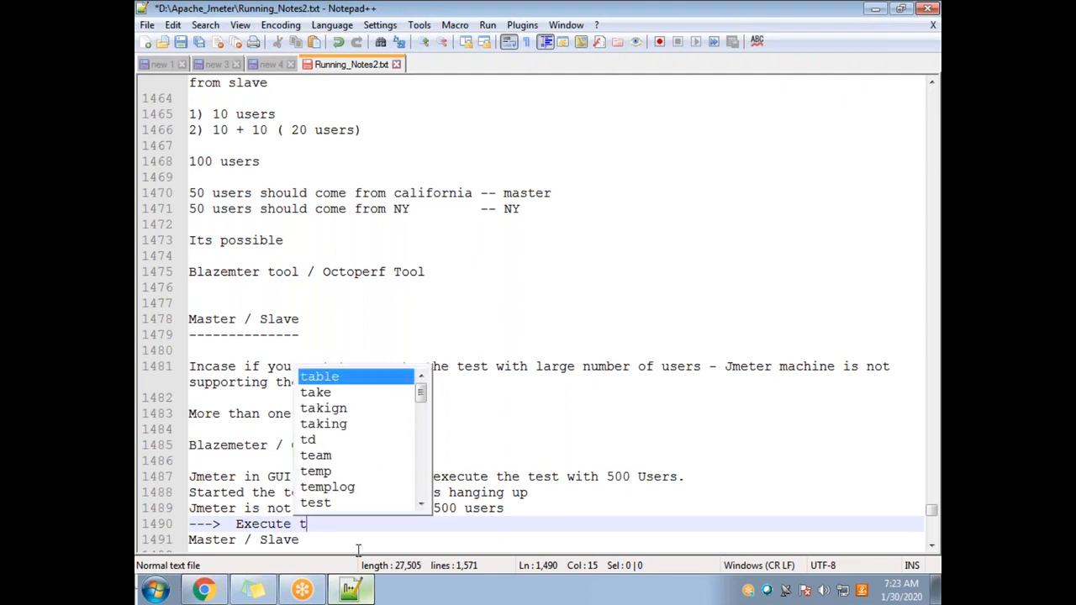
type("he test in non")
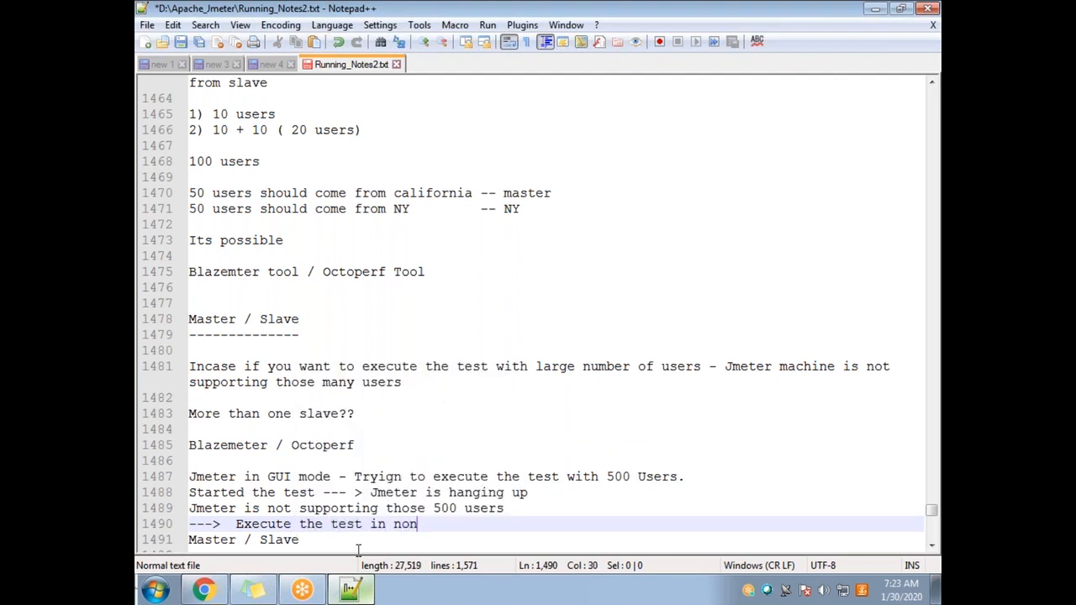
type("-gui mode")
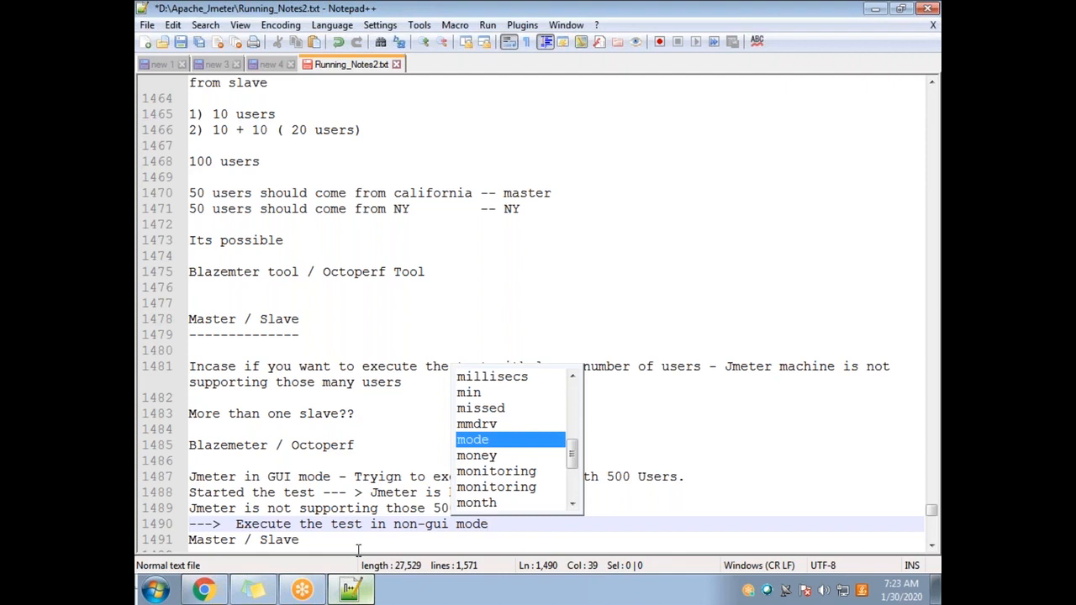
Insert a "--->" arrow before "Master / Slave" on line 1491, aligned with the arrow on the line above
left_click(190, 540)
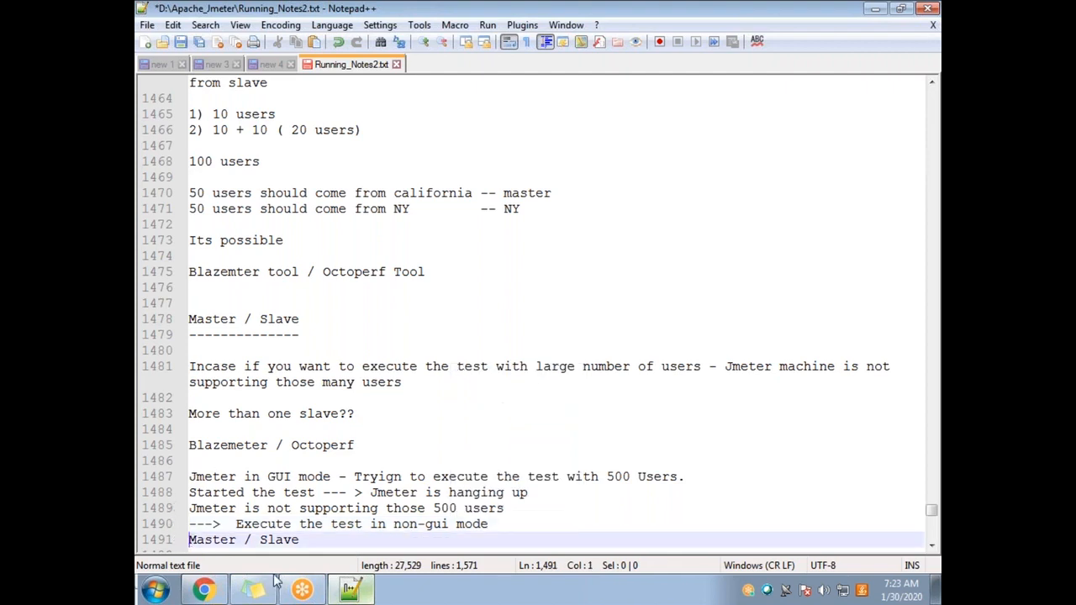
type("----")
key("BackSpace")
type(">")
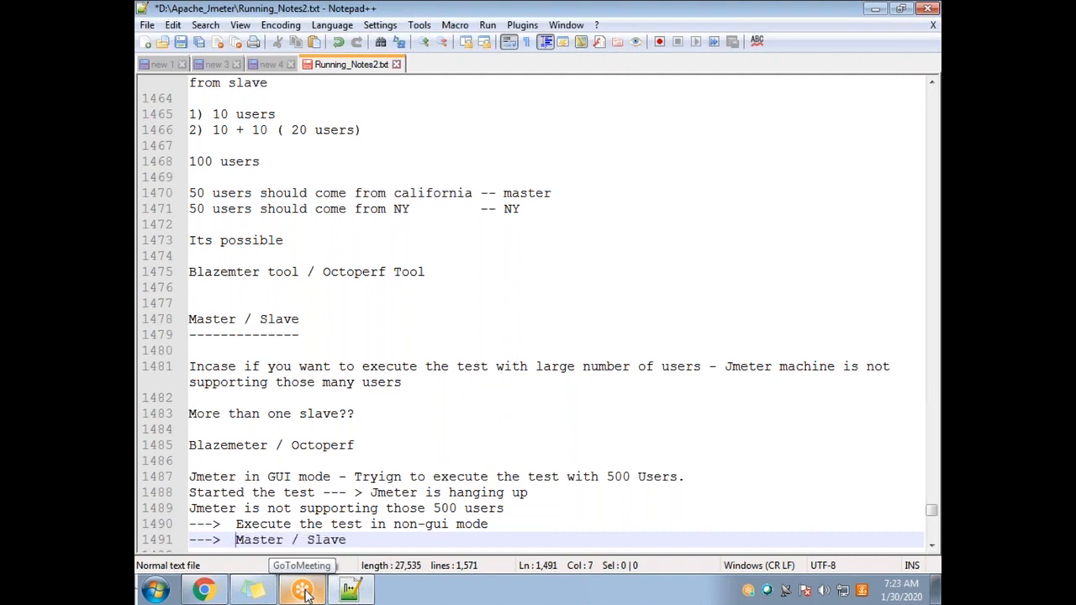
left_click_drag(489, 524, 397, 528)
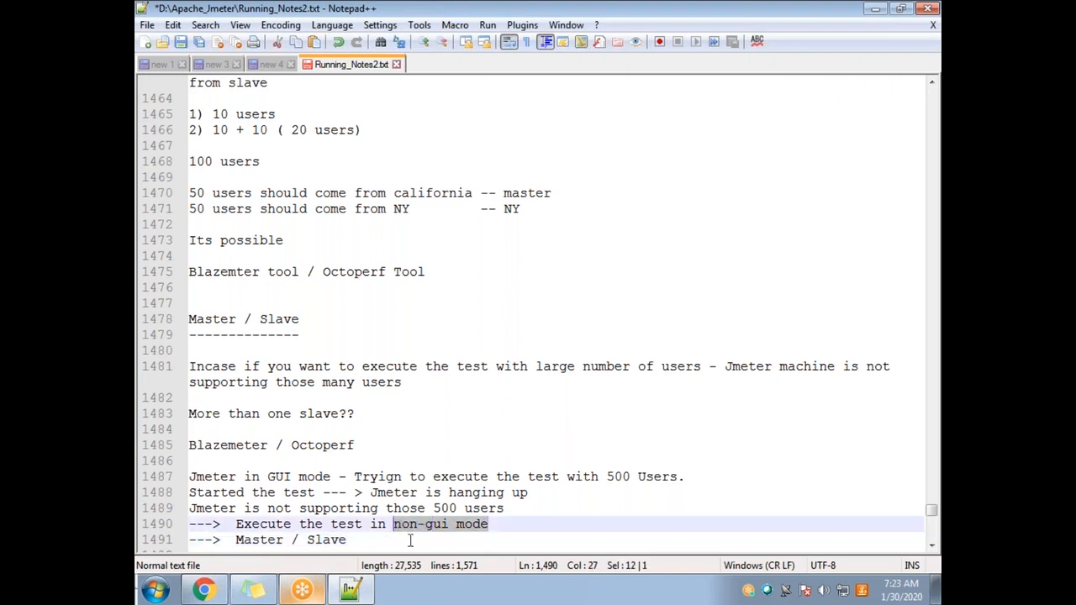
left_click_drag(331, 477, 260, 477)
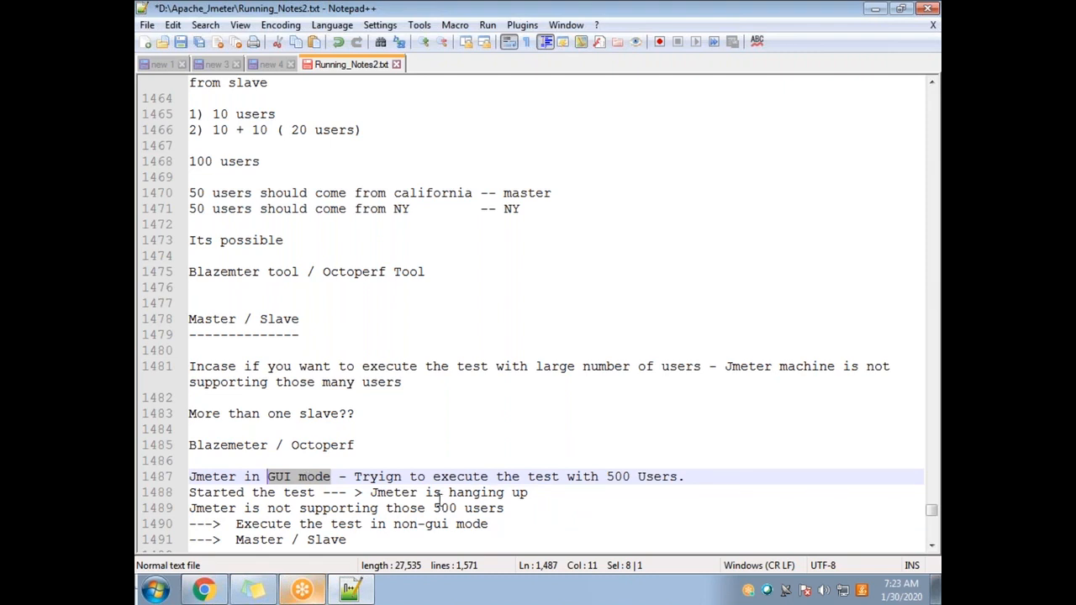
left_click_drag(493, 525, 392, 524)
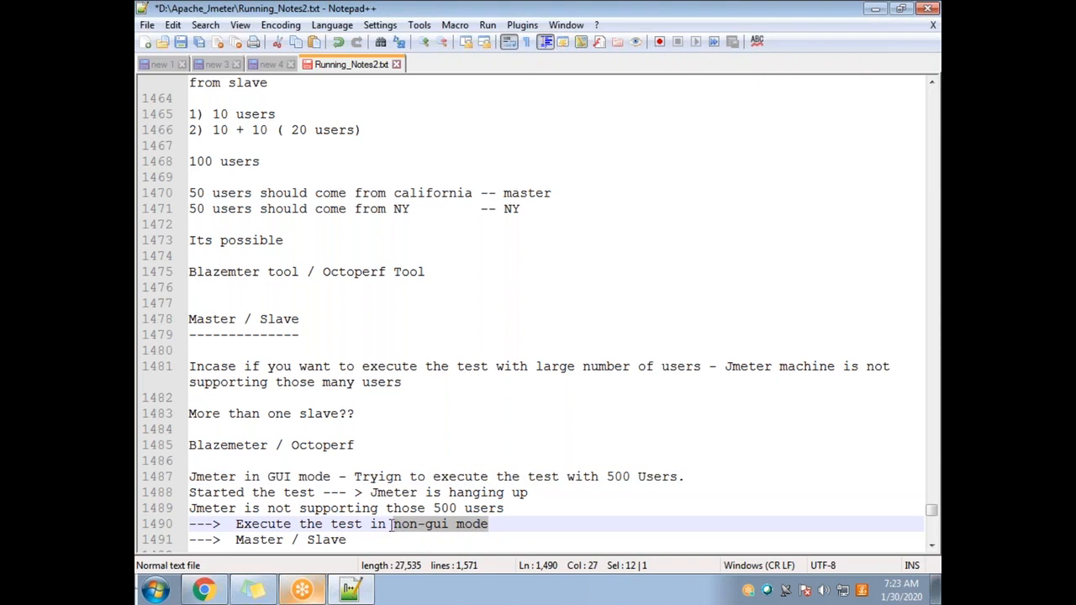
left_click(499, 525)
left_click_drag(500, 526, 236, 540)
Append "---> Blazemeter / Octoperf" after "Master / Slave" on line 1491 and leave a blank line below it
left_click(365, 541)
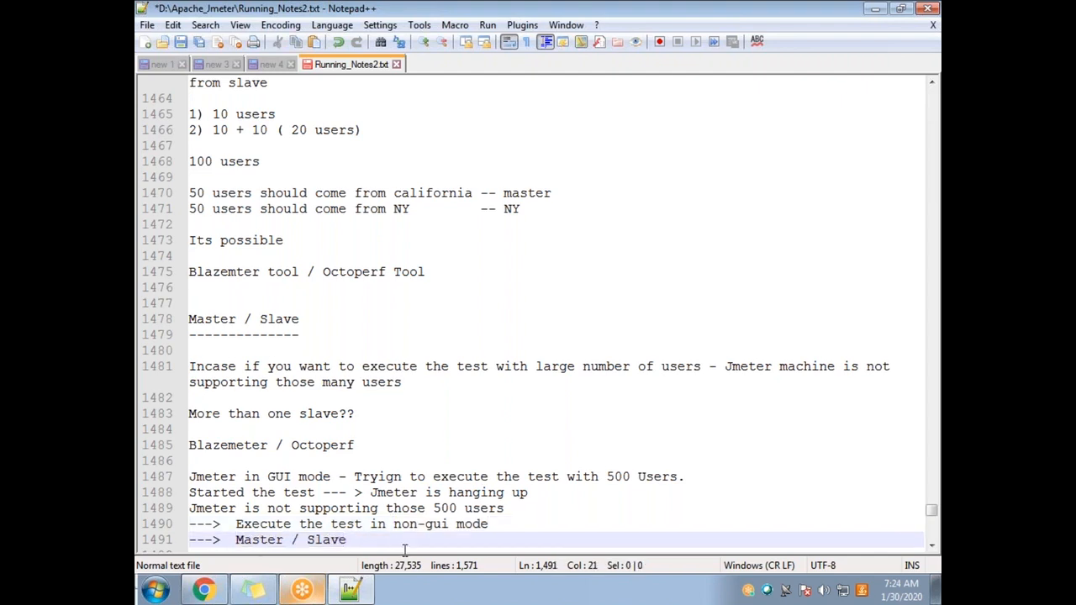
type("---> Blazemeter")
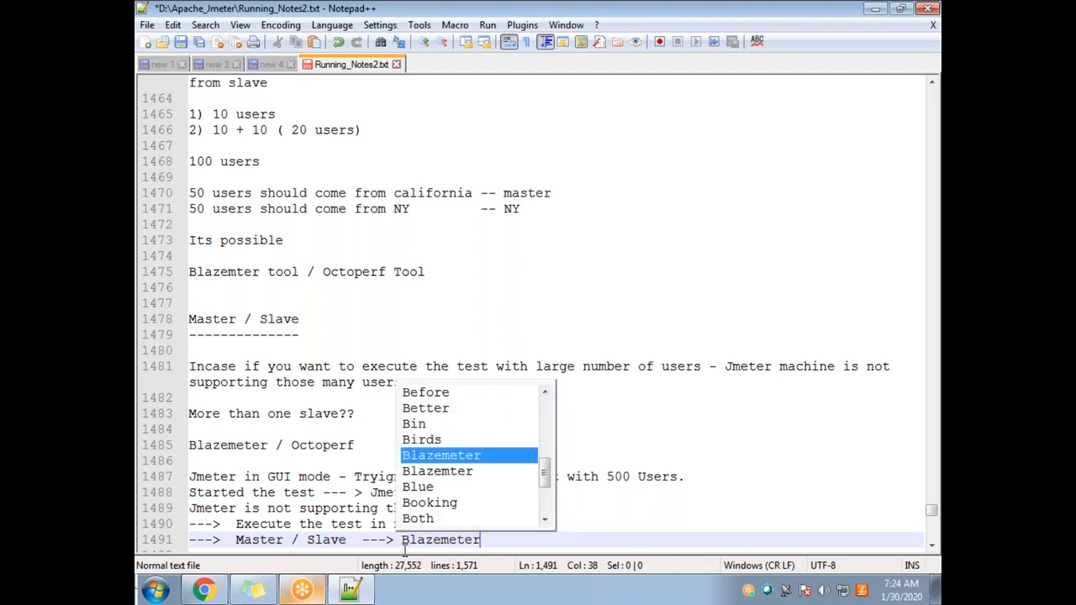
type(" / Octo")
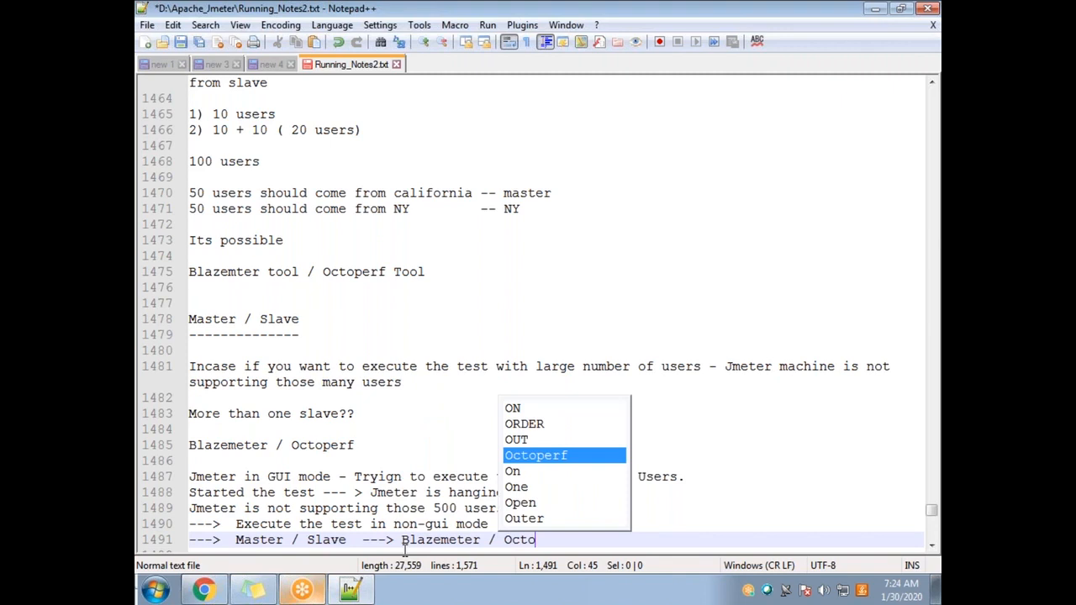
type("perf")
key("Return")
key("Return")
key("Return")
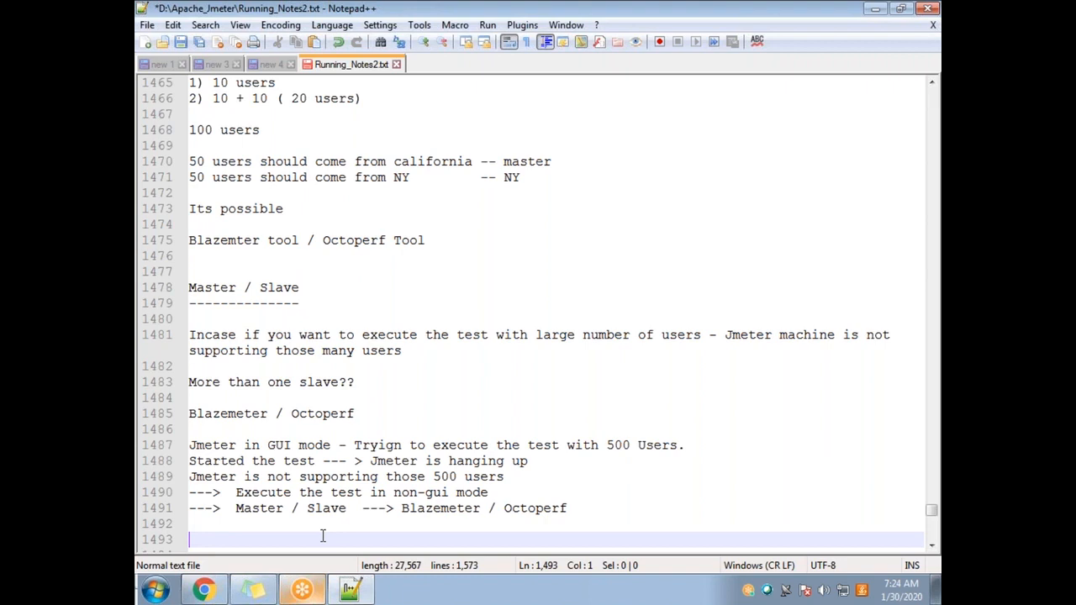
Write the heading "Test scenario" on line 1493, underline it with a row of dashes, and leave a blank line
type("Test scenrio")
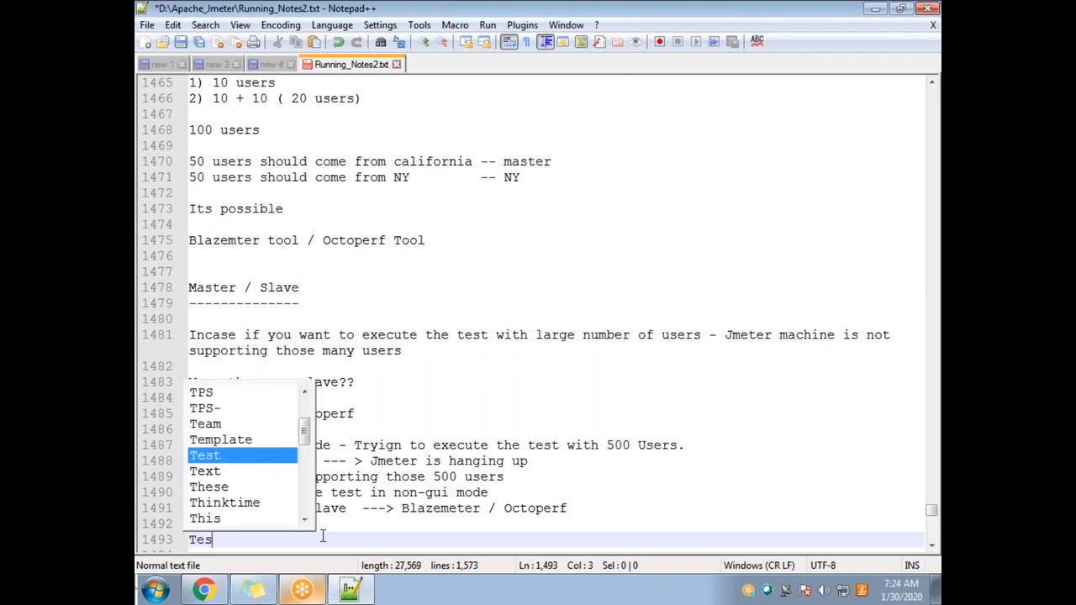
key("BackSpace")
key("BackSpace")
key("BackSpace")
key("BackSpace")
type("nario")
key("Return")
type("-------------")
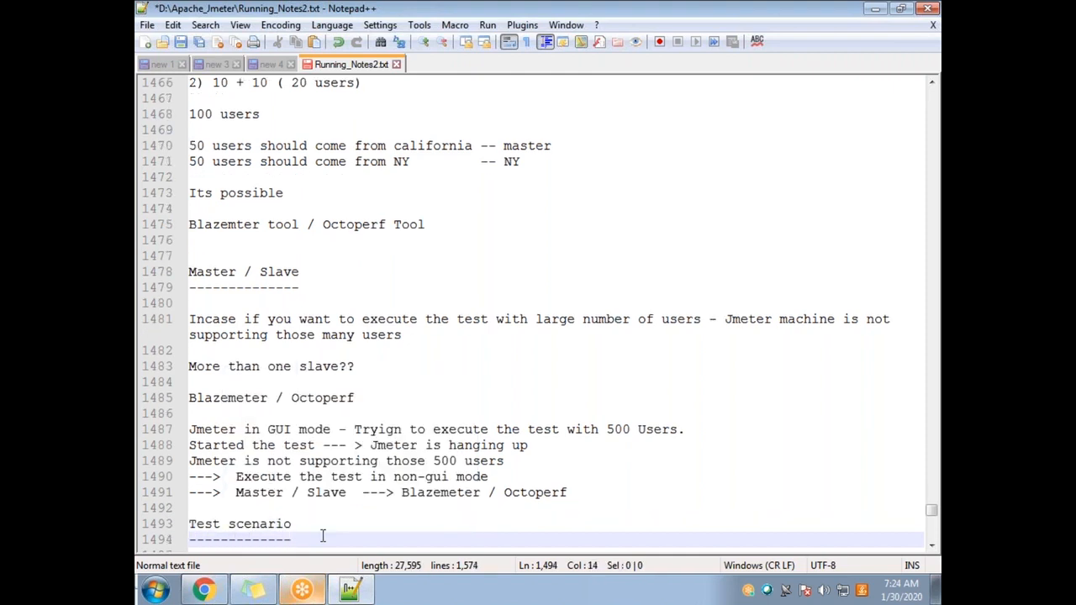
key("Return")
key("Return")
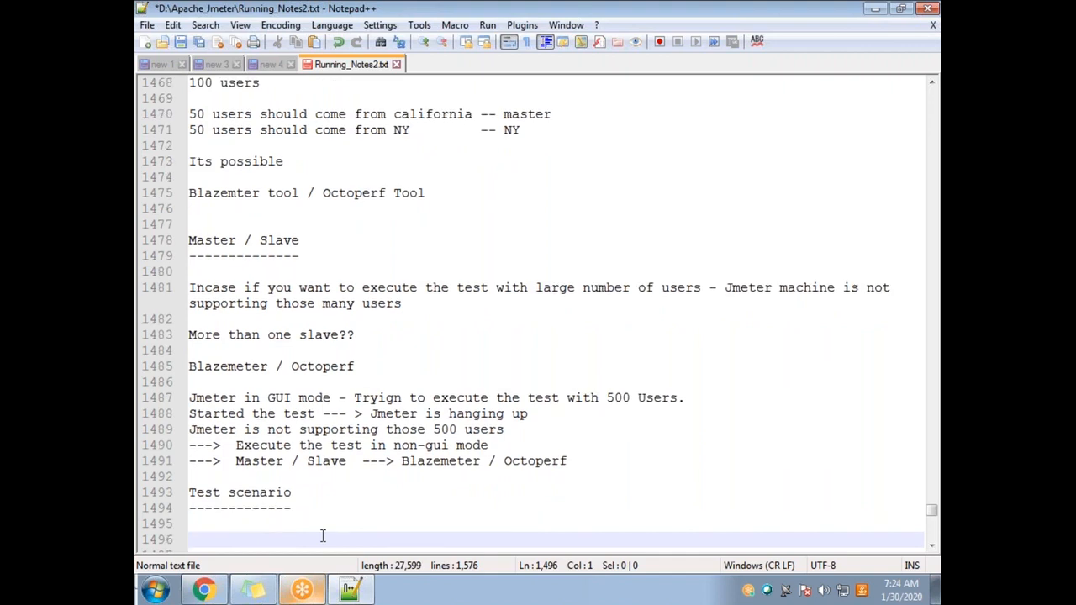
Write "Loadrunner ---> Controller" on line 1496 and start a new line
type("L")
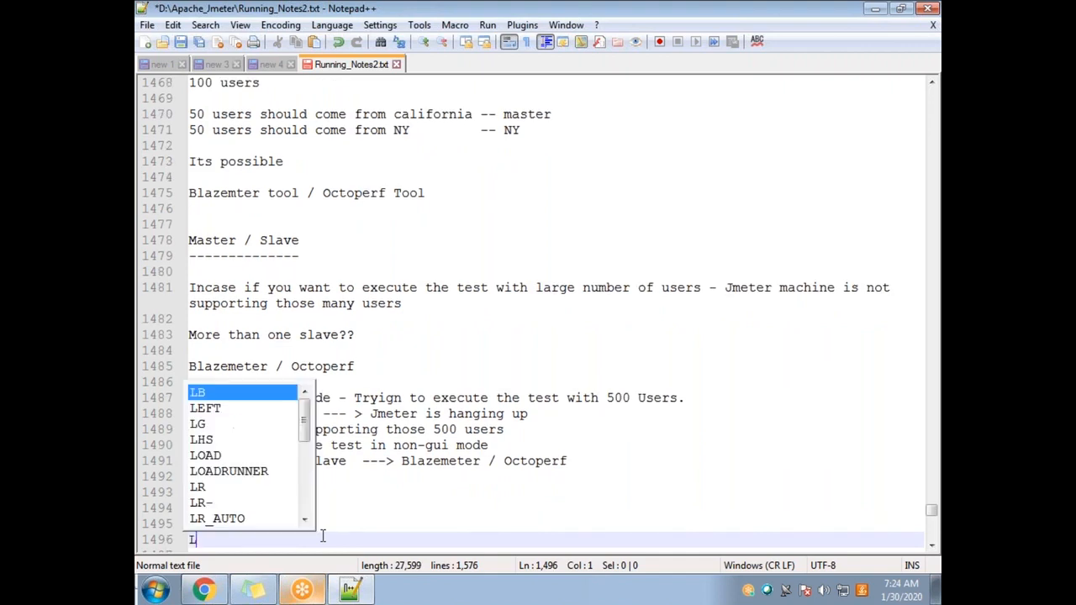
type("oadrunner ")
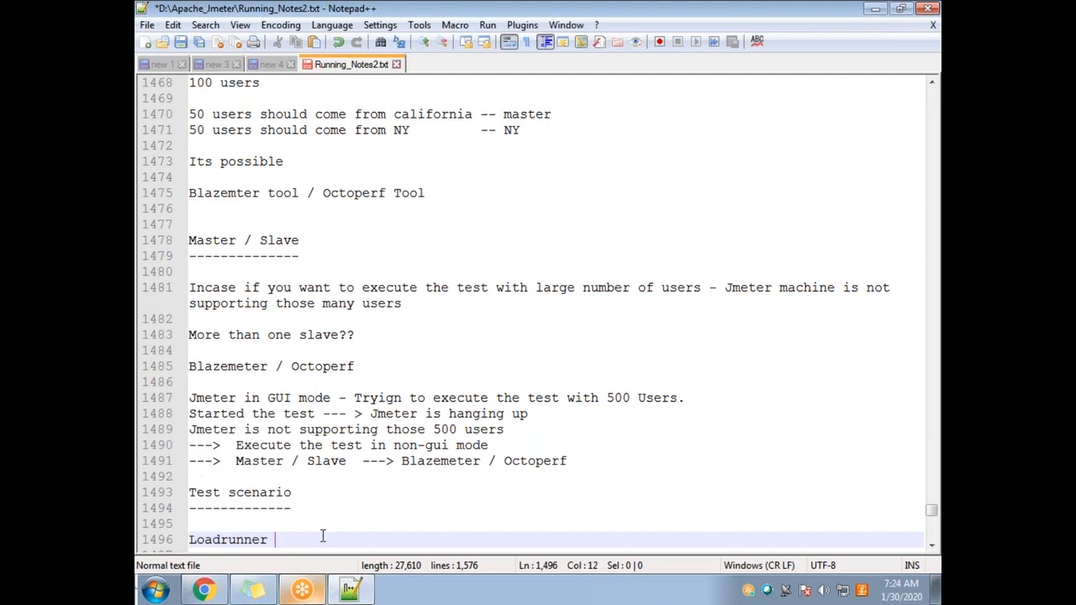
type("--->")
type("Co")
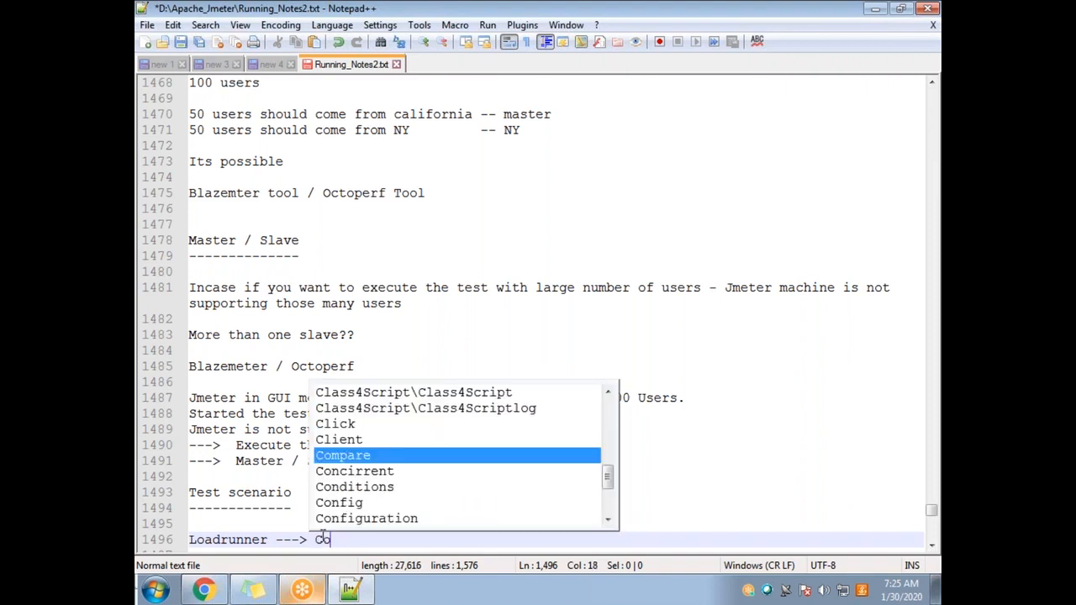
type("ntroller")
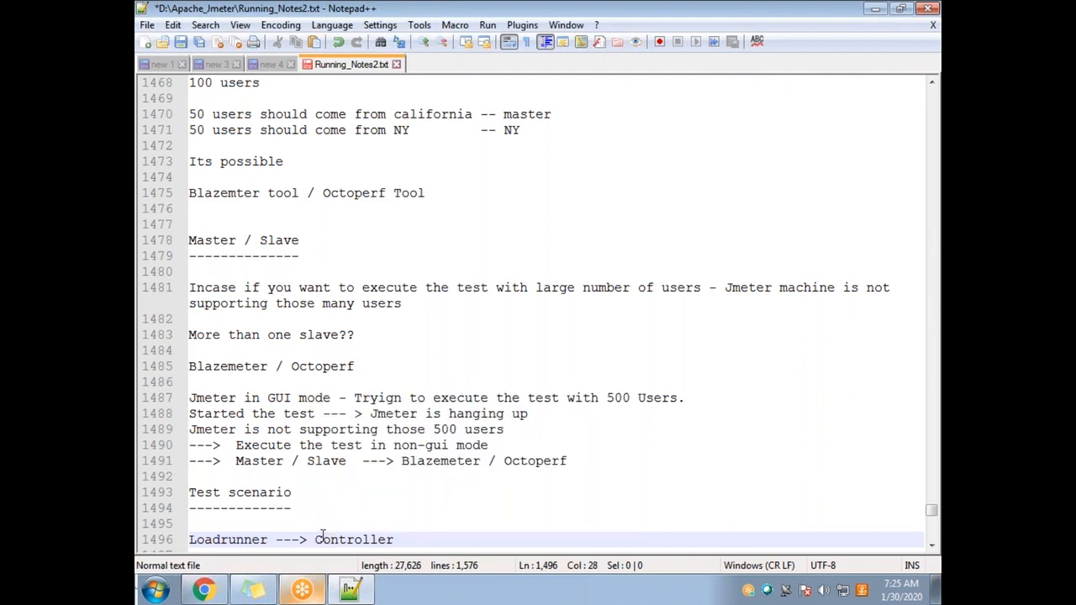
key("Return")
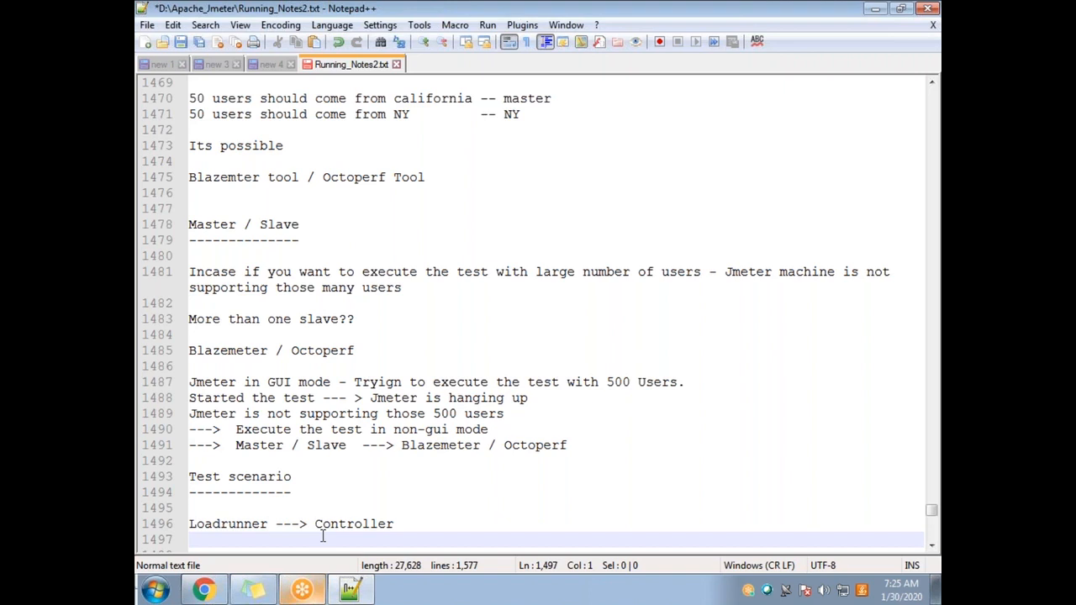
Write "Jmeter itself is used to create the test scenrio" on line 1497, followed by a blank line
type("J")
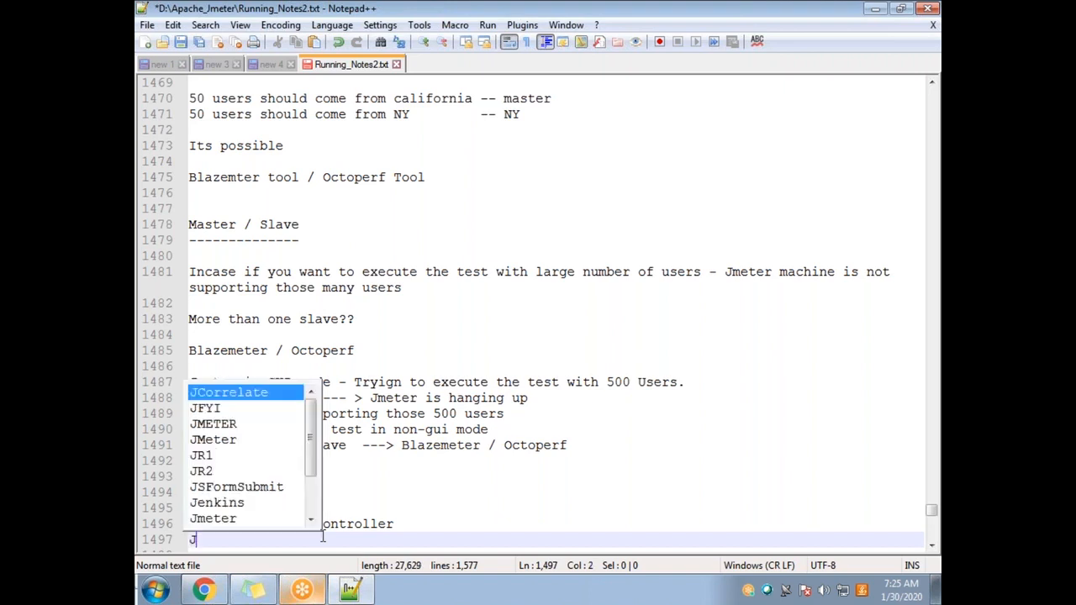
type("meter ")
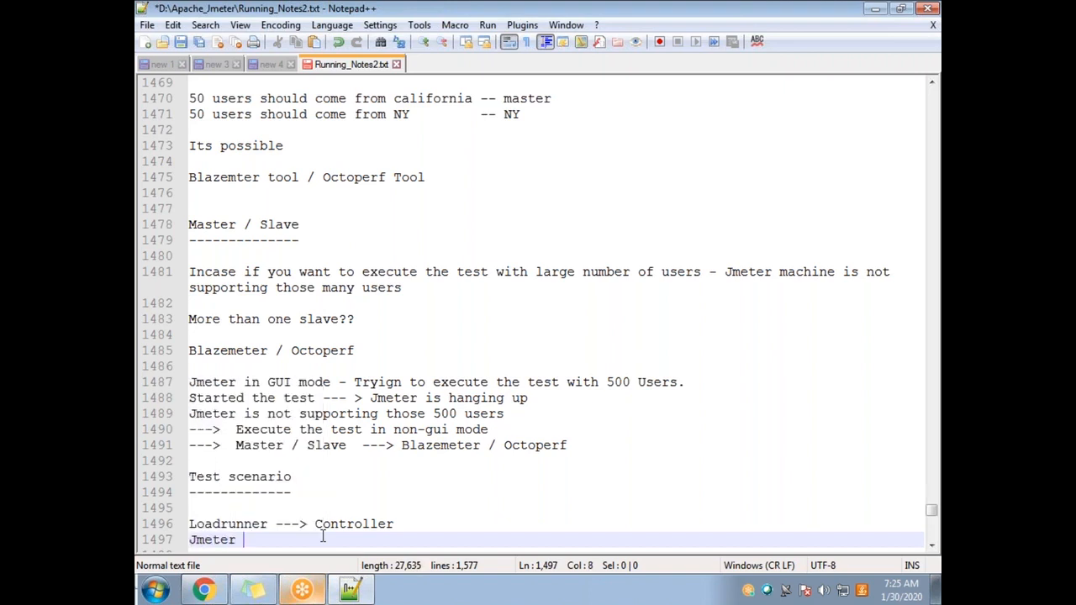
type("itself the")
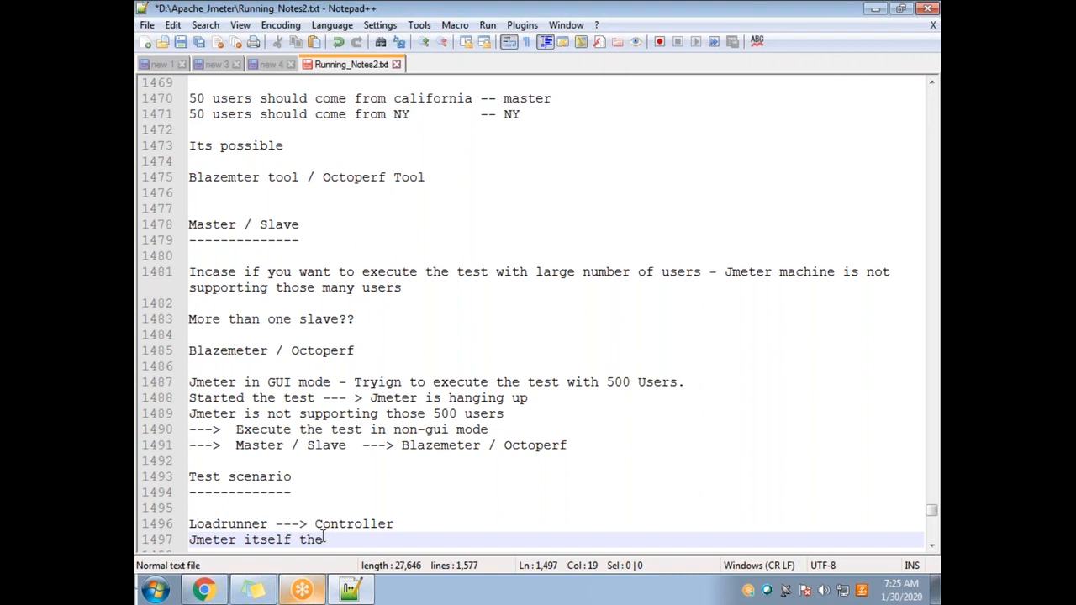
key("BackSpace")
key("BackSpace")
key("BackSpace")
key("BackSpace")
type("is")
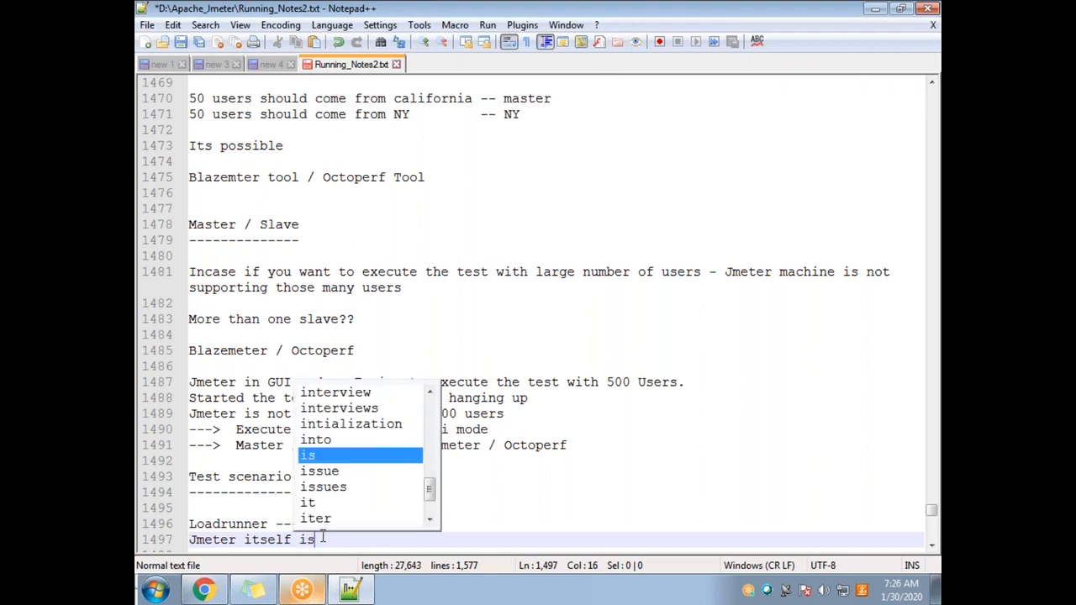
type(" used to create ")
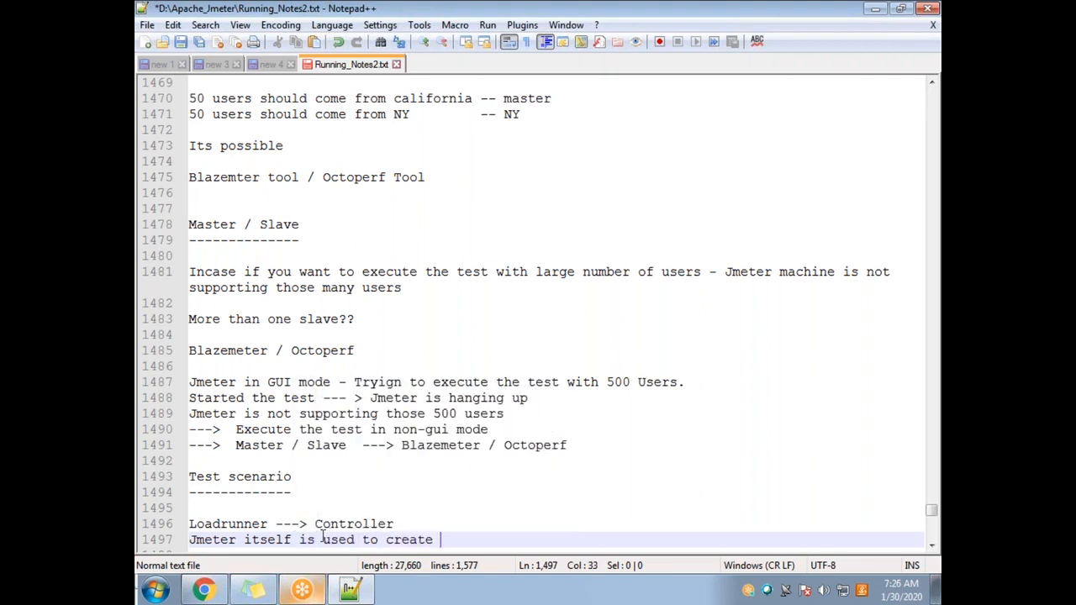
type("the test scenrio")
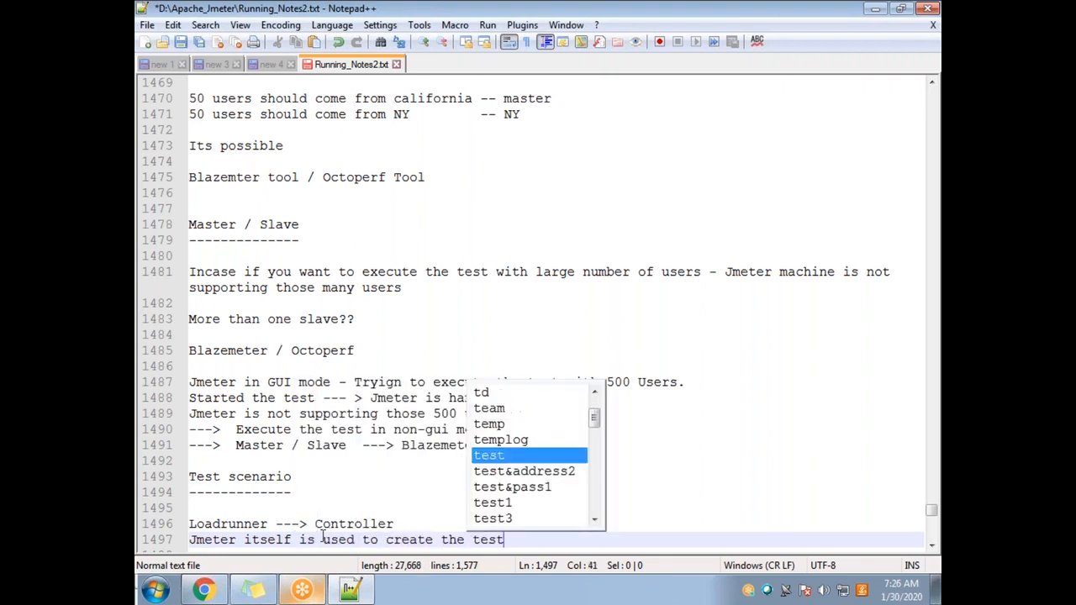
key("Return")
key("Return")
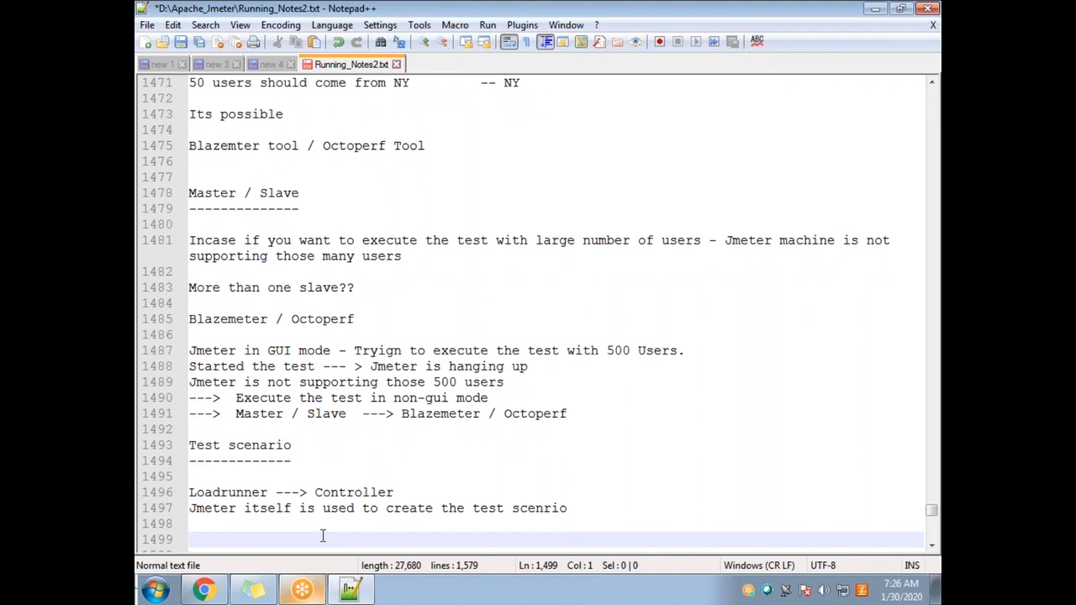
Write "3 scripts" on line 1499 and list "Purchase a dog" beneath it
type("3 scripts")
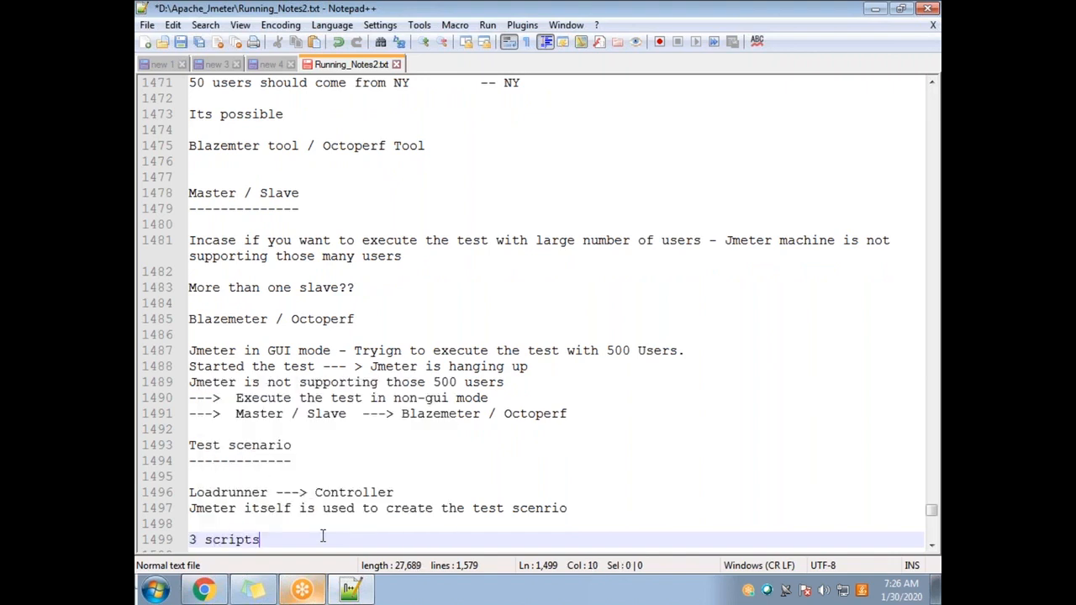
key("Return")
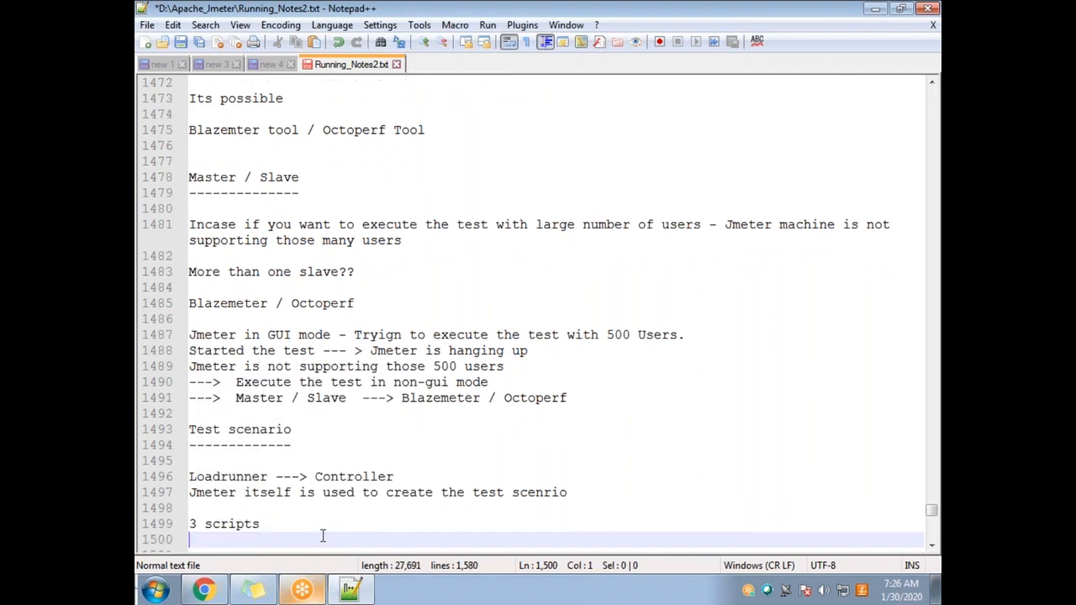
type("Purchase a ")
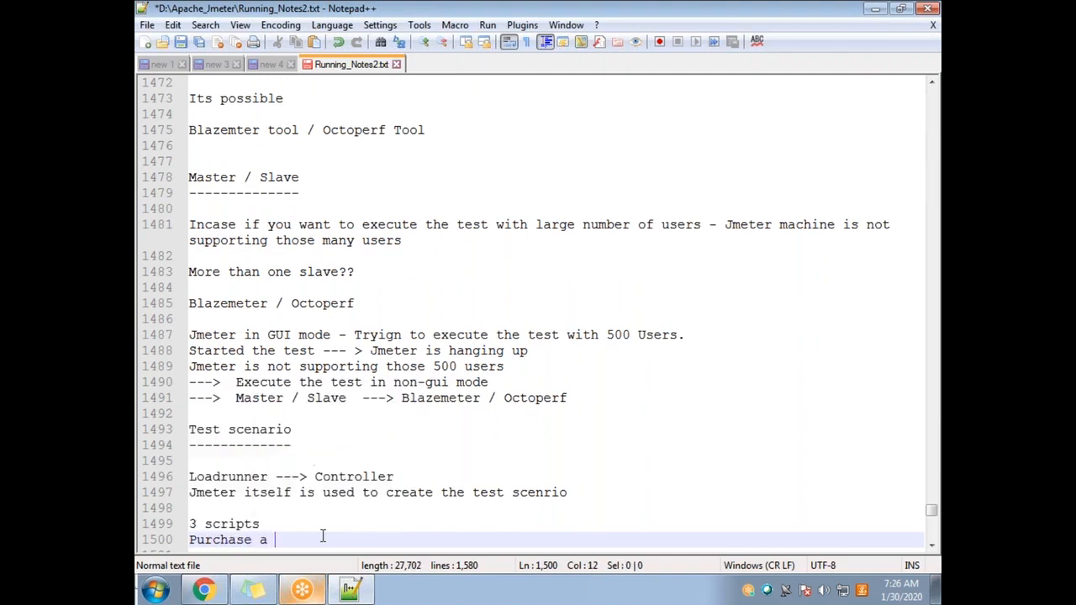
type("dog")
key("Return")
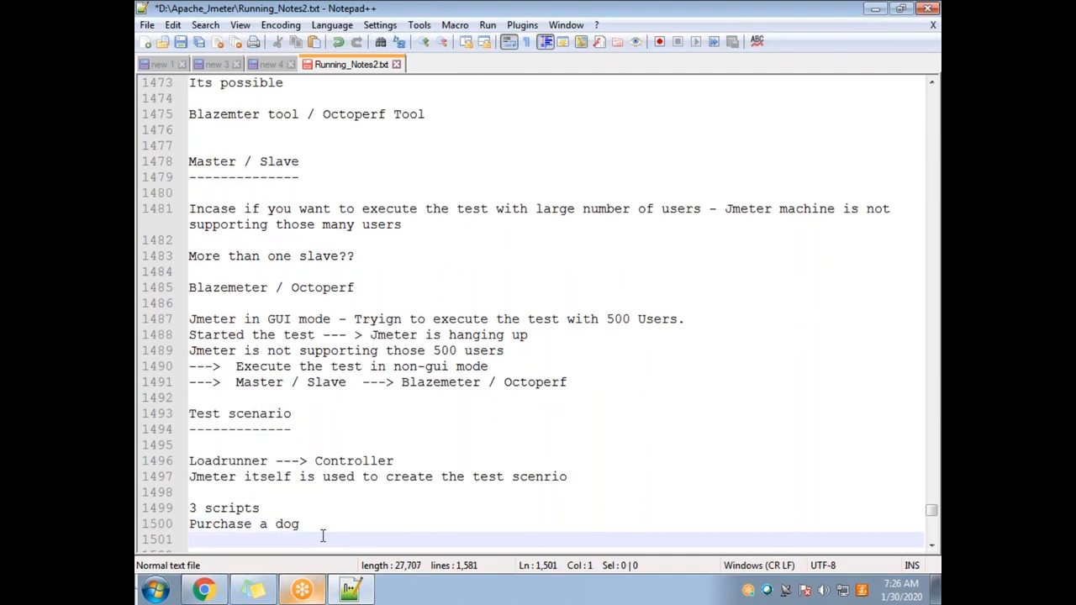
Add "Purchase a Fish" and "Purchase a Cat" on separate lines beneath "Purchase a dog"
type("Purchase ")
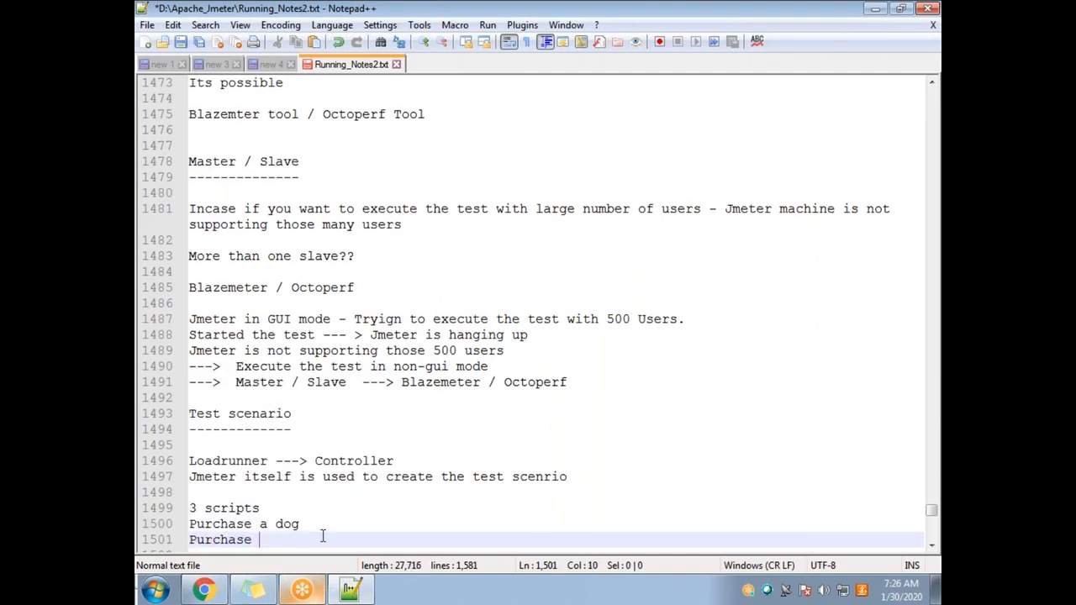
type("a Fish")
key("Return")
type("Purchase a")
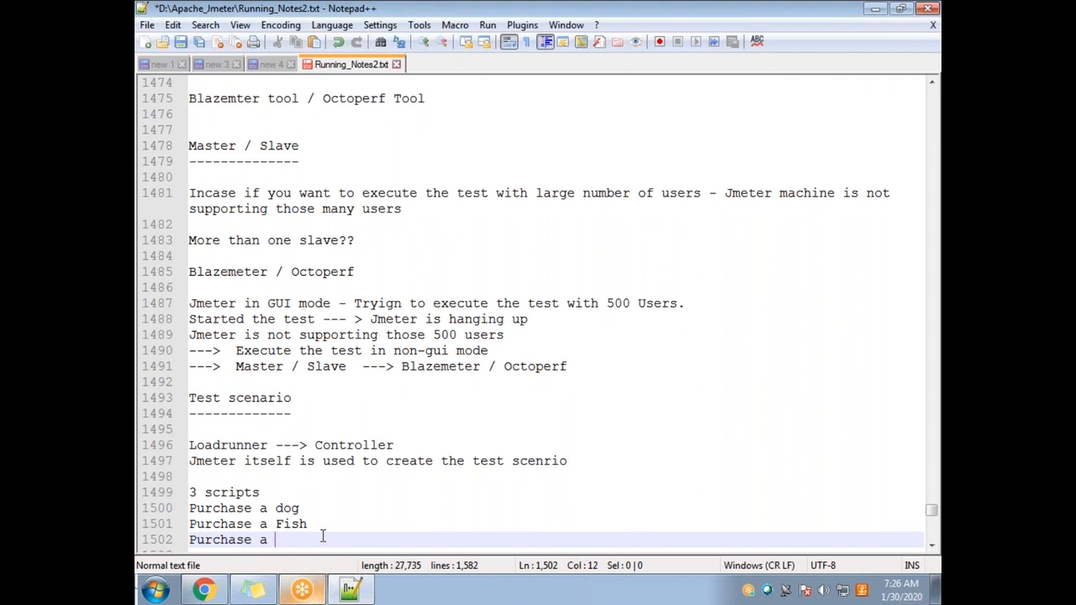
type(" Cat")
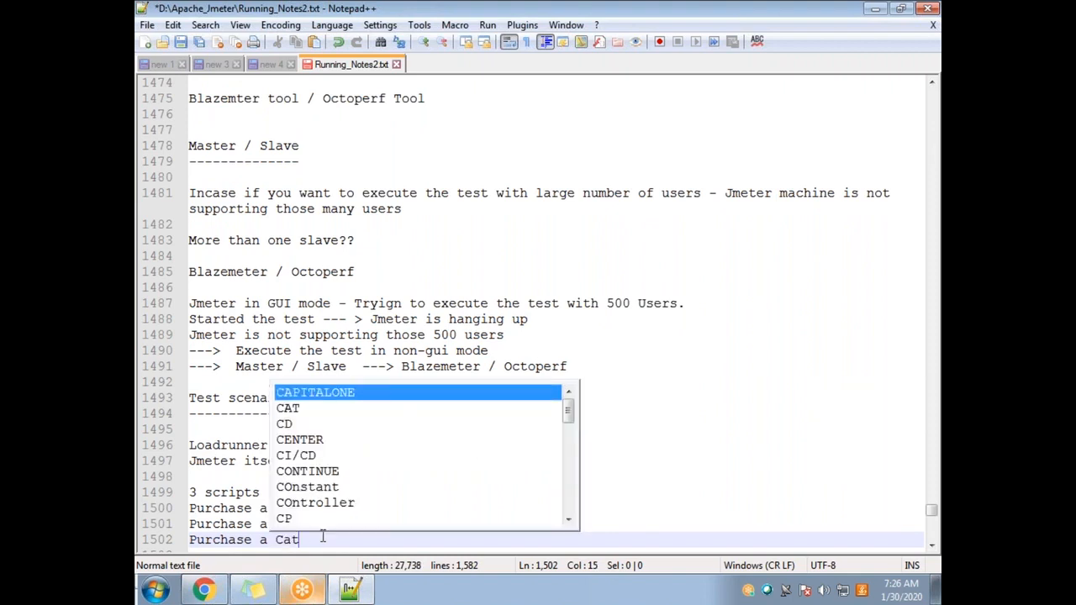
key("Escape")
Underline the "3 scripts" heading with a row of dashes on a new line 1500
left_click(345, 493)
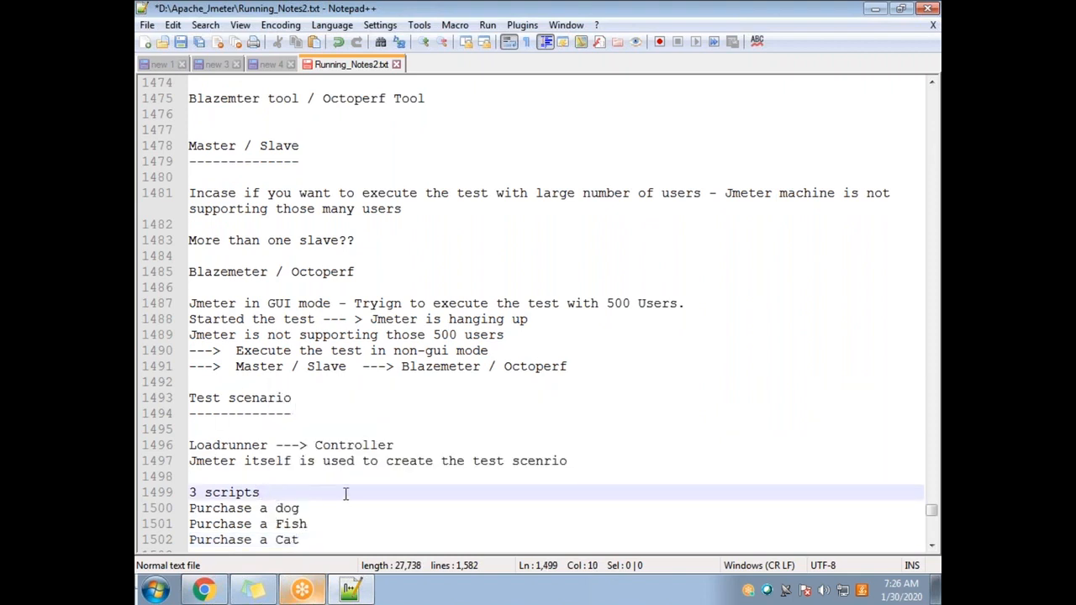
key("Return")
type("---------")
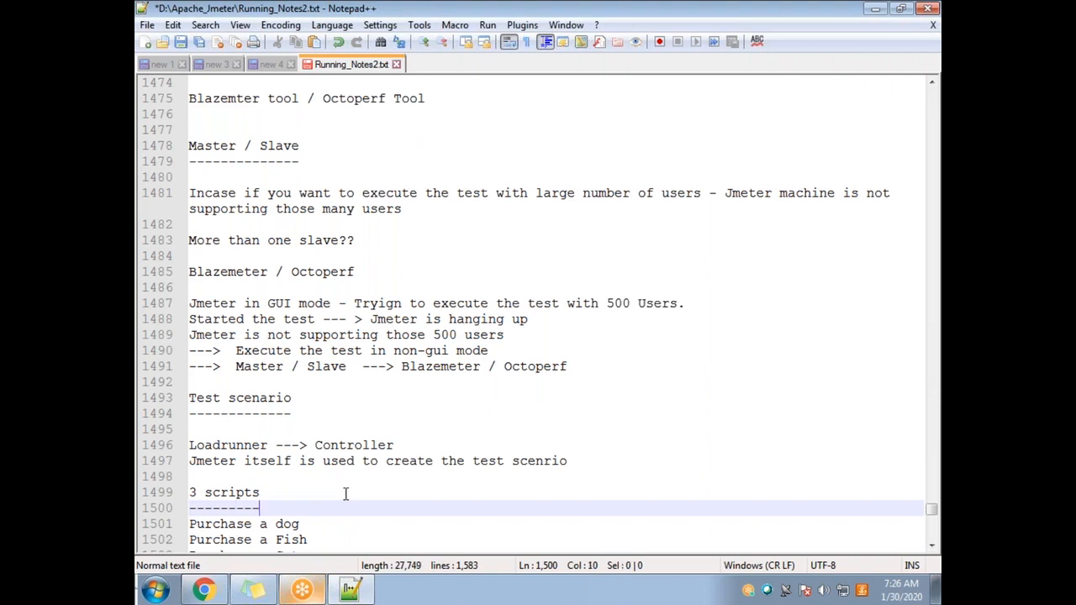
Review the three purchase scripts against the LoadRunner Controller note and the "Test scenario" heading
scroll(344, 342, "down", 3)
left_click_drag(319, 414, 181, 387)
left_click_drag(324, 428, 190, 383)
double_click(378, 304)
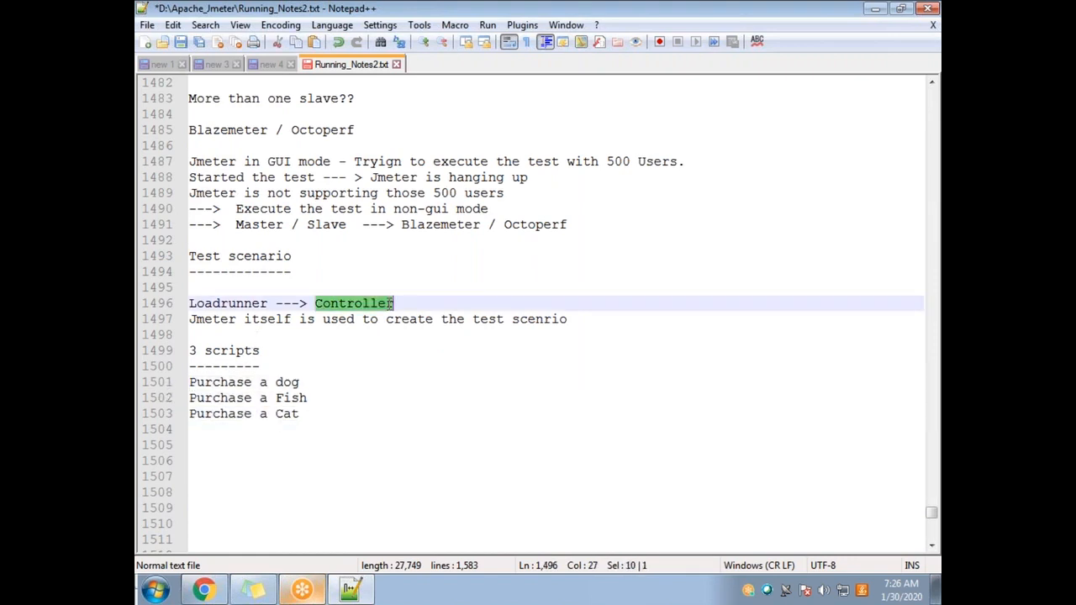
left_click_drag(313, 418, 179, 385)
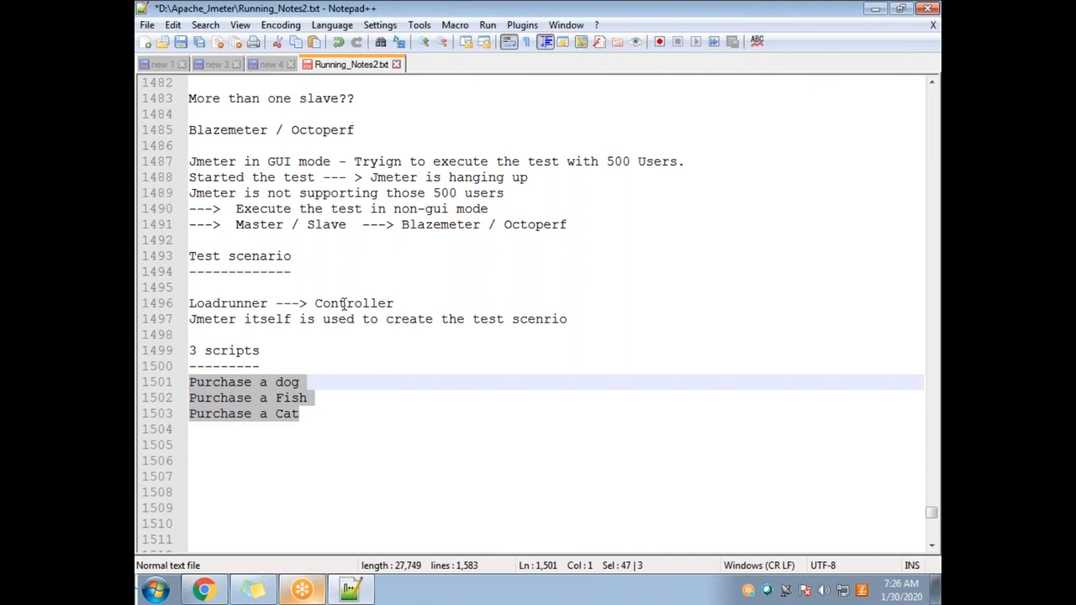
left_click_drag(309, 271, 173, 254)
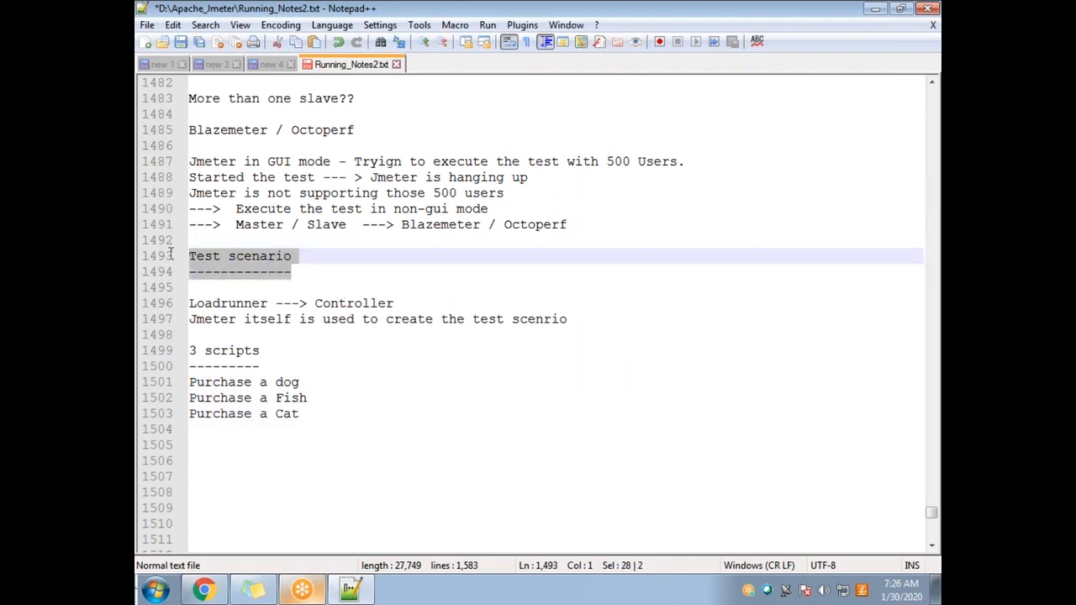
left_click(266, 367)
triple_click(317, 386)
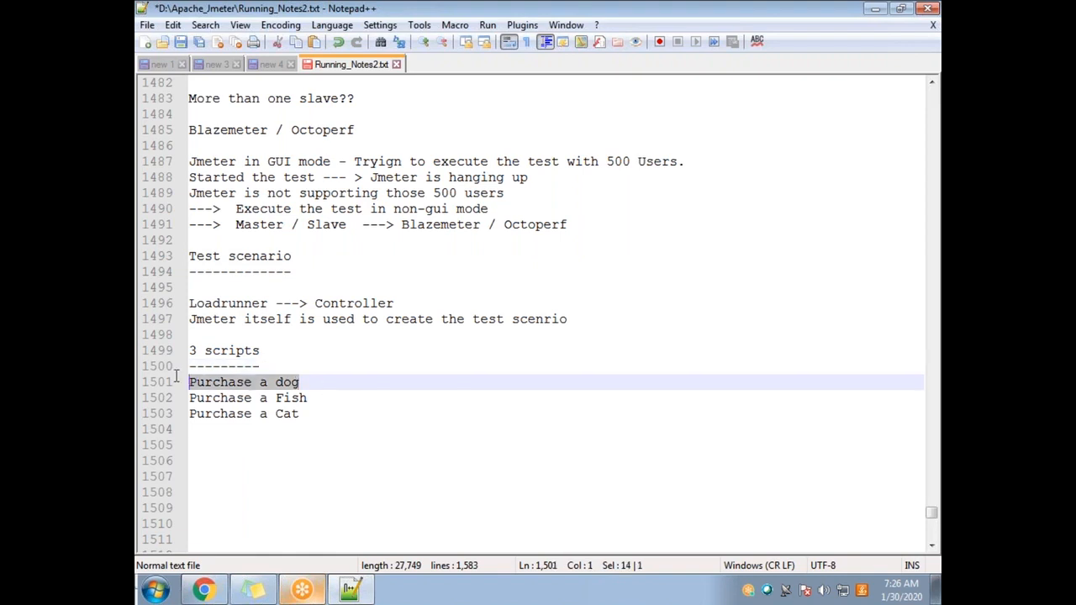
triple_click(312, 399)
left_click_drag(316, 415, 166, 383)
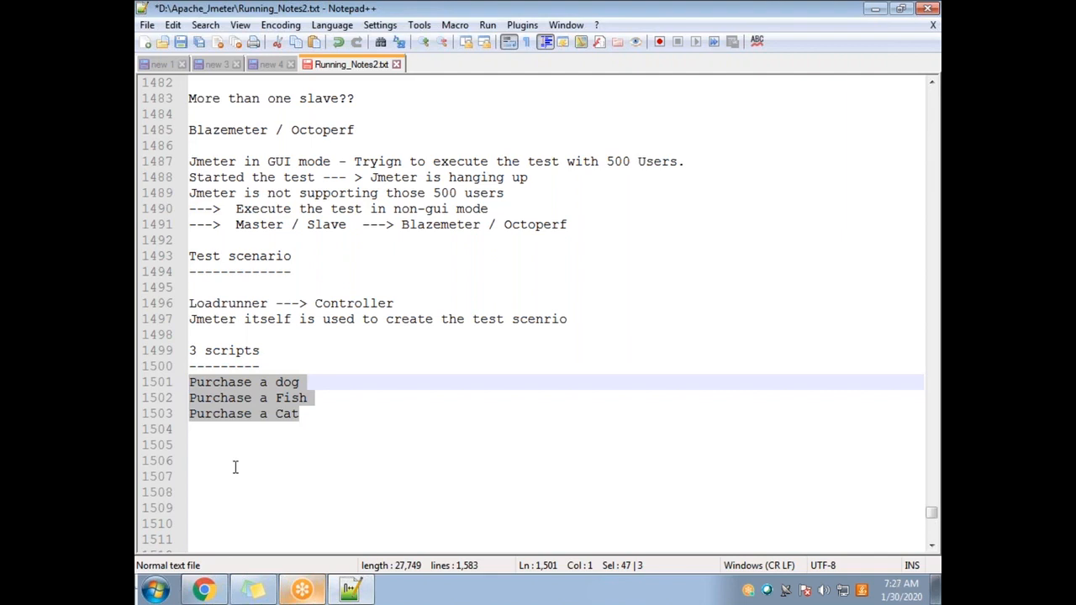
left_click(321, 424)
left_click_drag(262, 424, 159, 387)
Write the heading "Load Test" on line 1505, one blank line below the script list, and start a new line
left_click(325, 425)
left_click(325, 419)
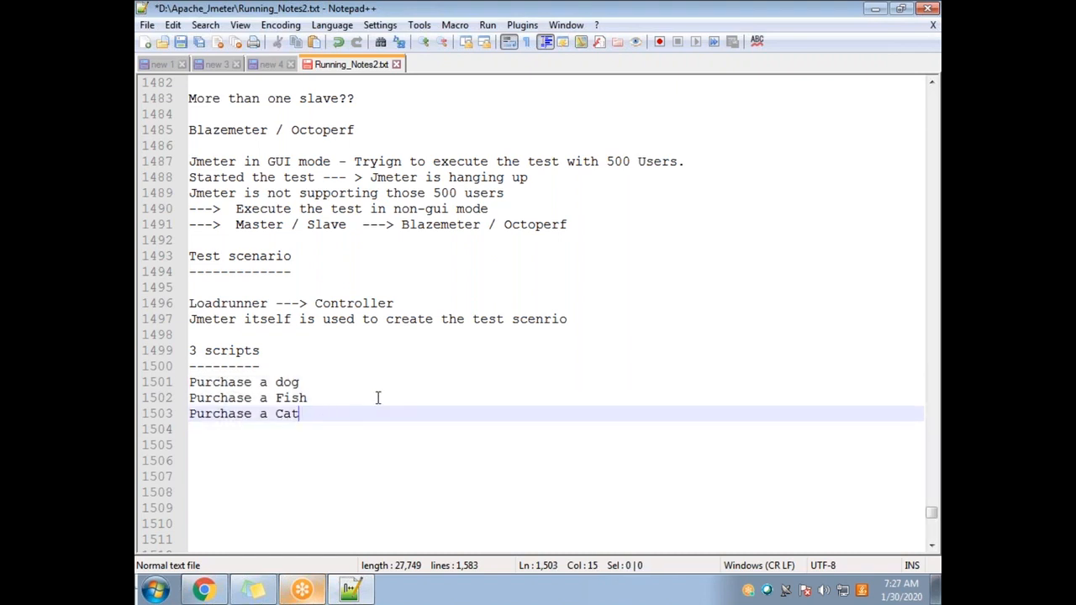
key("Return")
key("Return")
type("Load Test")
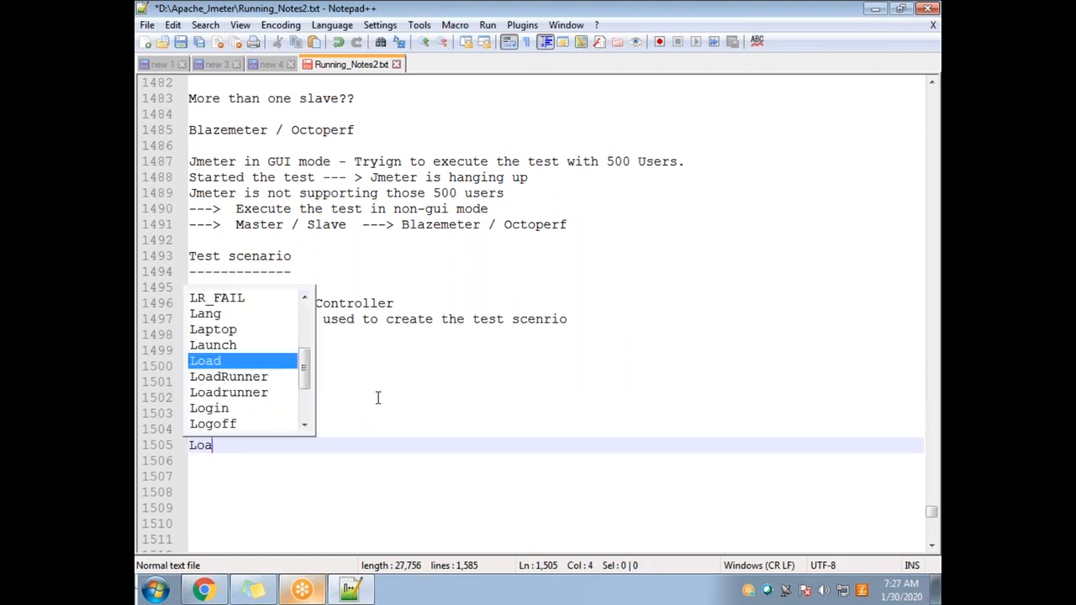
key("Escape")
key("Return")
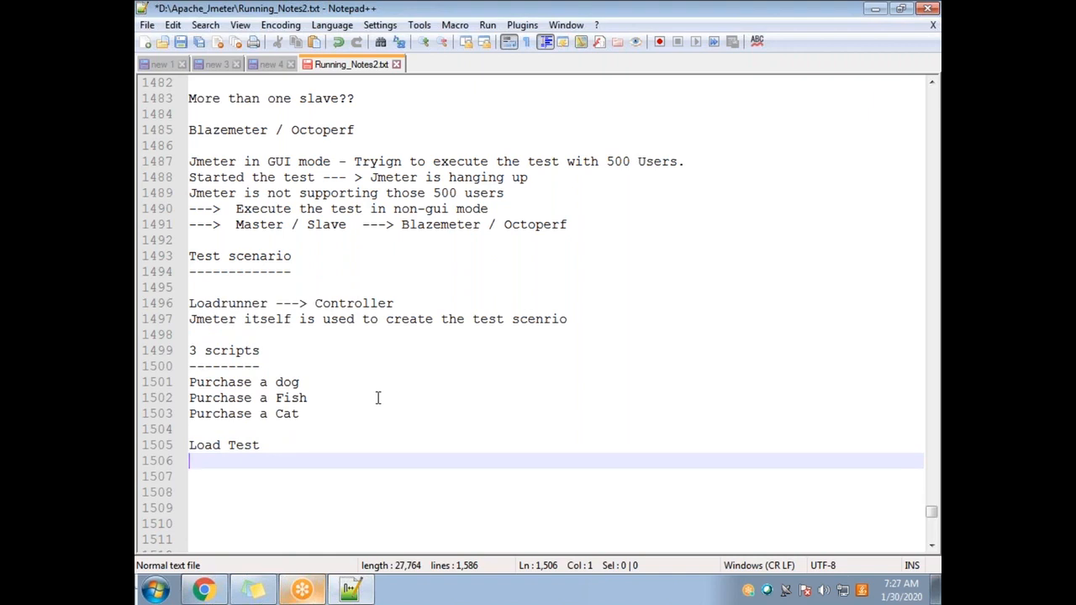
Go over the three purchase scripts on lines 1501 to 1503 by highlighting them
key("Up")
key("Up")
key("Up")
key("shift+Up")
key("shift+Up")
key("Down")
key("Down")
key("Down")
key("shift+Up")
key("shift+Up")
key("shift+Up")
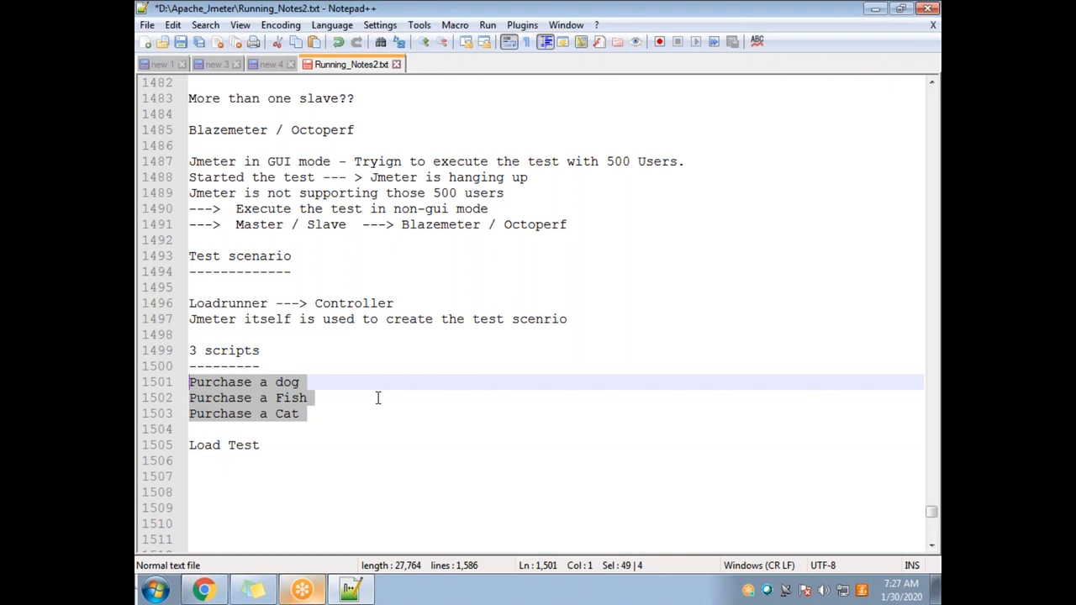
Underline the "Load Test" heading with a row of dashes on line 1506
key("Down")
key("Down")
key("Down")
key("Down")
key("Down")
type("---------")
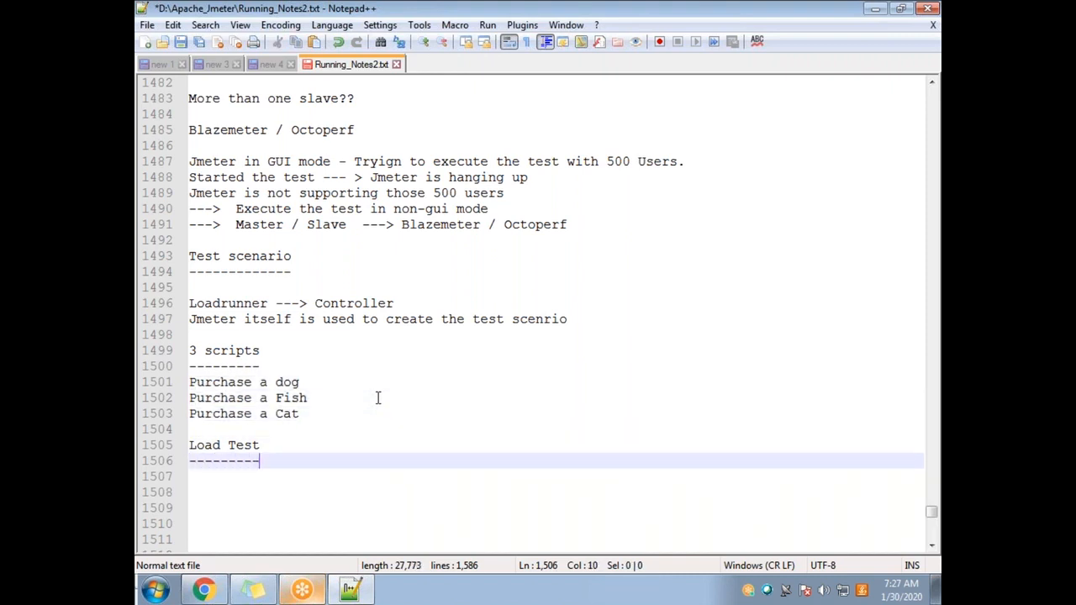
Examine how the three purchase scripts relate to the "Test scenario" and "Load Test" headings
key("Up")
key("Up")
key("shift+Up")
key("shift+Up")
key("shift+Up")
key("shift+Up")
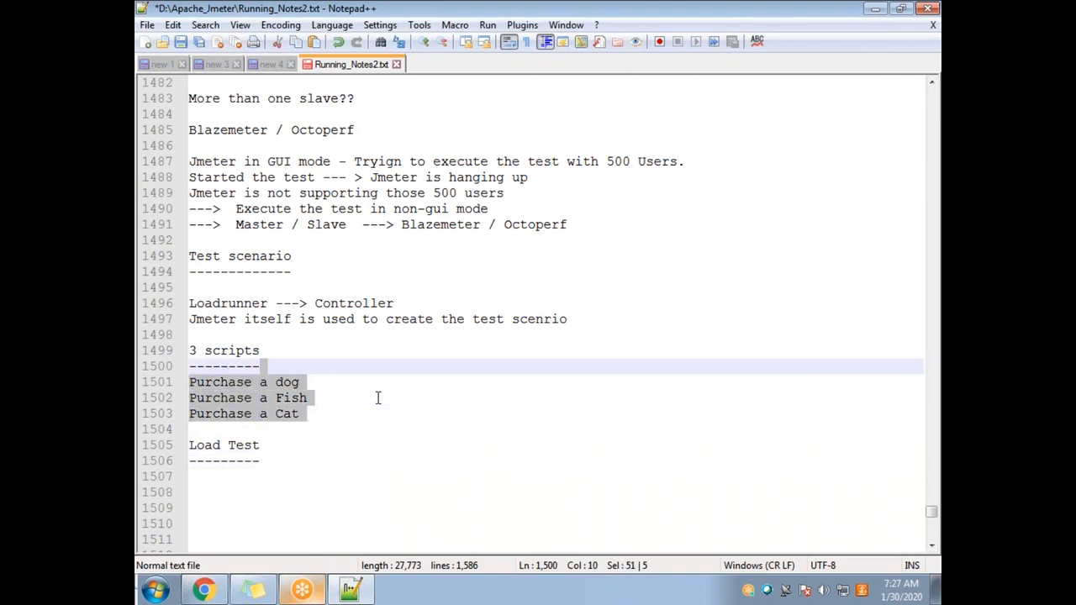
left_click_drag(308, 414, 163, 383)
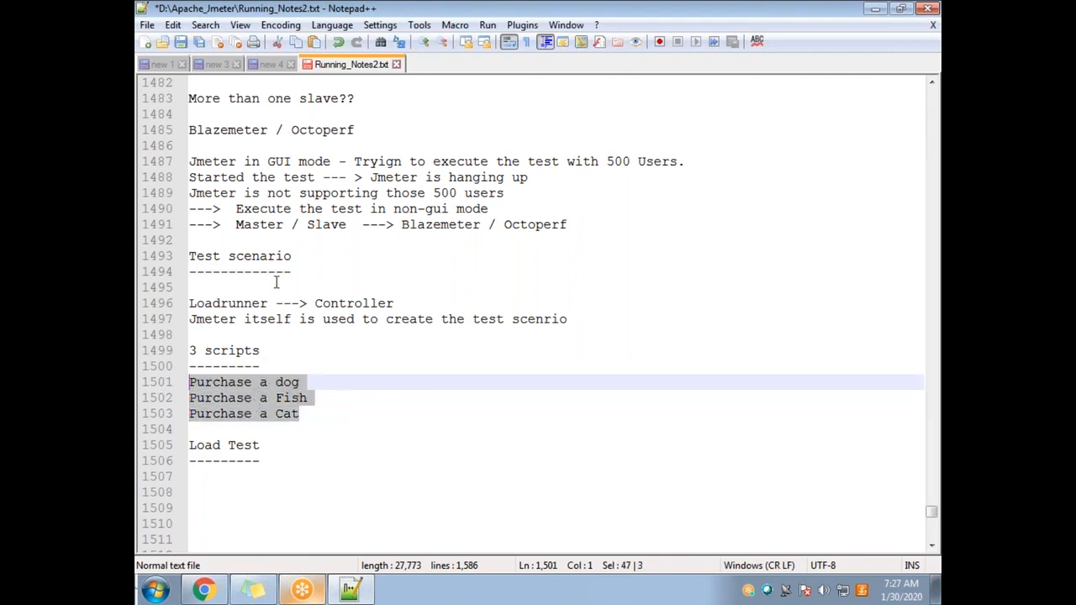
left_click_drag(291, 272, 175, 254)
left_click_drag(290, 274, 156, 257)
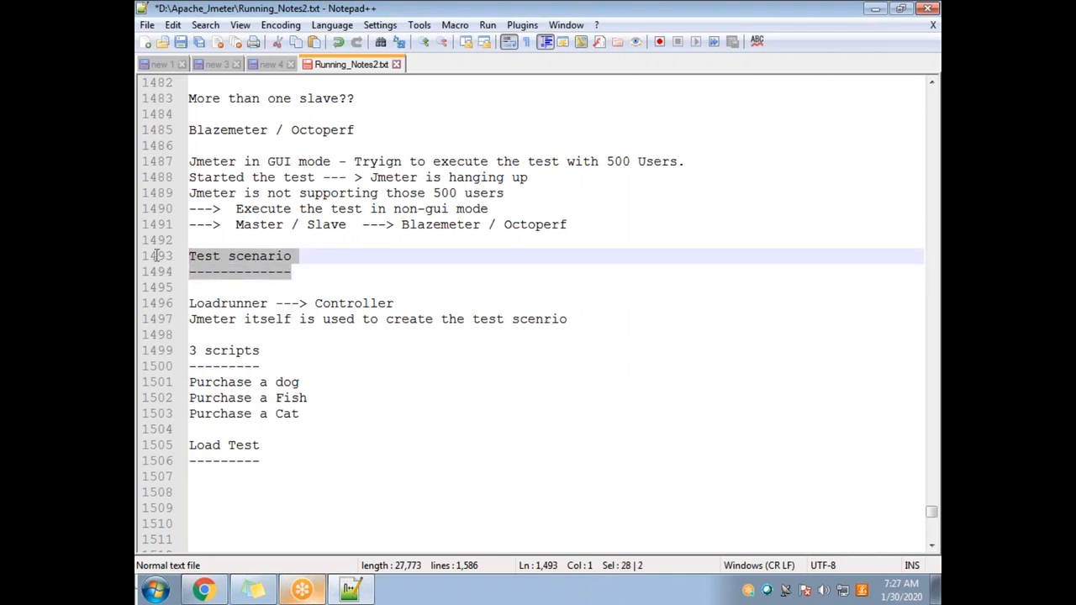
left_click(269, 275)
left_click_drag(305, 416, 173, 384)
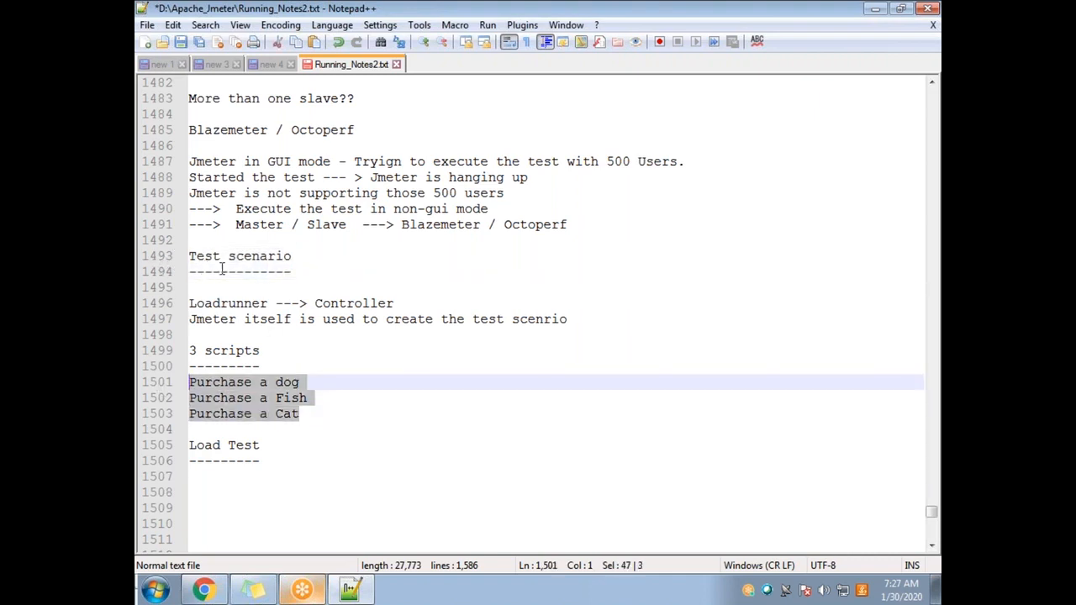
left_click_drag(272, 459, 183, 446)
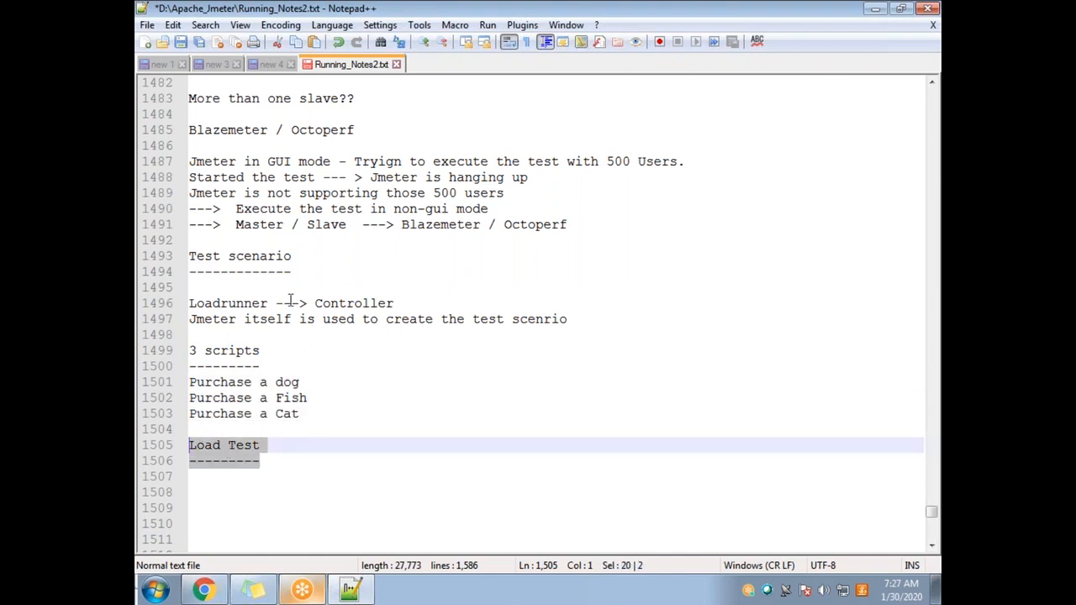
left_click_drag(313, 415, 182, 378)
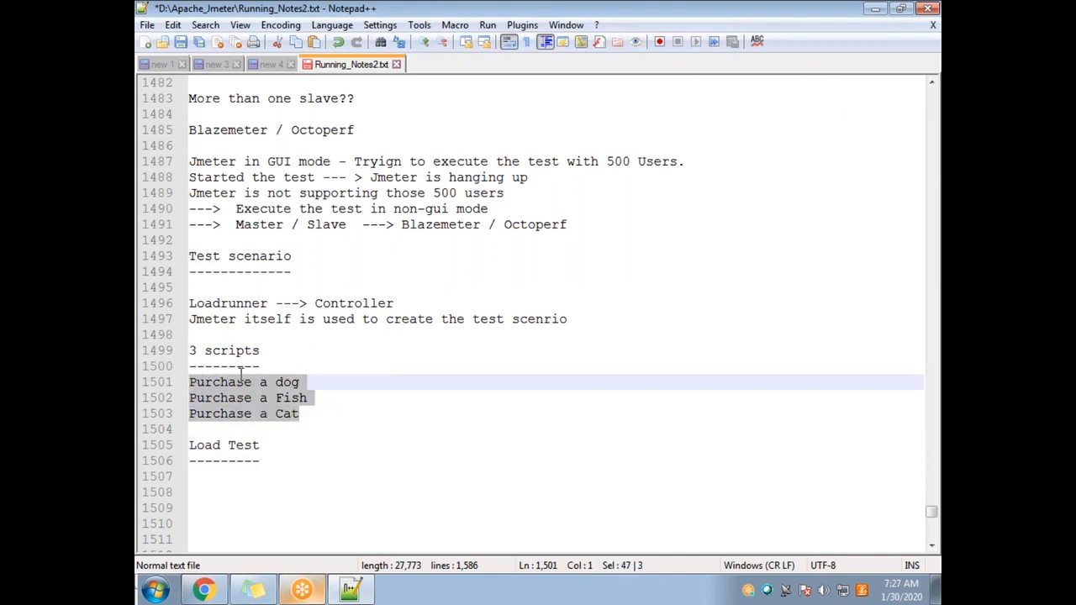
left_click_drag(272, 462, 179, 446)
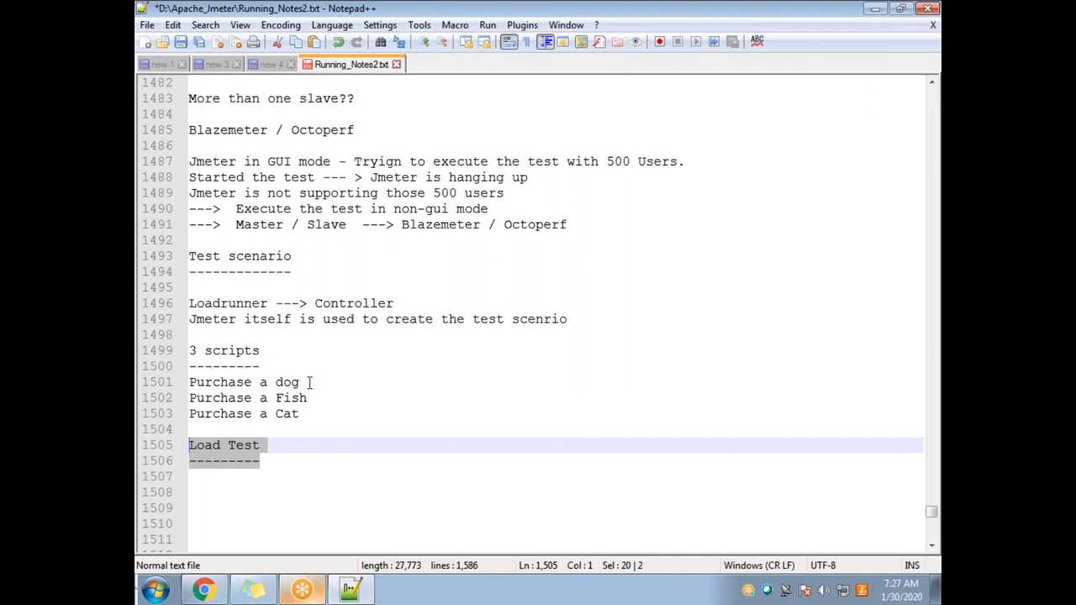
Append user counts to the scripts: "- 10 users" for dog, "- 15 users" for Fish and "- 20 users" for Cat
left_click(343, 387)
type("-  ")
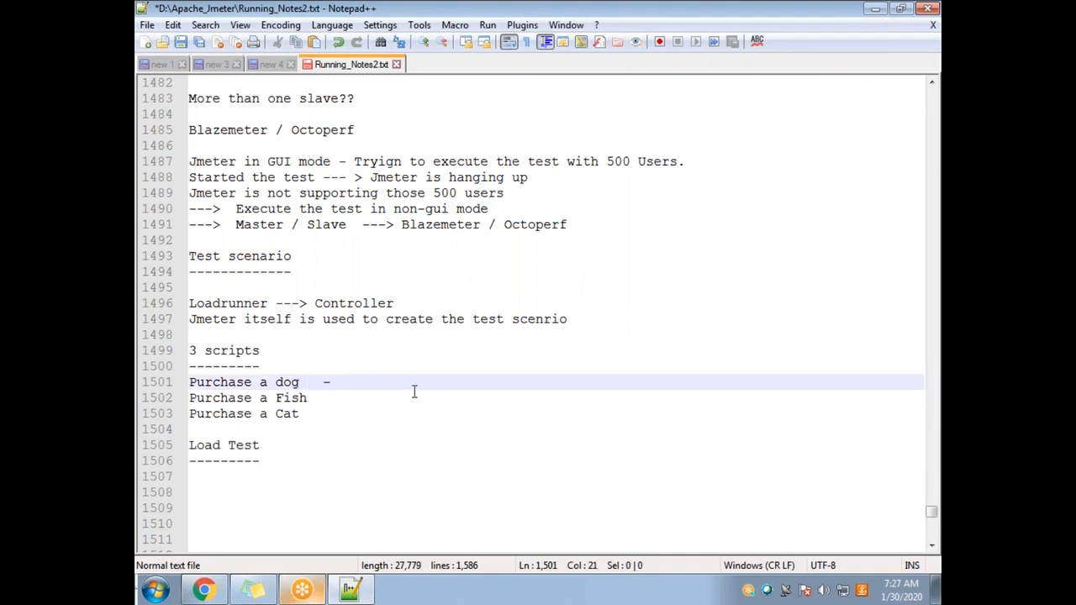
type("10 users")
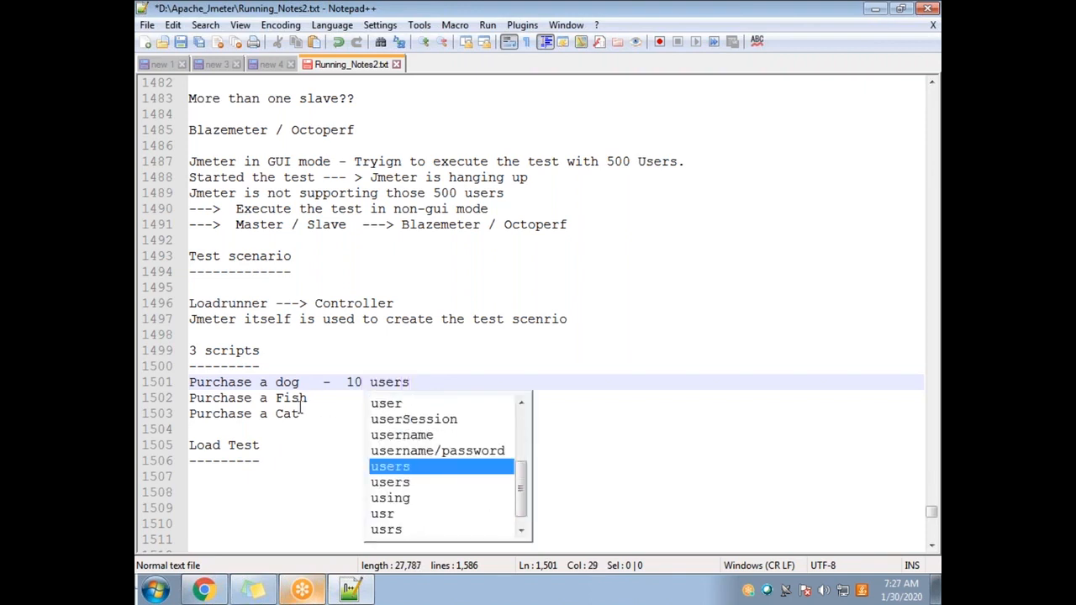
left_click(309, 401)
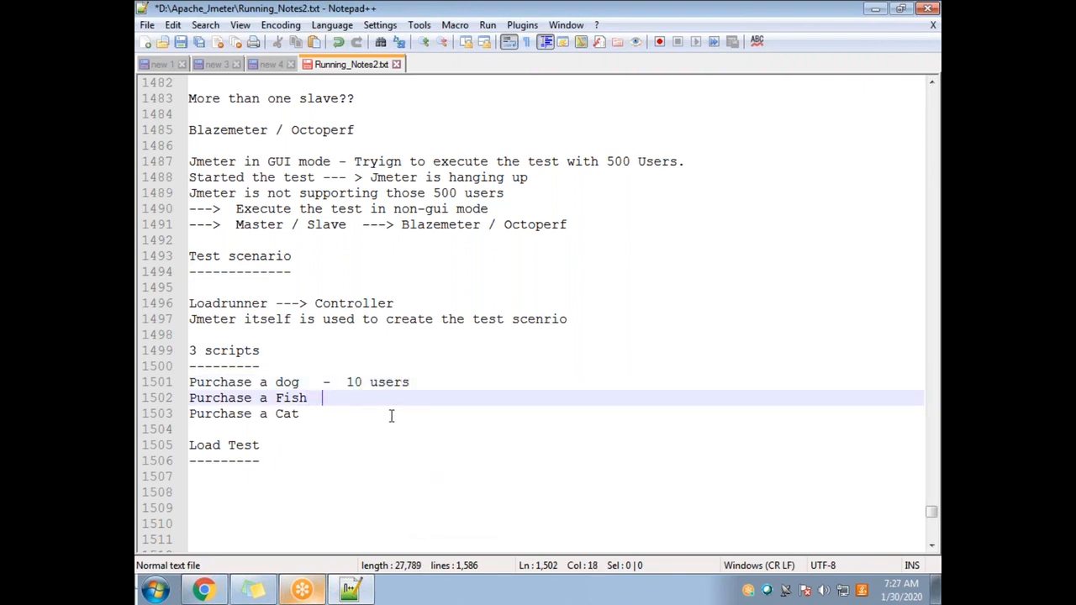
type("-  15 users")
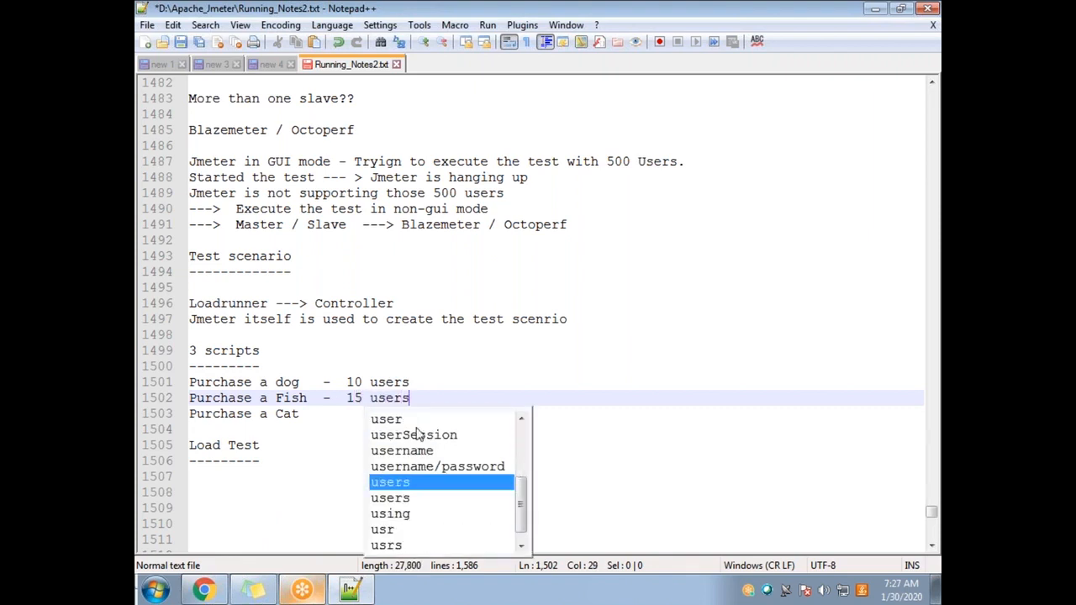
left_click(313, 414)
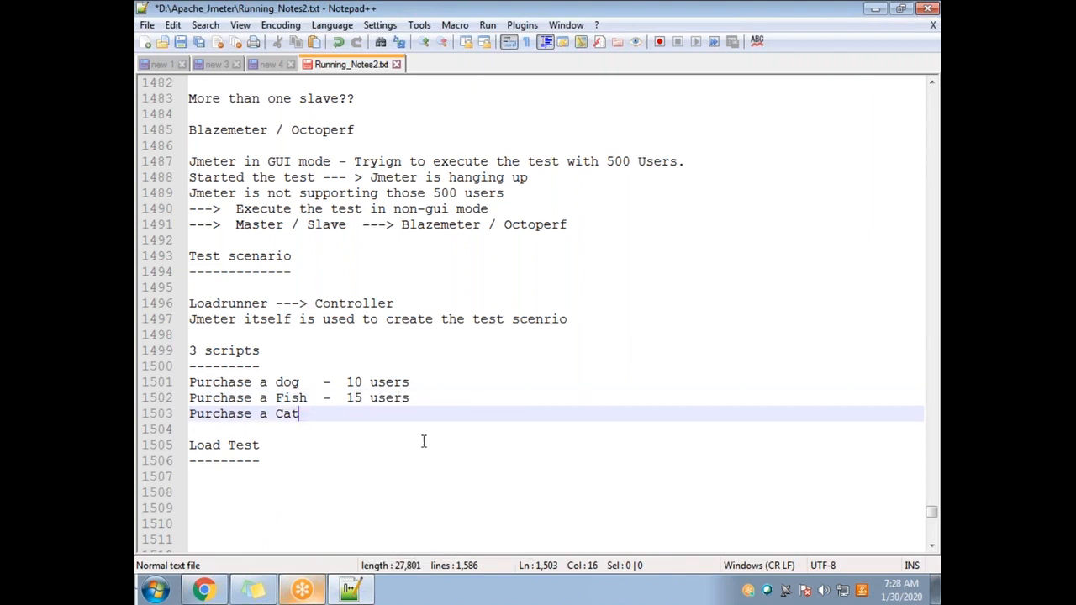
type("-  20 users")
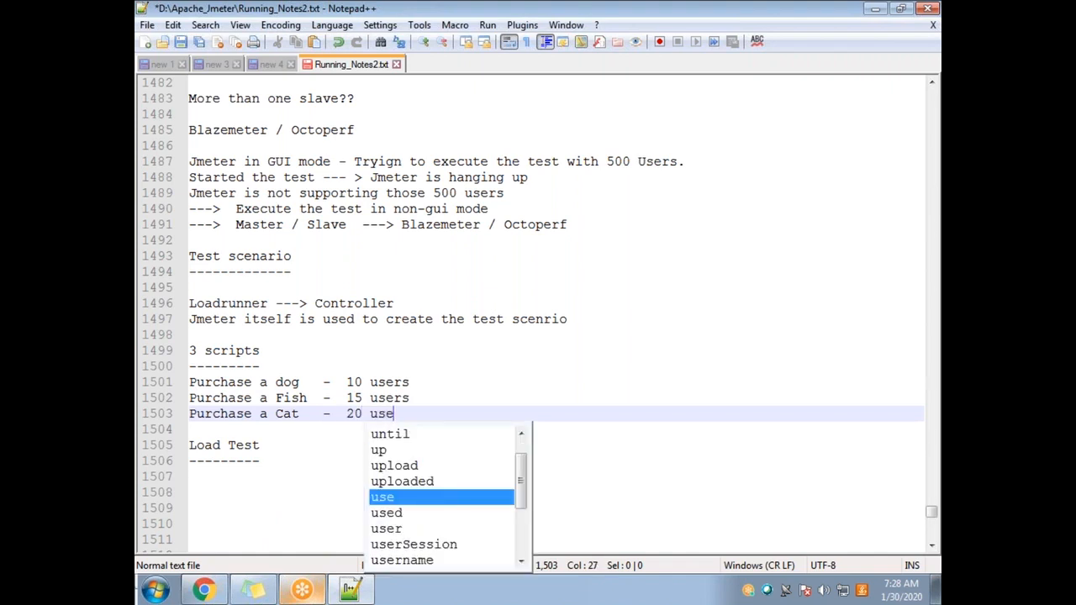
Review each purchase script together with the number of users assigned to it
left_click(277, 382)
left_click(277, 398)
left_click_drag(303, 412, 168, 385)
left_click(322, 398)
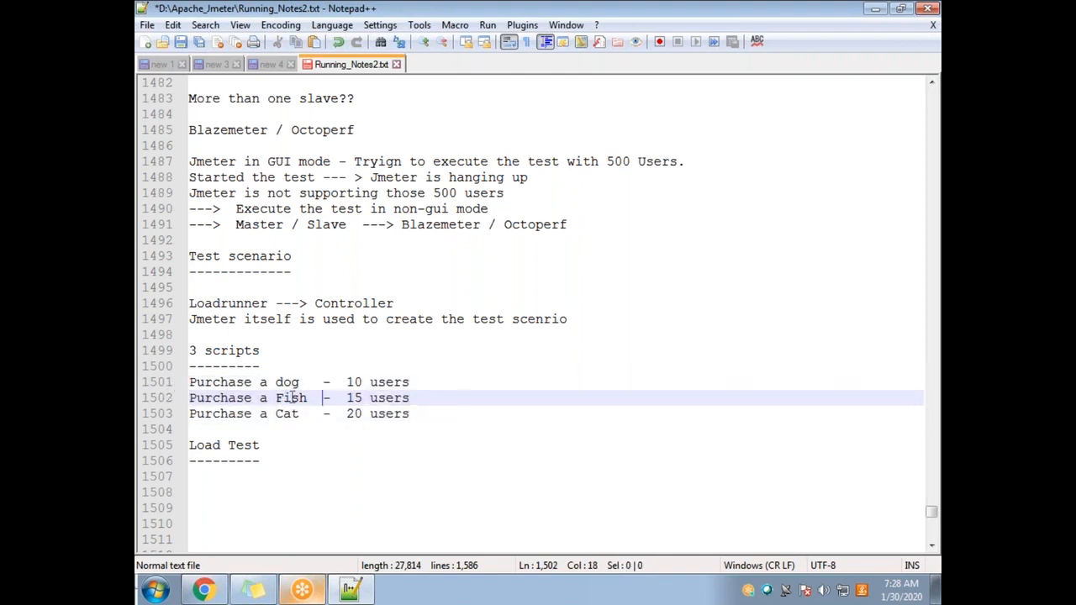
left_click_drag(439, 381, 346, 381)
left_click_drag(425, 401, 354, 398)
left_click_drag(416, 413, 343, 414)
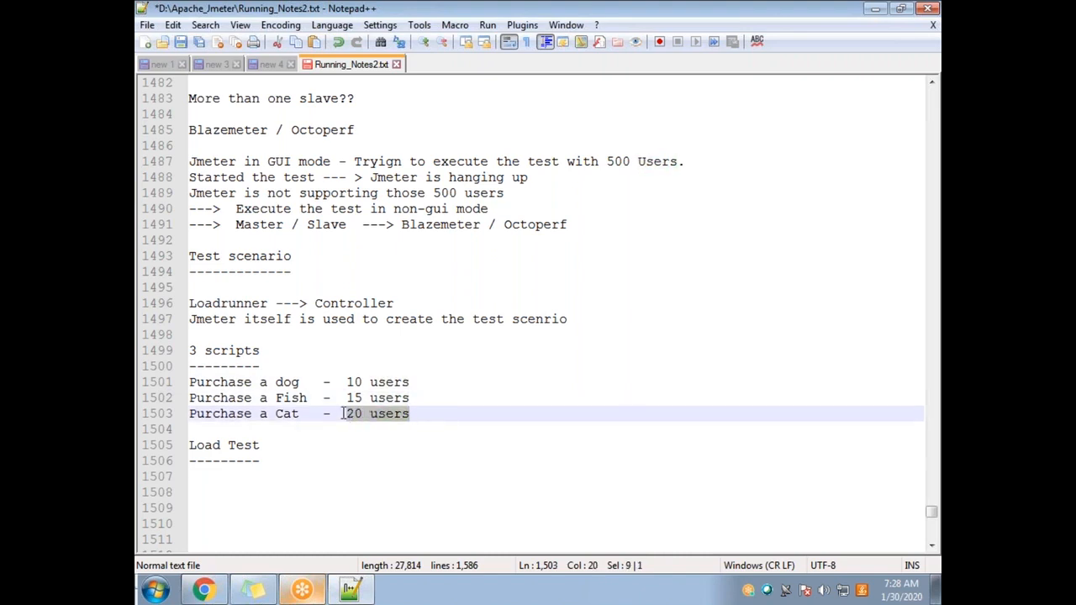
left_click_drag(445, 431, 178, 383)
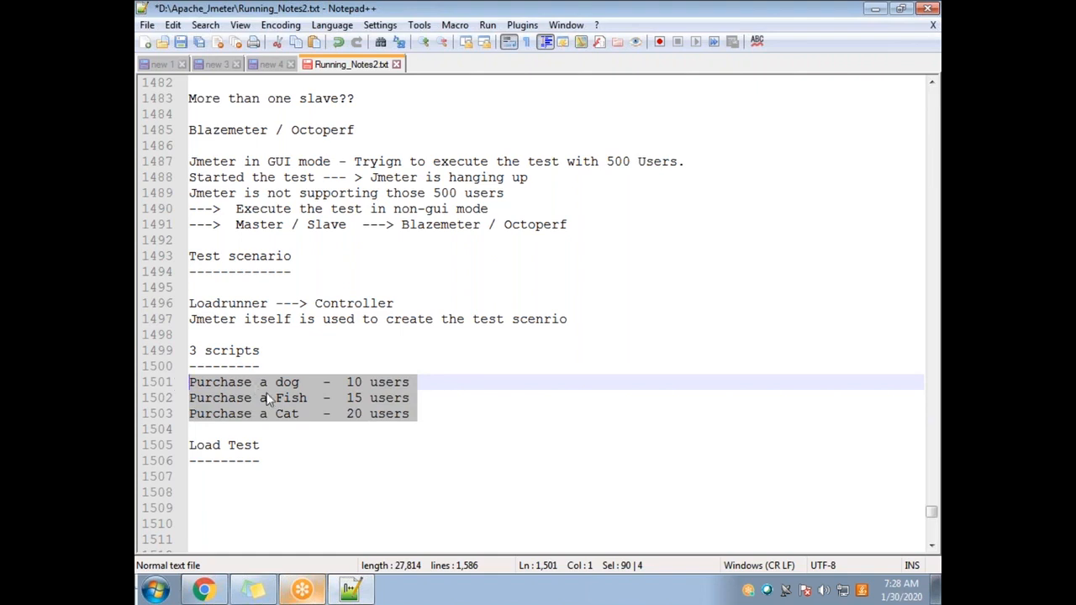
left_click(356, 413)
Compare the "Load Test" heading with the scripts and their user counts, ending at the "Test scenario" heading
left_click_drag(262, 461, 174, 446)
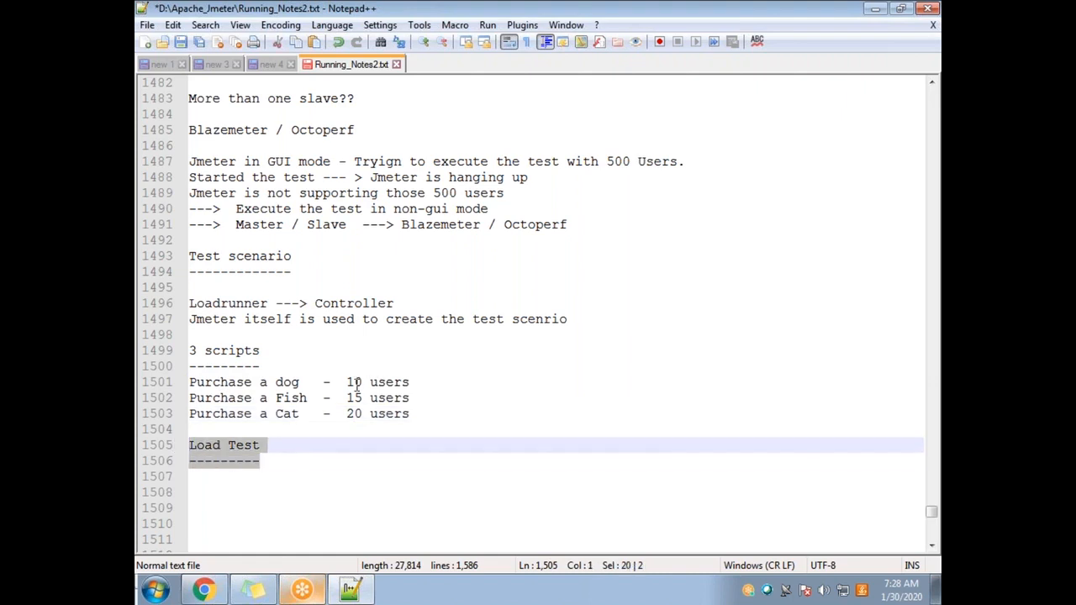
left_click_drag(363, 383, 187, 383)
left_click_drag(409, 383, 344, 383)
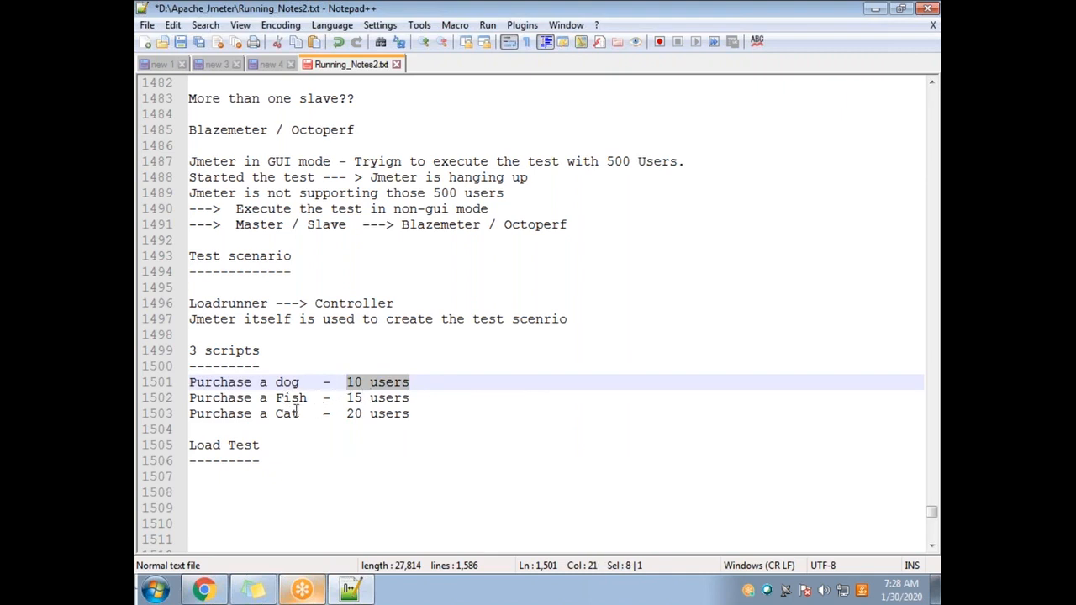
left_click_drag(412, 413, 191, 385)
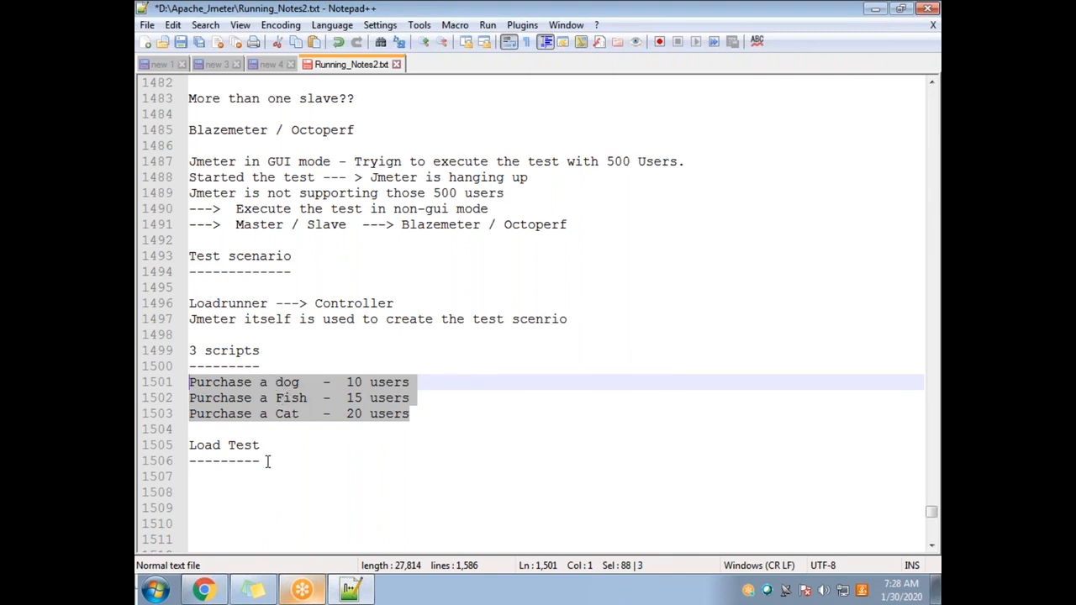
left_click_drag(265, 461, 142, 448)
left_click(259, 382)
left_click_drag(412, 414, 180, 385)
left_click_drag(410, 417, 149, 385)
left_click_drag(295, 271, 188, 255)
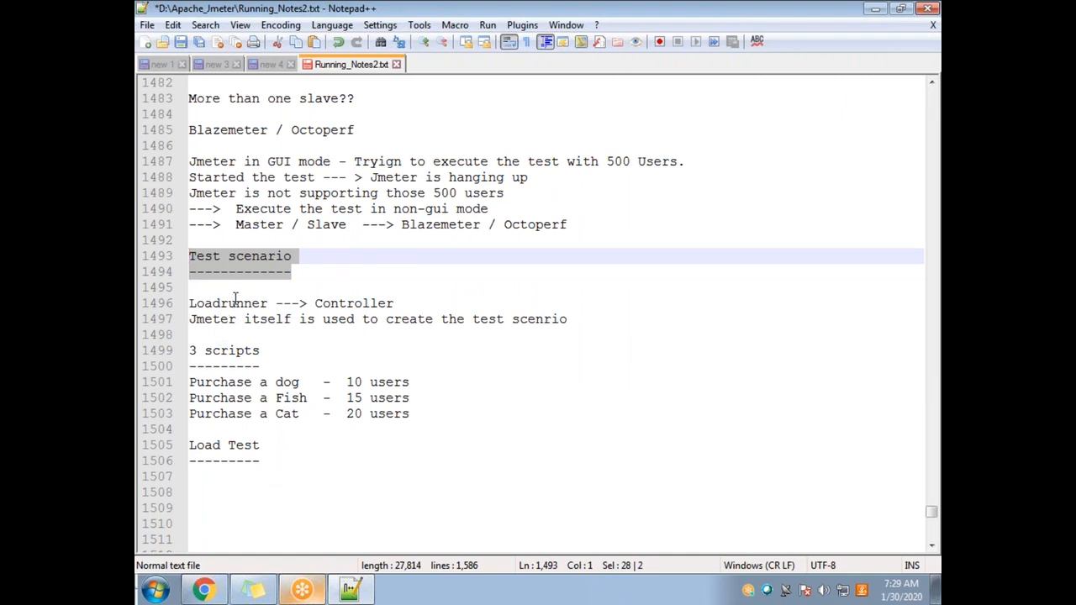
Compare the "Load Test" heading with the three purchase scripts and the "Test scenario" heading
left_click_drag(271, 462, 143, 446)
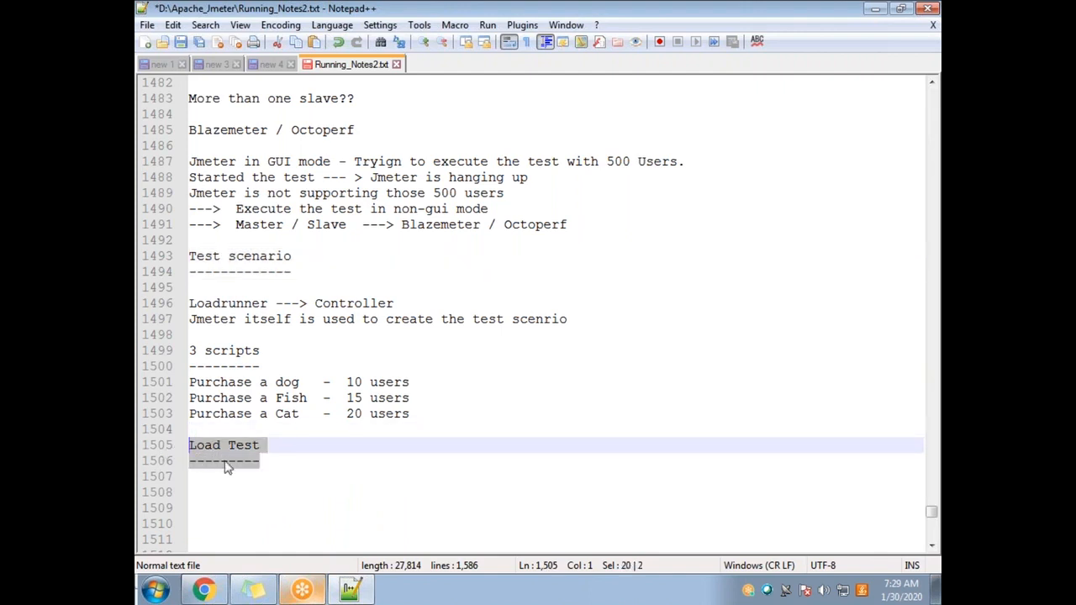
left_click(279, 459)
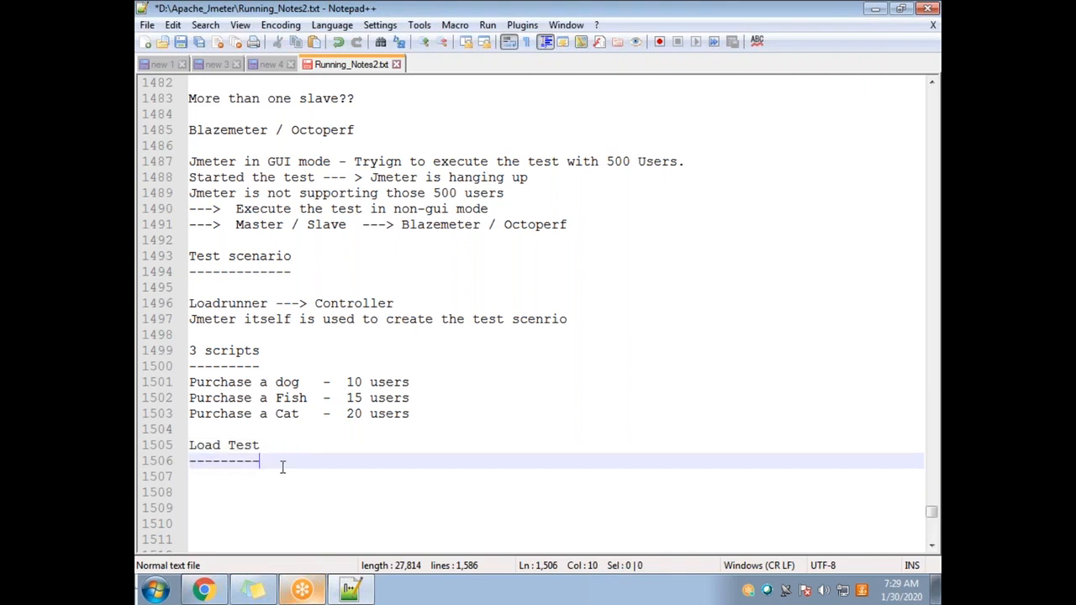
left_click_drag(464, 413, 190, 382)
left_click_drag(277, 460, 190, 446)
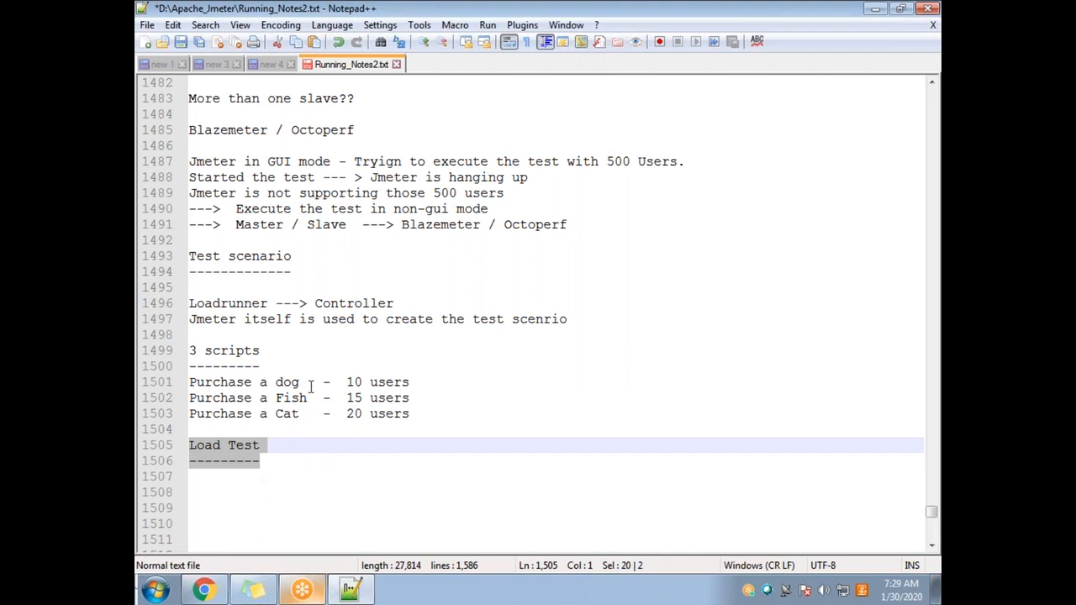
left_click_drag(297, 273, 173, 249)
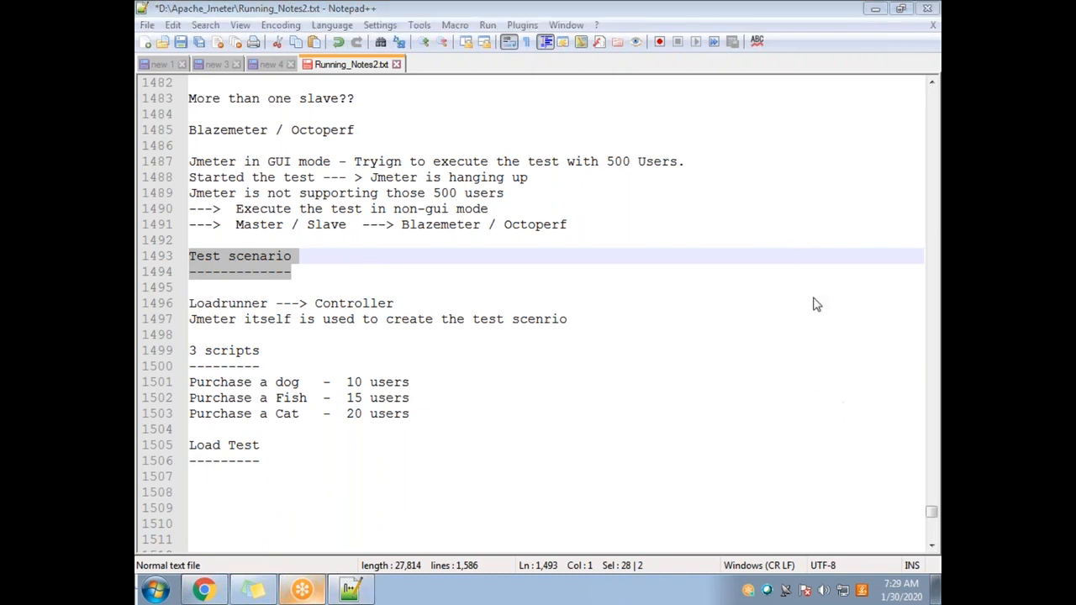
left_click(286, 457)
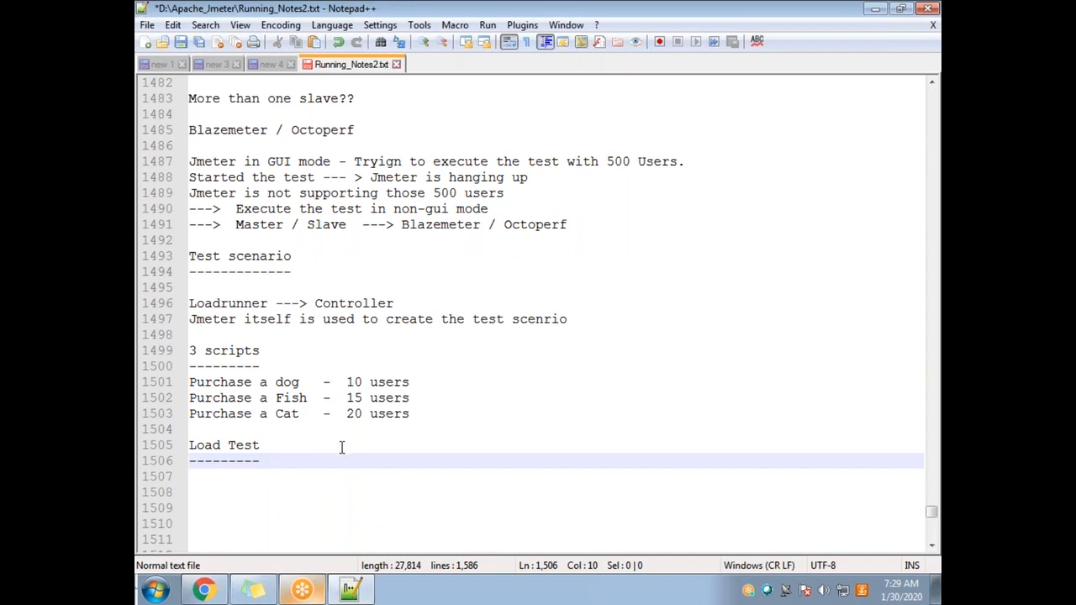
Review how the purchase scripts and their user counts make up the test scenario for the load test
left_click(296, 471)
left_click_drag(420, 414, 190, 385)
left_click_drag(289, 266, 143, 257)
left_click_drag(415, 414, 165, 384)
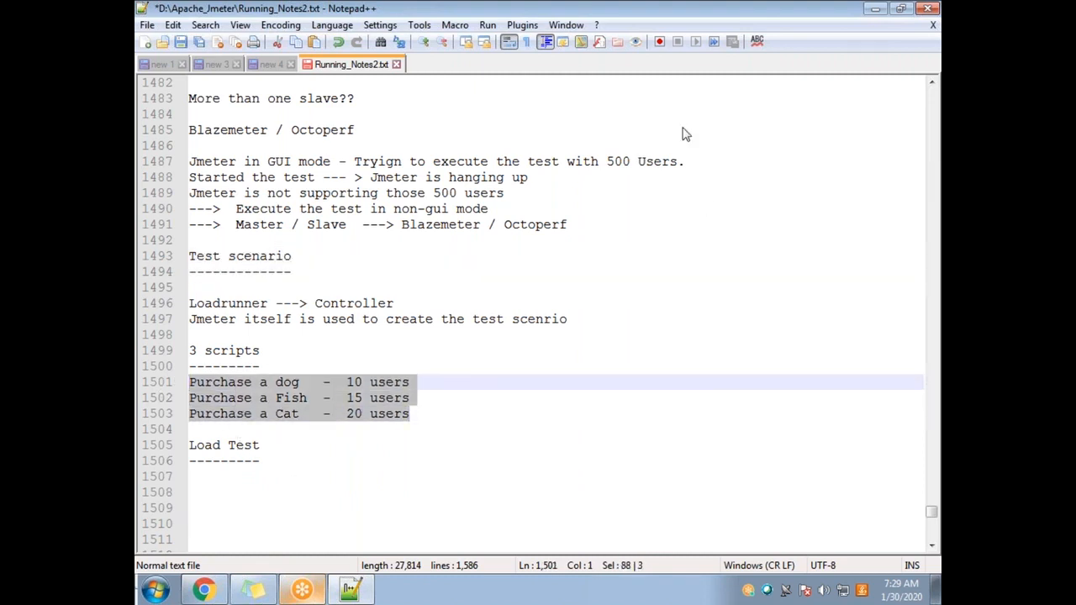
left_click(338, 414)
left_click(437, 406)
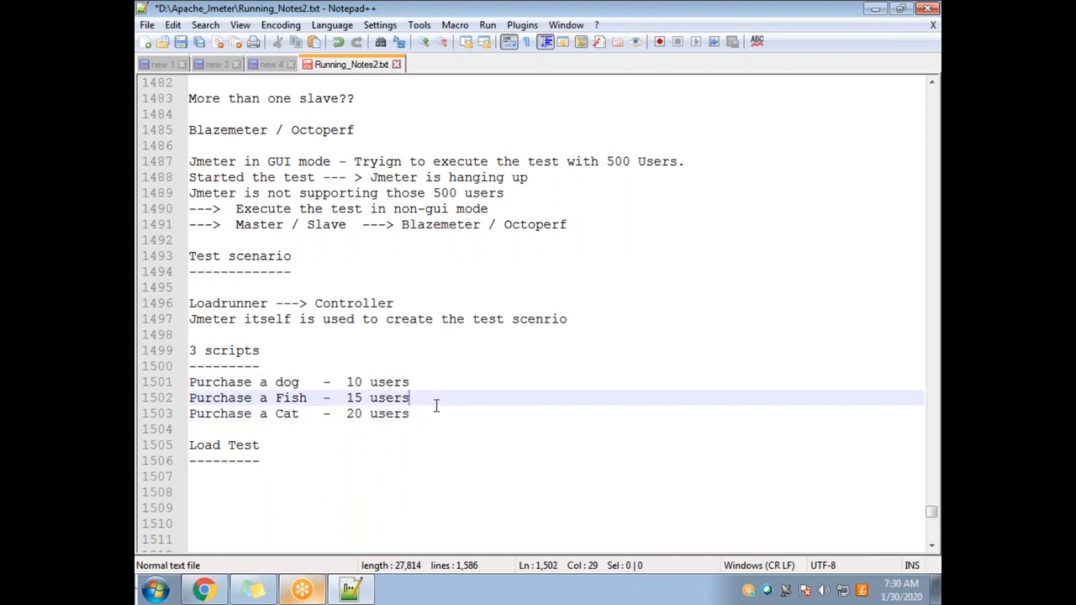
left_click_drag(436, 406, 190, 367)
left_click(277, 464)
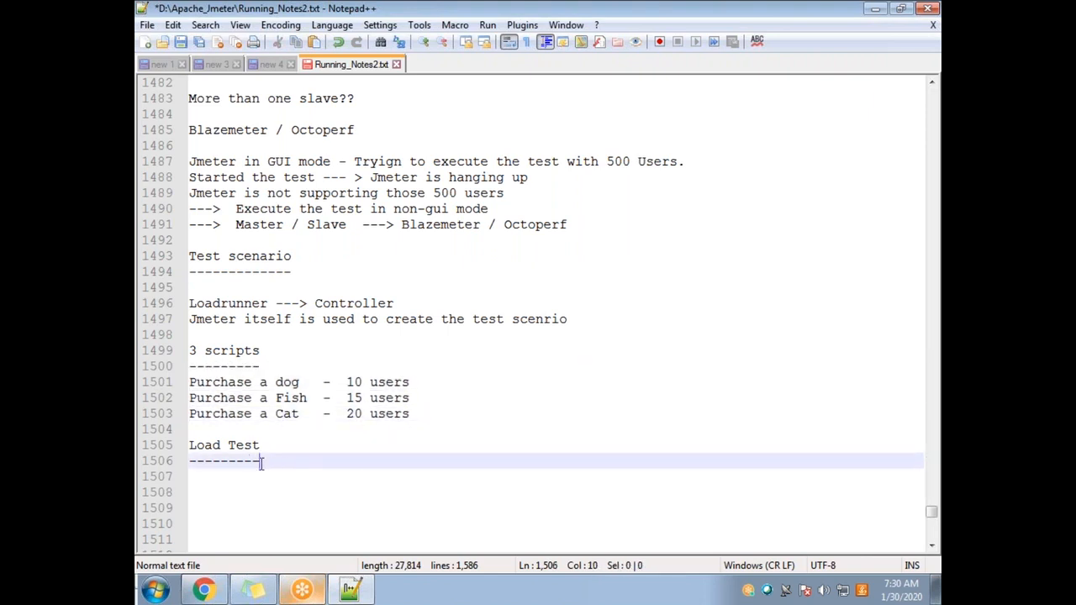
left_click(259, 257)
left_click_drag(282, 468, 143, 444)
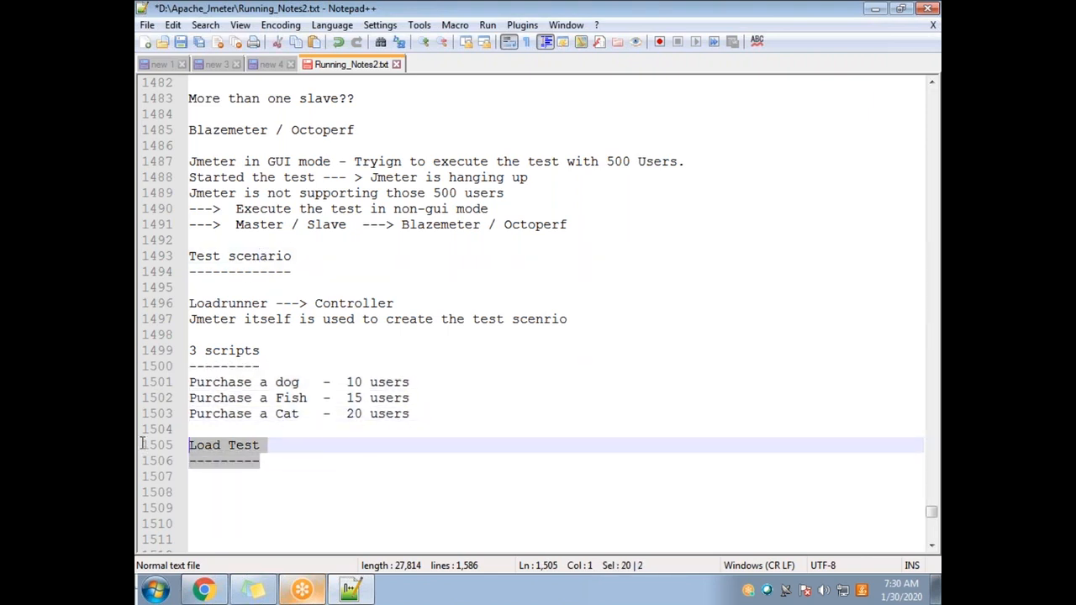
left_click(269, 261)
Add the lines "Soak test" and "Scalbility test" directly below the underlined "Load Test" heading
left_click(279, 464)
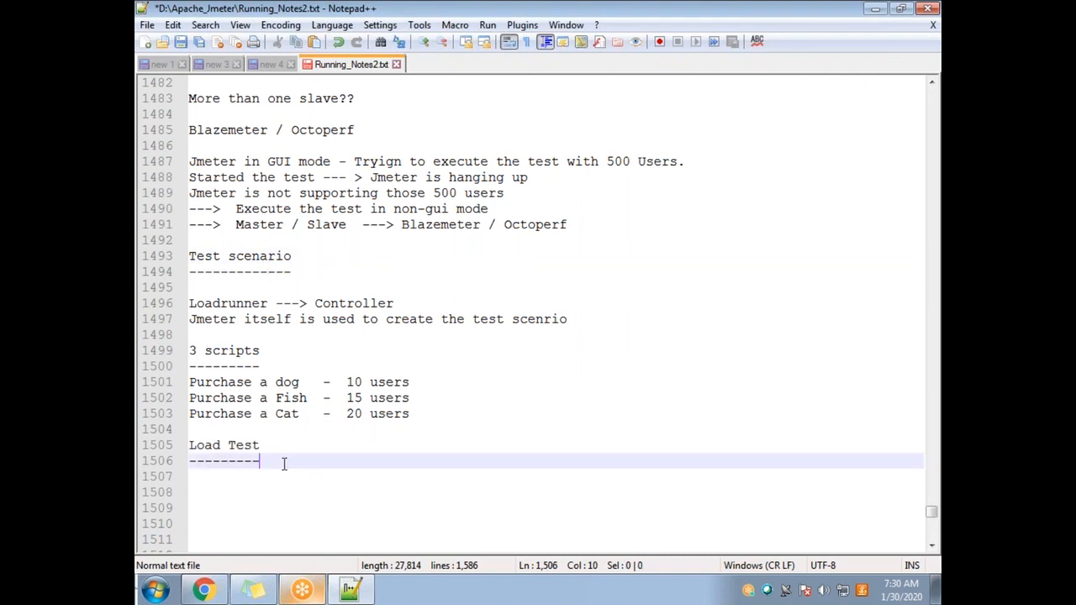
key("Return")
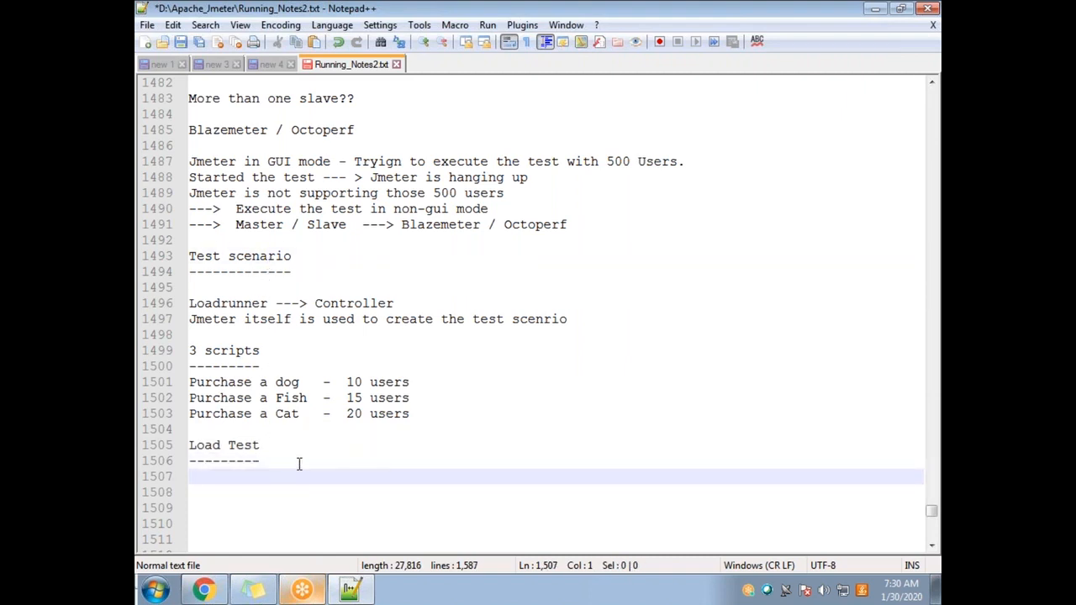
type("Soak test")
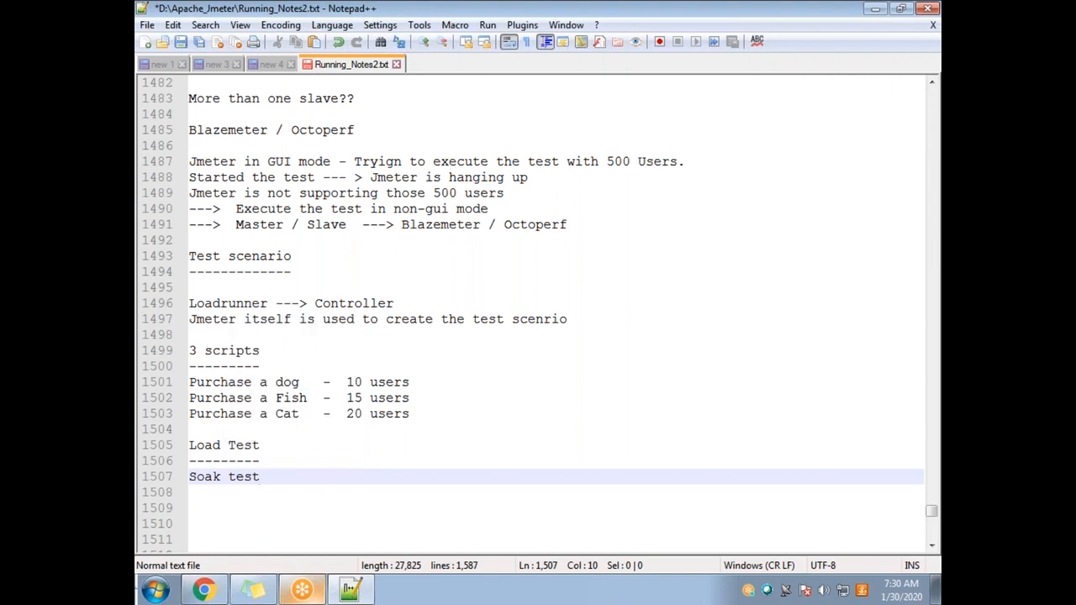
key("Return")
type("S")
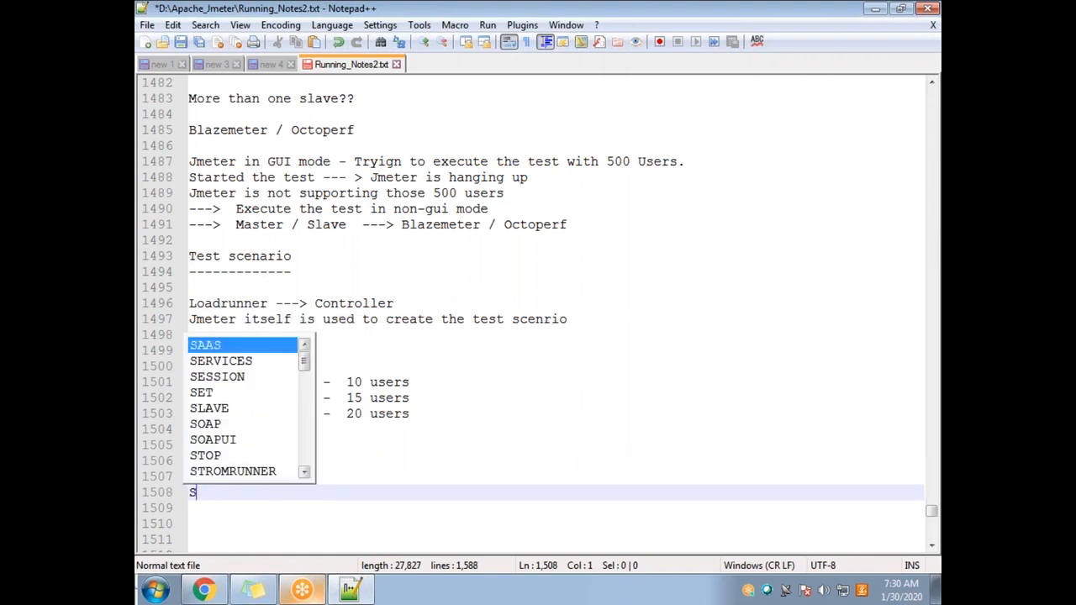
type("calbility test")
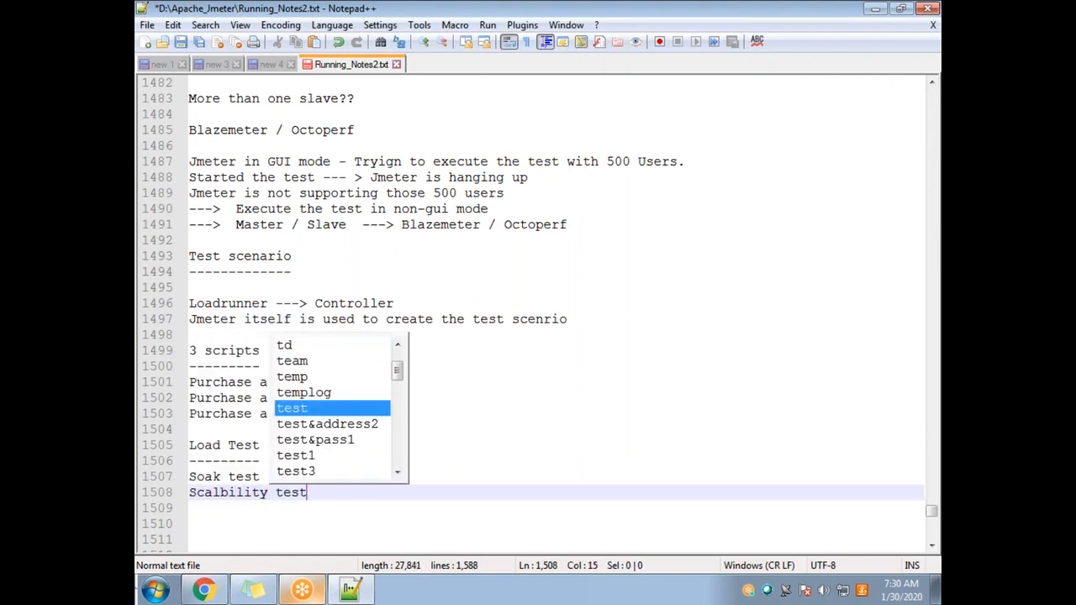
Underline the "Soak test" and "Scalbility test" lines with rows of dashes matching the "Load Test" heading style
left_click(288, 513)
left_click(287, 479)
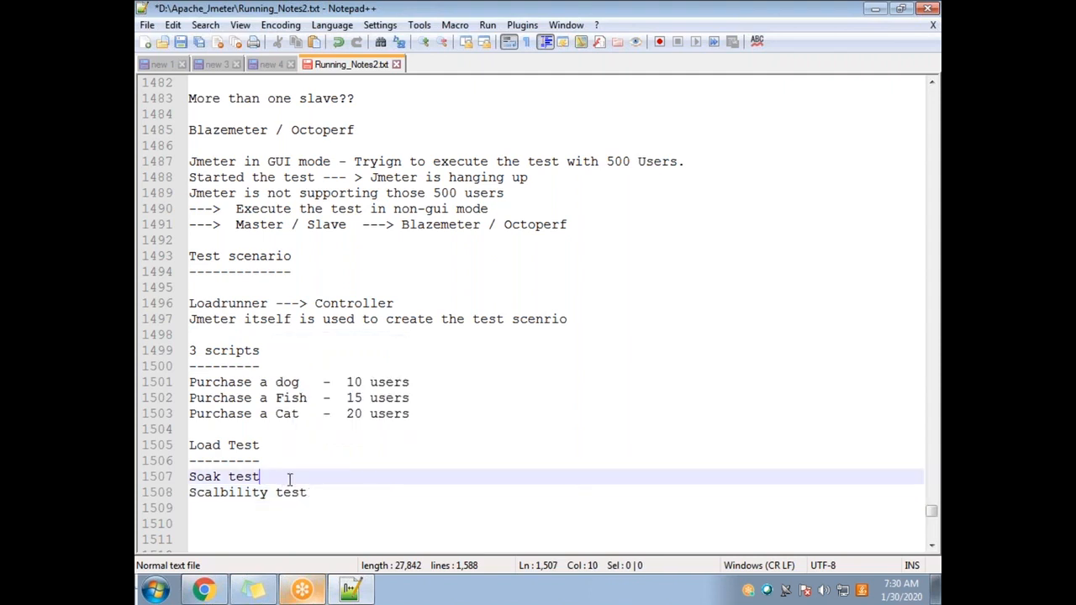
key("Return")
type("---------")
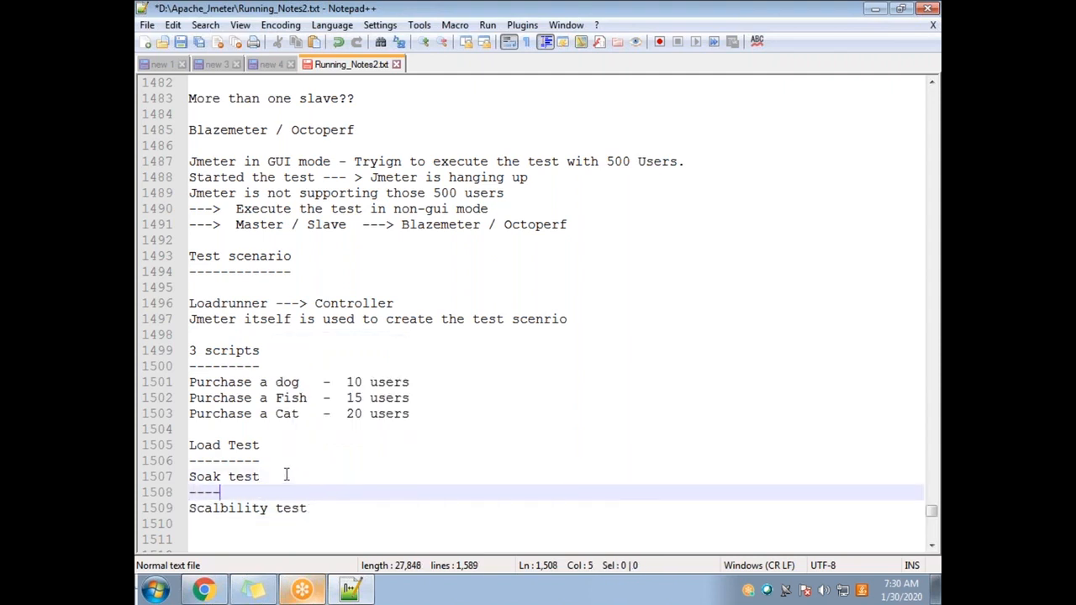
left_click(323, 512)
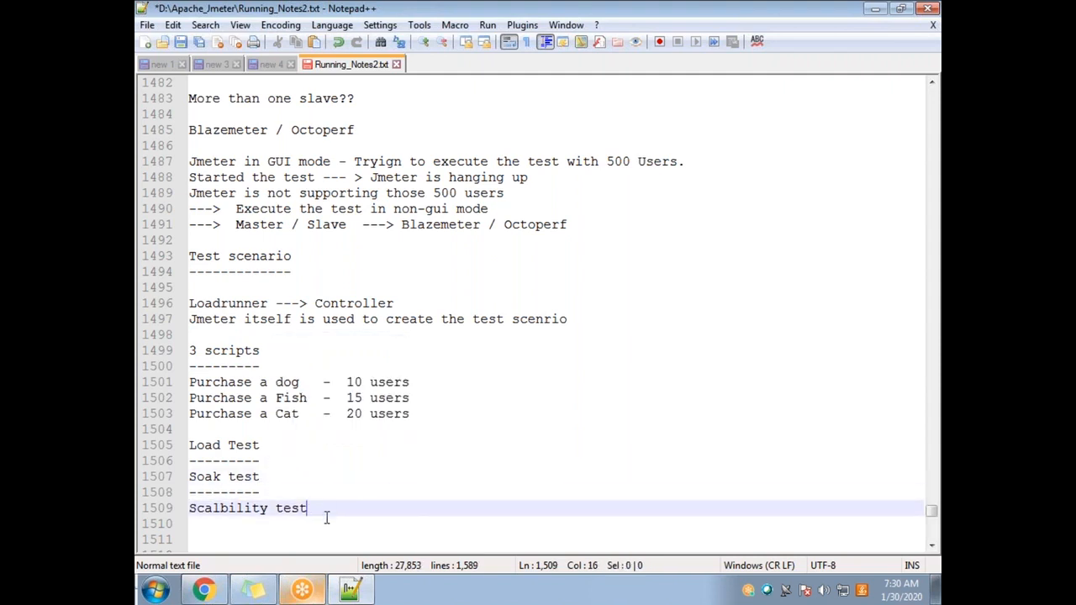
key("Return")
type("----------------")
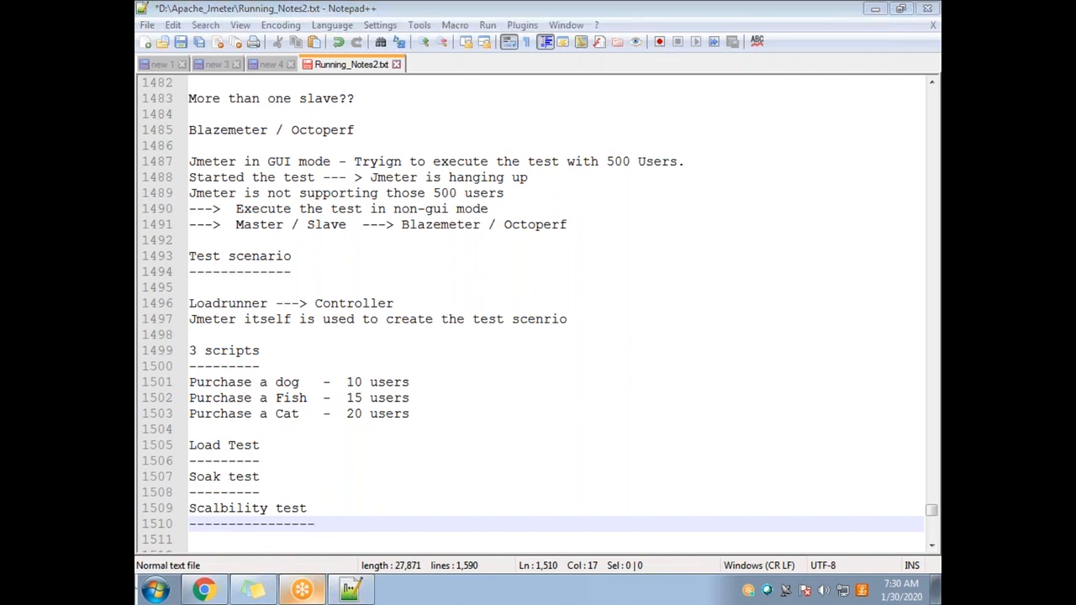
Switch to the desktop and look through the Jmeter_scripts folder inside the apache-jmeter-5.2.1 folder
left_click(937, 590)
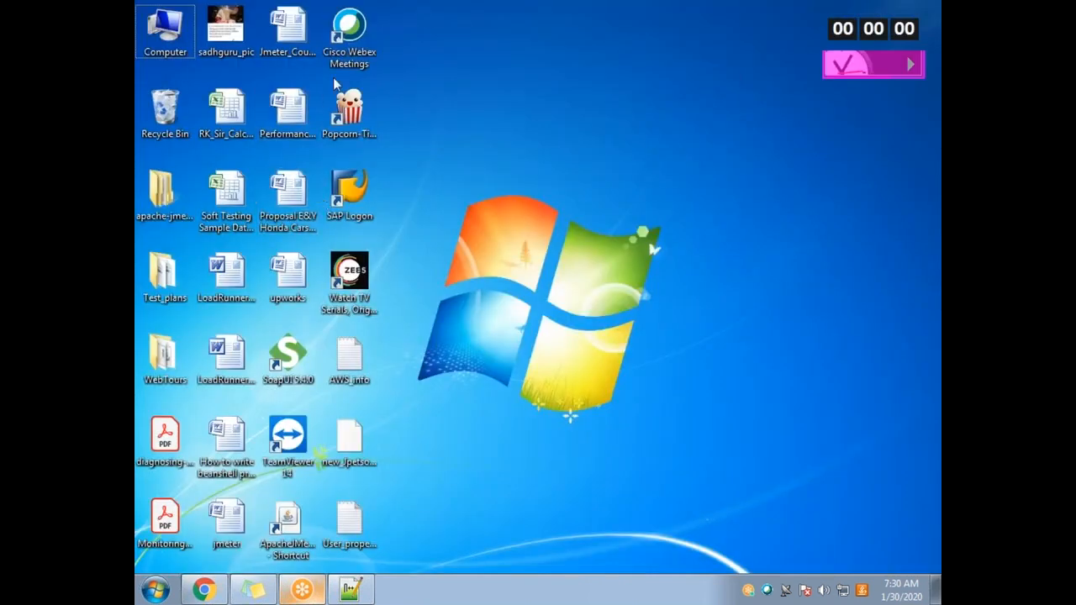
double_click(165, 217)
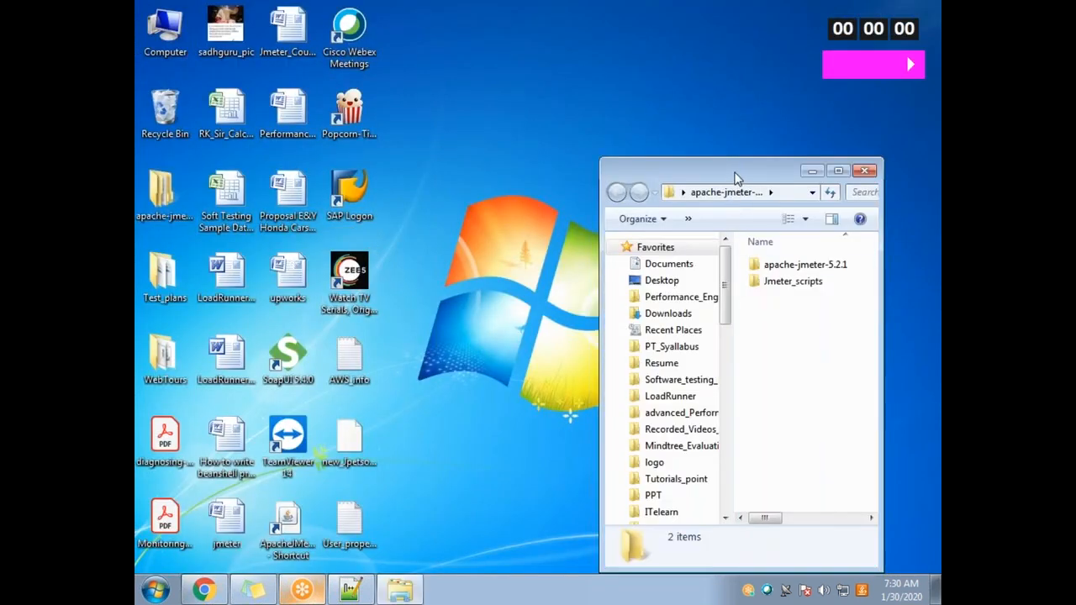
double_click(736, 177)
double_click(310, 120)
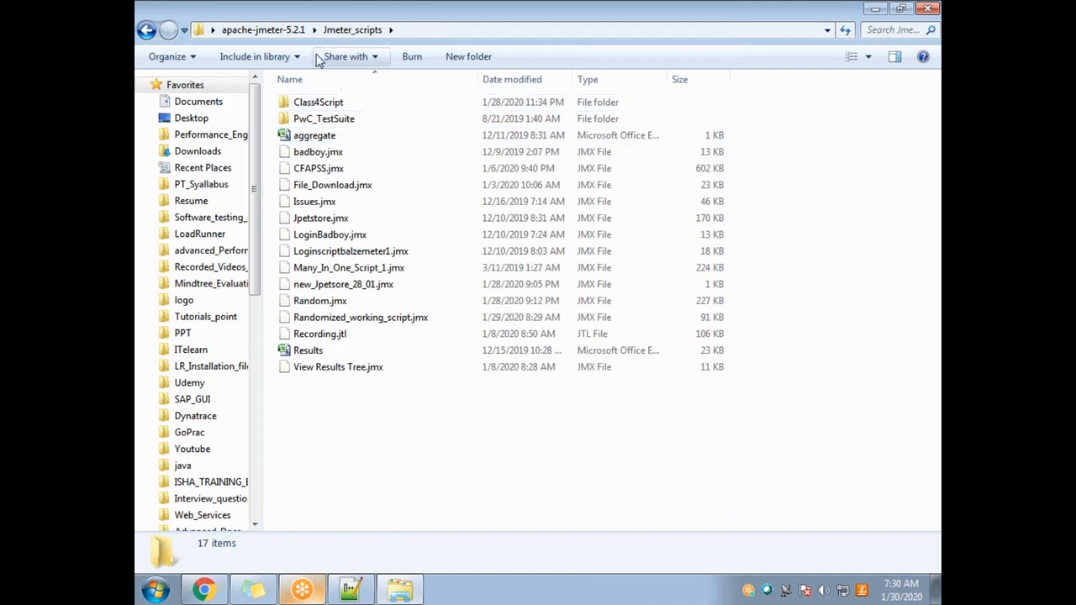
double_click(322, 16)
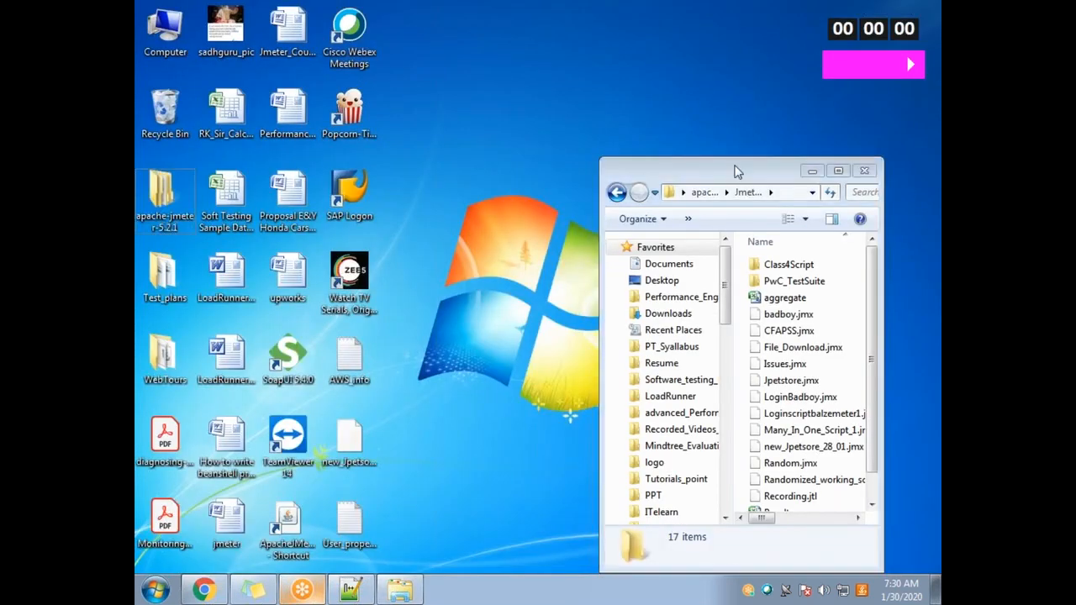
double_click(734, 172)
Go to the Apache_Jmeter favorite folder and open Jmeter_Scripts, Good_Scripts and its Load_test_Scripts subfolder
left_click_drag(250, 278, 228, 409)
left_click(217, 443)
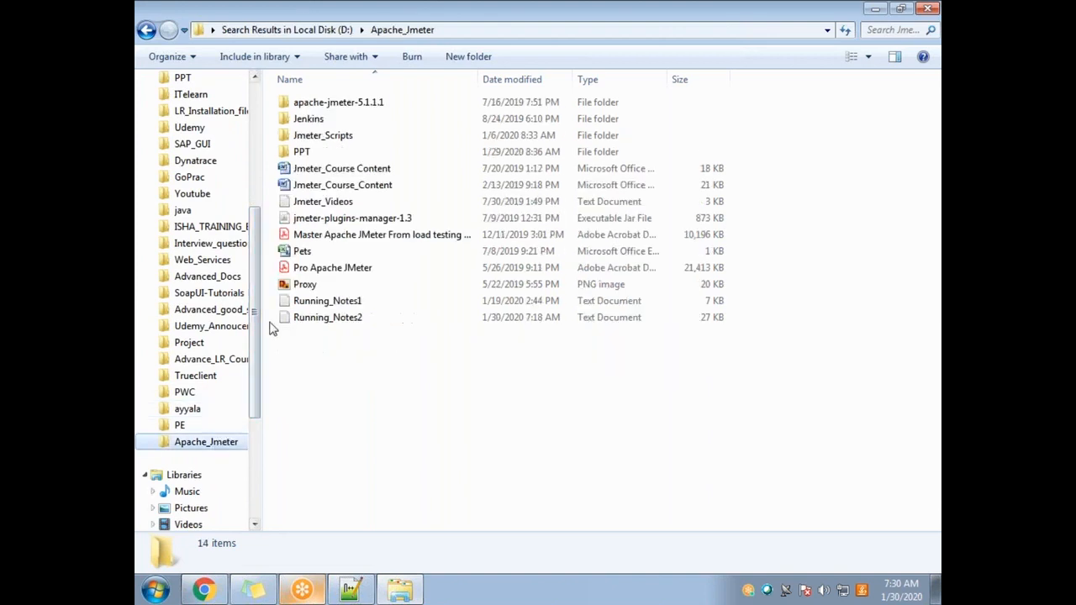
double_click(324, 135)
double_click(326, 114)
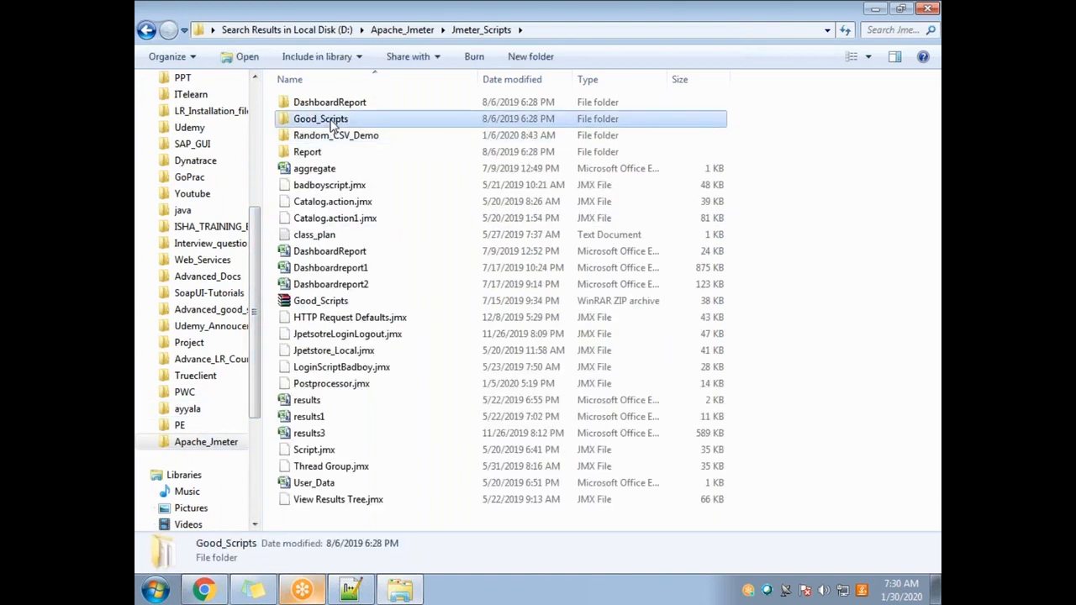
double_click(346, 104)
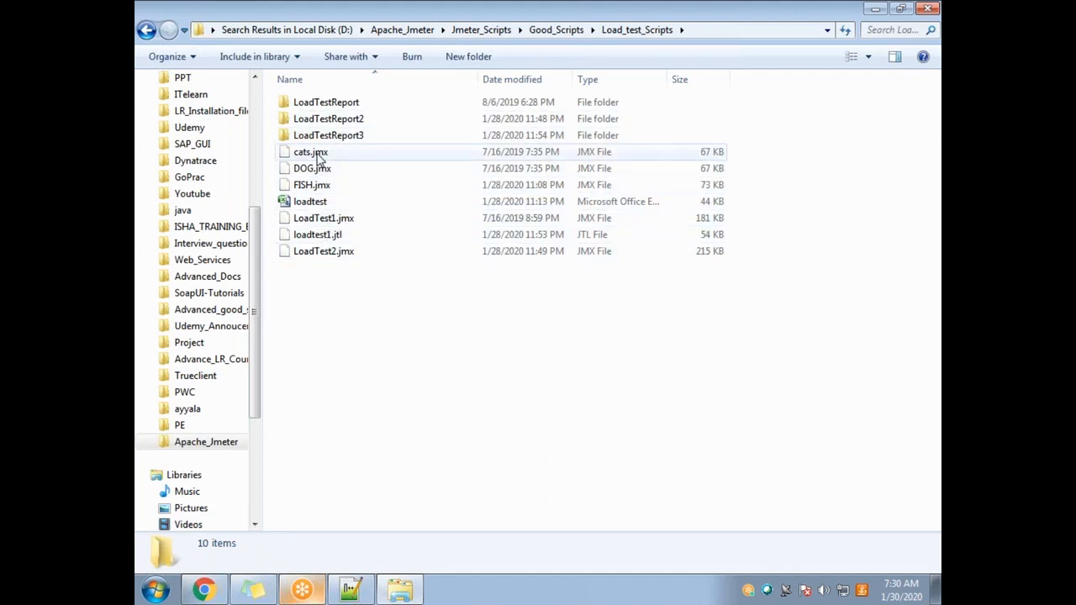
Examine the script files cats.jmx, DOG.jmx and FISH.jmx, selecting all three together
left_click(322, 153)
left_click(313, 169)
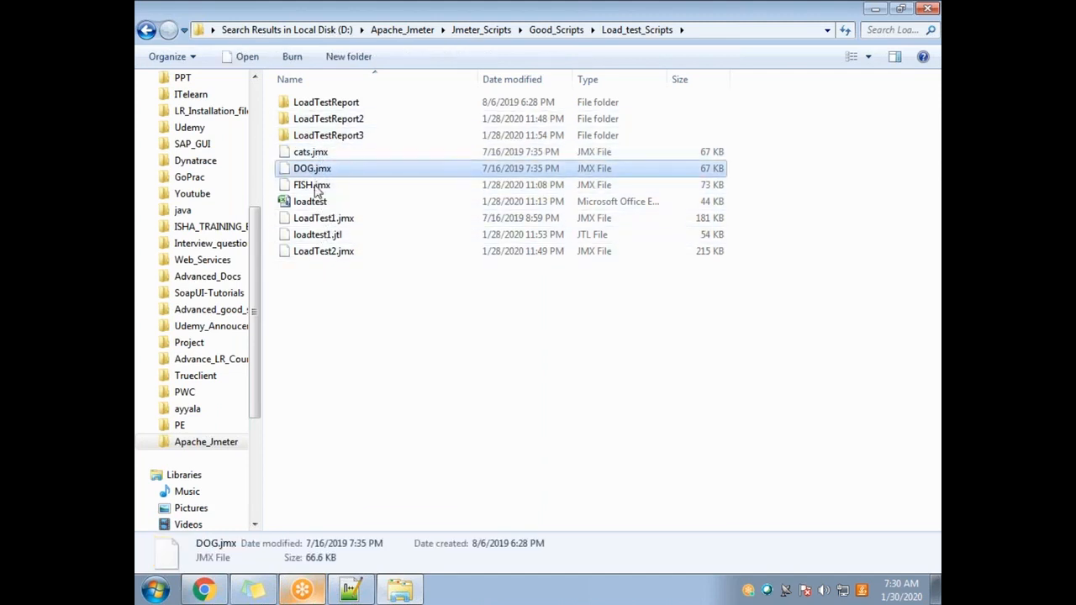
left_click(313, 185)
left_click(313, 174)
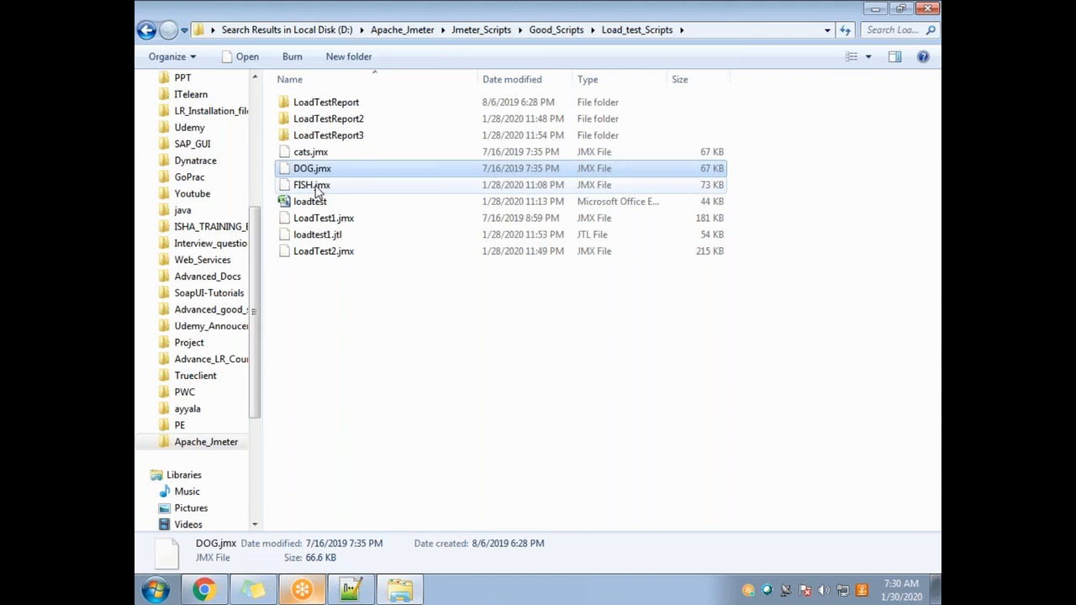
left_click(314, 185)
left_click(313, 153)
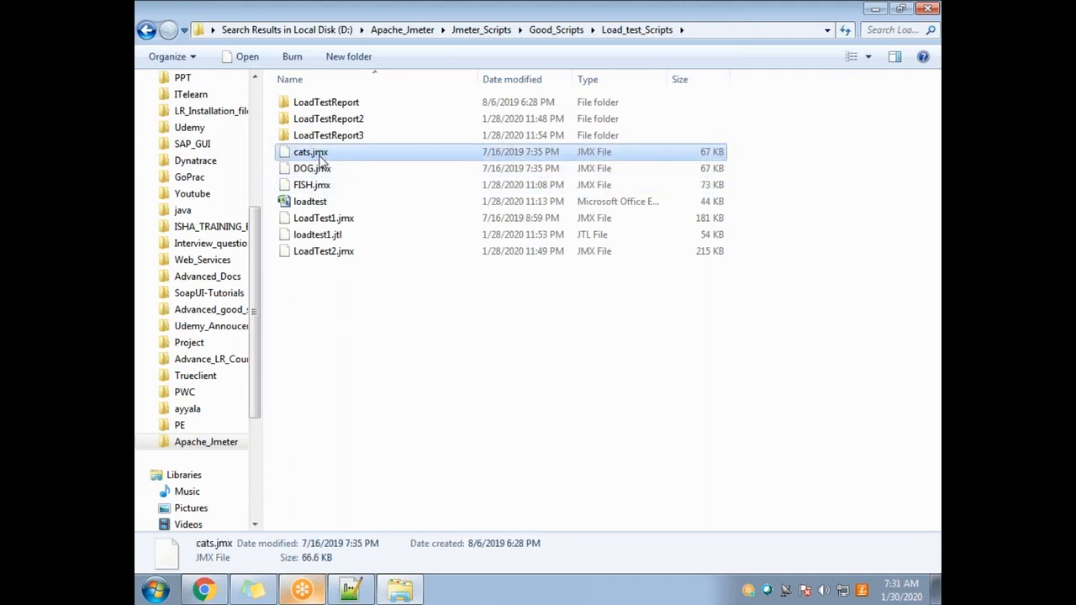
left_click(318, 185, "shift")
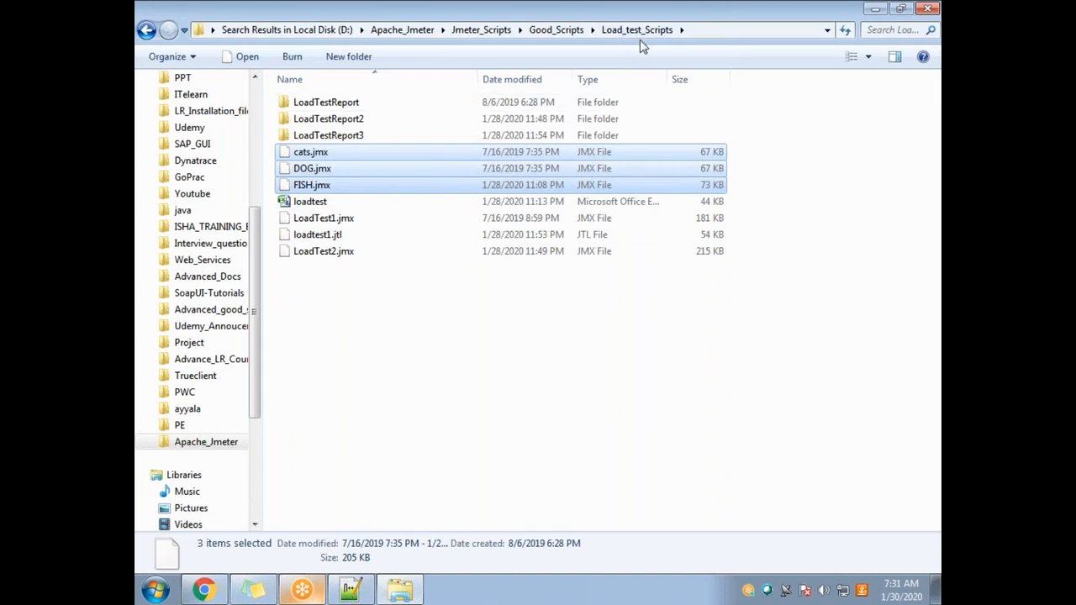
Show the full path of the Load_test_Scripts folder and check where it is stored
left_click(707, 34)
left_click(408, 31)
left_click_drag(488, 31, 192, 31)
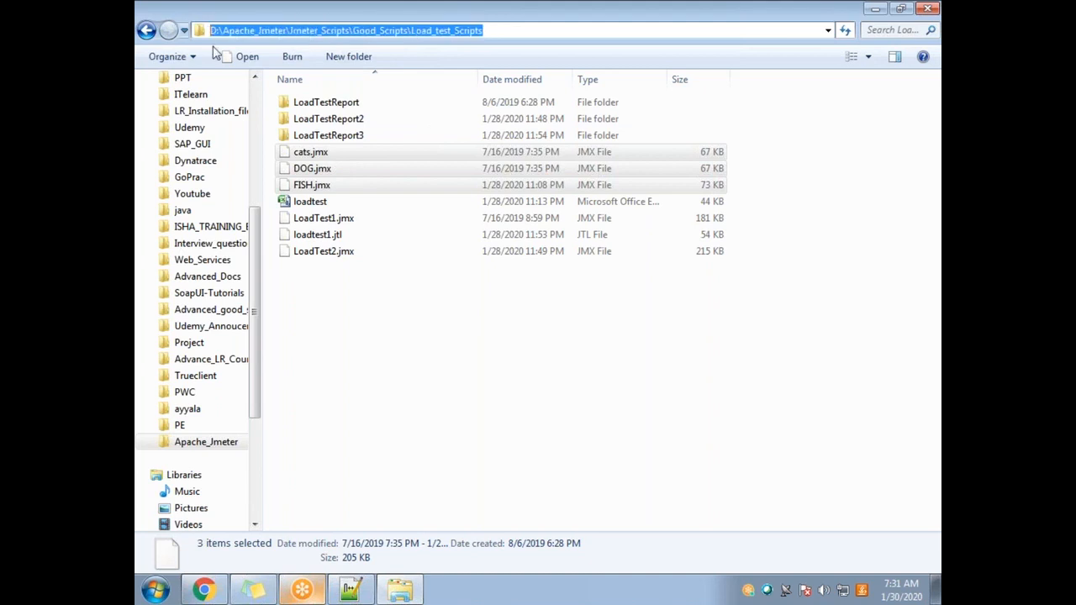
left_click(376, 30)
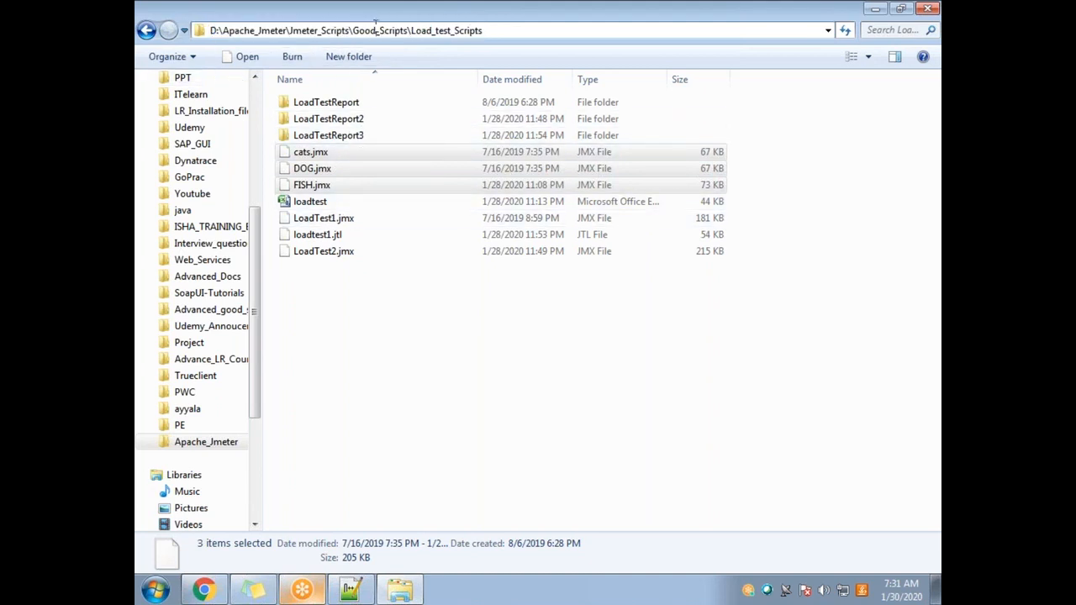
Copy the Load_test_Scripts folder from Good_Scripts to the desktop and open the copy
left_click(152, 32)
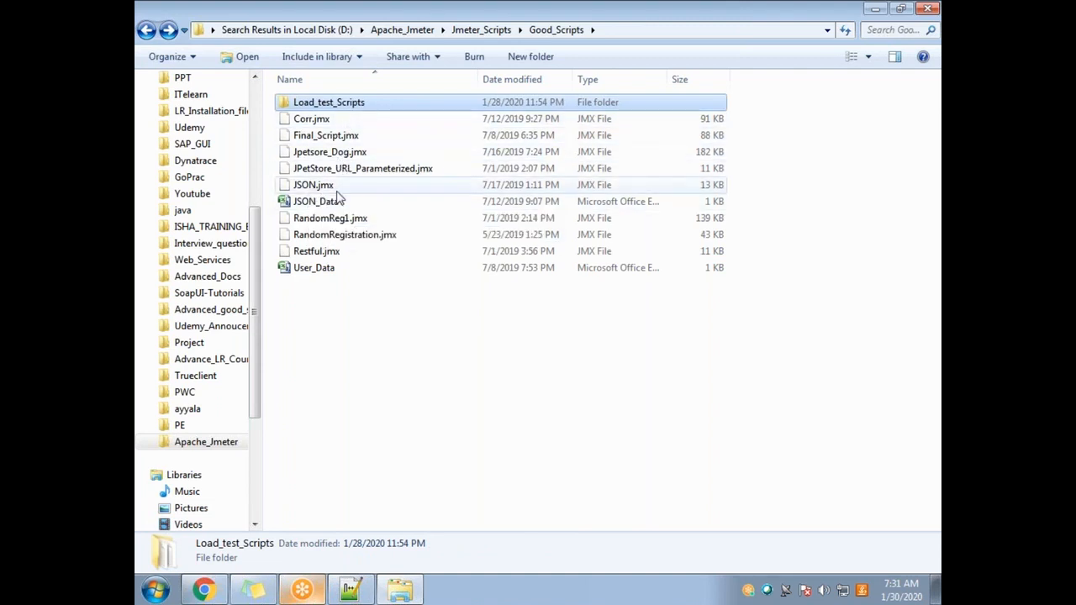
key("super+d")
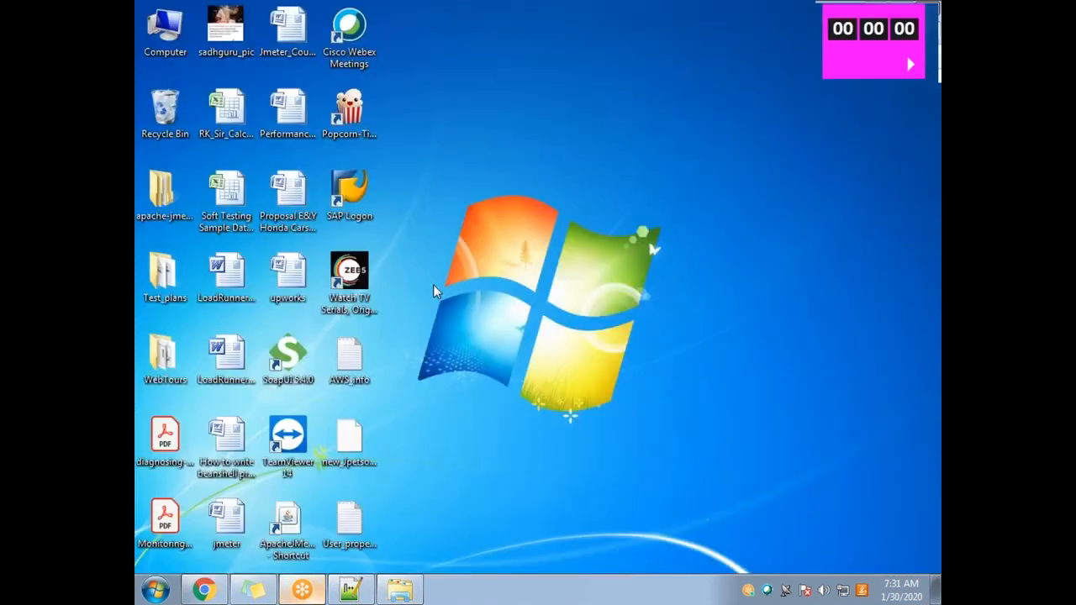
key("ctrl+v")
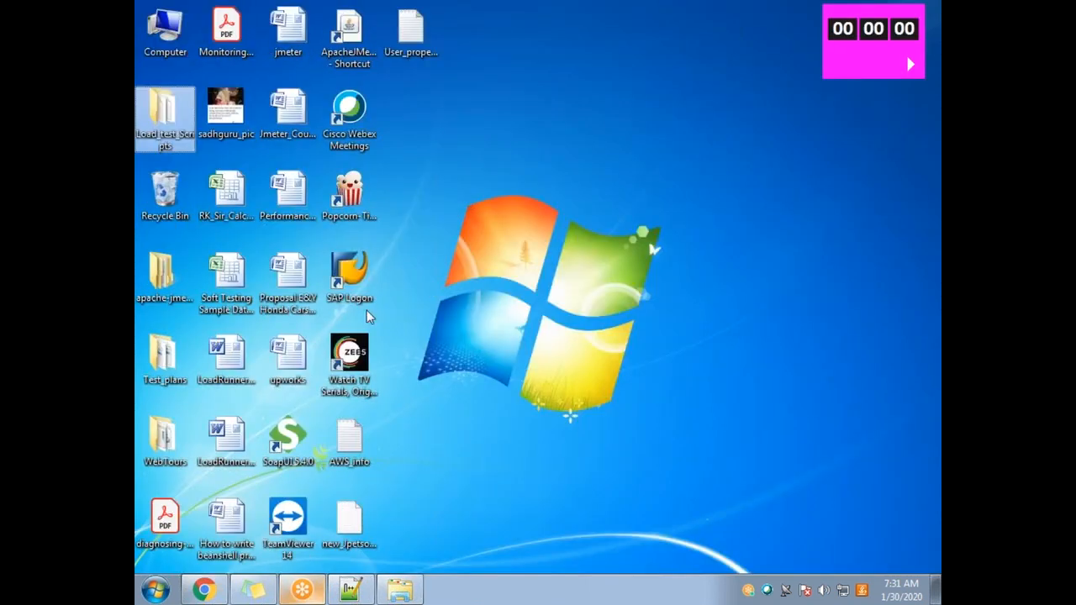
double_click(165, 114)
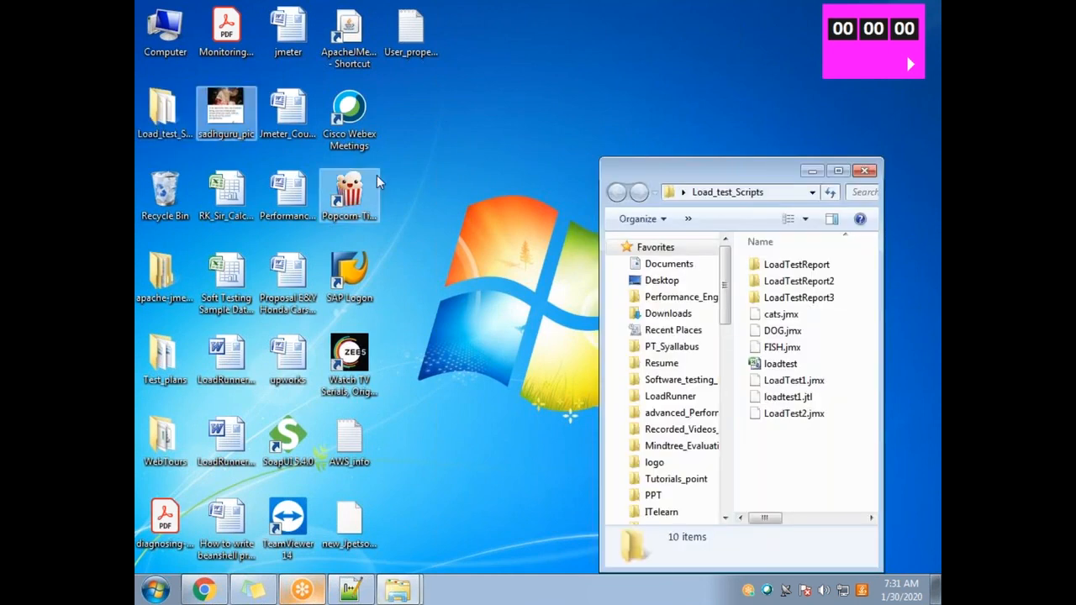
Close the Load_test_Scripts folder window and bring up Apache JMeter with an empty test plan
left_click(865, 171)
key("Up")
key("Up")
key("Up")
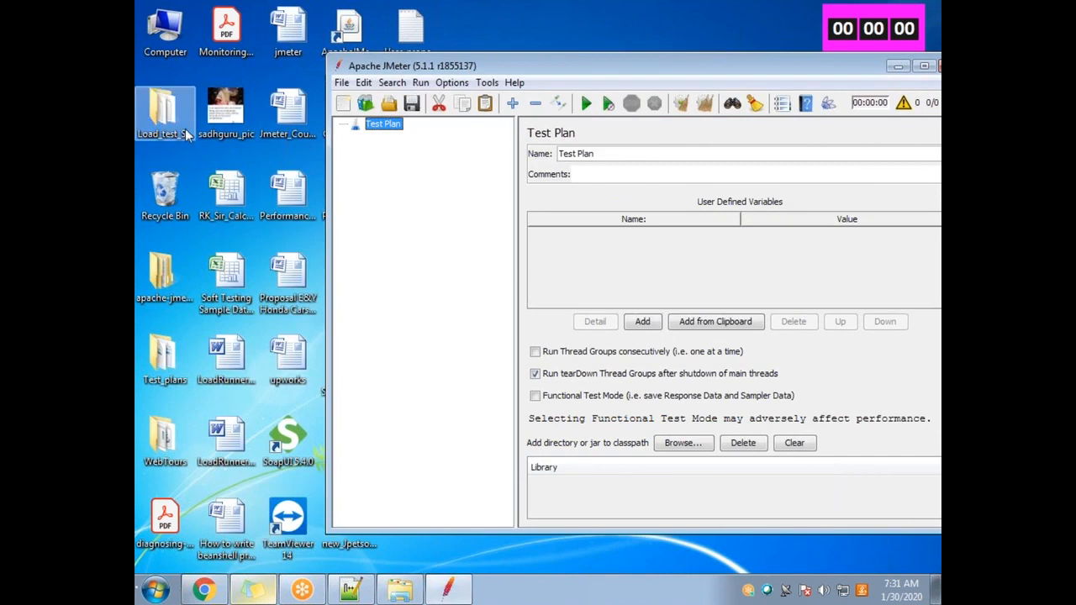
double_click(187, 134)
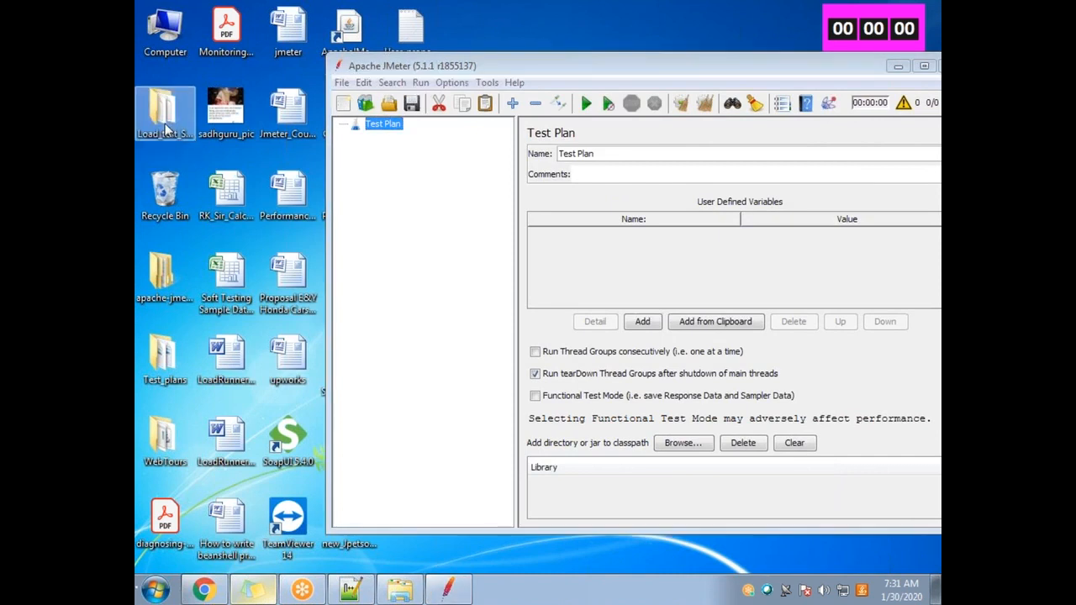
left_click(382, 145)
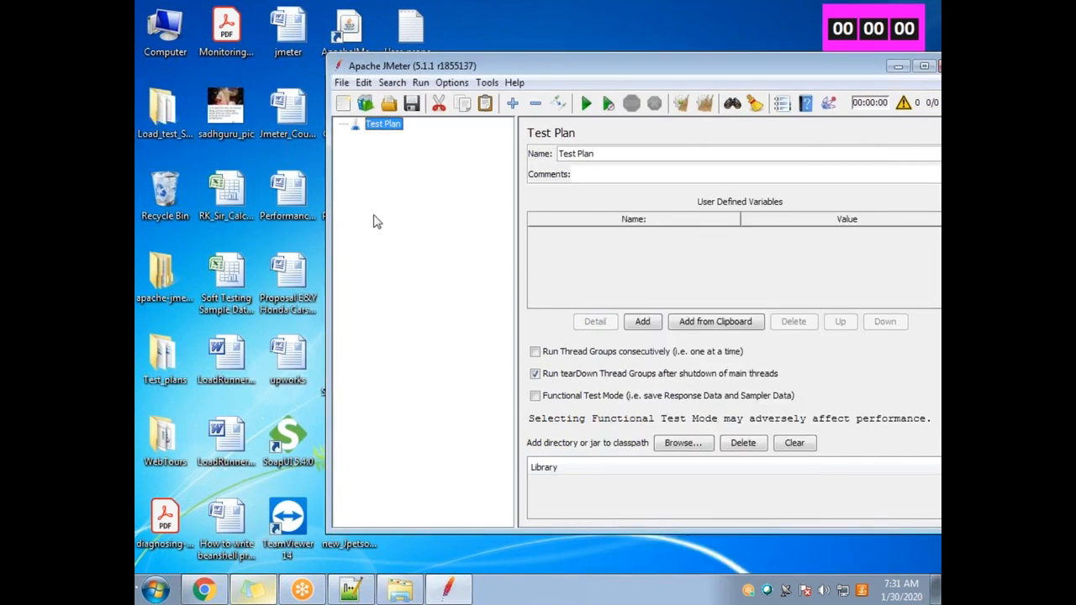
Save the empty test plan as LoadTest_01_30.jmx in the Load_test_Scripts folder on the desktop
left_click(341, 83)
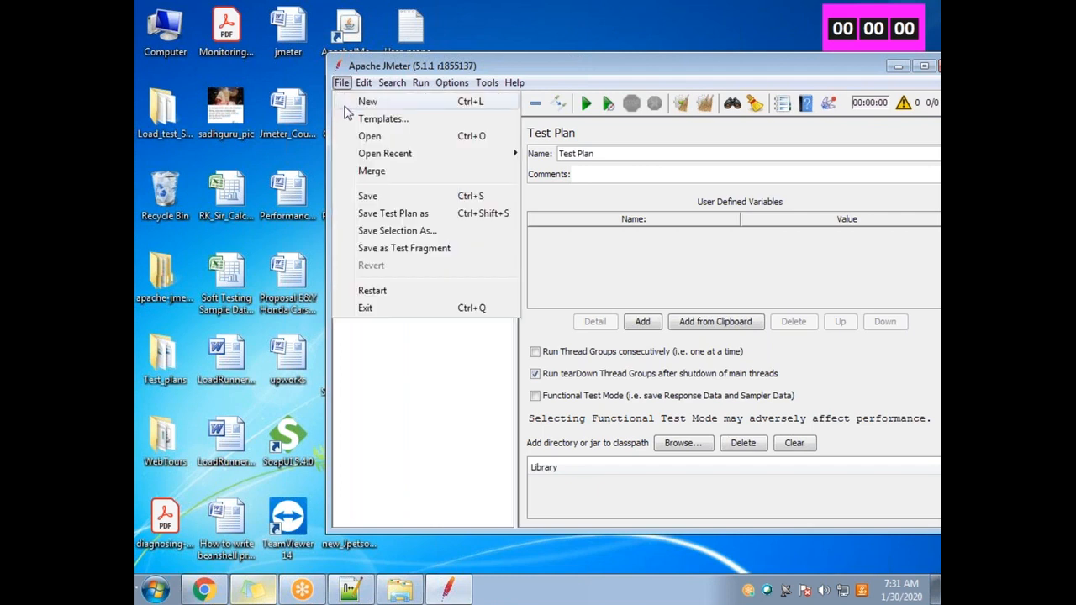
left_click(417, 222)
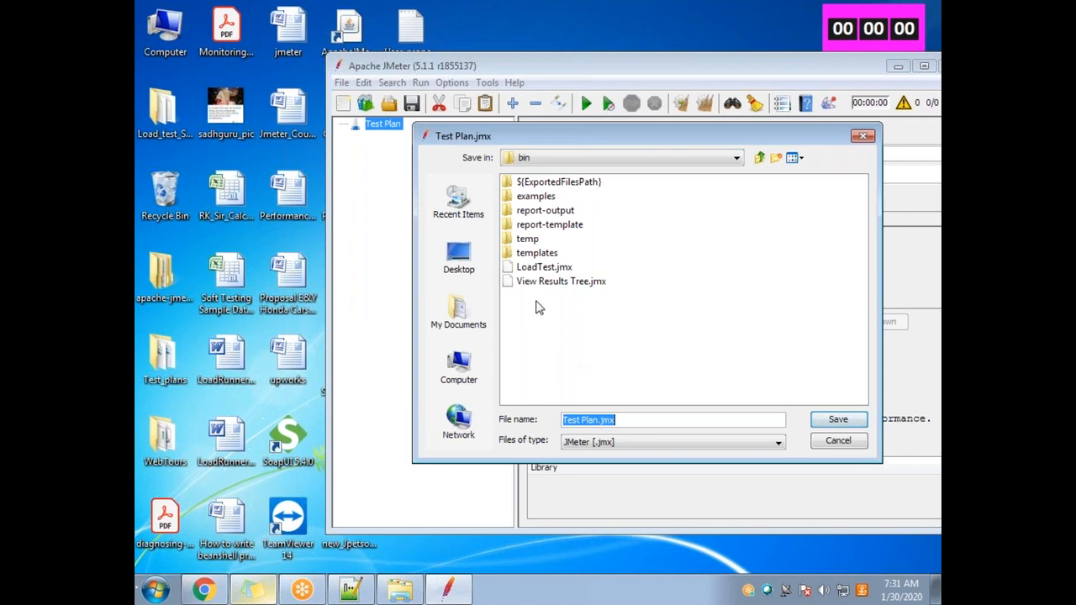
left_click(461, 259)
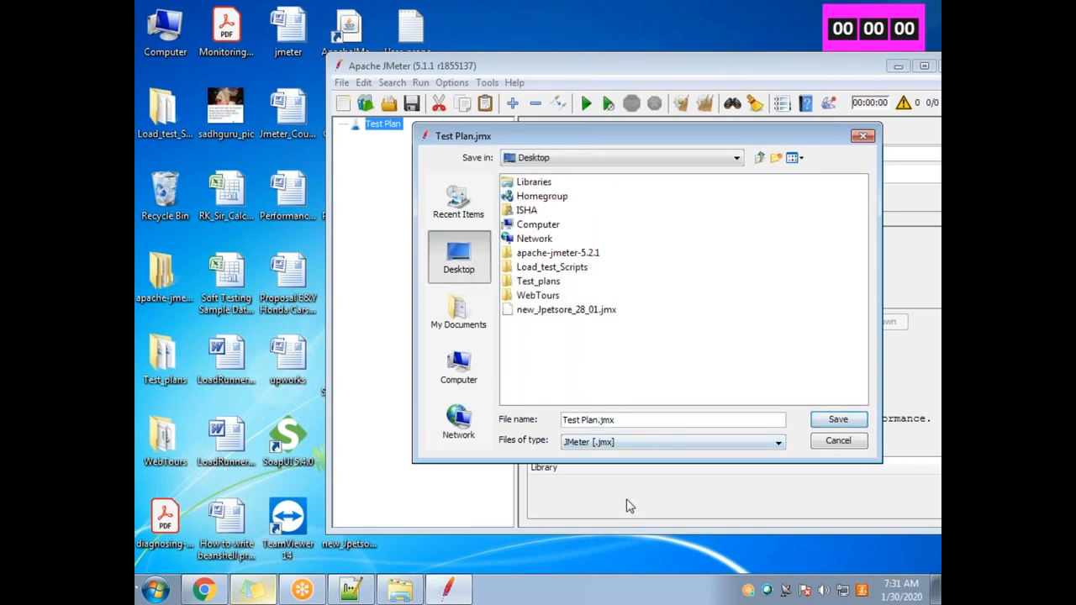
key("BackSpace")
key("BackSpace")
key("BackSpace")
key("BackSpace")
key("BackSpace")
key("BackSpace")
type("LoadTes")
double_click(552, 266)
left_click(837, 419)
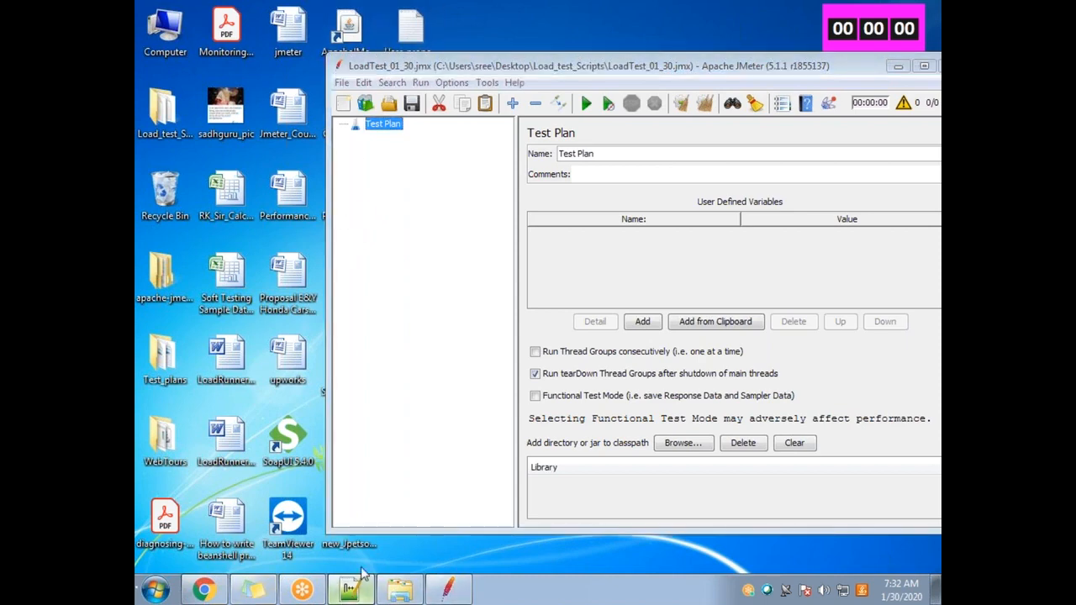
Highlight "Purchase a dog" in the Running_Notes2.txt notes in Notepad++ and return to JMeter
left_click(351, 591)
left_click_drag(303, 382, 187, 383)
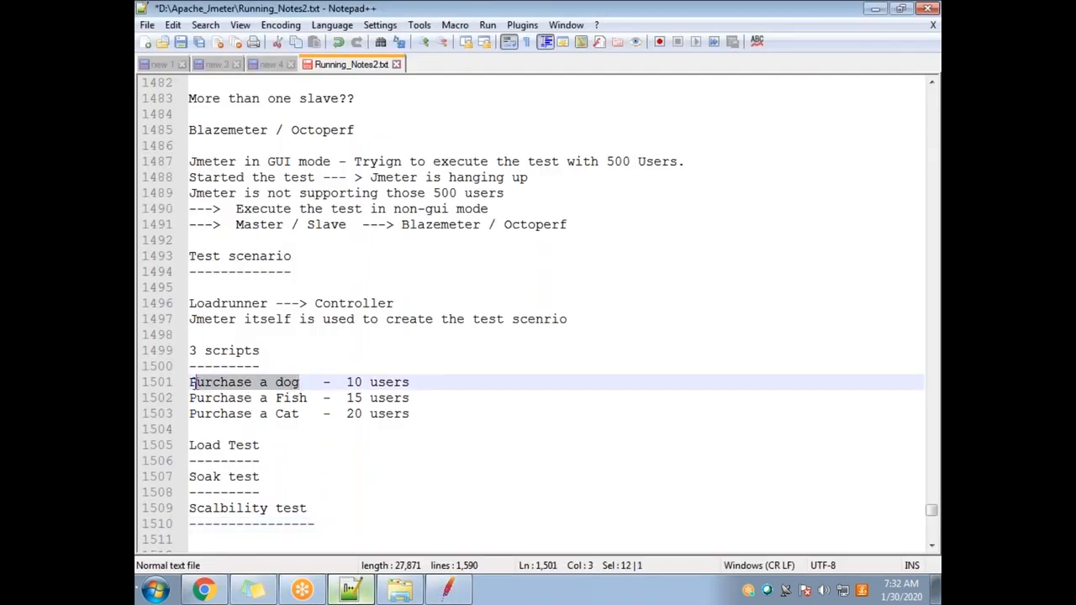
key("alt+Tab")
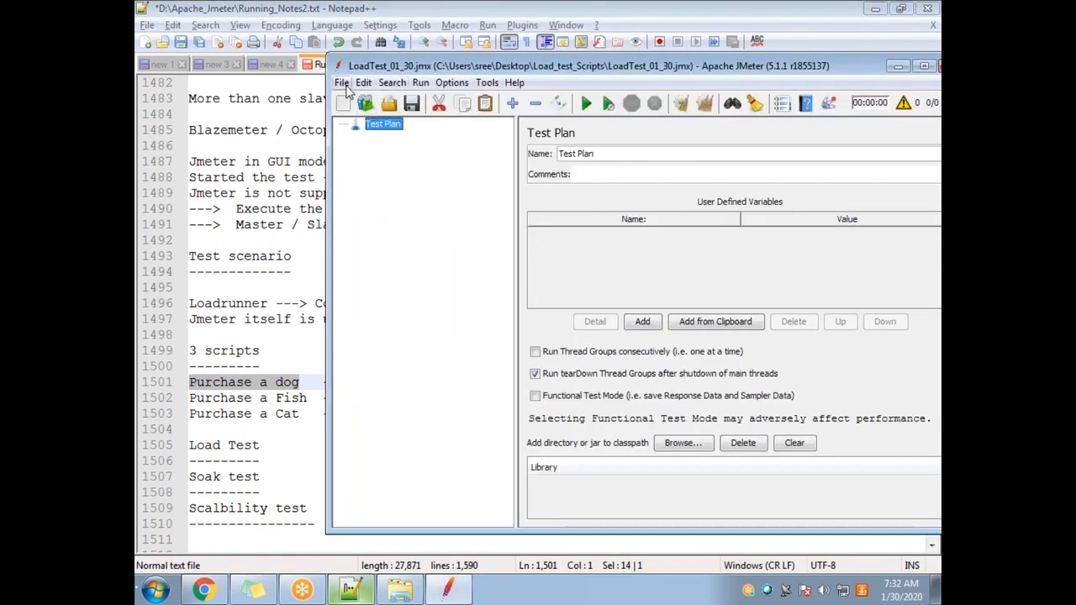
right_click(393, 131)
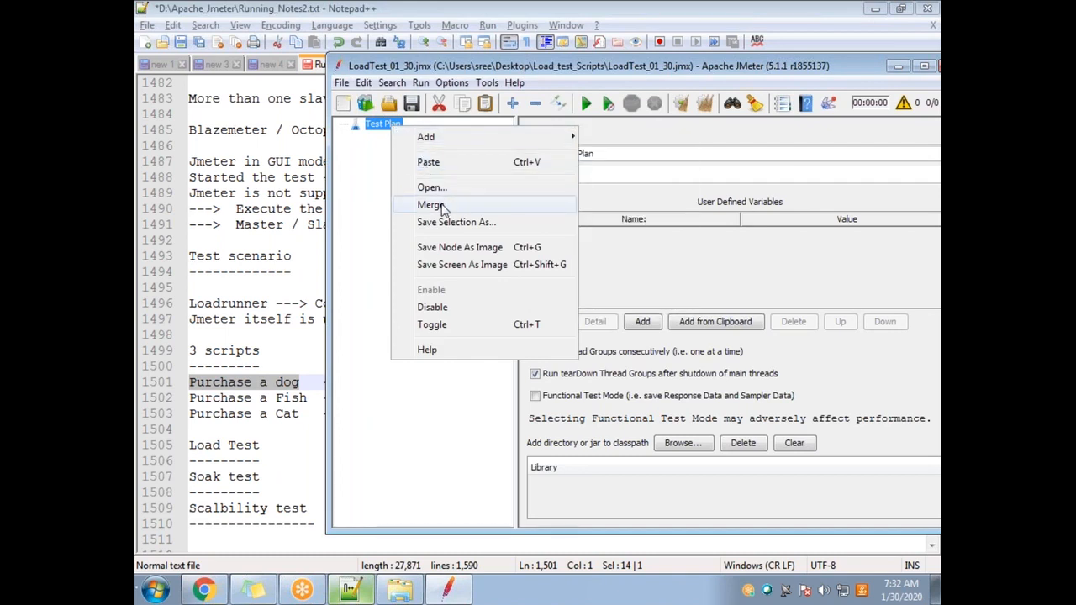
left_click(341, 83)
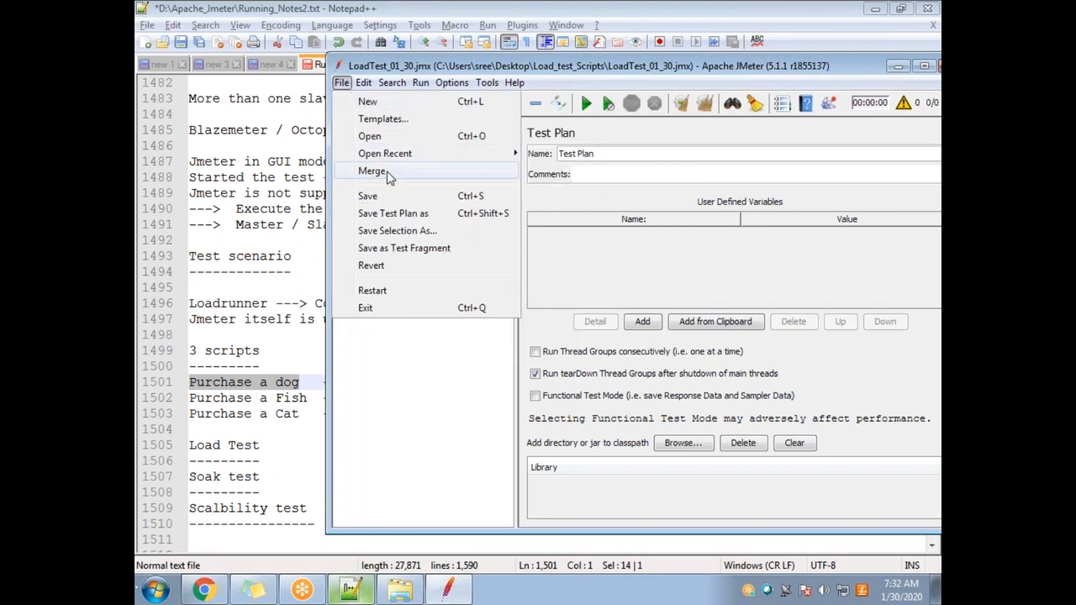
key("Escape")
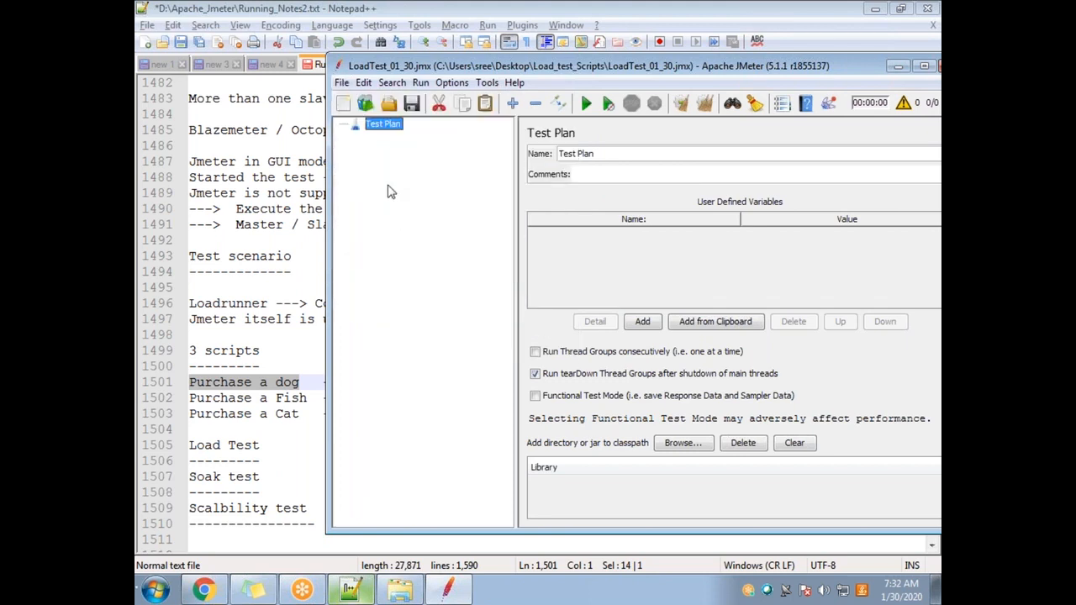
right_click(382, 123)
mouse_move(446, 151)
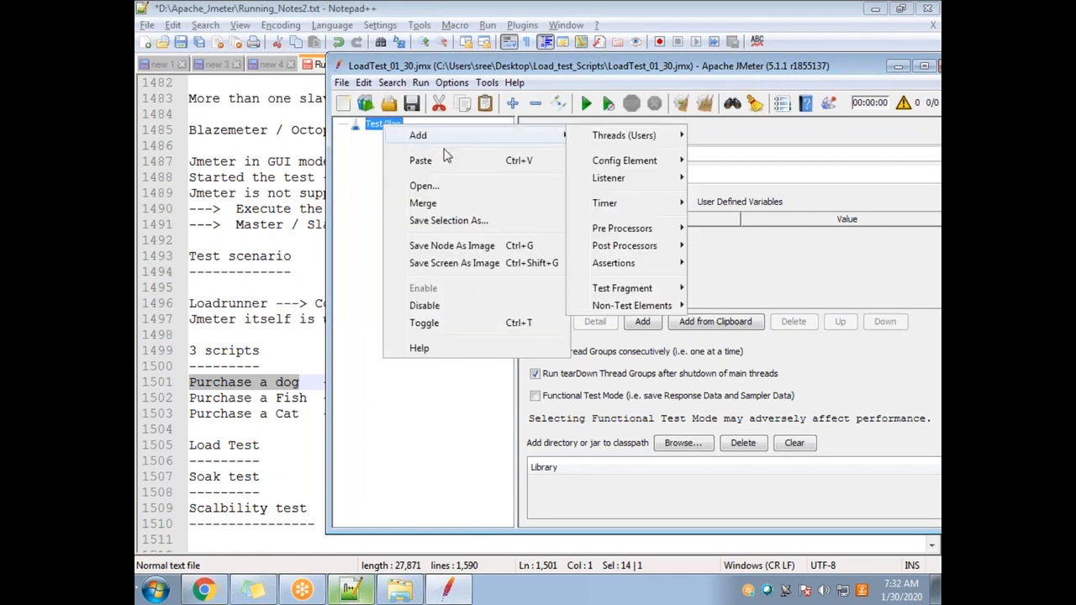
left_click(452, 203)
key("Escape")
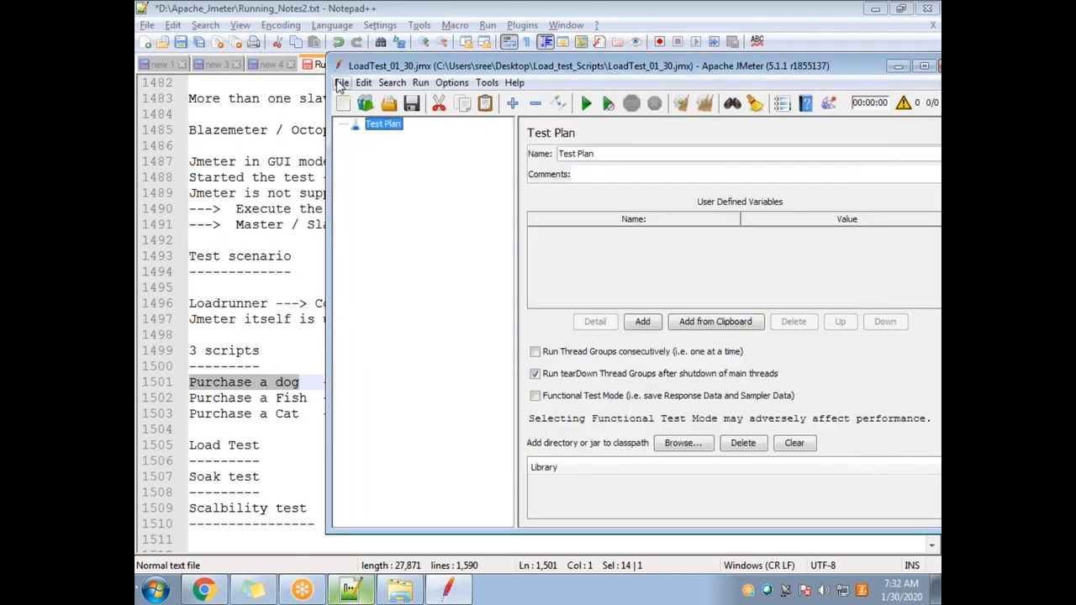
Merge DOG.jmx from the Load_test_Scripts folder into the LoadTest_01_30 test plan
left_click(339, 83)
left_click(394, 172)
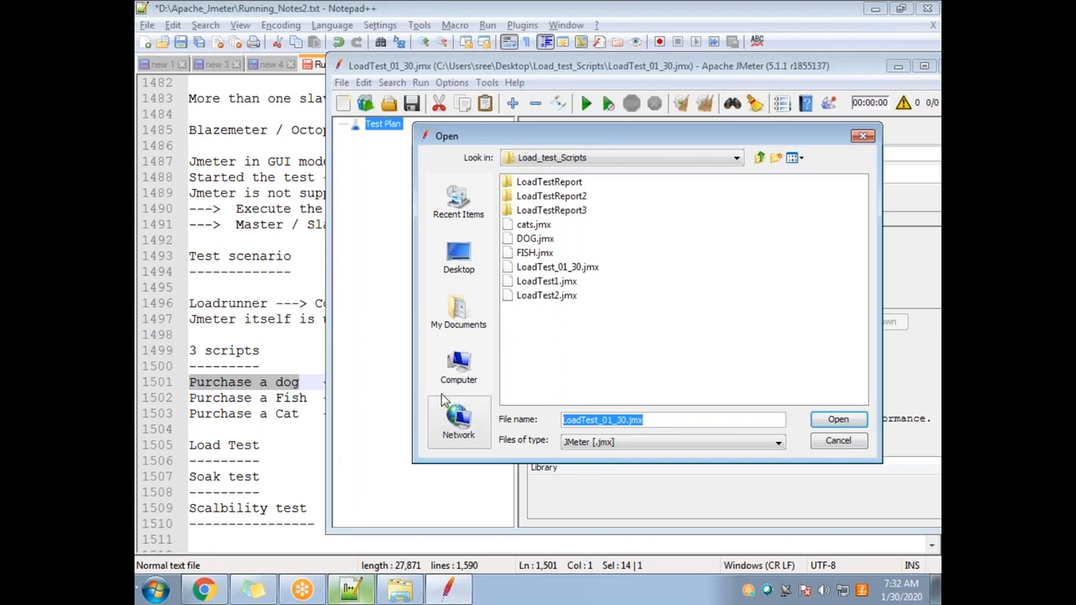
key("alt+Tab")
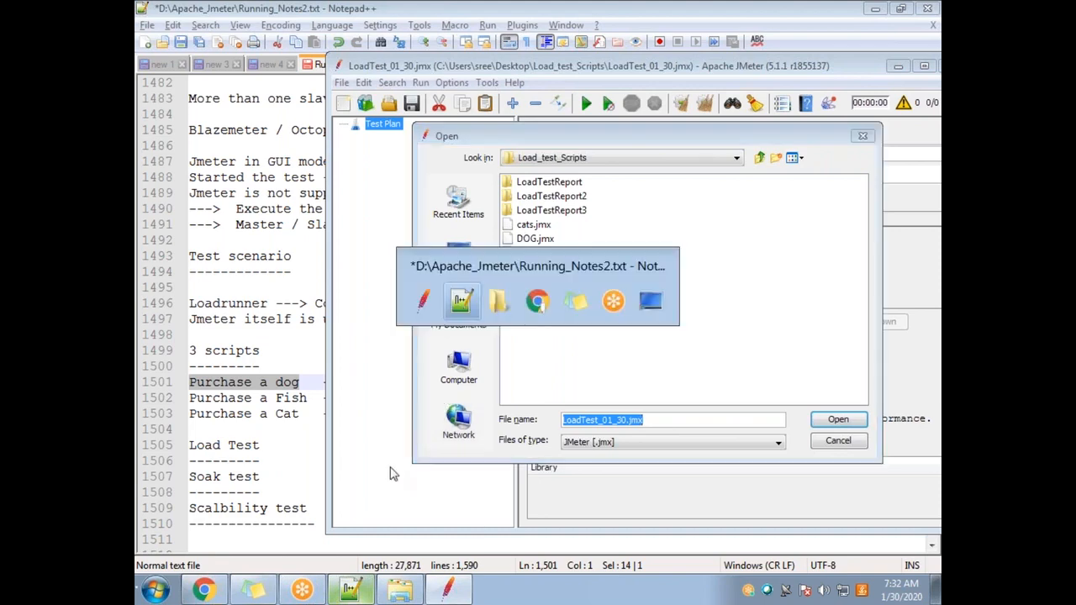
key("alt+Tab")
left_click(530, 240)
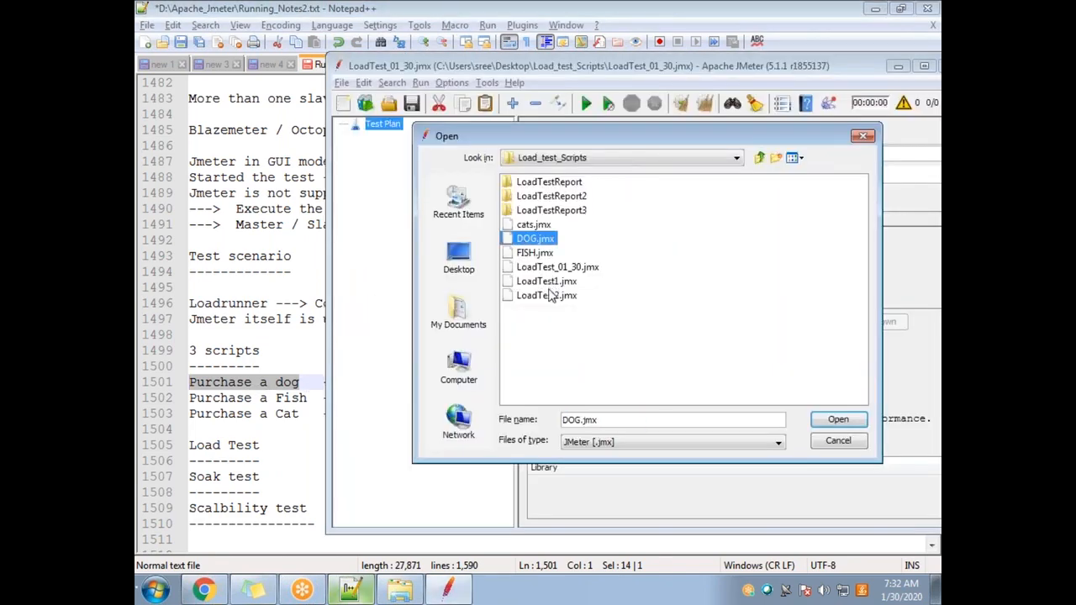
double_click(512, 240)
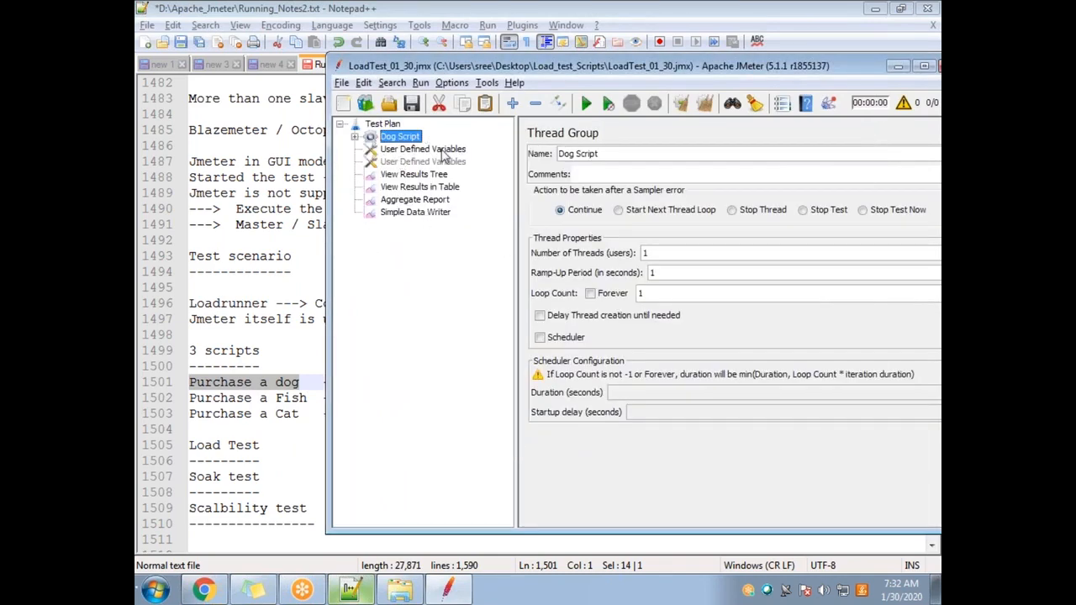
Examine the Dog Script thread group, the disabled User Defined Variables and the listeners in the merged test plan
left_click(354, 136)
left_click(354, 136)
left_click(416, 162)
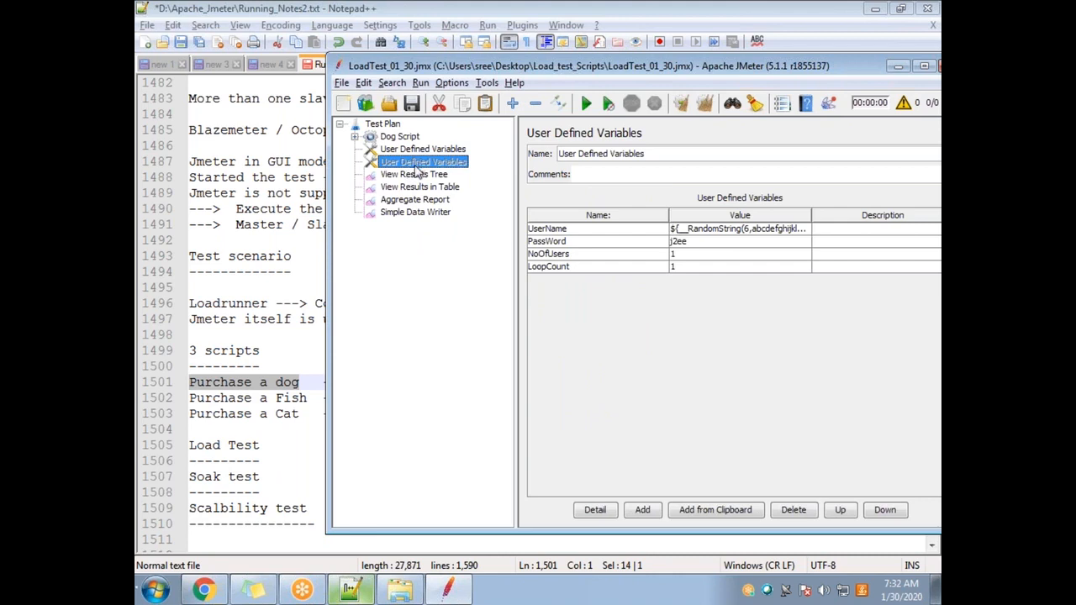
left_click(413, 213)
left_click(412, 175)
left_click(422, 188)
left_click(422, 212)
left_click(415, 175)
left_click(415, 187)
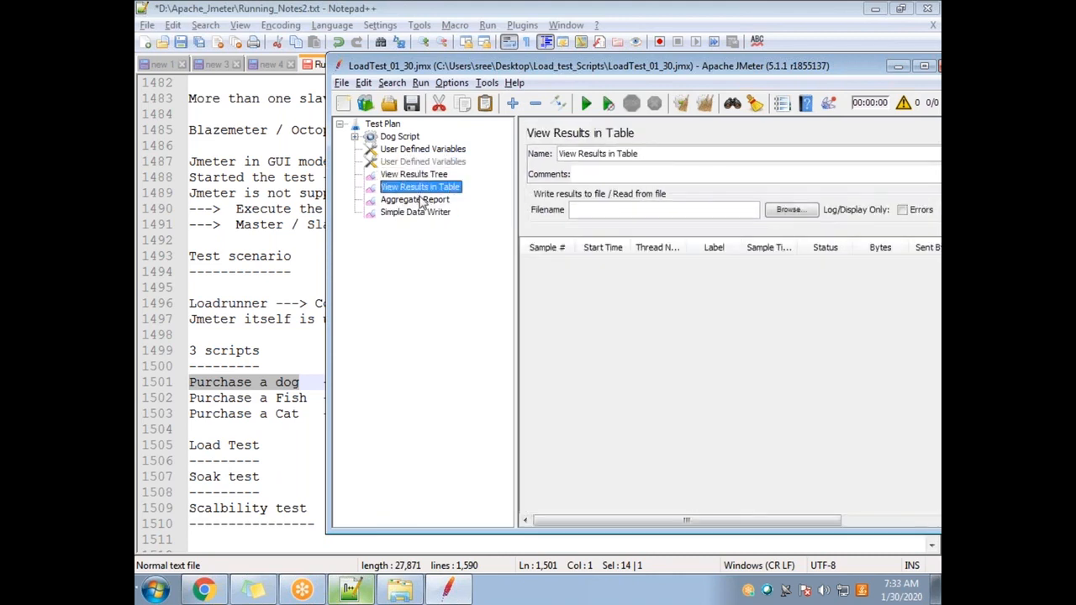
left_click(421, 212)
Remove the disabled User Defined Variables, View Results Tree, View Results in Table, Aggregate Report and Simple Data Writer from the test plan
left_click(417, 176)
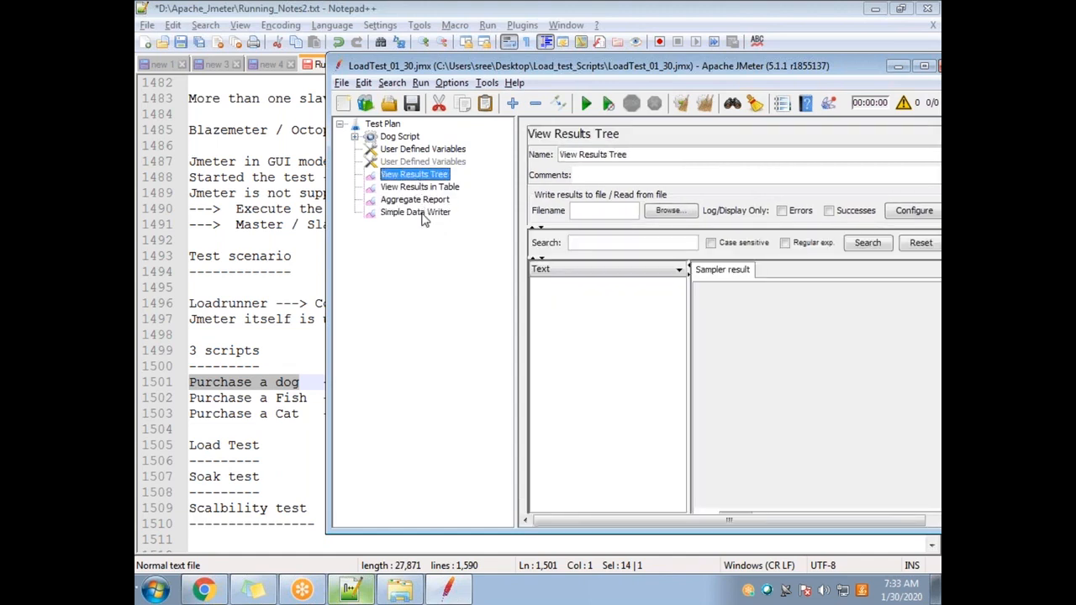
left_click(423, 212, "shift")
left_click(416, 164)
left_click(419, 214)
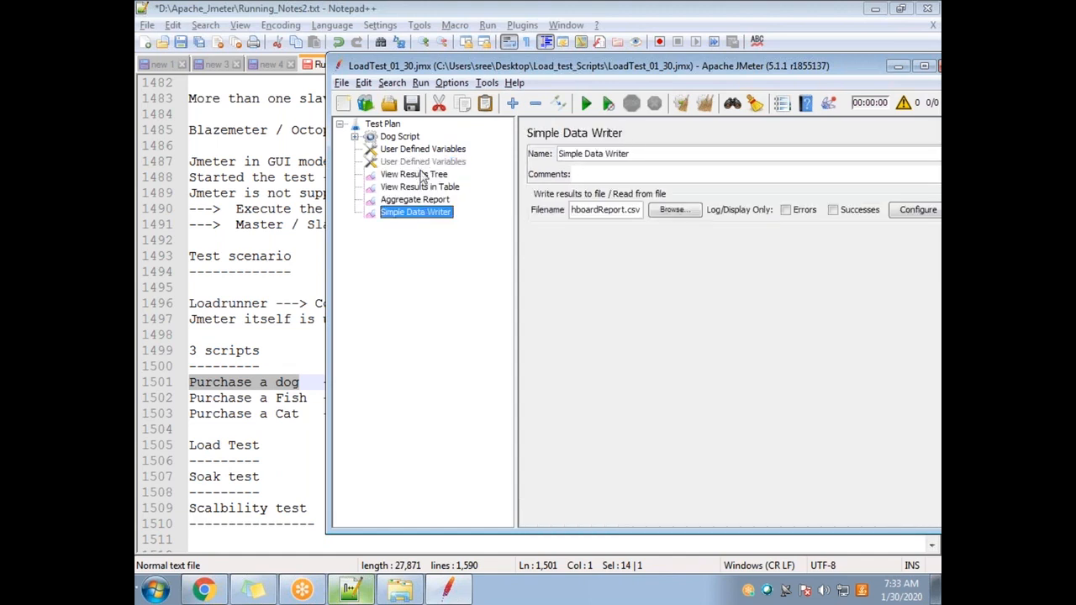
left_click(423, 163)
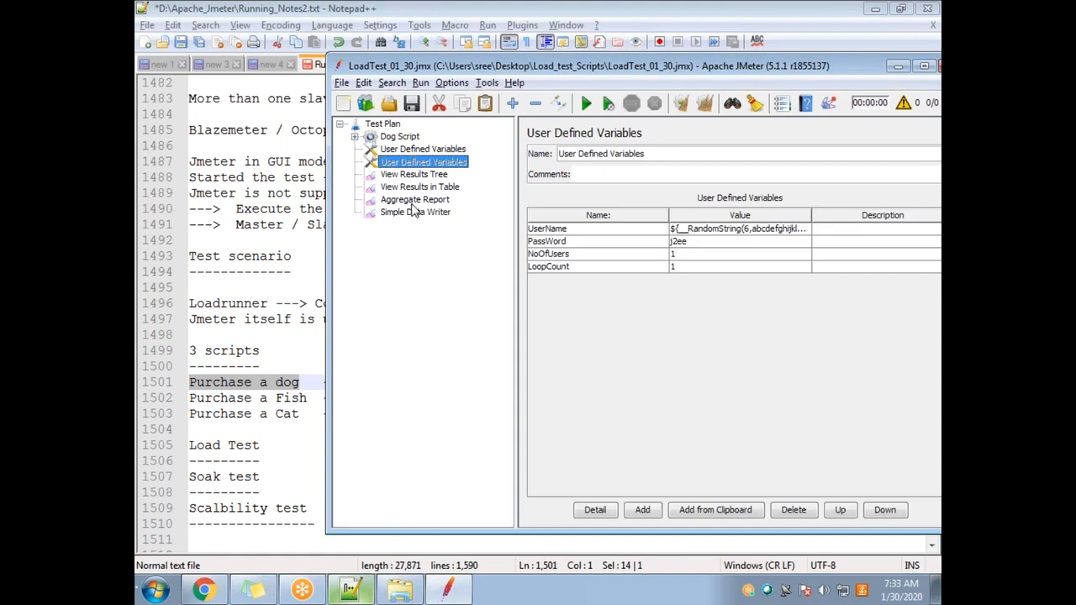
left_click(414, 213, "shift")
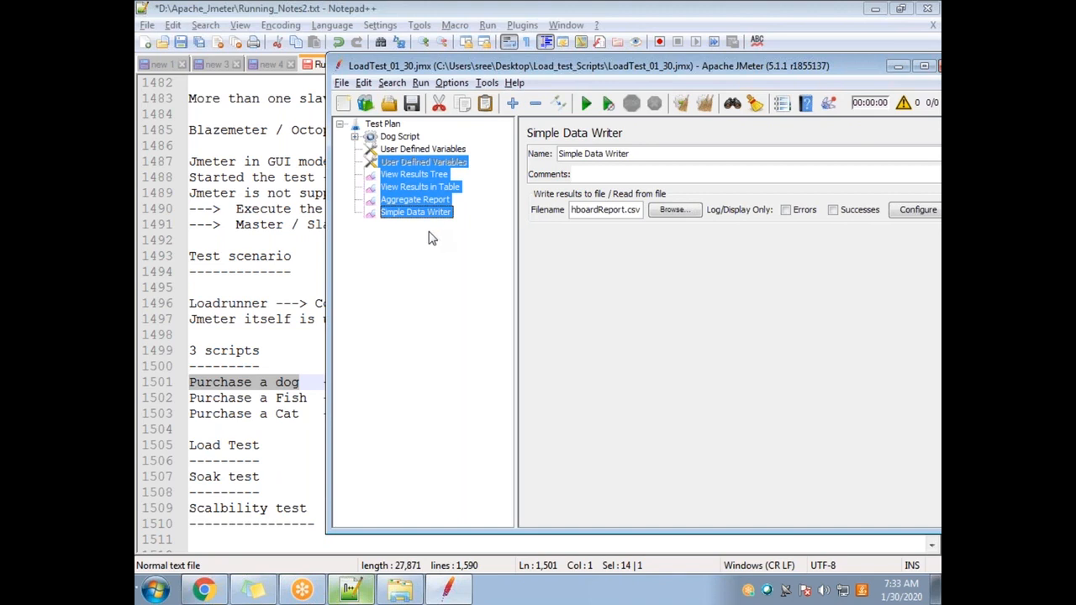
key("Delete")
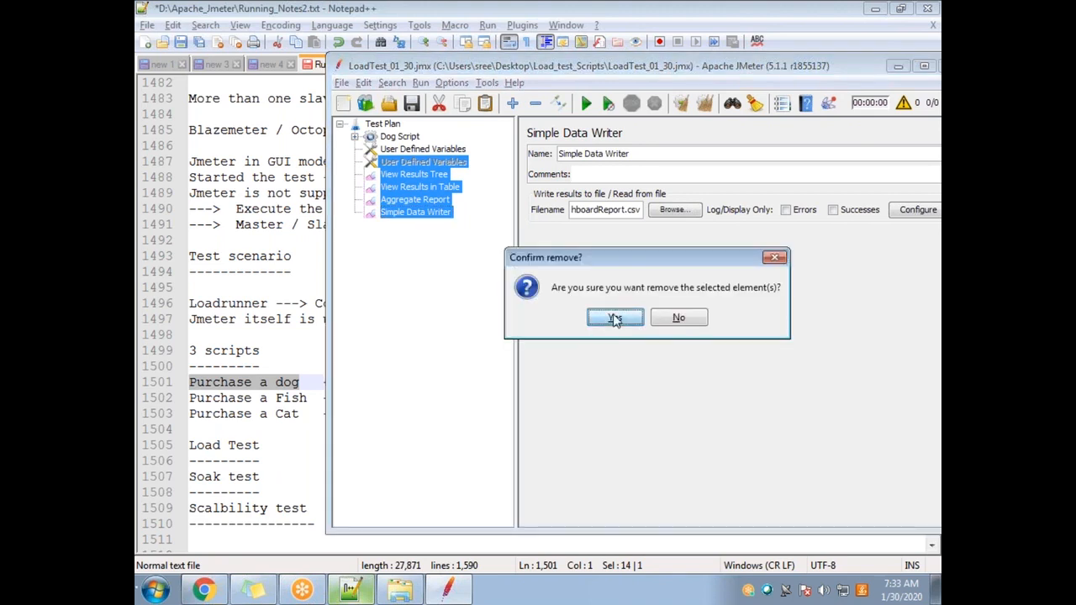
left_click(614, 321)
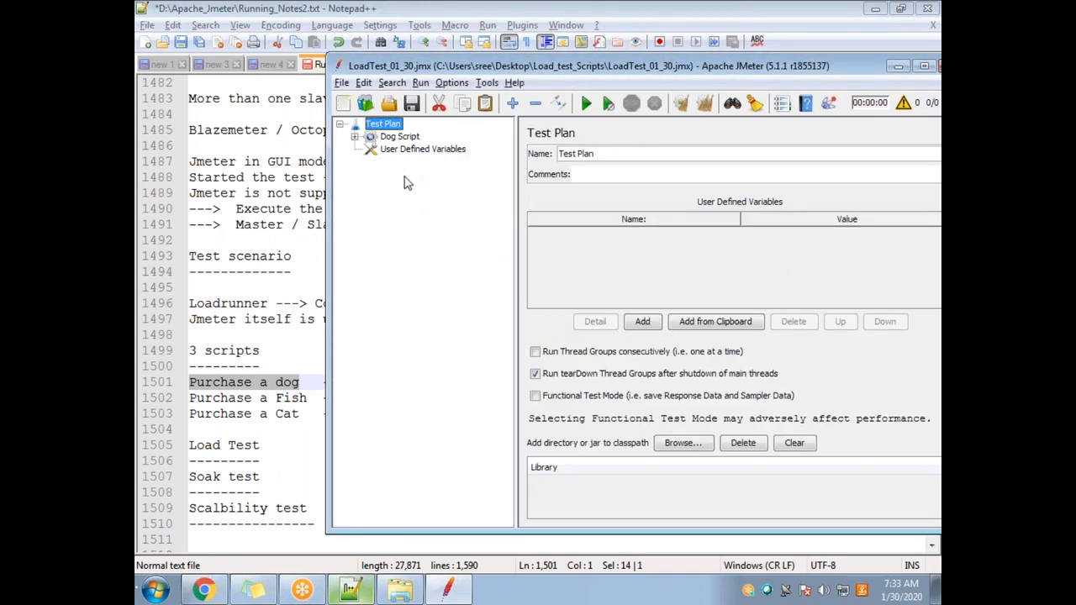
Check the remaining User Defined Variables element and move it above Dog Script in the test plan
left_click(415, 152)
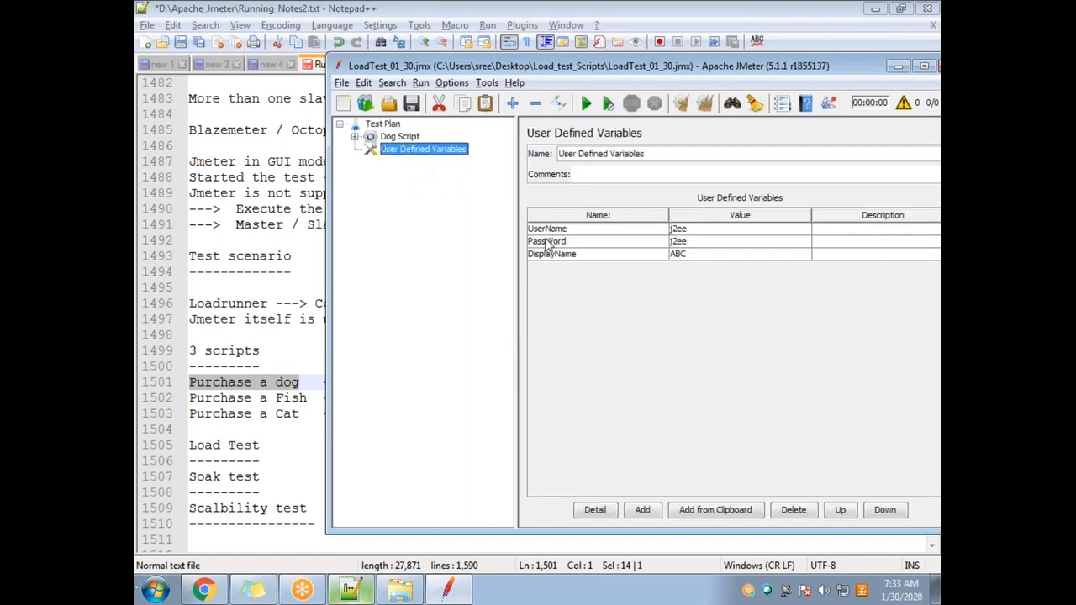
left_click_drag(410, 149, 414, 134)
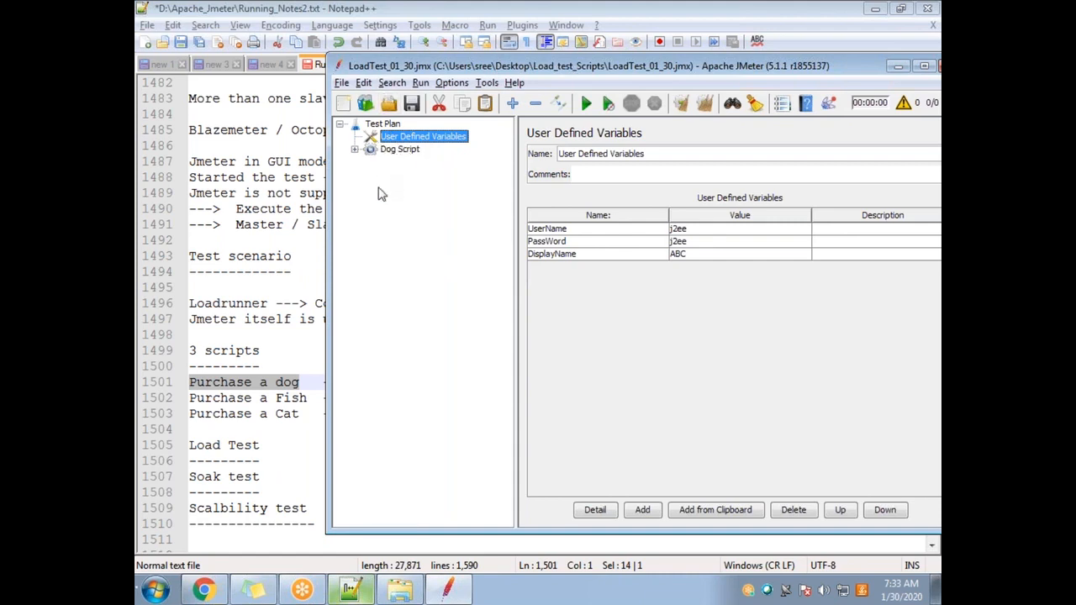
Highlight "Purchase a Fish" in the scripts list of the Notepad++ notes and return to JMeter
left_click_drag(310, 398, 179, 394)
left_click_drag(410, 381, 339, 382)
left_click_drag(410, 382, 185, 394)
key("alt+Tab")
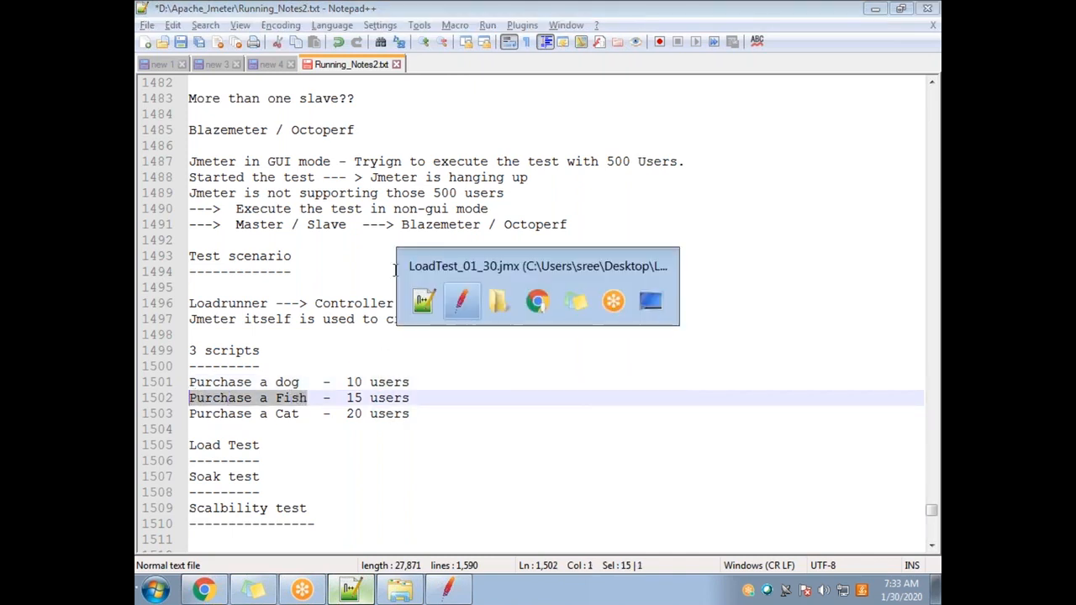
Merge FISH.jmx from the Load_test_Scripts folder into the test plan
right_click(385, 125)
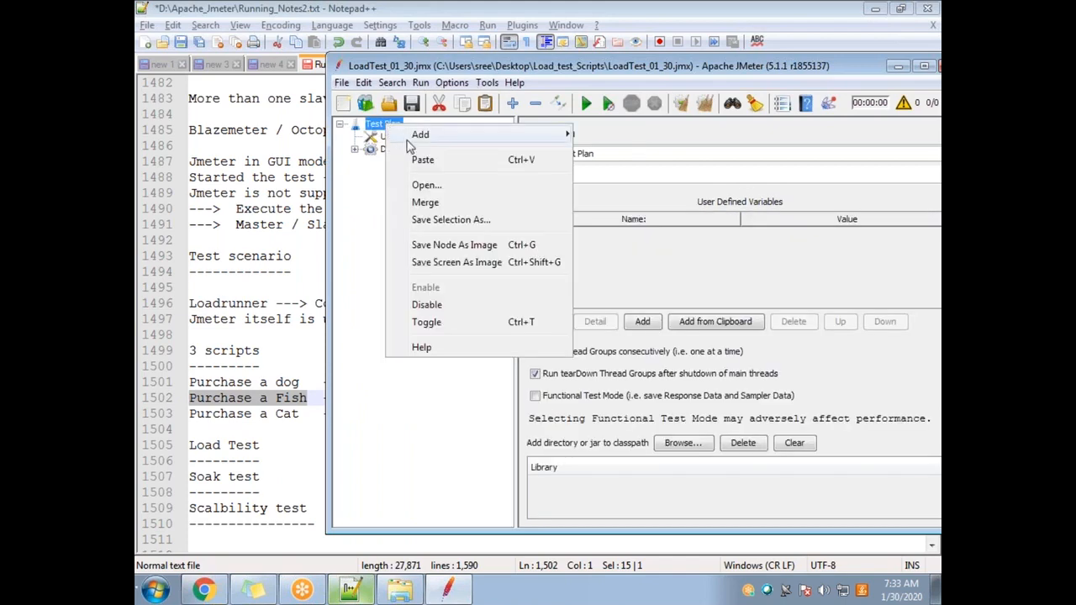
left_click(425, 203)
double_click(535, 253)
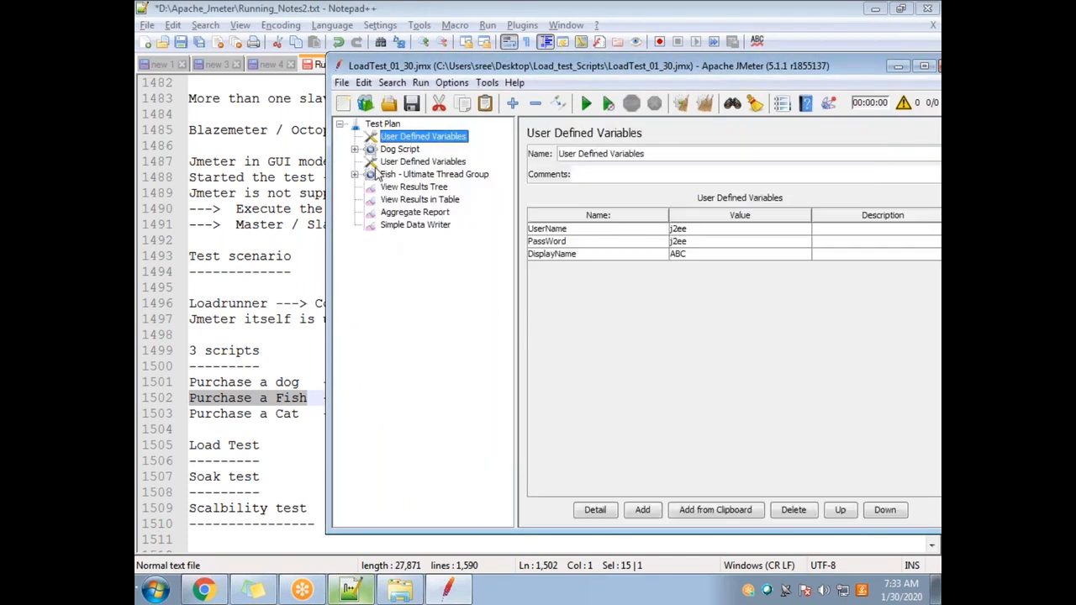
Remove View Results Tree, View Results in Table, Aggregate Report and Simple Data Writer that came in with the merged fish script
left_click(392, 174)
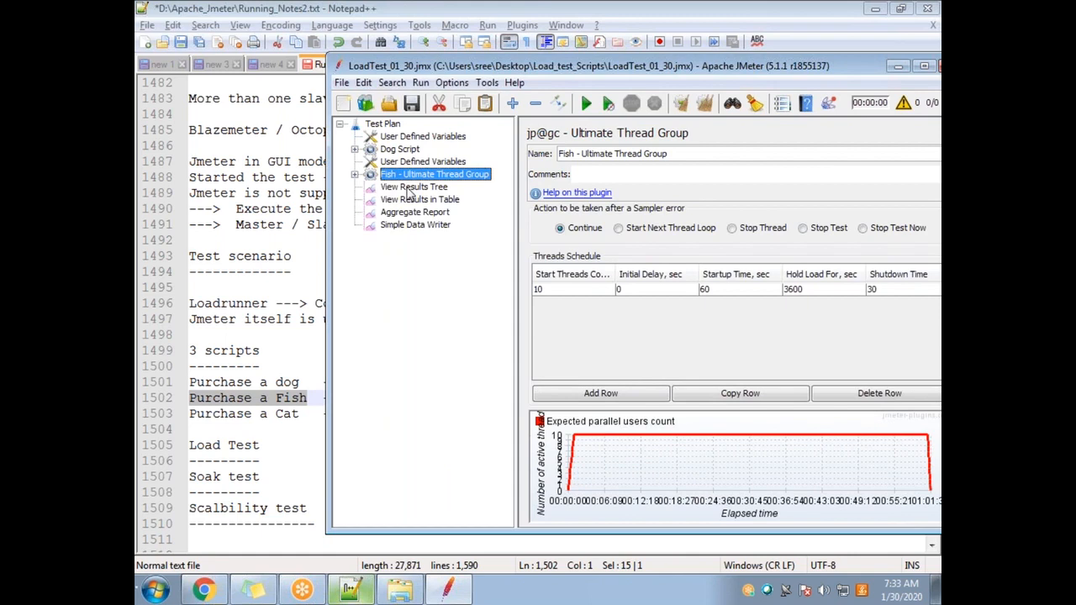
left_click(412, 189)
left_click(416, 228)
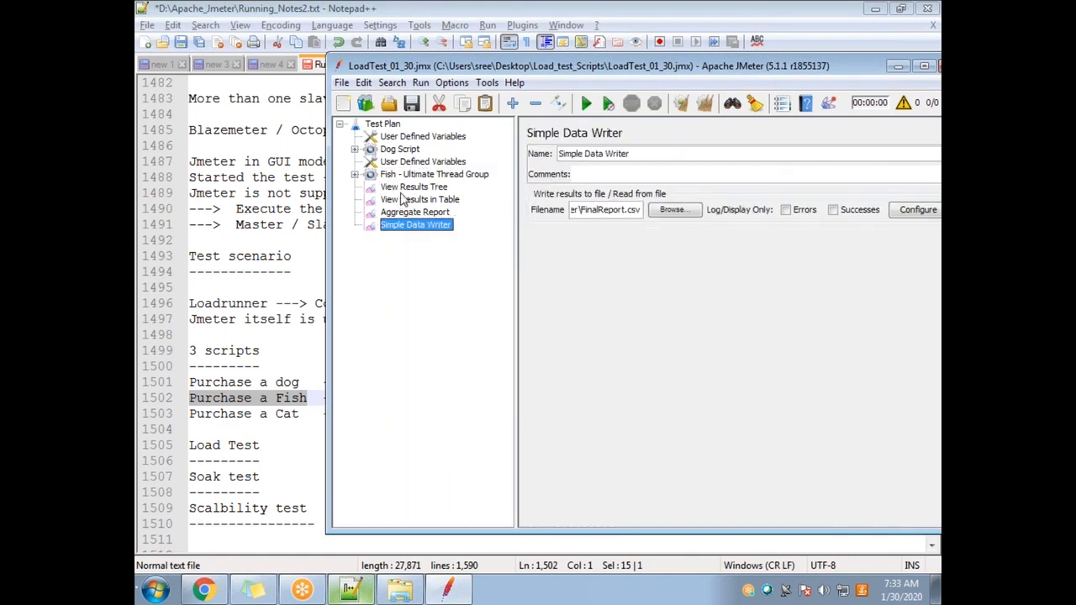
left_click(405, 189)
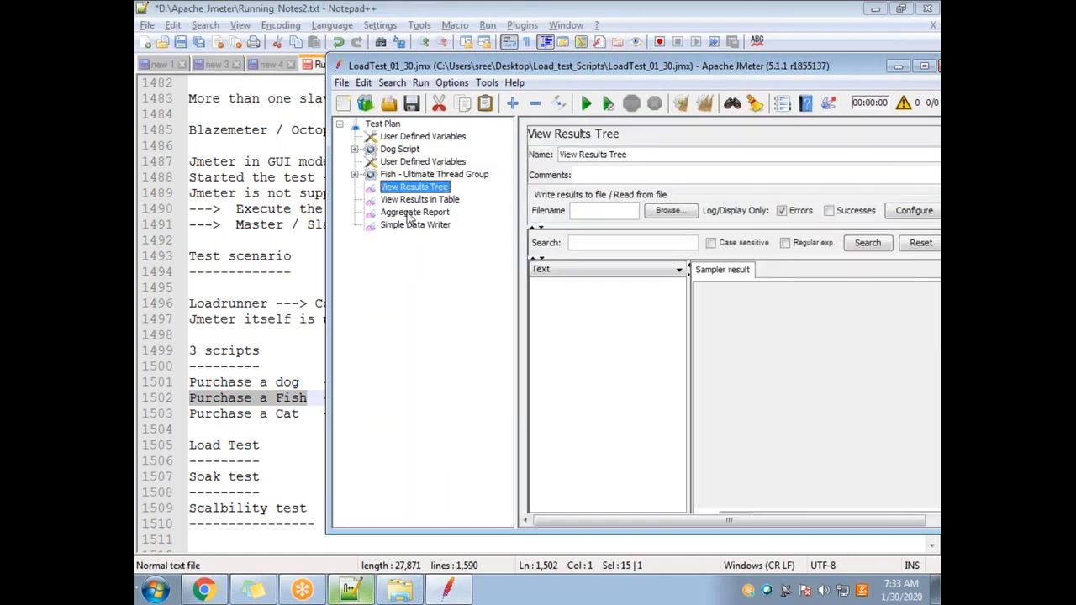
left_click(413, 227, "shift")
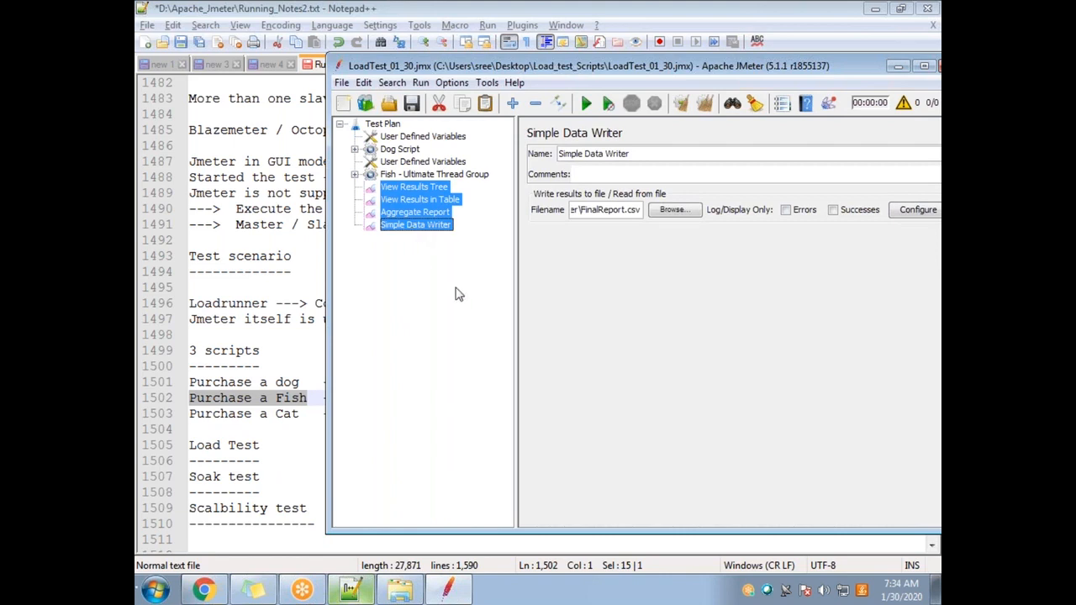
key("Delete")
left_click(617, 322)
Compare the two User Defined Variables elements and remove the duplicate between Dog Script and Fish - Ultimate Thread Group
left_click(412, 162)
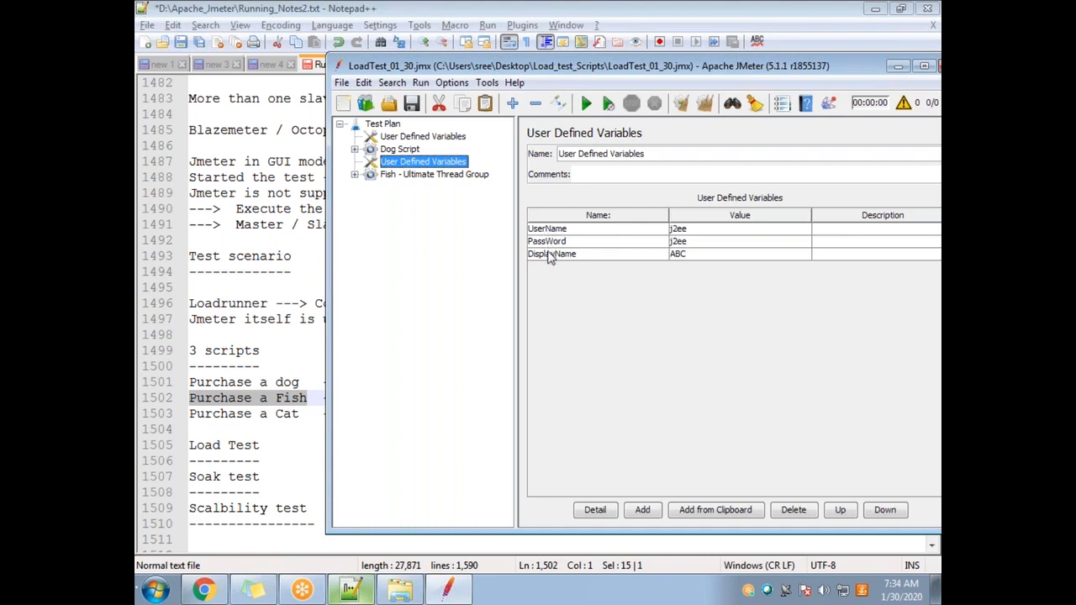
left_click(431, 137)
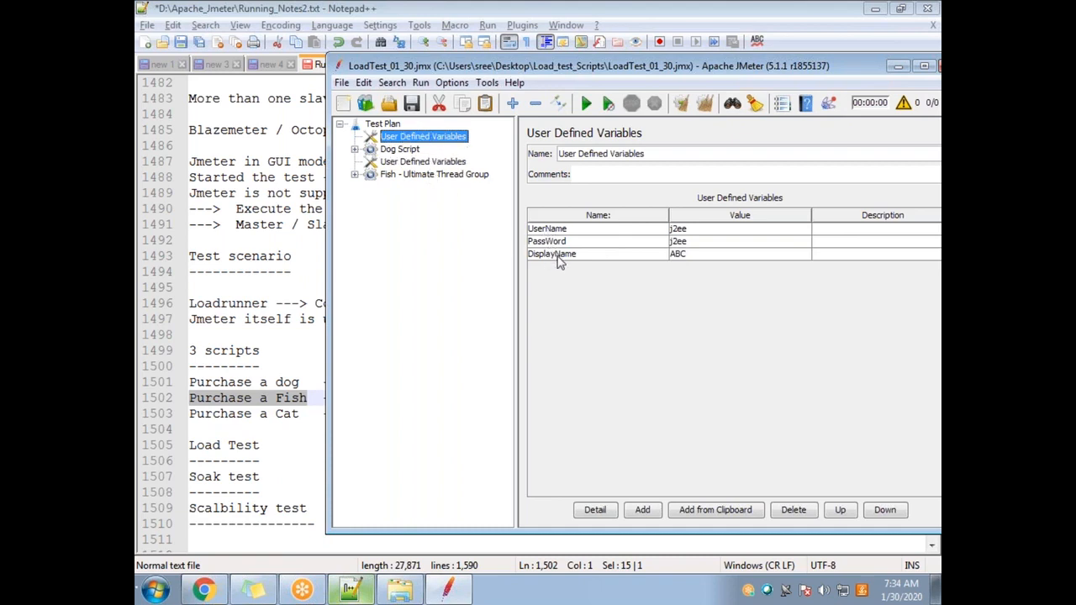
left_click(433, 161)
left_click(438, 138)
left_click(436, 161)
left_click(437, 139)
left_click(438, 160)
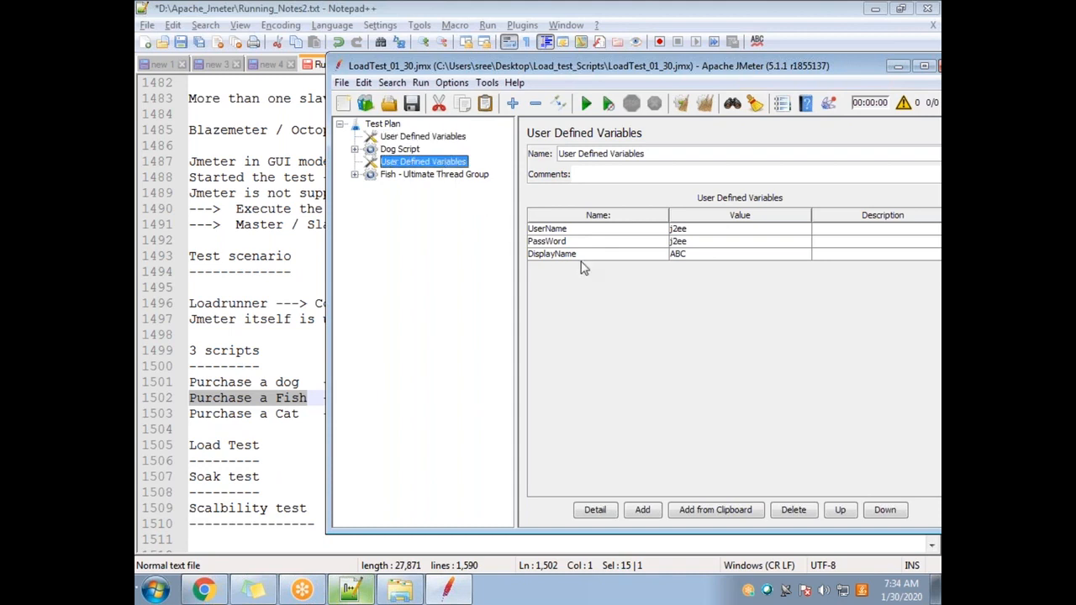
key("Delete")
left_click(615, 322)
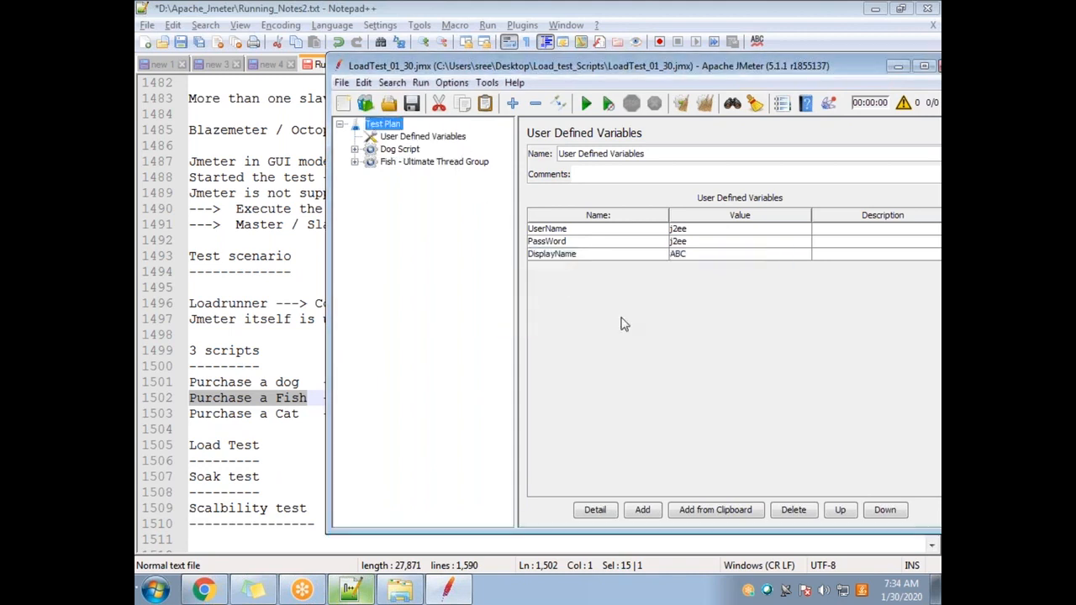
Merge cats.jmx from the Load_test_Scripts folder into the test plan
left_click(399, 151)
left_click(391, 162)
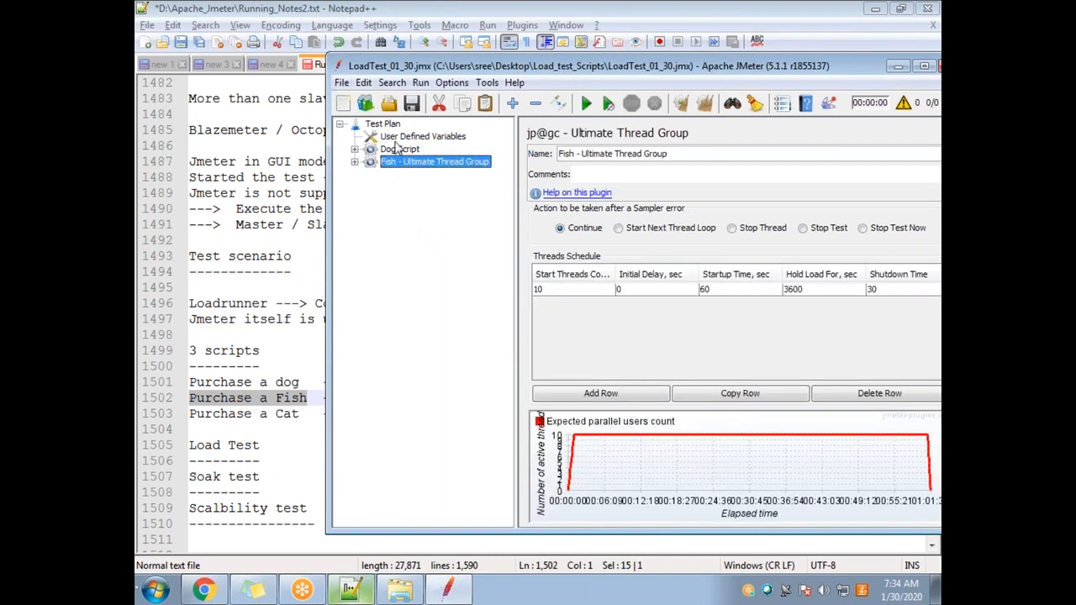
right_click(393, 120)
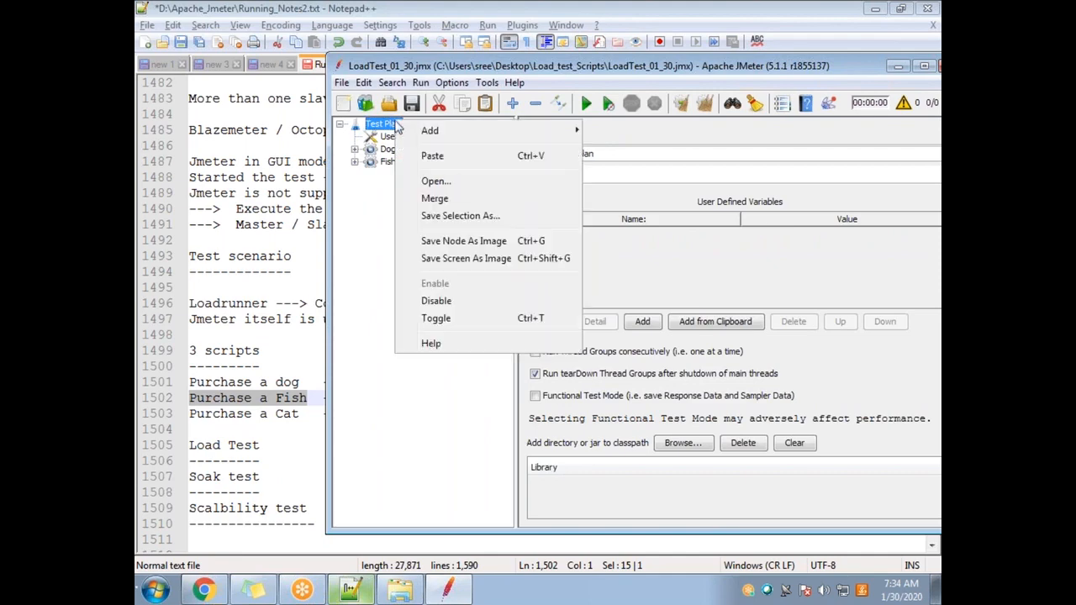
left_click(468, 199)
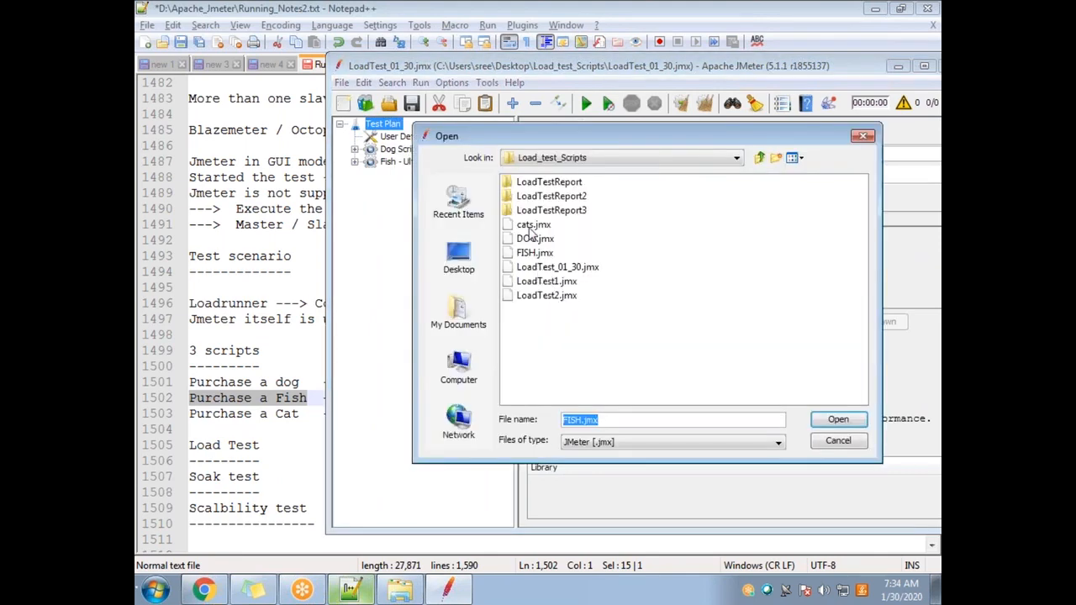
left_click(530, 226)
double_click(531, 225)
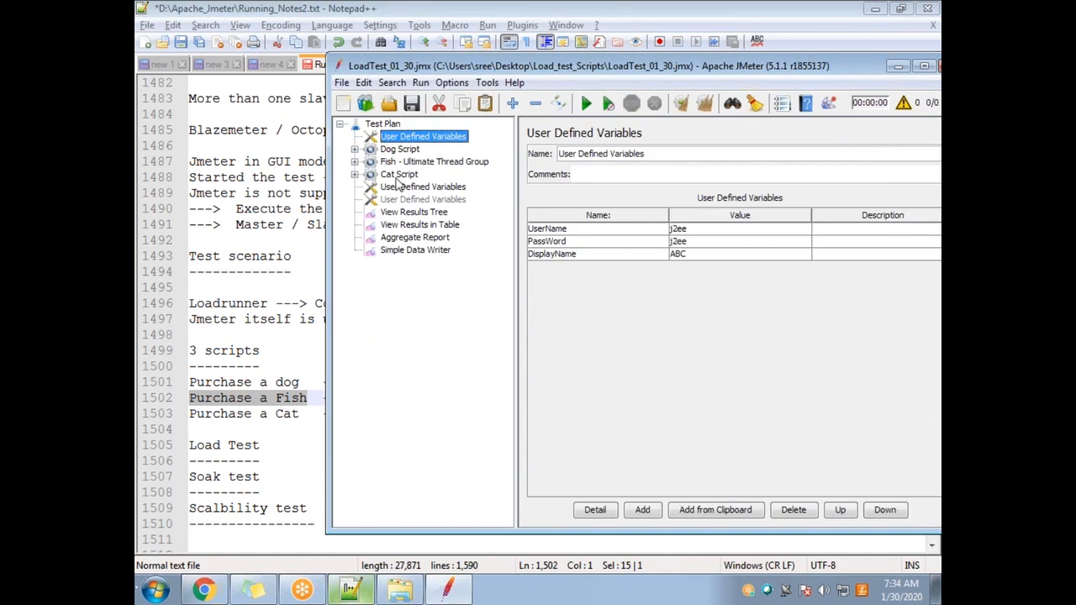
Remove both User Defined Variables elements and the four listeners below Cat Script from the test plan
left_click(418, 187)
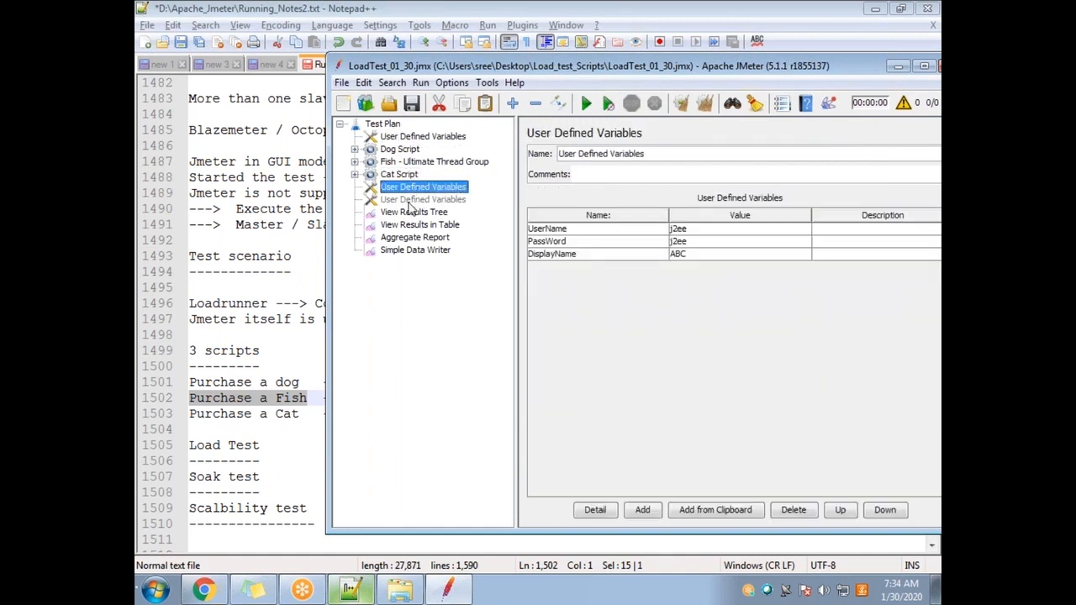
left_click(415, 252)
left_click(402, 189)
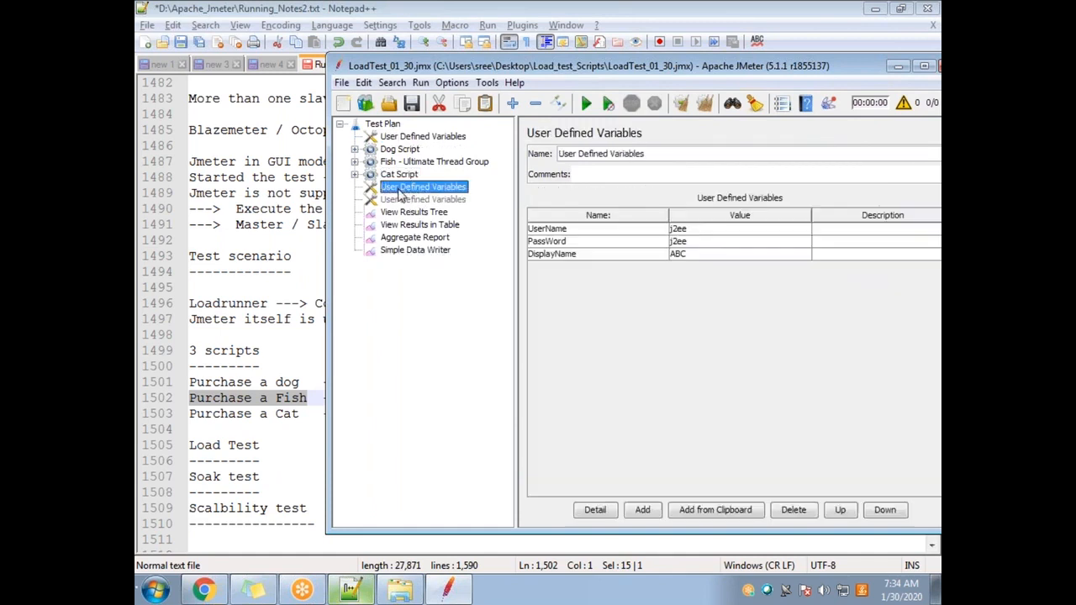
left_click(415, 252, "shift")
key("Delete")
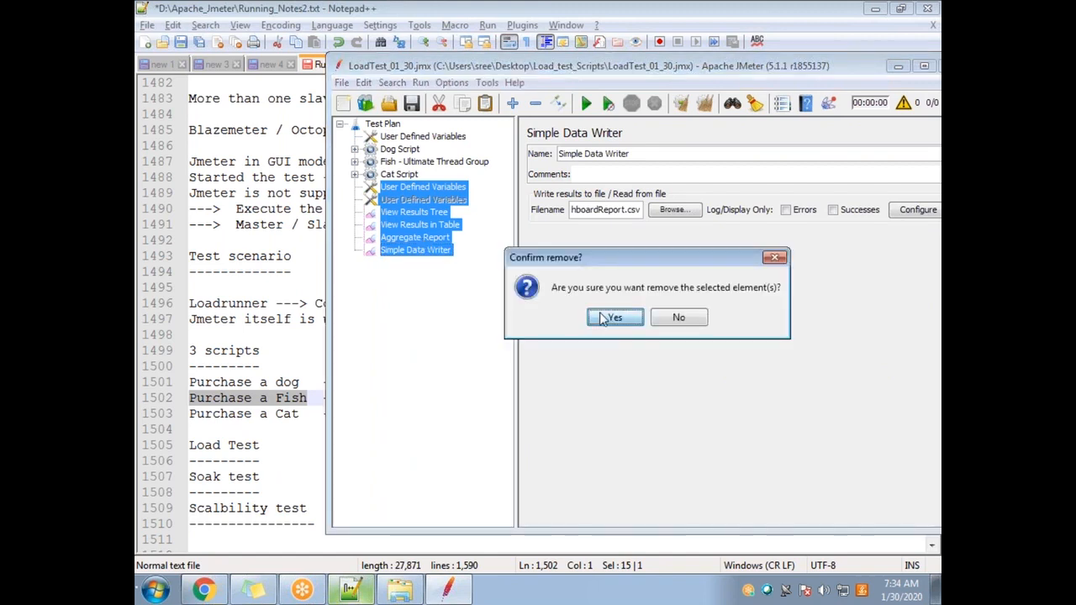
key("Return")
Examine the shared User Defined Variables and compare the thread group types of the dog, fish and cat scripts
left_click(412, 137)
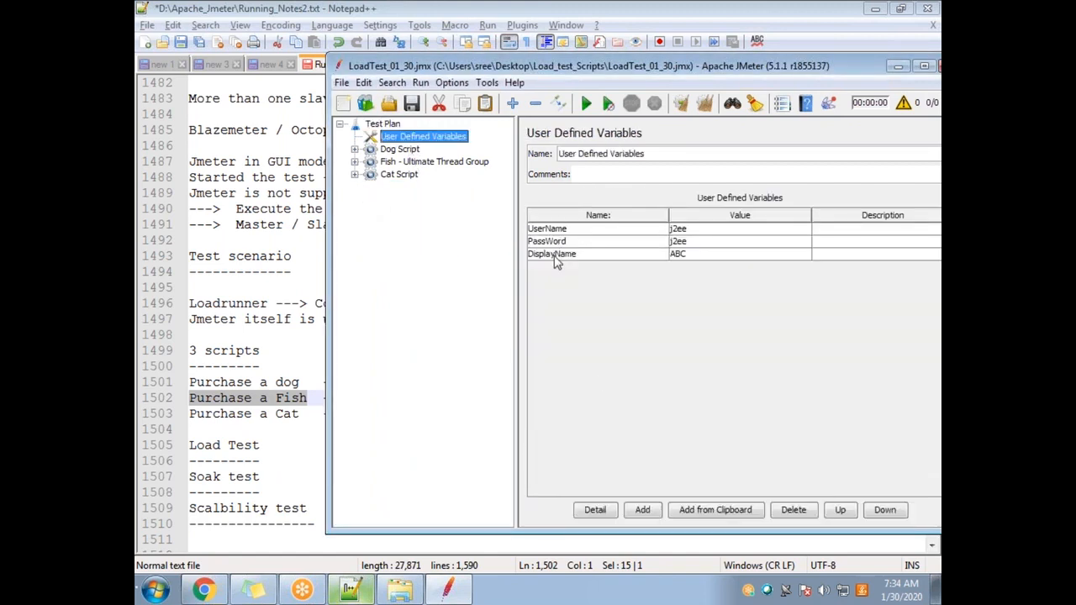
left_click(395, 151)
left_click(392, 162)
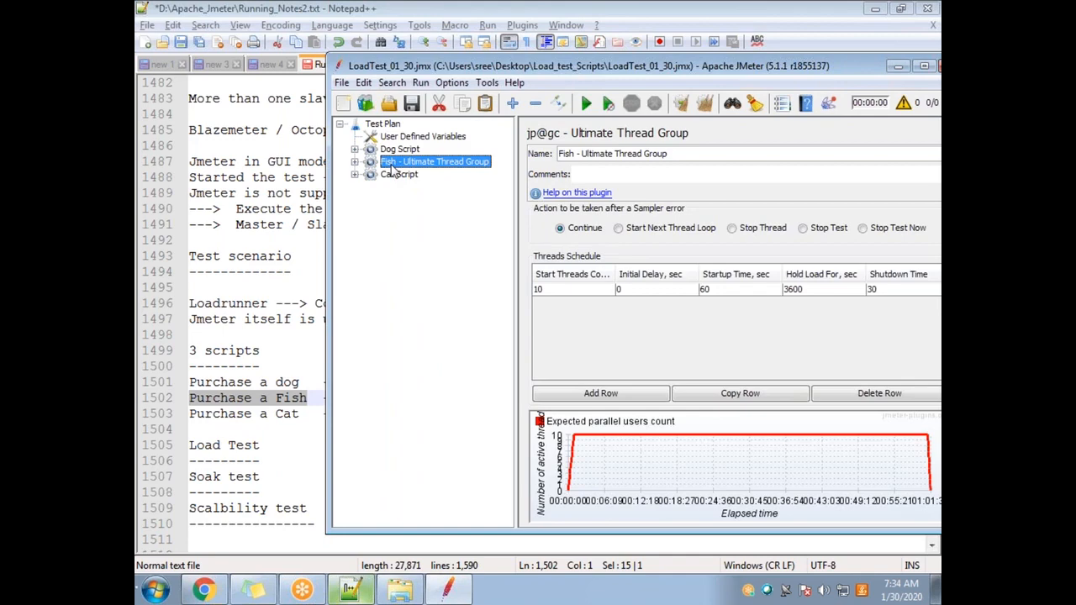
left_click(400, 177)
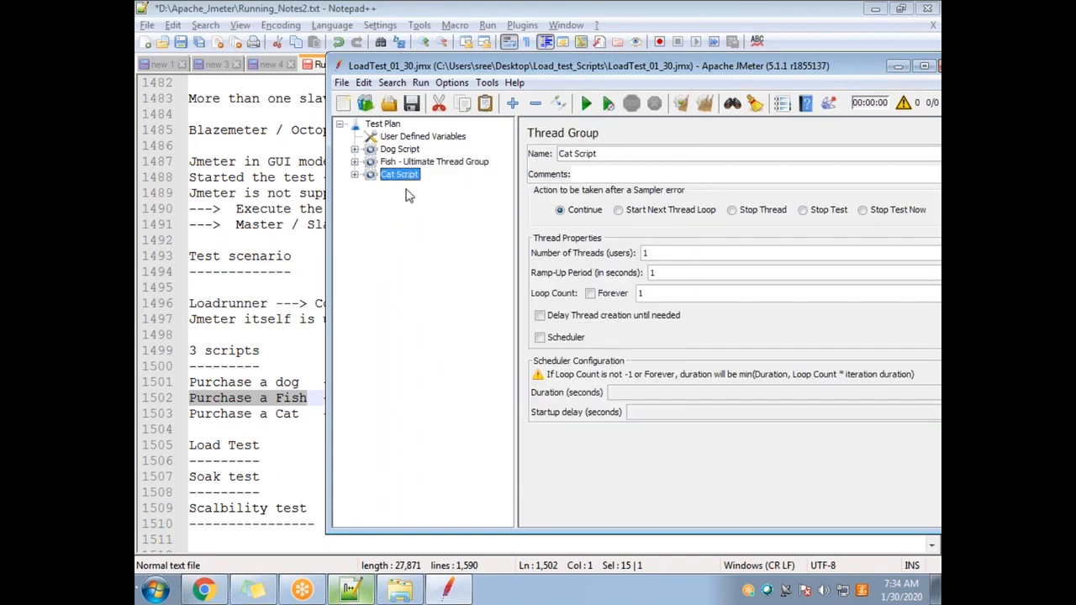
left_click(386, 164)
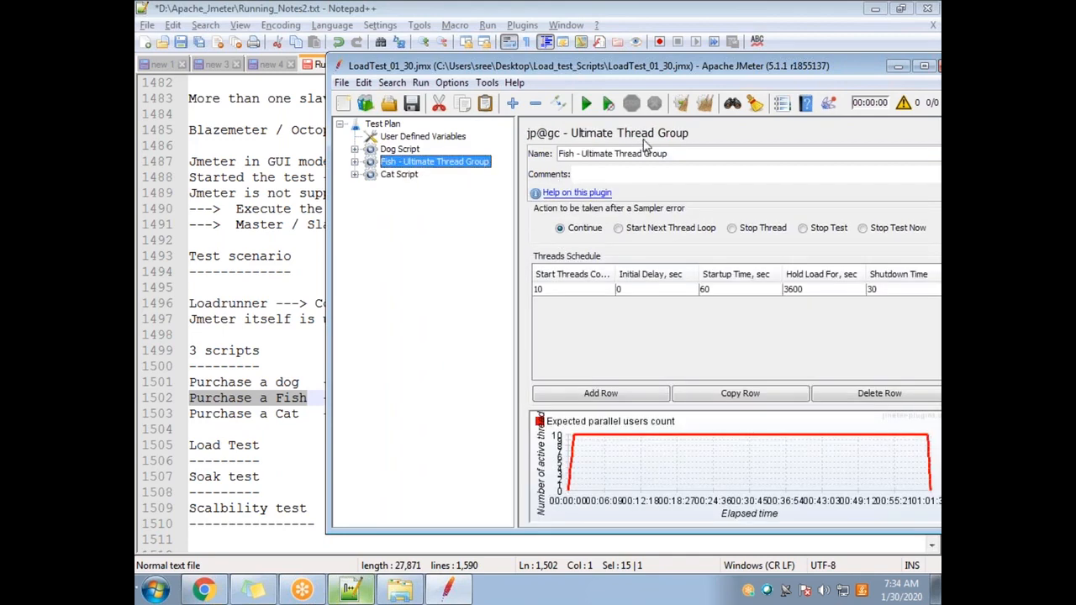
left_click(415, 151)
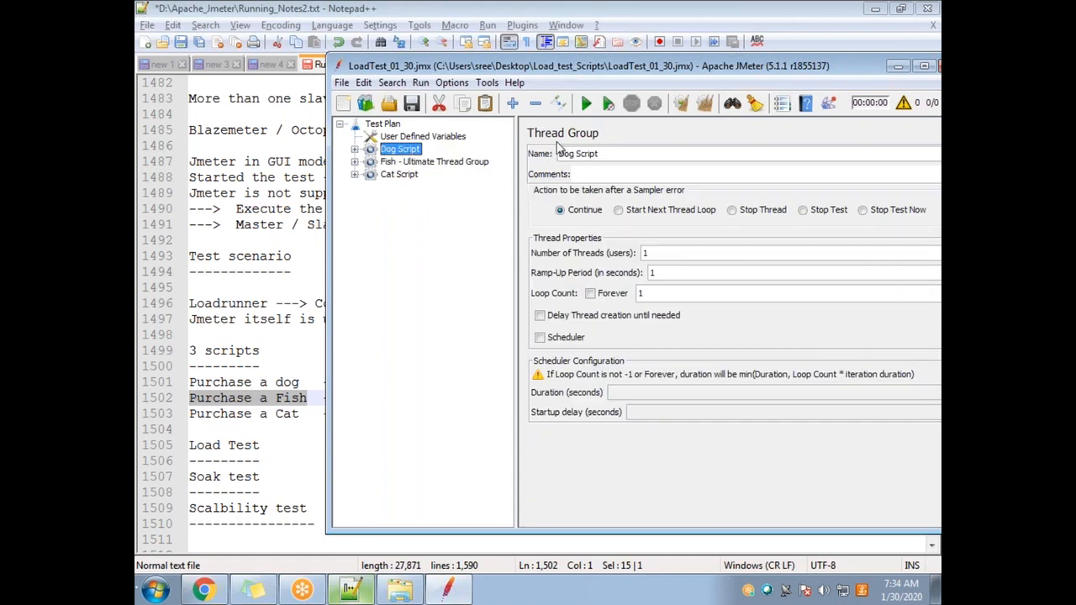
left_click(409, 176)
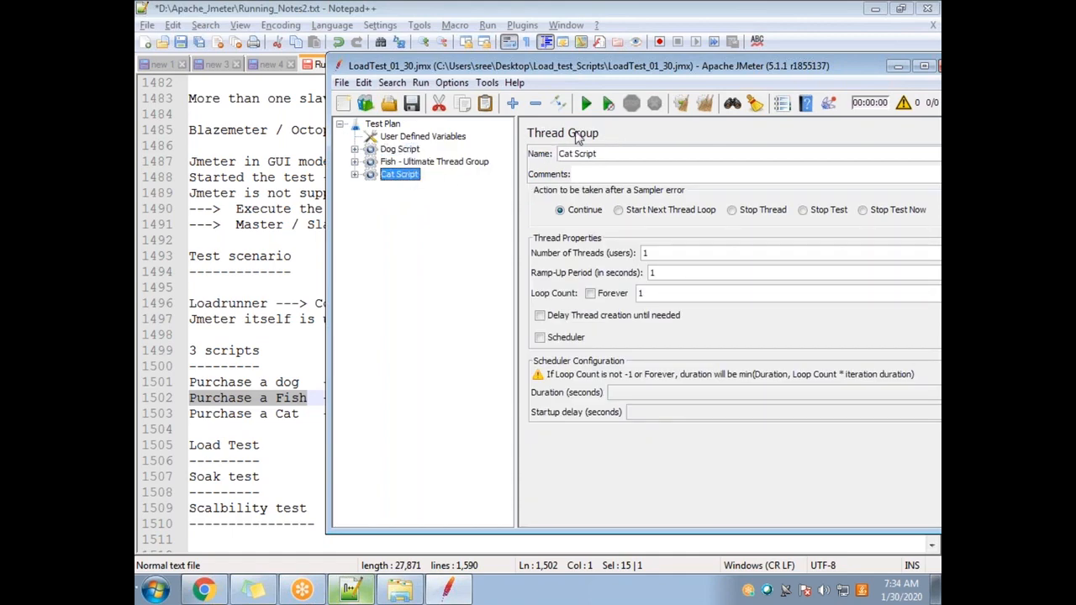
left_click(399, 163)
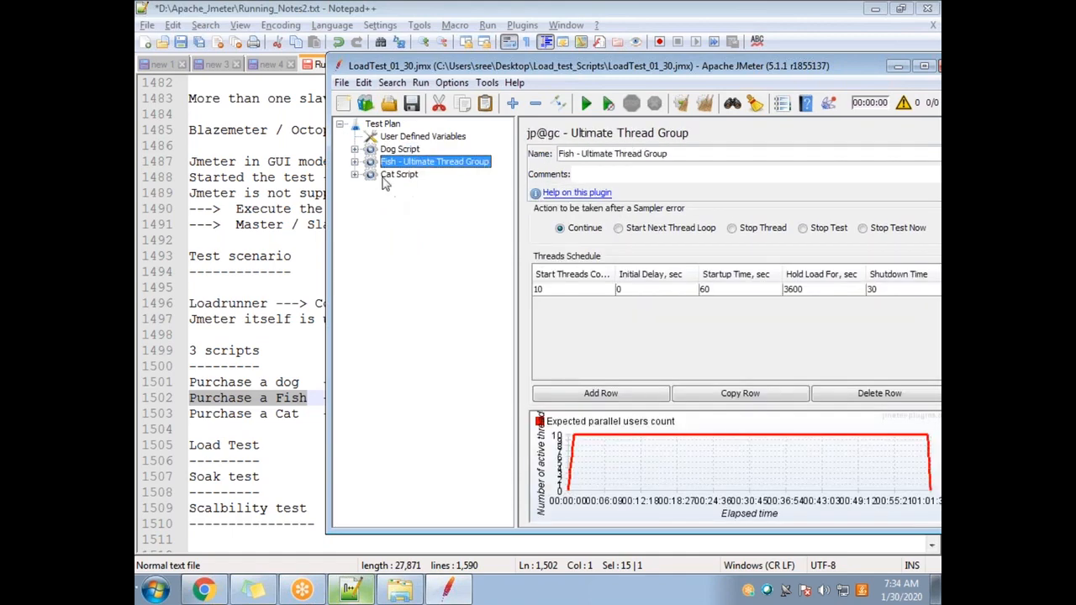
Add a standard Thread Group to the test plan and place it between Dog Script and Fish - Ultimate Thread Group
right_click(383, 124)
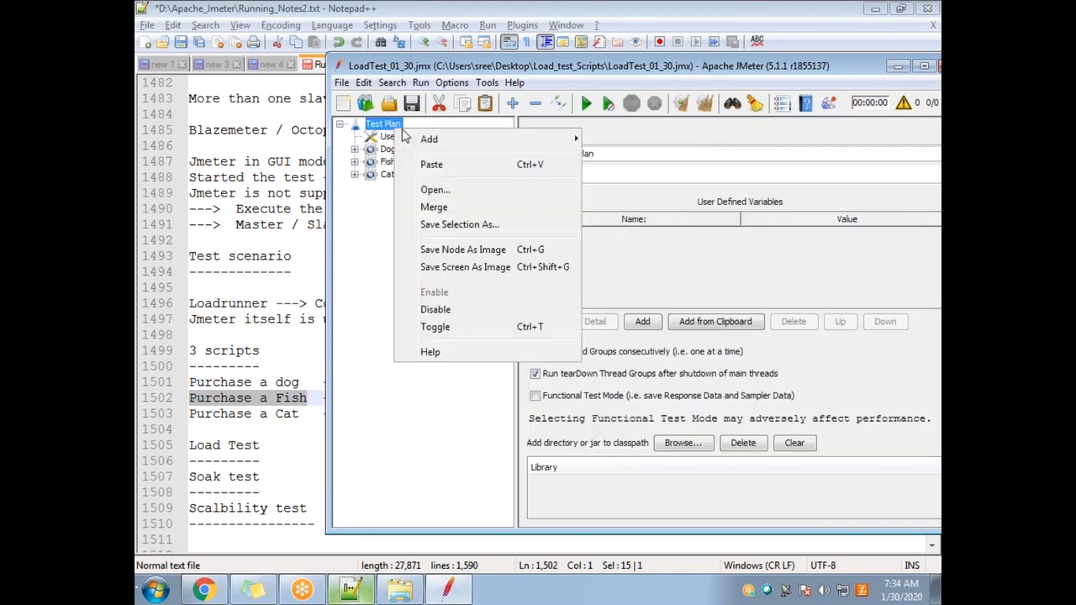
mouse_move(454, 140)
mouse_move(639, 140)
left_click(736, 141)
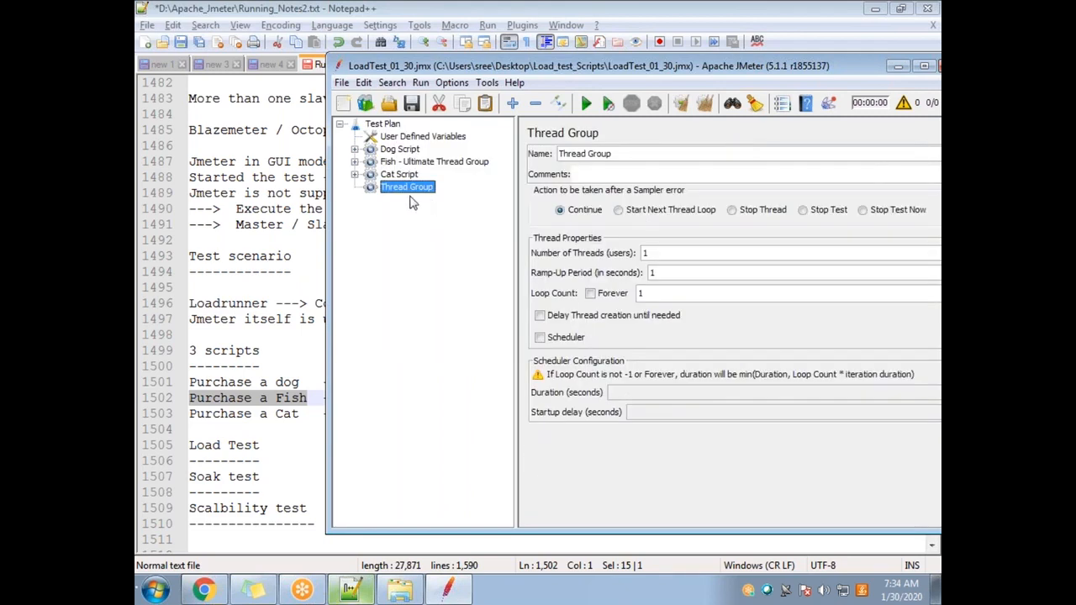
left_click_drag(412, 191, 421, 161)
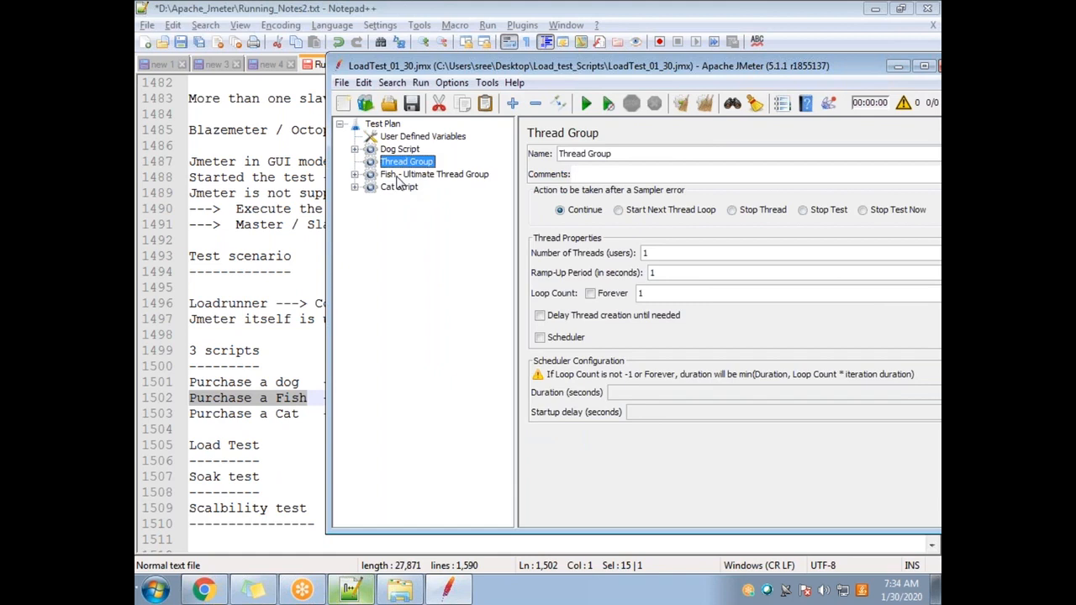
Move JPetStore_Simple Controller, HTTP Cache Manager and HTTP Cookie Manager from Fish - Ultimate Thread Group into the new Thread Group
left_click(405, 175)
left_click(355, 175)
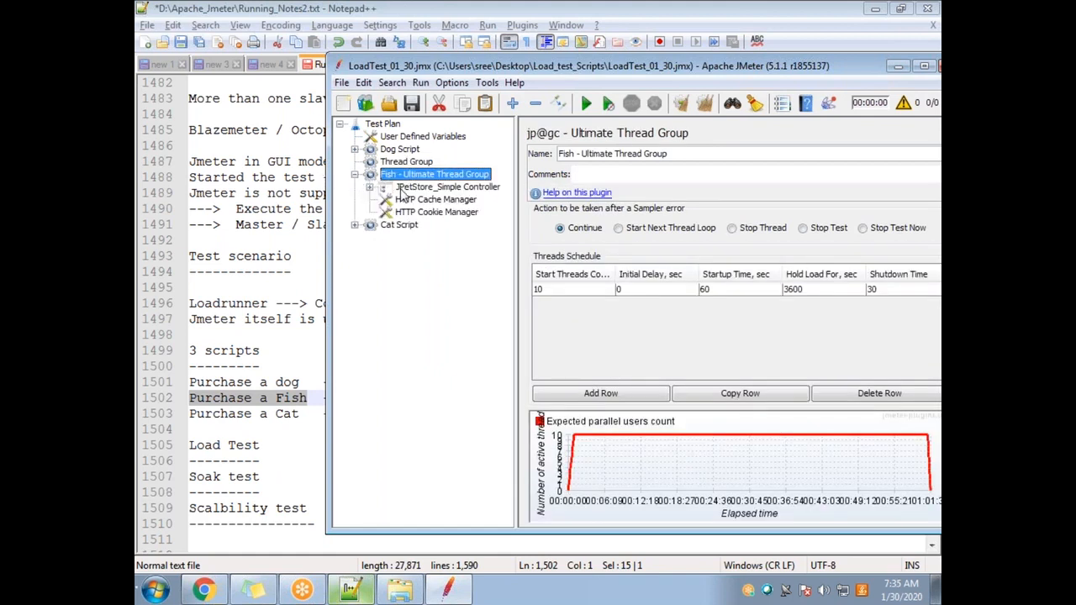
left_click(405, 187)
left_click(414, 212, "shift")
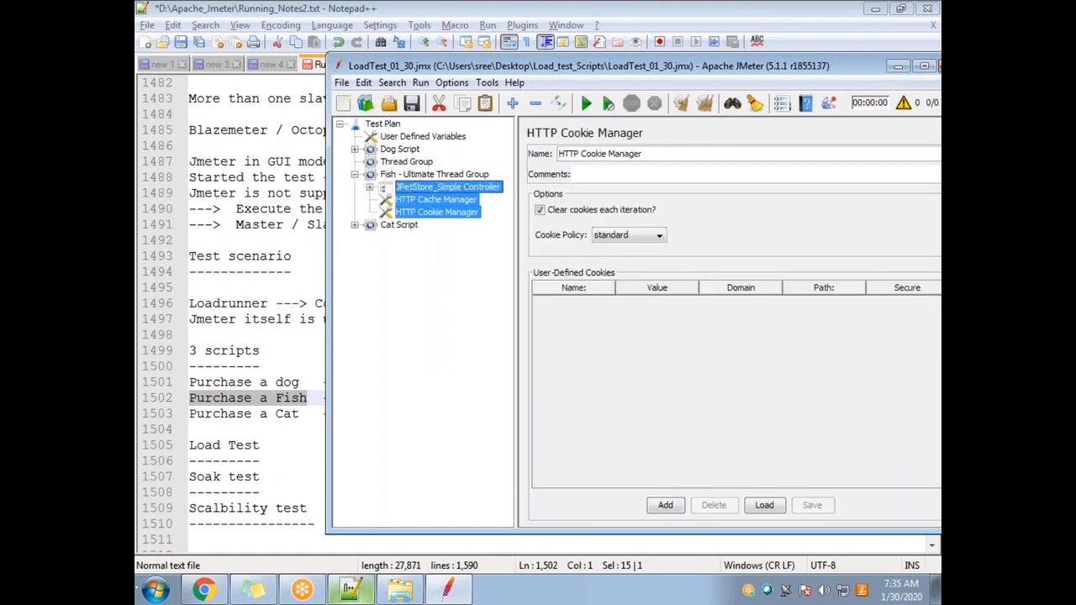
left_click_drag(412, 194, 412, 167)
left_click(422, 200)
left_click(421, 212, "shift")
Remove the emptied Fish - Ultimate Thread Group from the test plan
left_click(409, 214)
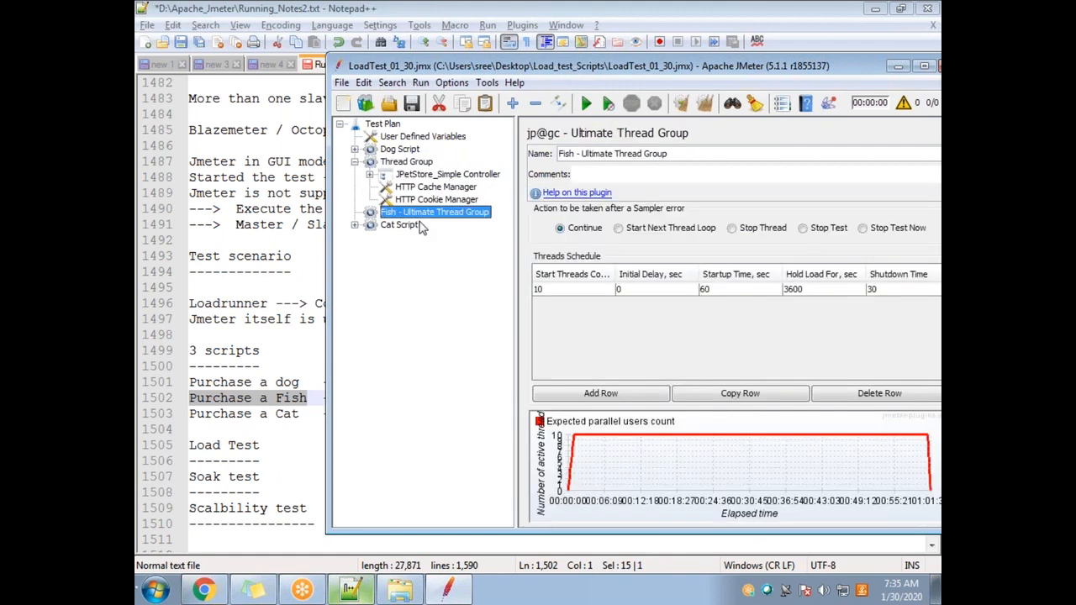
key("Delete")
key("Return")
Rename the new Thread Group to "Fish Script", collapse it and check the dog, fish and cat thread groups
left_click(409, 162)
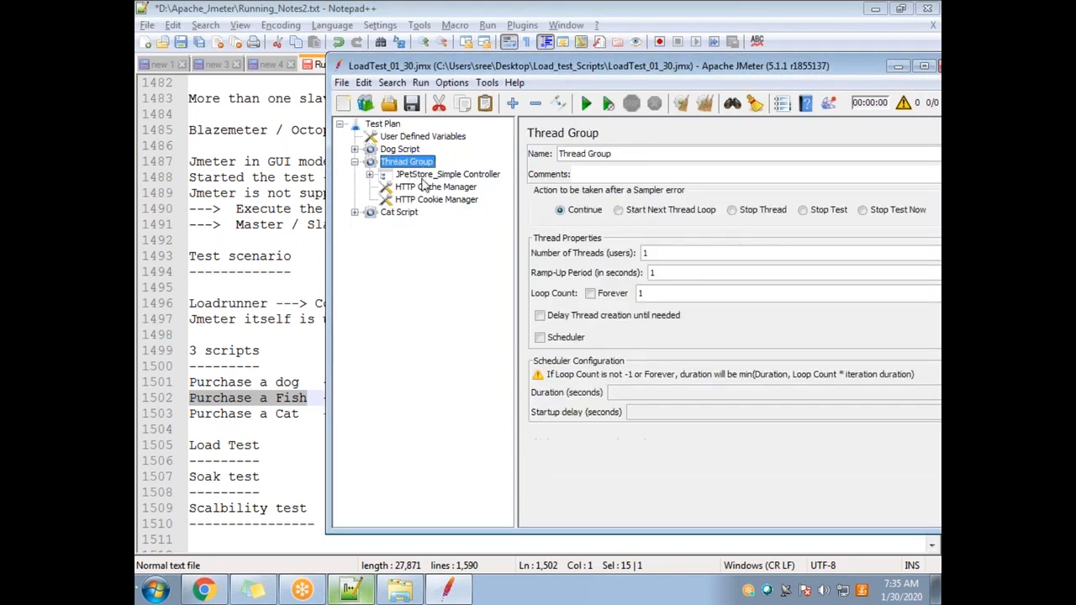
left_click_drag(629, 153, 555, 153)
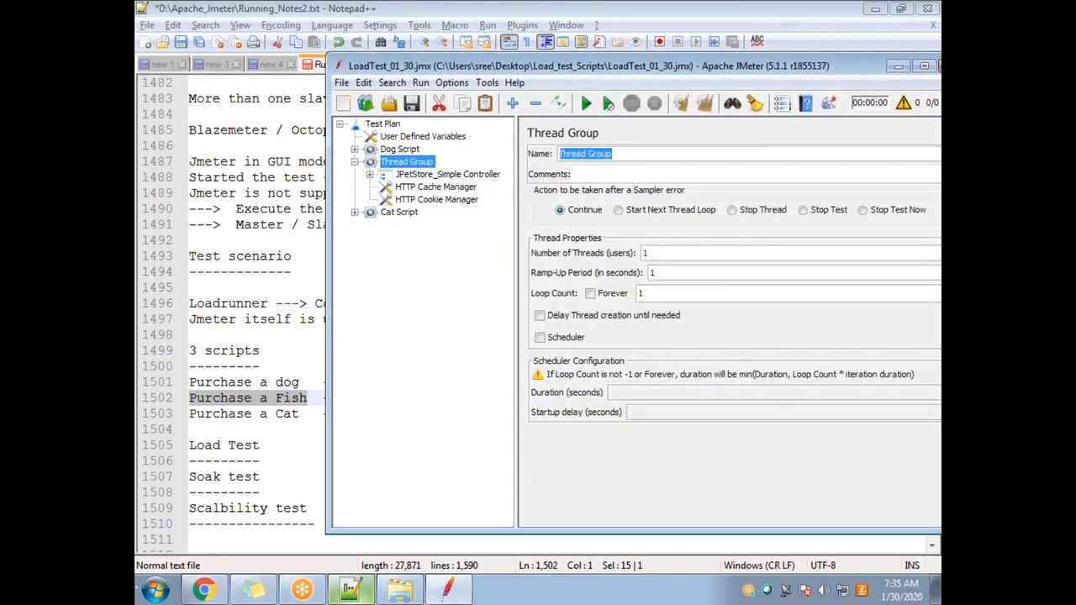
type("Fish Script")
left_click(400, 212)
left_click(400, 163)
left_click(355, 161)
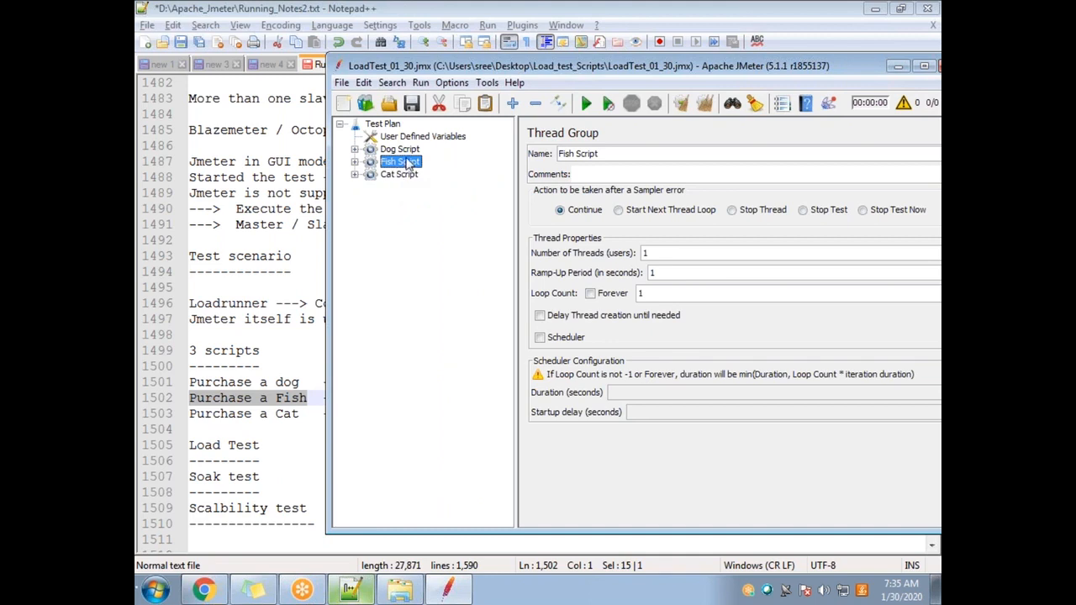
left_click(390, 151)
left_click(392, 163)
left_click(391, 179)
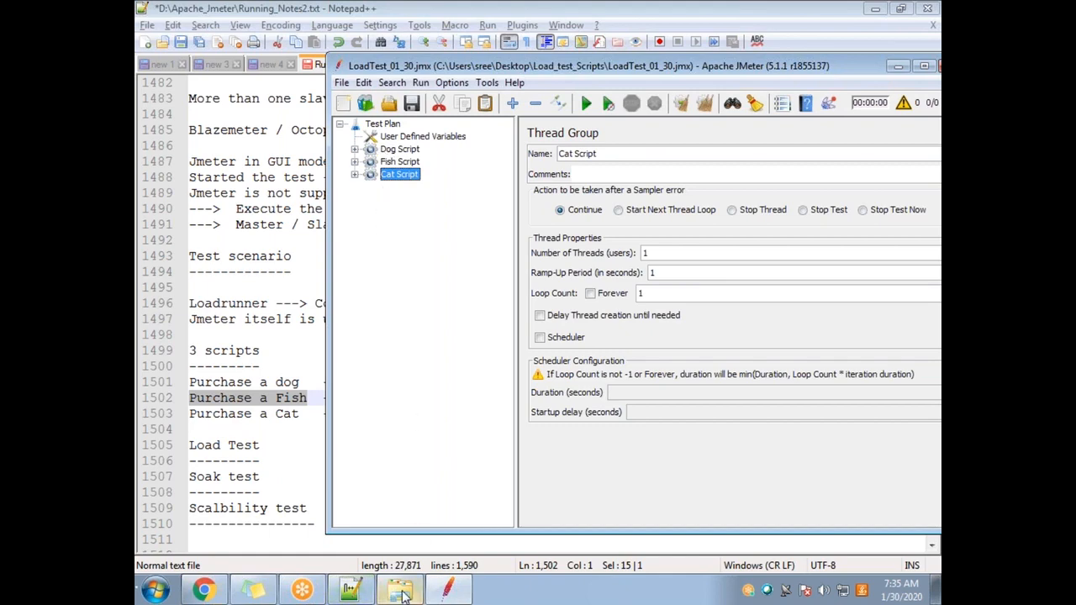
Switch to Windows Explorer, open the Load_test_Scripts folder and select cats.jmx, DOG.jmx and FISH.jmx
left_click(400, 590)
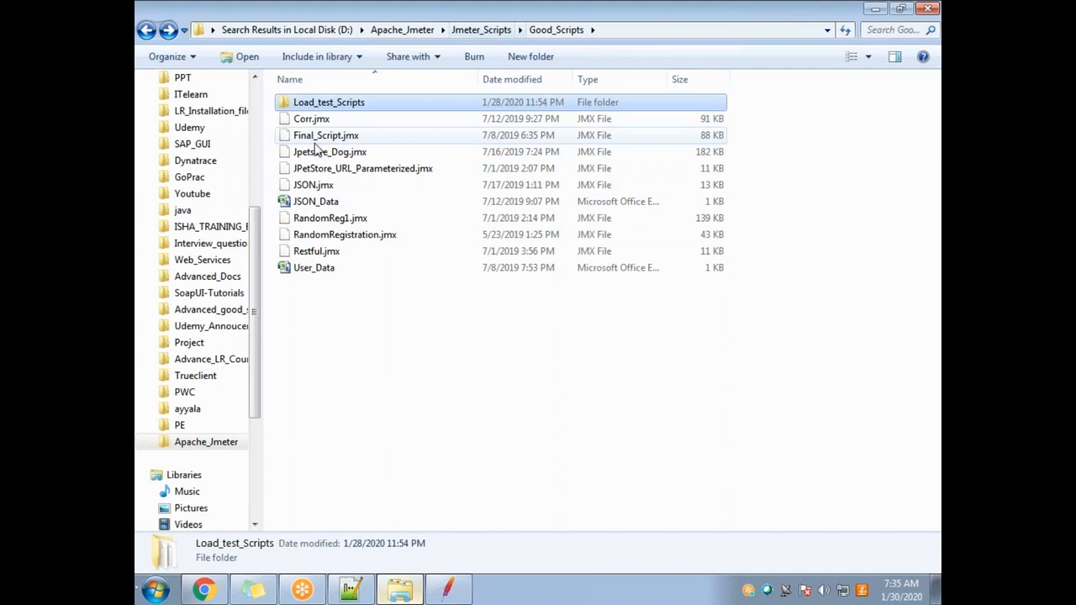
double_click(309, 104)
left_click(312, 152)
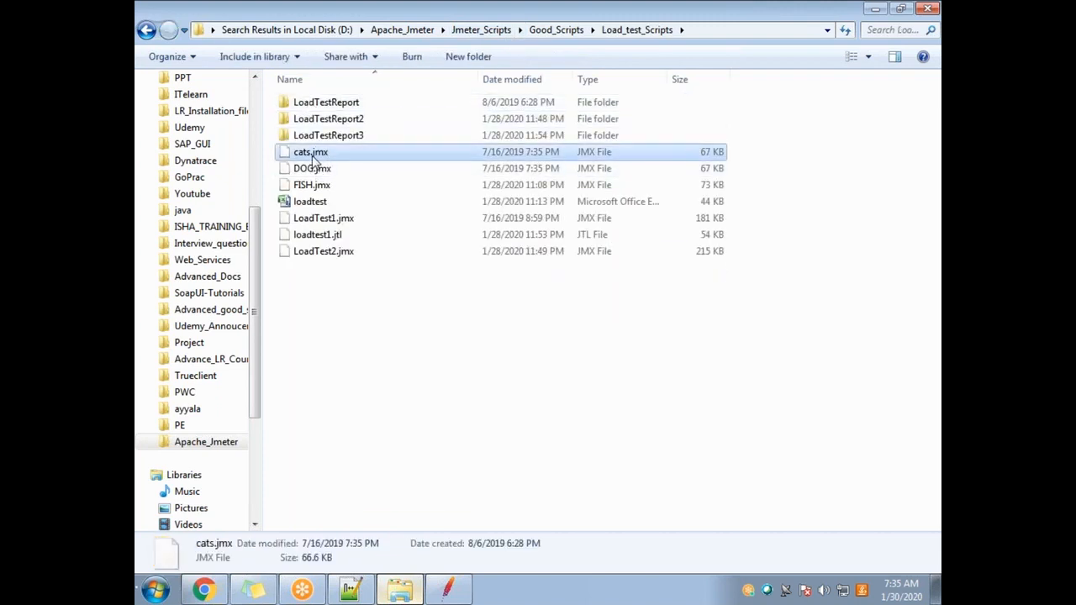
left_click(313, 171, "ctrl")
left_click(312, 187, "ctrl")
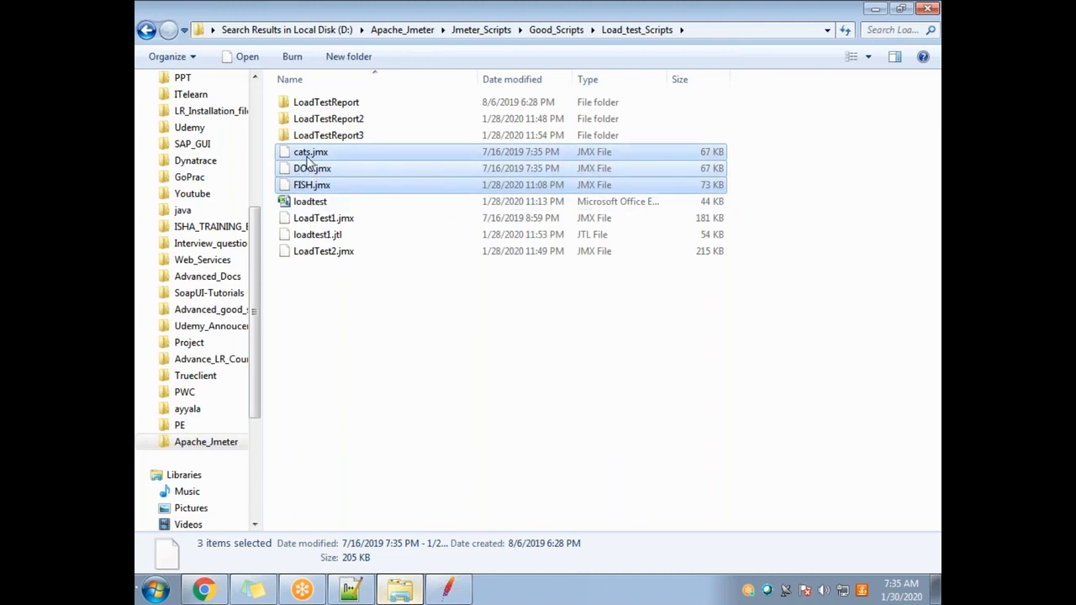
Minimise Windows Explorer, open Paint and add the text "load test" to the upper part of the blank canvas
left_click(874, 9)
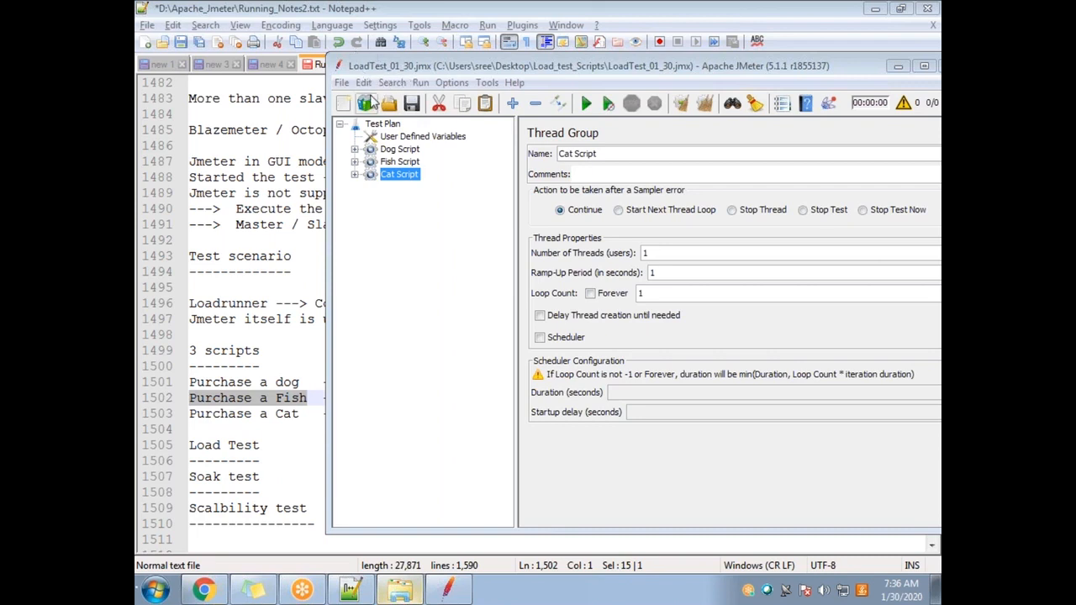
mouse_move(449, 589)
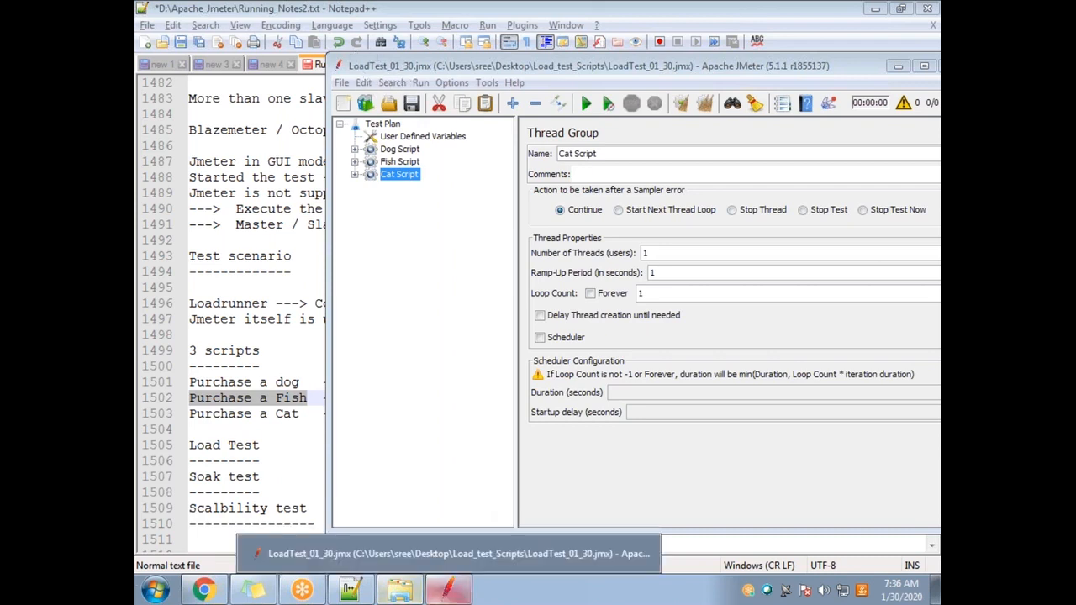
left_click(155, 590)
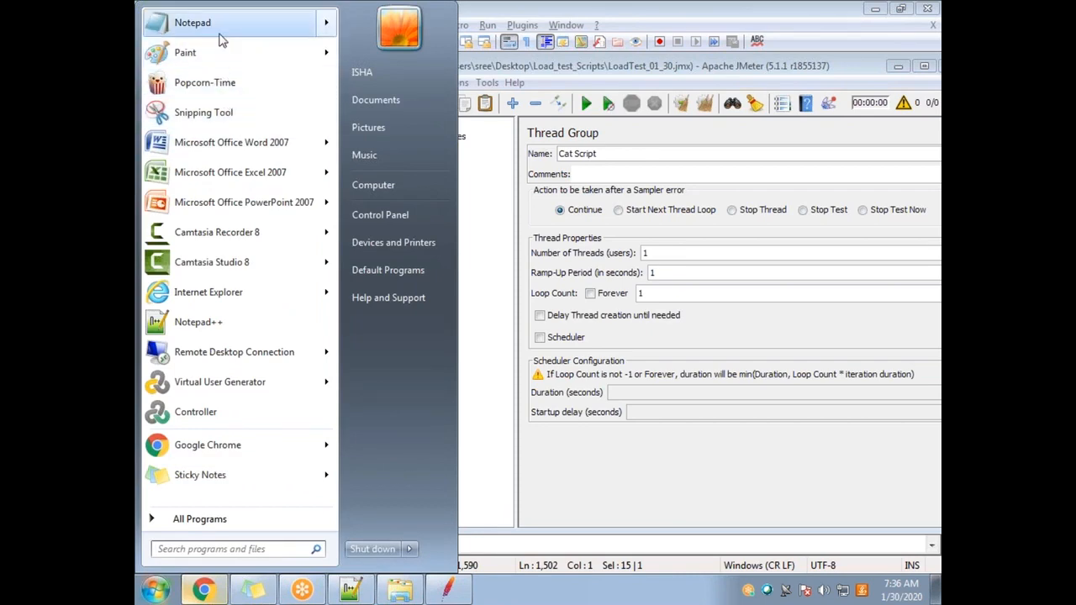
left_click(237, 58)
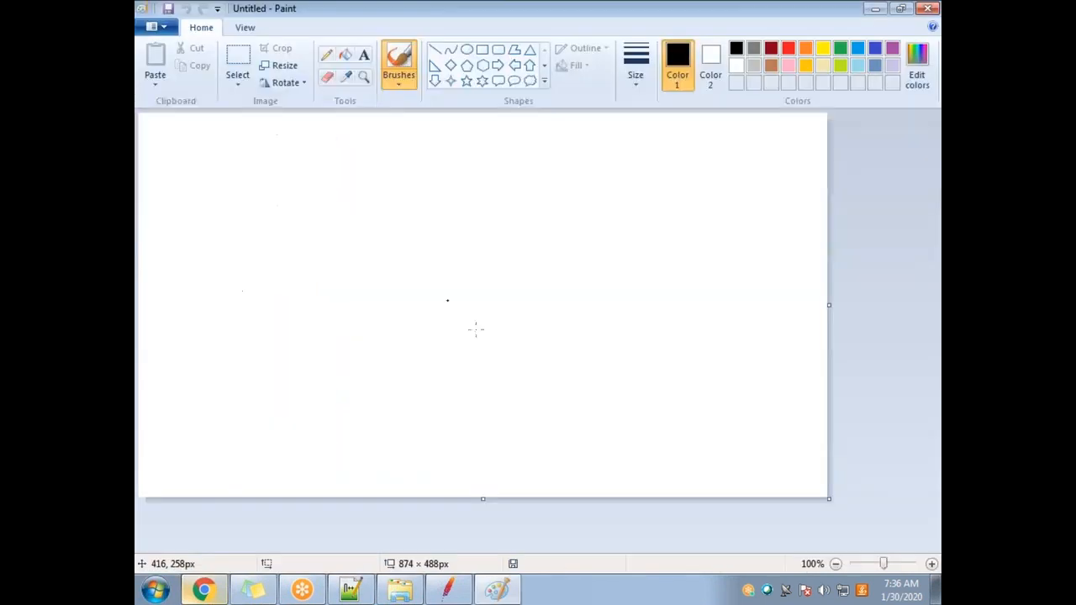
left_click(365, 54)
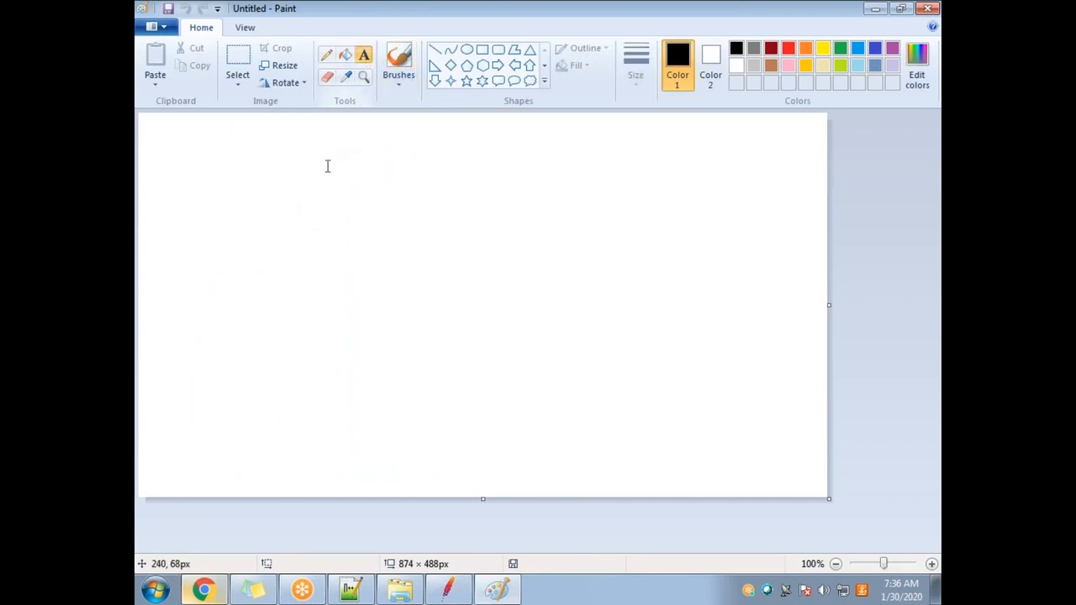
left_click(307, 162)
type("load test -")
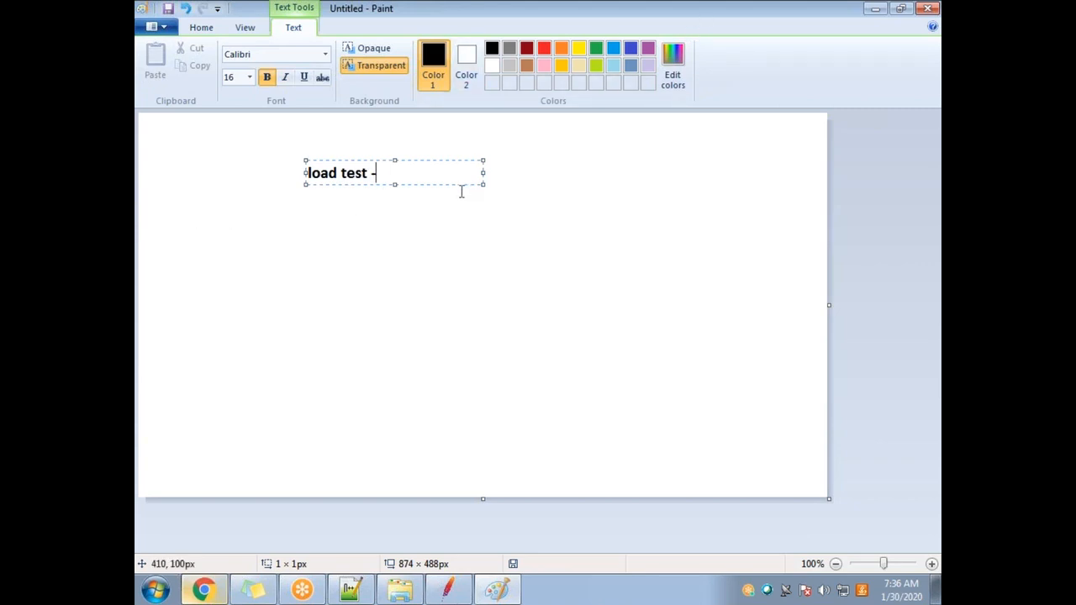
key("BackSpace")
key("Return")
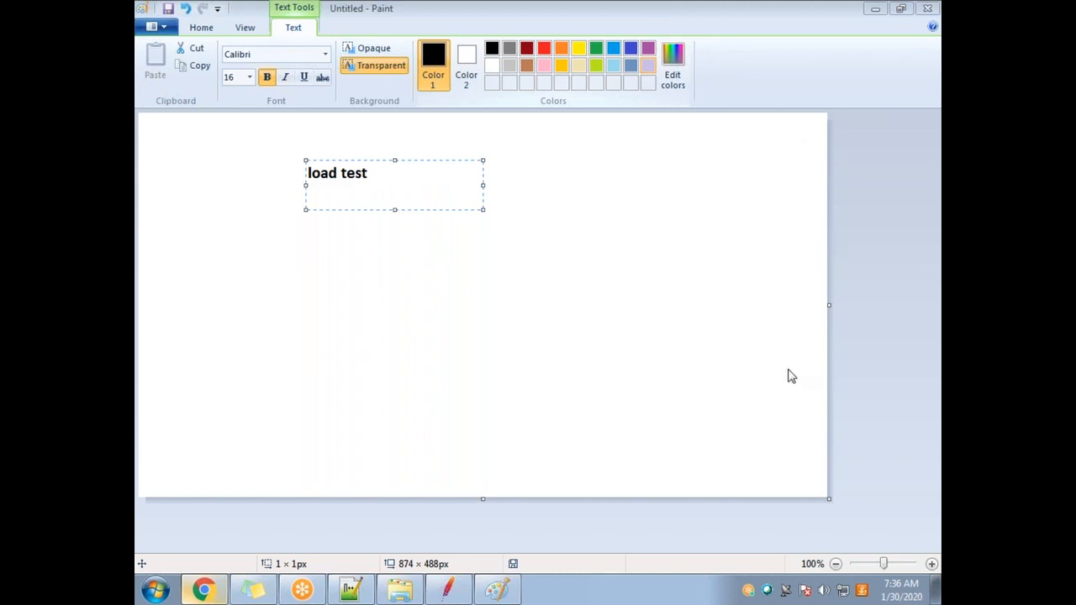
Add the lines "Steady state - 1 hr (2 hr)", "ramp up" and "ramp down" under the load test heading
left_click(347, 199)
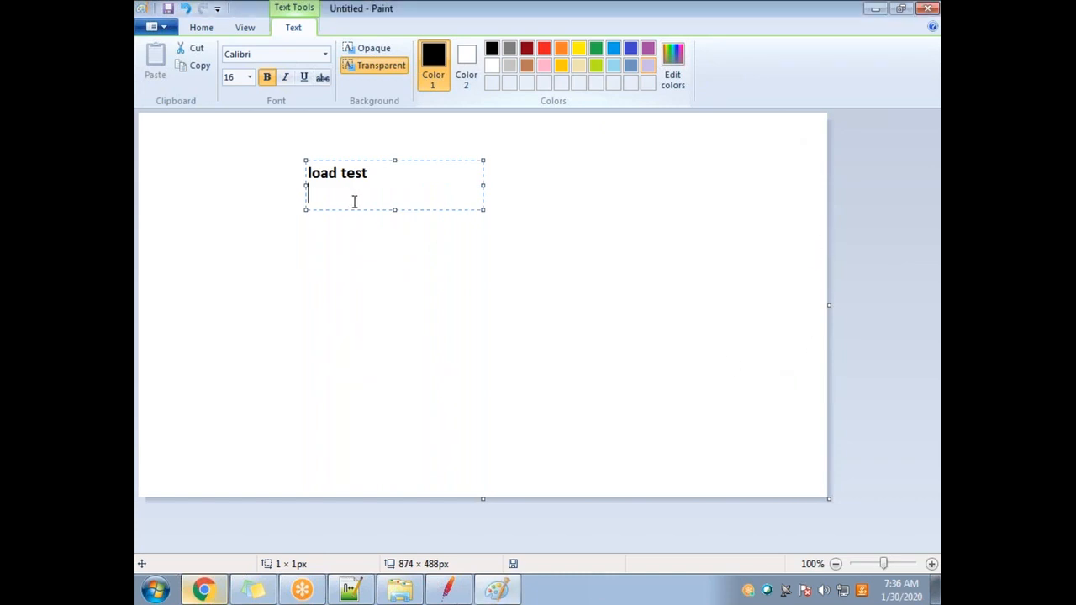
type("1 h")
type("Ste")
type("state - 1 hr ")
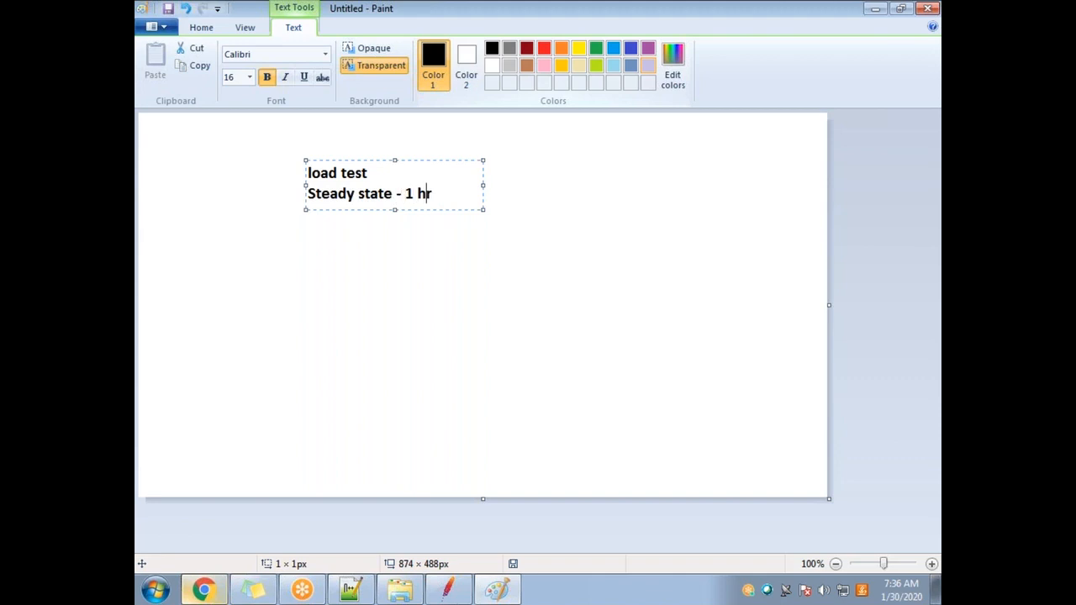
type("(2 hr)")
key("Return")
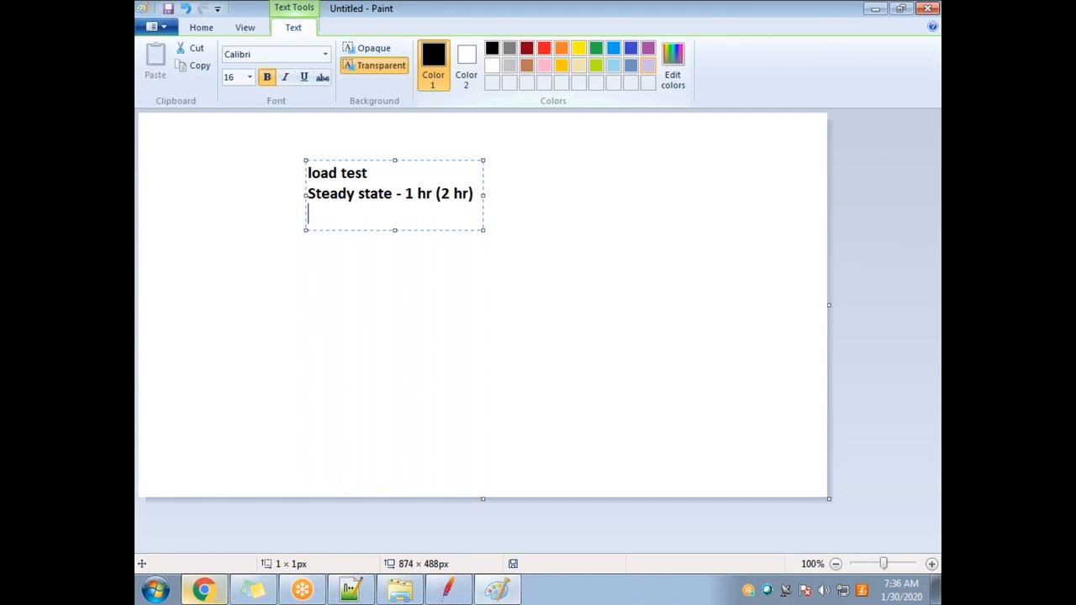
type("ramp up")
key("Return")
type("ramp down")
key("Return")
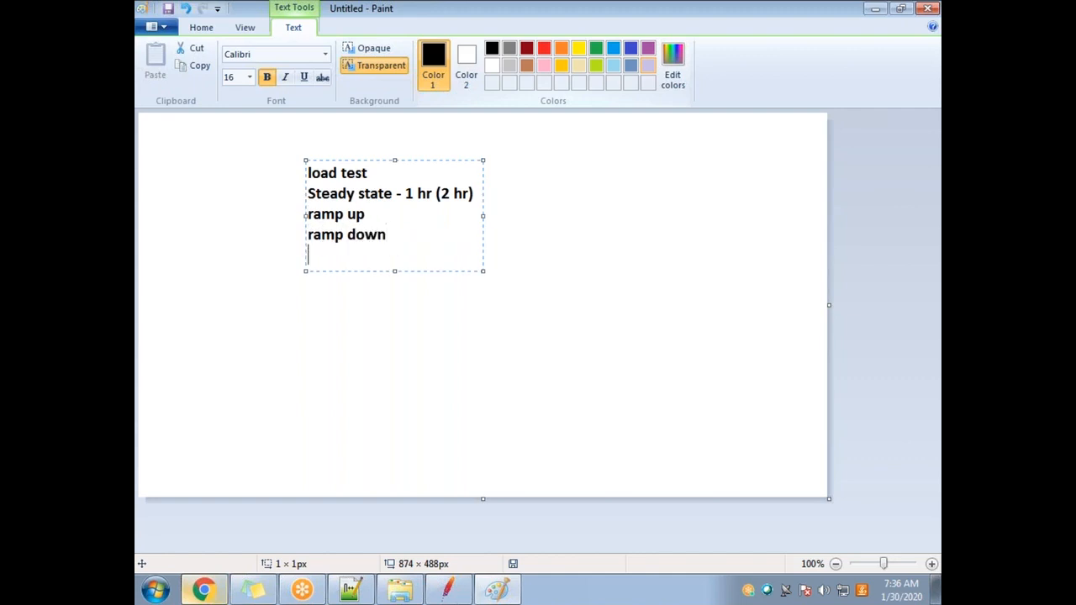
left_click(586, 338)
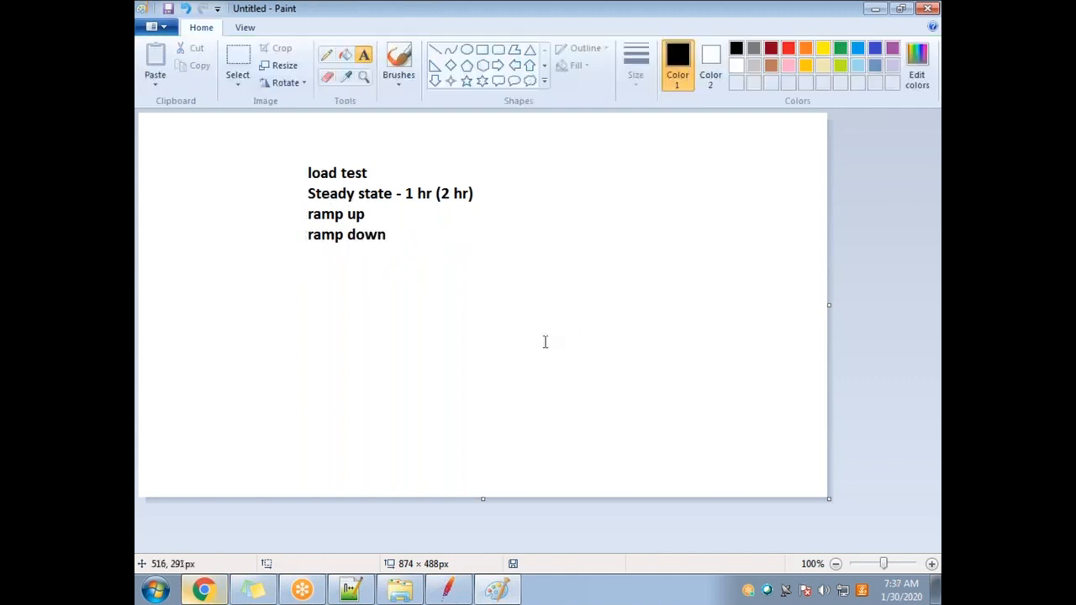
Draw graph axes below the text with a vertical line about 184 px long crossed by a horizontal line about 275 px long
left_click(434, 49)
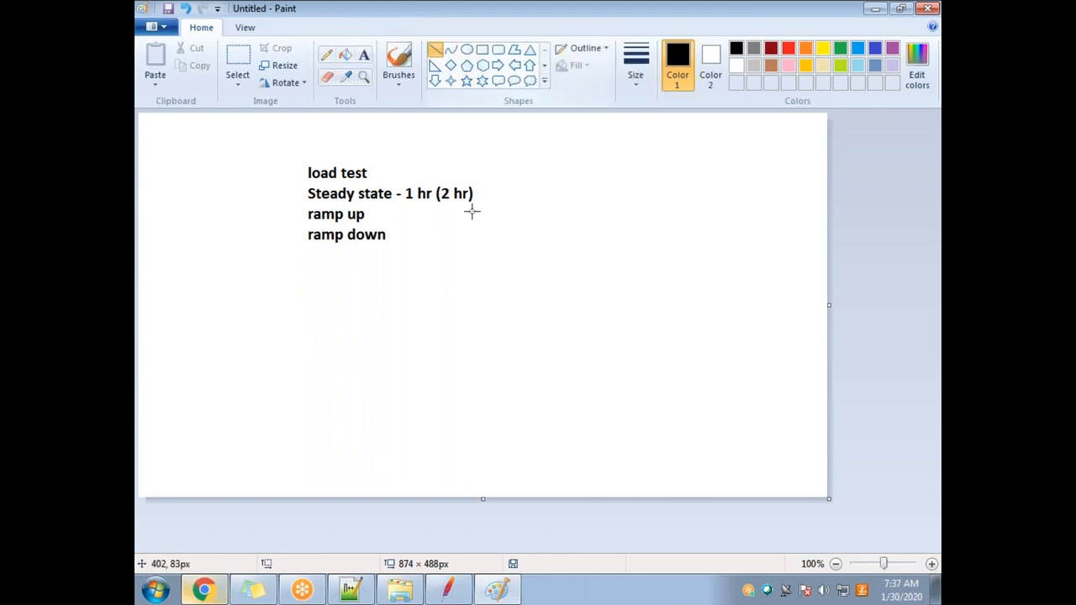
left_click_drag(387, 287, 387, 434)
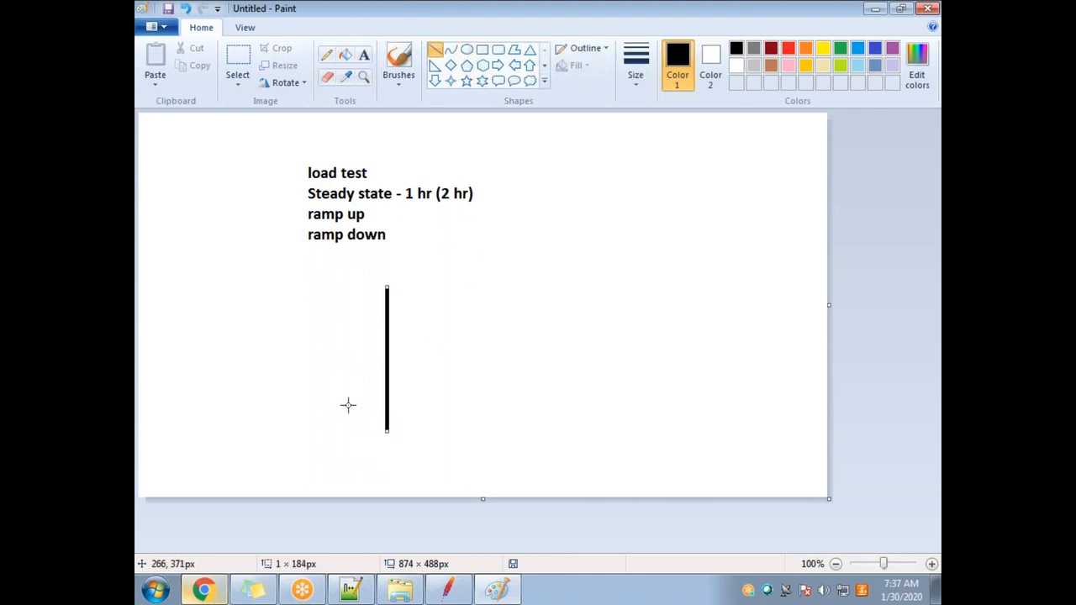
left_click(343, 353)
left_click_drag(350, 404, 568, 406)
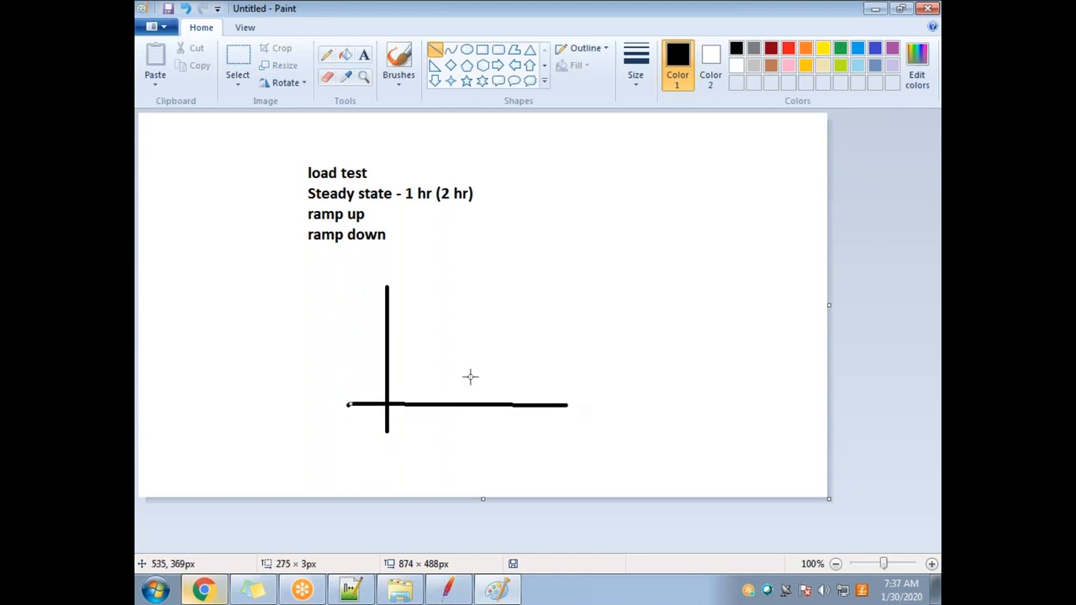
Label the horizontal axis "Elapased time - 1 hr" just below the line
left_click(365, 63)
left_click(411, 406)
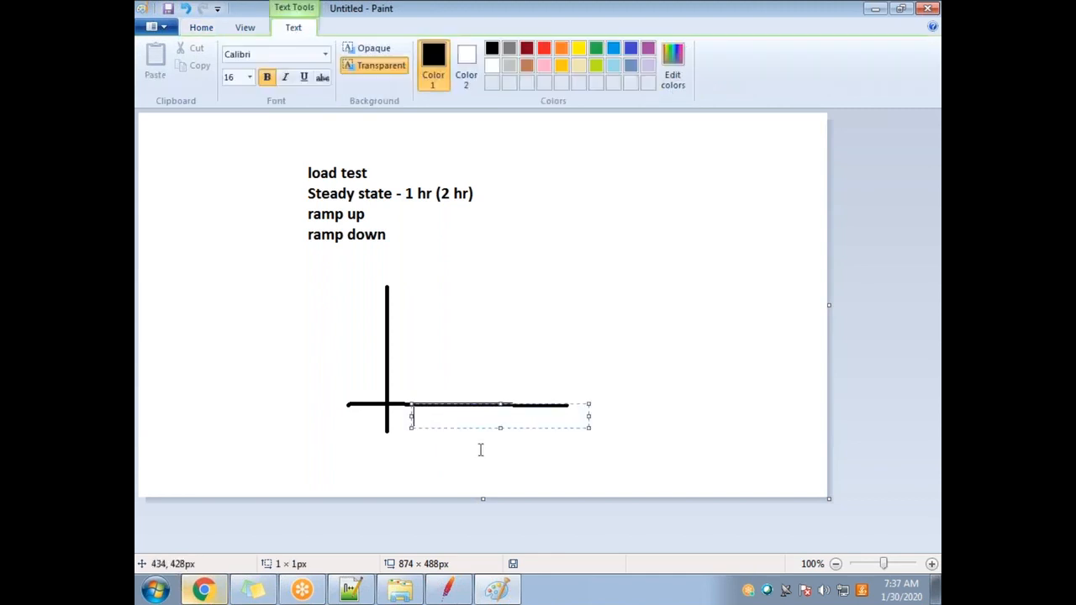
type("Elaps")
key("BackSpace")
type("apsed time - i h")
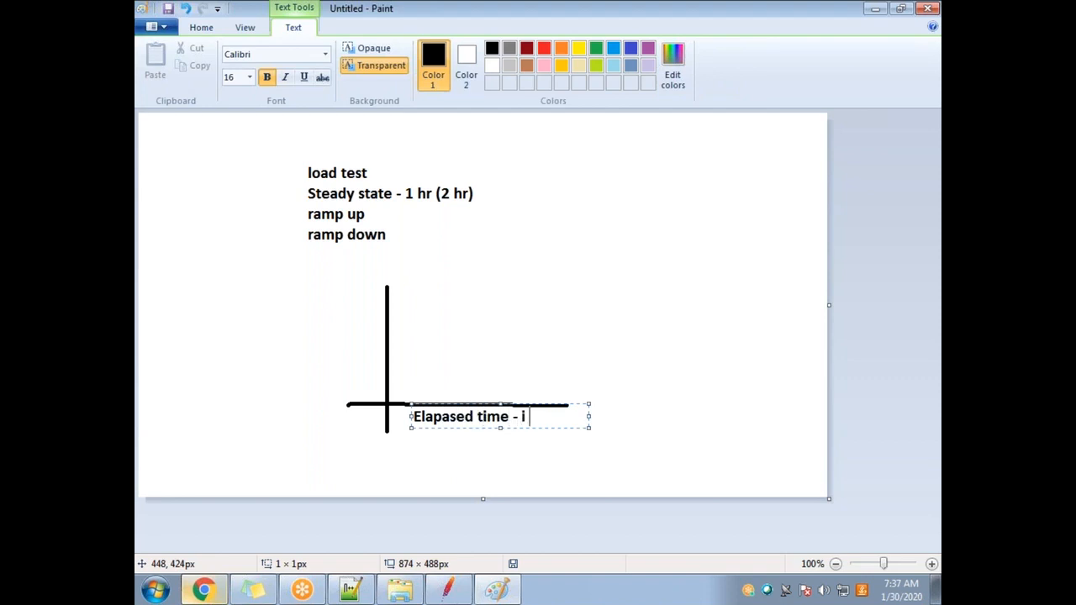
key("BackSpace")
key("BackSpace")
key("BackSpace")
type("1 hr")
Label the vertical axis "No Of vusers" beside the line
left_click(293, 343)
left_click(296, 336)
type("Nop Of vusers")
key("Left")
key("Left")
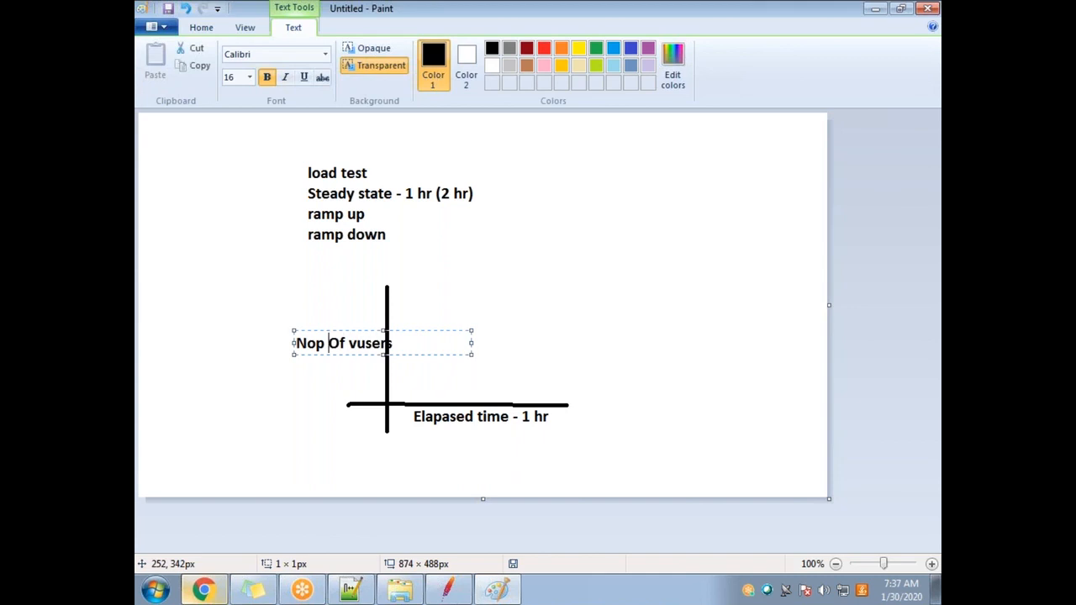
key("BackSpace")
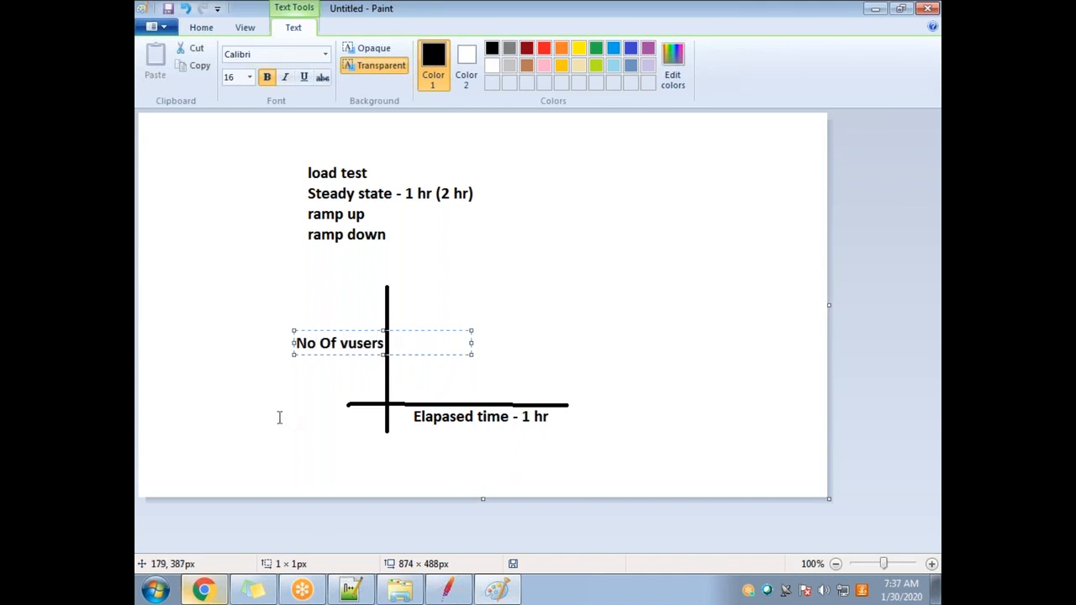
left_click(518, 429)
Switch to Notepad++ and highlight the user counts listed for the dog, fish and cat purchase scripts
key("alt+Tab")
key("alt+Tab")
left_click(350, 589)
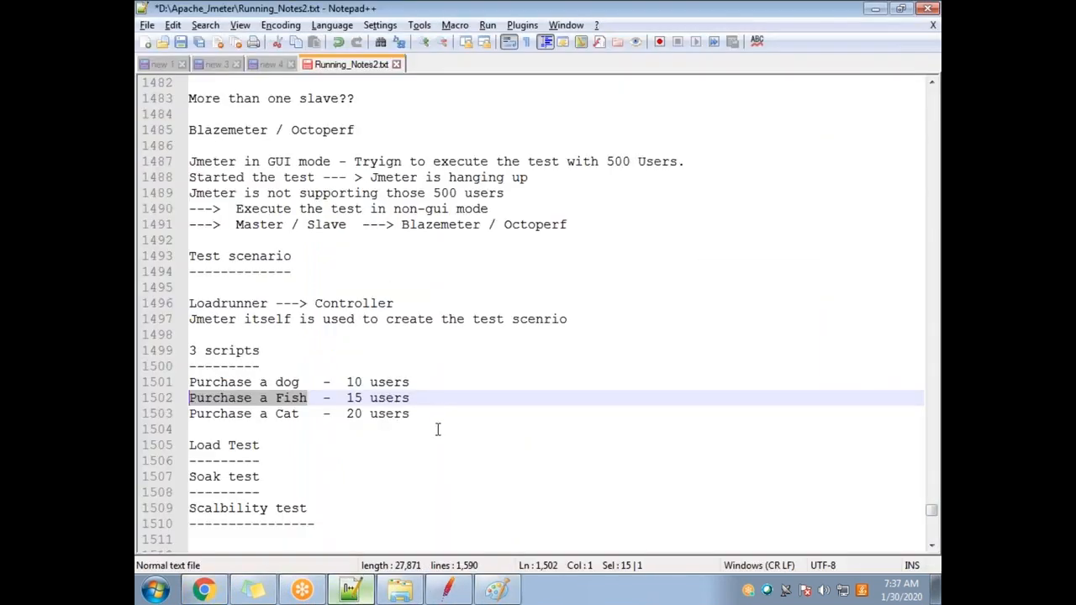
left_click_drag(439, 422, 183, 386)
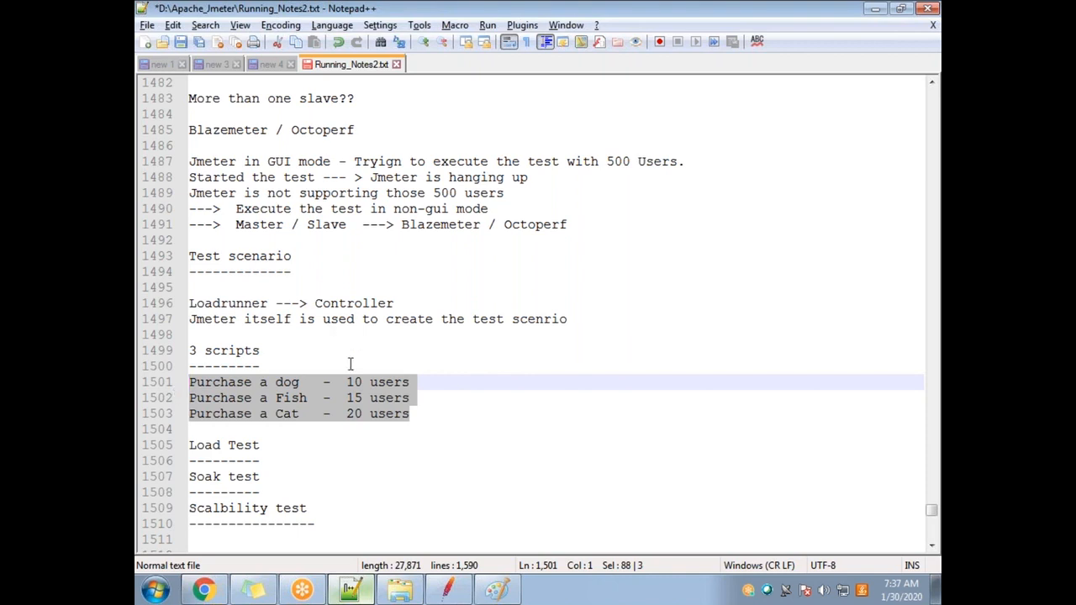
Return to Paint, draw a line up along the vertical axis and mark its upper end with 45
left_click(499, 590)
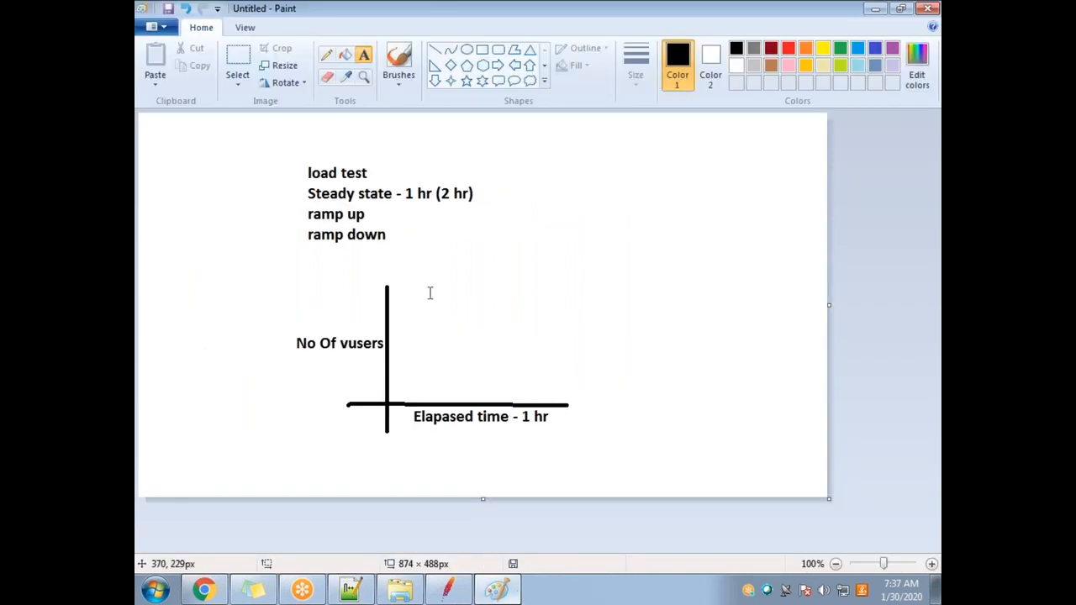
left_click(435, 50)
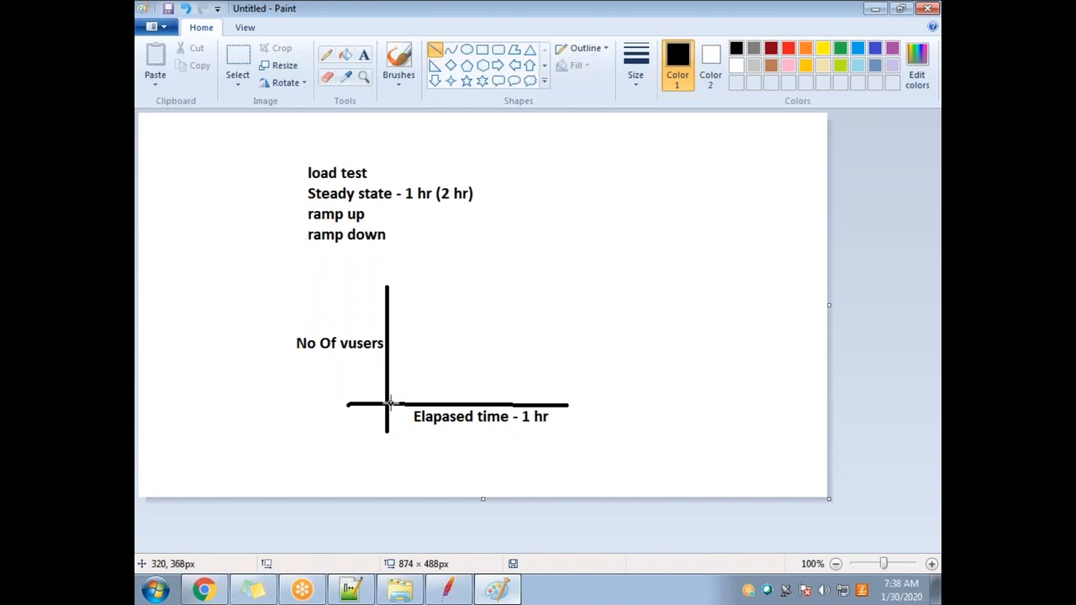
left_click_drag(388, 406, 387, 323)
left_click(374, 318)
left_click(364, 54)
left_click(363, 318)
type("45")
left_click(362, 378)
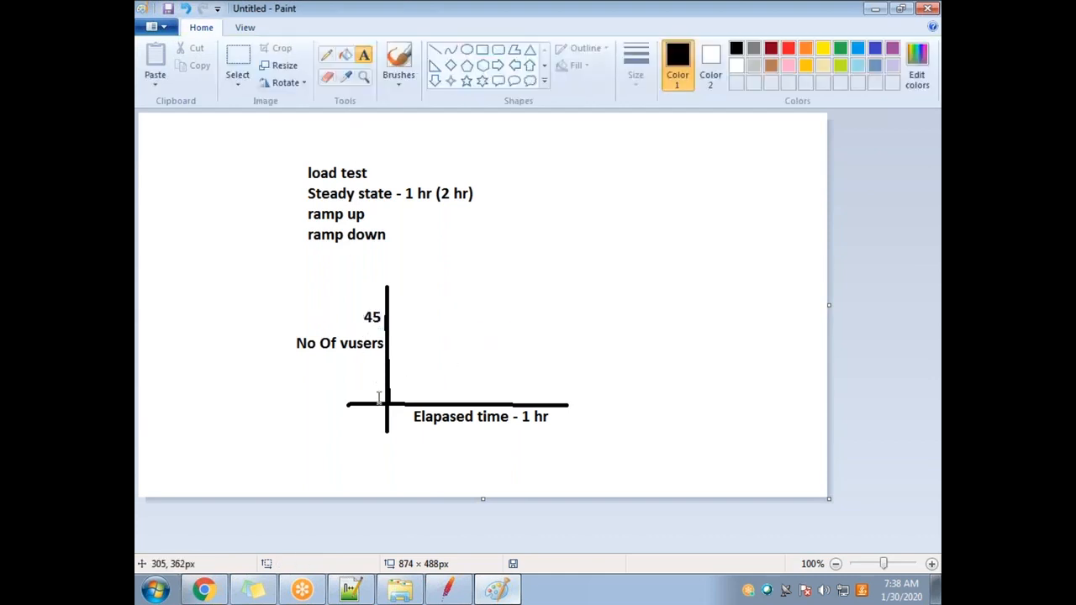
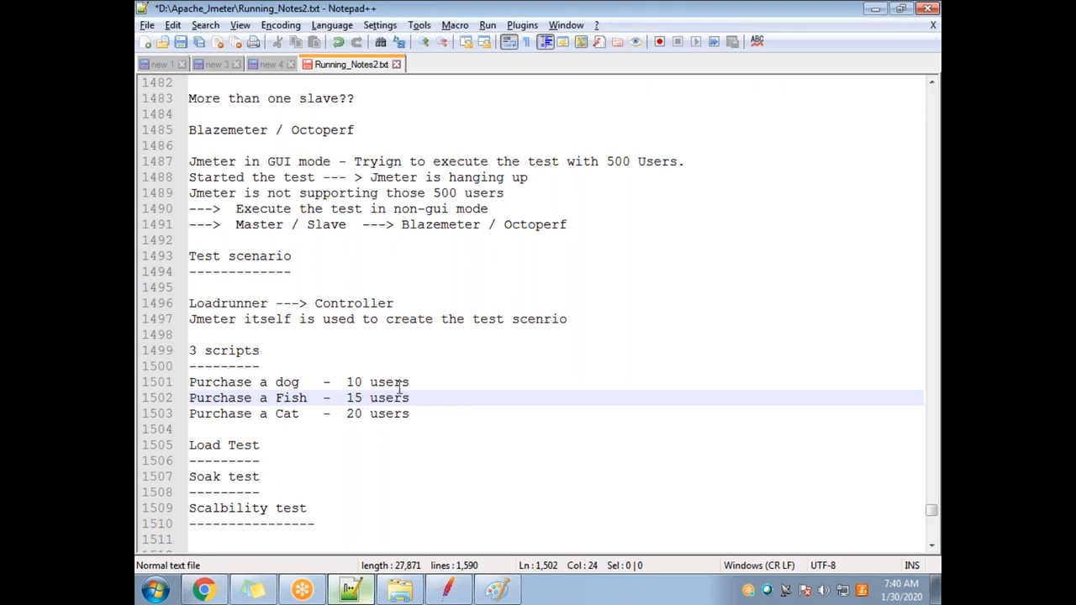
Check the dog script's user count in the notes, switch to JMeter and set the Dog Script thread group to 10 users
left_click_drag(425, 384, 189, 382)
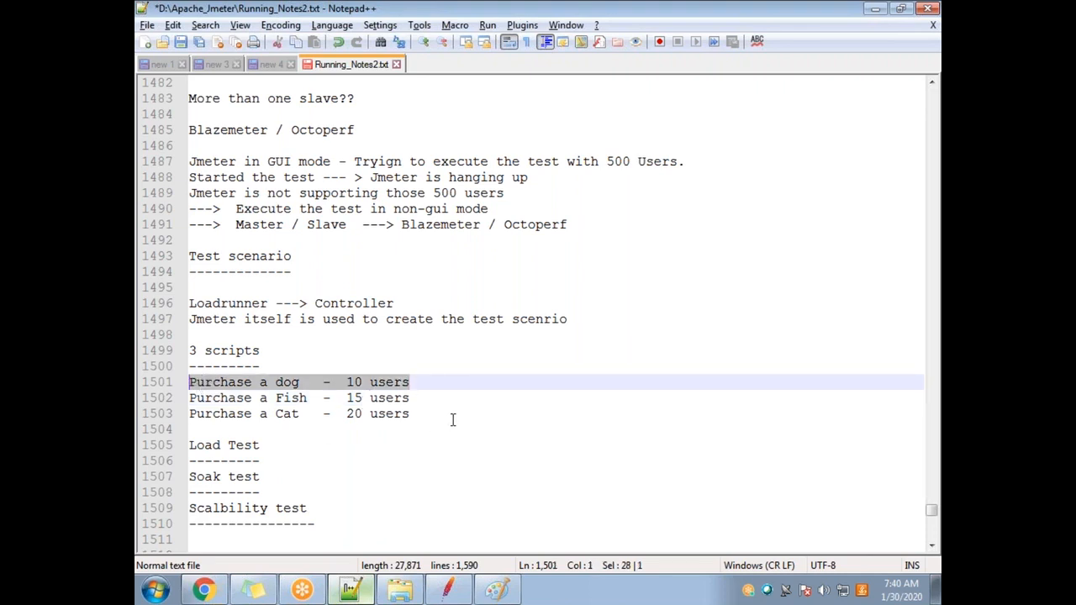
key("alt+Tab")
left_click_drag(656, 254, 629, 252)
type("10")
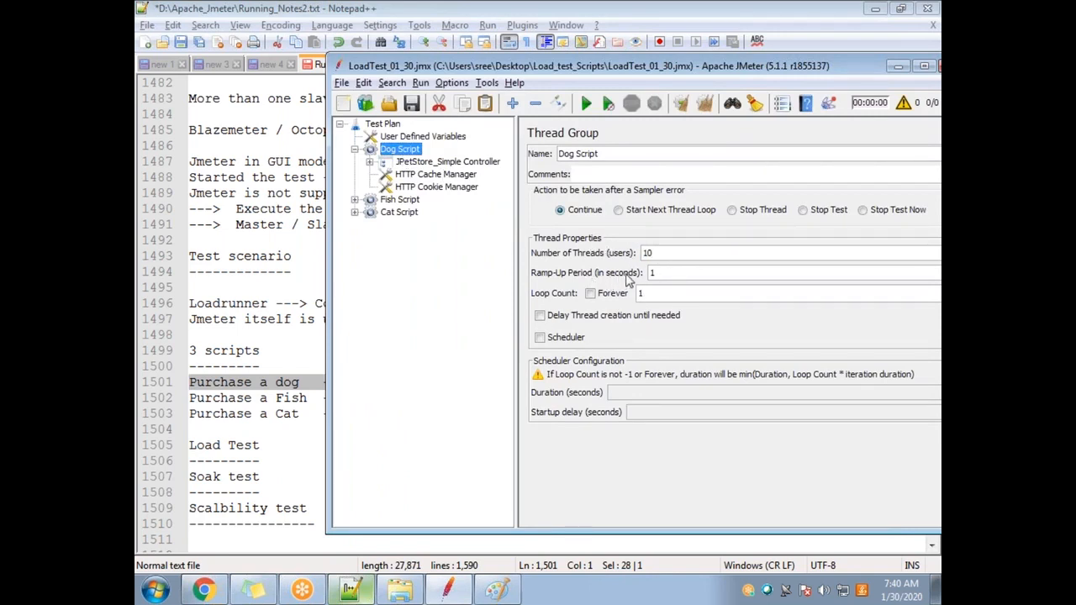
left_click(666, 274)
left_click_drag(664, 273, 635, 296)
Switch to Notepad++ and add the line "5 users for every 15 secs" below the three scripts' user counts
left_click(351, 591)
left_click(357, 523)
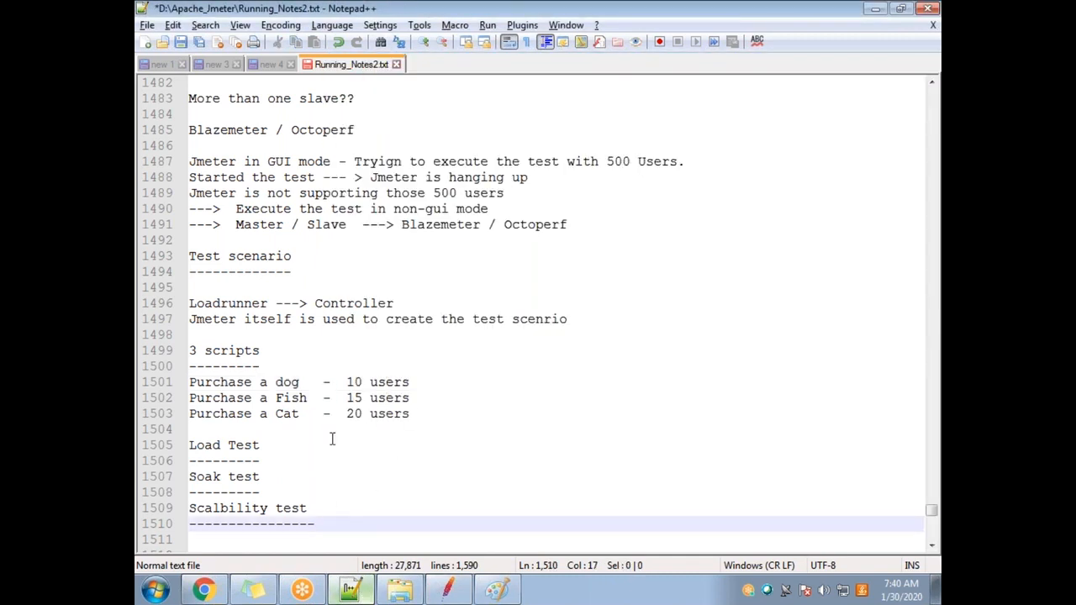
left_click(431, 413)
key("Return")
key("Return")
type("5 users for ")
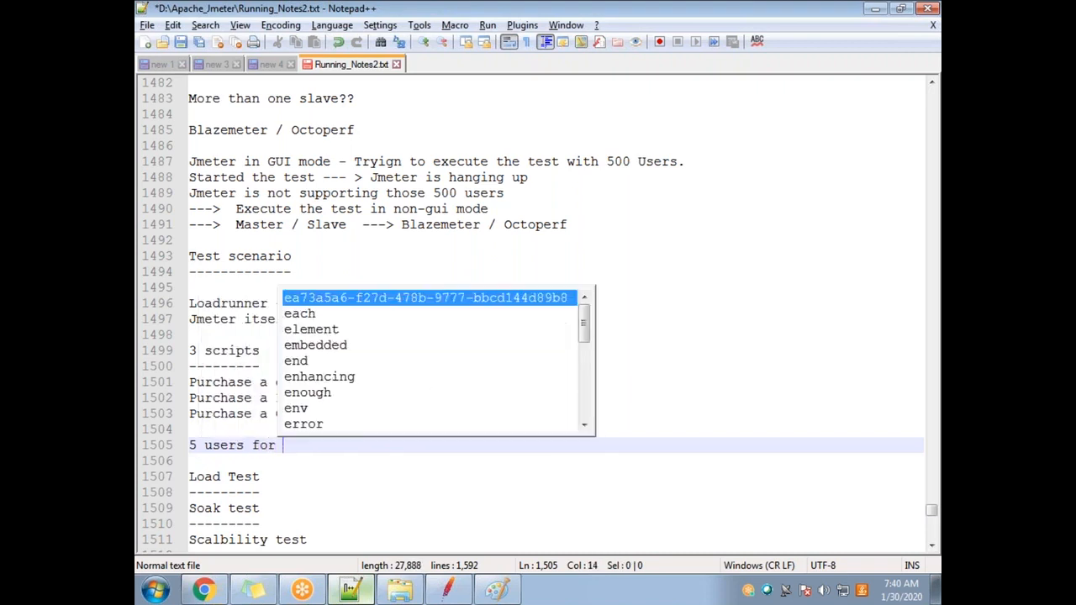
type("every 15 secs")
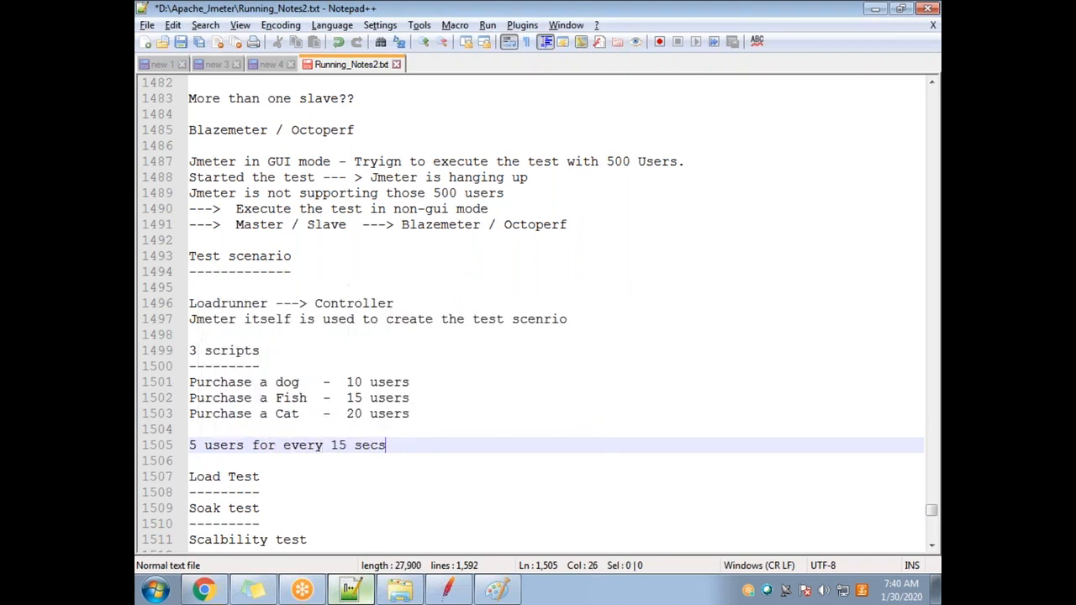
key("Return")
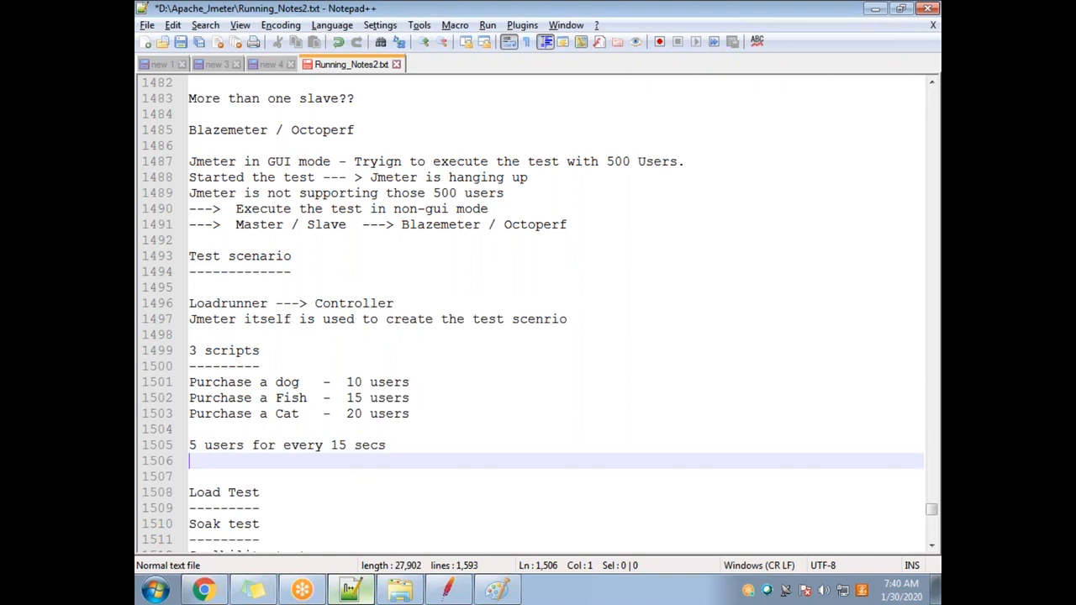
Set the Dog Script thread group's ramp-up period to 30 seconds in JMeter, checking it against the user rate in the Notepad++ notes
key("alt+Tab")
double_click(659, 253)
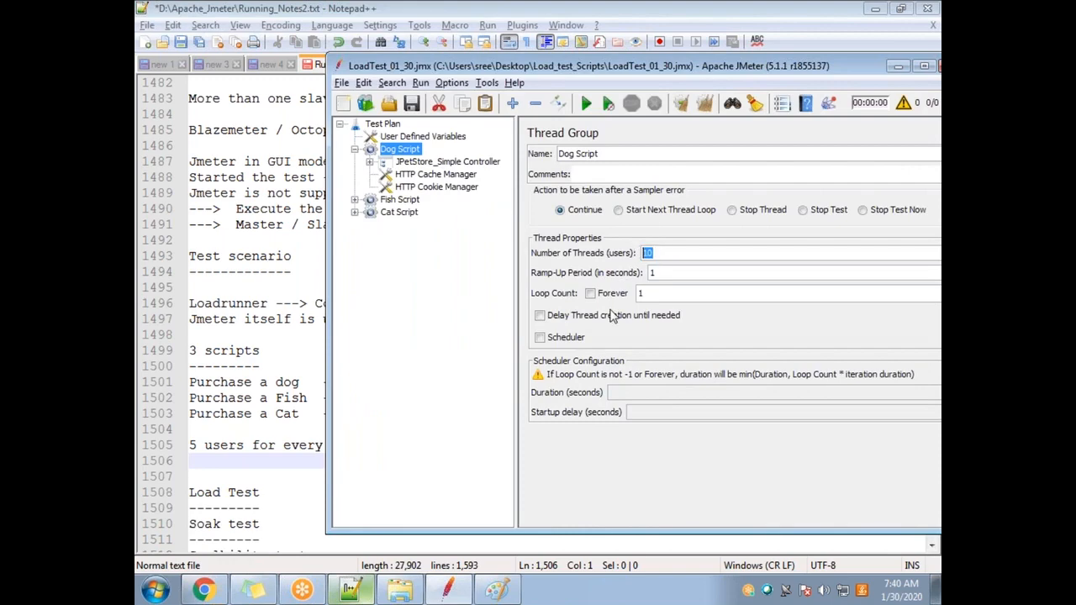
key("alt+Tab")
left_click_drag(388, 445, 338, 445)
key("alt+Tab")
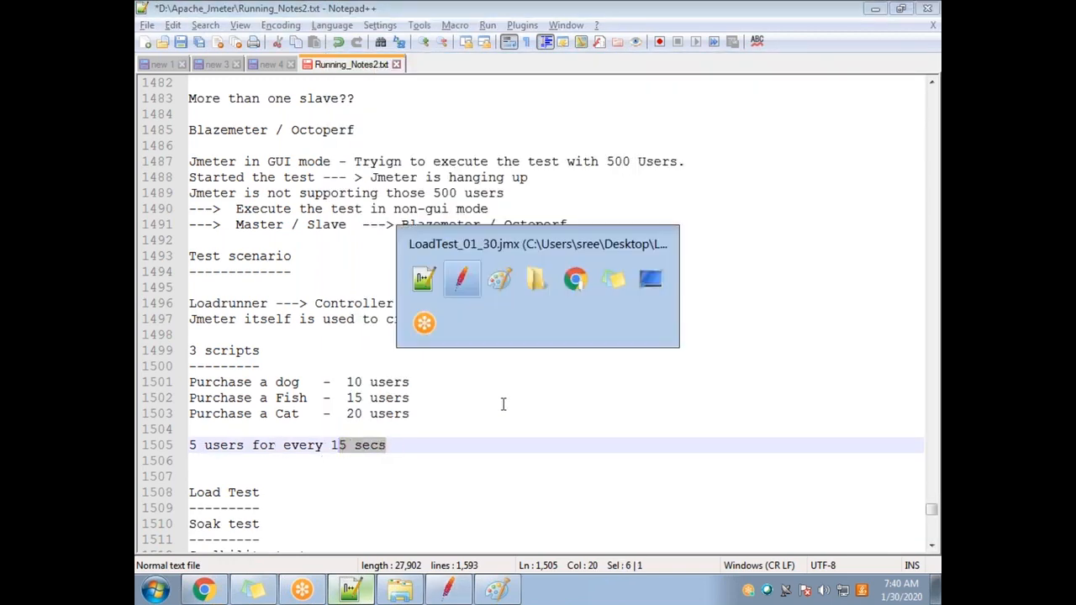
key("Tab")
type("30")
key("alt+Tab")
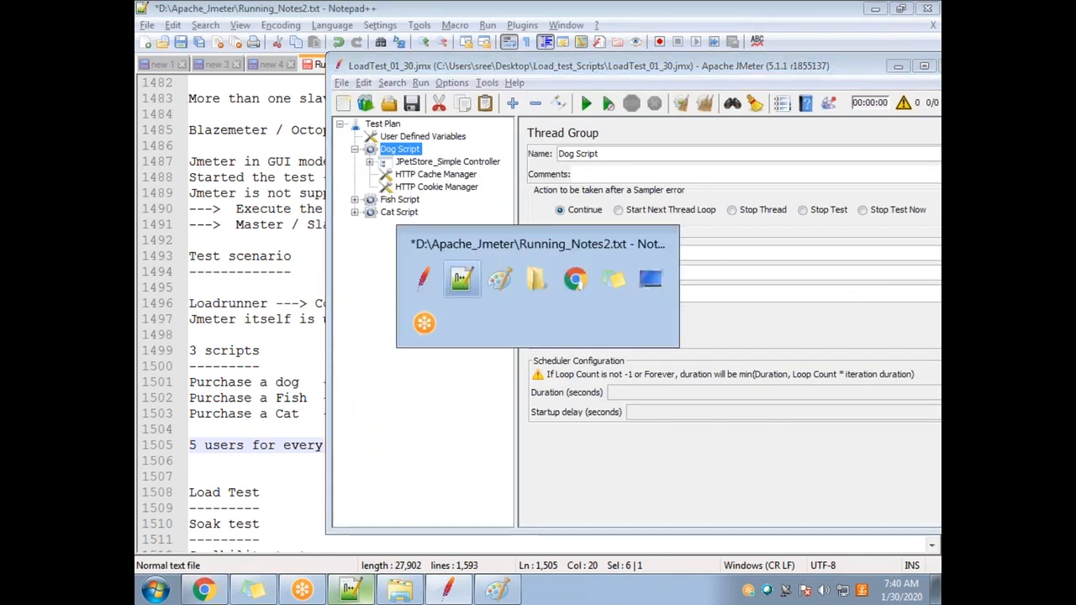
left_click_drag(198, 445, 189, 445)
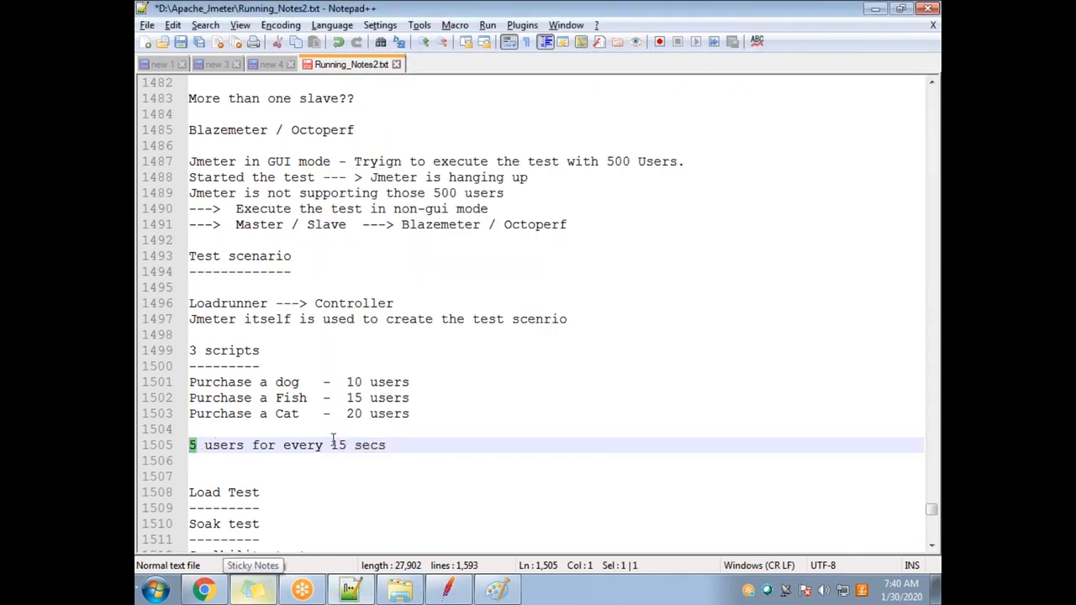
Compare the "5 users for every 15 secs" line in the Notepad++ notes with the Dog Script's ramp-up period in JMeter
left_click_drag(409, 445, 189, 445)
key("alt+Tab")
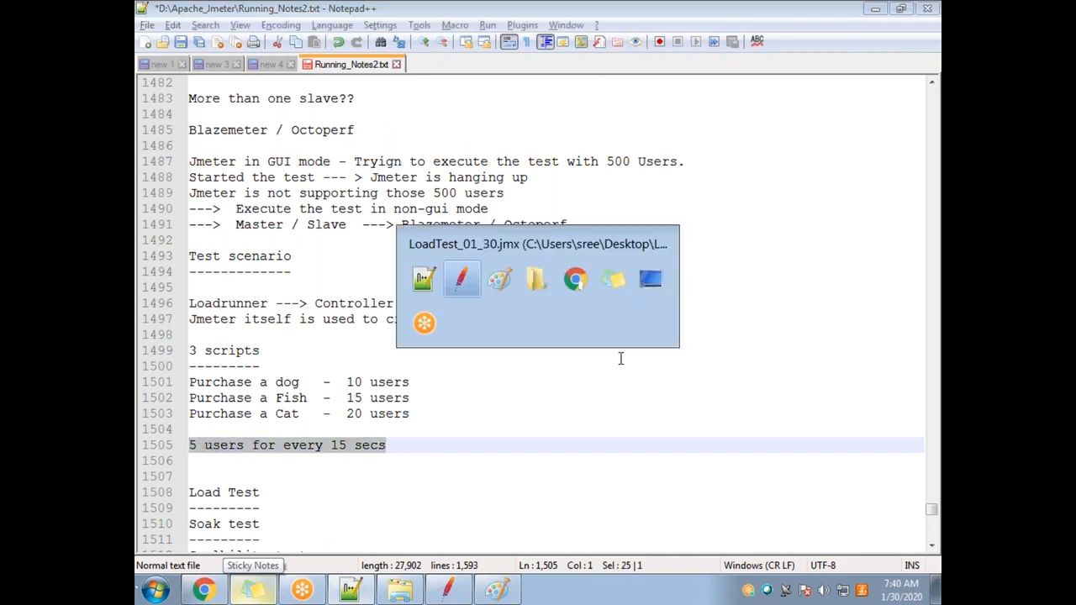
double_click(667, 271)
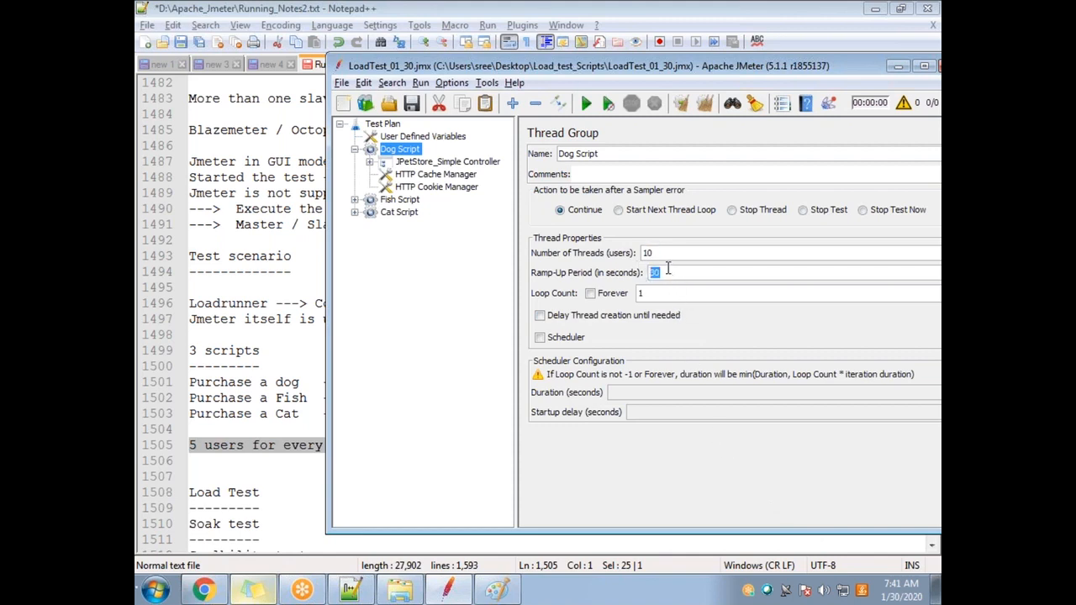
left_click_drag(388, 445, 190, 443)
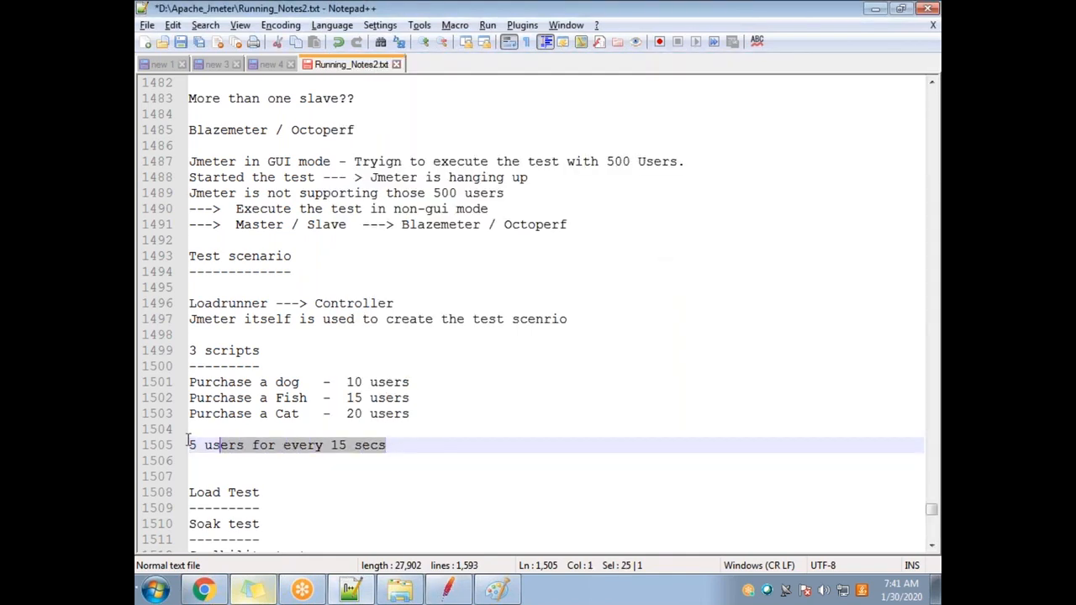
key("alt+Tab")
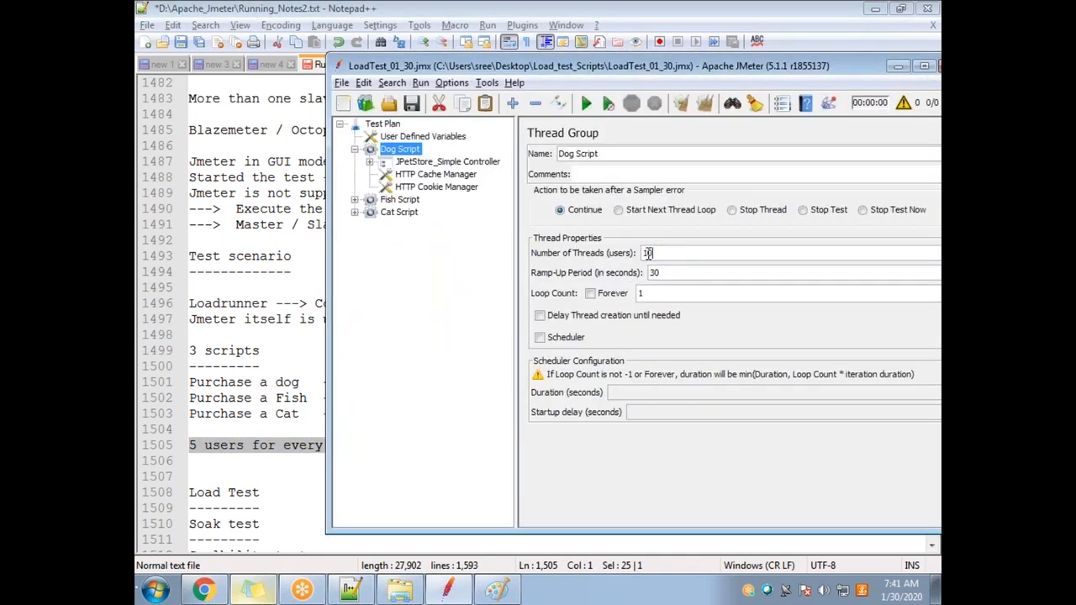
left_click_drag(677, 273, 646, 274)
Set the Dog Script thread group to loop forever and enable its scheduler with a duration of 3600 seconds
left_click(591, 293)
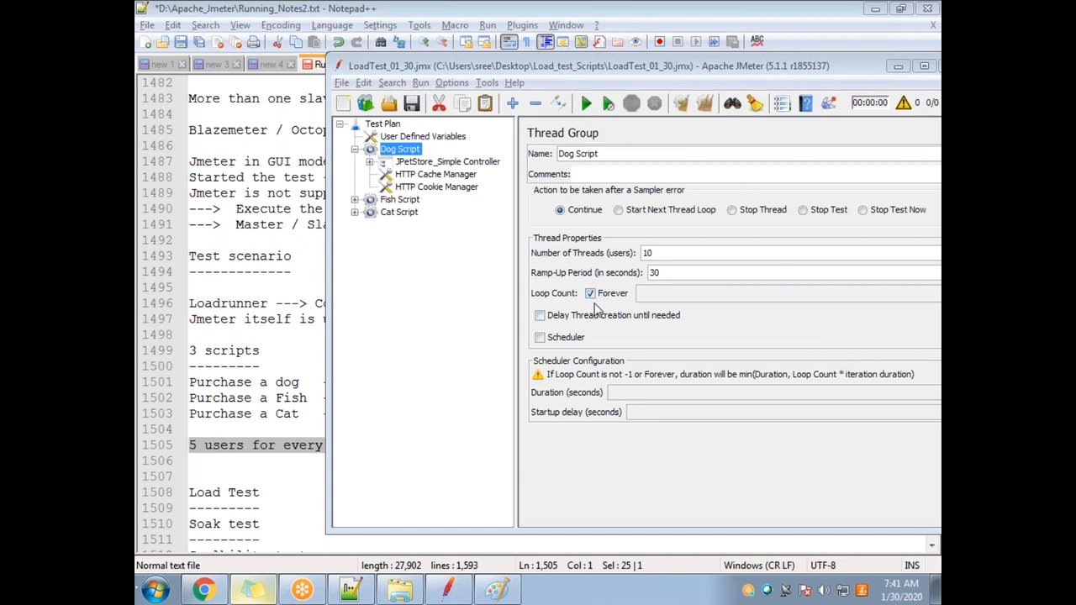
left_click(541, 338)
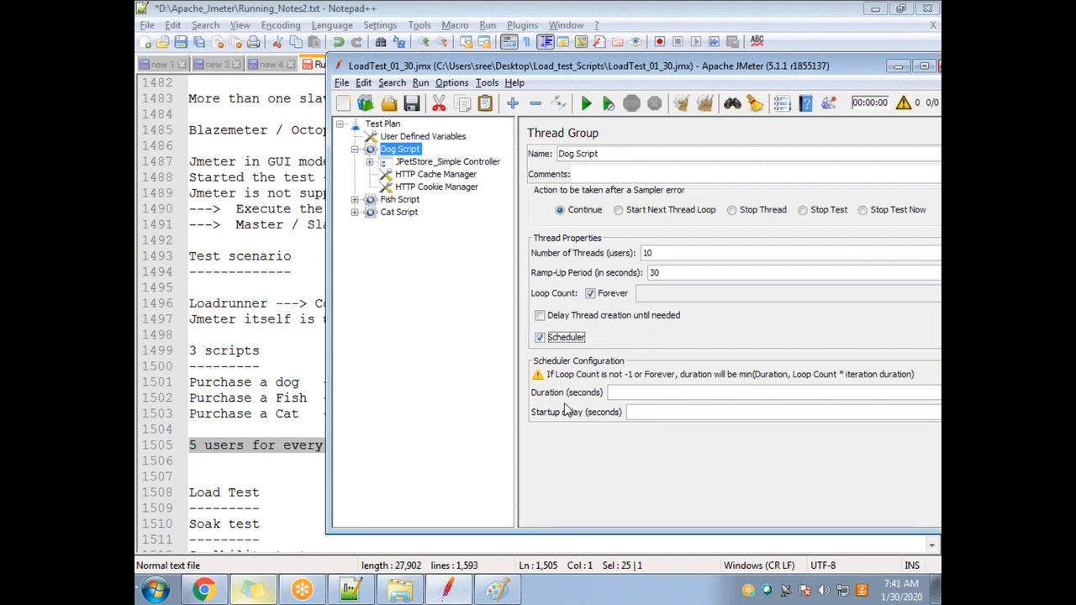
left_click(640, 395)
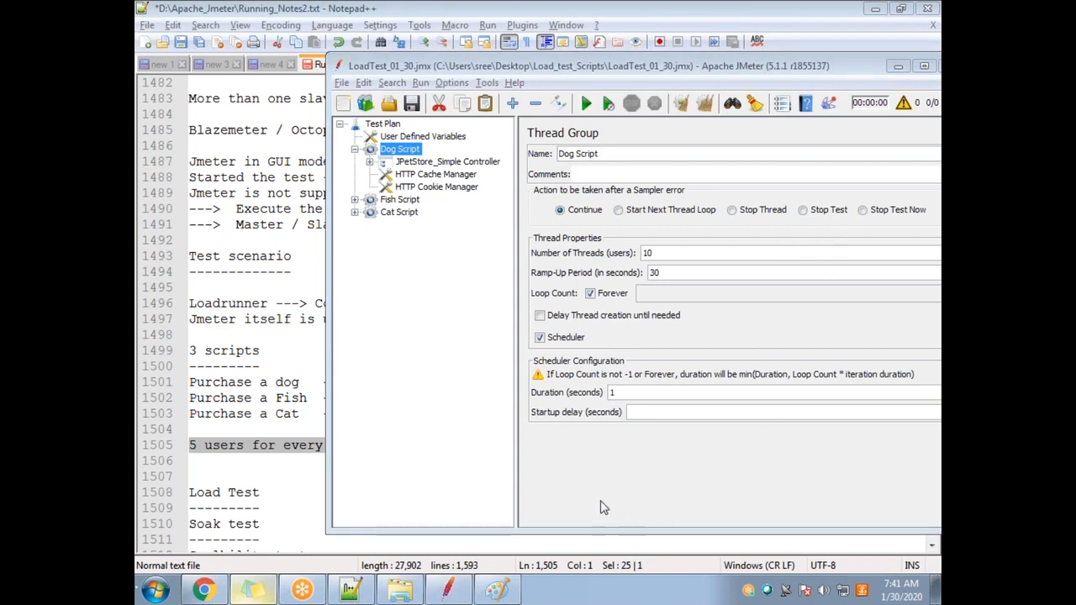
double_click(626, 393)
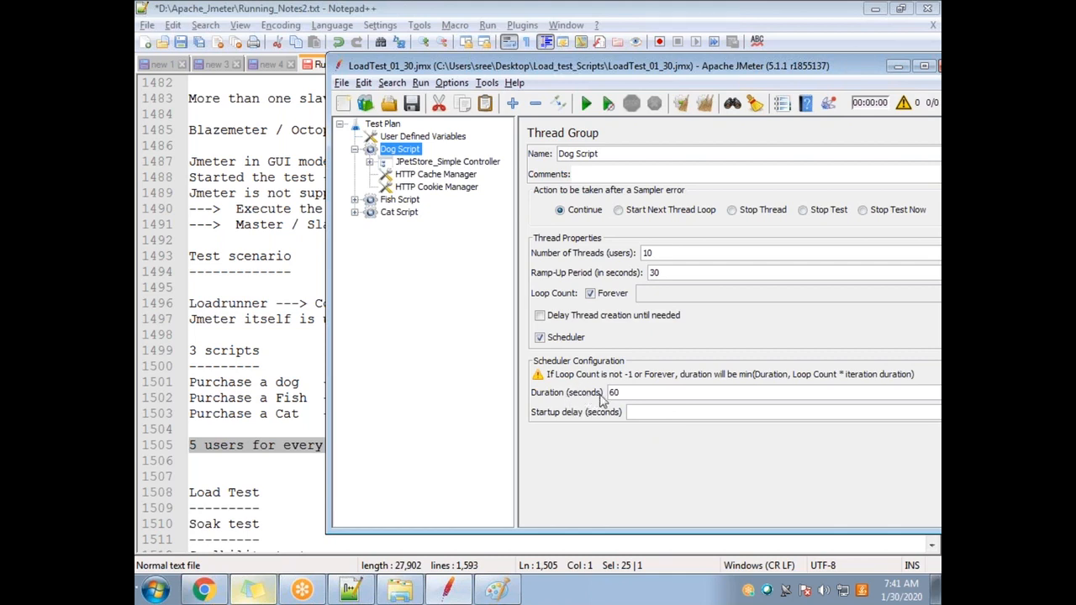
left_click_drag(630, 396, 607, 396)
type("3600")
Switch to Notepad++ and add the lines "1 hr - 60 min" and "1 min - 60 secs" below the Scalbility test heading
left_click(349, 591)
left_click(298, 538)
scroll(341, 418, "down", 3)
left_click_drag(276, 414, 345, 425)
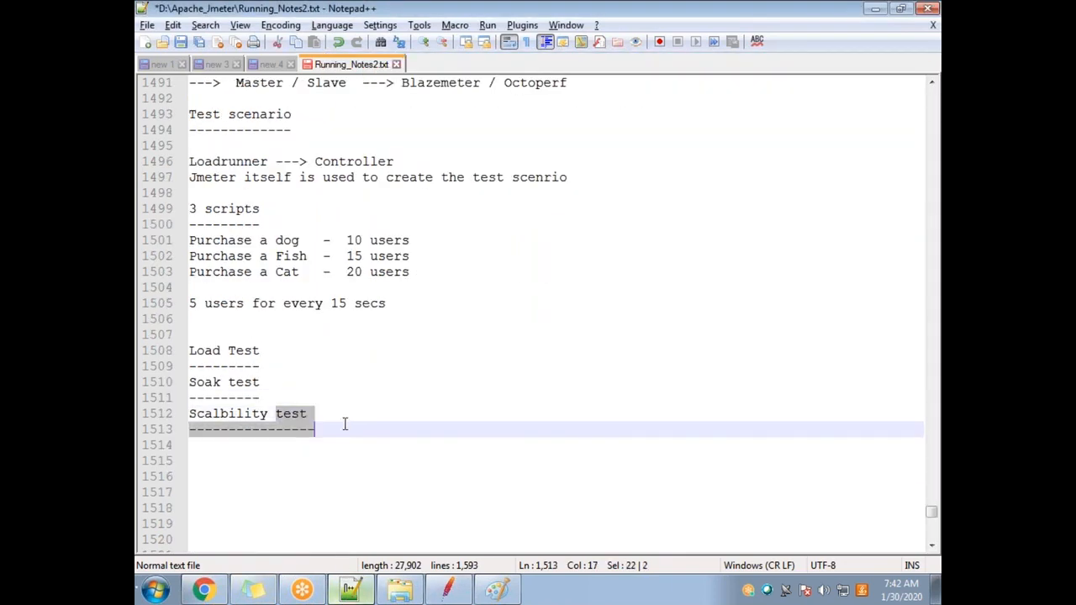
left_click(345, 424)
key("Return")
key("Return")
key("Return")
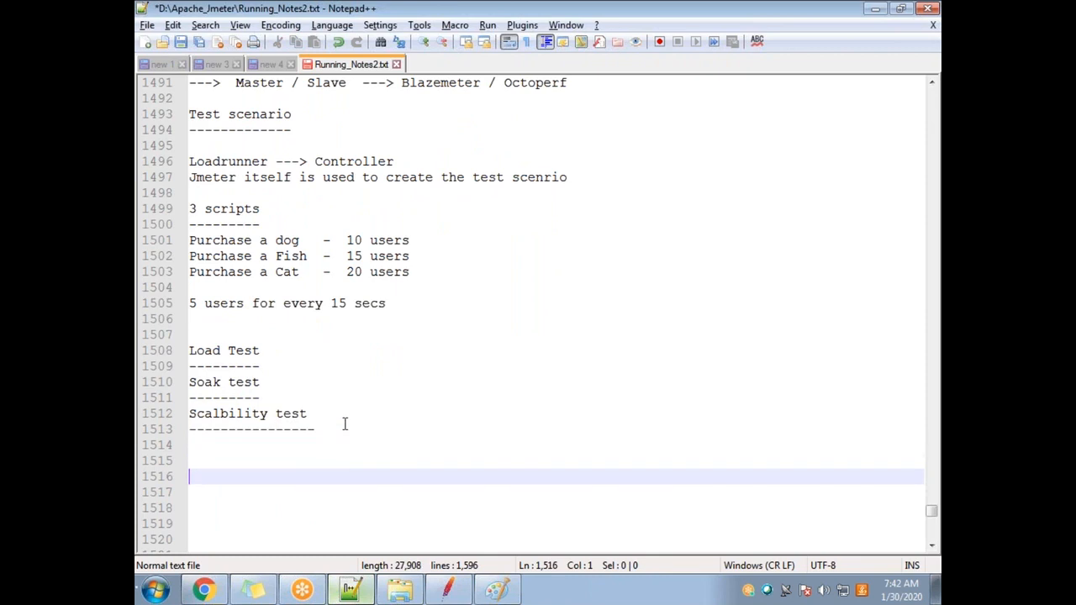
type("1 hr - 60 min")
key("Return")
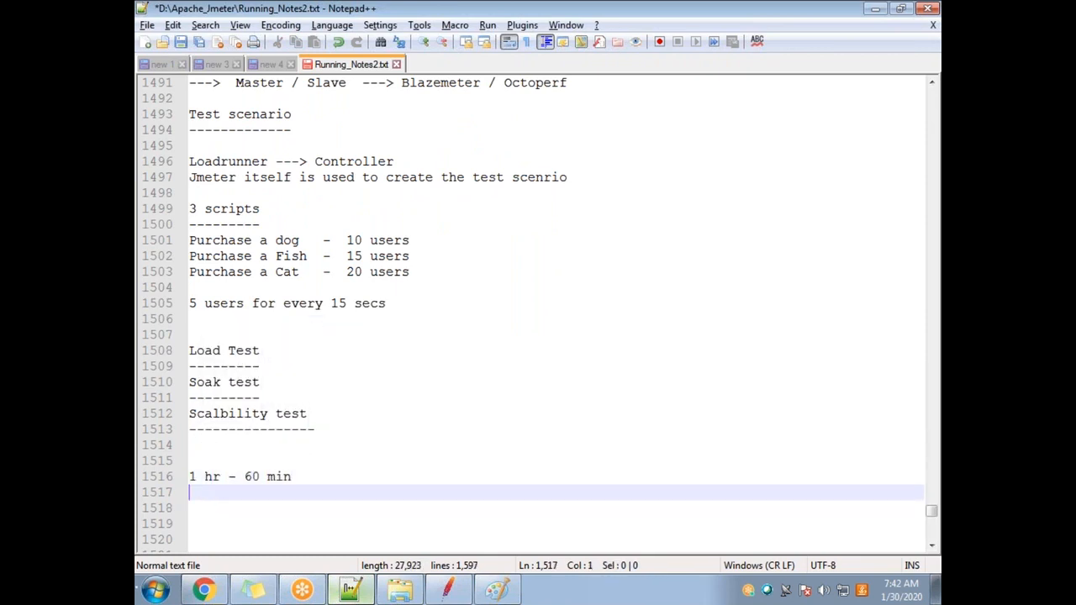
type("1 mi")
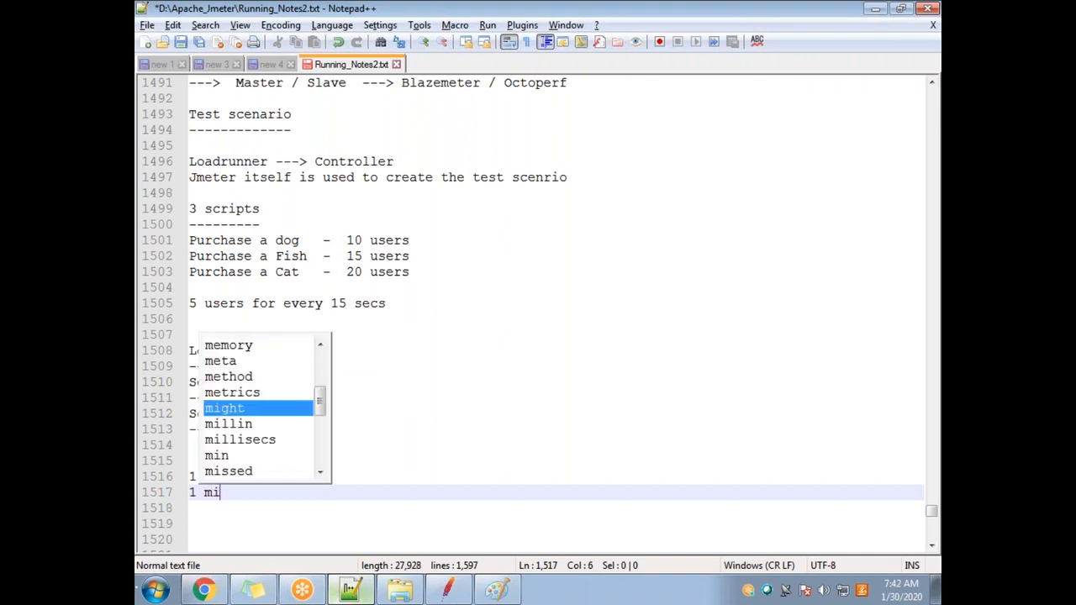
type("n - 60 secs")
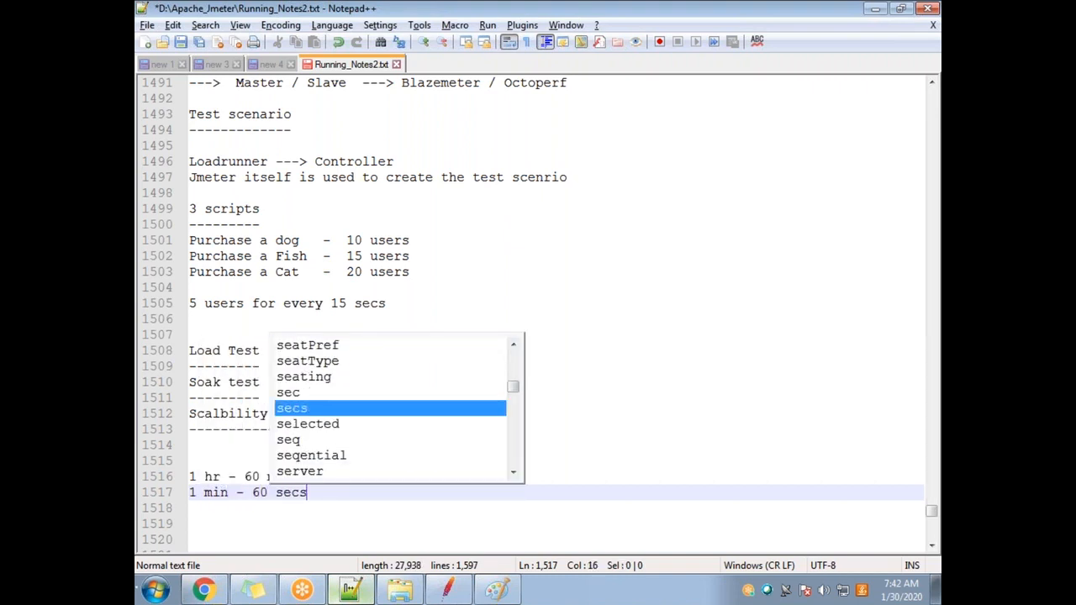
Add the line "1 hr - 60*60 - 3600 secs" below the two time conversions, leaving one blank line between
key("Return")
key("Return")
type("1 ")
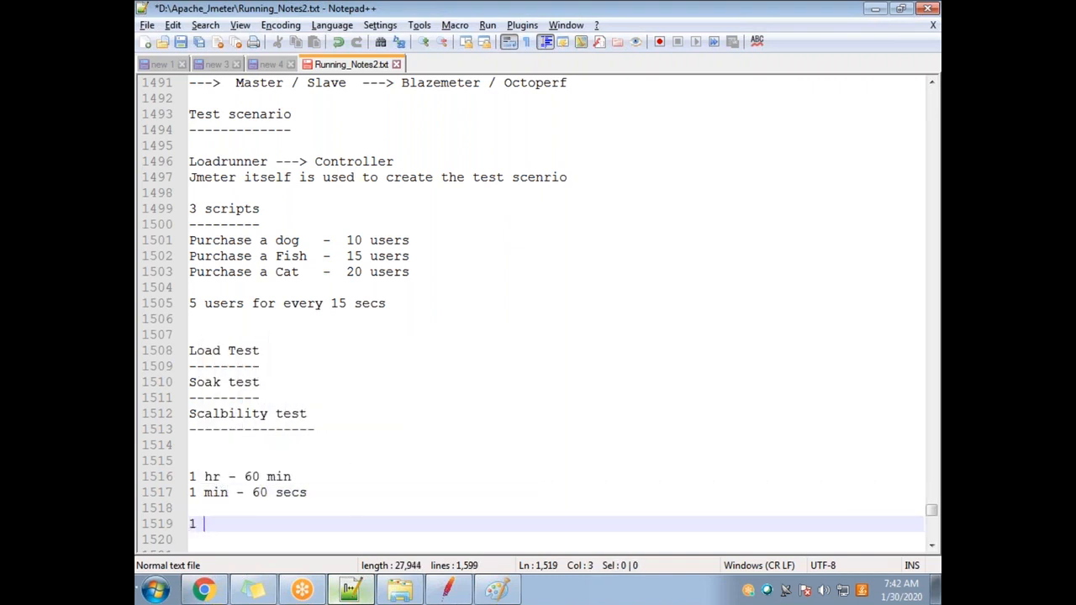
type("hr - 60*")
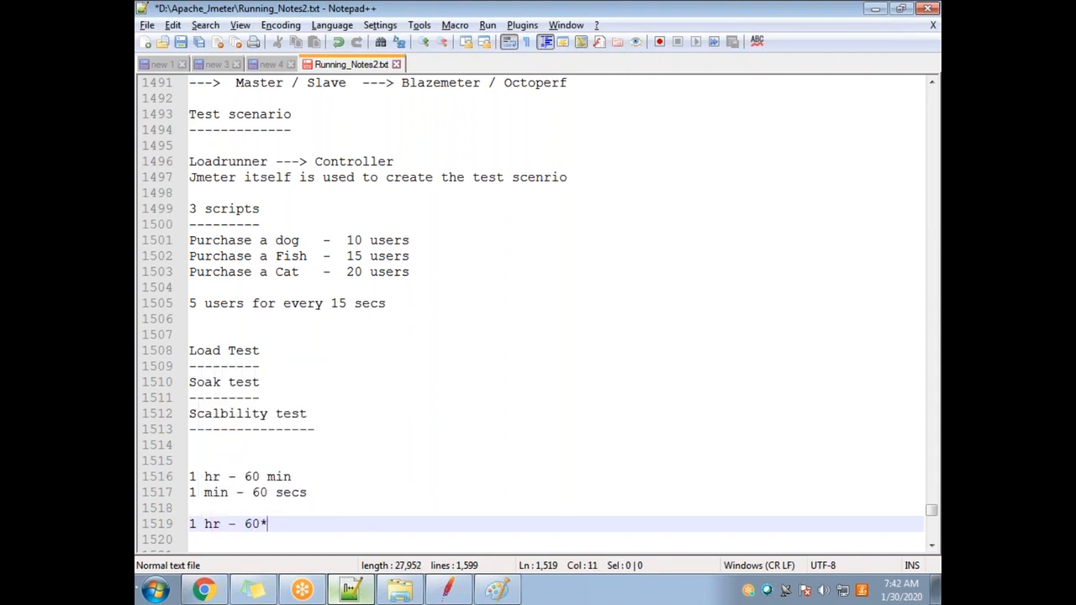
type("60 - 3600 secs")
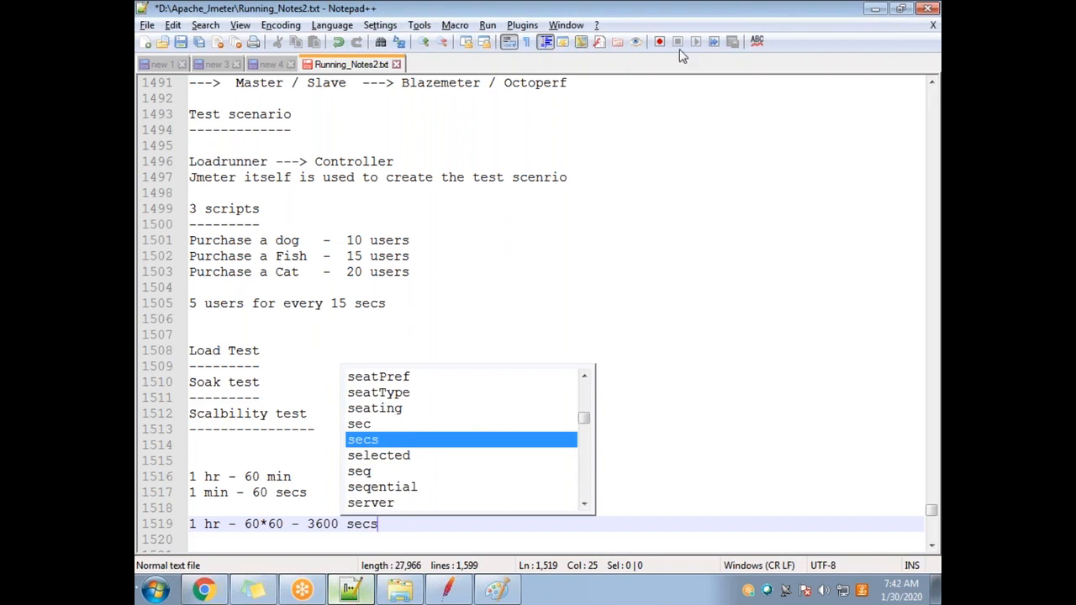
left_click(681, 55)
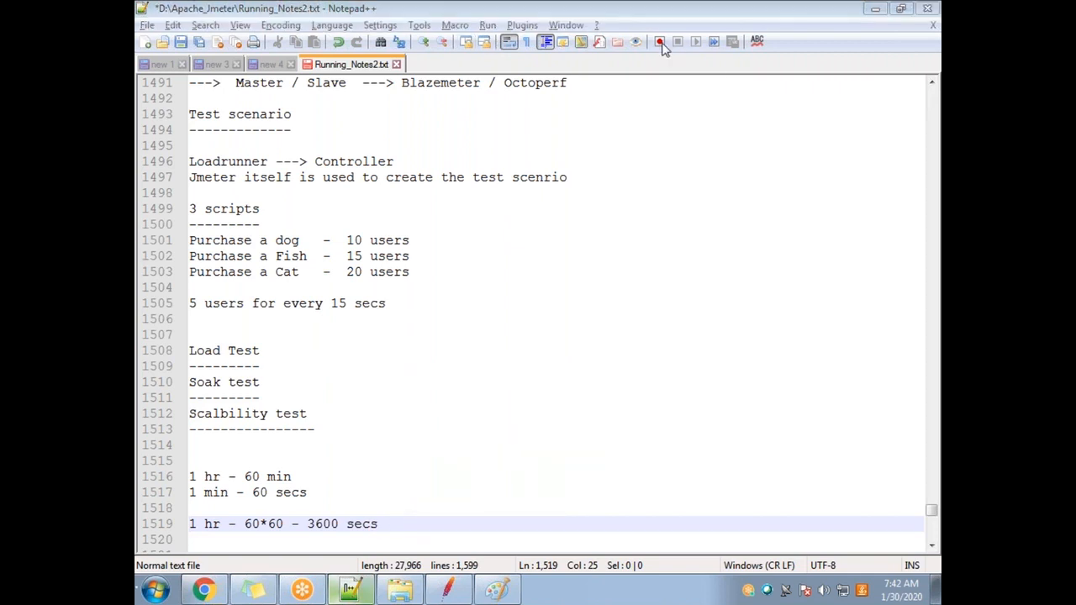
Switch to JMeter and review the Dog Script thread group's startup delay, user count and scheduler duration
left_click(461, 595)
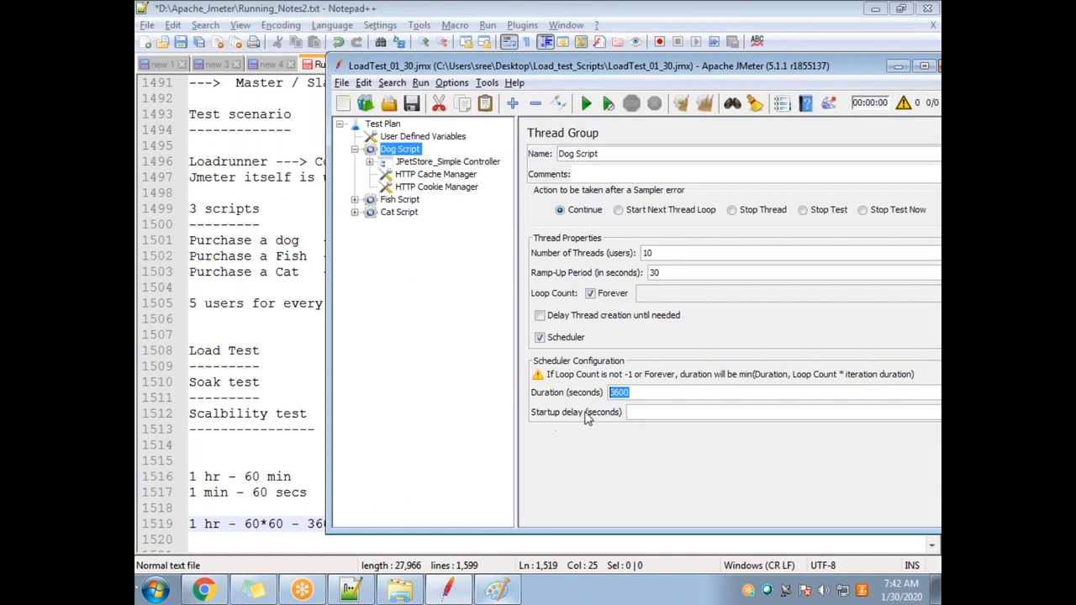
left_click(633, 411)
double_click(646, 254)
left_click_drag(638, 393, 593, 399)
Turn the Dog Script's Forever looping off, back on and off again, checking the scheduler duration in between
left_click(591, 293)
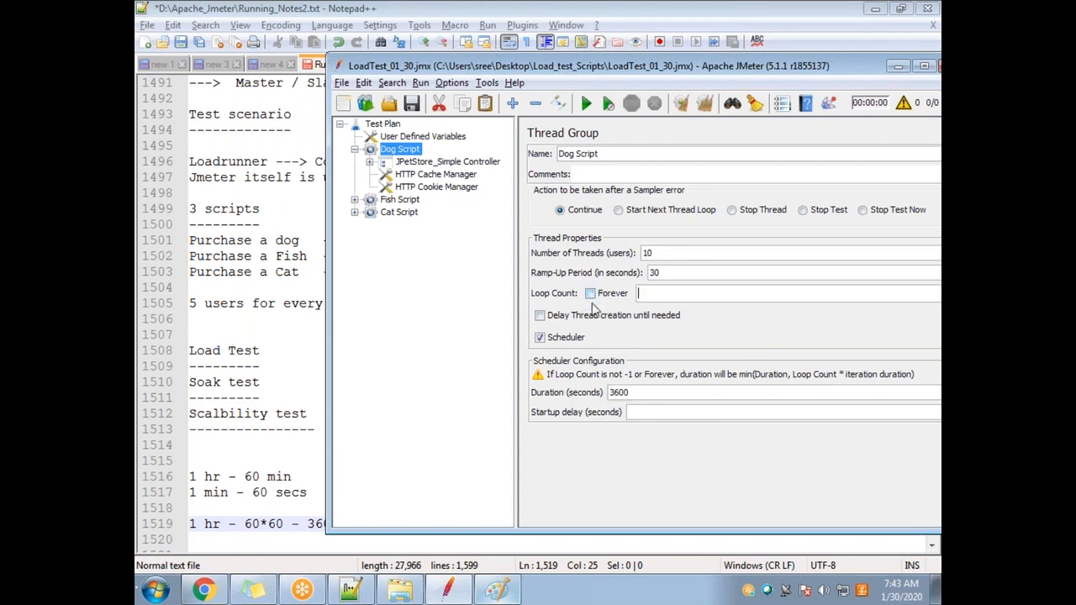
left_click(599, 294)
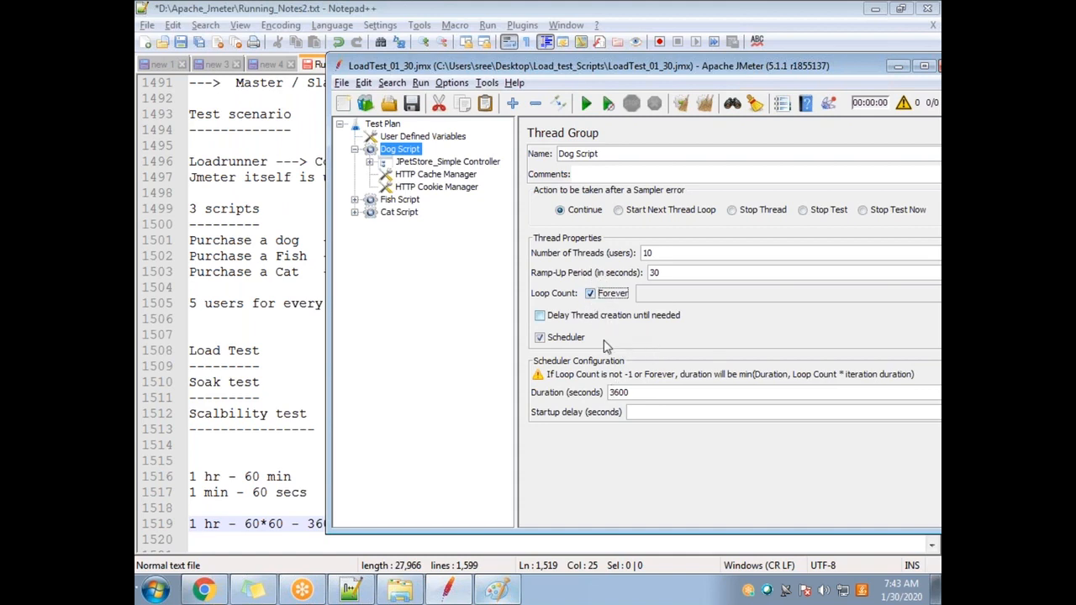
double_click(614, 393)
left_click(591, 294)
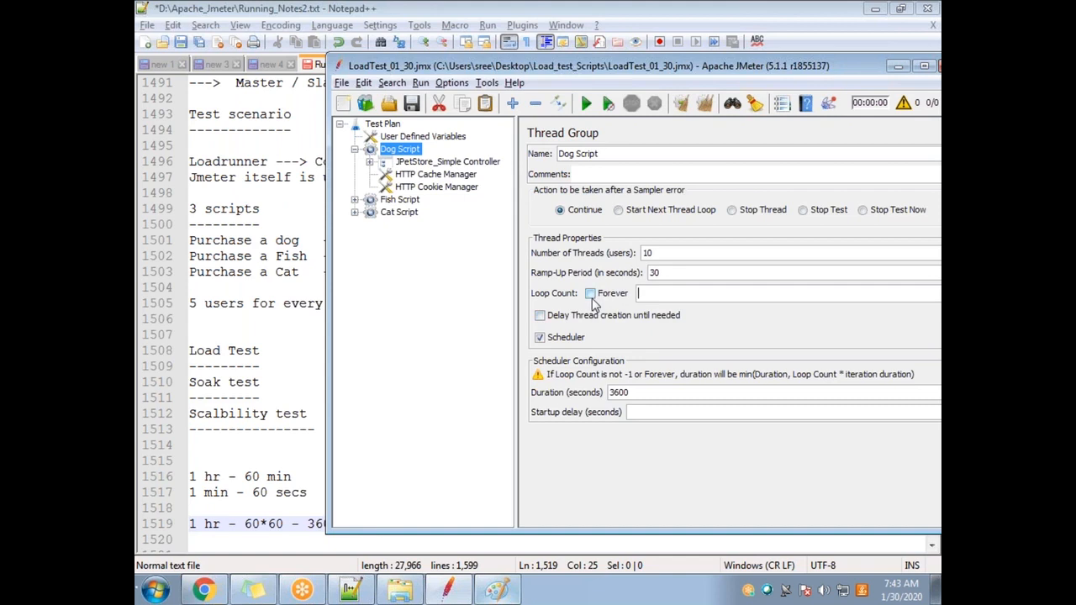
Try switching the Dog Script thread group's infinite loop count on and off again
left_click(599, 302)
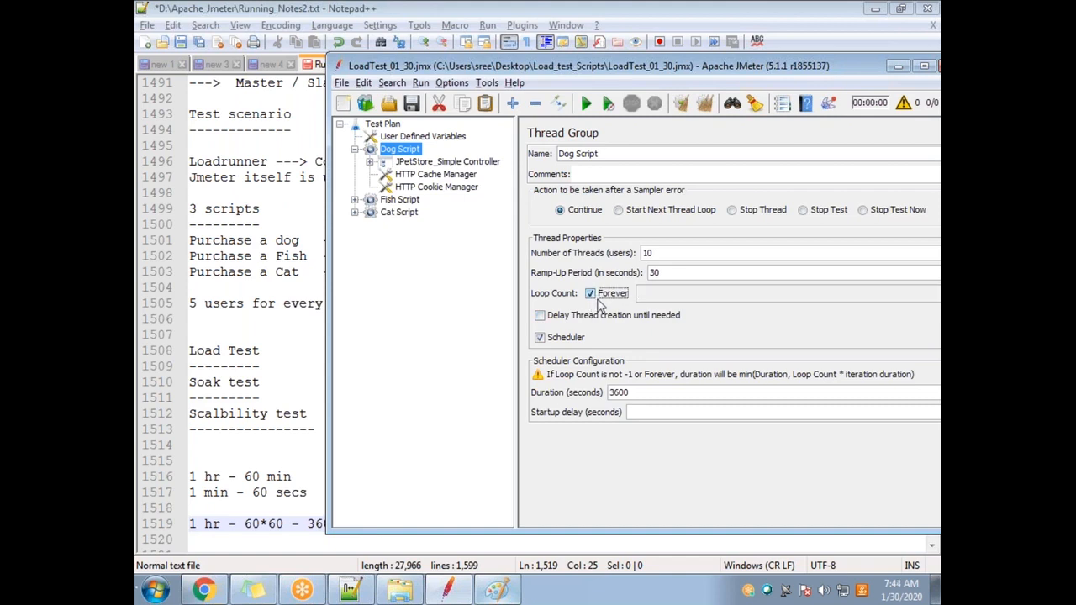
left_click(590, 299)
left_click(591, 299)
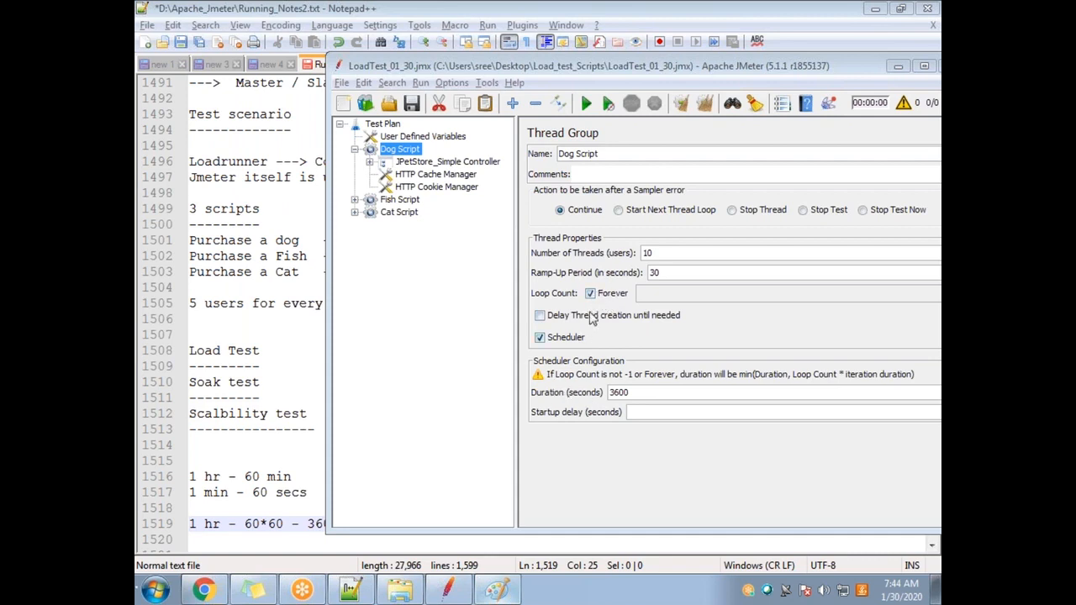
left_click(591, 295)
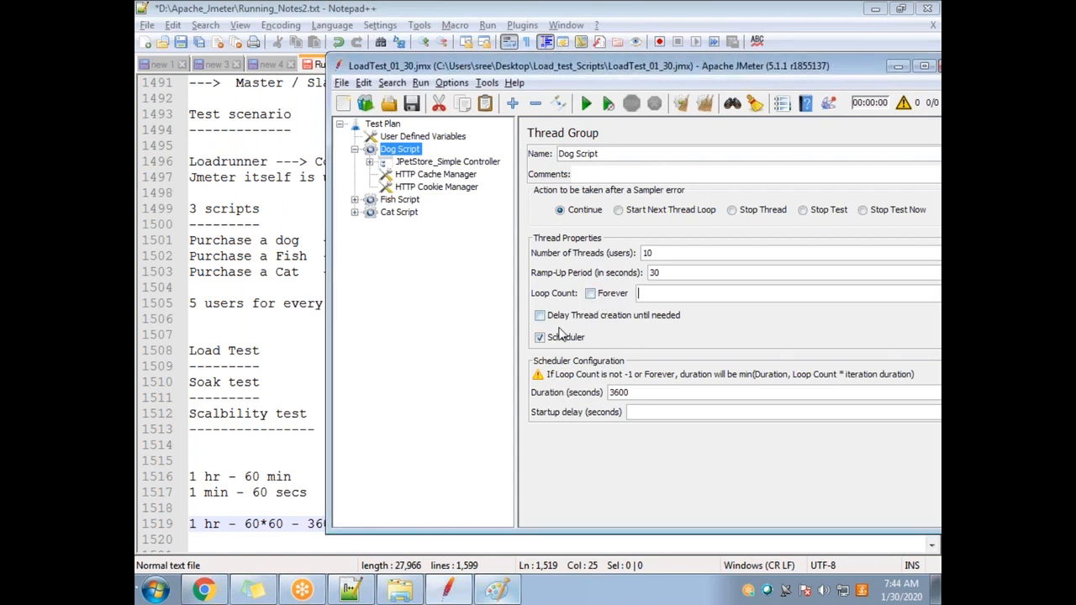
Disable the Fish Script and Cat Script thread groups
left_click(394, 200)
right_click(396, 200)
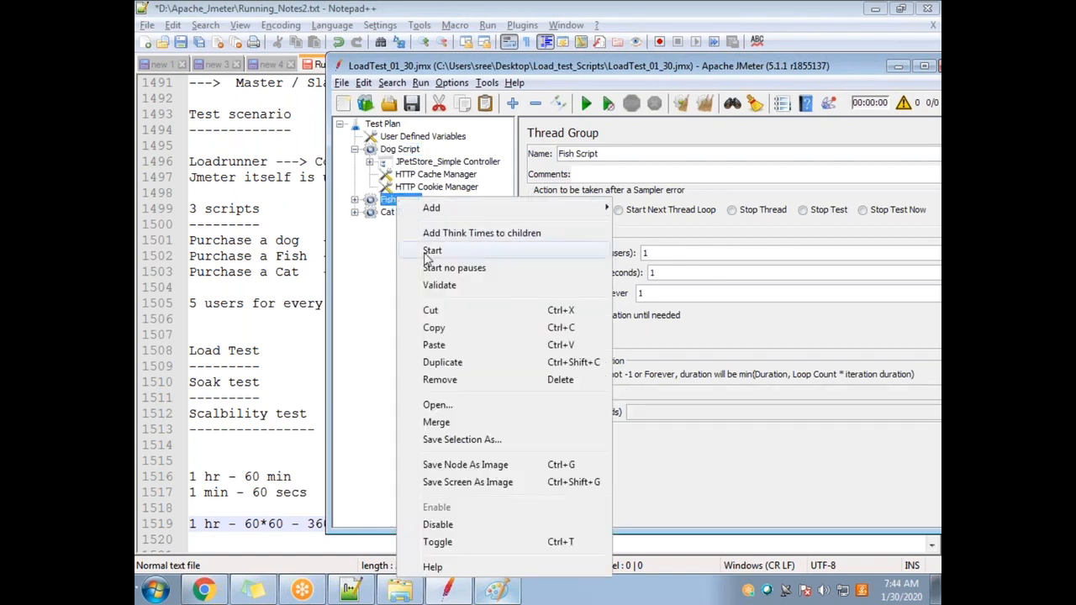
left_click(437, 525)
left_click(400, 213)
right_click(402, 216)
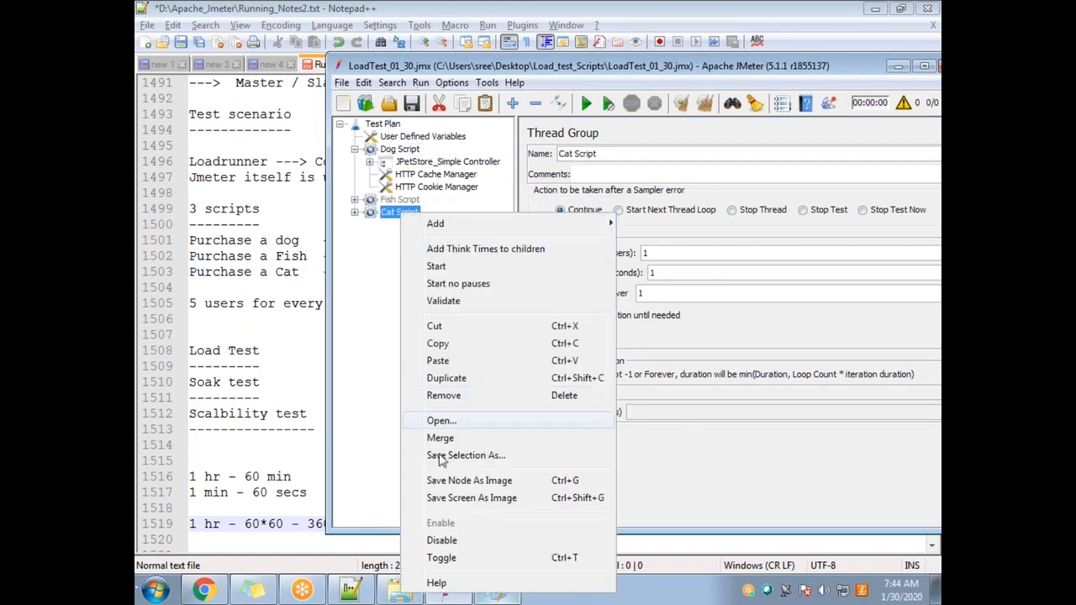
left_click(448, 542)
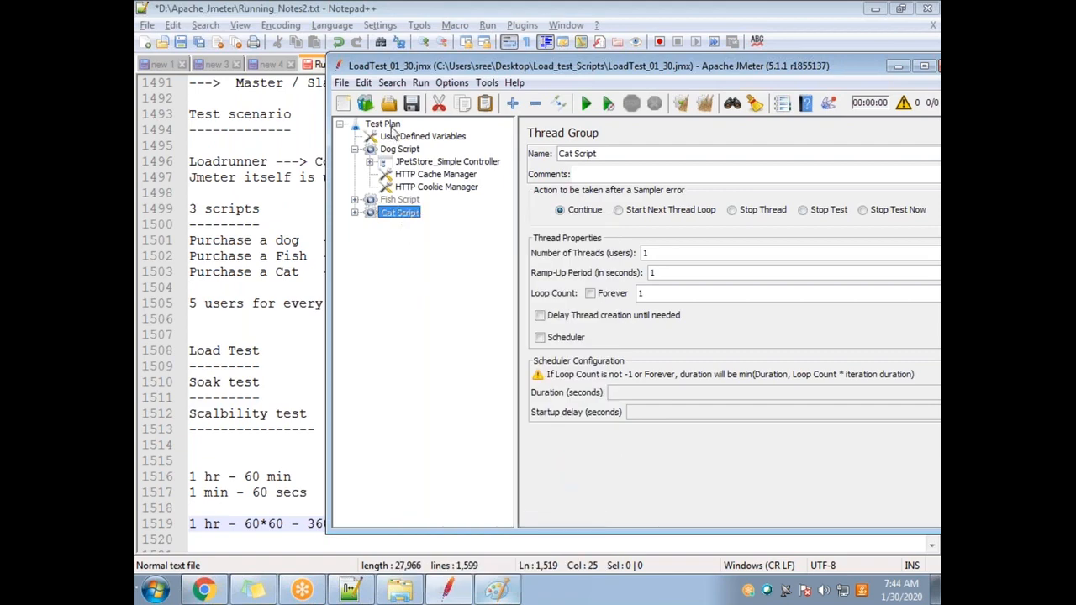
Add a View Results Tree listener to the Test Plan
left_click(387, 125)
right_click(389, 127)
mouse_move(551, 145)
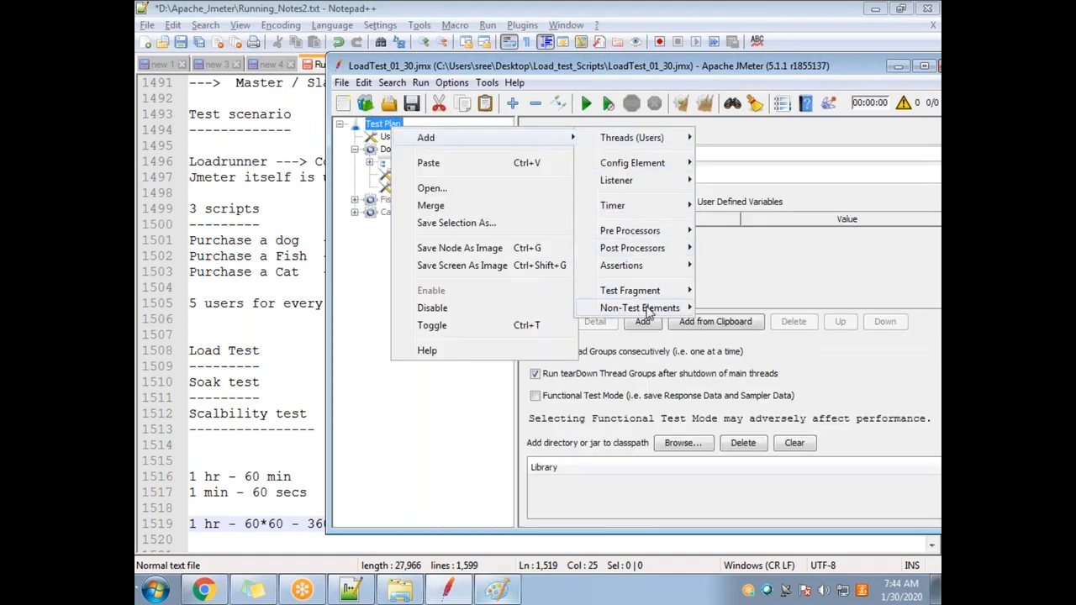
mouse_move(639, 181)
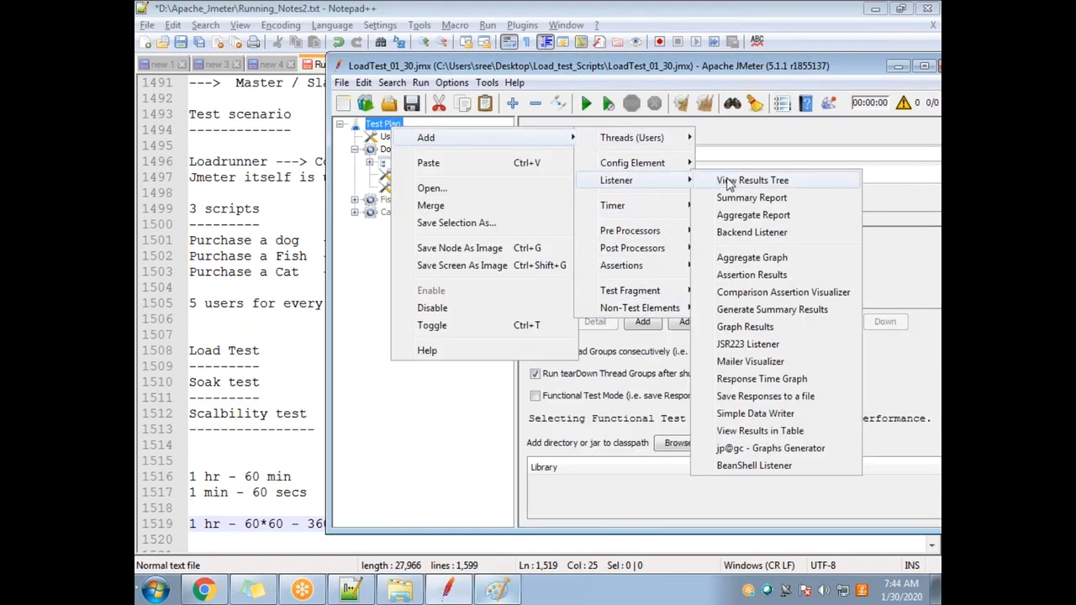
left_click(891, 180)
Run the test, checking the Dog Script settings and the View Results Tree during the run, and stop it
left_click(587, 103)
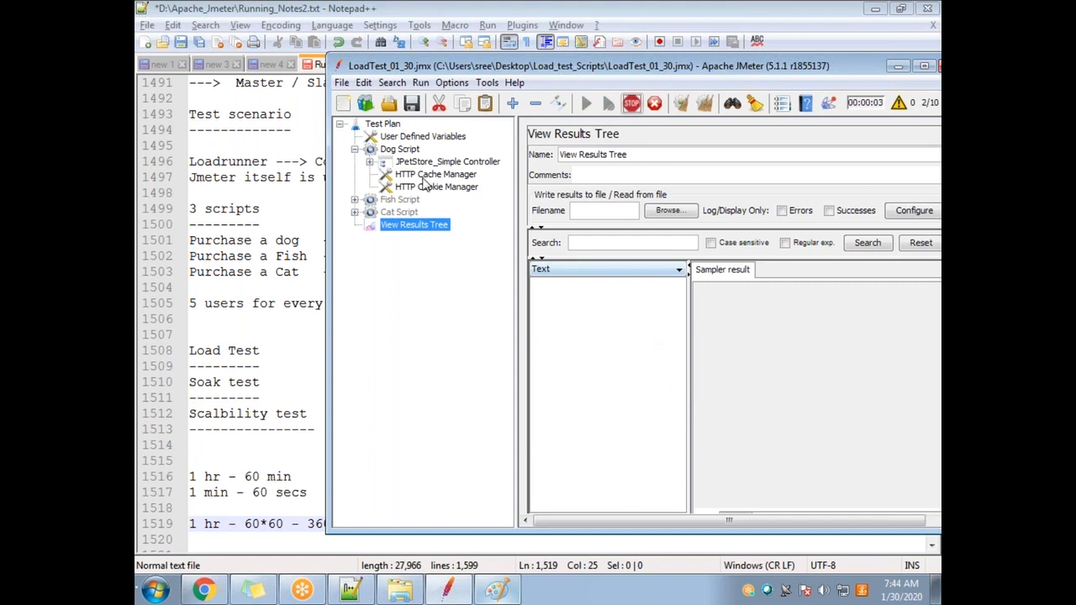
left_click_drag(759, 63, 647, 63)
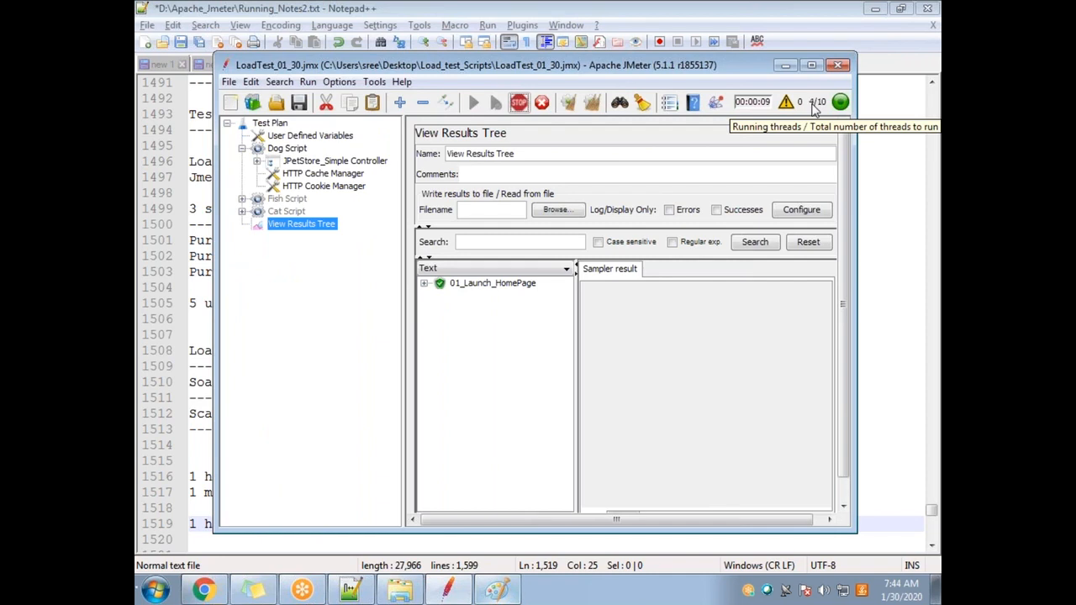
left_click(294, 149)
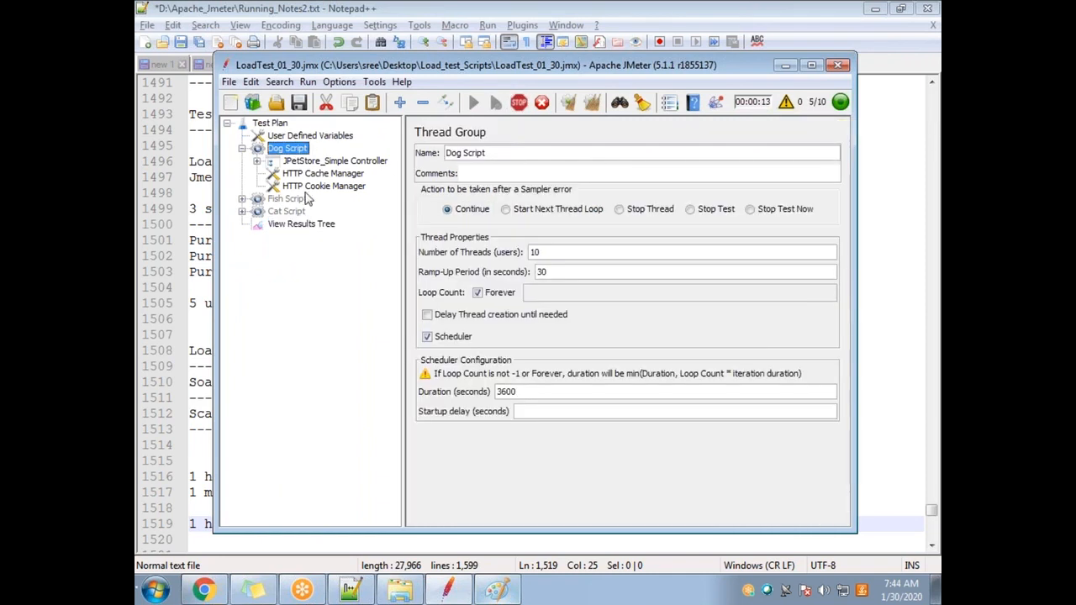
left_click(258, 162)
left_click(257, 162)
double_click(543, 271)
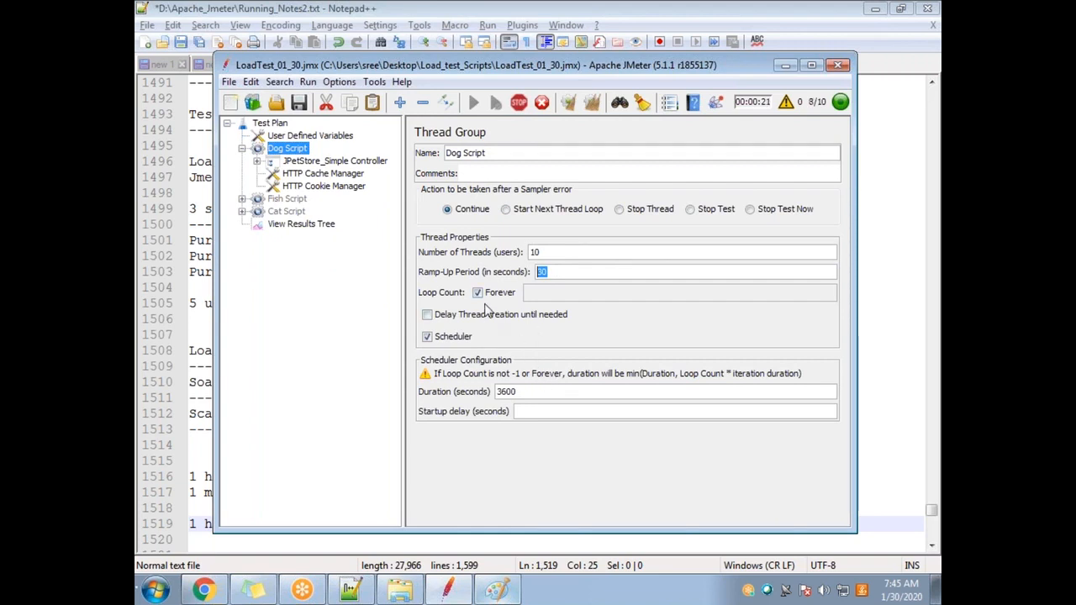
left_click(303, 224)
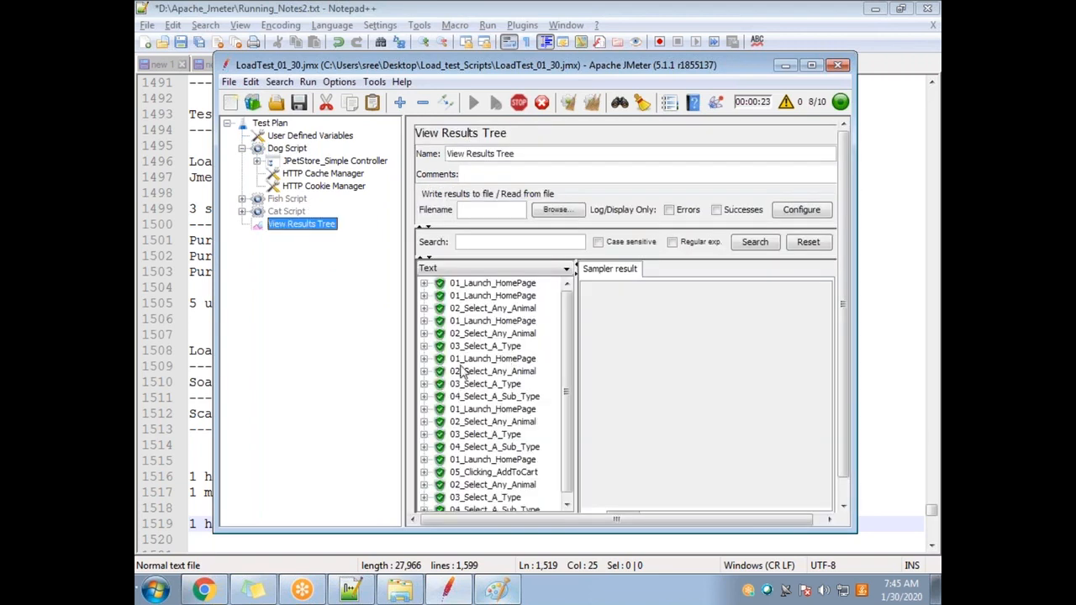
left_click(519, 102)
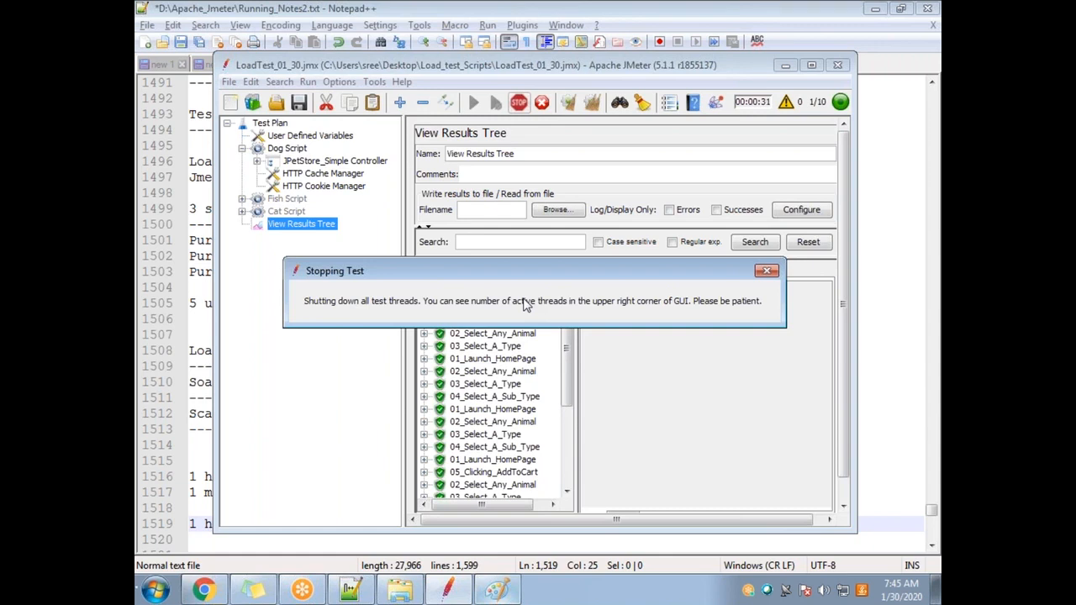
Turn off Forever for the Dog Script's loop count and clear the previous run's results from the View Results Tree
left_click(287, 148)
left_click(477, 293)
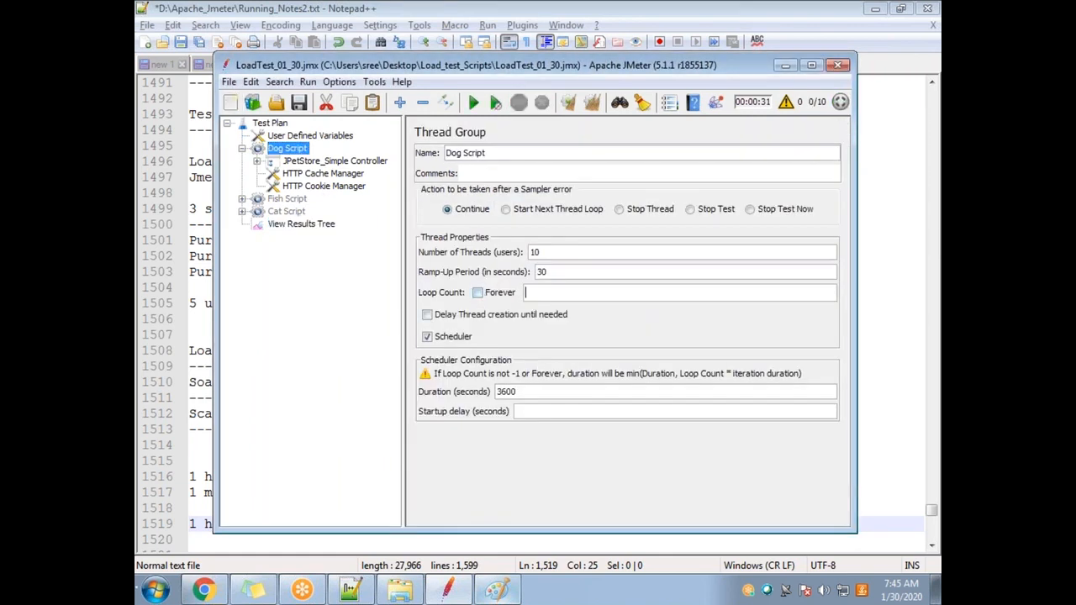
left_click(310, 225)
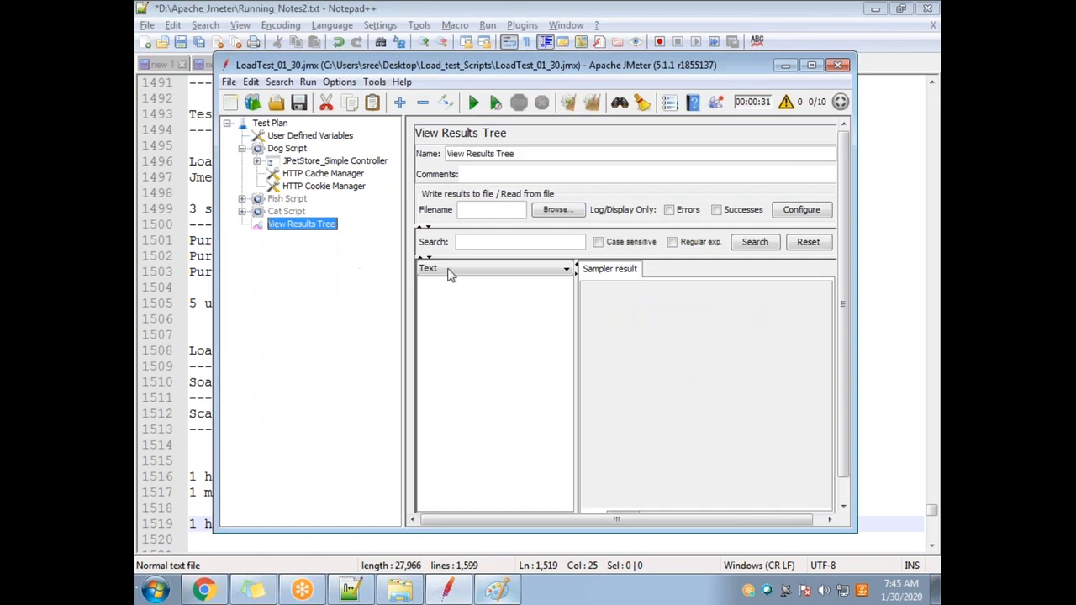
Add think times to the children of JPetStore_Simple Controller and save the test plan
left_click(256, 161)
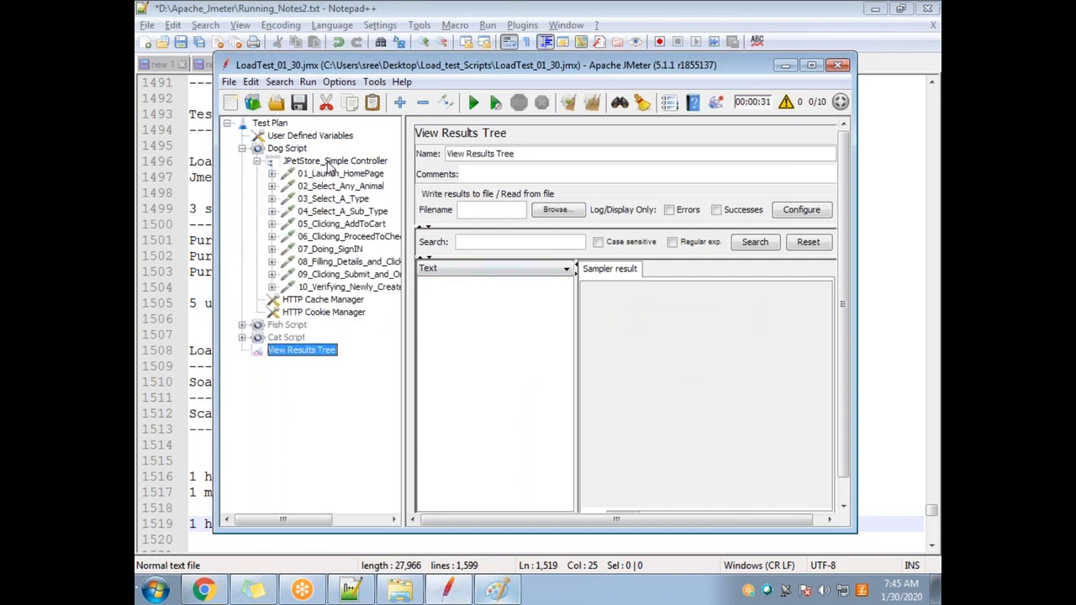
left_click(333, 161)
right_click(362, 161)
left_click(391, 194)
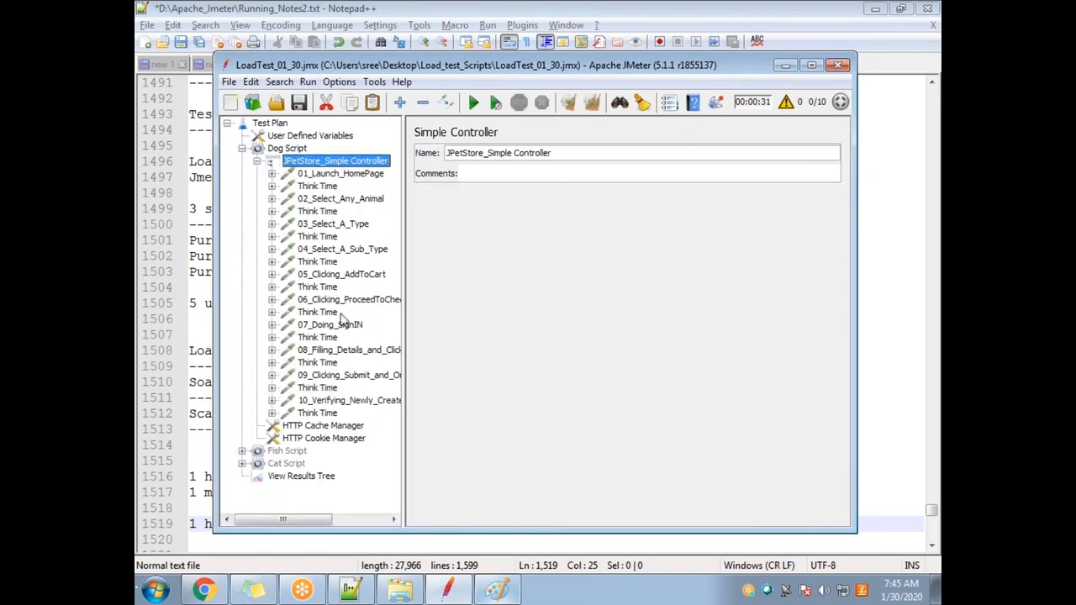
left_click(299, 101)
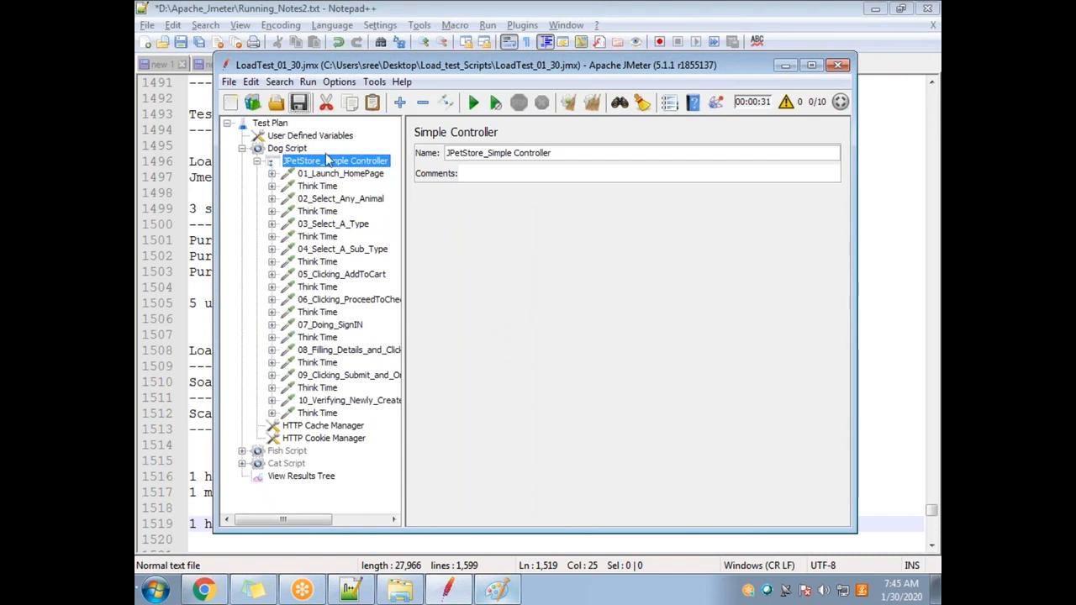
left_click(257, 163)
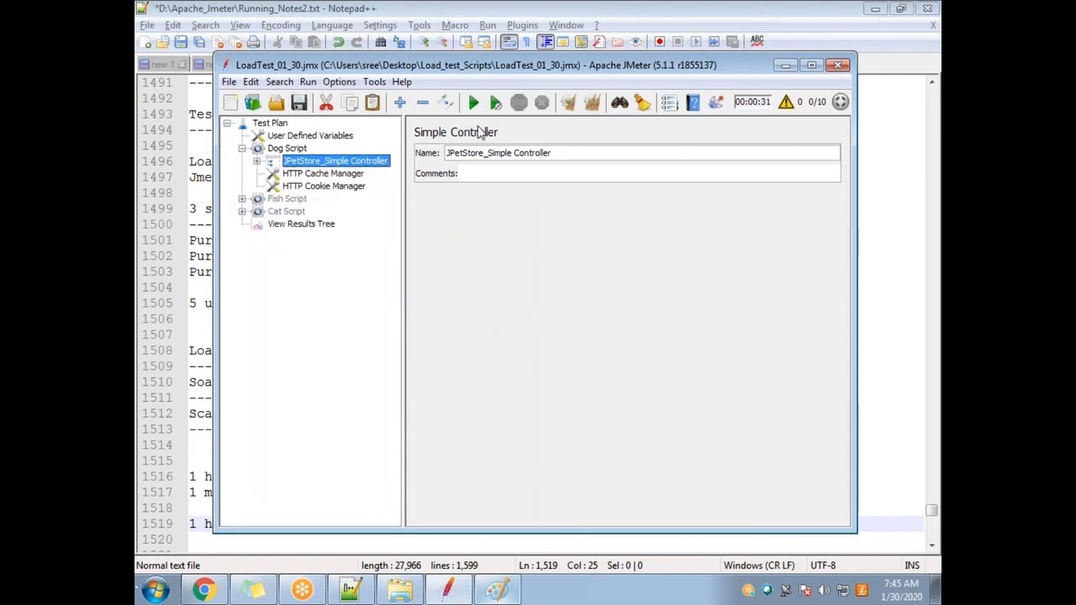
Run the test again, checking the running threads and the Dog Script settings, and shut it down
left_click(474, 102)
left_click(301, 225)
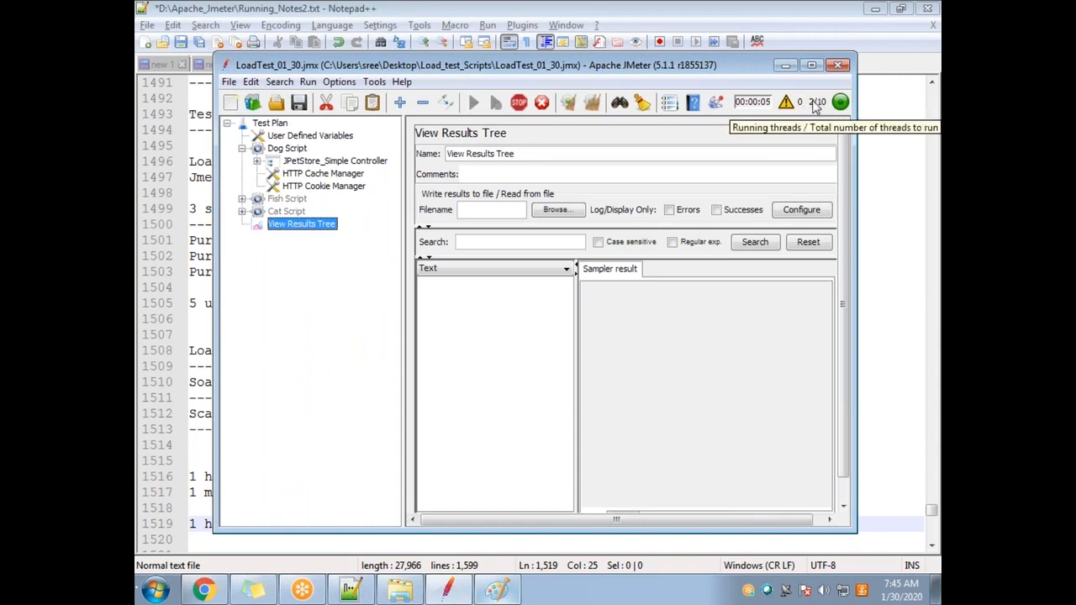
left_click(297, 151)
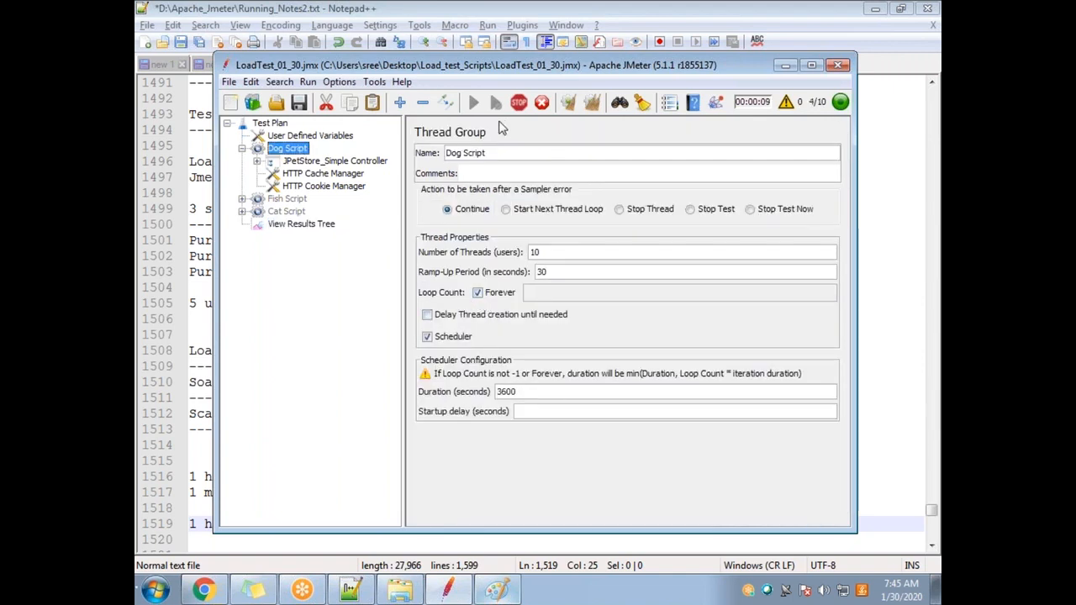
left_click(541, 103)
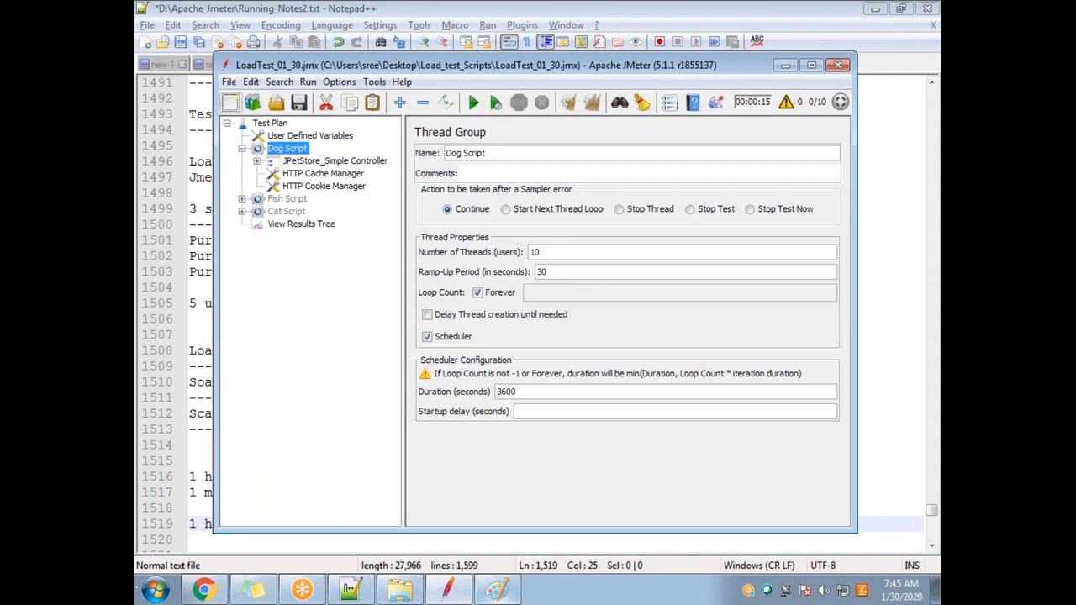
Try saving the Dog Script thread group with Forever turned off and the loop count left empty
left_click(477, 292)
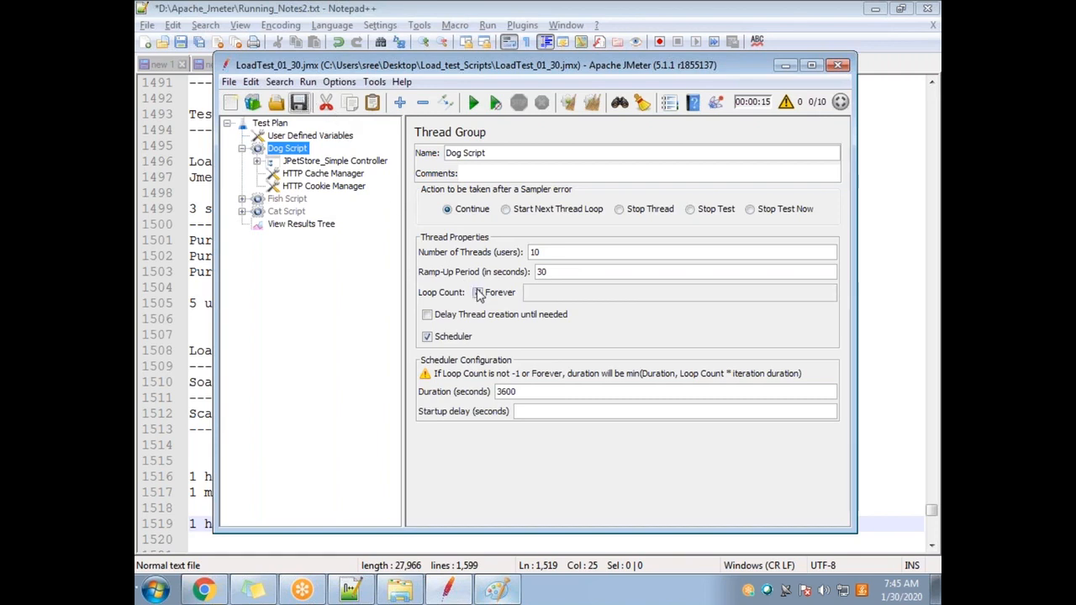
left_click(299, 102)
left_click(478, 293)
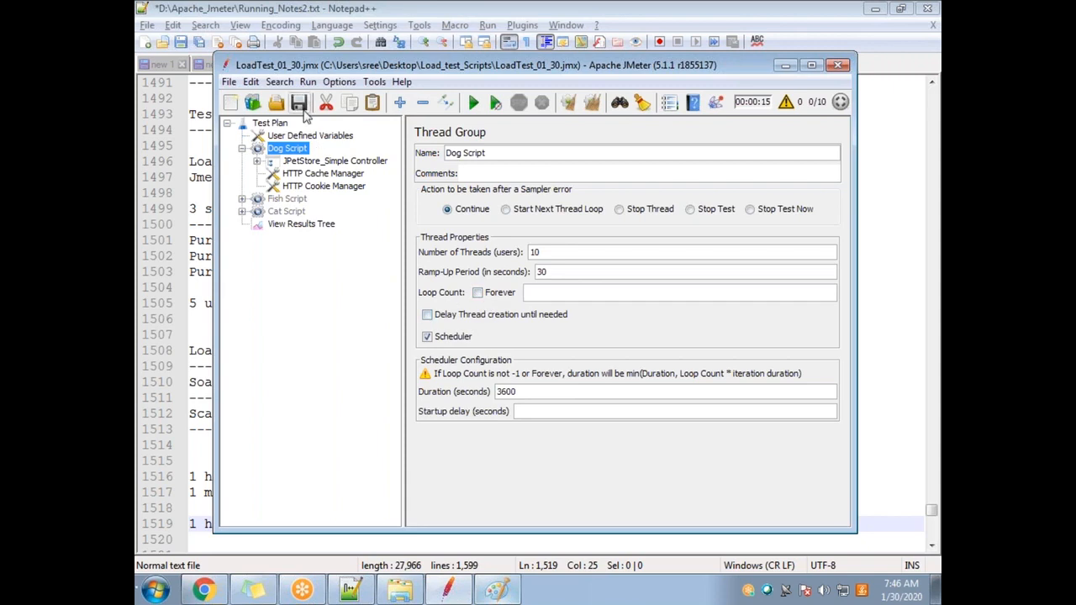
left_click(478, 294)
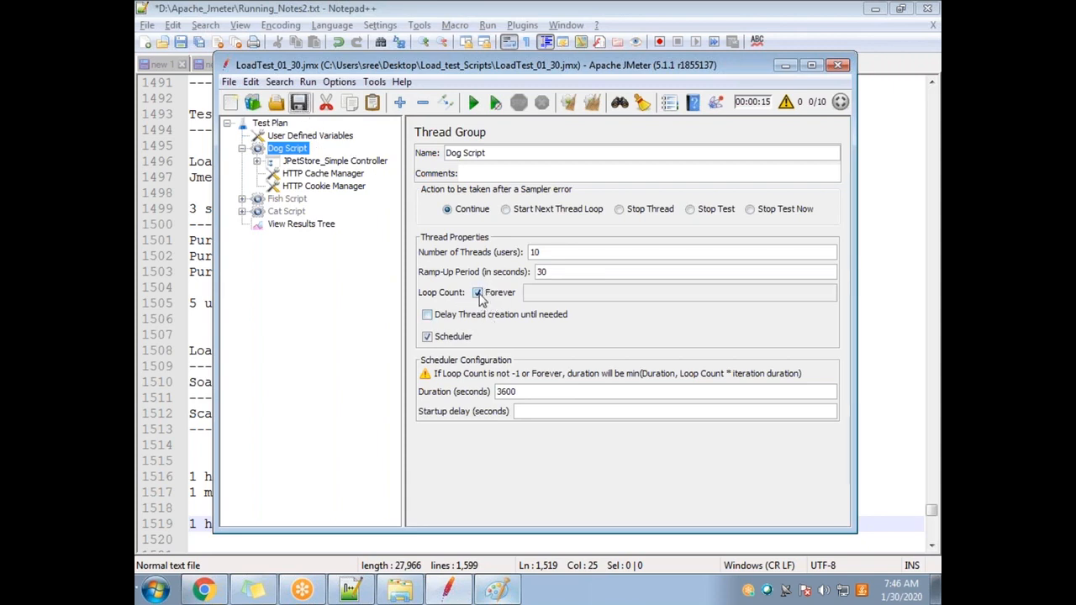
Turn off Forever and Scheduler for the Dog Script thread group, set its loop count to 10 and save the test plan
left_click(478, 292)
left_click(427, 336)
left_click(300, 103)
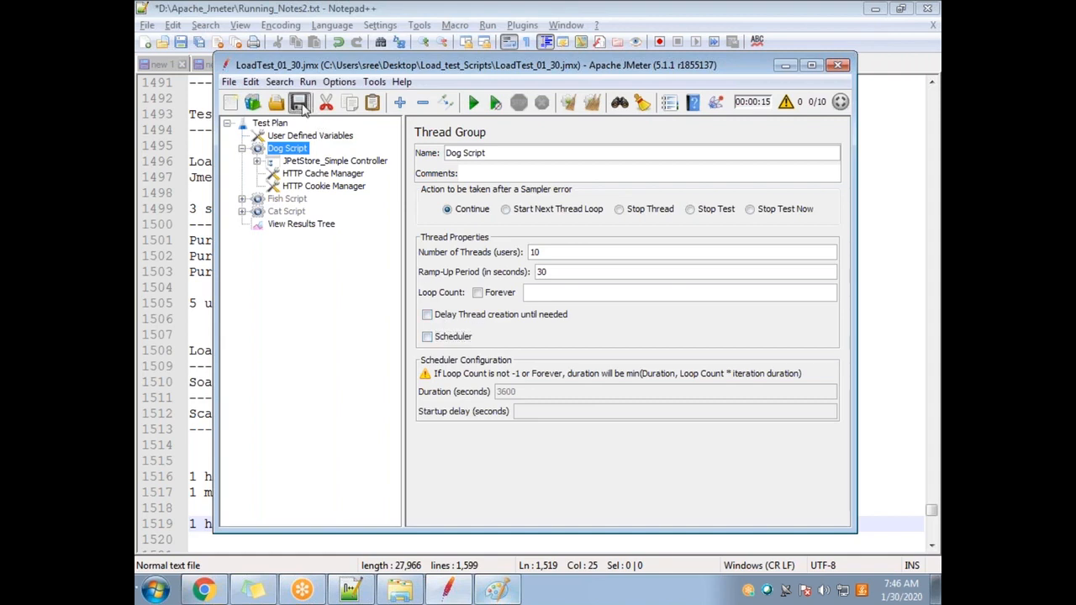
left_click(478, 294)
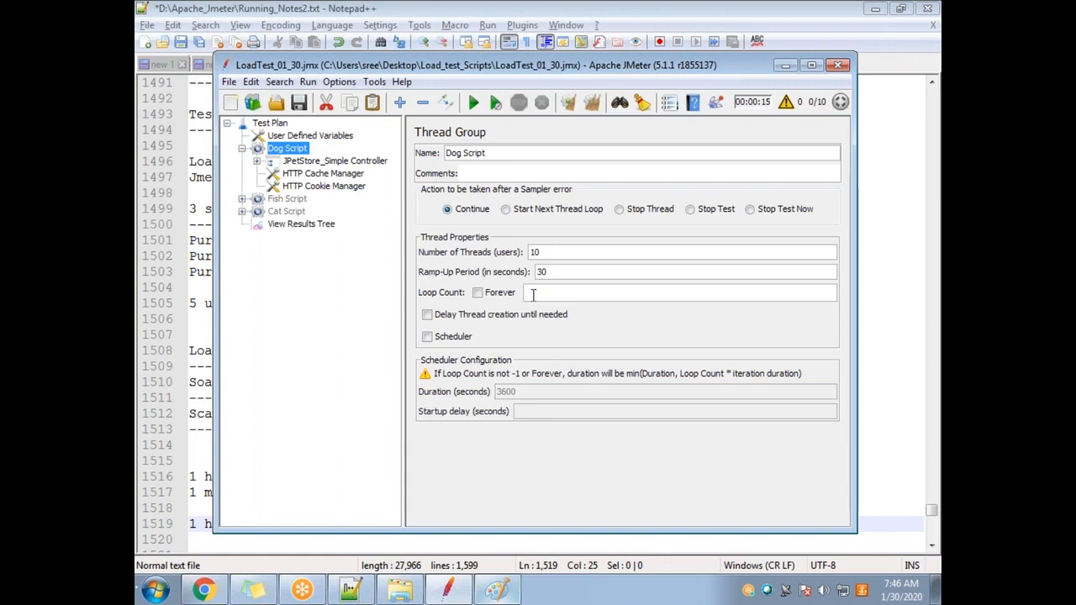
type("0")
key("ctrl+s")
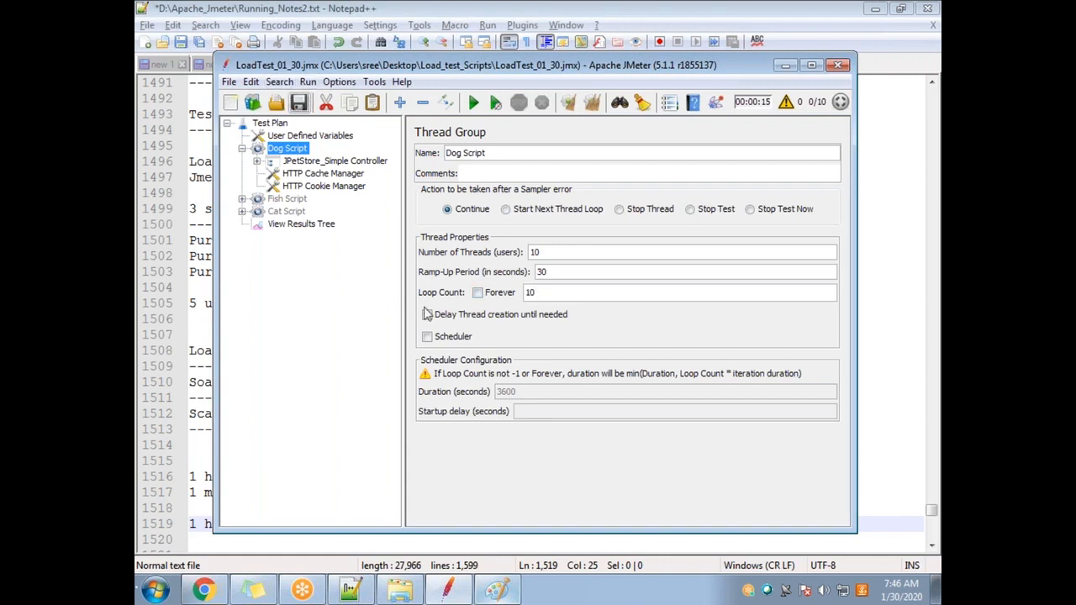
Turn the Dog Script's Scheduler back on, set its loop count to Forever and save the test plan
left_click(429, 337)
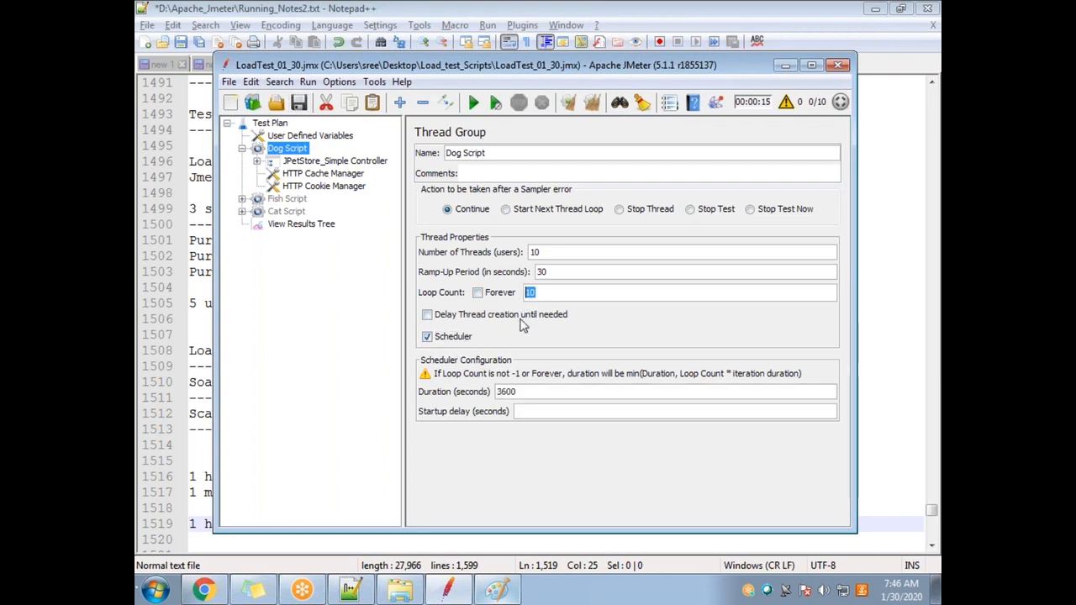
left_click(478, 293)
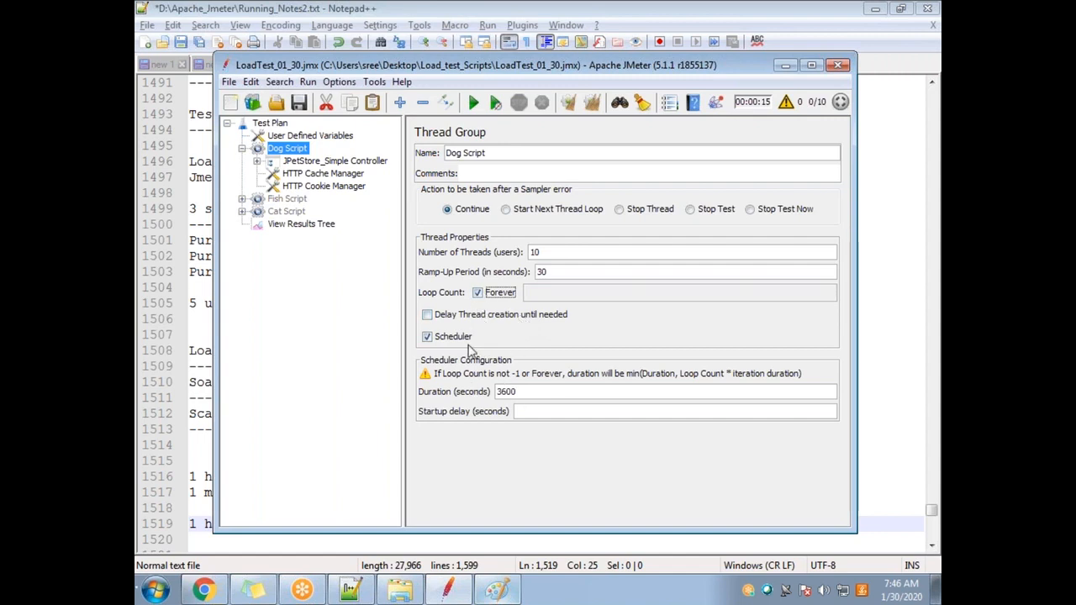
left_click(477, 293)
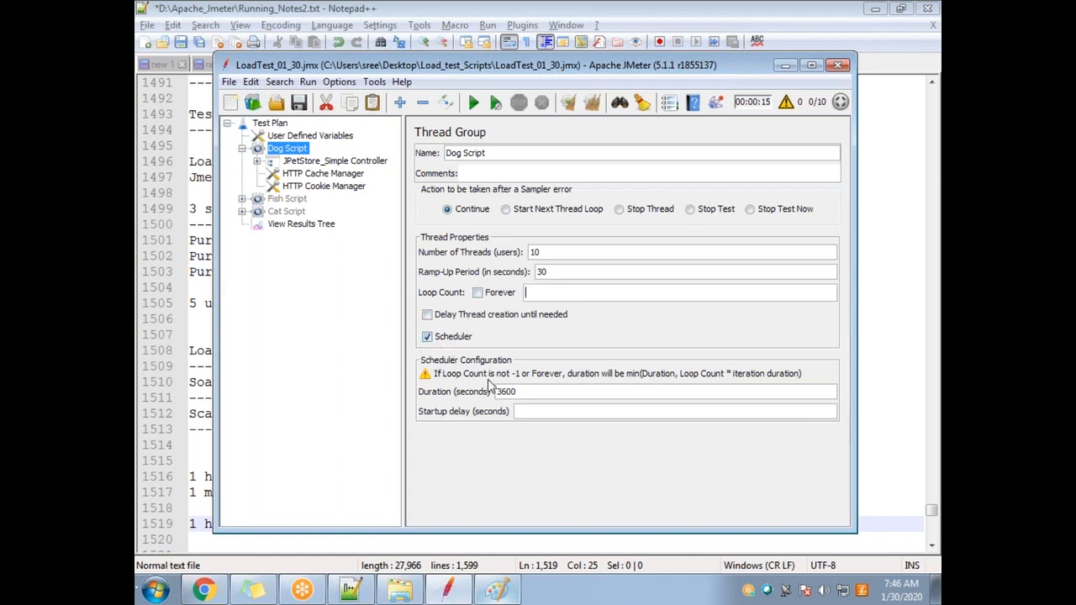
left_click_drag(530, 397, 476, 397)
left_click(297, 106)
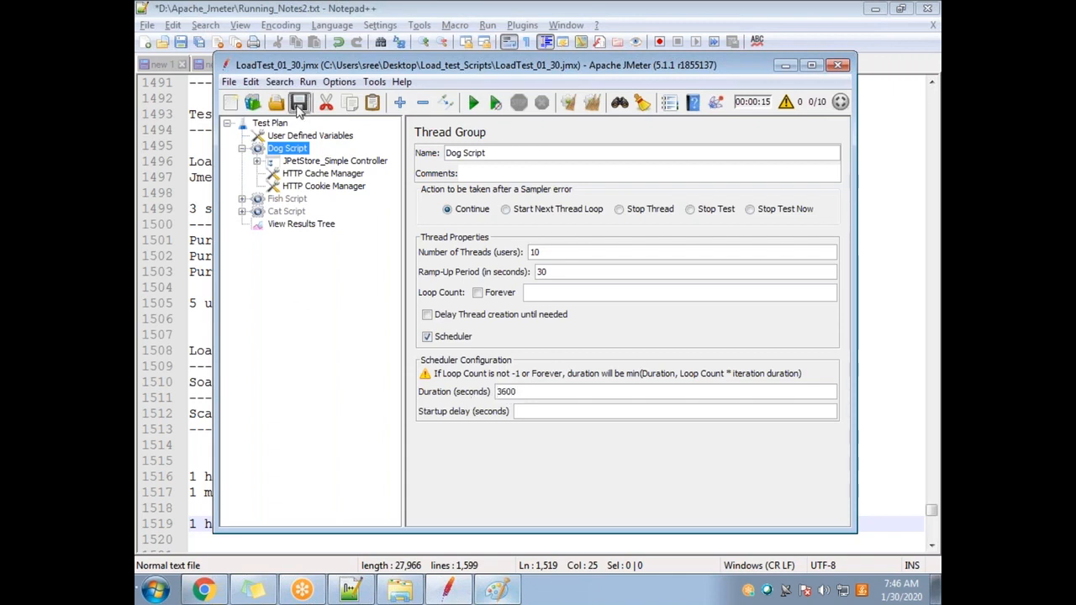
left_click(477, 293)
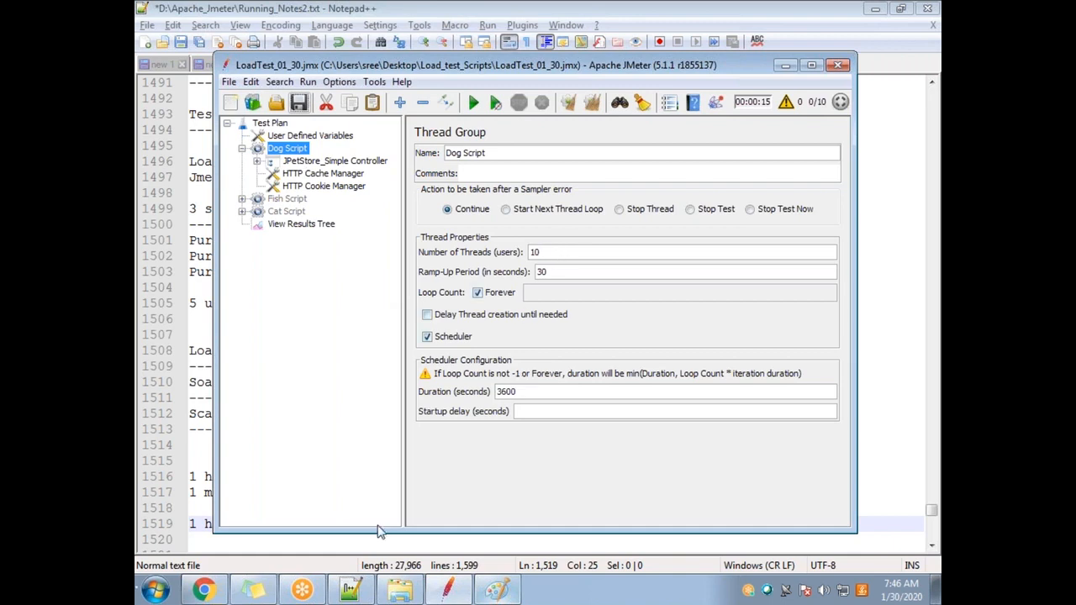
Switch to the load test graph in Paint
left_click(497, 592)
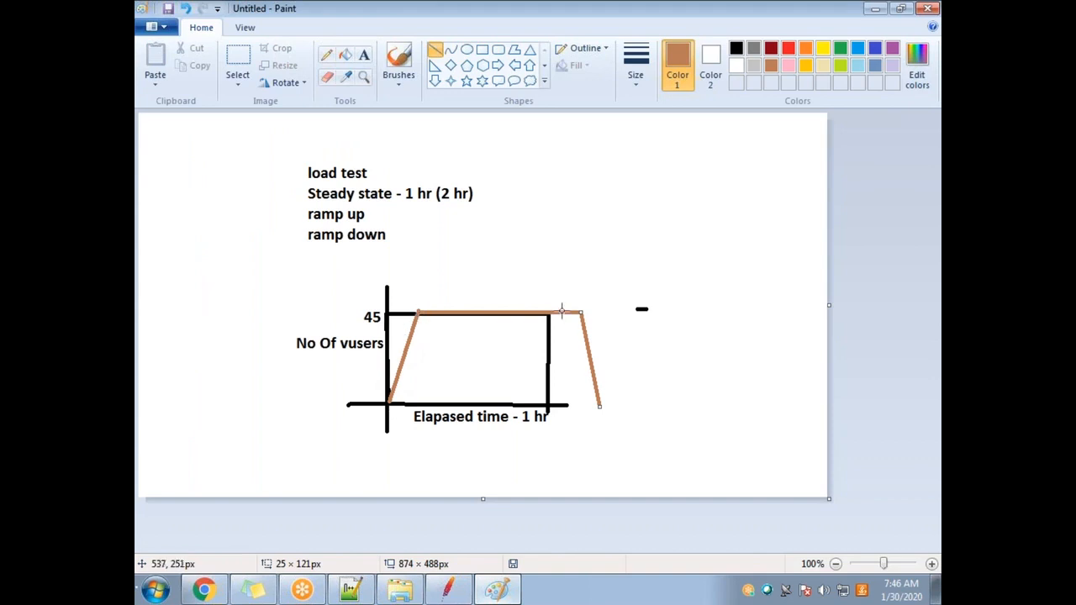
Compare the Dog Script thread group's ramp-up period and scheduled duration with the load test graph in Paint
key("alt+Tab")
mouse_move(545, 252)
left_mouse_down()
mouse_move(517, 252)
mouse_move(505, 269)
mouse_move(545, 253)
mouse_move(529, 259)
left_mouse_up()
left_click(574, 273)
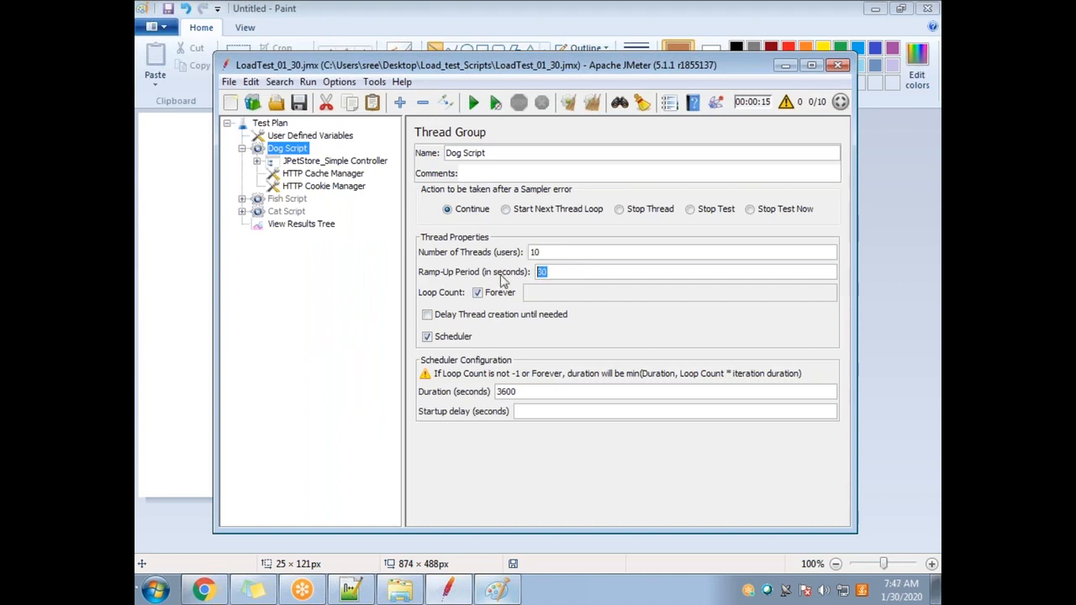
double_click(519, 392)
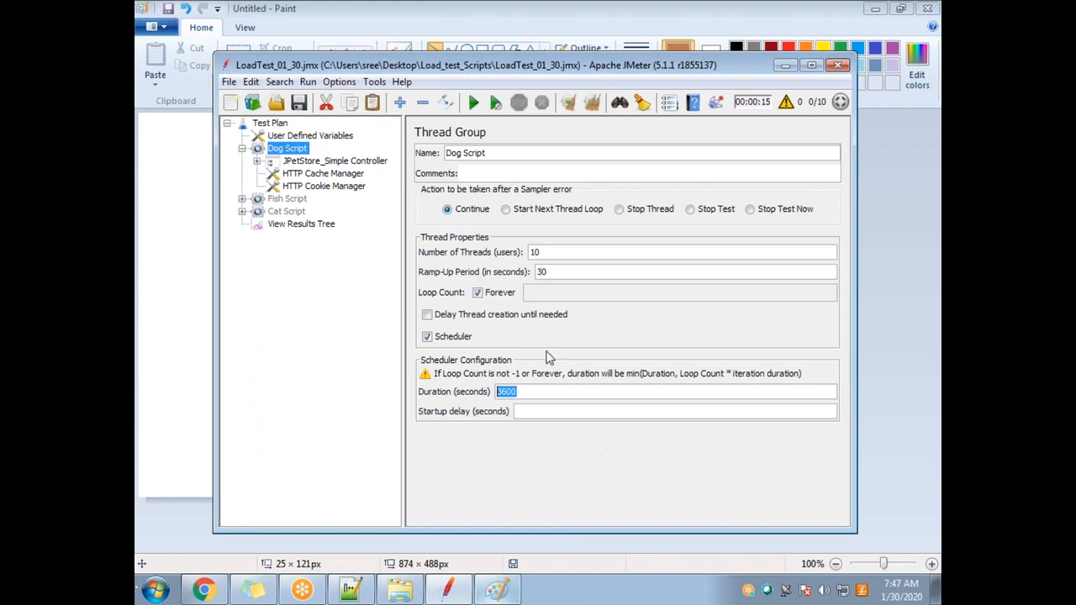
key("alt+Tab")
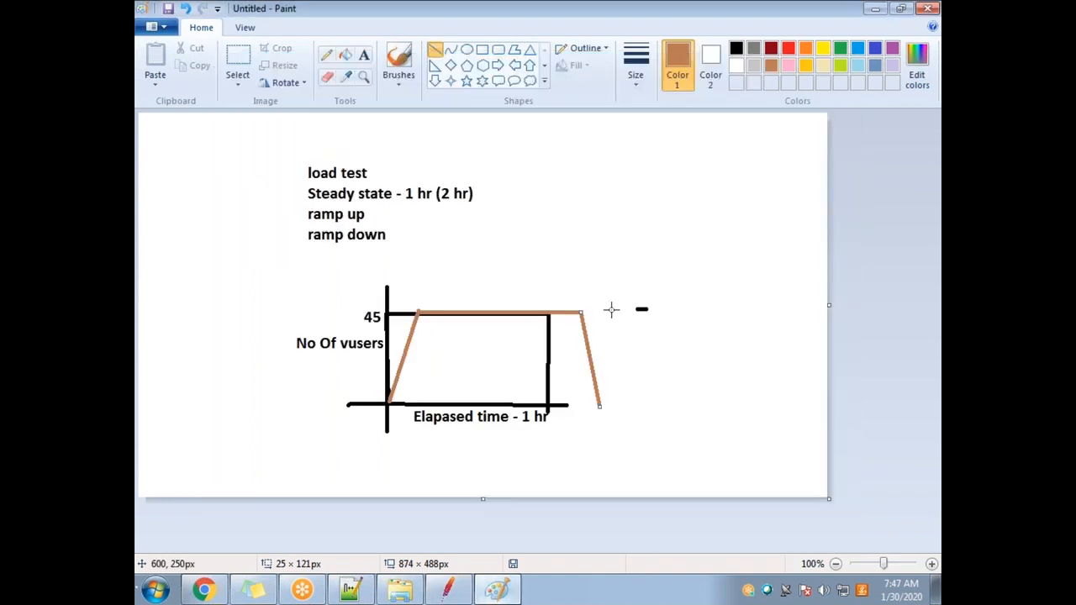
key("alt+Tab")
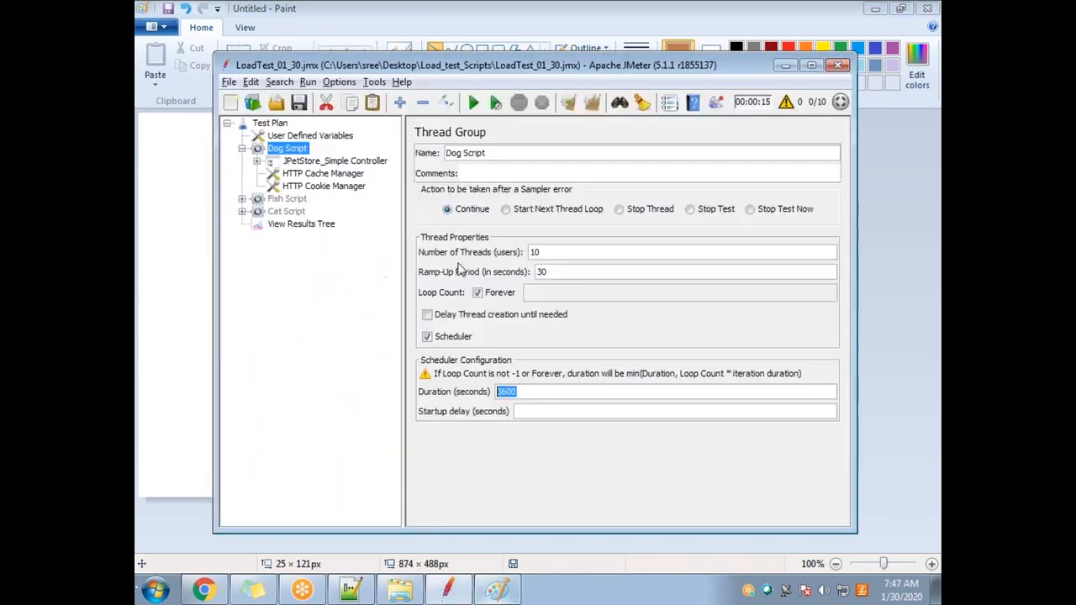
double_click(542, 272)
double_click(504, 391)
key("alt+Tab")
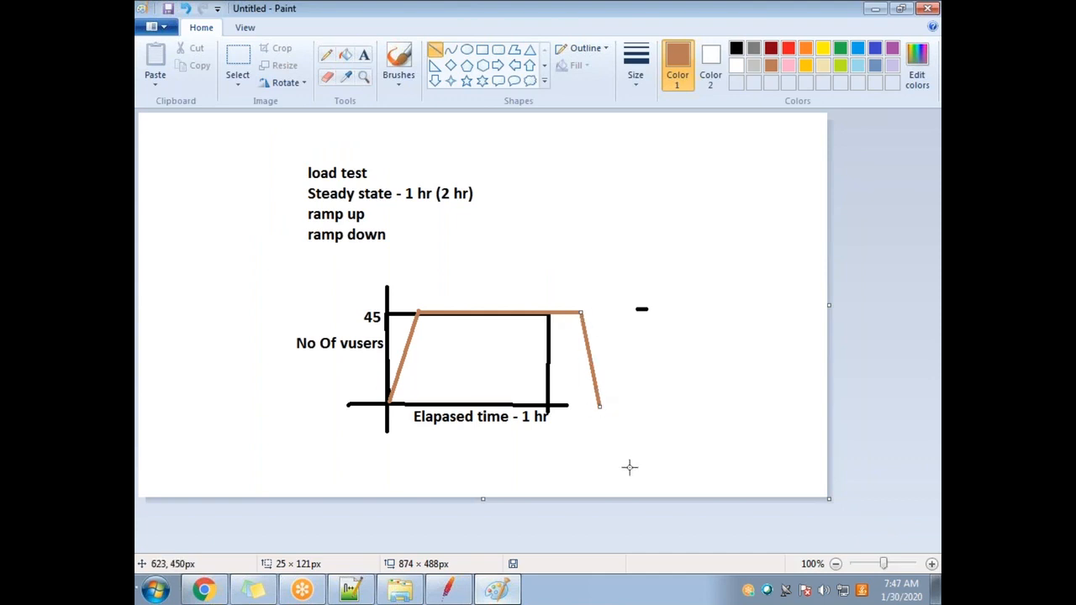
key("alt+Tab")
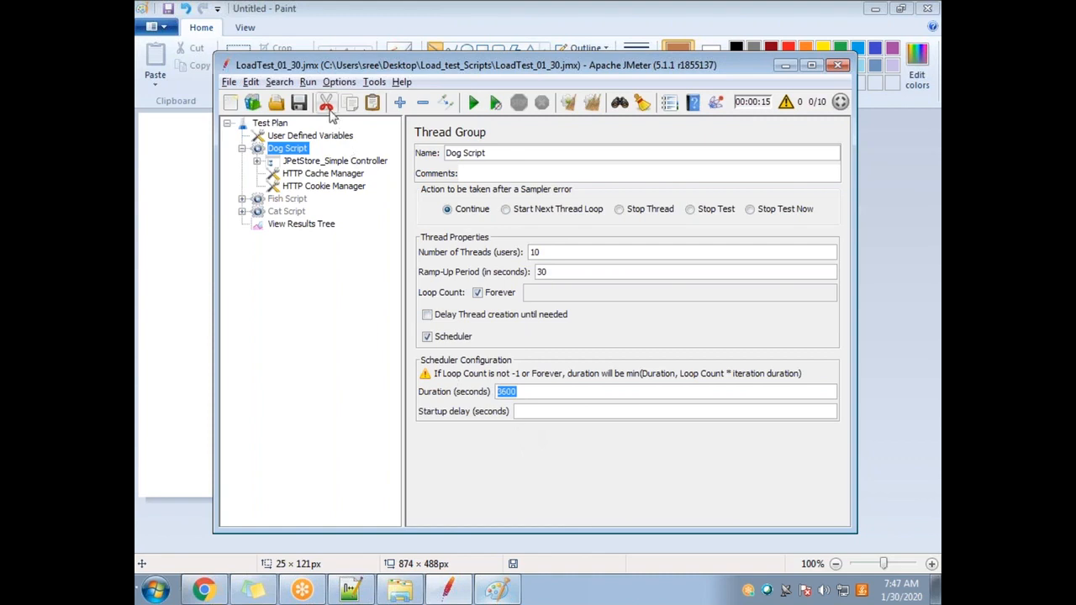
Save the test plan and maximize the JMeter window
left_click(300, 102)
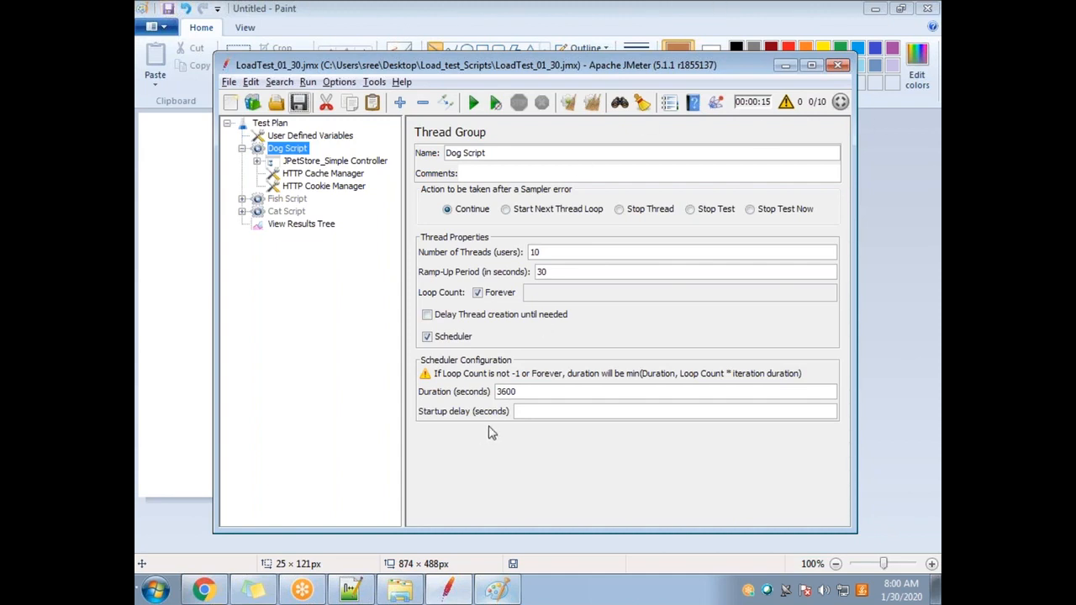
left_click(655, 26)
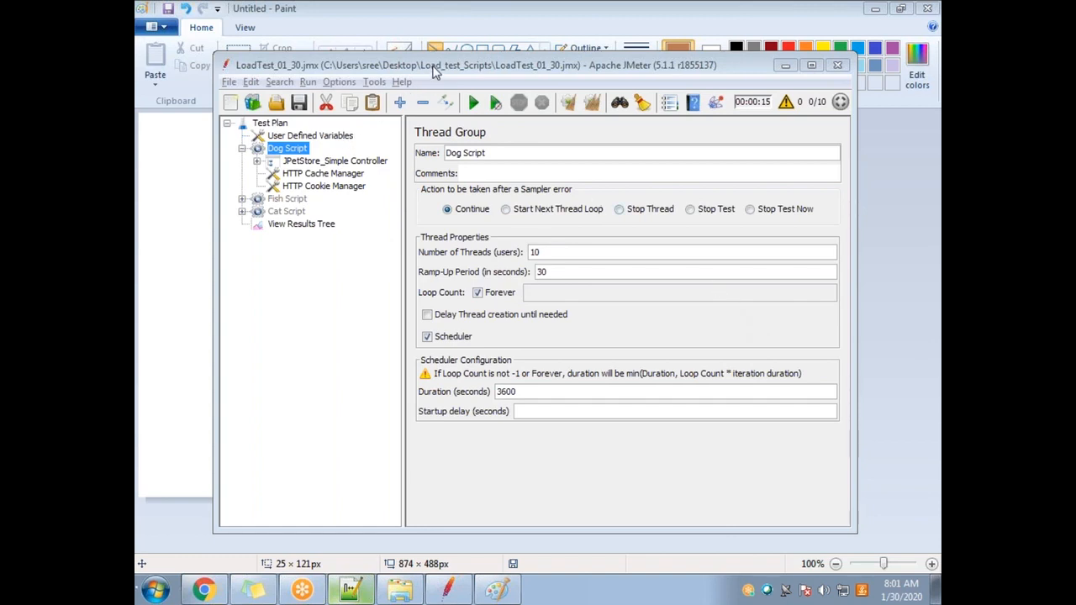
left_click_drag(435, 67, 350, 10)
key("super+Up")
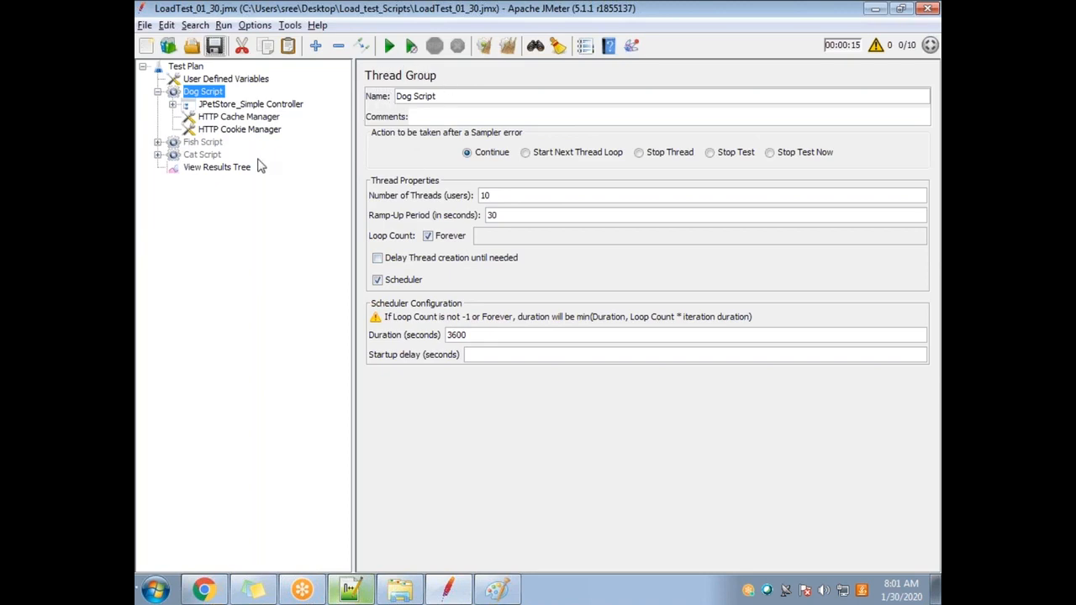
Add a jp@gc - Ultimate Thread Group to the test plan and place it directly above Dog Script
left_click(193, 70)
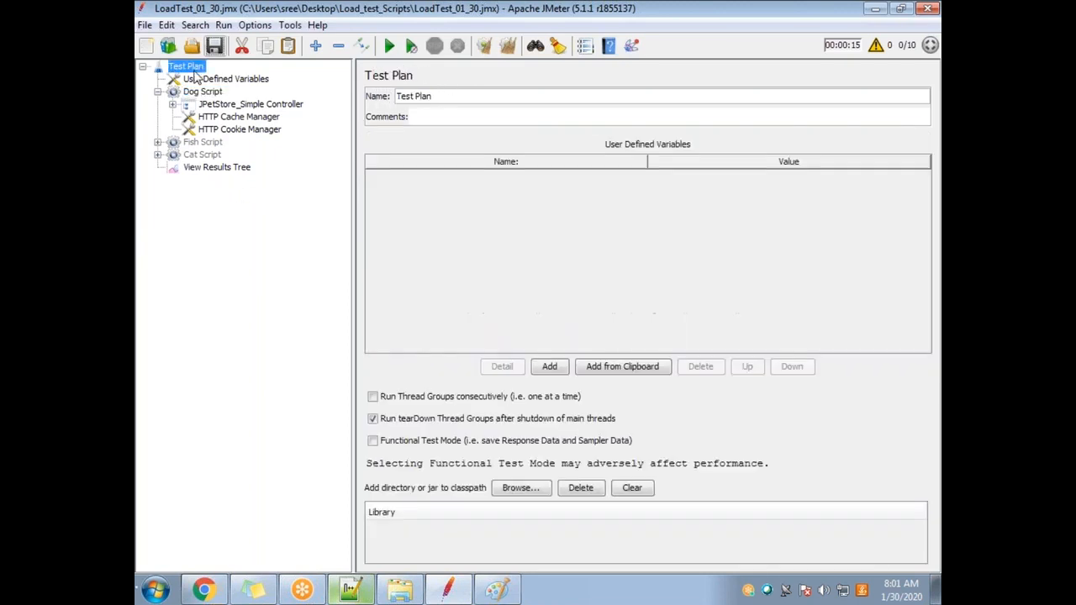
right_click(194, 74)
mouse_move(246, 84)
mouse_move(464, 84)
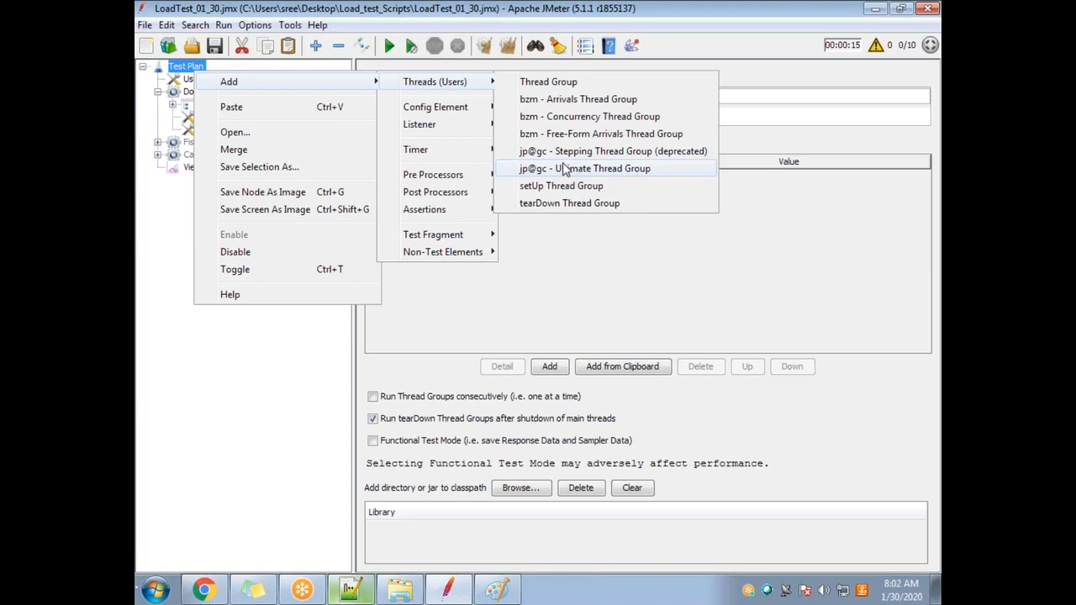
left_click(622, 169)
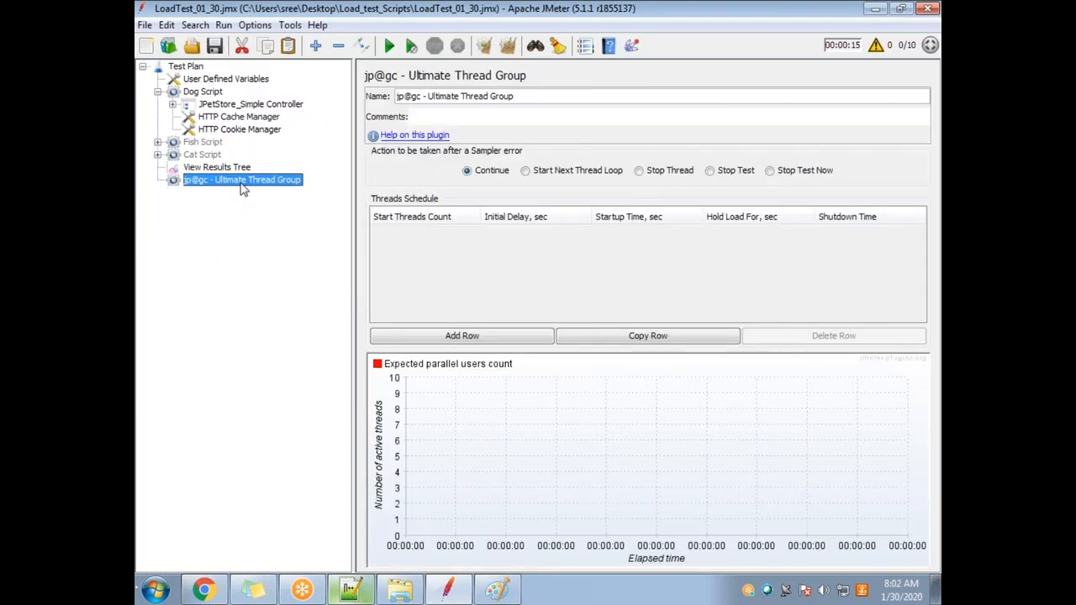
left_click_drag(242, 188, 239, 92)
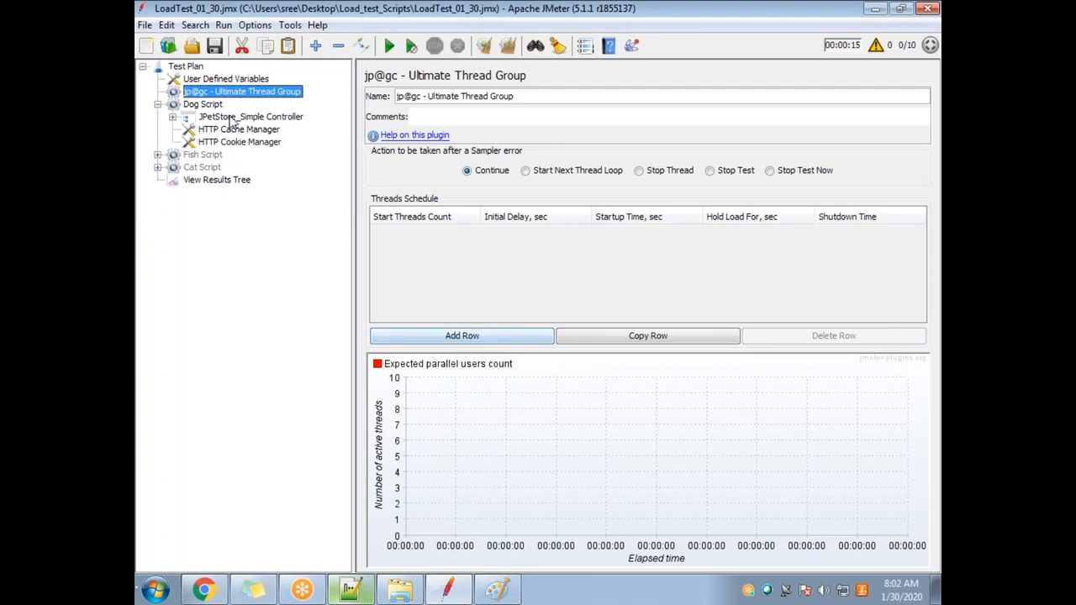
Examine the thread group types that can be added to the test plan, including the jp@gc ones
left_click(186, 66)
right_click(186, 67)
mouse_move(252, 77)
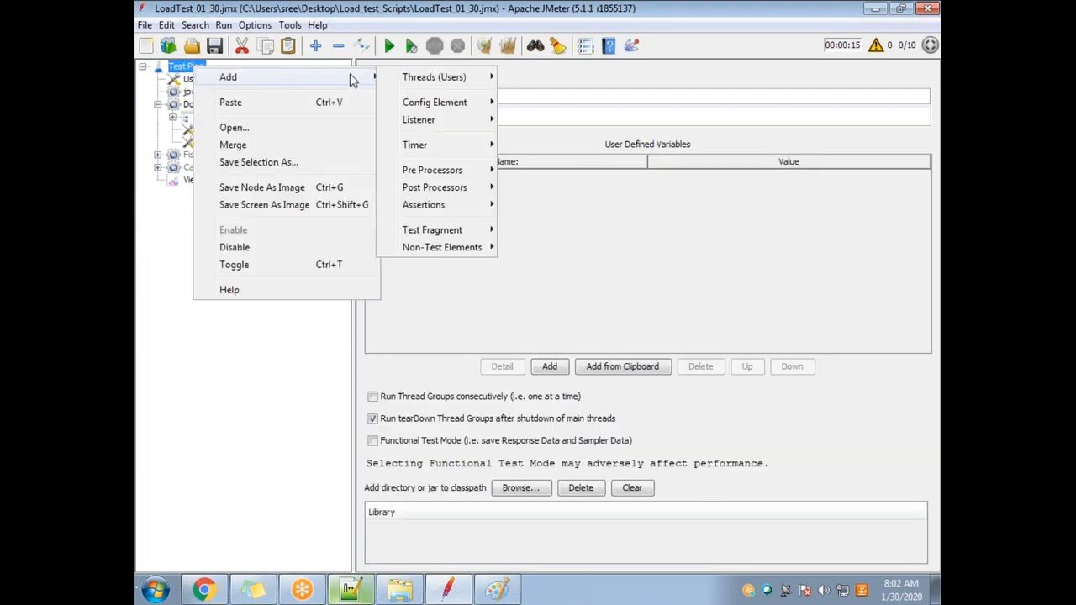
mouse_move(462, 77)
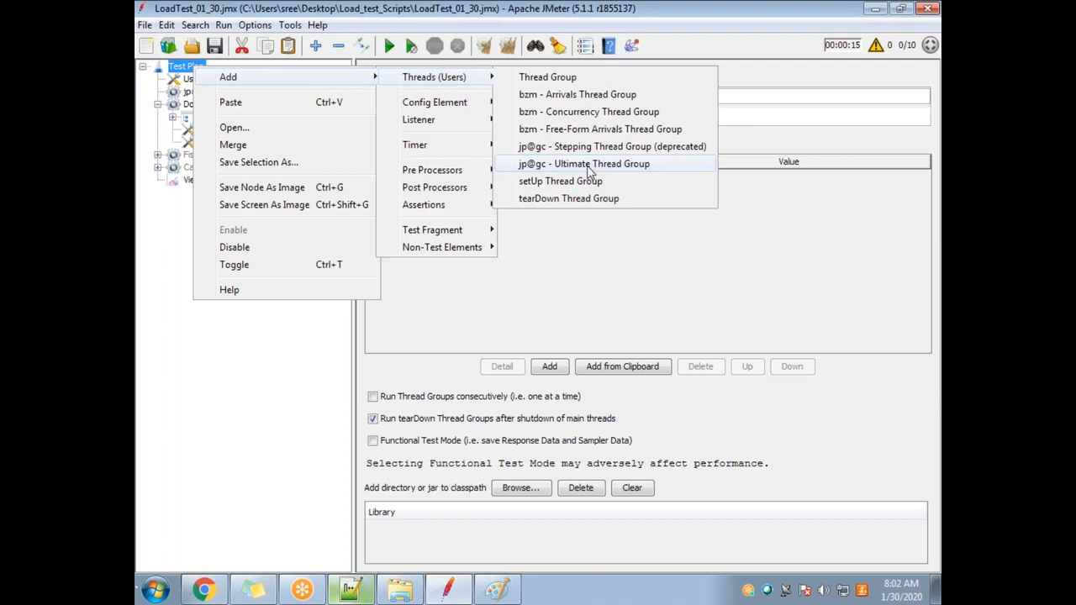
left_click(660, 31)
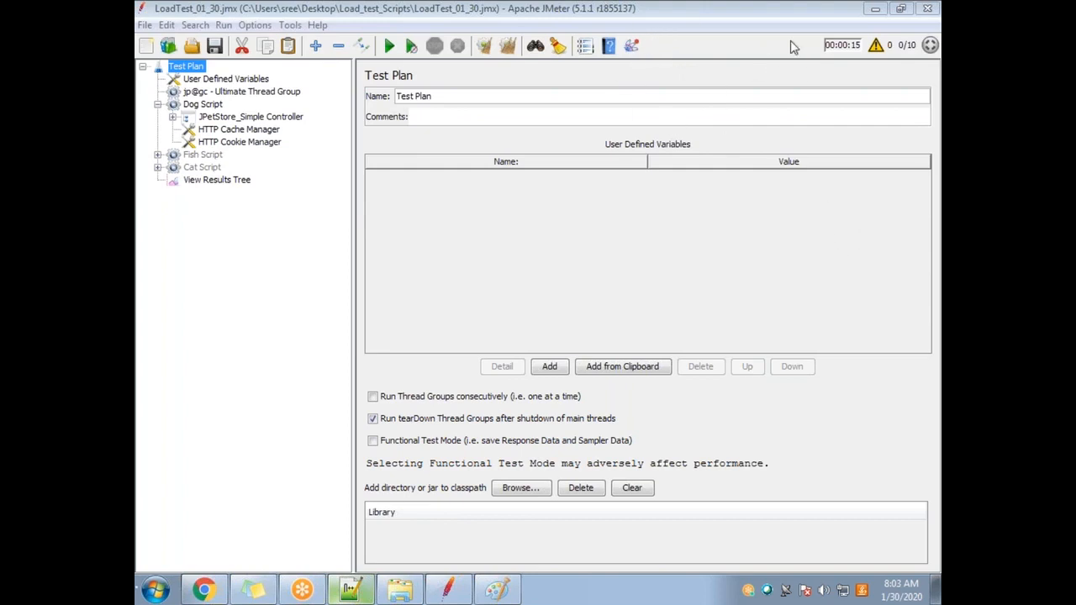
Bring up the JMeter Plugins Manager and resize and move its window so the whole dialog fits on screen
left_click(630, 51)
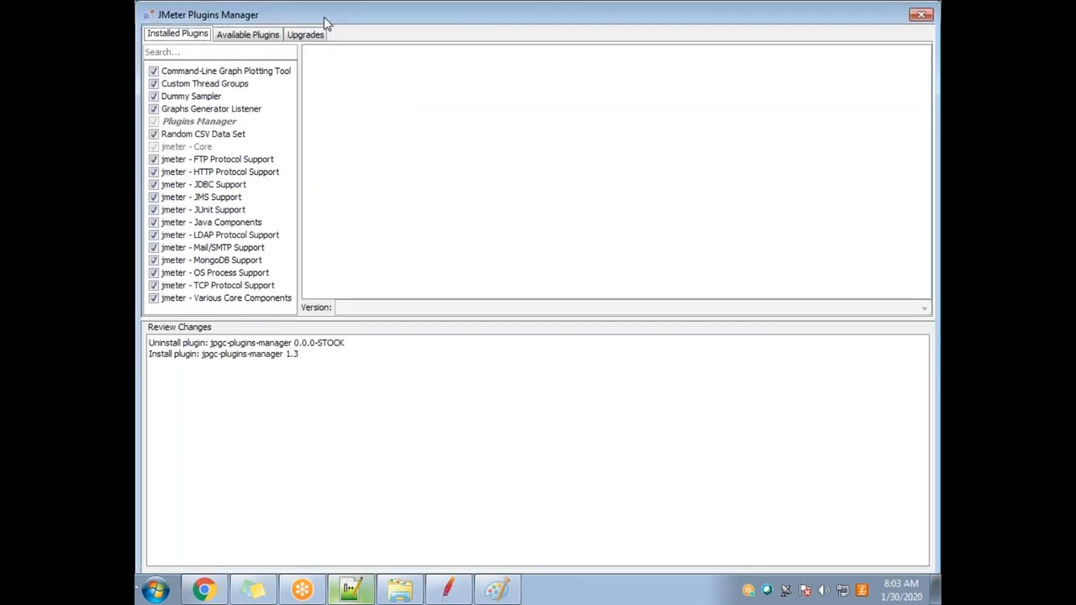
left_click_drag(322, 19, 244, 204)
left_click(837, 202)
left_click(631, 53)
left_click_drag(298, 196, 438, 112)
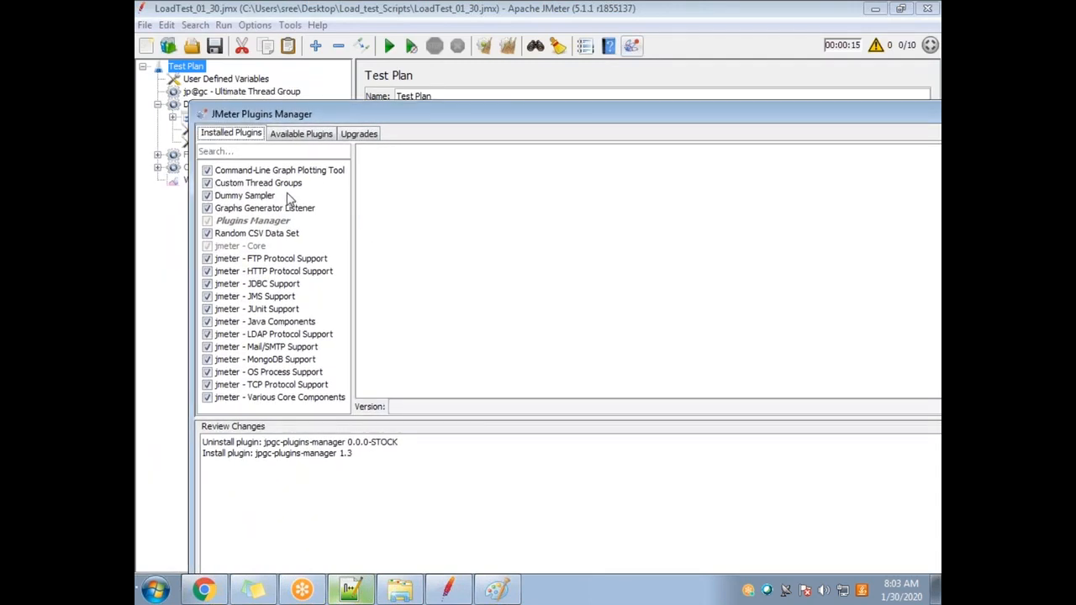
left_click_drag(489, 114, 464, 66)
left_click_drag(169, 57, 325, 182)
left_click_drag(514, 197, 430, 47)
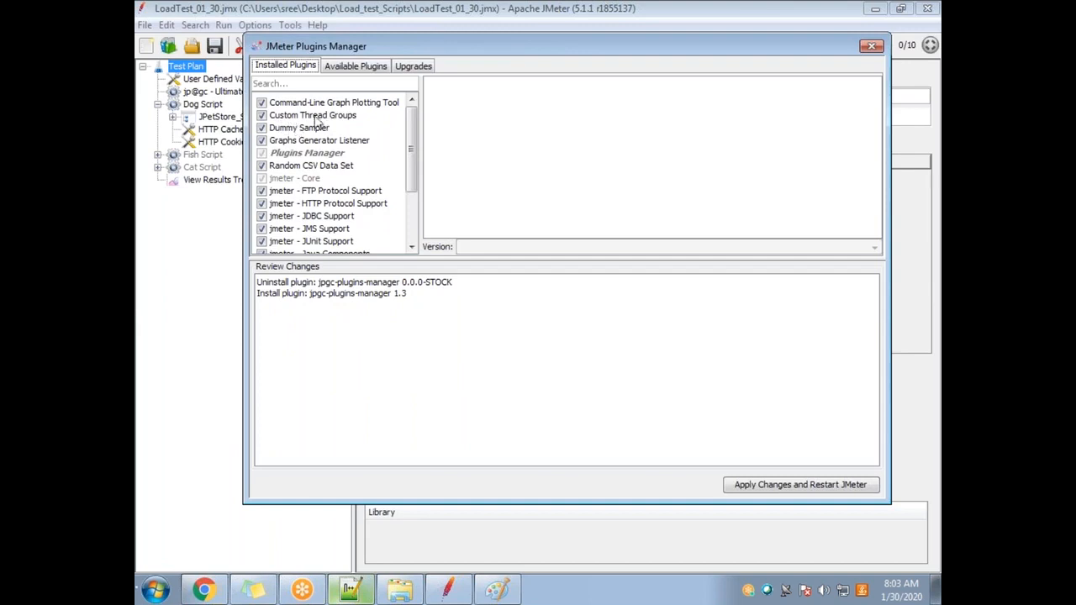
Try to uninstall the Custom Thread Groups plugin by applying the change with a JMeter restart, saving the test plan
left_click(262, 115)
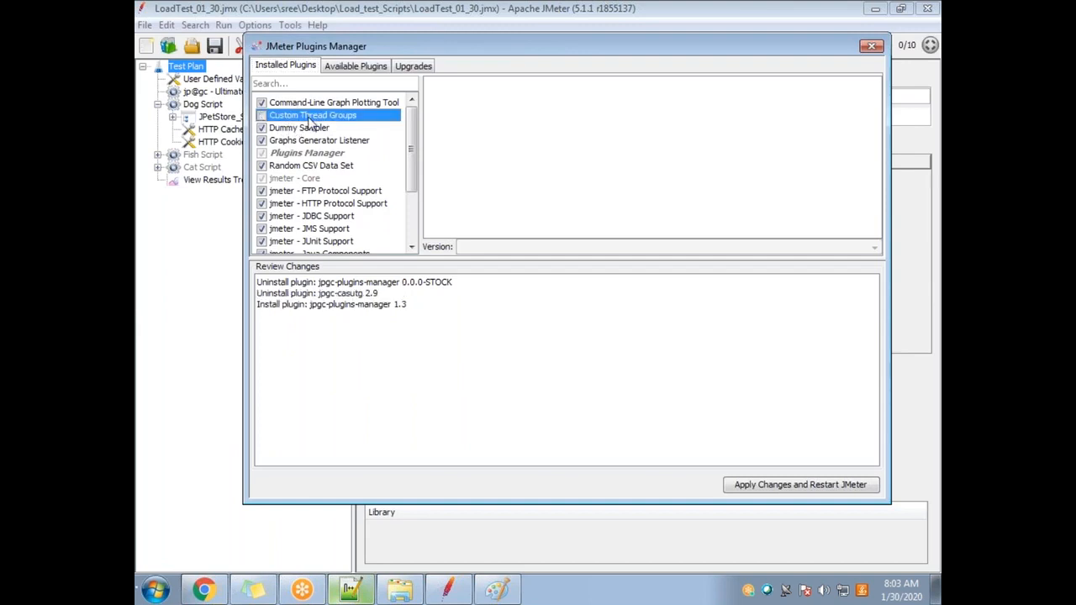
left_click(299, 118)
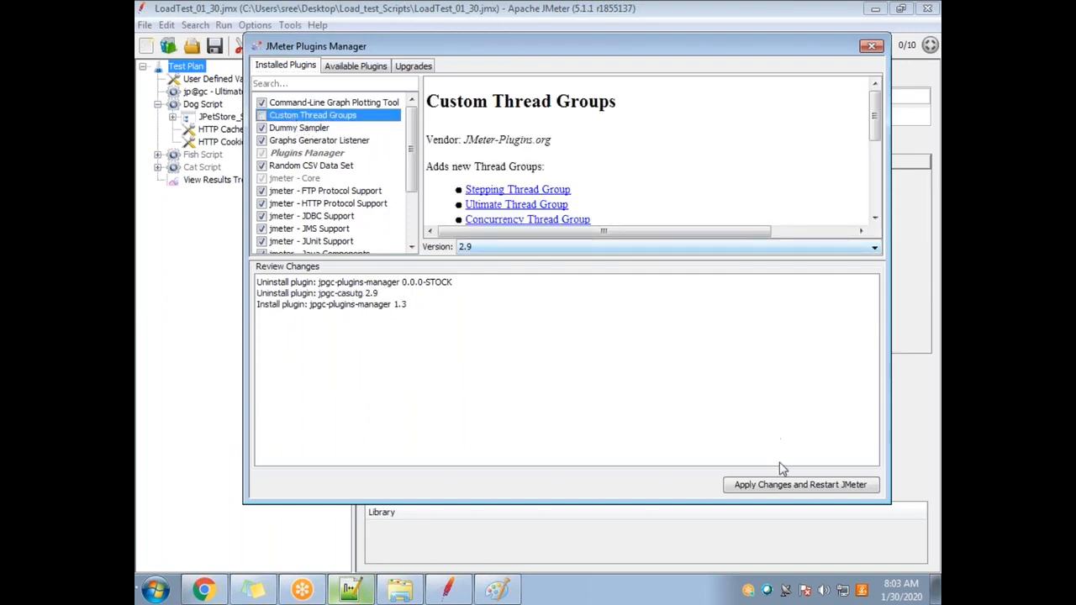
left_click(766, 485)
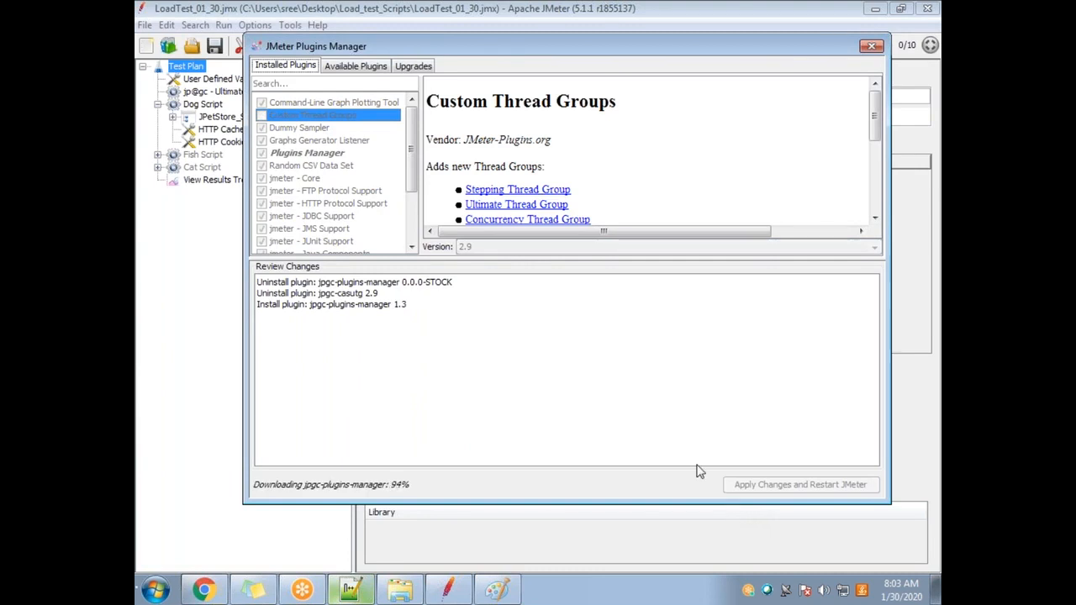
left_click(479, 312)
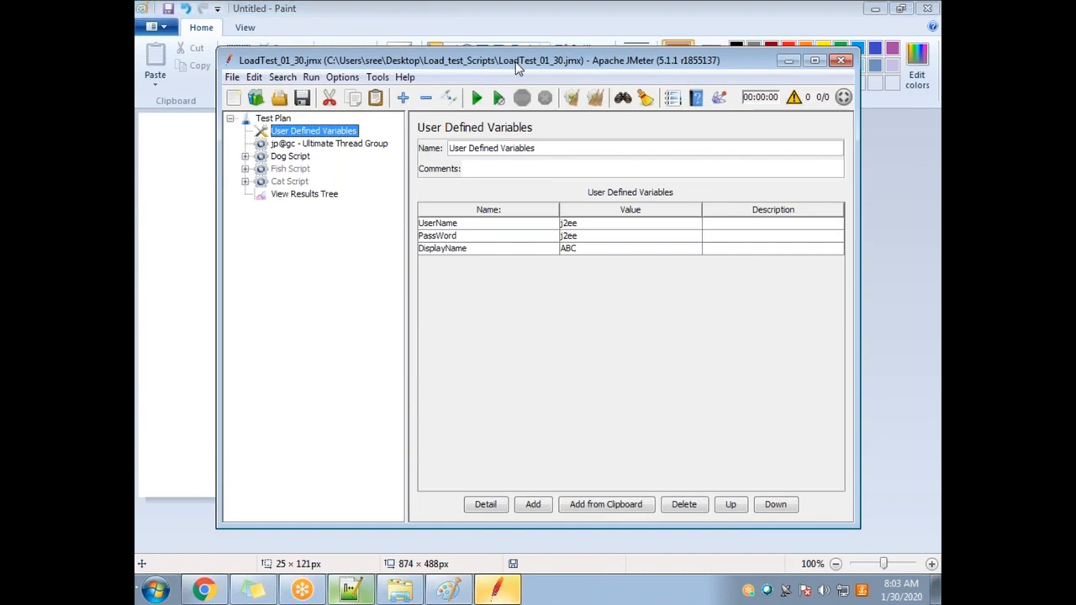
Check whether the custom thread group types are still offered for the test plan after the restart
left_click_drag(515, 61, 451, 75)
left_click(210, 134)
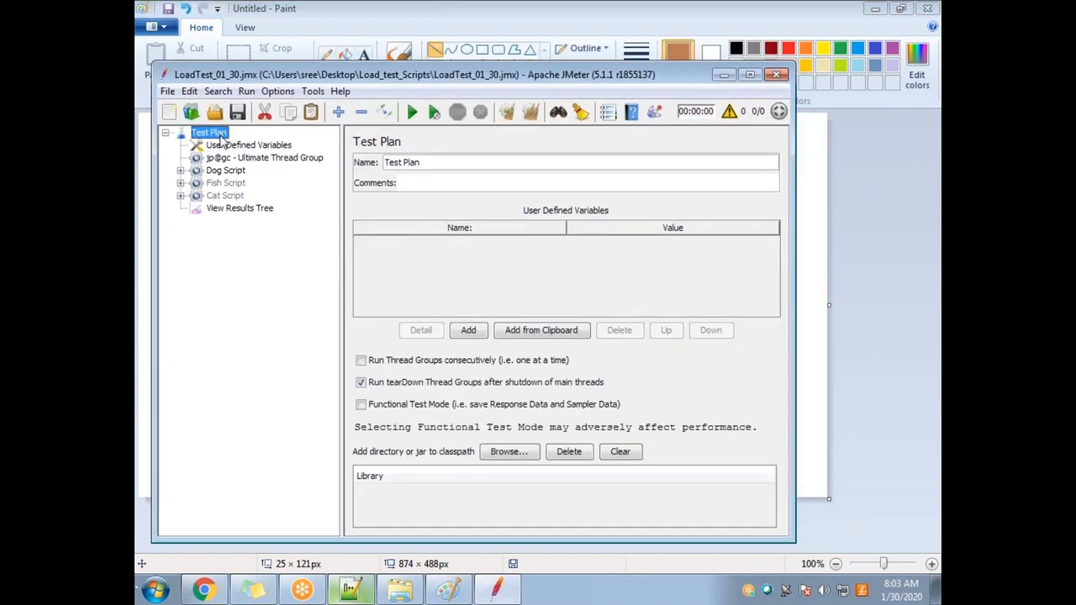
right_click(215, 134)
mouse_move(284, 149)
mouse_move(505, 151)
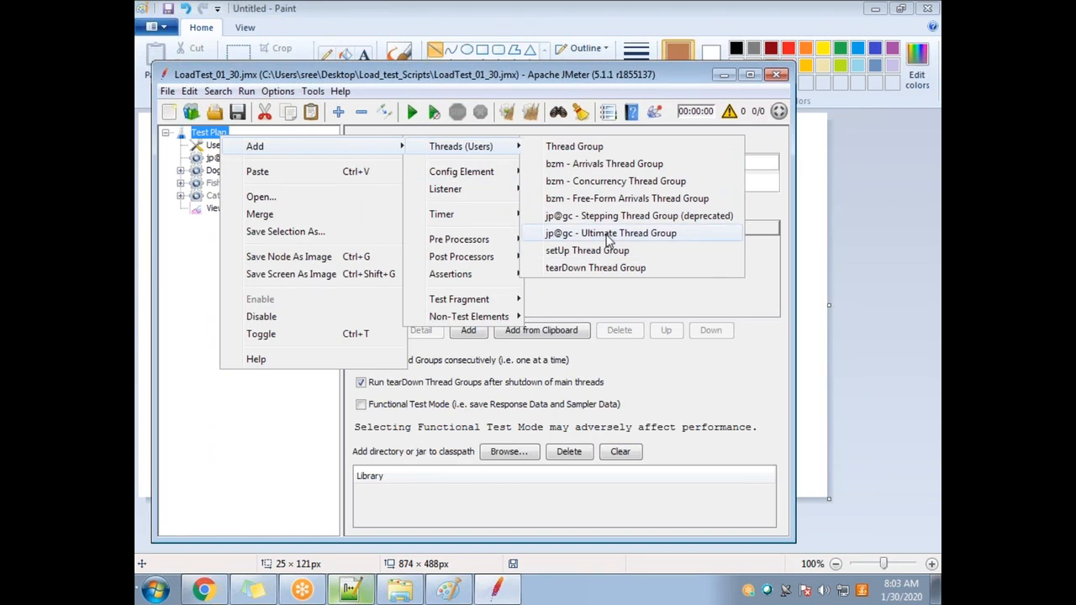
left_click(653, 127)
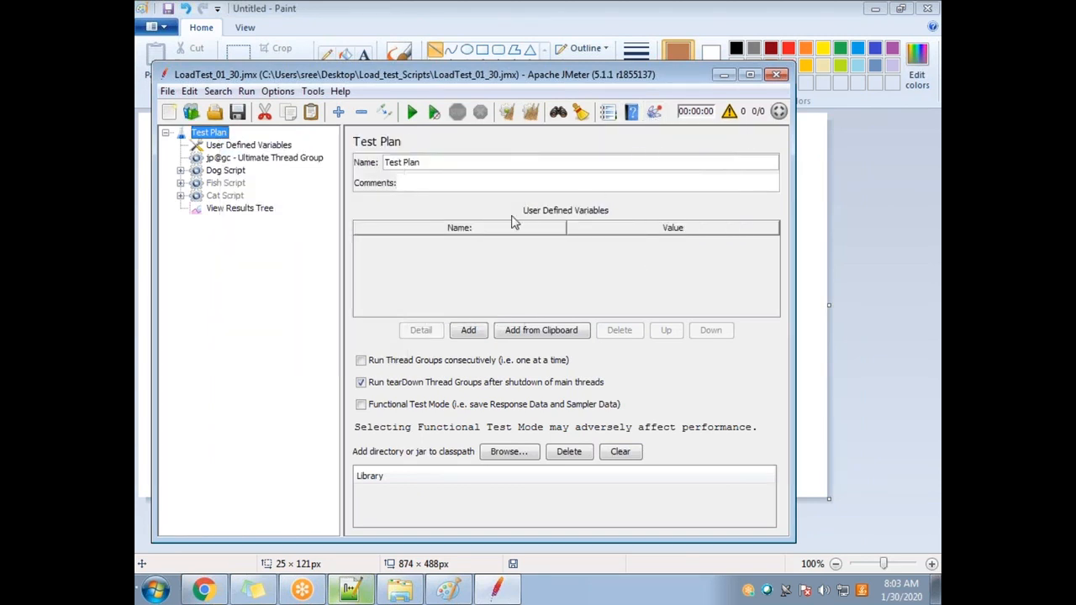
Try again to uninstall the Custom Thread Groups plugin and restart JMeter without saving the test plan
left_click(655, 111)
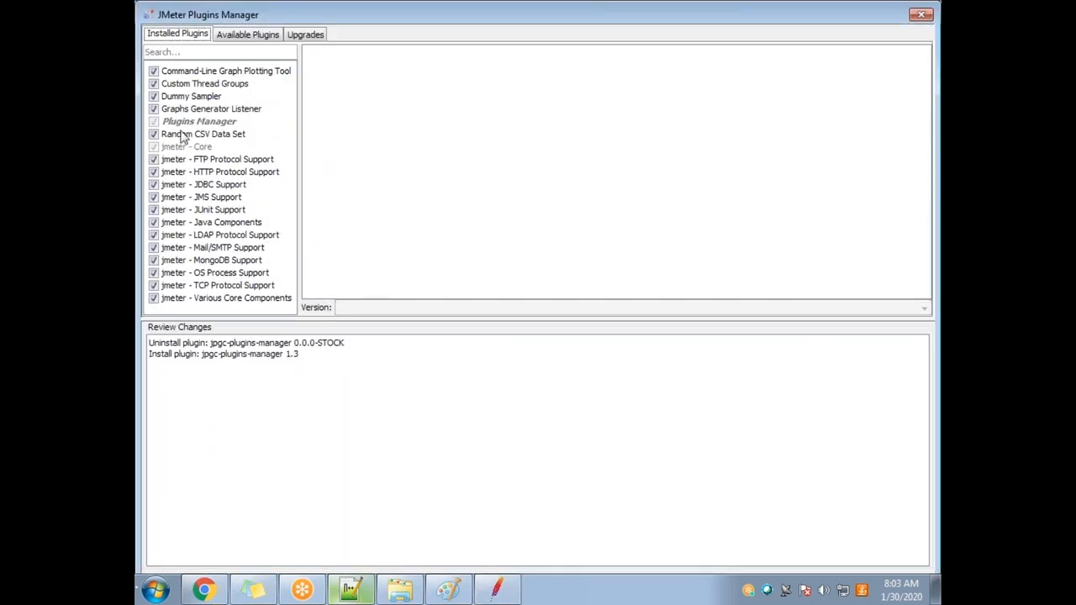
left_click(153, 84)
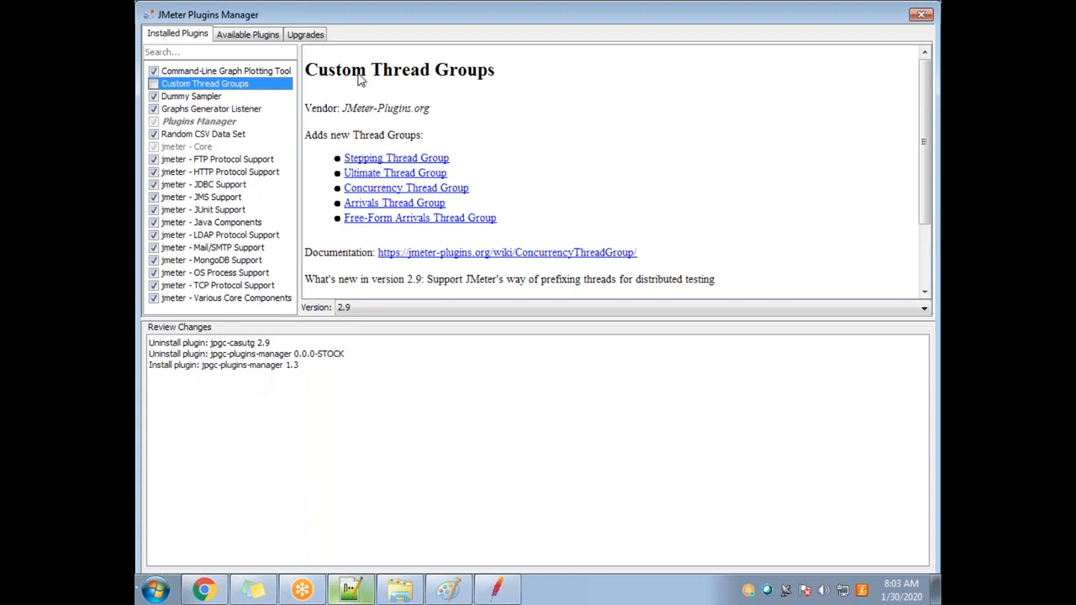
mouse_move(334, 19)
left_mouse_down()
mouse_move(178, 71)
mouse_move(305, 141)
left_mouse_up()
left_click_drag(547, 149, 391, 41)
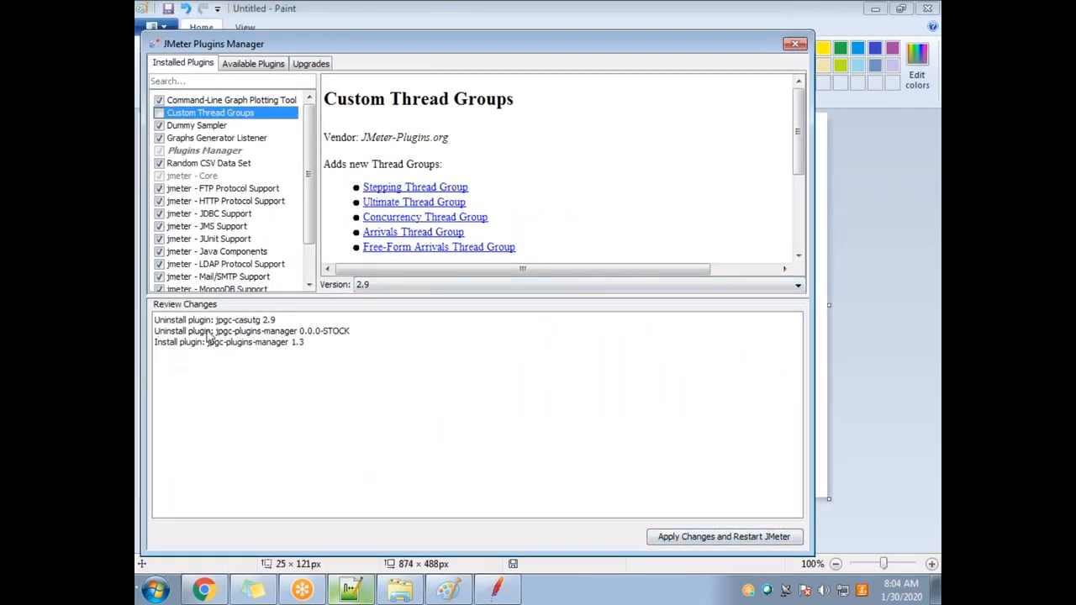
left_click(685, 539)
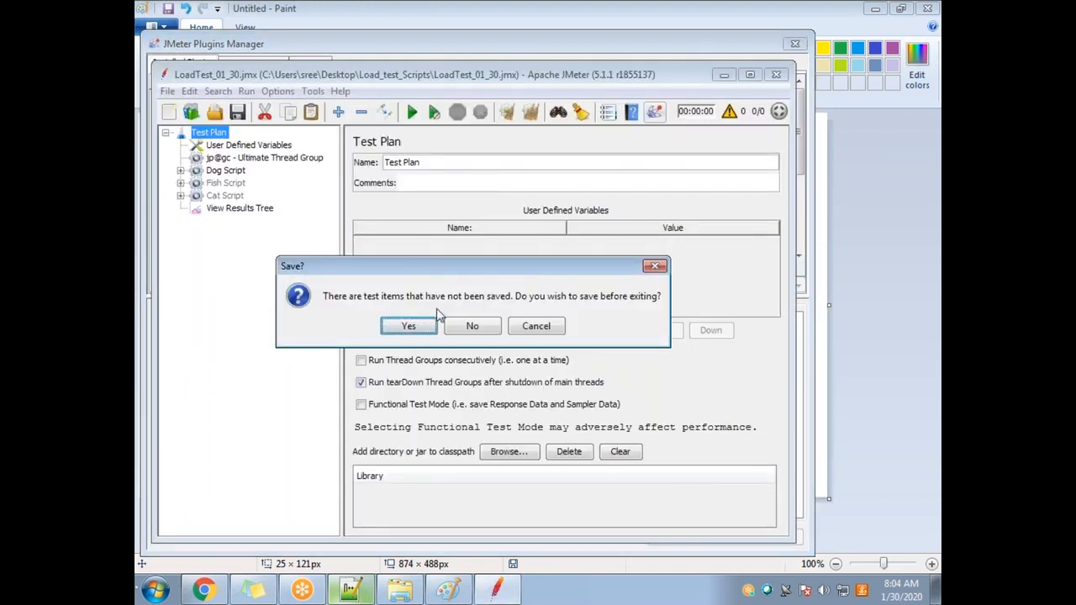
left_click(476, 328)
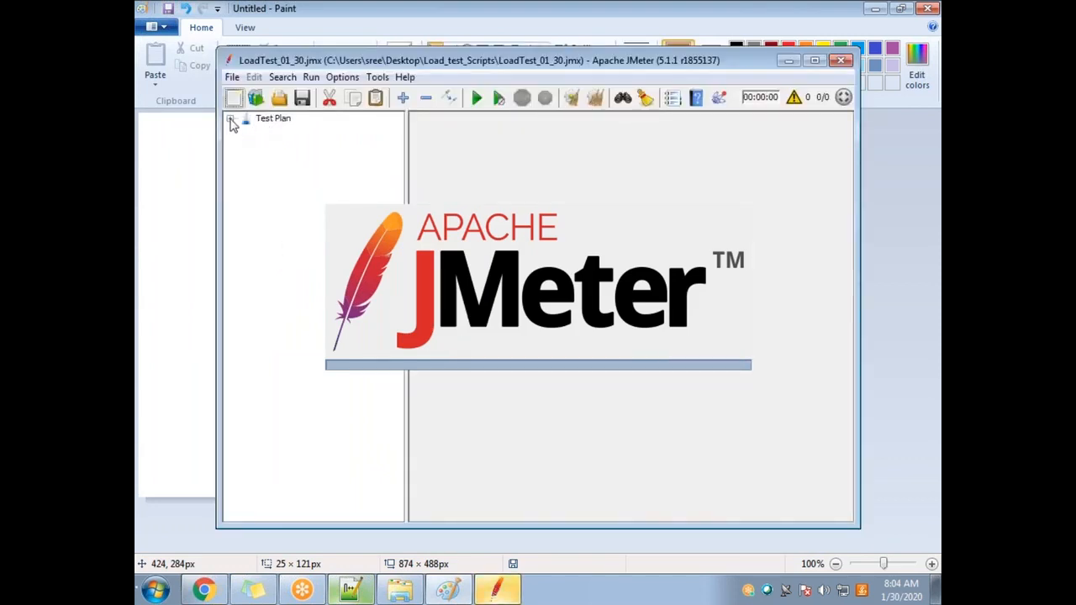
Expand the reloaded test plan and check its options for adding elements
left_click(229, 119)
right_click(273, 126)
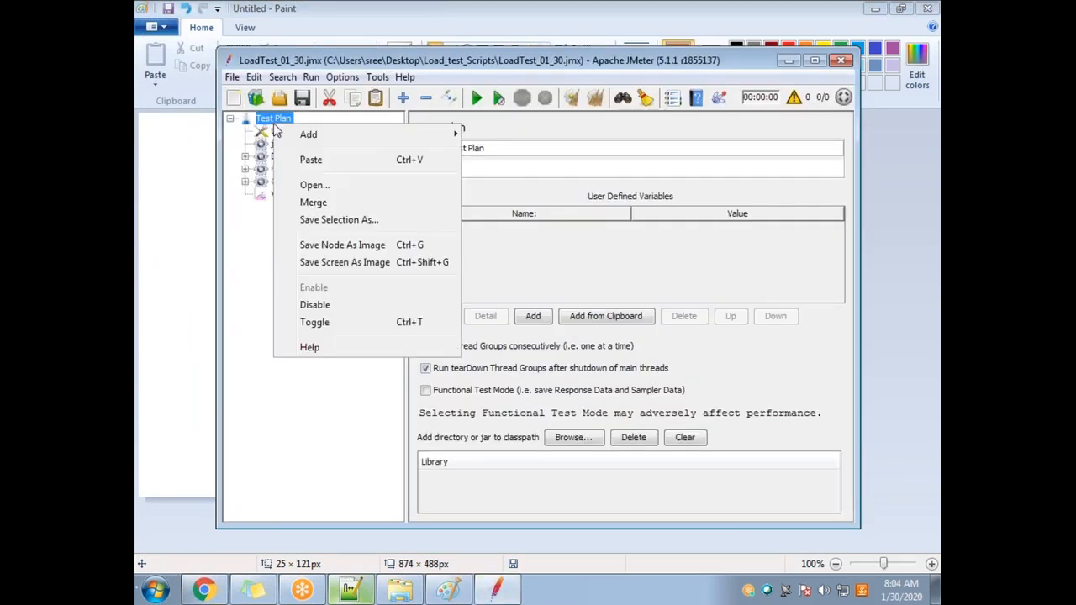
mouse_move(353, 141)
left_click(224, 439)
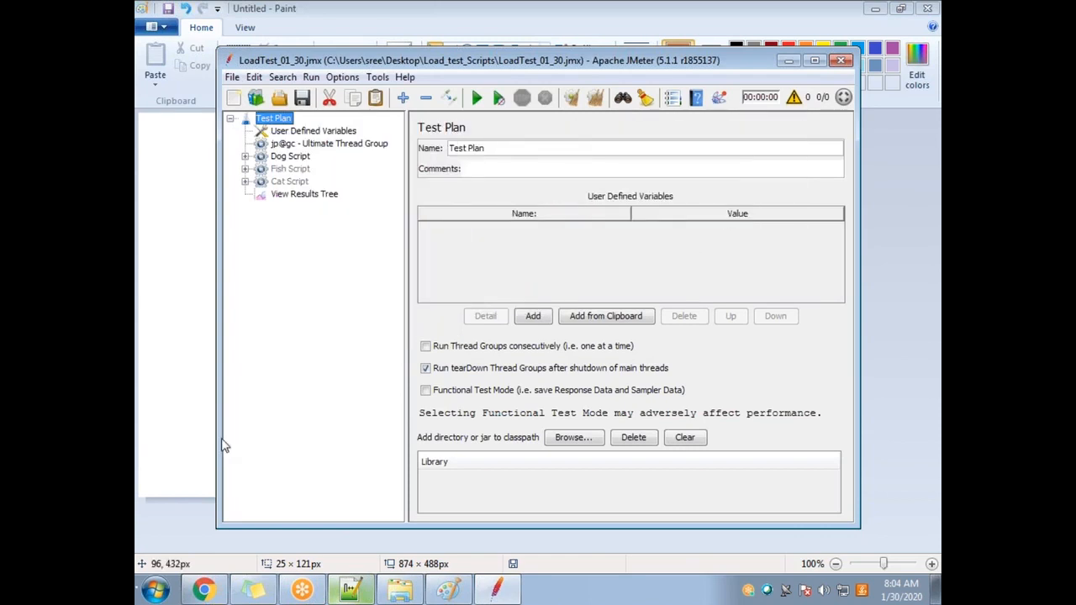
Delete the jp@gc - Ultimate Thread Group from the test plan
left_click(313, 144)
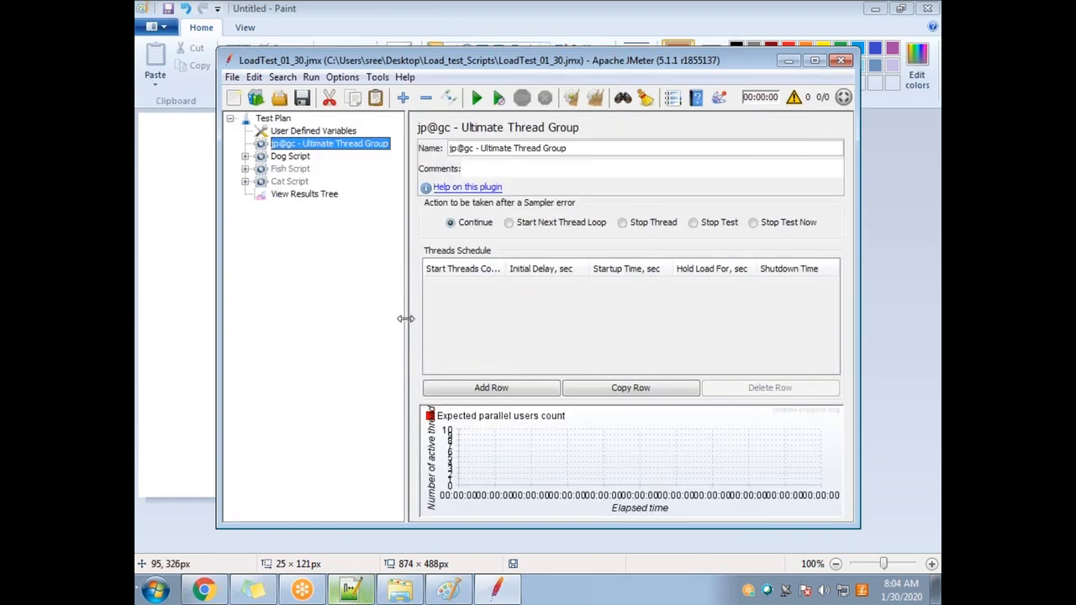
key("Delete")
left_click(508, 317)
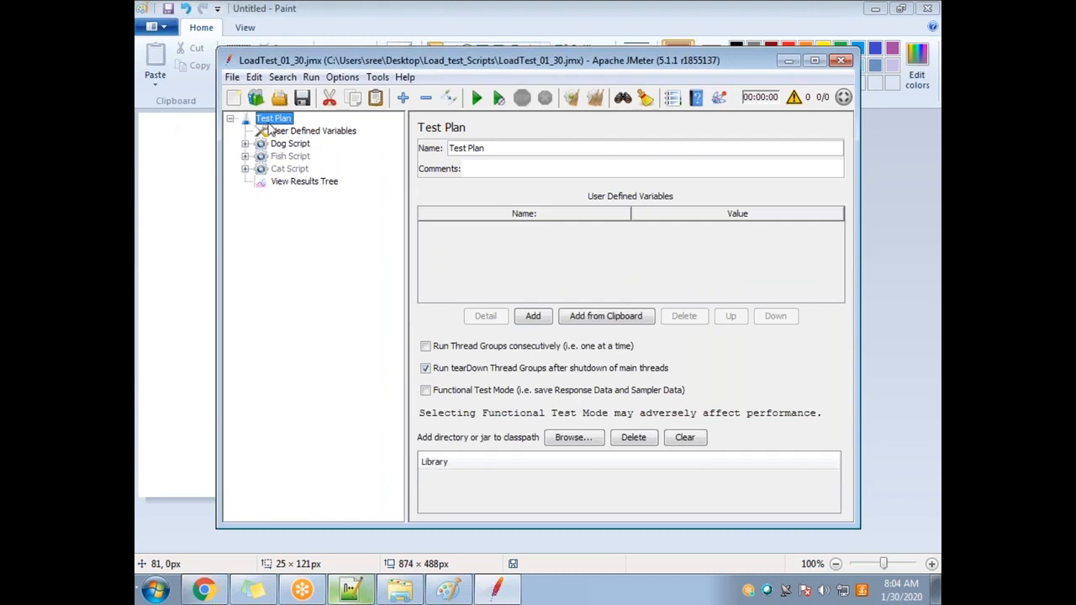
Save the test plan, then try to uninstall the Custom Thread Groups plugin by applying the change and restarting JMeter
left_click(302, 97)
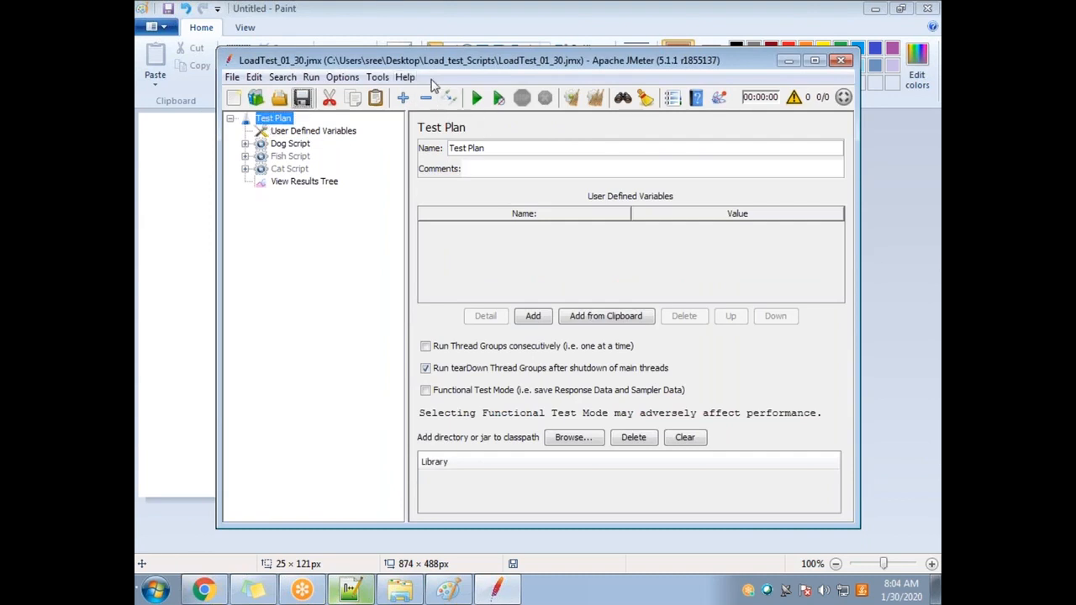
left_click(719, 98)
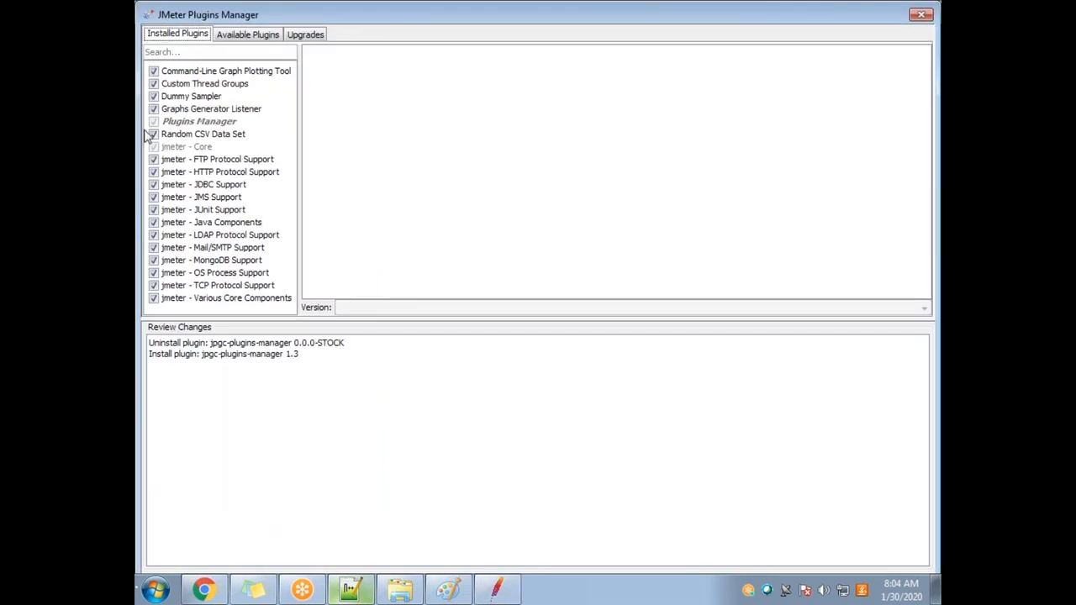
left_click(165, 85)
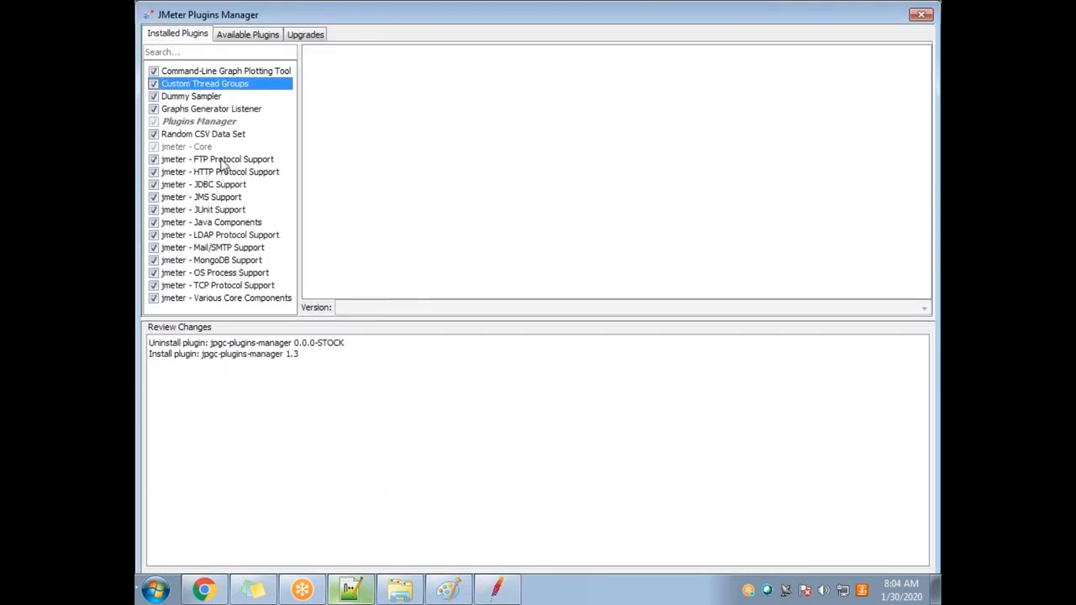
left_click(153, 85)
left_click_drag(275, 19, 345, 91)
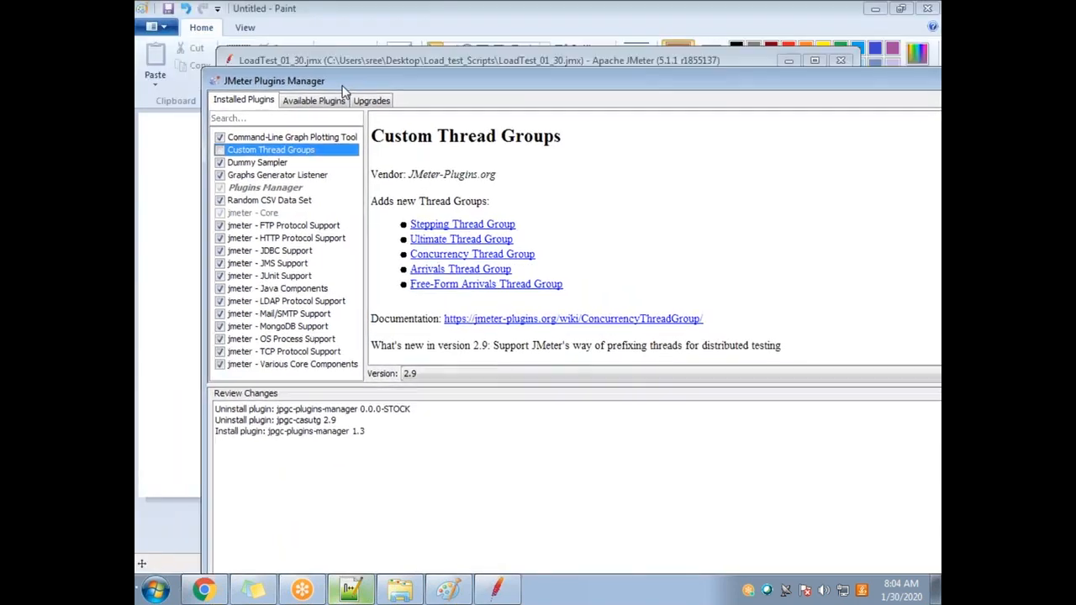
left_click_drag(215, 82, 373, 232)
left_click_drag(524, 243, 378, 88)
left_click(770, 501)
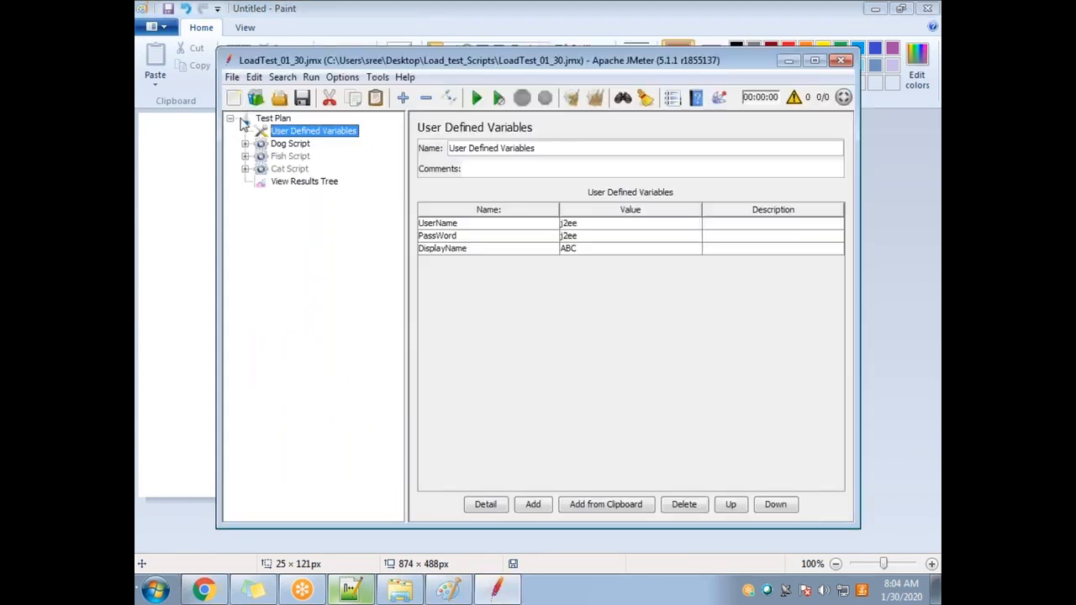
Check which thread group types can be added to the restarted test plan
left_click(266, 119)
right_click(286, 120)
mouse_move(344, 128)
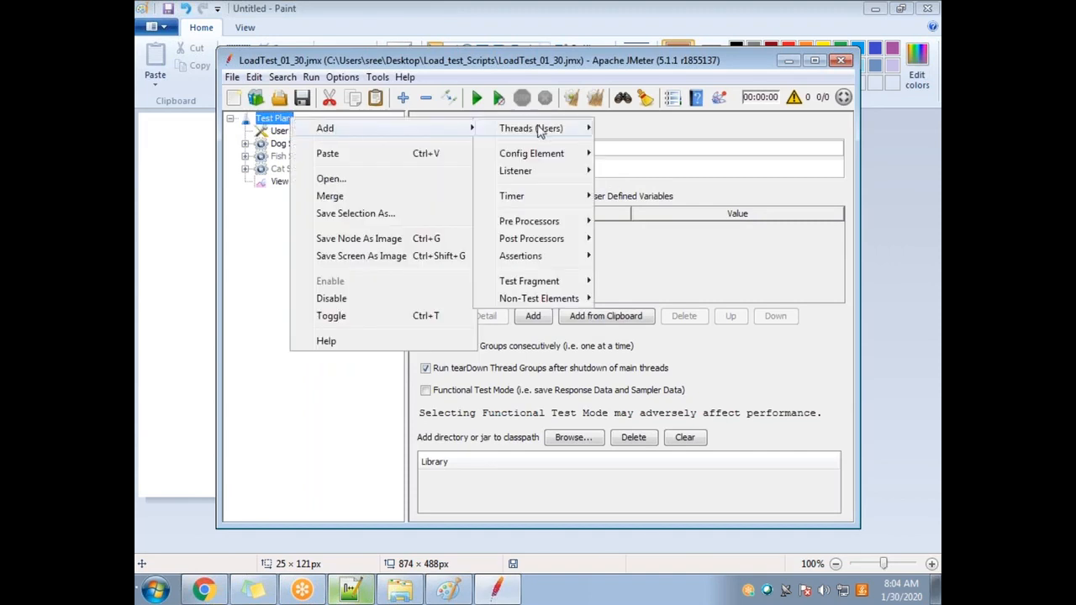
mouse_move(547, 128)
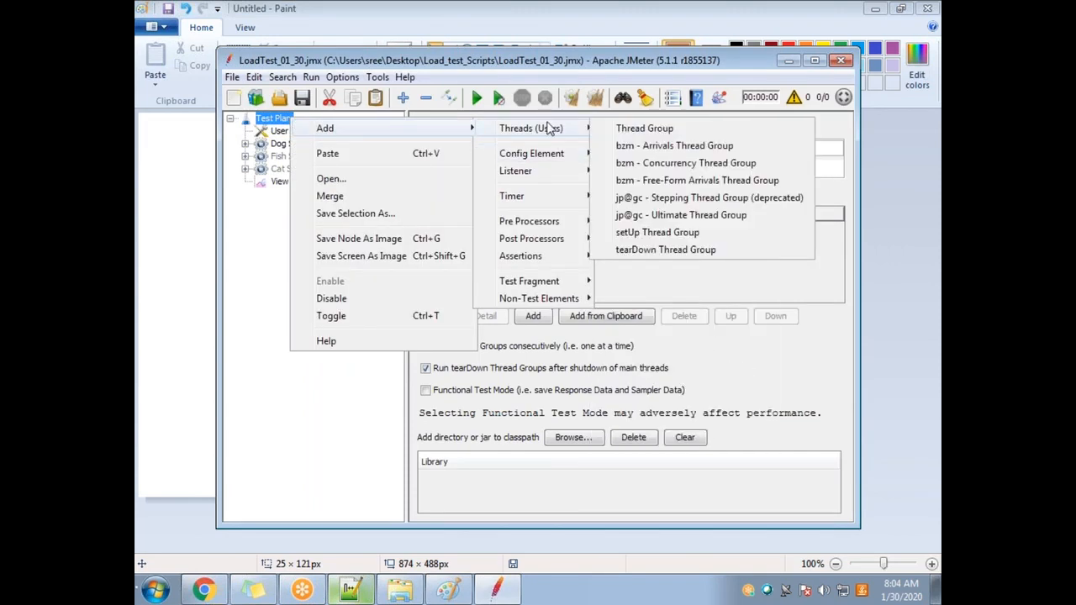
Filter the installed plugins by "cus", try again to uninstall Custom Thread Groups, and restart JMeter with the test plan saved
left_click(719, 98)
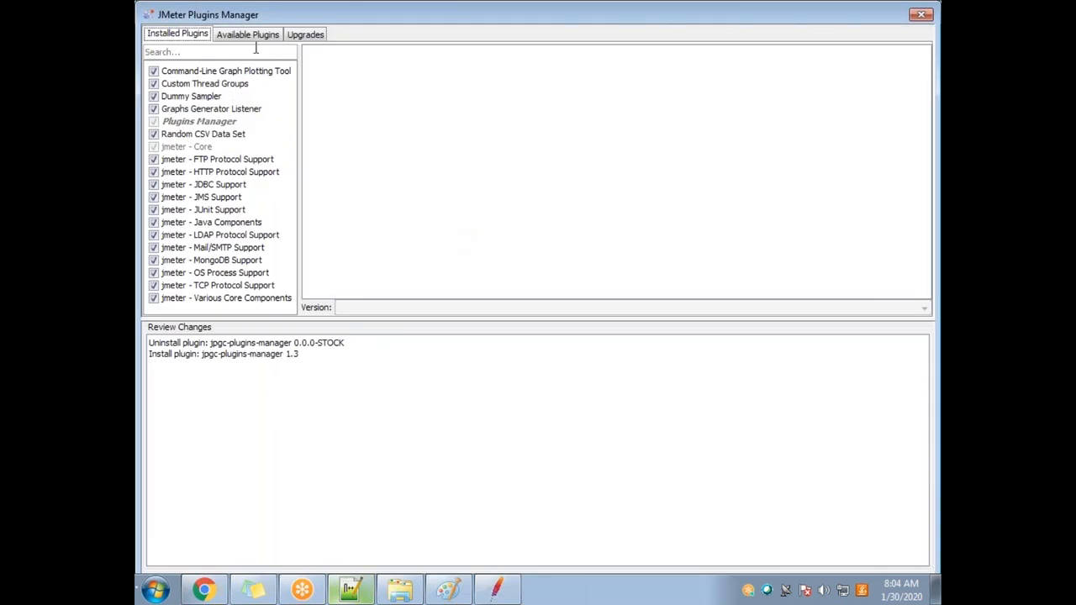
left_click(178, 53)
type("cus")
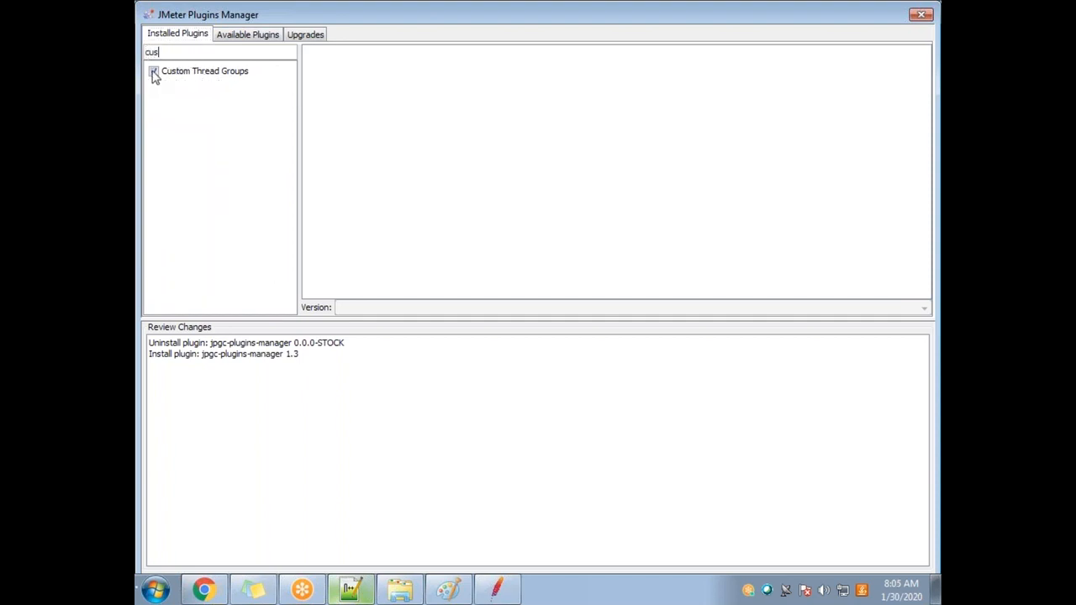
left_click(154, 73)
mouse_move(320, 14)
left_mouse_down()
mouse_move(375, 79)
mouse_move(493, 139)
mouse_move(317, 39)
mouse_move(351, 41)
left_mouse_up()
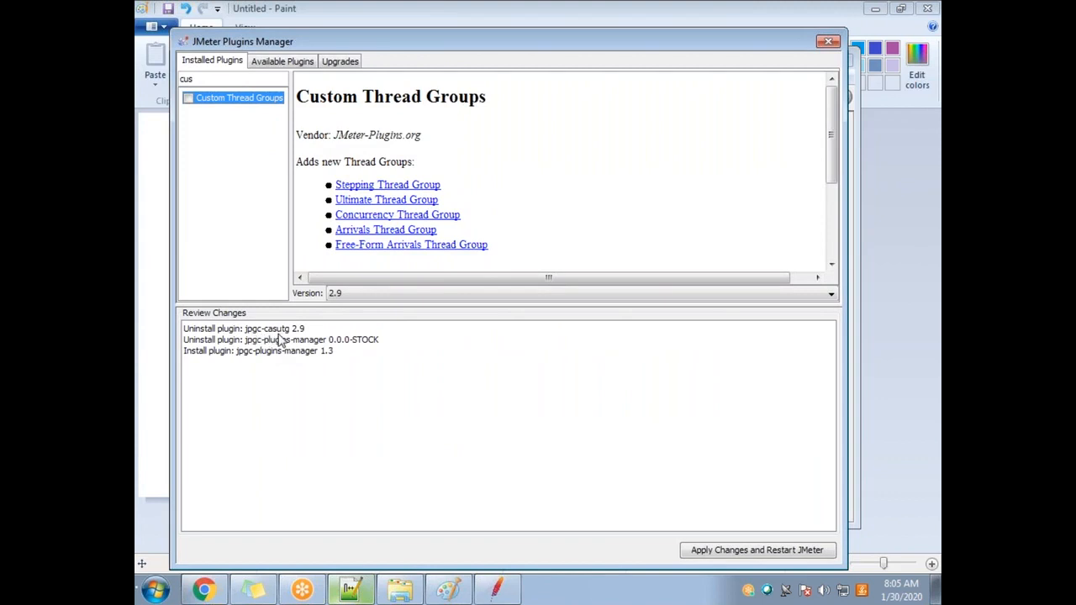
left_click(759, 551)
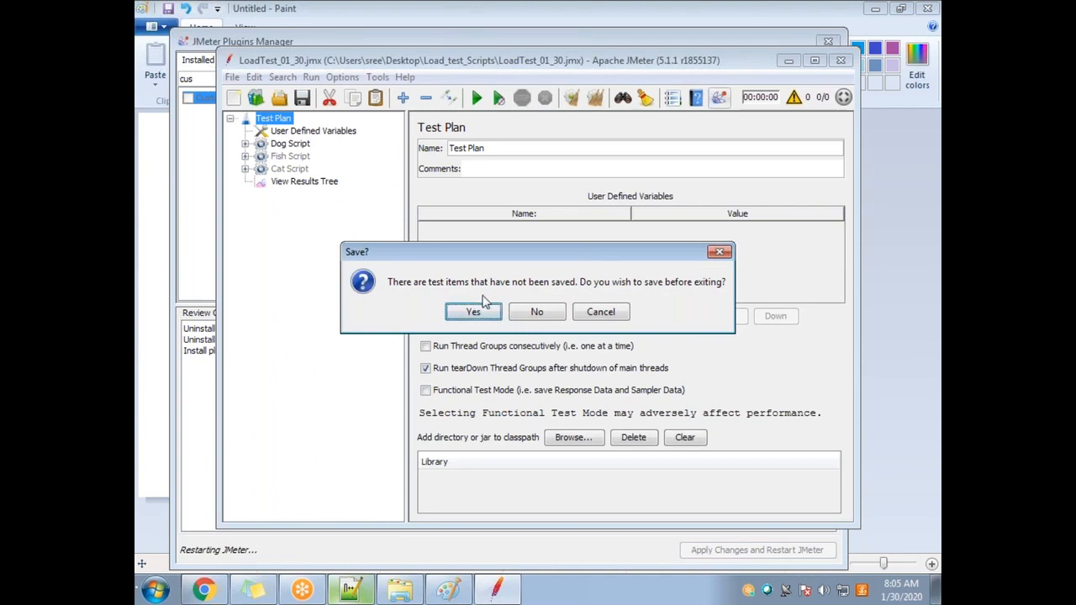
left_click(478, 313)
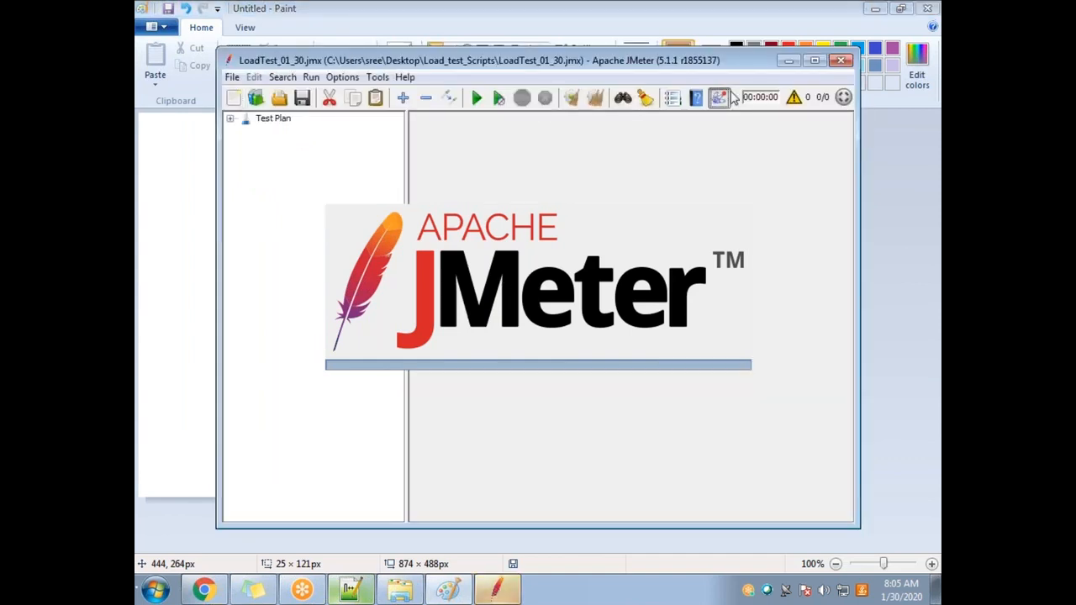
Check the installed and available plugins for thread groups, searching the available ones for "threa", and close the Plugins Manager
left_click(727, 99)
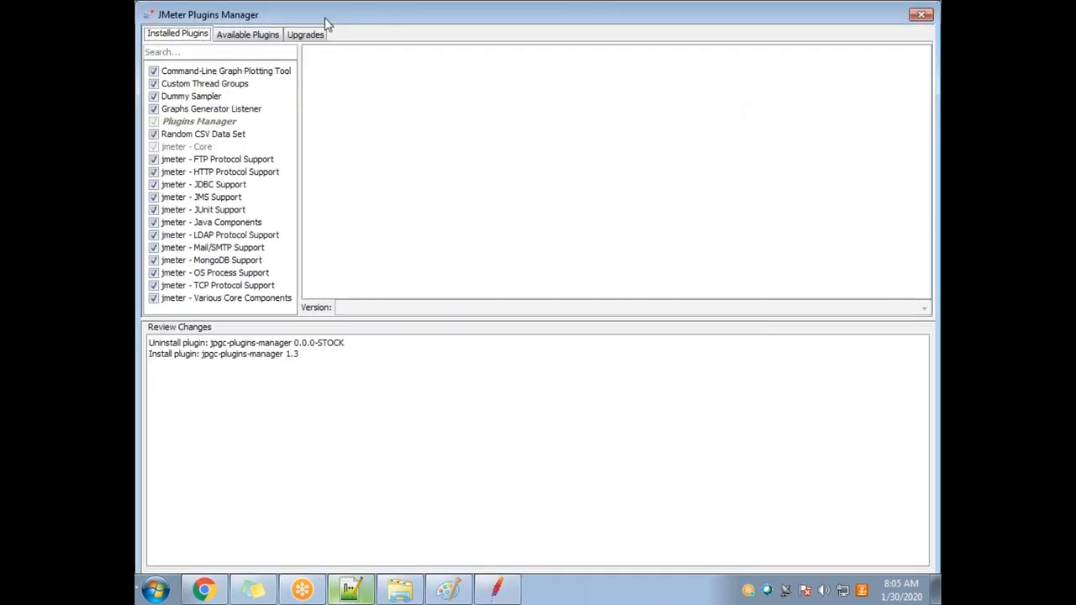
left_click_drag(310, 13, 348, 40)
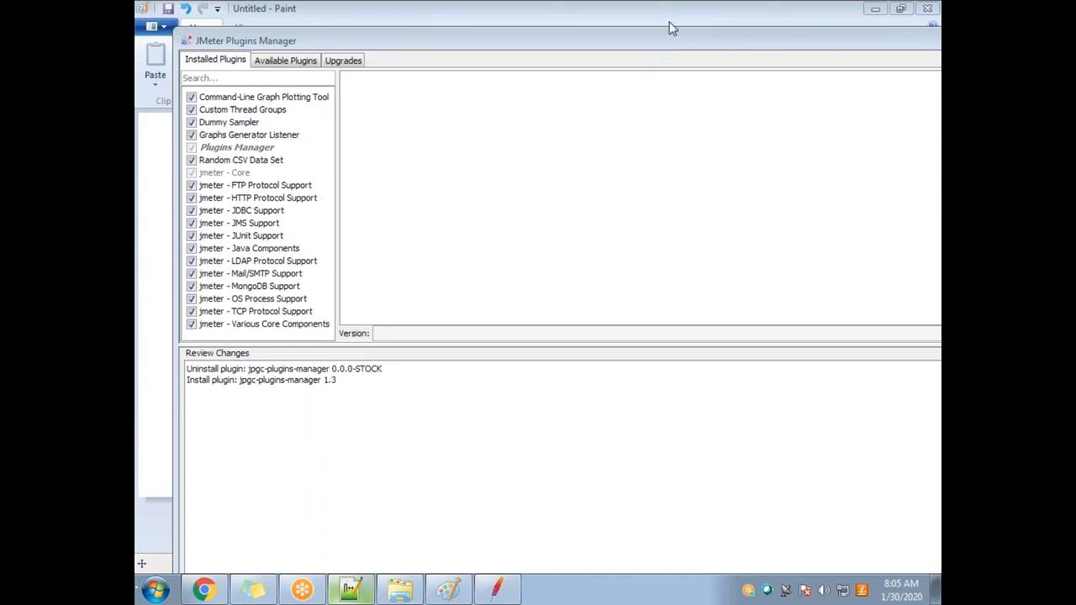
left_click(282, 62)
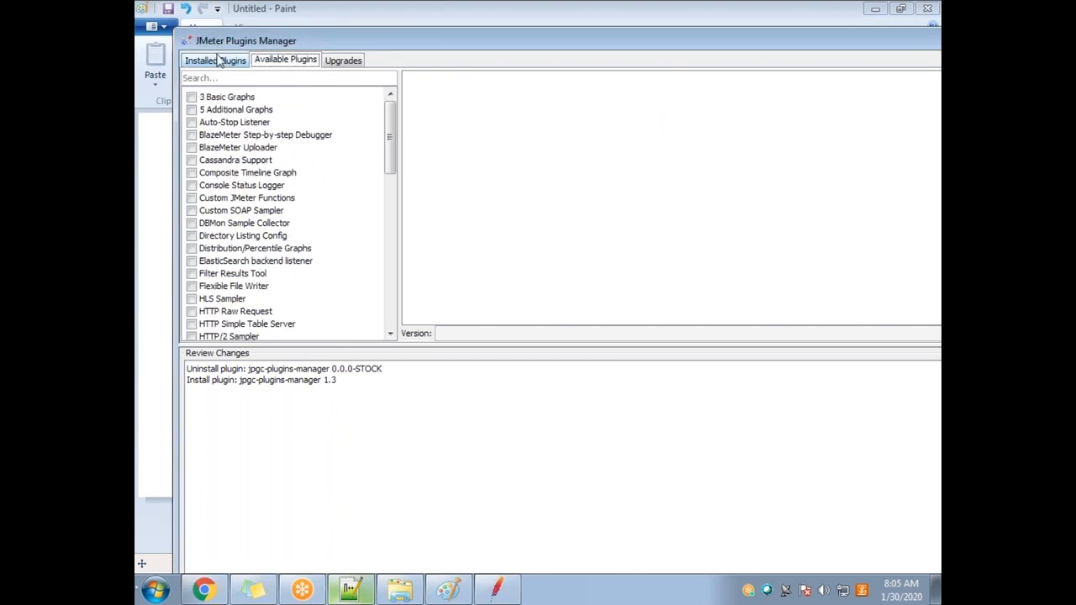
left_click(226, 65)
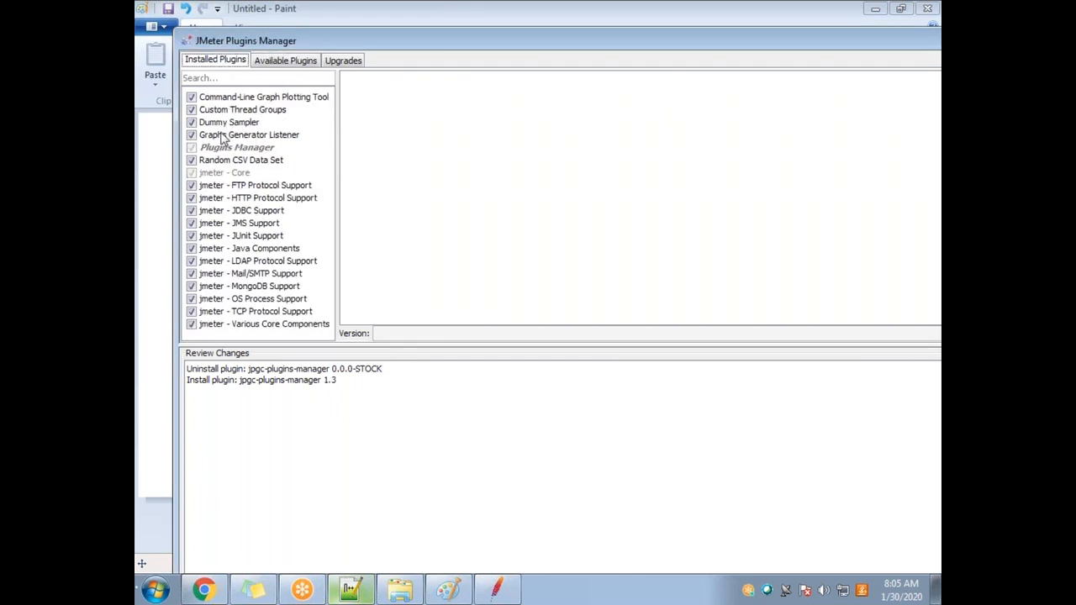
left_click(279, 68)
left_click(256, 77)
type("threa")
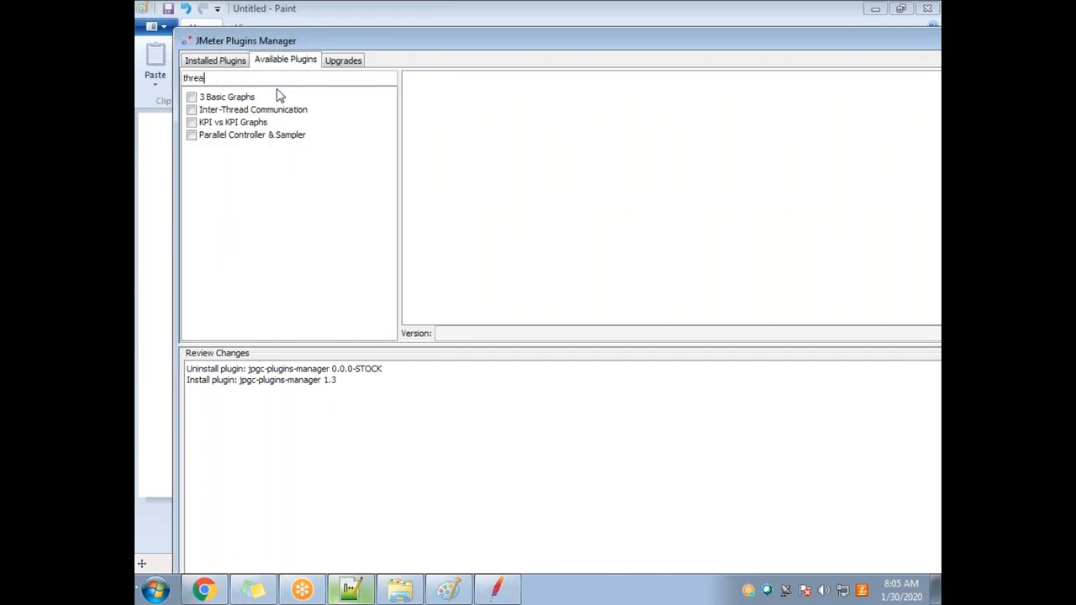
left_click(216, 66)
left_click_drag(361, 48, 240, 171)
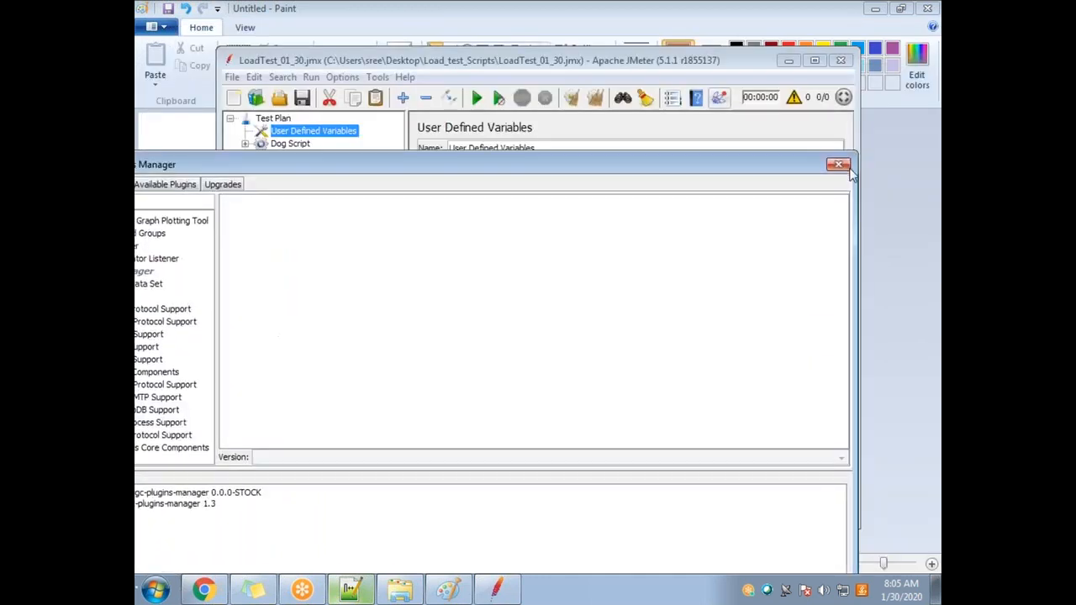
left_click(845, 166)
left_click_drag(689, 64, 644, 91)
left_click(155, 590)
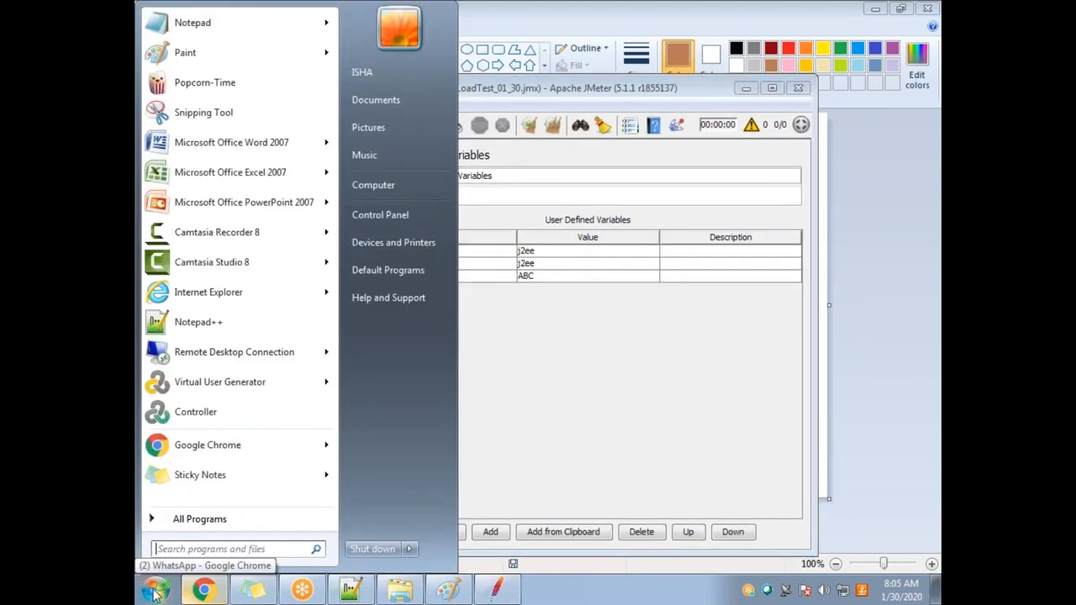
left_click(579, 95)
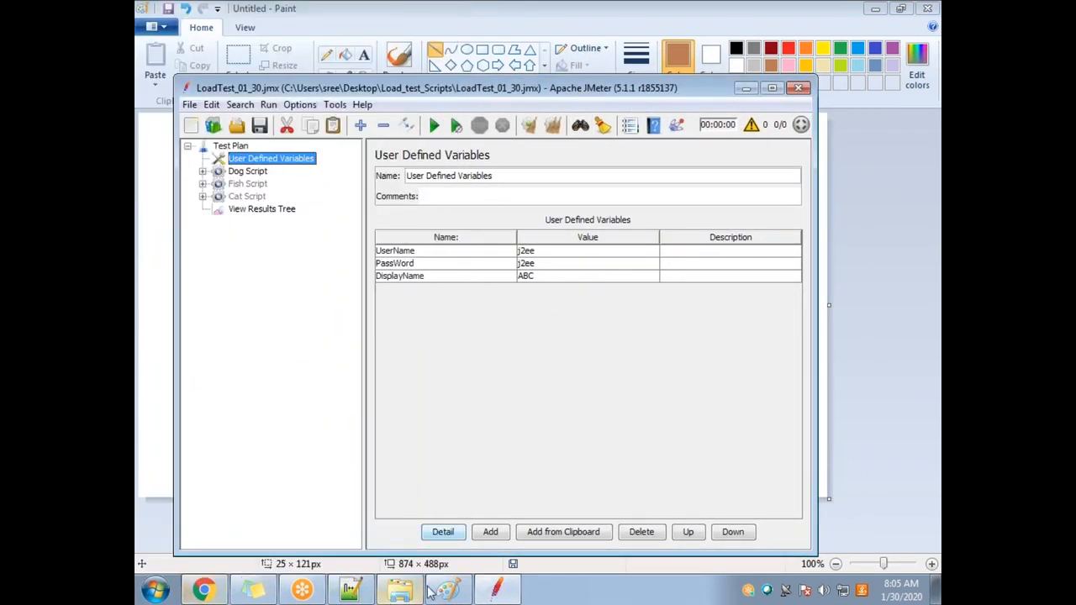
left_click(378, 540)
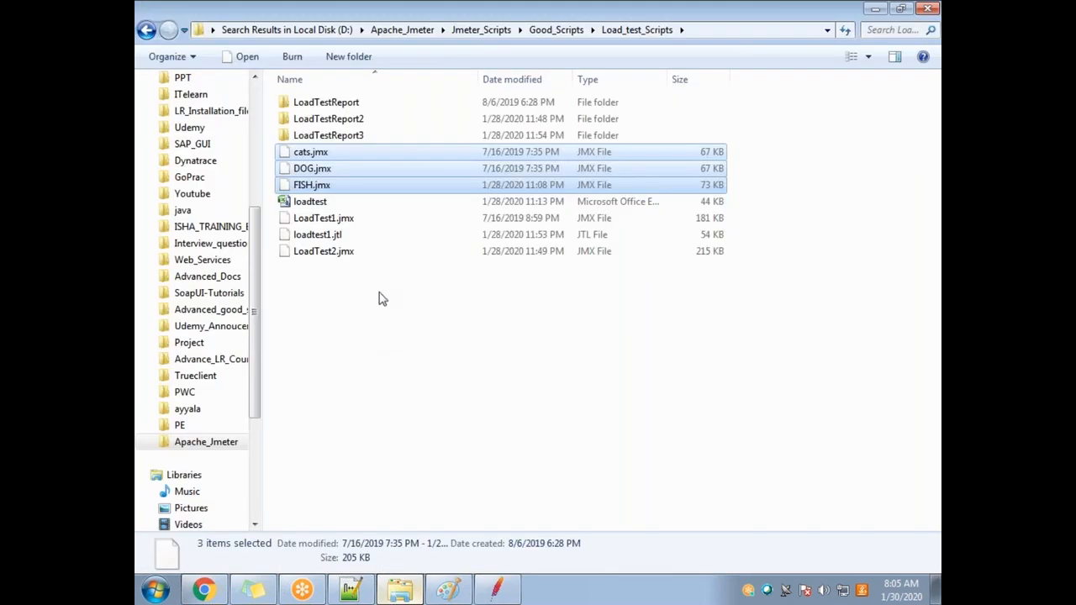
left_click(379, 298)
left_click_drag(335, 18, 358, 88)
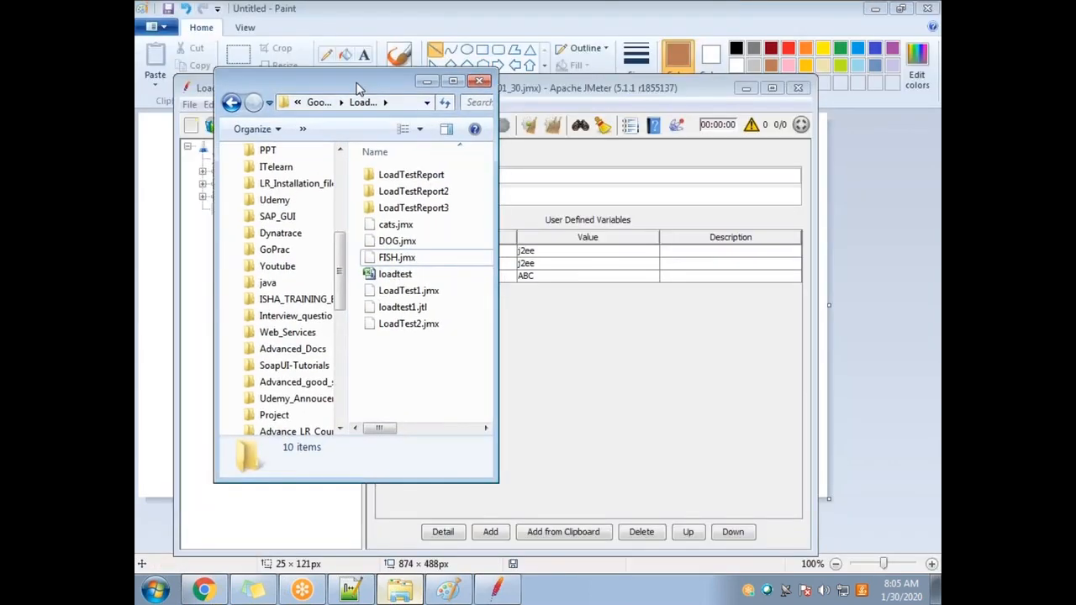
left_click_drag(496, 477, 881, 543)
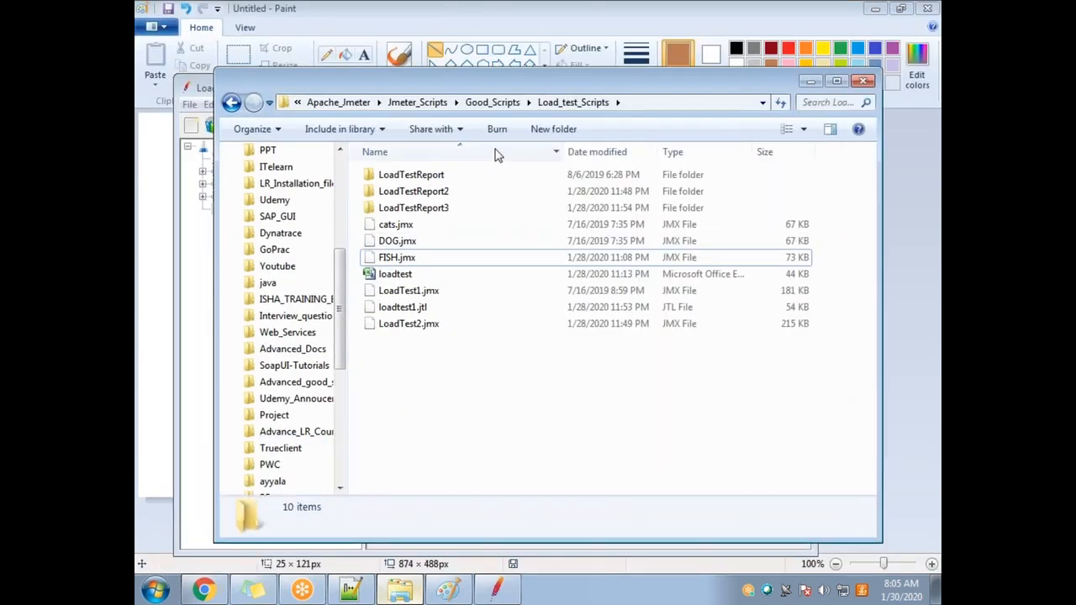
left_click_drag(524, 76, 520, 179)
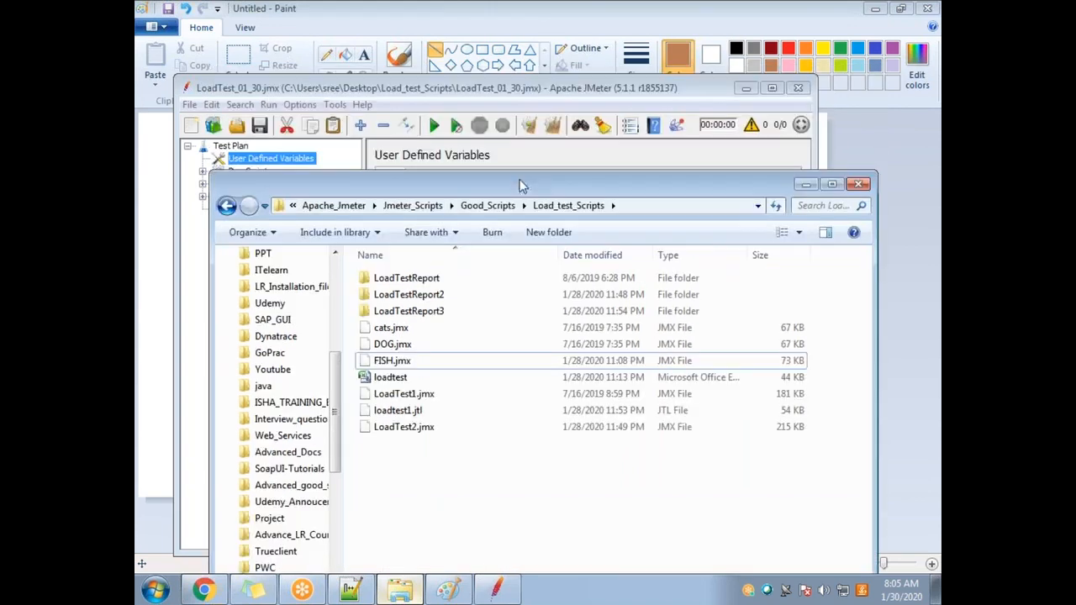
left_click(805, 185)
Close JMeter 5.1.1 and open the bin folder of apache-jmeter-5.2.1 from the desktop
left_click(798, 88)
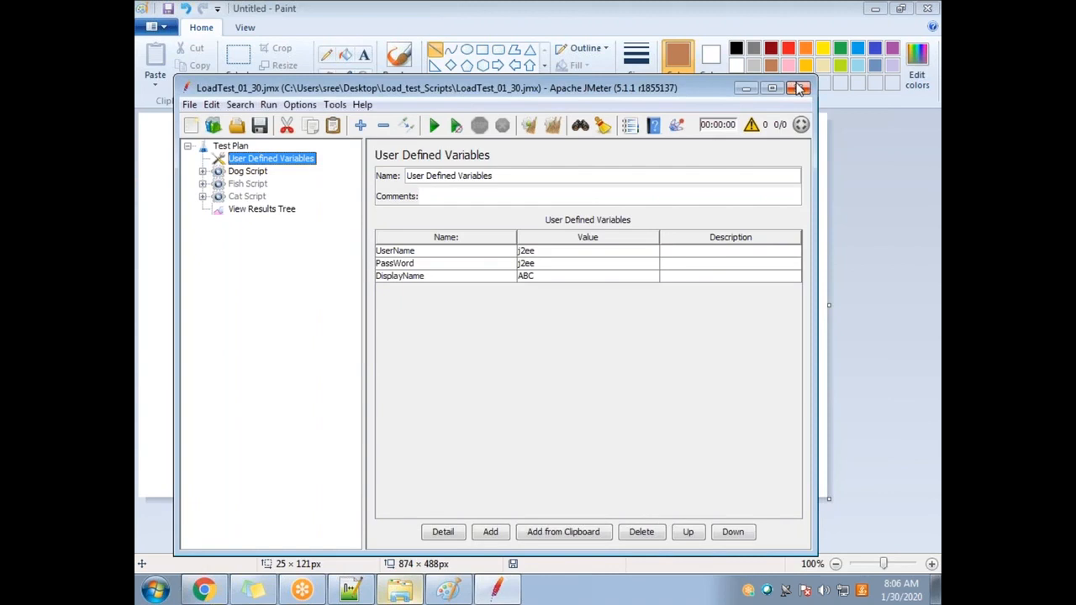
left_click(492, 347)
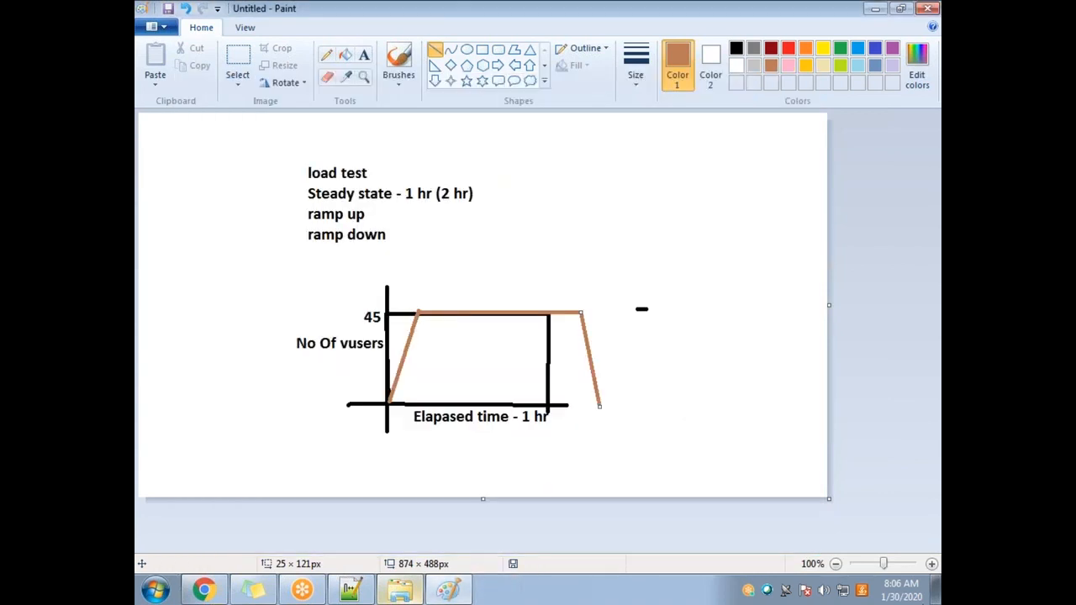
left_click(937, 591)
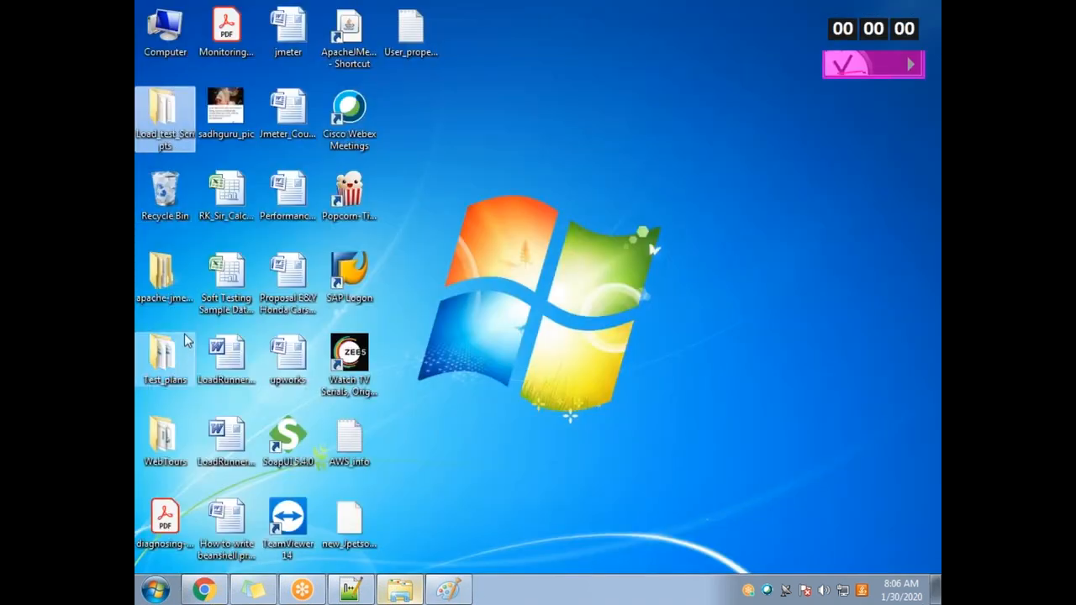
double_click(175, 282)
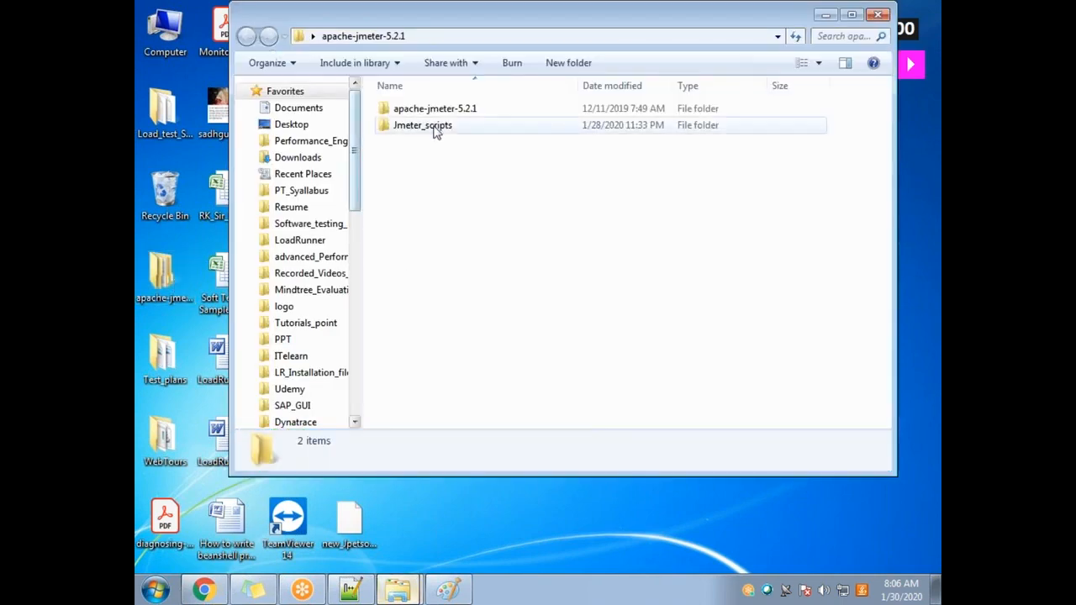
double_click(445, 111)
double_click(434, 124)
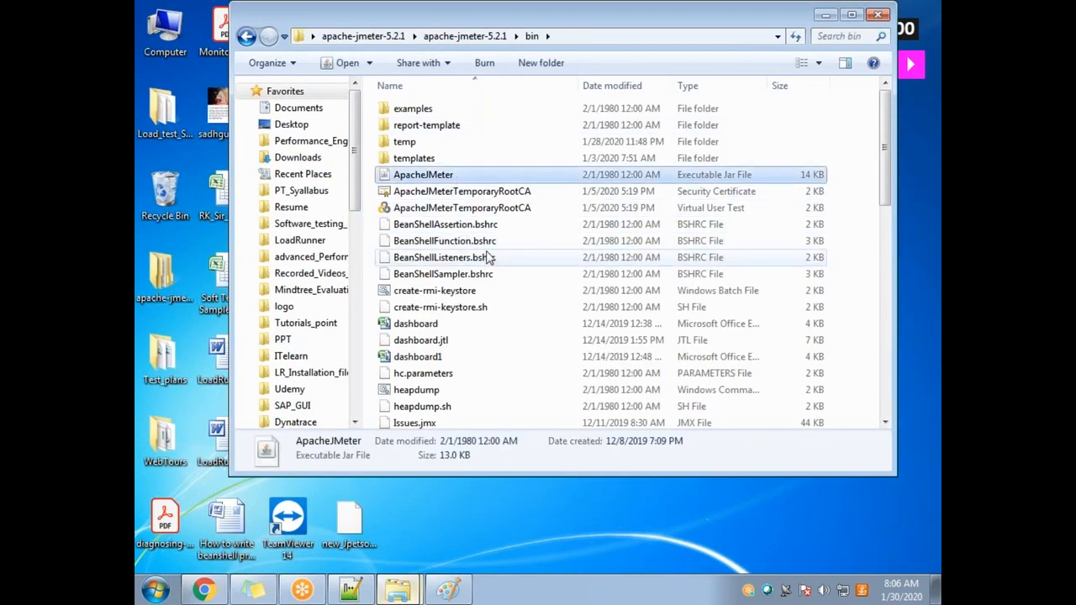
Launch JMeter 5.2.1 from the ApacheJMeter executable jar and minimize the folder window
key("Down")
key("Up")
key("Down")
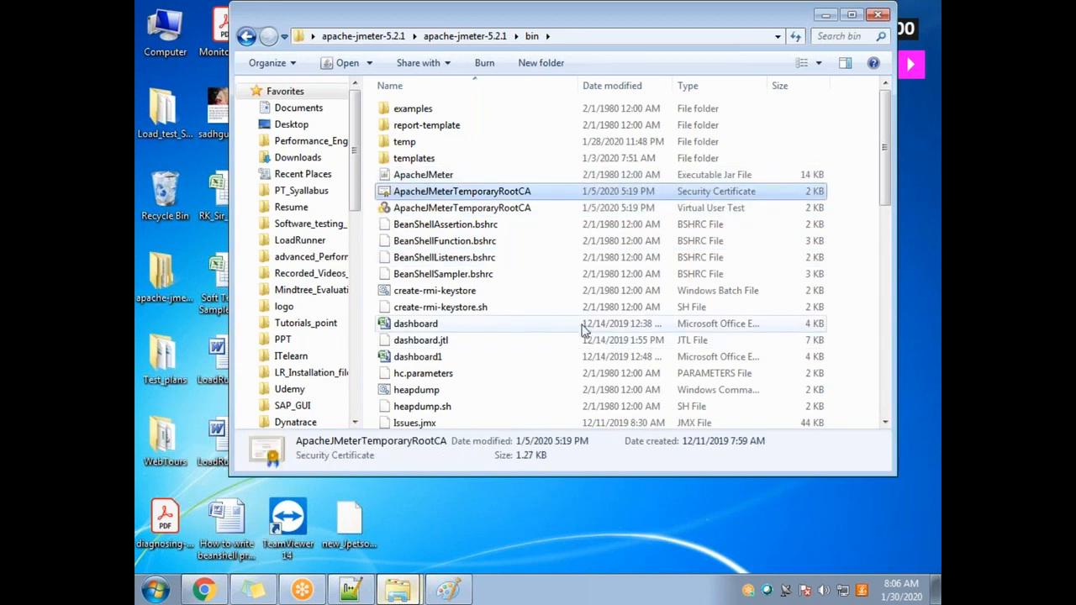
left_click(452, 175)
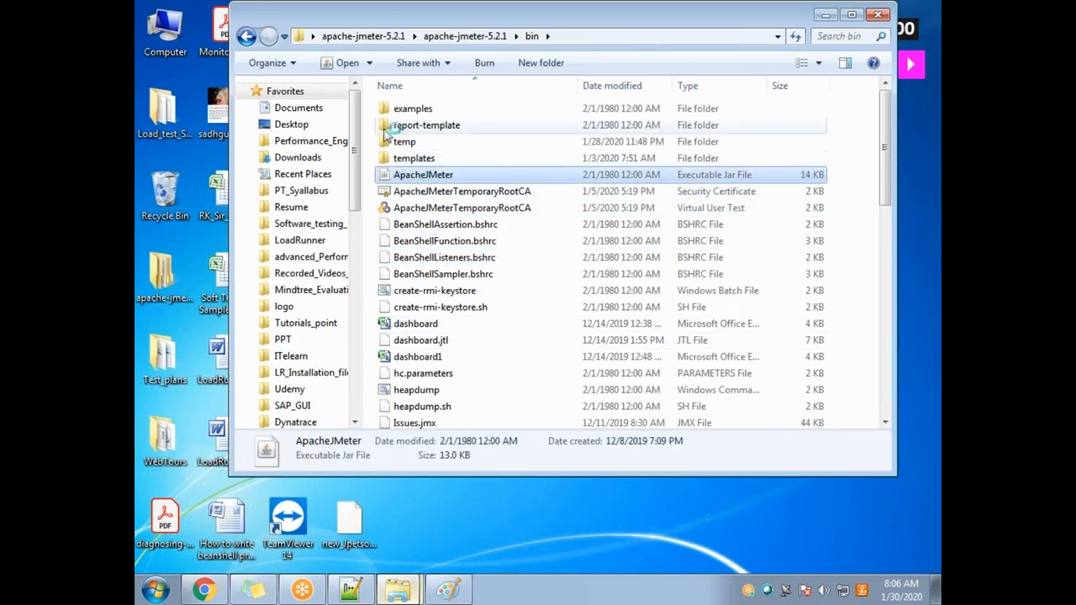
left_click_drag(339, 20, 429, 227)
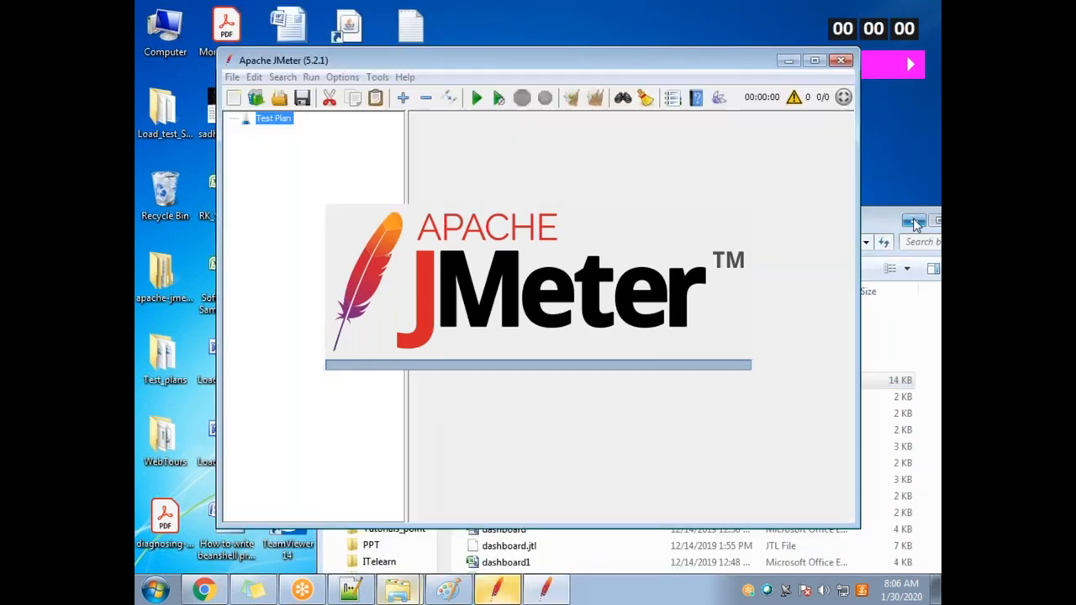
left_click(913, 220)
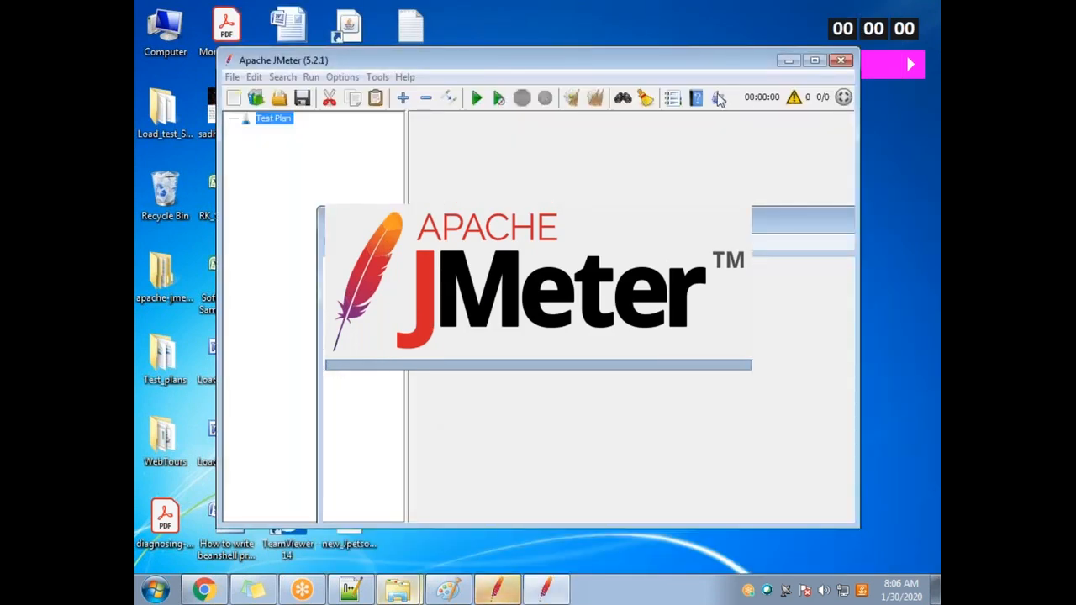
Try to uninstall the Custom Thread Groups plugin in the Plugins Manager and apply the changes with a JMeter restart
left_click(719, 98)
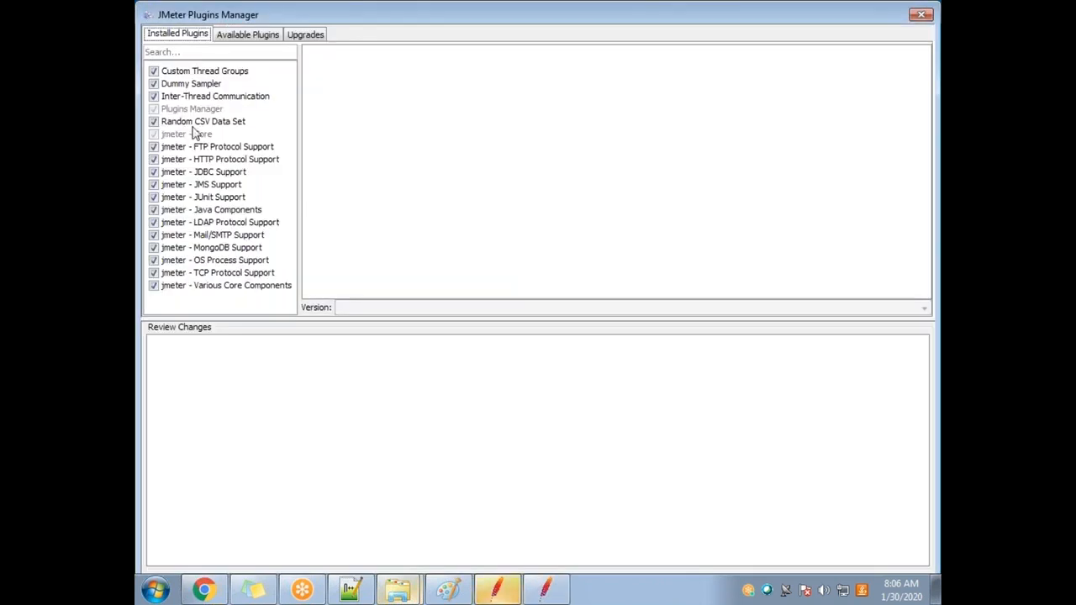
left_click(153, 71)
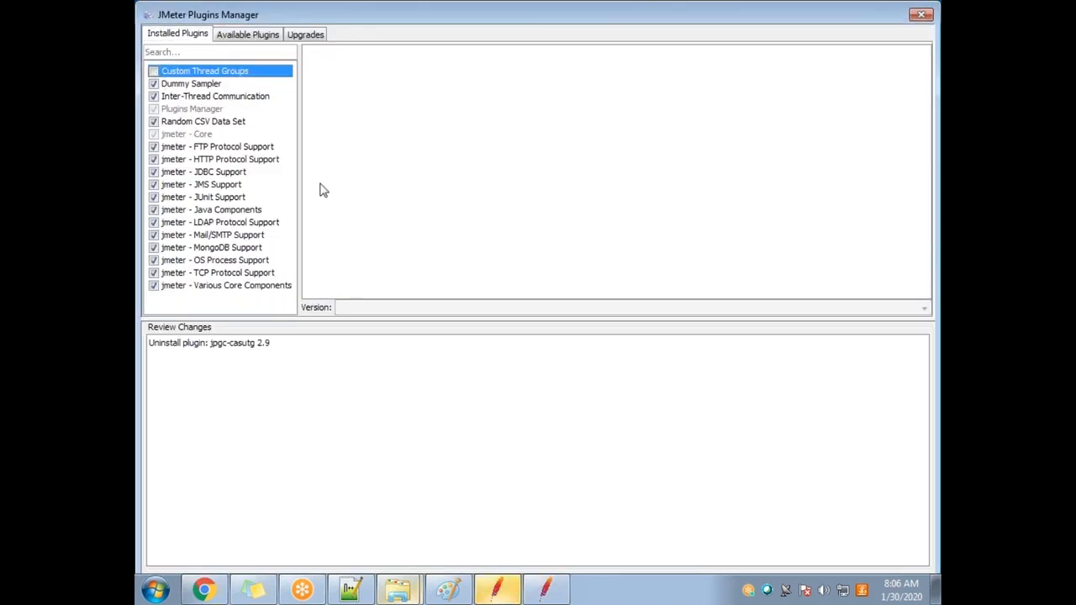
left_click_drag(244, 2, 315, 37)
left_click(780, 505)
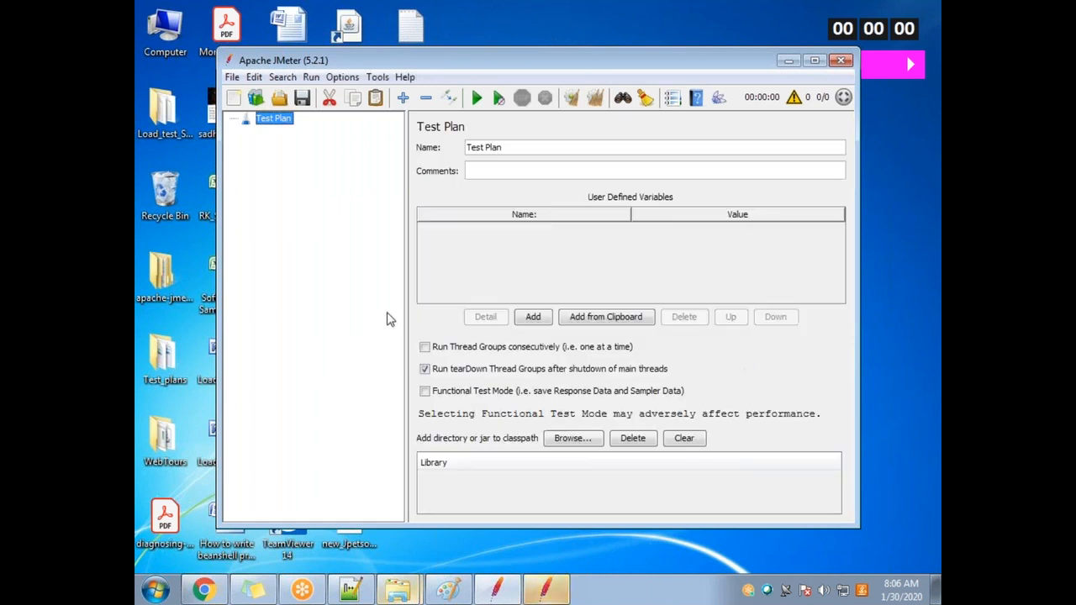
Check the installed plugins for Custom Thread Groups in the Plugins Manager and close it
left_click(719, 96)
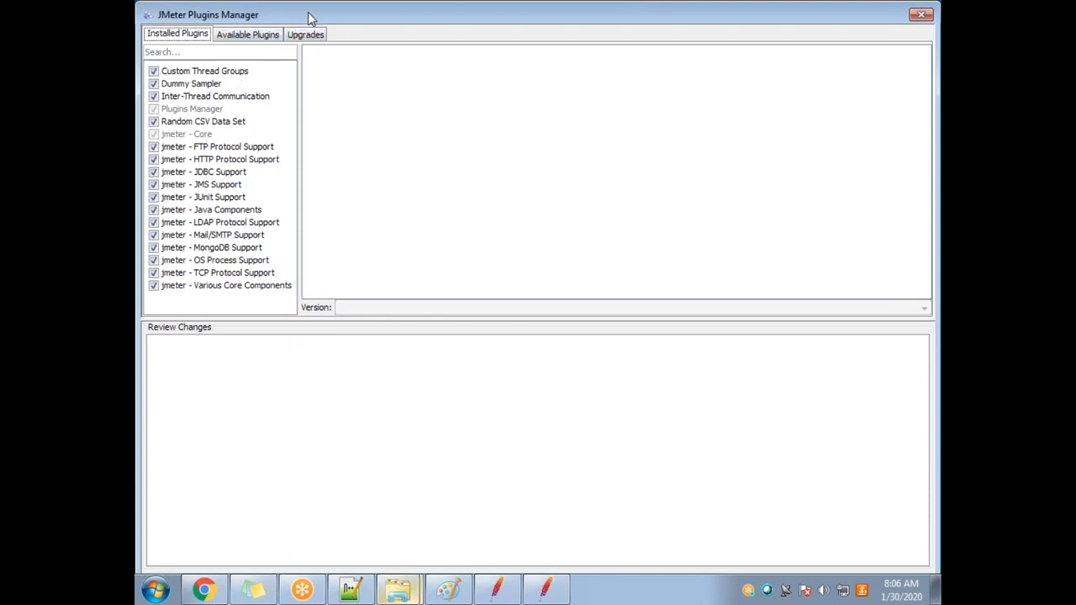
left_click_drag(316, 9, 332, 44)
left_click_drag(157, 39, 317, 90)
left_click_drag(494, 95, 369, 155)
left_click(798, 158)
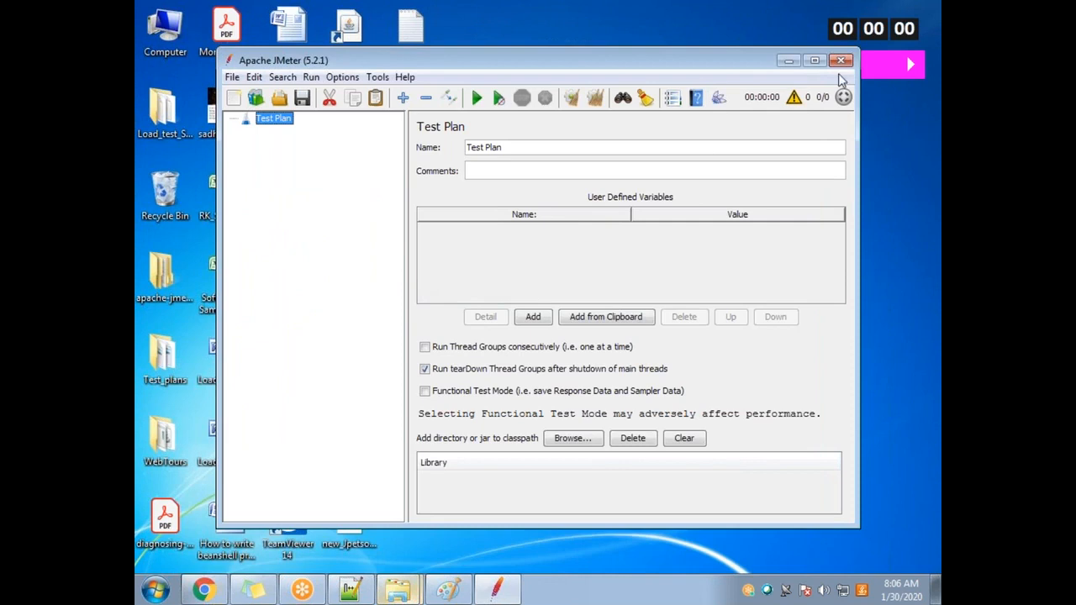
Switch from JMeter 5.2.1 to JMeter 5.1.1 using the ApacheJMeter desktop shortcut and view the thread group types offered for the test plan
left_click(842, 61)
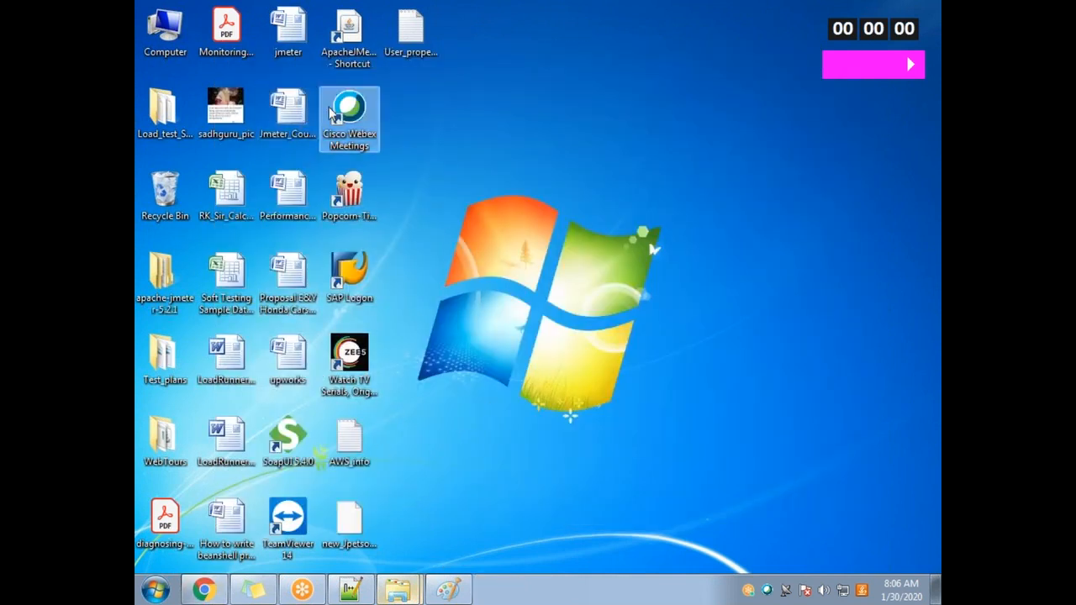
double_click(349, 36)
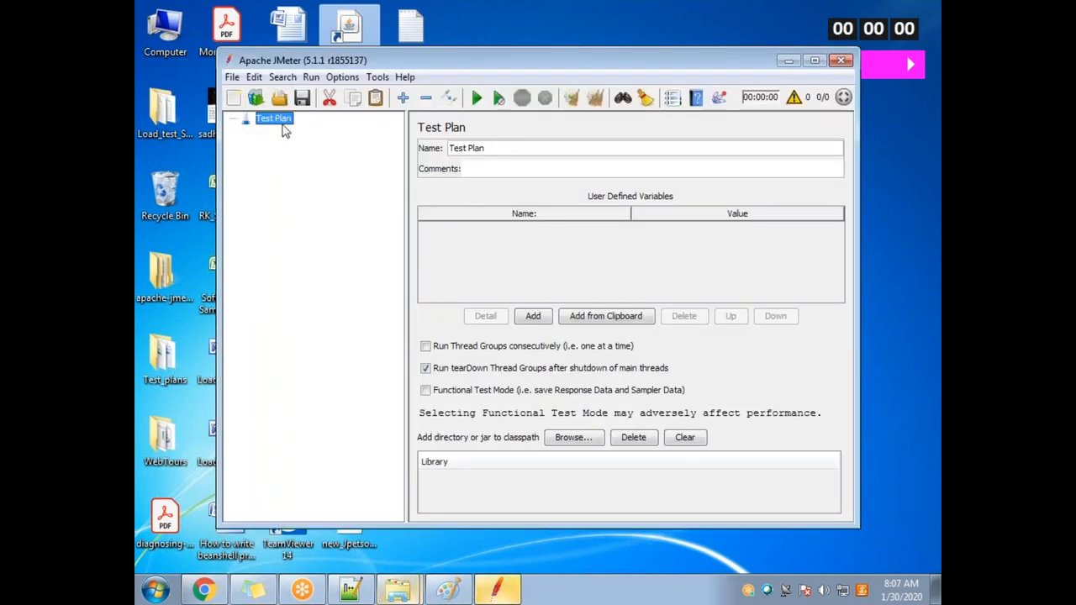
right_click(282, 120)
mouse_move(423, 132)
mouse_move(521, 133)
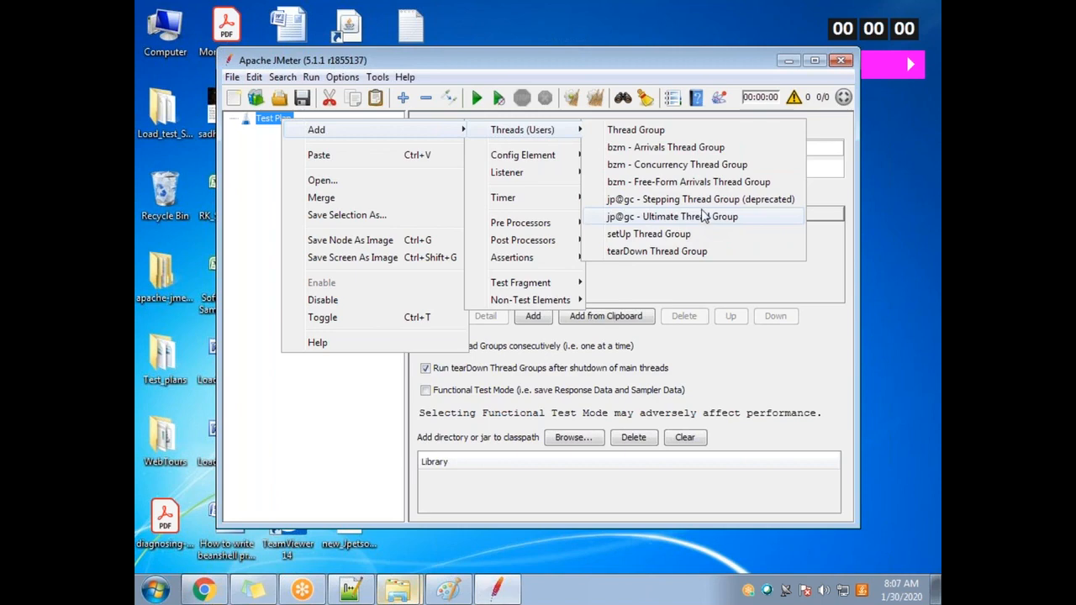
Search the available plugins for "thread", compare them with the installed plugins, and close the Plugins Manager
left_click(719, 100)
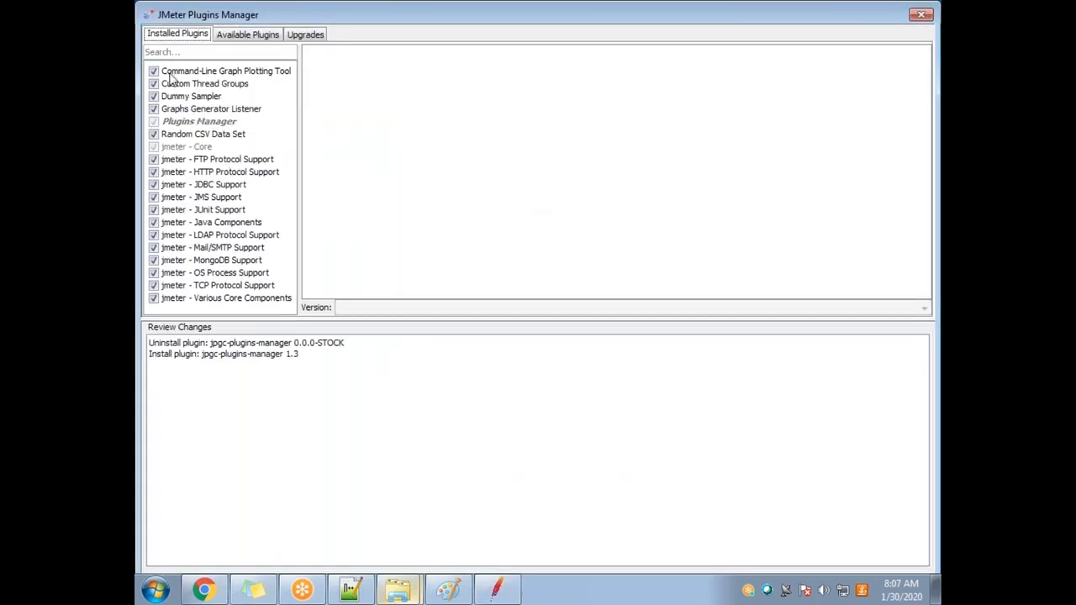
left_click(248, 34)
left_click(225, 74)
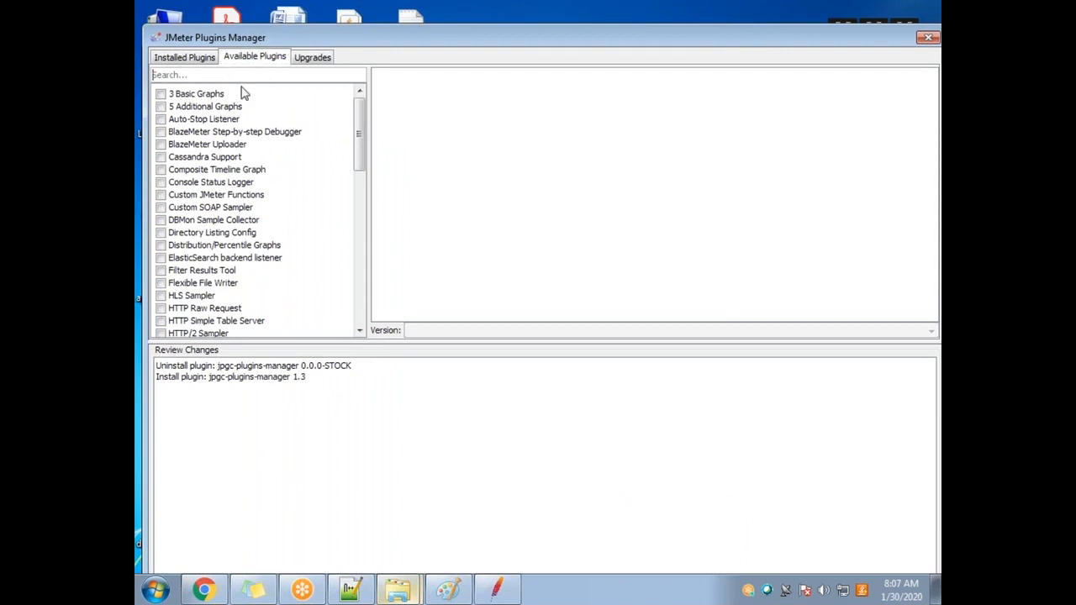
type("thread")
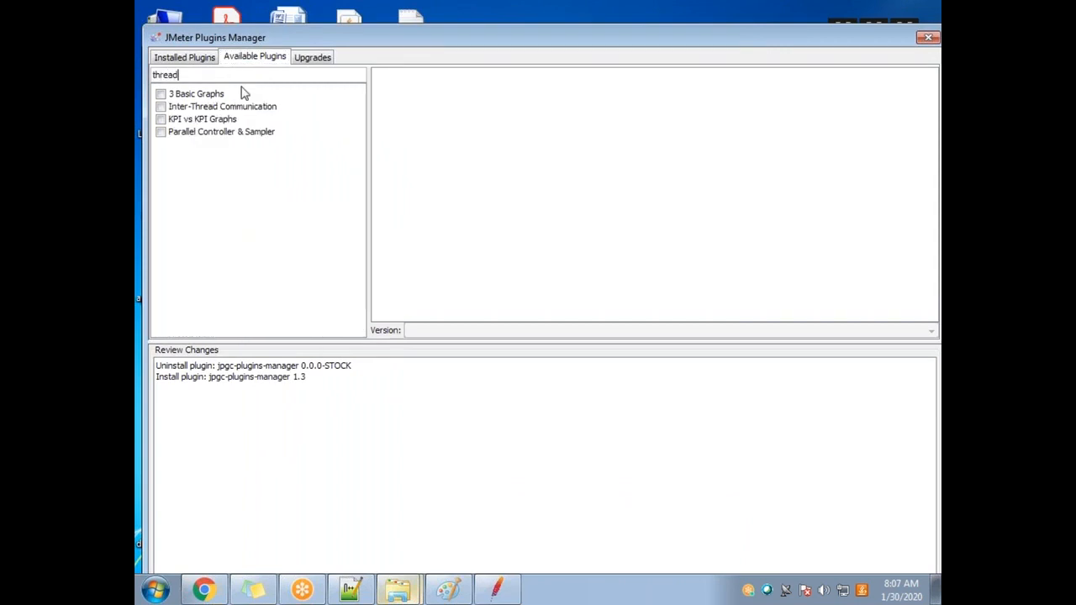
left_click(190, 59)
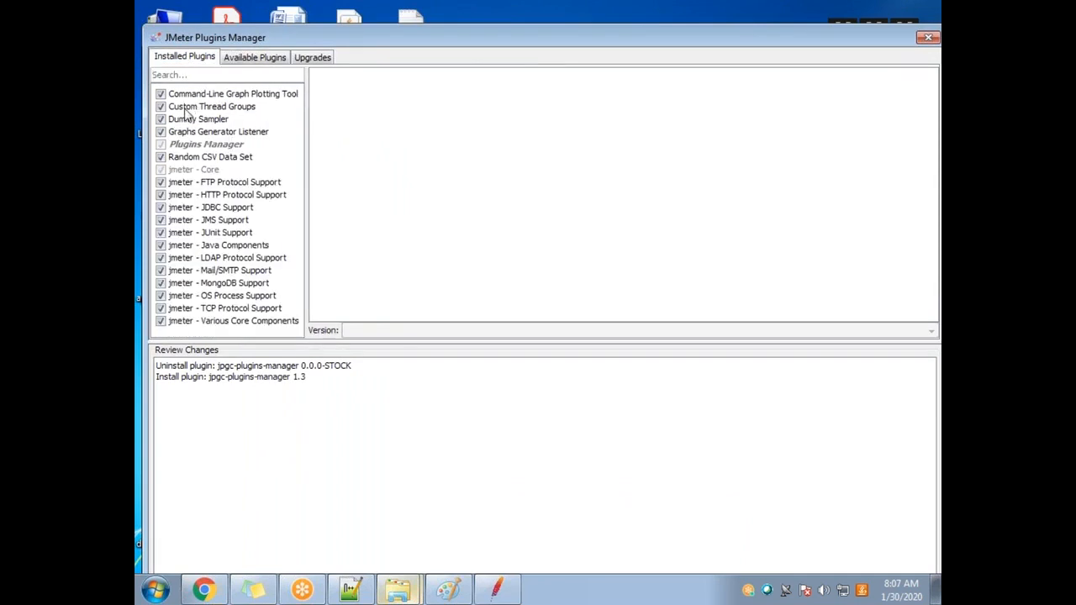
left_click(253, 65)
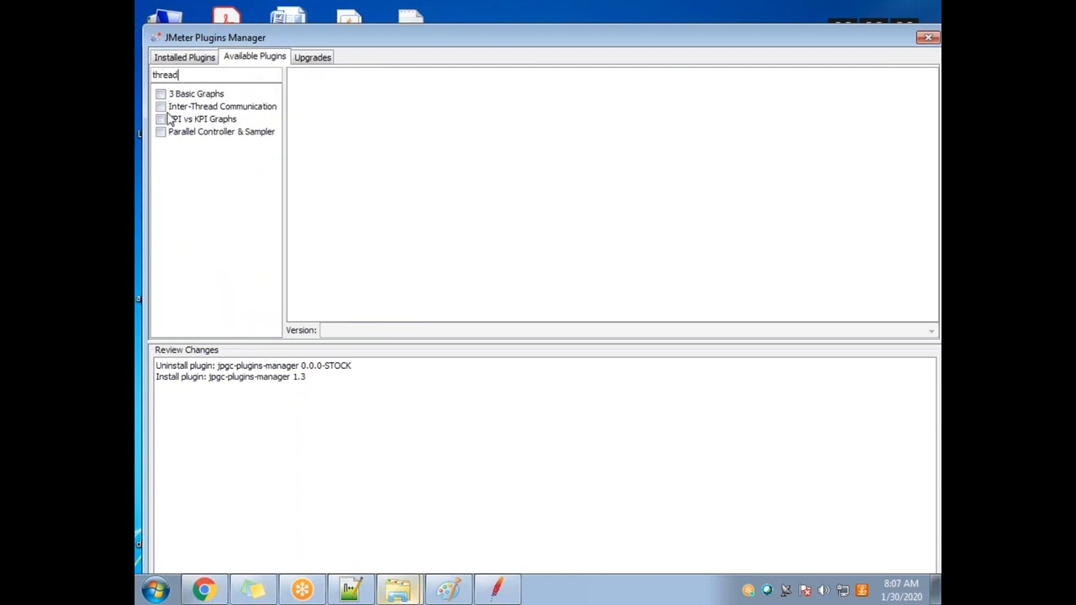
left_click(181, 57)
left_click_drag(264, 38, 325, 74)
left_click_drag(214, 64, 308, 110)
left_click_drag(496, 125, 354, 31)
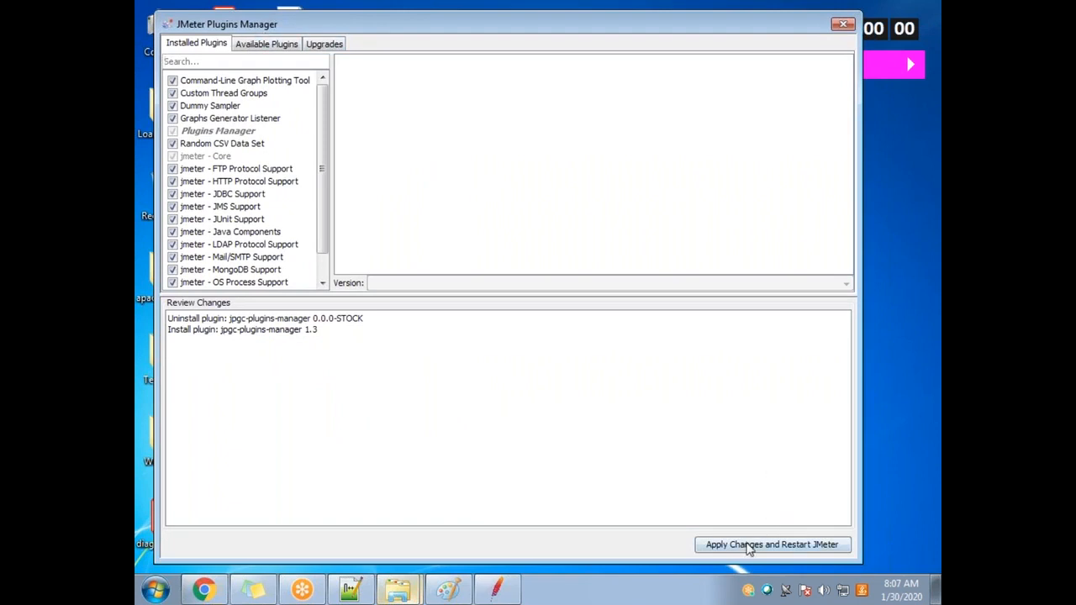
left_click_drag(358, 26, 313, 153)
left_click(794, 150)
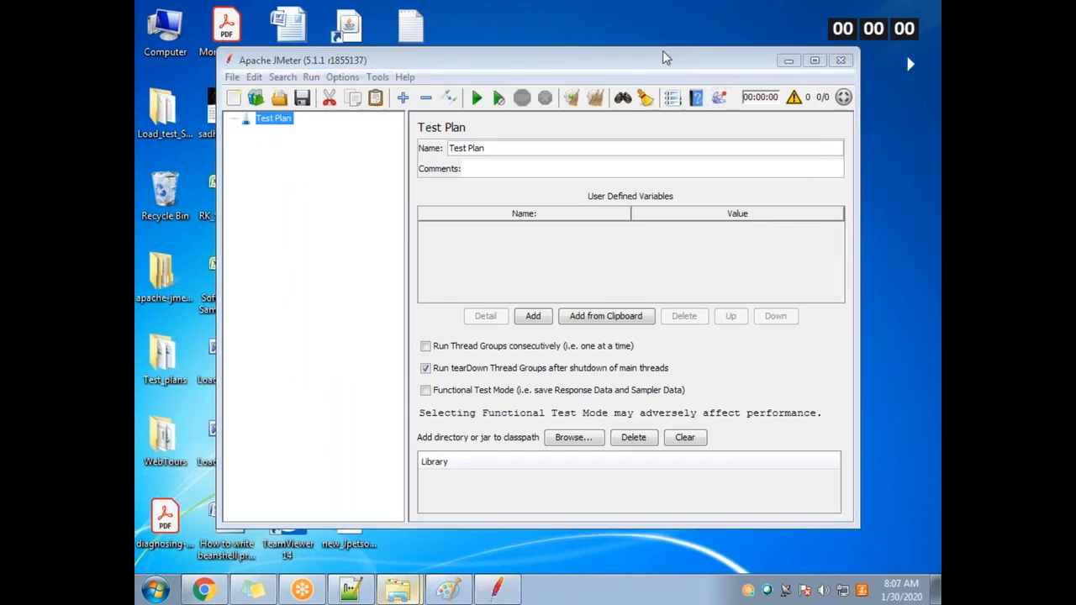
Reposition the JMeter window and open the recent test plan LoadTest_01_30.jmx
left_click(343, 66)
left_click_drag(343, 65, 450, 71)
left_click(337, 83)
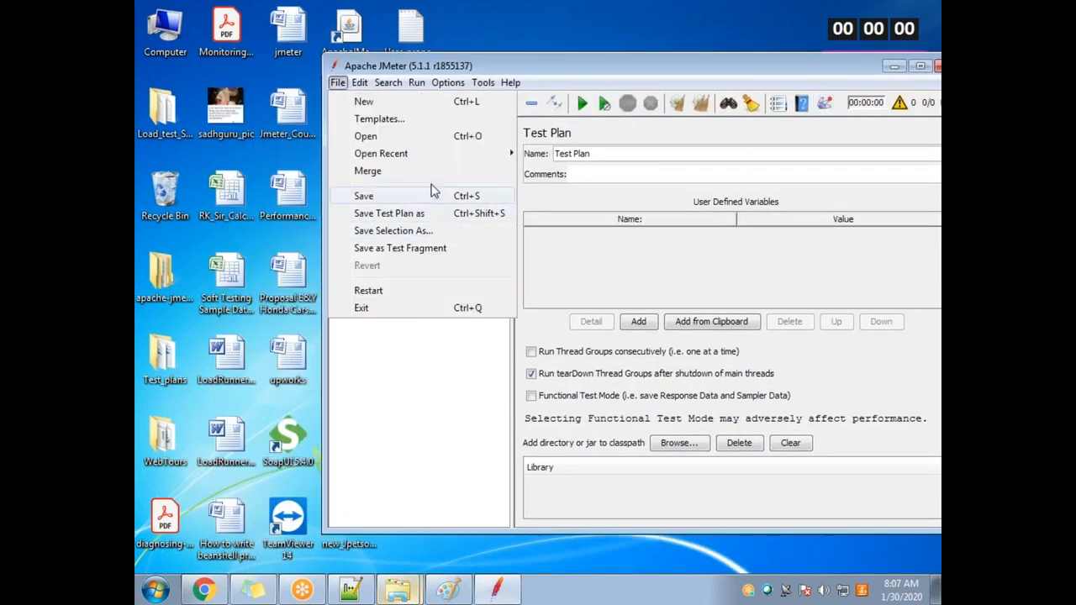
mouse_move(437, 154)
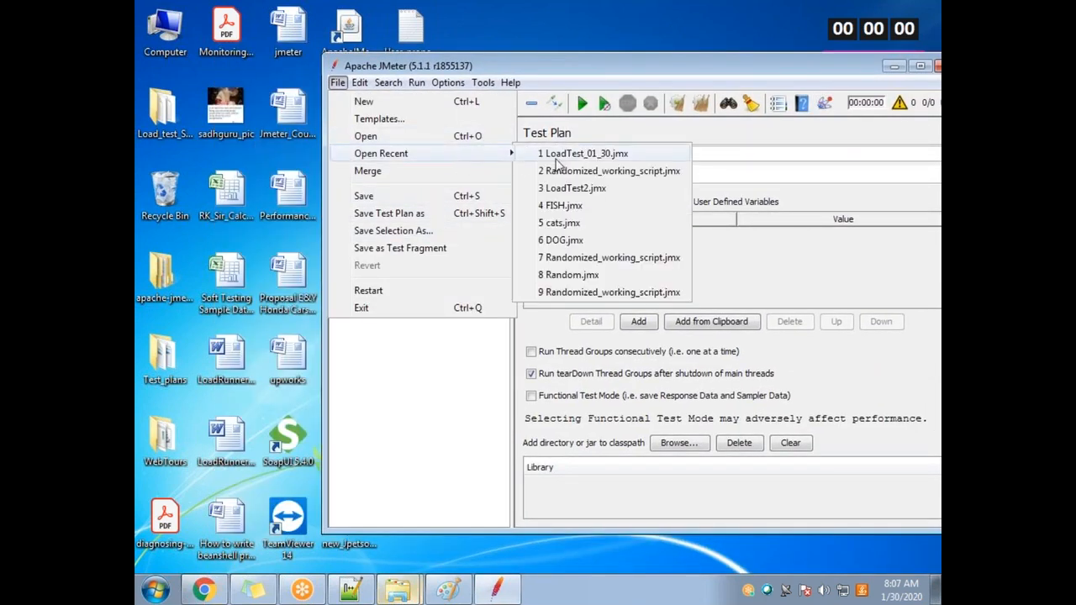
left_click(581, 155)
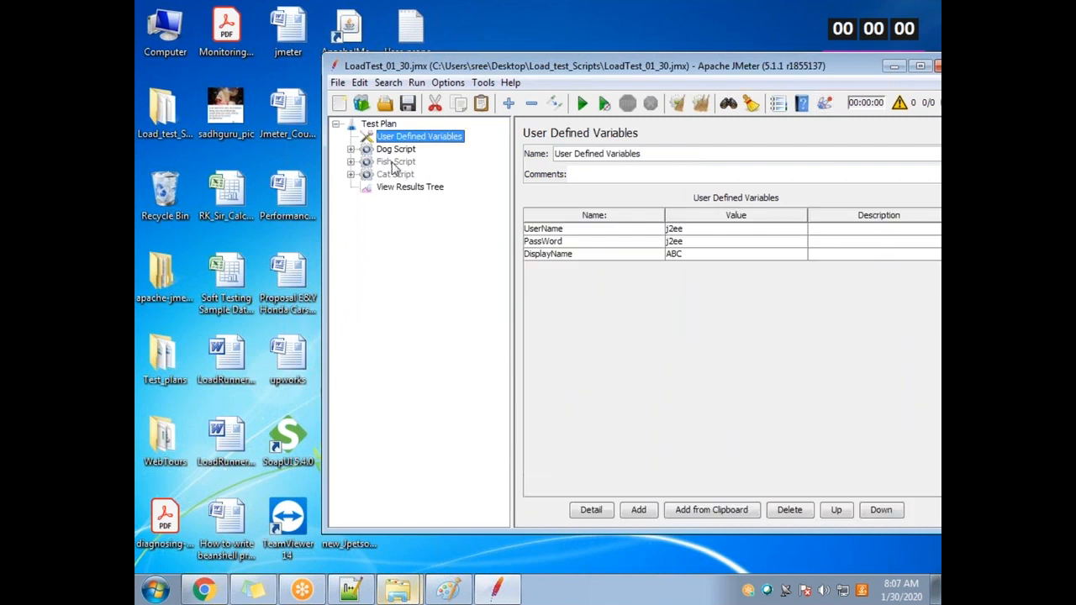
Review the thread group types offered for the test plan and the installed plugins, then close the Plugins Manager
right_click(388, 124)
mouse_move(505, 135)
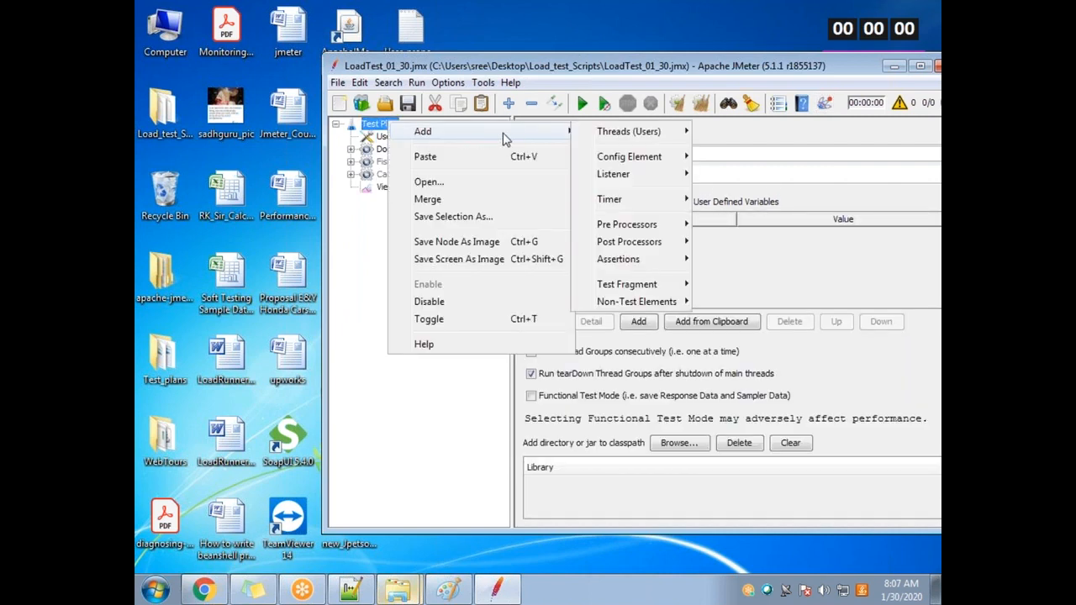
mouse_move(612, 140)
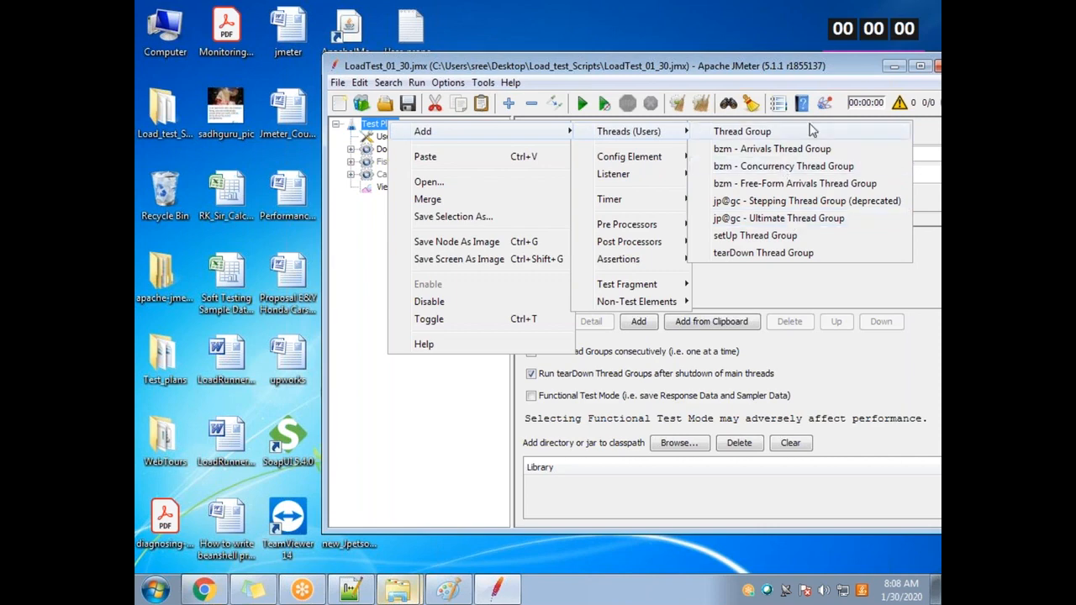
left_click(824, 102)
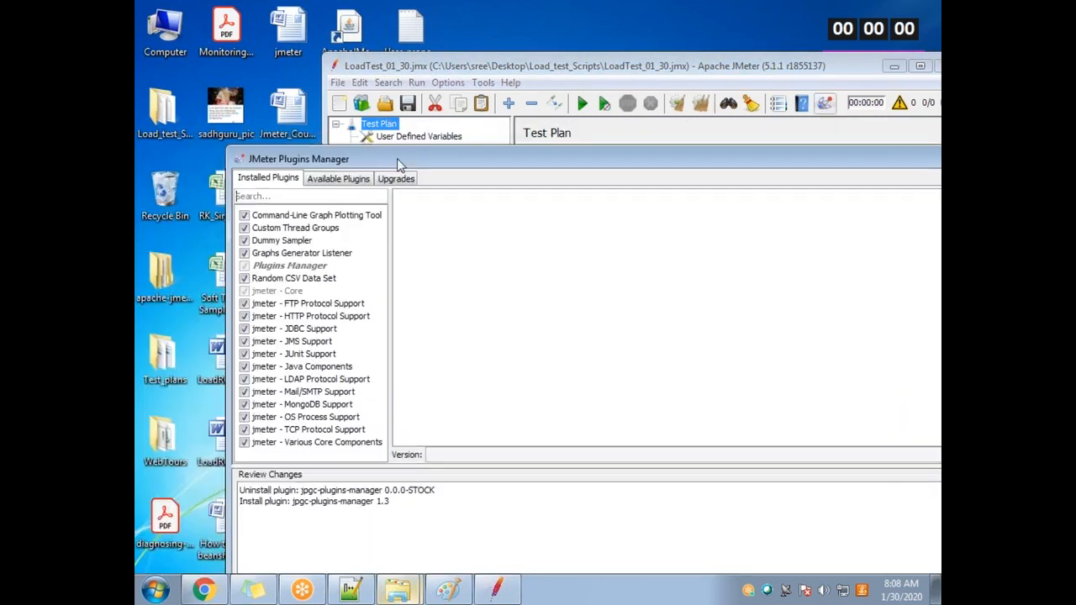
left_click_drag(858, 160, 616, 182)
left_click(765, 182)
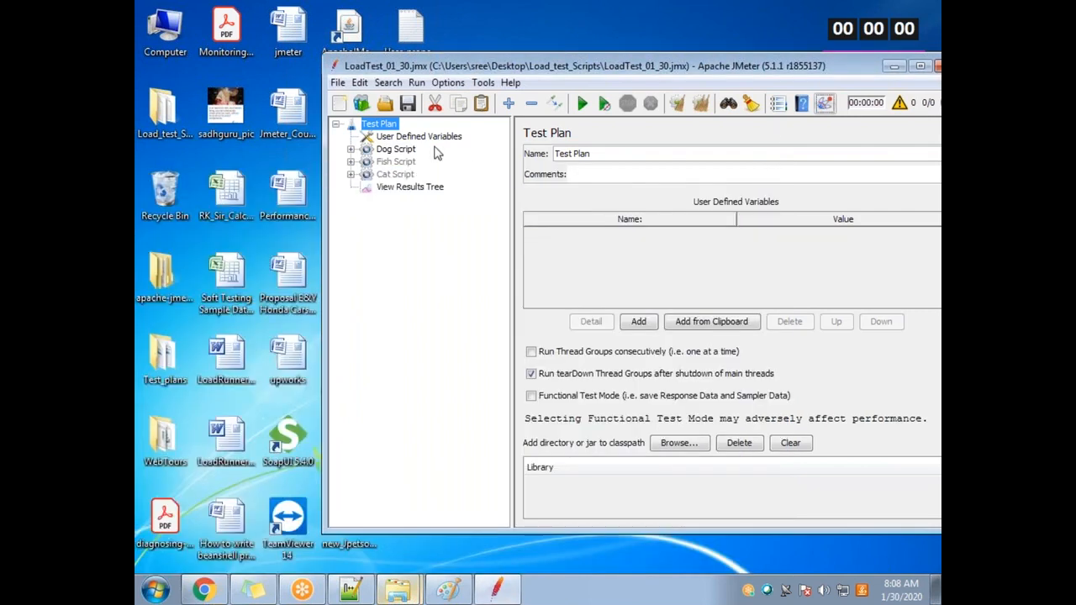
Add a jp@gc - Ultimate Thread Group to the test plan and place it directly above Dog Script
right_click(401, 127)
mouse_move(459, 138)
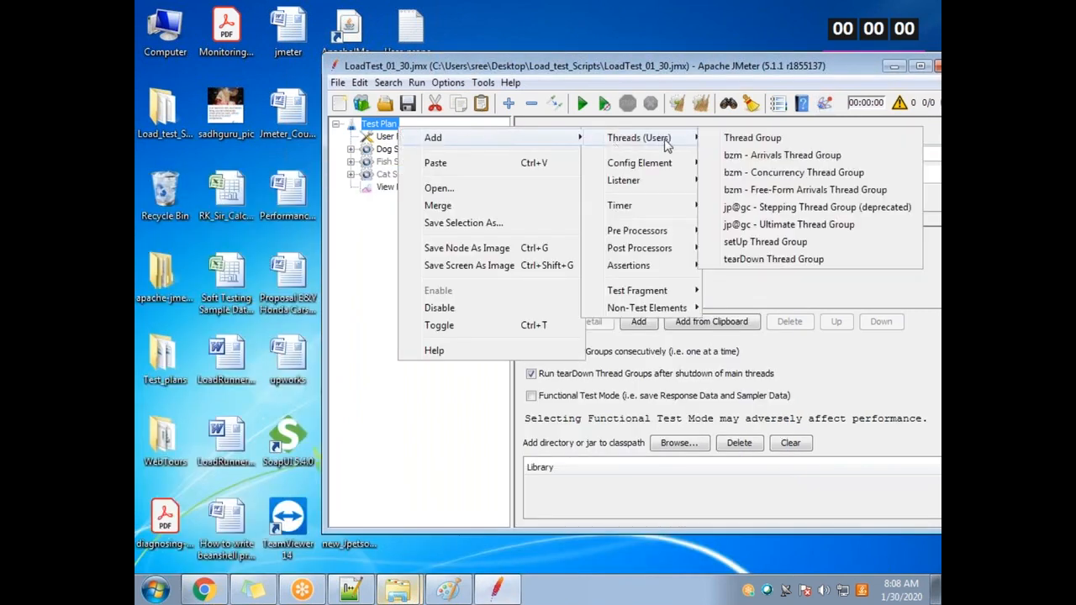
left_click(803, 225)
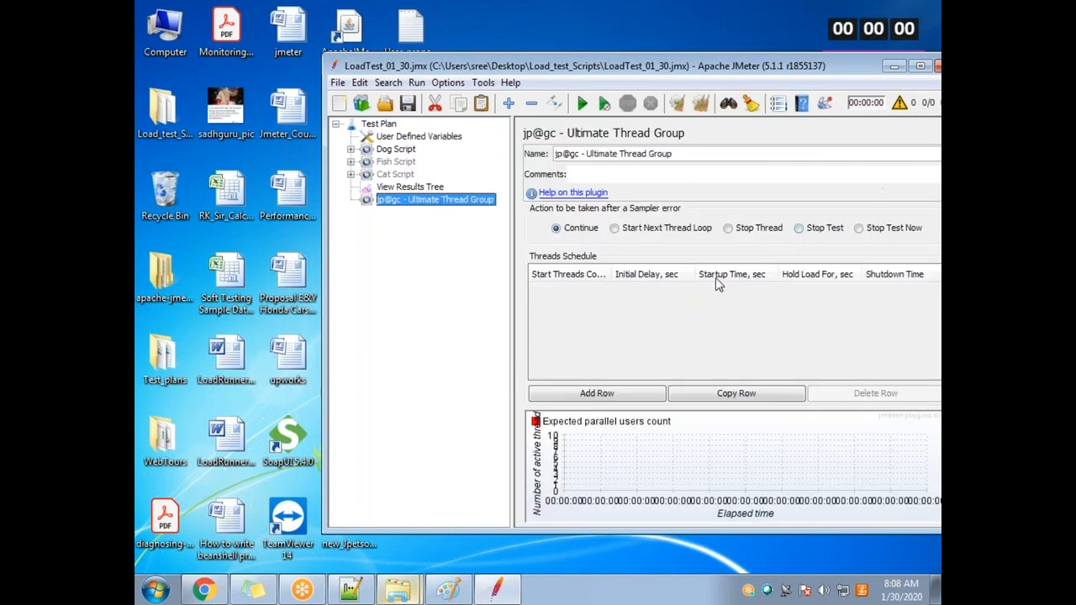
left_click_drag(427, 149, 418, 152)
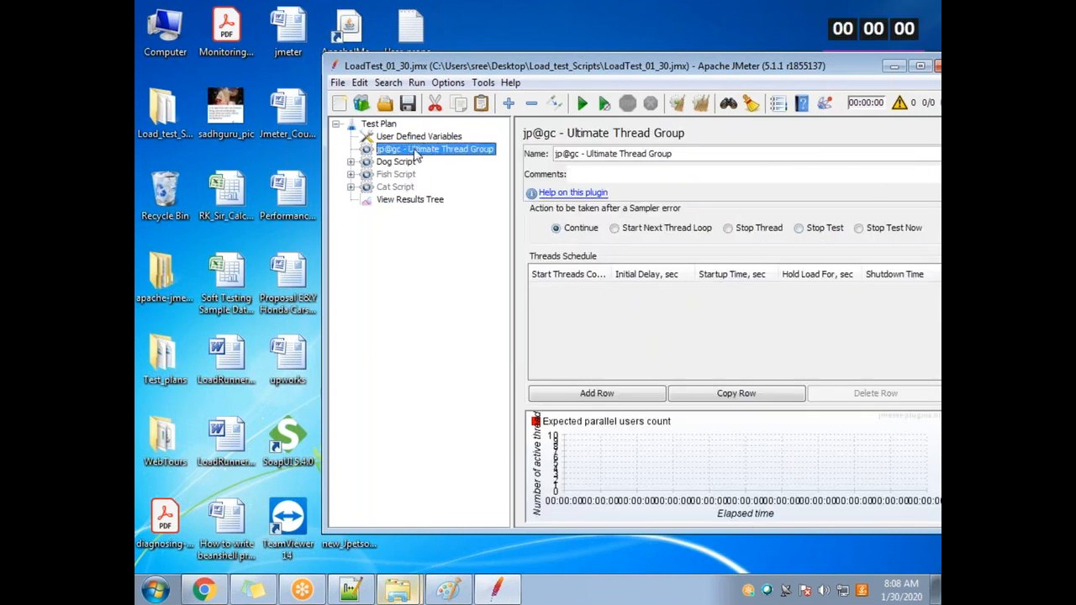
Move JPetStore_Simple Controller, HTTP Cache Manager and HTTP Cookie Manager from Dog Script into the jp@gc - Ultimate Thread Group
double_click(574, 74)
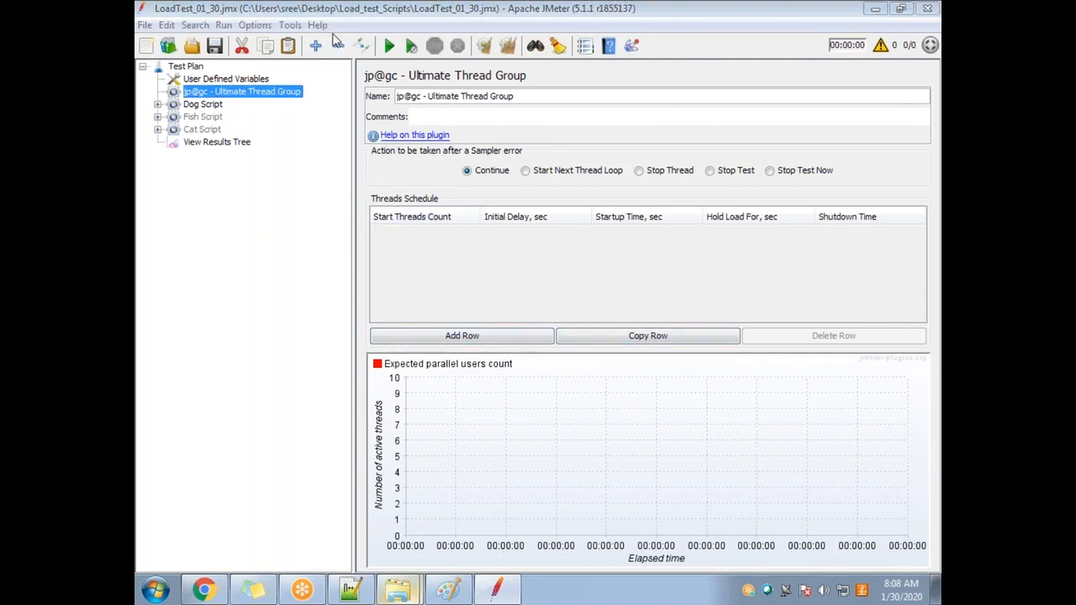
left_click_drag(309, 9, 375, 82)
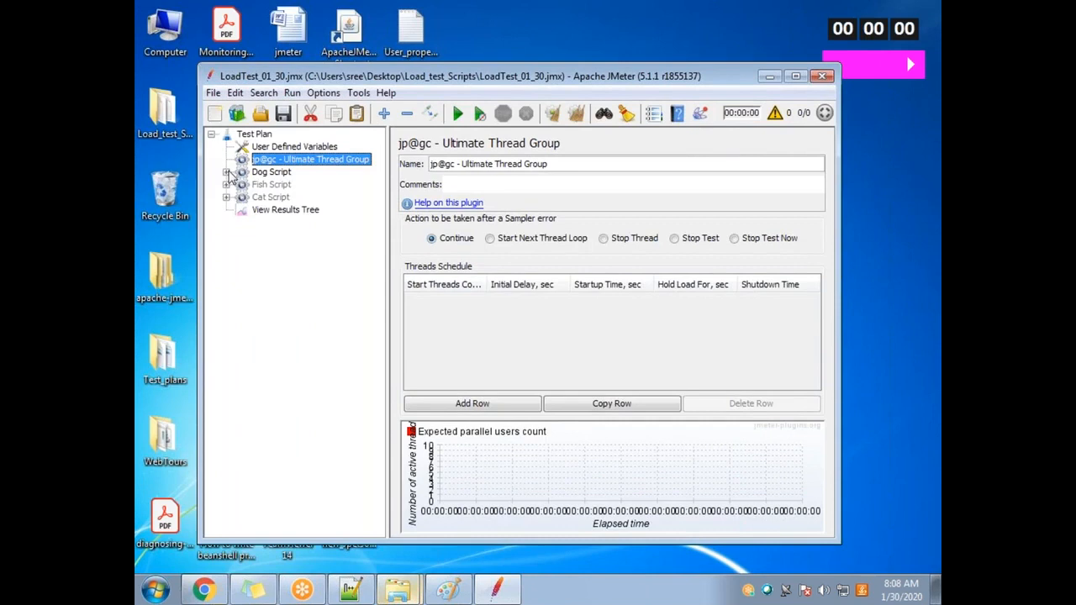
left_click(225, 172)
left_click(311, 185)
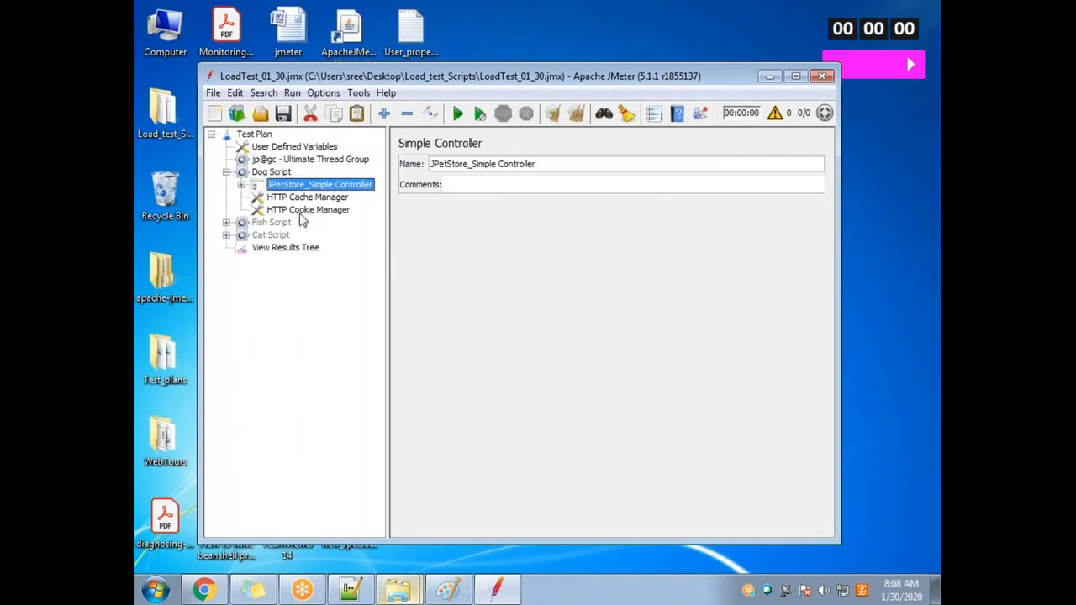
left_click(307, 211, "shift")
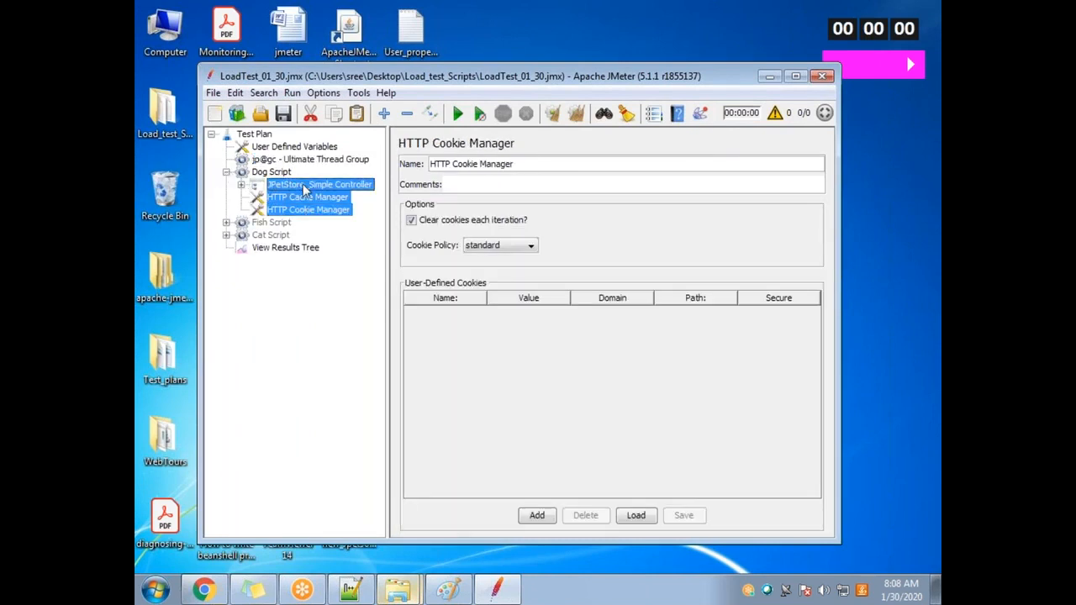
left_click(310, 160, "ctrl")
left_click_drag(309, 160, 308, 162)
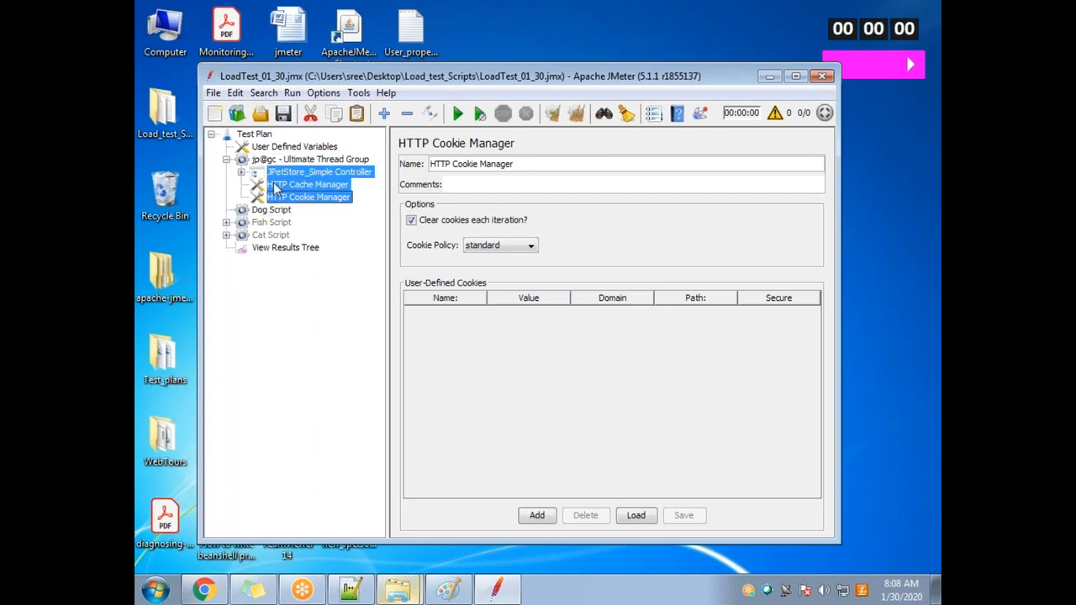
Delete the emptied Dog Script thread group from the test plan and confirm its removal
left_click(273, 210)
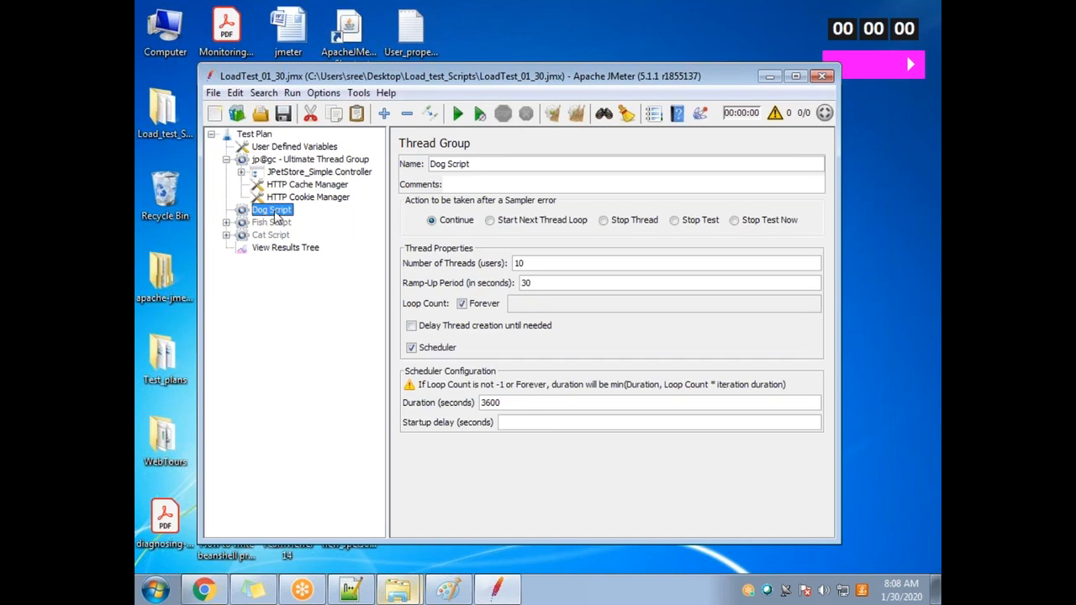
key("Delete")
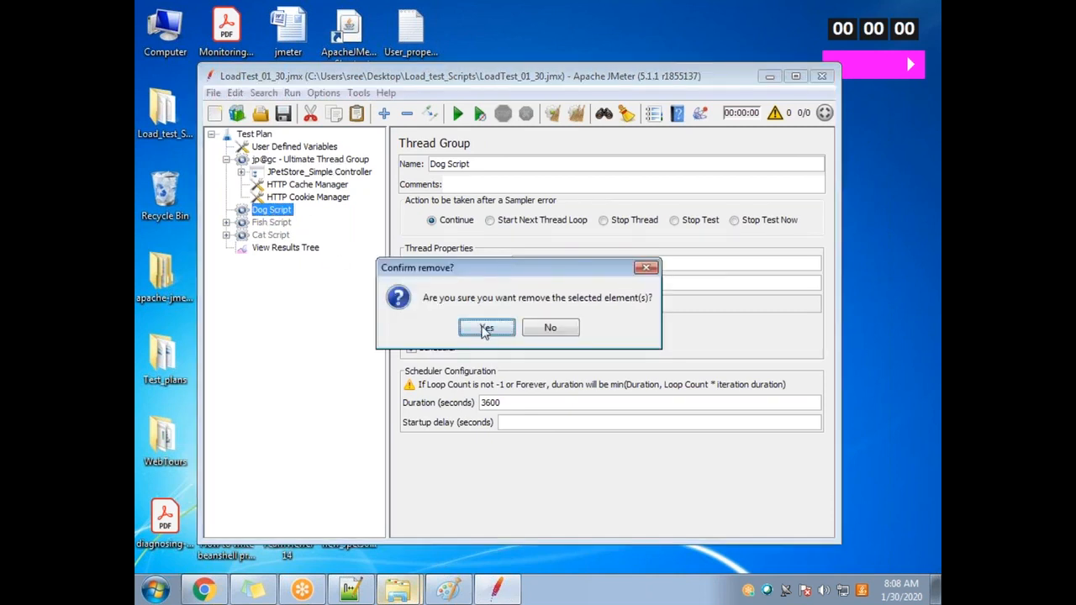
left_click(486, 327)
Rename the jp@gc - Ultimate Thread Group as Dog Script, save the test plan and maximize the window
left_click(273, 161)
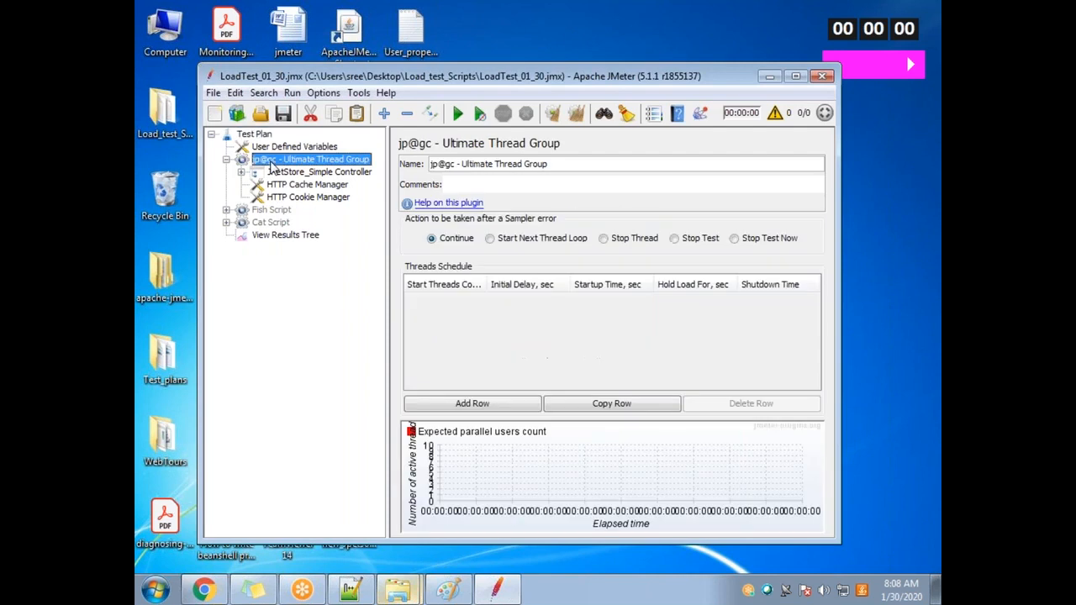
left_click_drag(455, 166, 430, 167)
type("Dog Script")
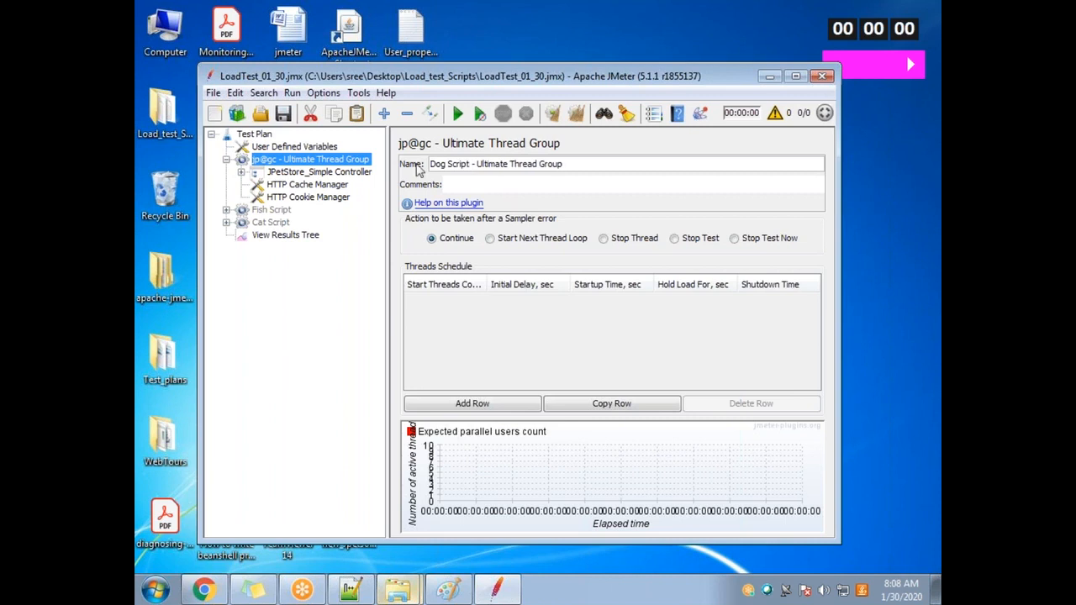
left_click_drag(575, 165, 501, 165)
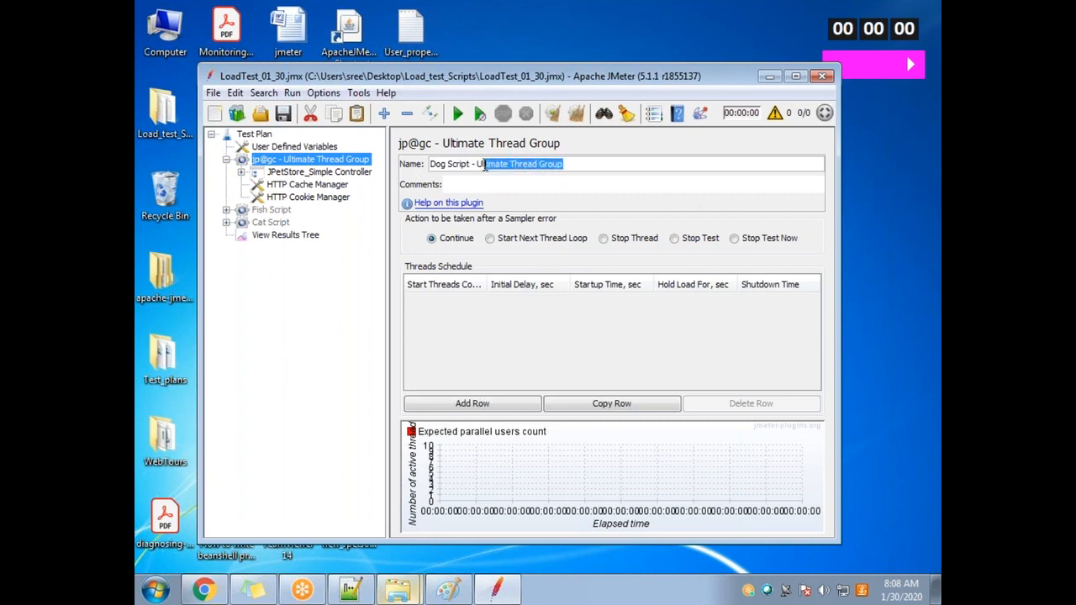
left_click(522, 164)
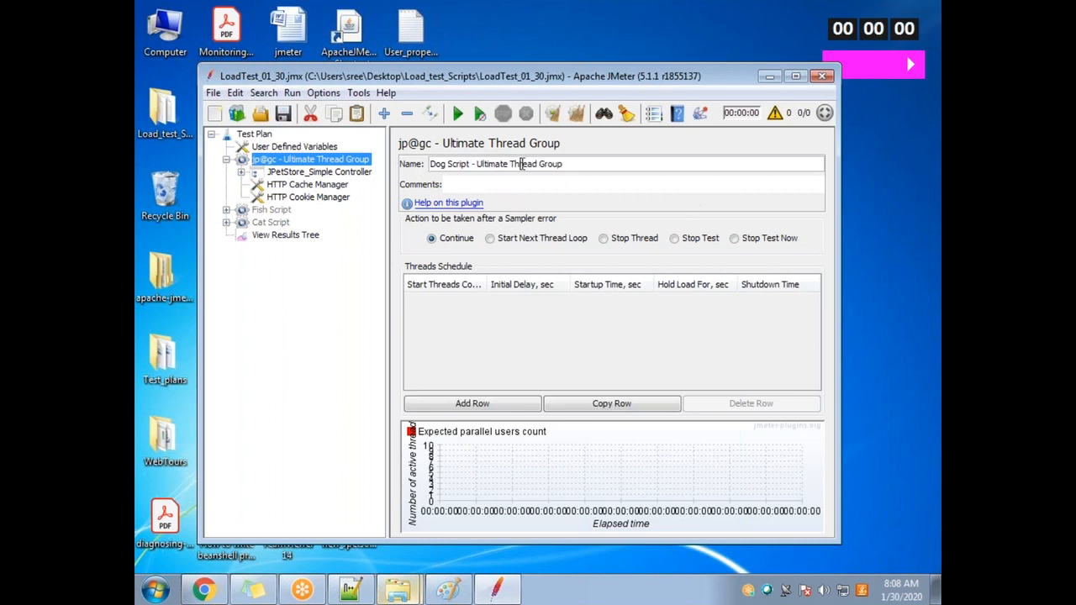
left_click_drag(579, 167, 474, 167)
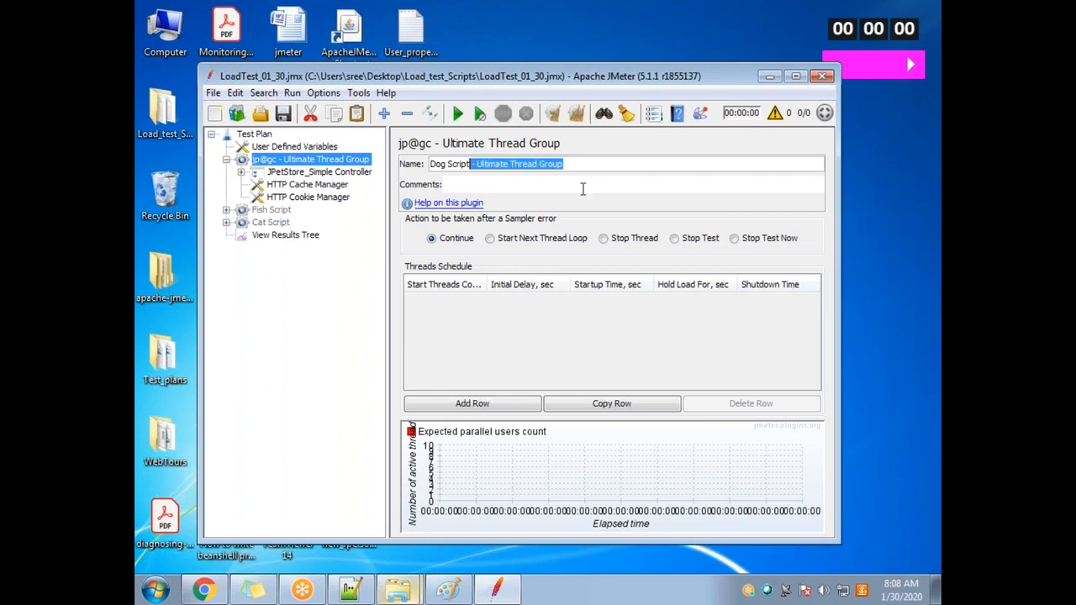
key("BackSpace")
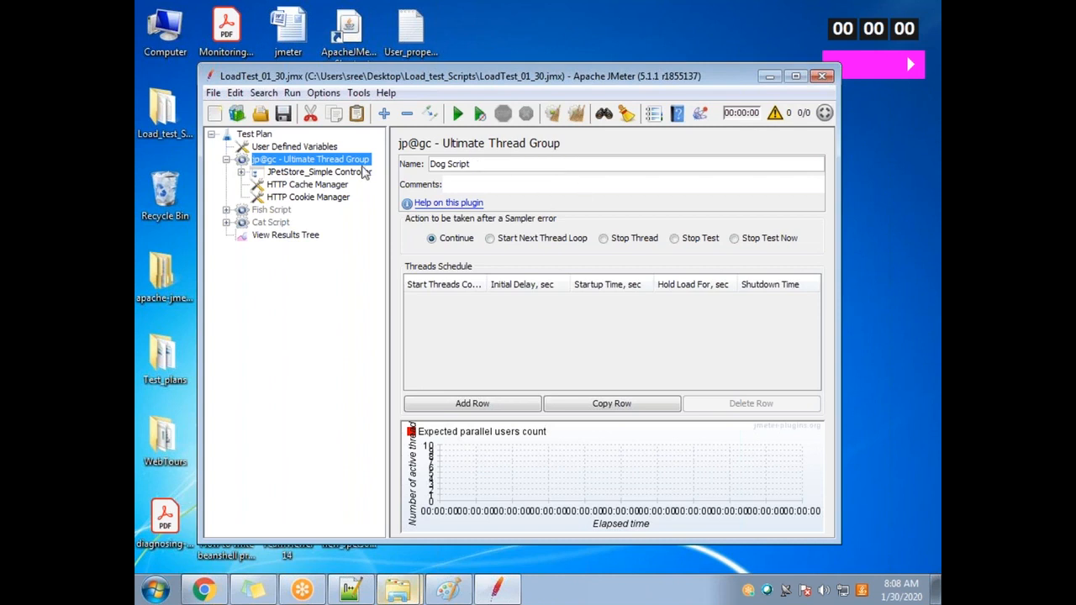
left_click(284, 113)
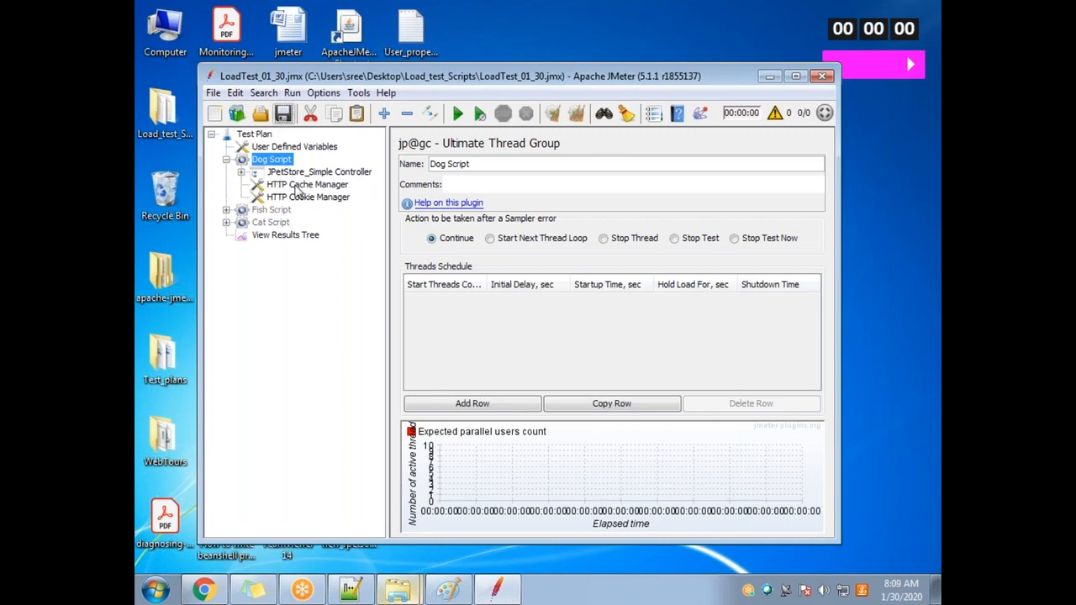
double_click(507, 77)
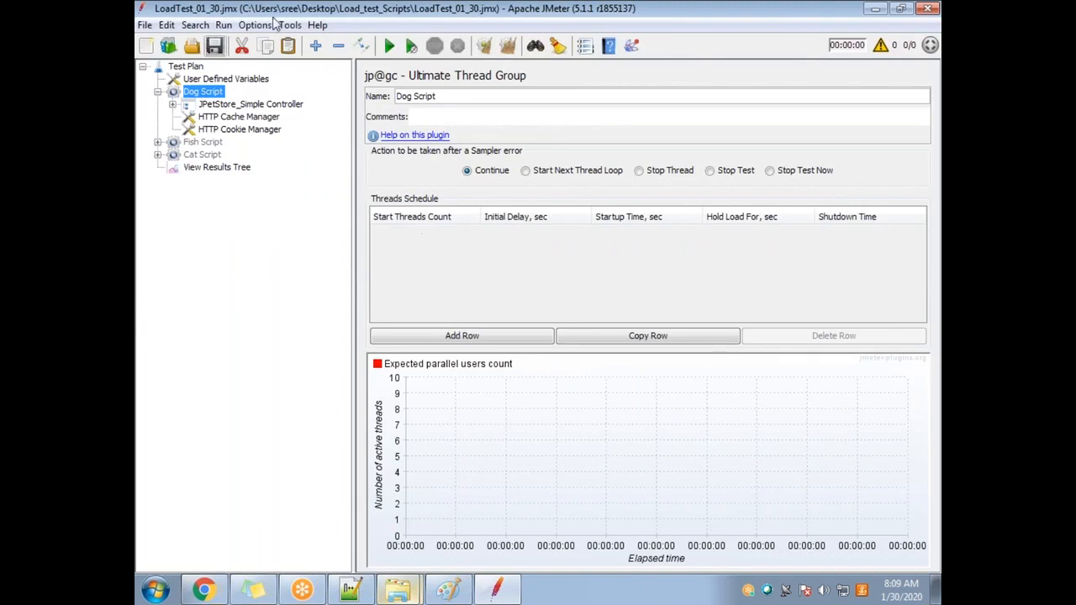
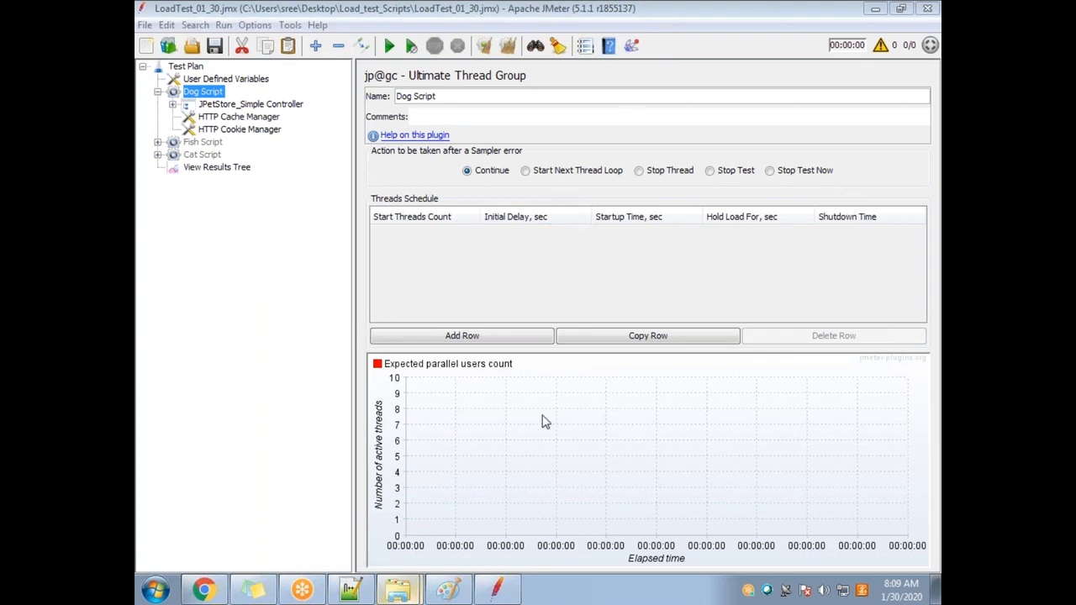
Check which thread group types can be added to the test plan
right_click(196, 73)
mouse_move(232, 82)
mouse_move(438, 108)
mouse_move(470, 82)
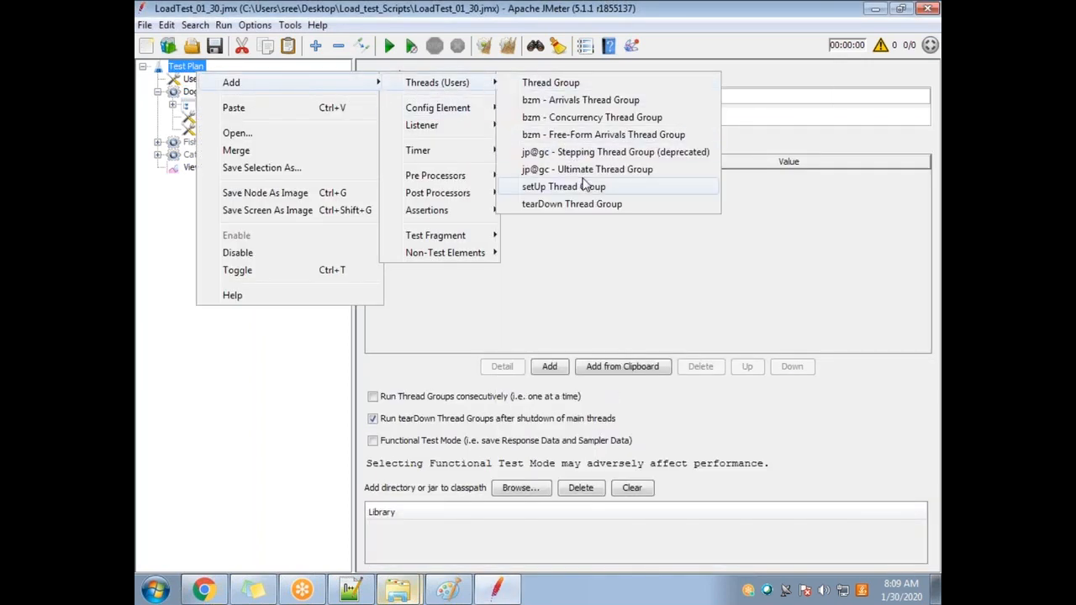
Compare the installed and available plugins in the Plugins Manager, then close it
left_click(634, 49)
left_click(634, 48)
left_click_drag(259, 185, 439, 126)
left_click(267, 142)
left_click(201, 144)
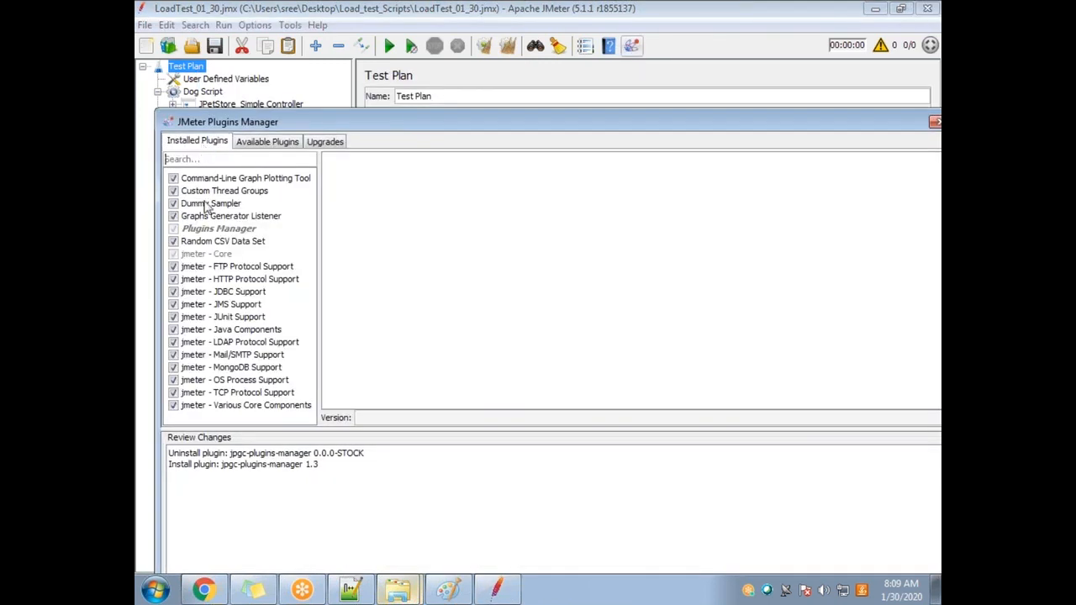
left_click(277, 147)
left_click(201, 143)
left_click(263, 142)
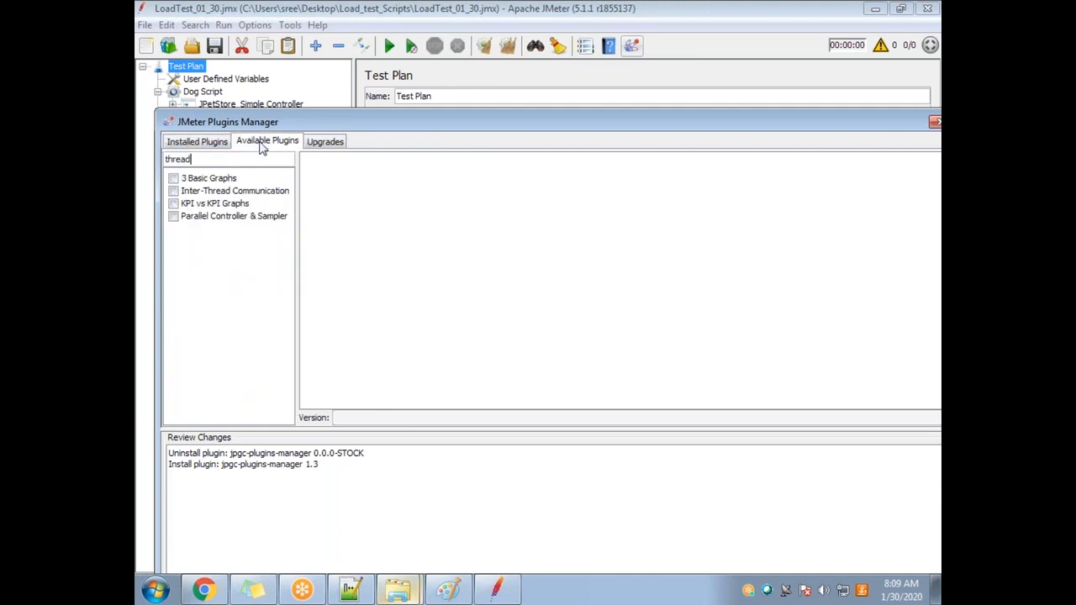
left_click_drag(203, 160, 142, 160)
left_click_drag(461, 125, 933, 346)
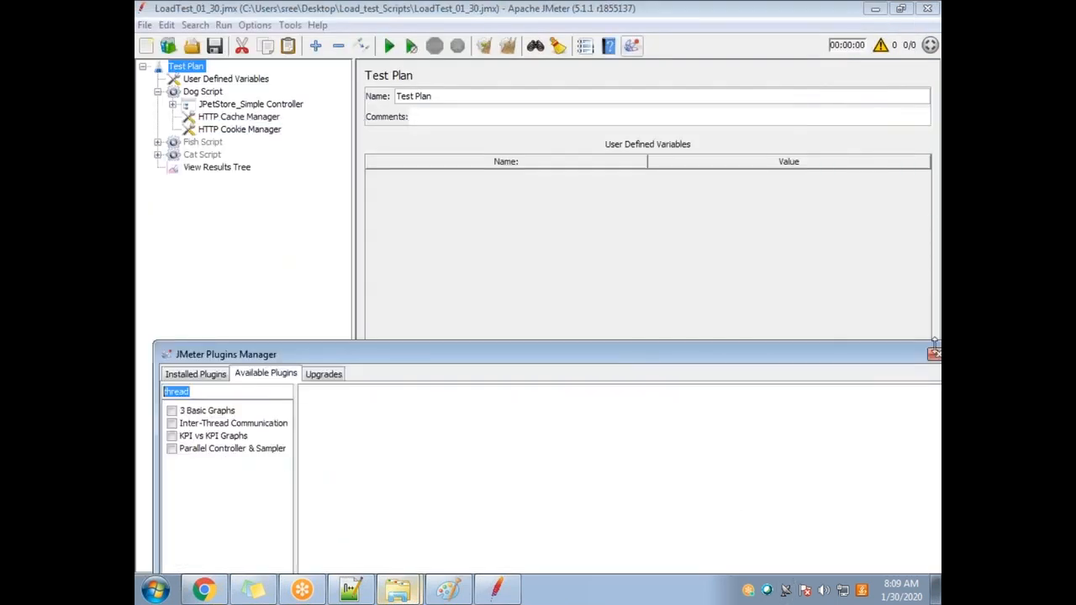
left_click(933, 354)
Add a row to Dog Script's threads schedule and set its start threads count to 10
left_click(205, 92)
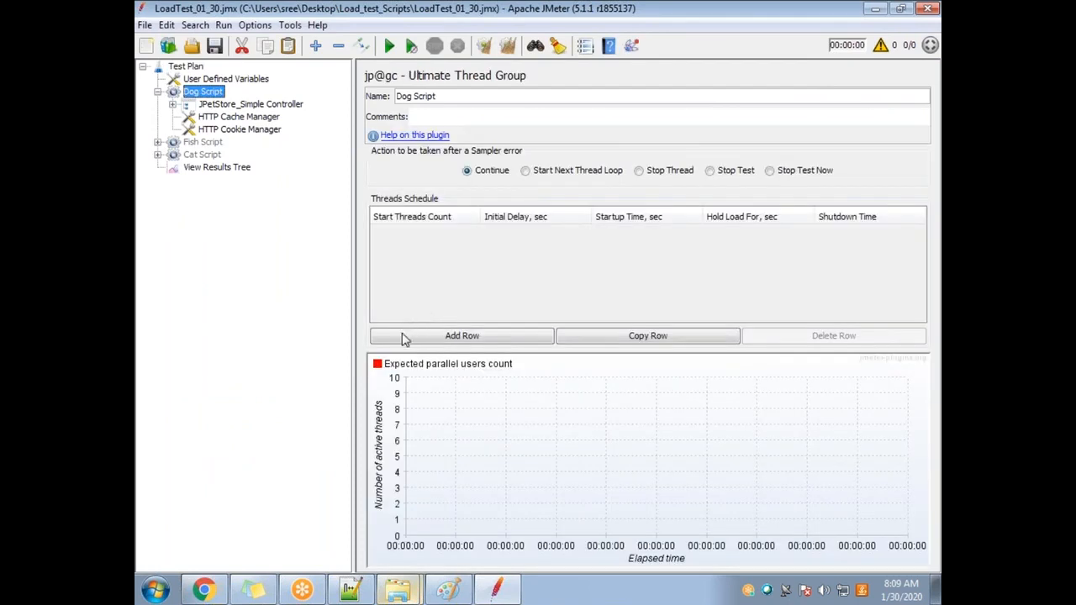
left_click(462, 335)
double_click(402, 234)
left_click_drag(402, 234, 337, 225)
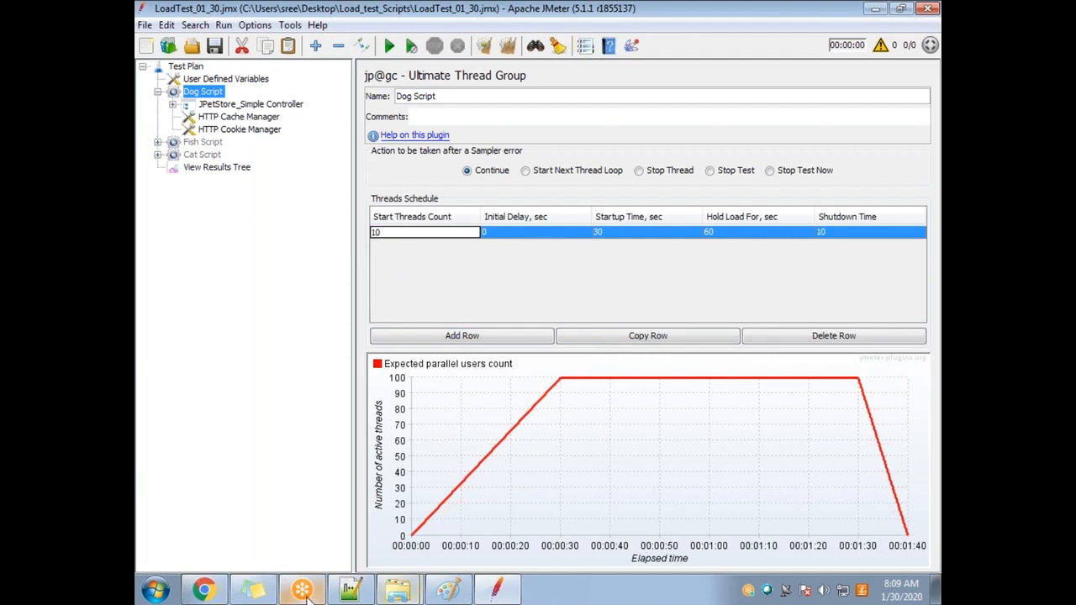
left_click(350, 590)
left_click_drag(419, 243, 347, 238)
key("alt+Tab")
key("Return")
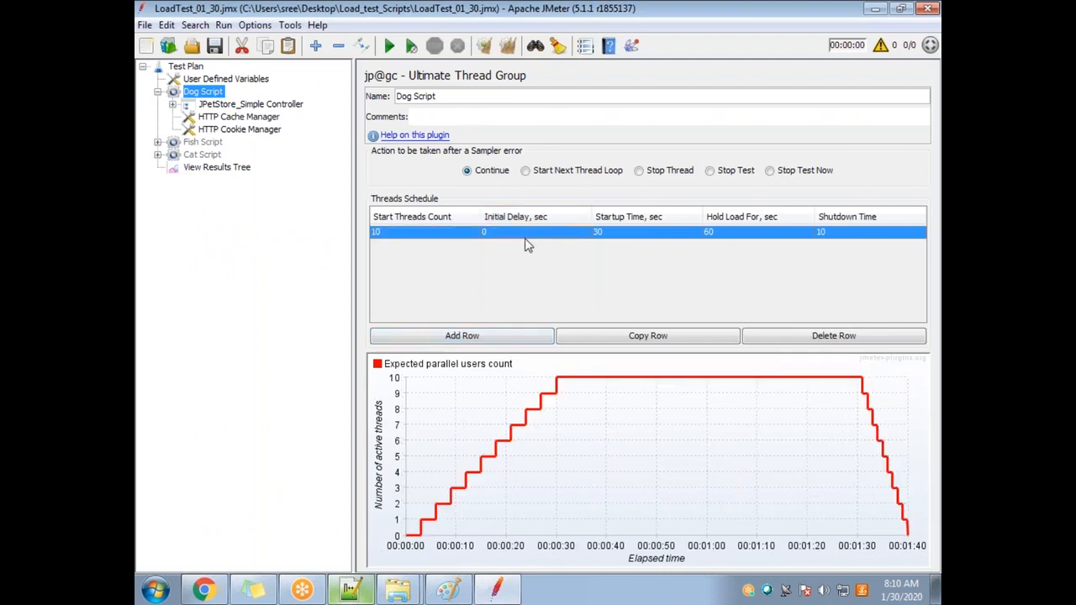
Try a start threads count of 20 in the schedule row, then set it back to 10
double_click(623, 239)
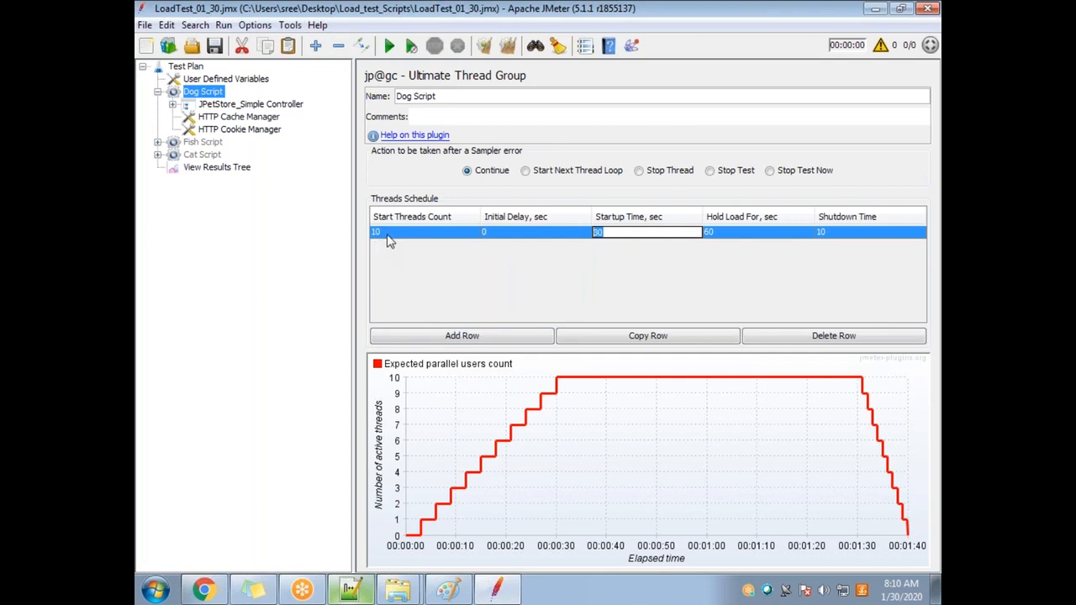
left_click(633, 238)
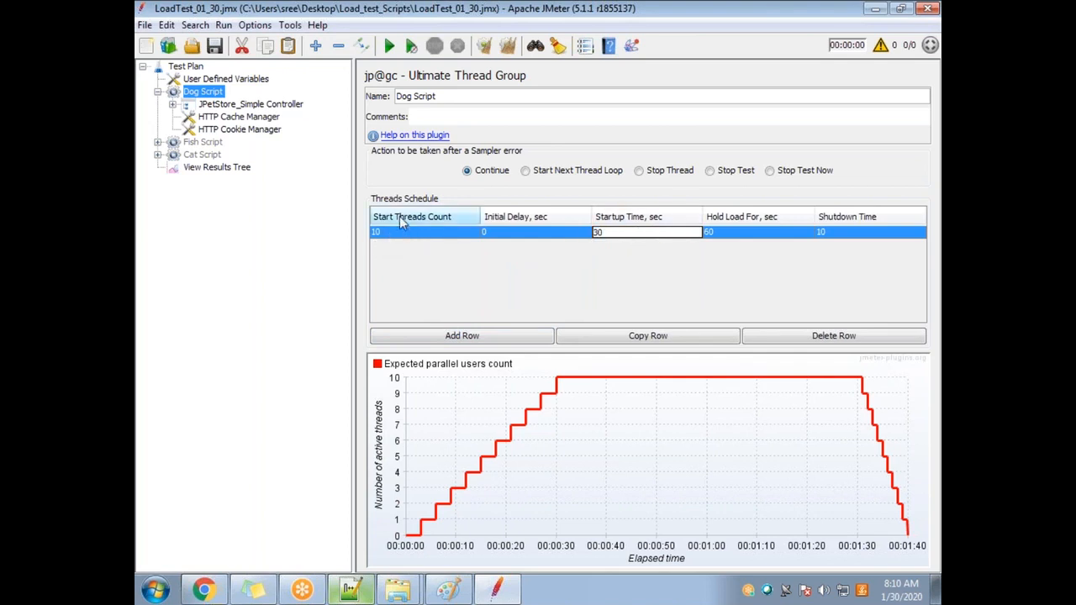
left_click(415, 234)
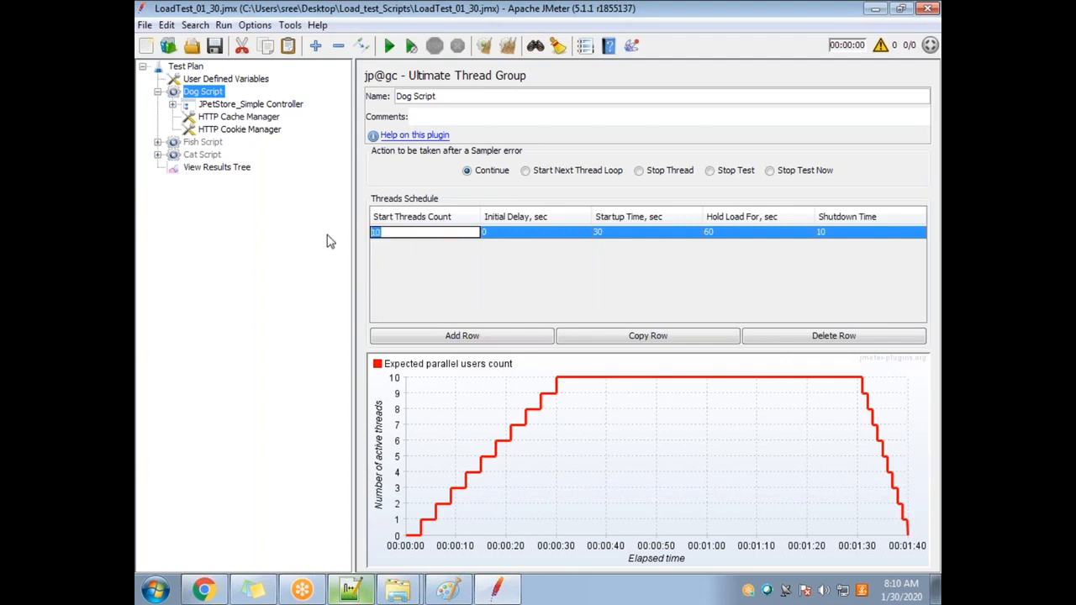
type("20")
left_click(533, 284)
double_click(392, 235)
key("BackSpace")
key("BackSpace")
type("10")
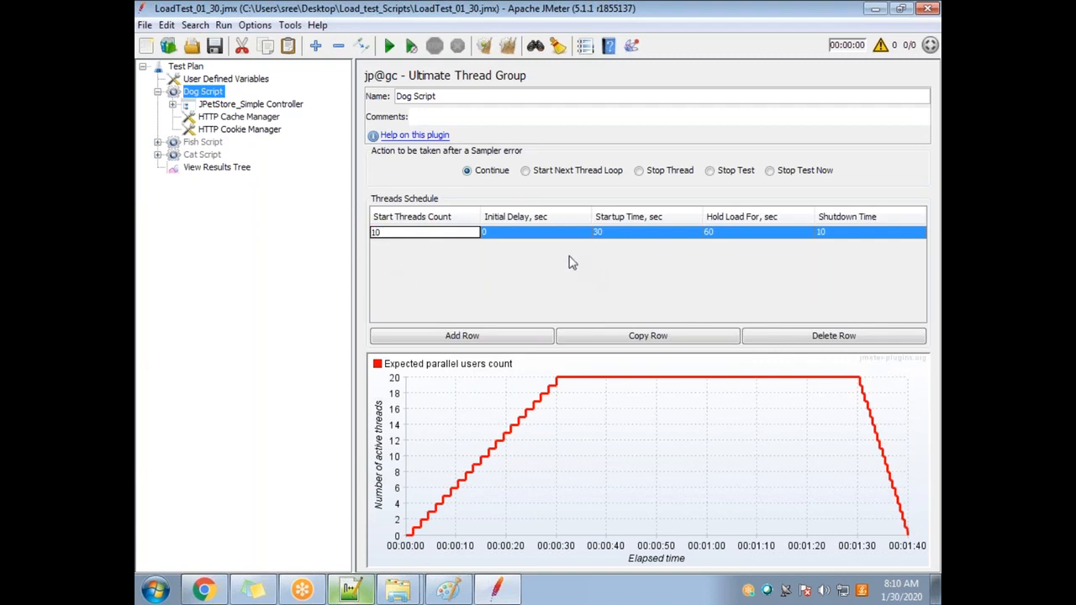
left_click(631, 234)
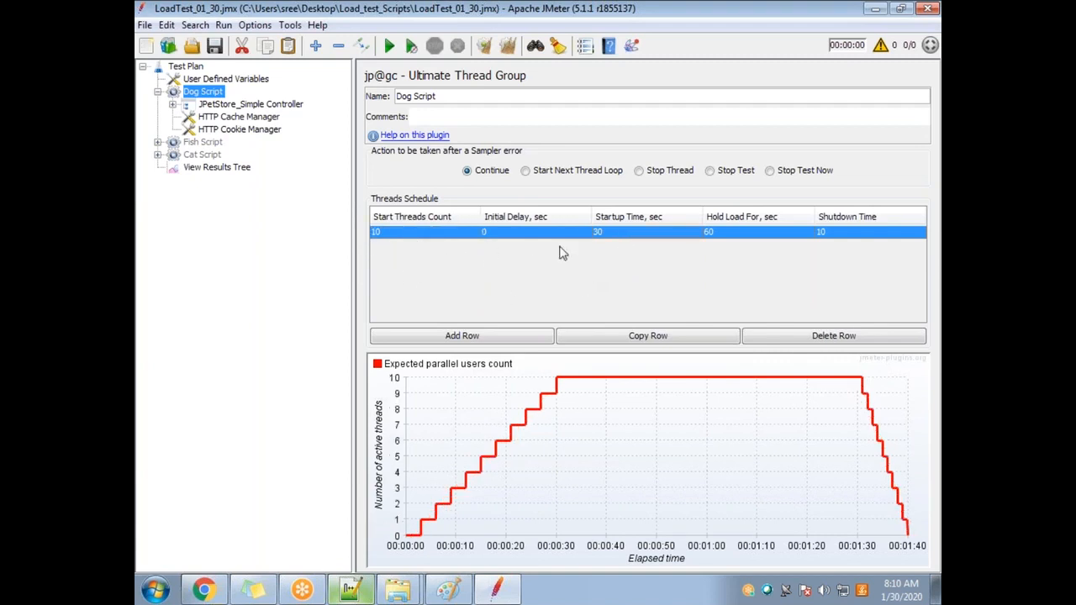
Set the schedule row's hold load time to 3600 seconds and its shutdown time to 30, and save the test plan
double_click(622, 236)
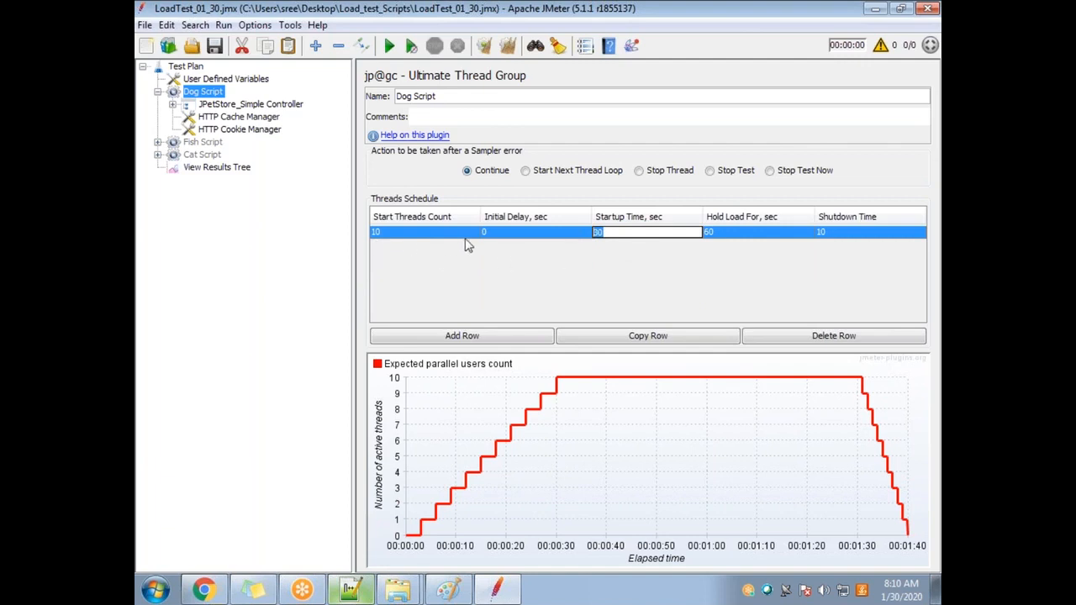
double_click(728, 233)
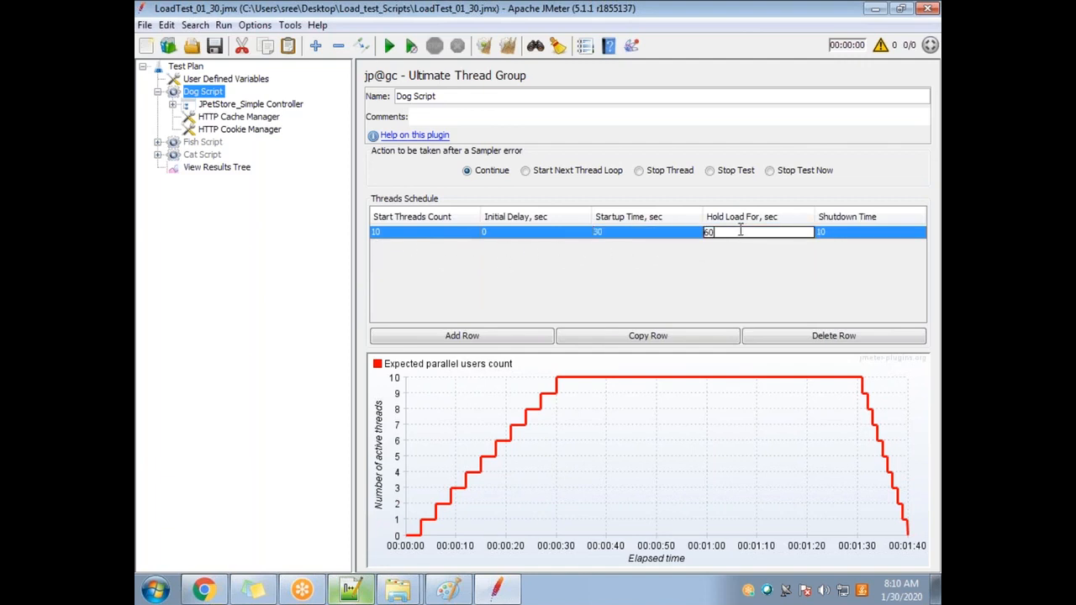
double_click(724, 232)
double_click(836, 232)
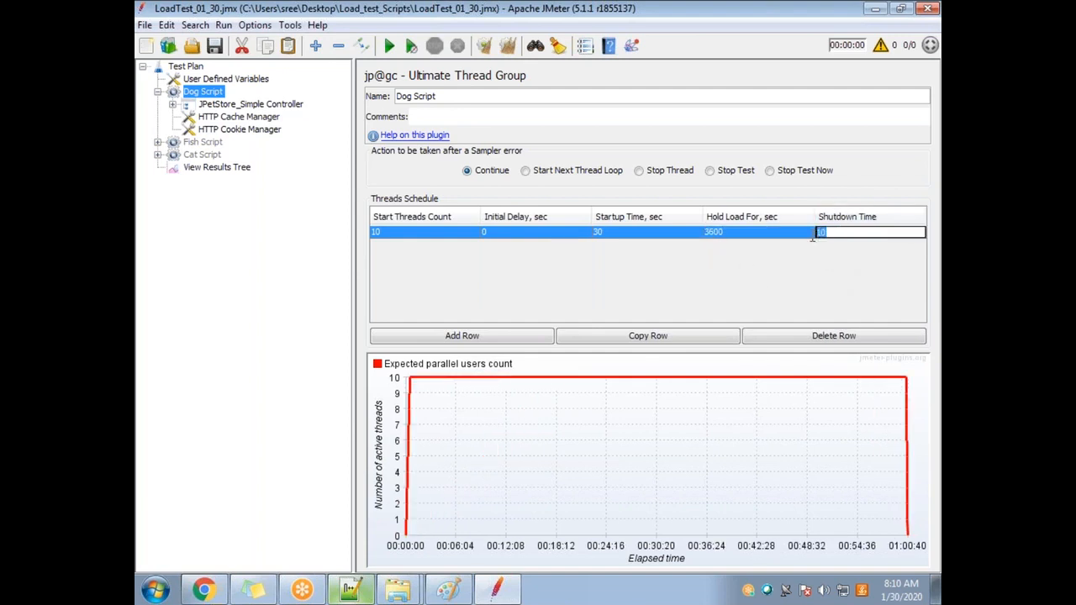
type("30")
left_click(607, 236)
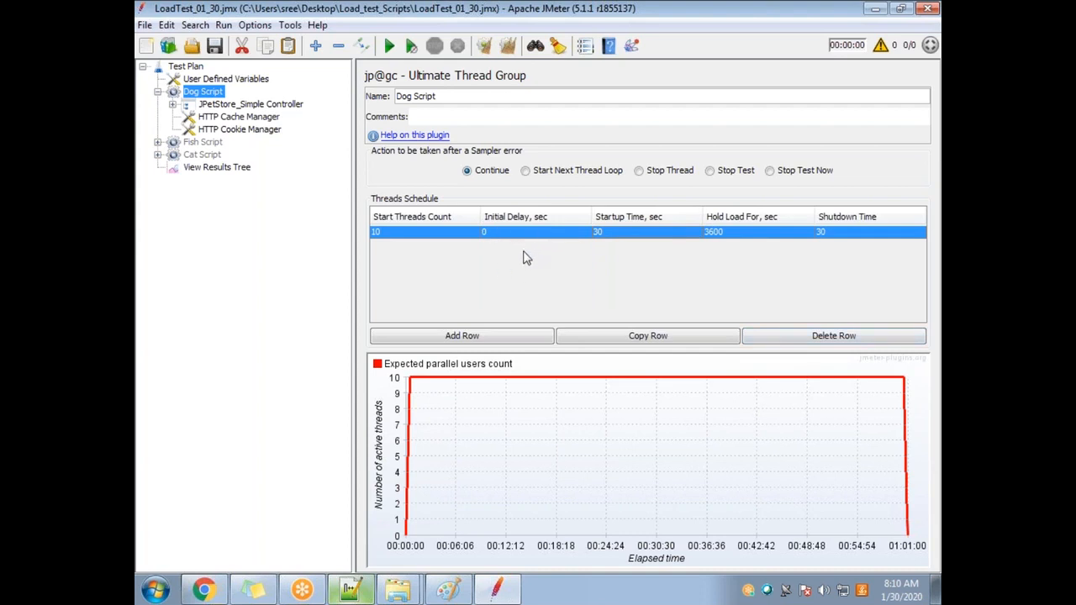
left_click(214, 46)
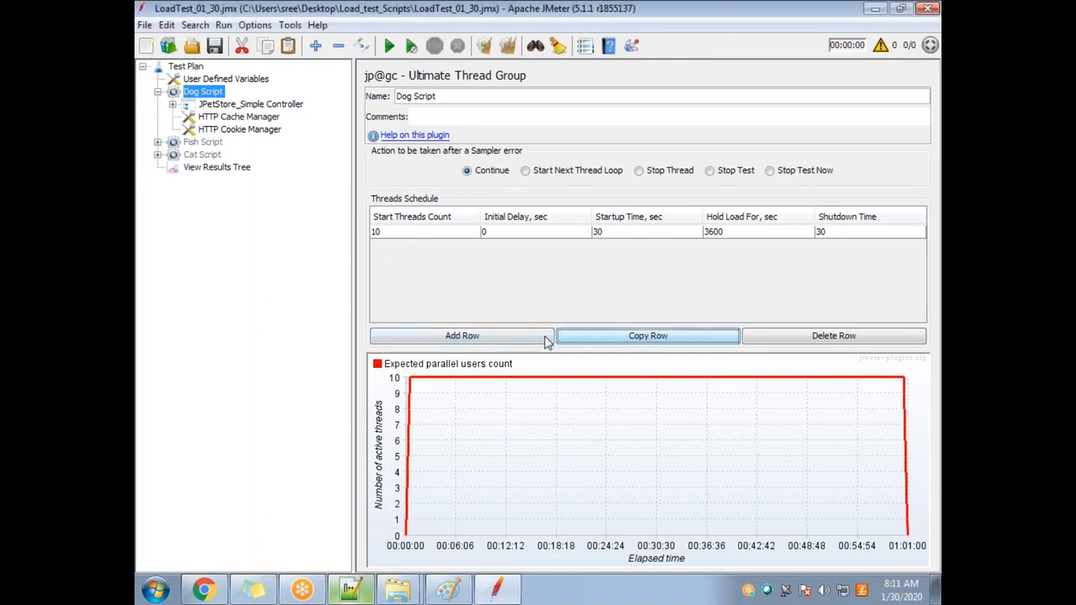
Add a second row to the threads schedule with a start threads count of 10
left_click(463, 335)
double_click(387, 244)
left_click_drag(388, 244, 358, 244)
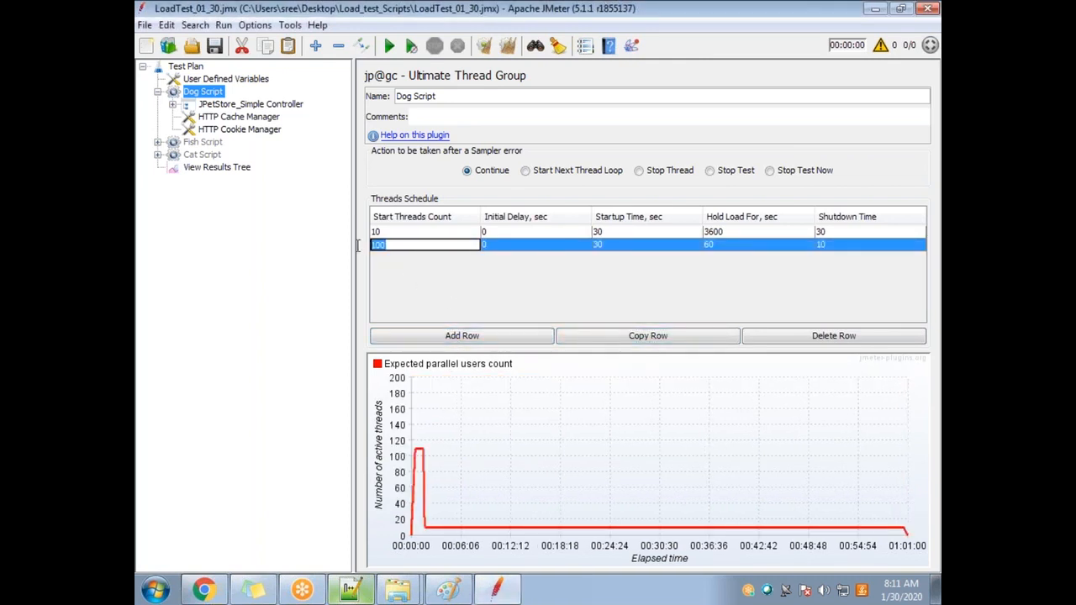
left_click(488, 244)
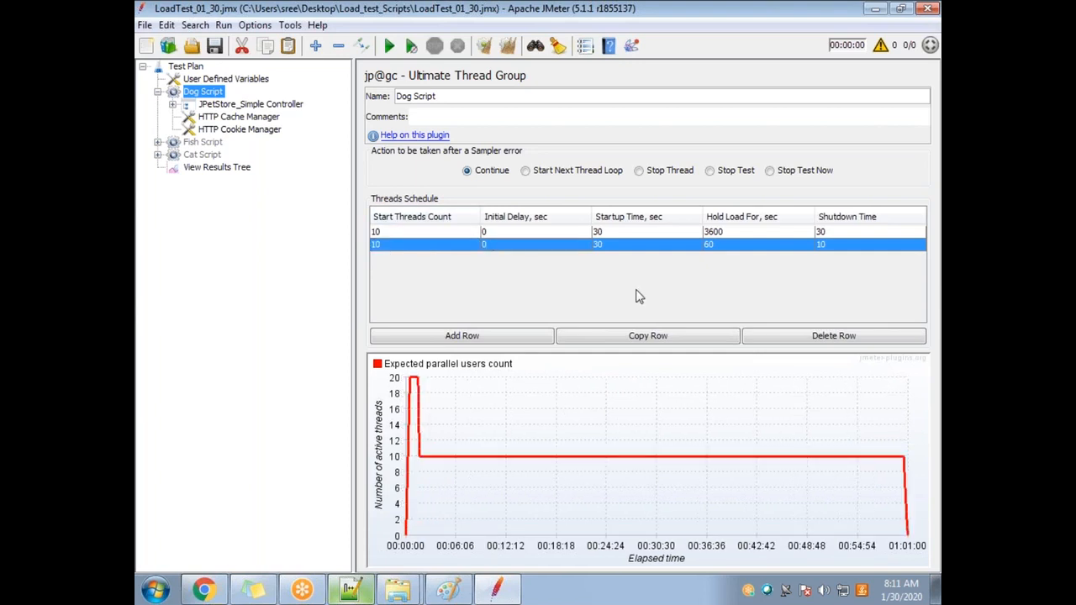
Set the second schedule row's hold load time to 1800 seconds and its shutdown time to 30
double_click(620, 245)
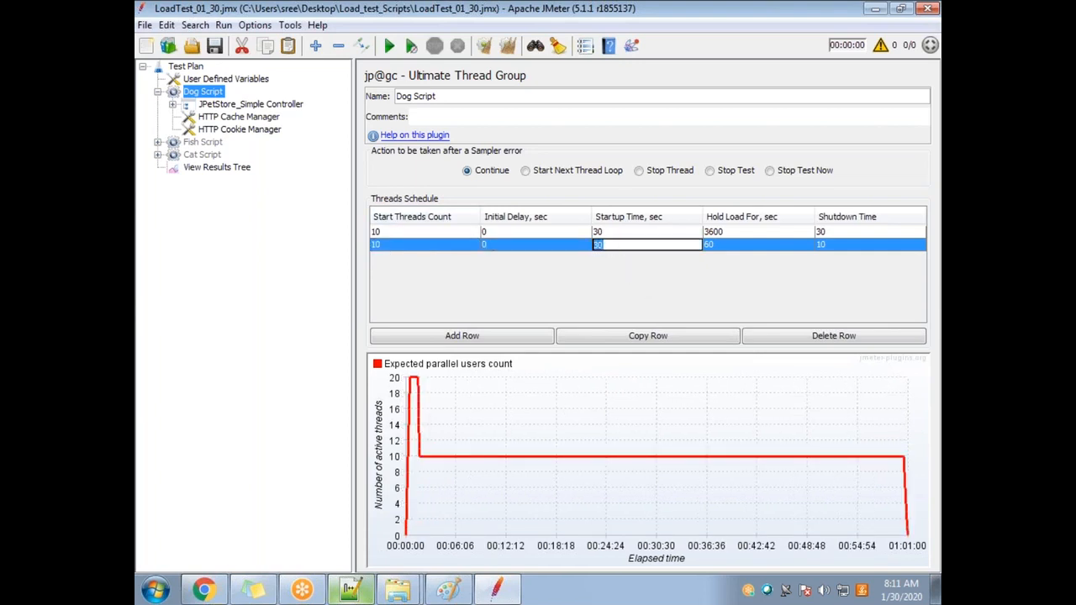
double_click(724, 245)
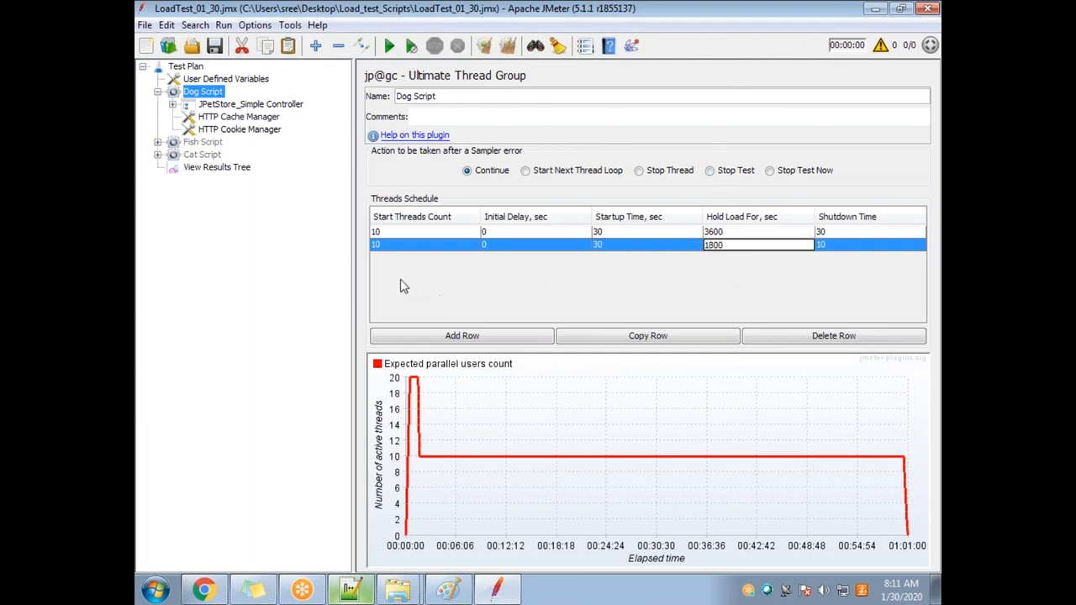
left_click(401, 233)
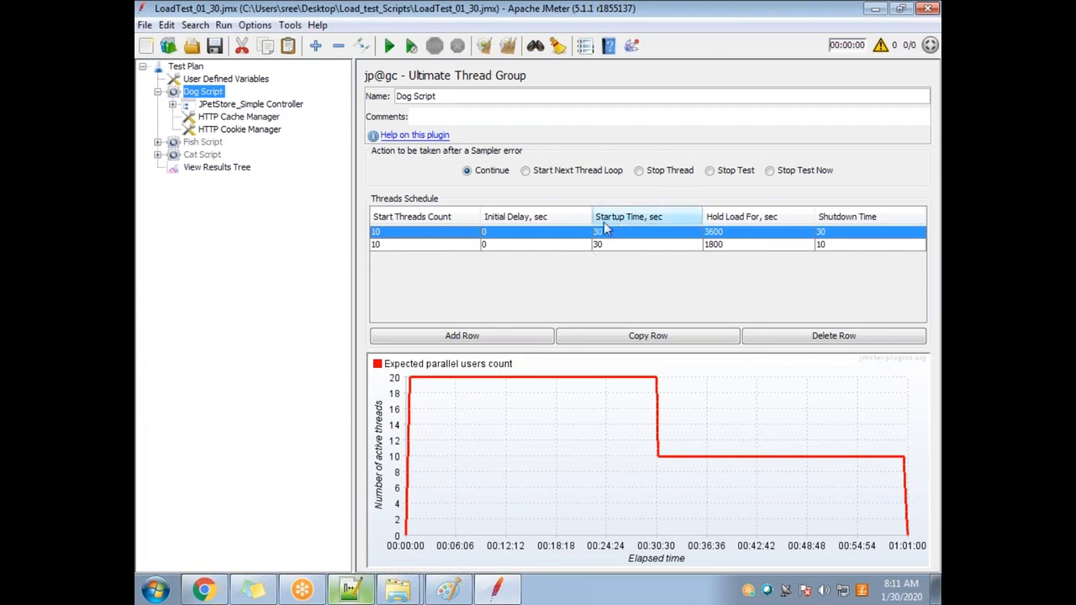
double_click(740, 244)
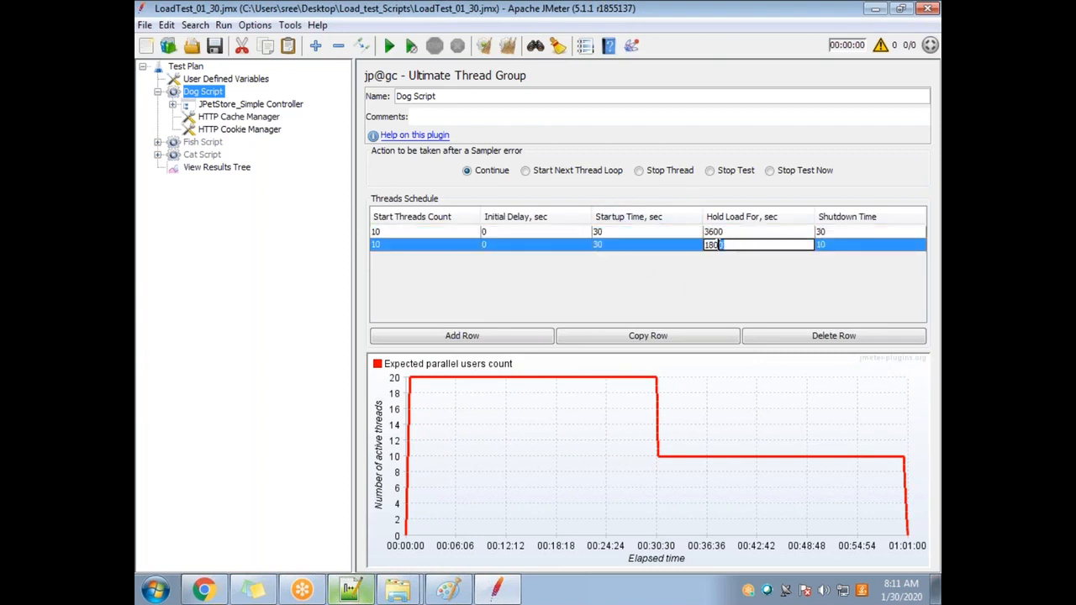
double_click(851, 245)
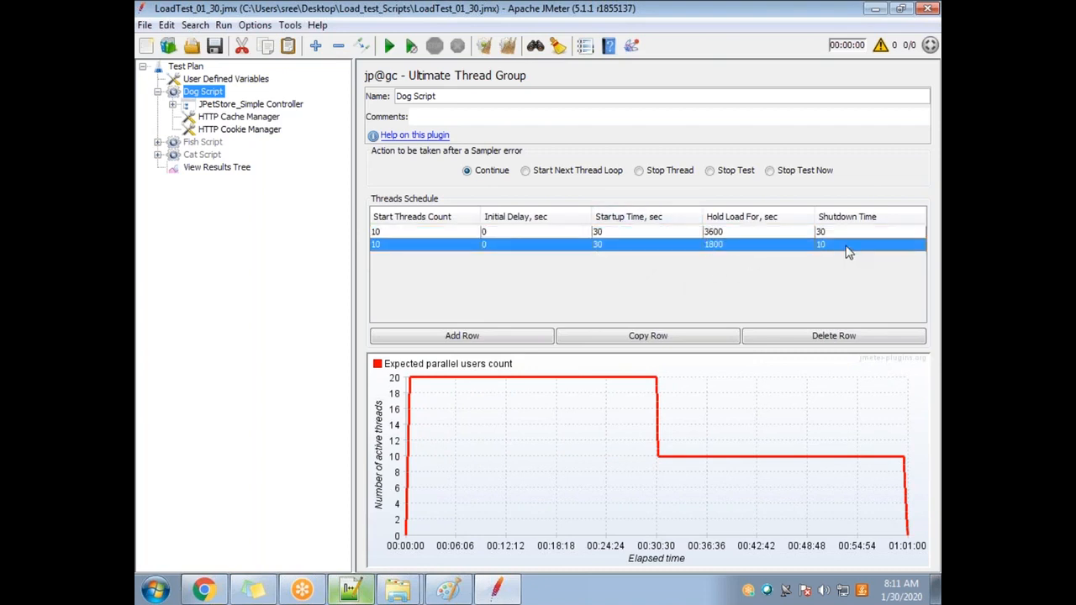
left_click_drag(851, 246, 799, 253)
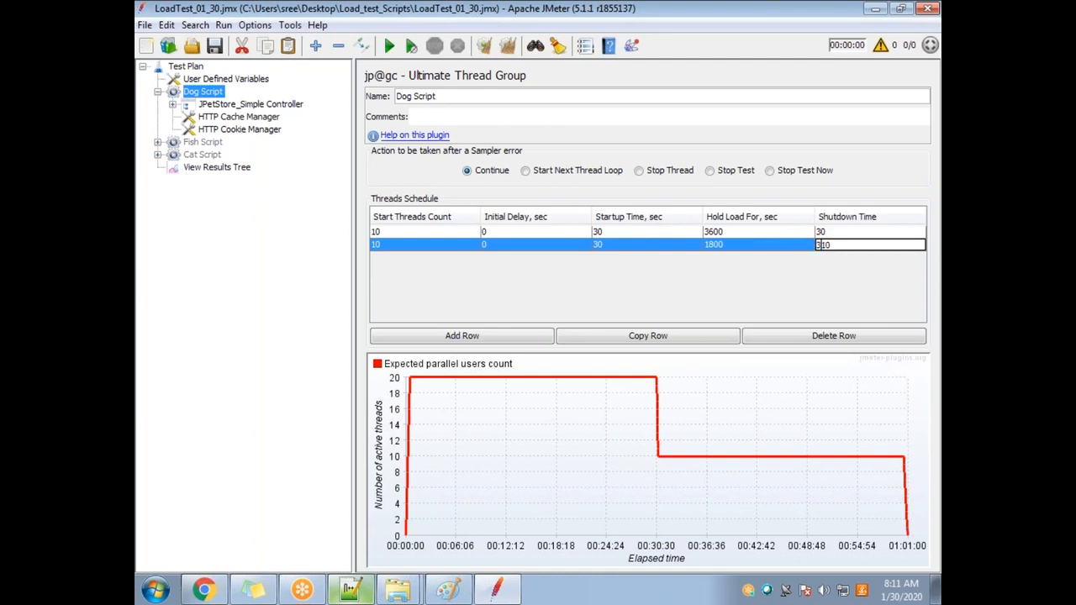
key("BackSpace")
left_click(672, 244)
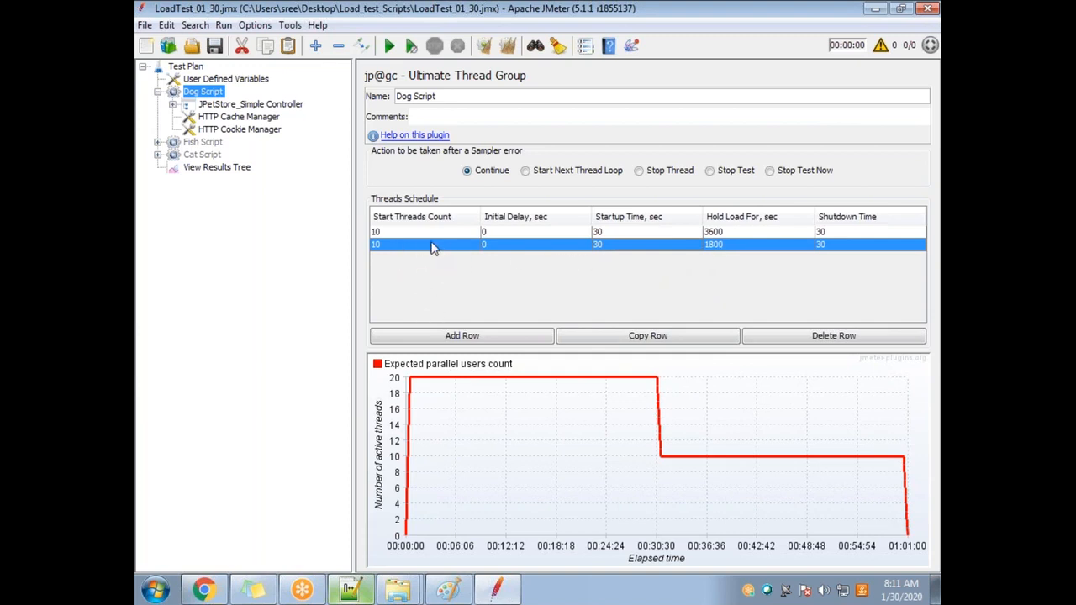
Replace the second threads schedule row of Dog Script with a new row that has a start threads count of 10
left_click(846, 341)
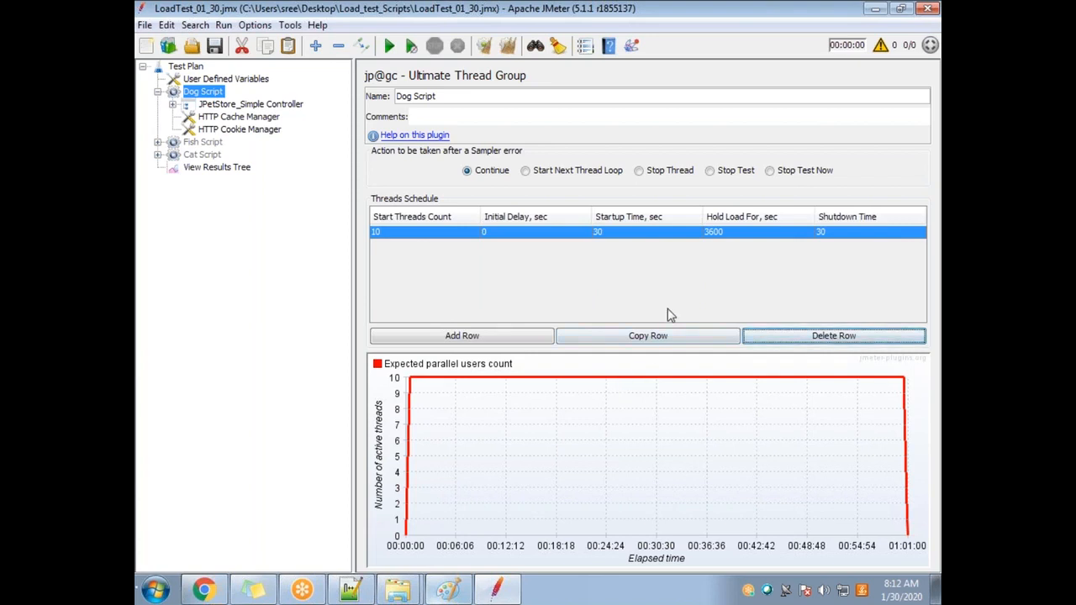
left_click(475, 337)
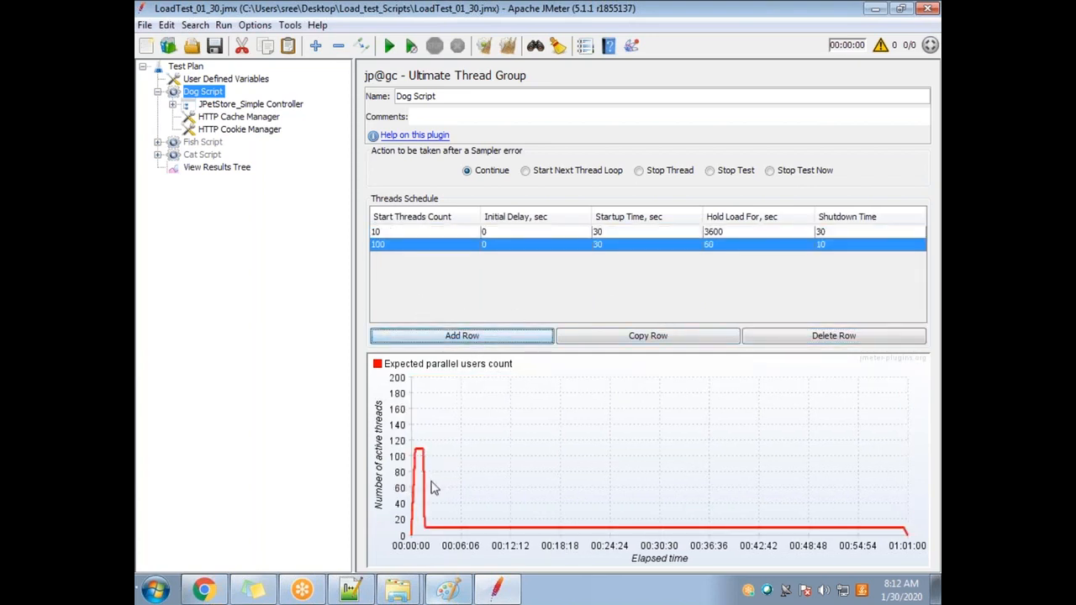
double_click(412, 245)
left_click_drag(412, 244, 357, 243)
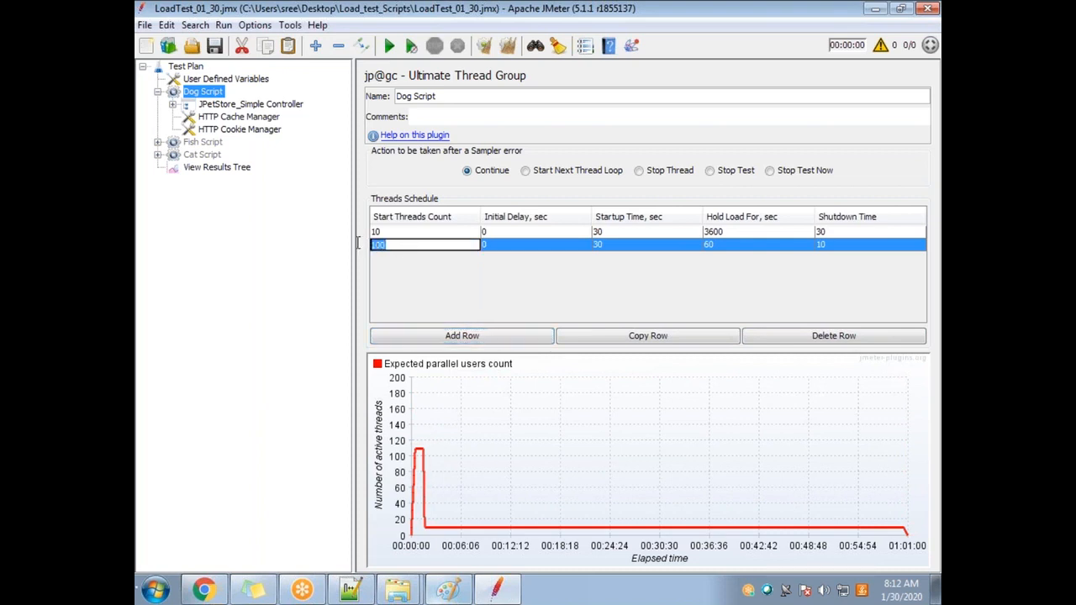
type("10")
Set the second schedule row's initial delay to 1800 seconds and its hold load time to 1800 seconds
double_click(510, 244)
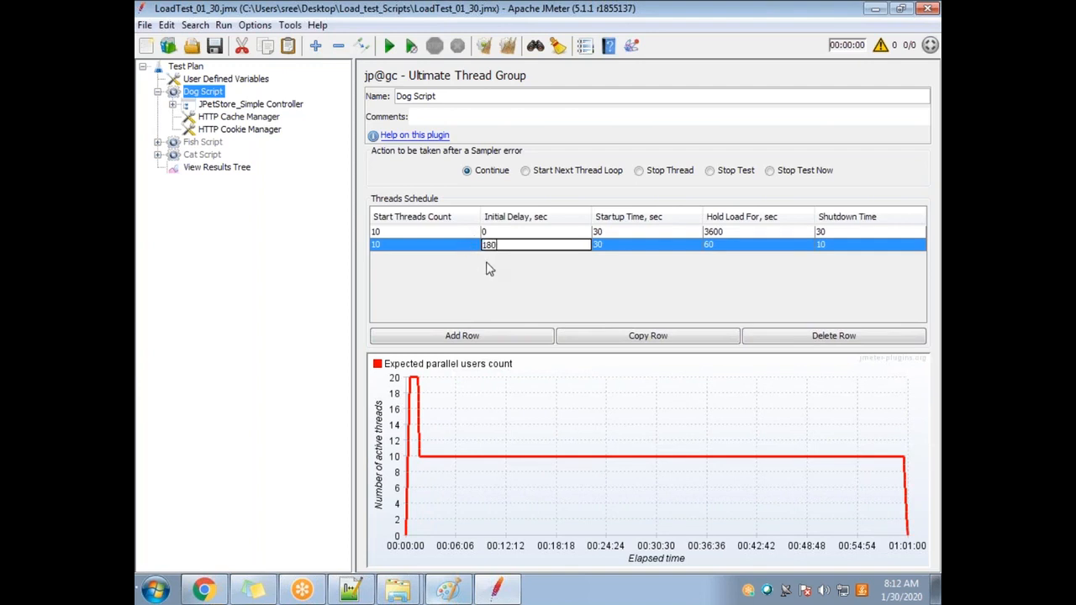
type("1800")
left_click(611, 250)
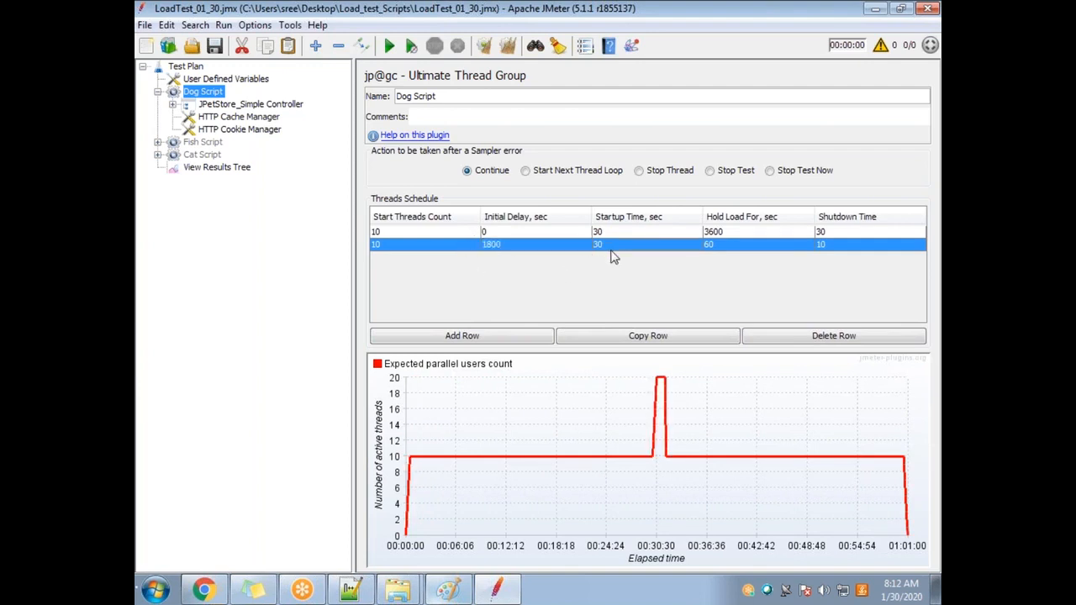
double_click(733, 245)
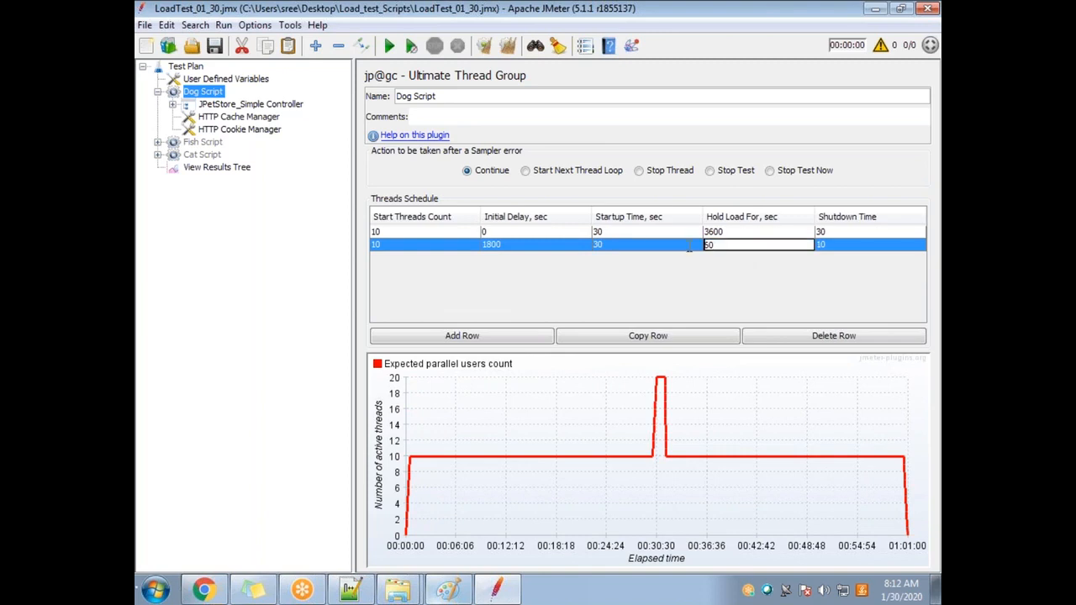
double_click(746, 243)
type("1800")
left_click(851, 250)
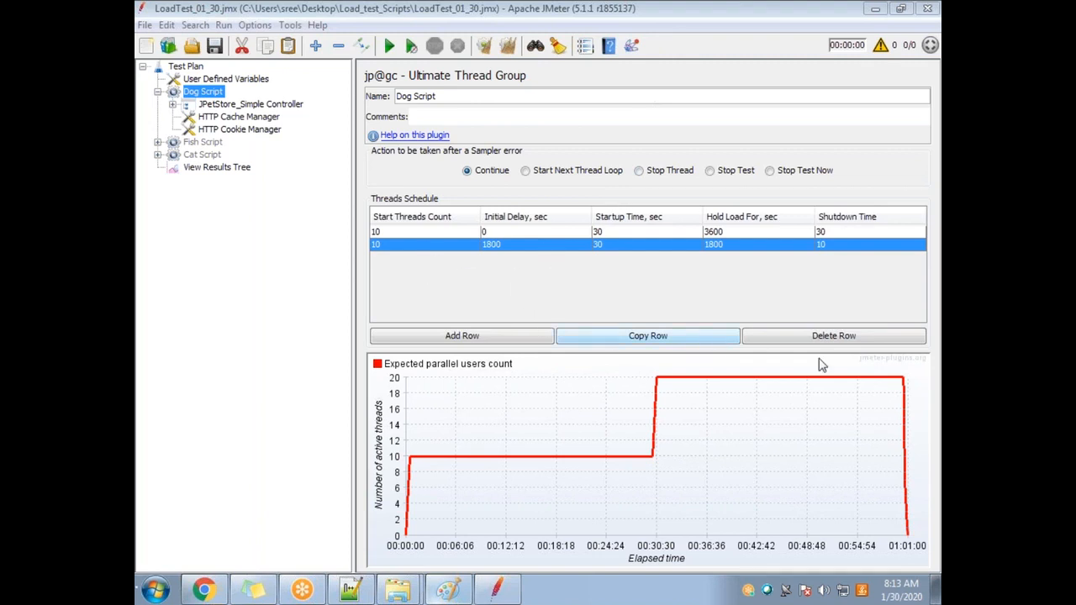
Delete the second row from the Dog Script schedule and enable the Fish Script thread group
left_click(853, 338)
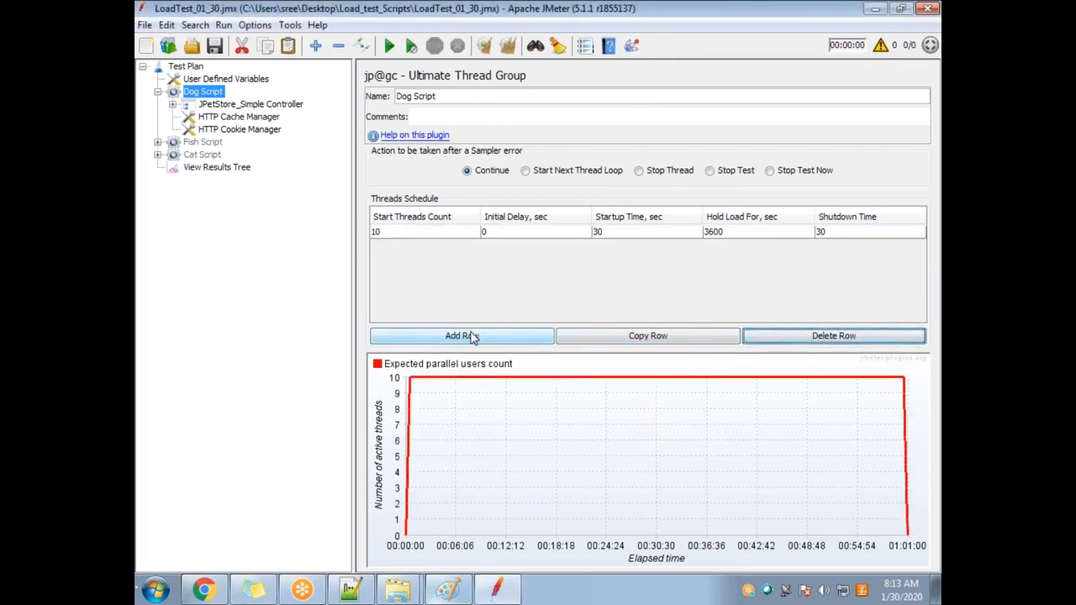
left_click(432, 233)
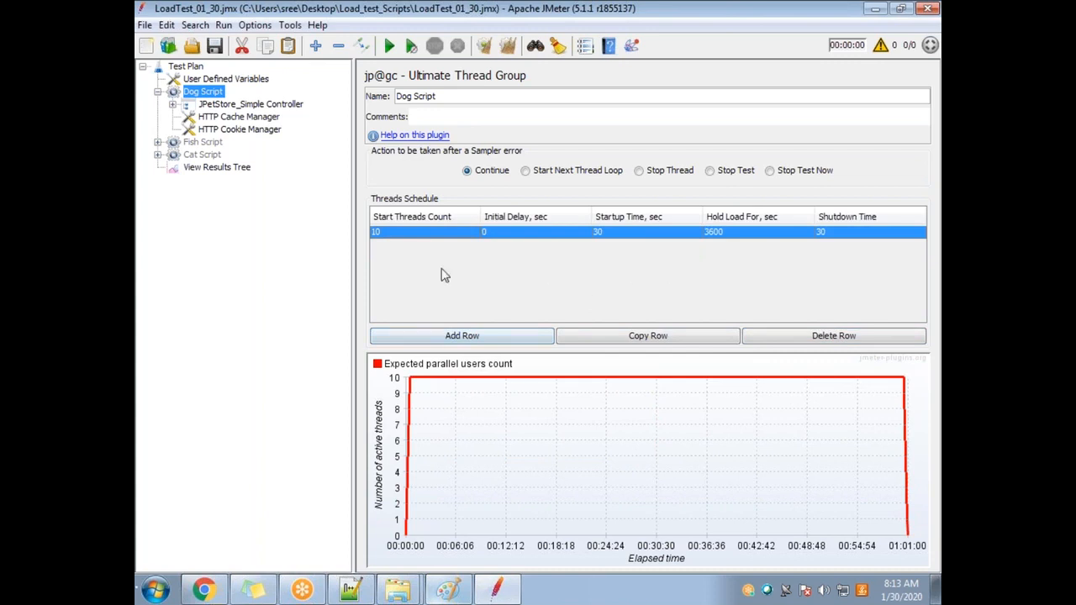
right_click(203, 144)
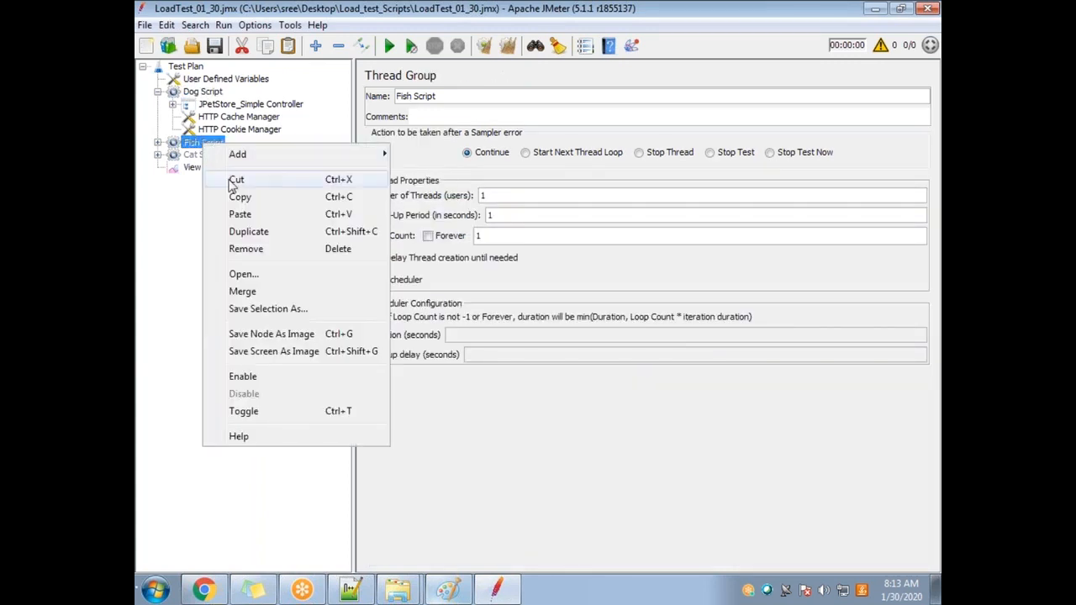
left_click(257, 377)
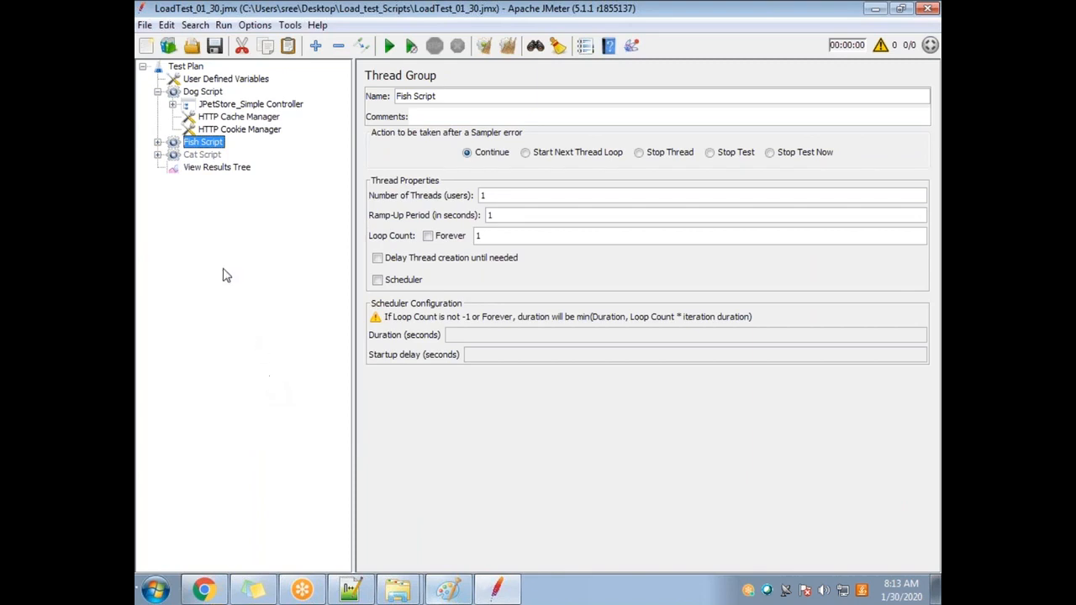
Add a jp@gc - Ultimate Thread Group to the test plan and place it between Dog Script and Fish Script
right_click(187, 67)
mouse_move(252, 75)
mouse_move(433, 81)
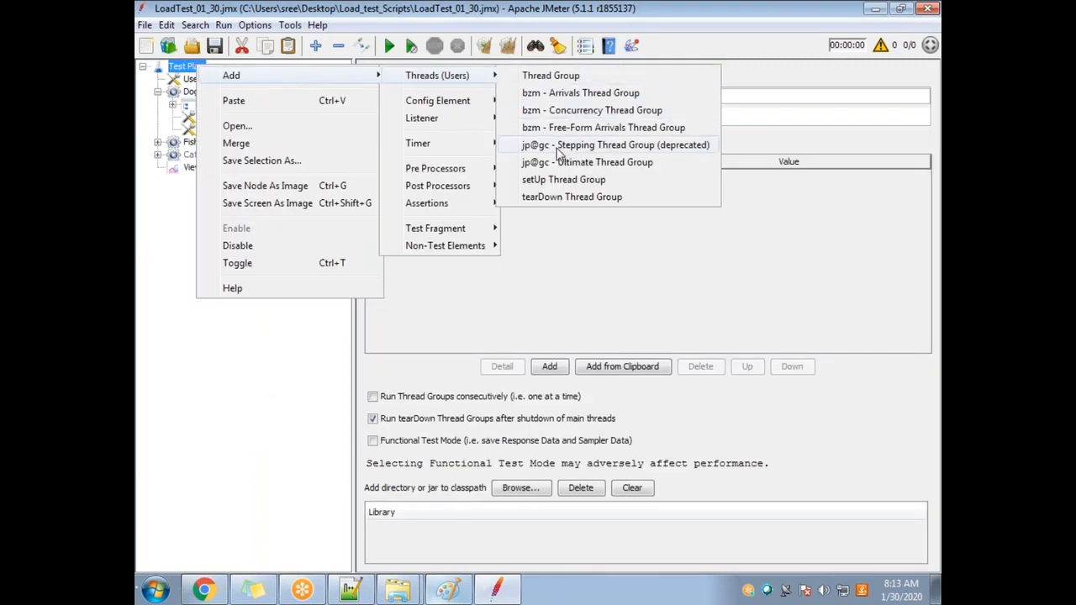
left_click(602, 167)
left_click_drag(217, 178, 215, 153)
Move Fish Script's JPetStore_Simple Controller, HTTP Cache Manager and HTTP Cookie Manager into the new Ultimate Thread Group
left_click(204, 157)
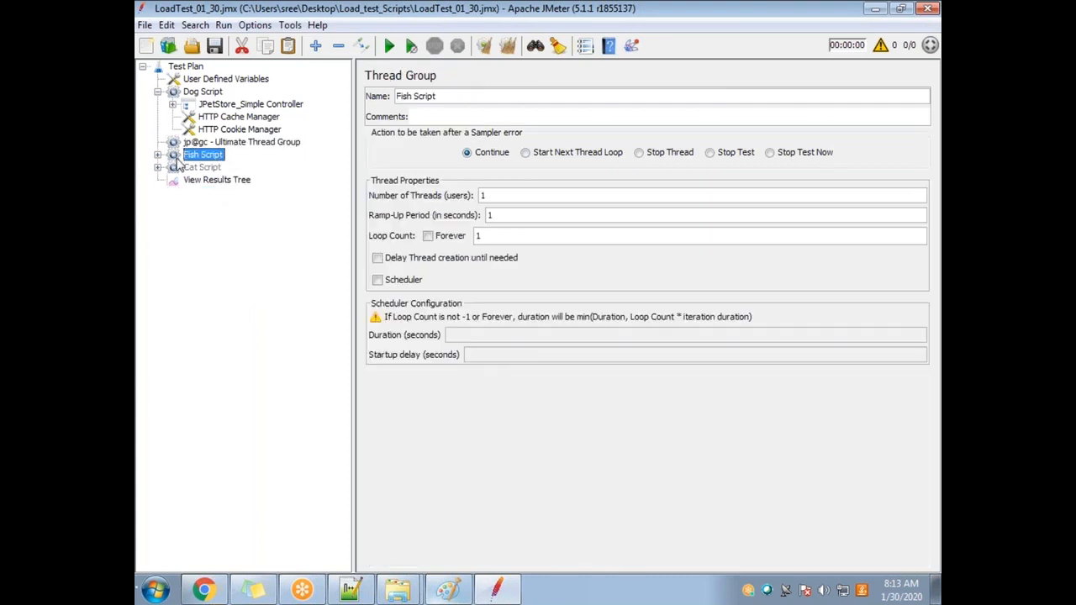
left_click(158, 155)
left_click(225, 169)
left_click(228, 193, "shift")
left_click_drag(225, 167, 230, 143)
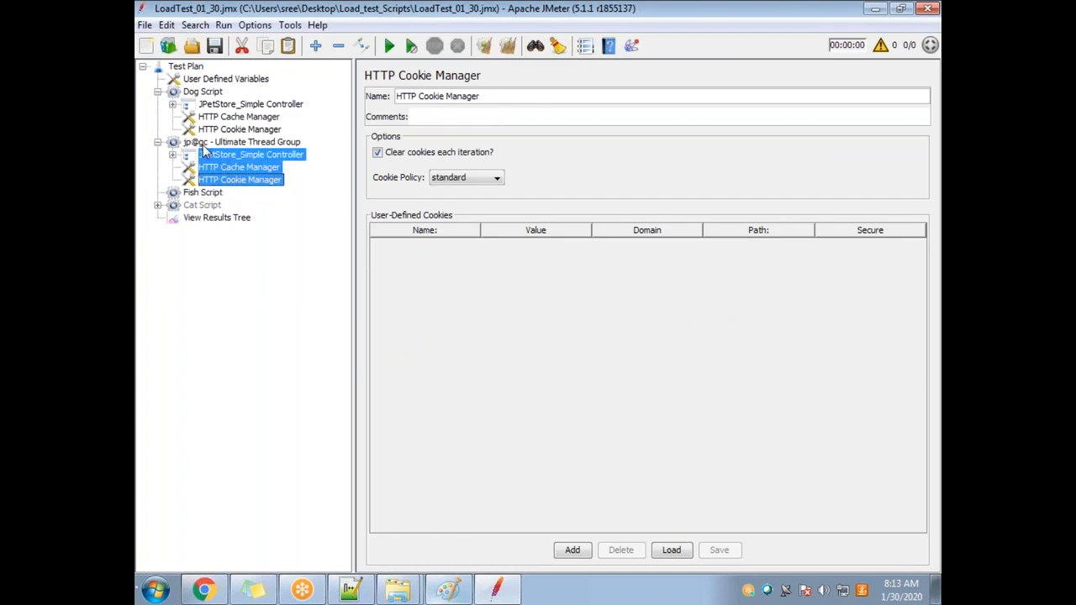
Rename the new Ultimate Thread Group as "FIsh Script" and remove the old, empty Fish Script thread group
left_click(221, 142)
left_click_drag(526, 97, 371, 96)
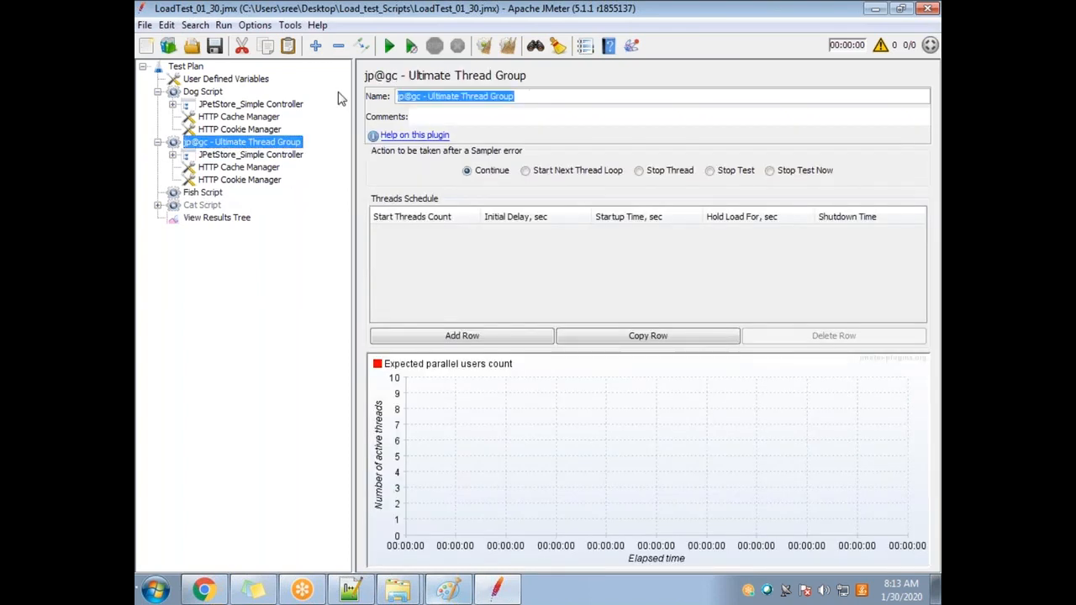
type("FIsh Script")
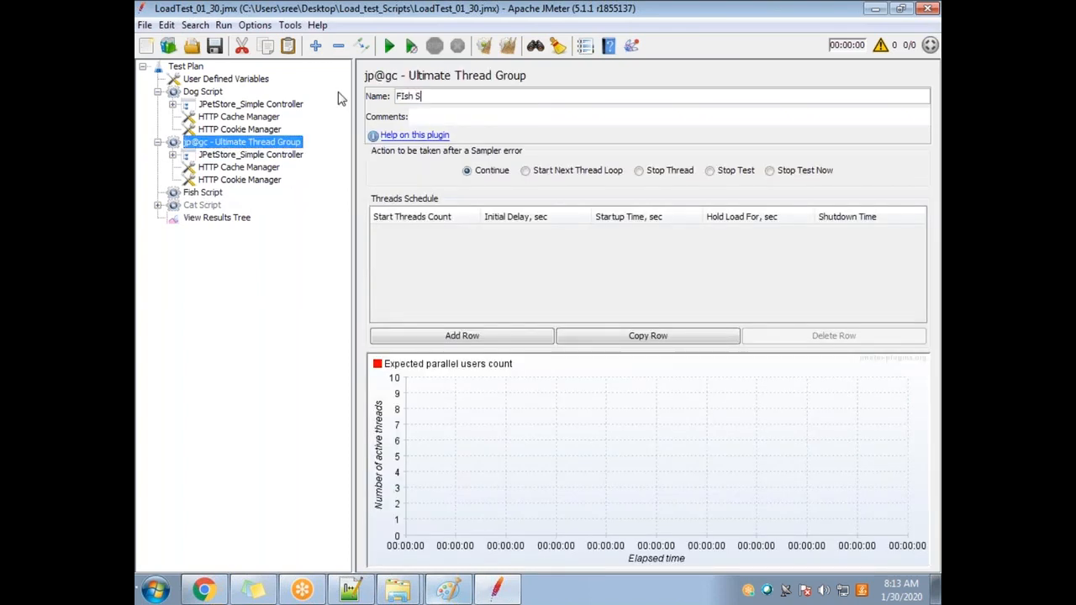
left_click(195, 194)
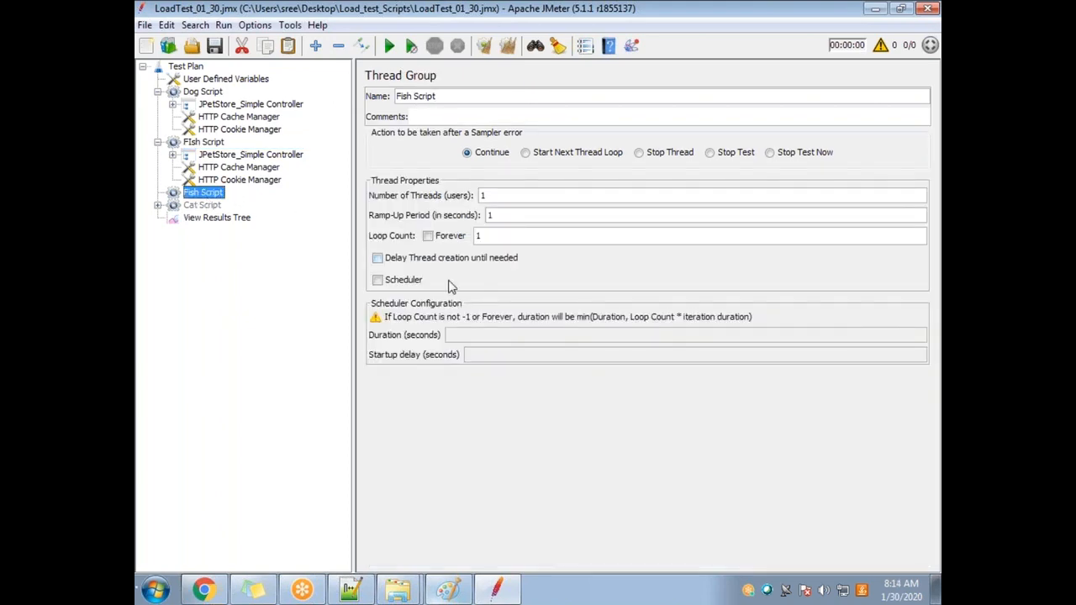
key("Delete")
left_click(507, 310)
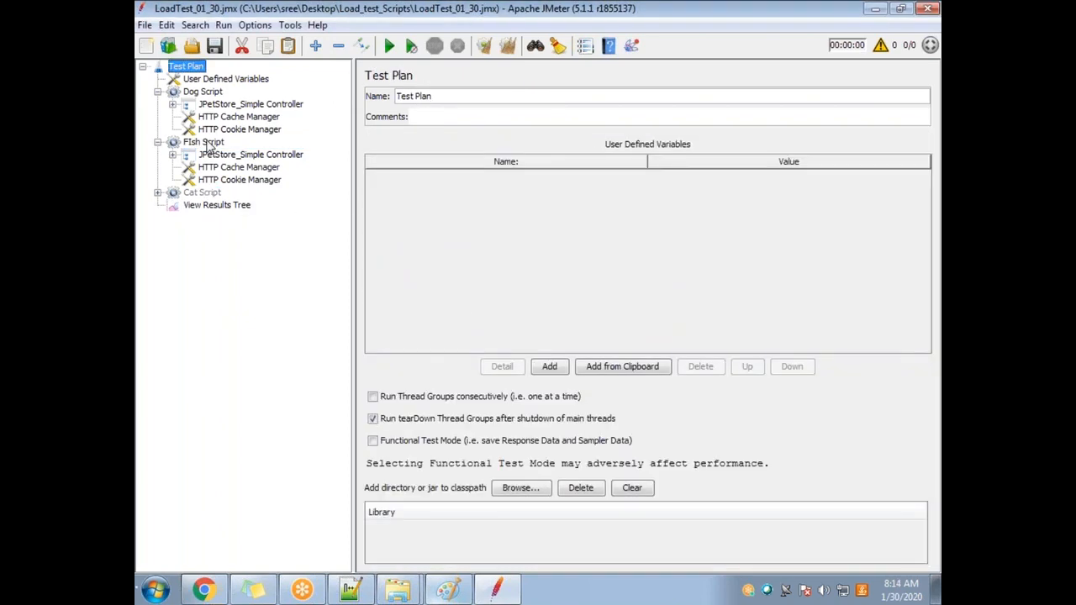
Add a row to FIsh Script's threads schedule with a start threads count of 15, checking the fish purchase users in the Notepad++ notes
left_click(207, 142)
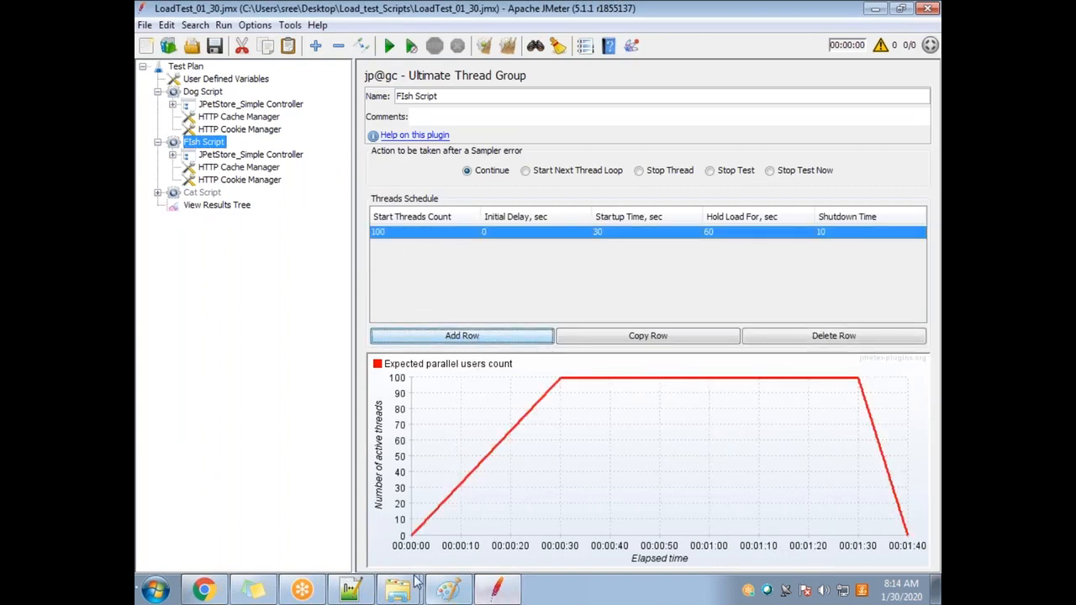
left_click(351, 590)
left_click_drag(410, 255, 347, 256)
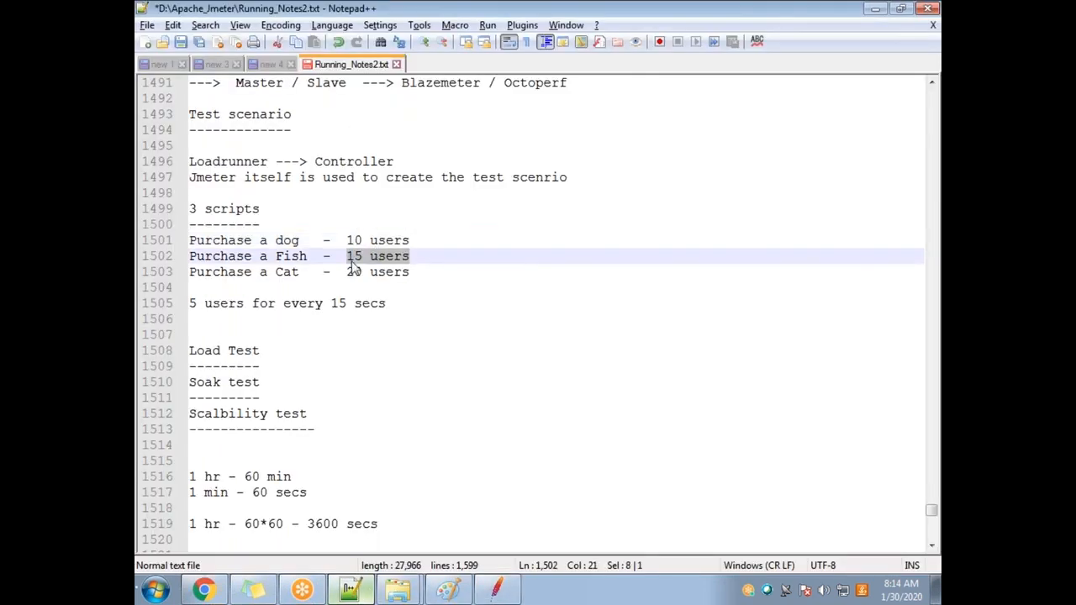
key("alt+Tab")
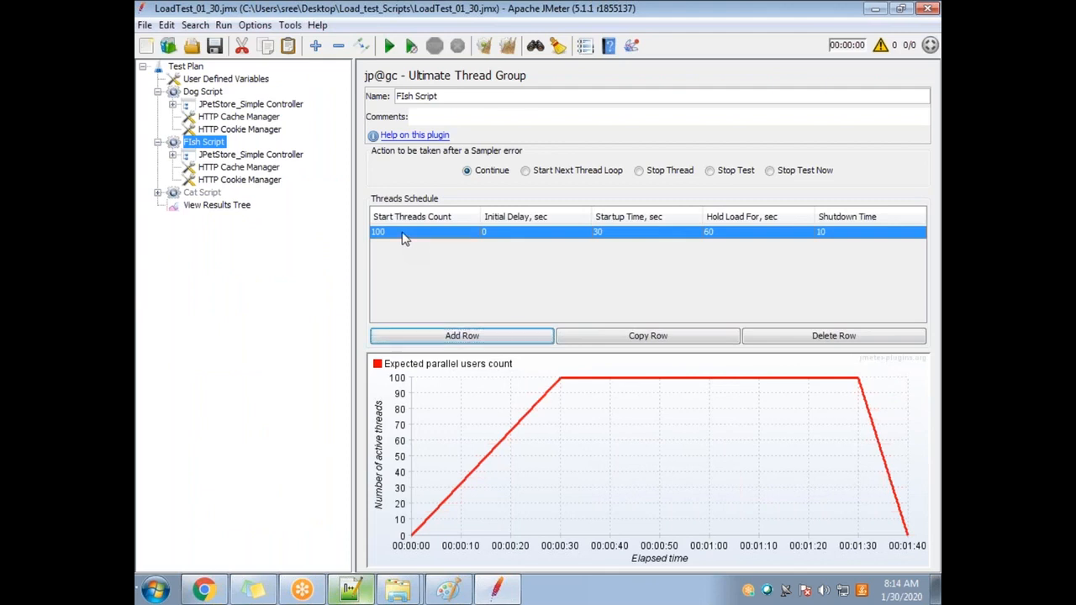
double_click(402, 235)
left_click_drag(365, 232, 384, 239)
type("15")
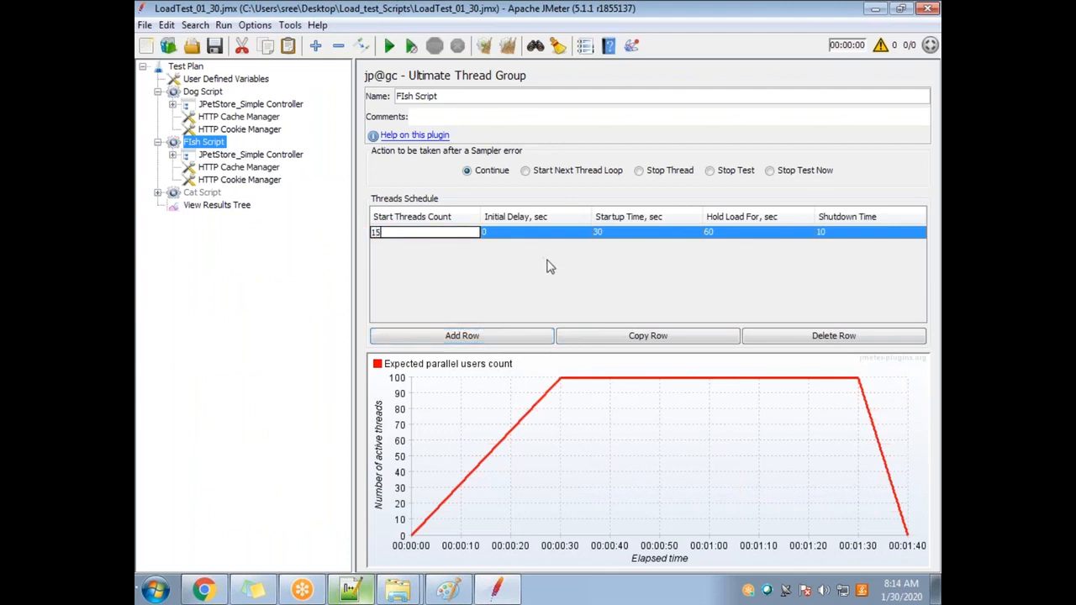
left_click(545, 241)
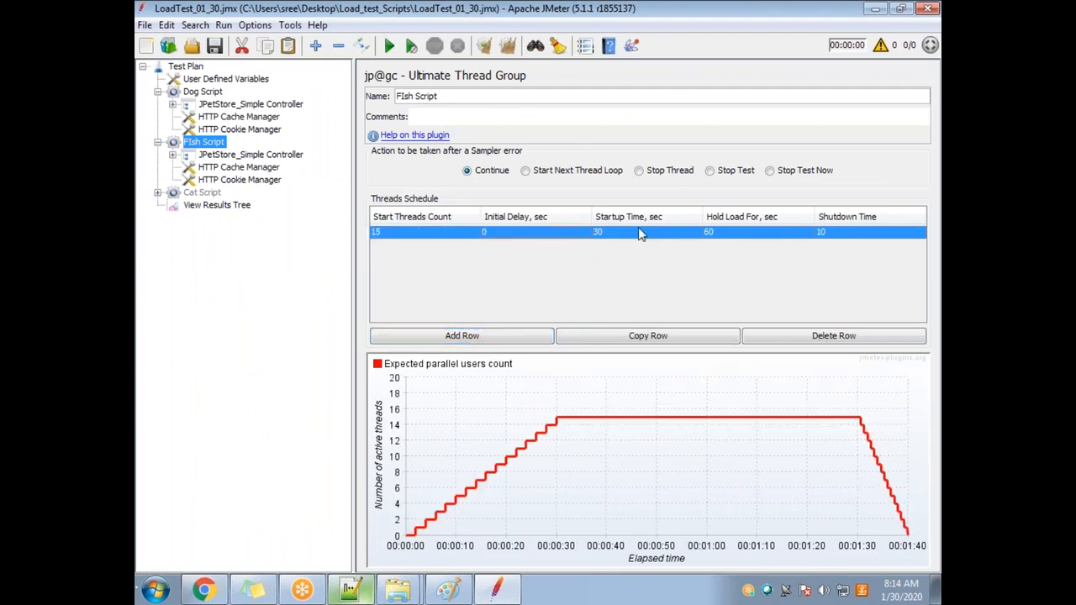
Set the FIsh Script schedule row's startup time to 45 seconds and its hold load time to 3600 seconds
double_click(599, 232)
left_click_drag(593, 232, 603, 228)
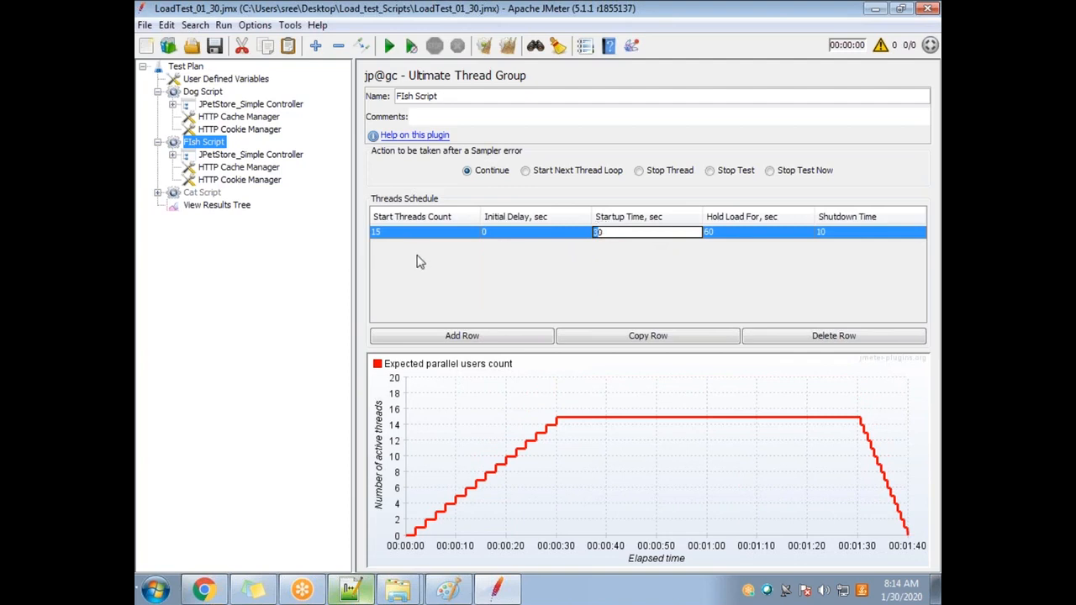
left_click(612, 232)
type("45")
double_click(745, 236)
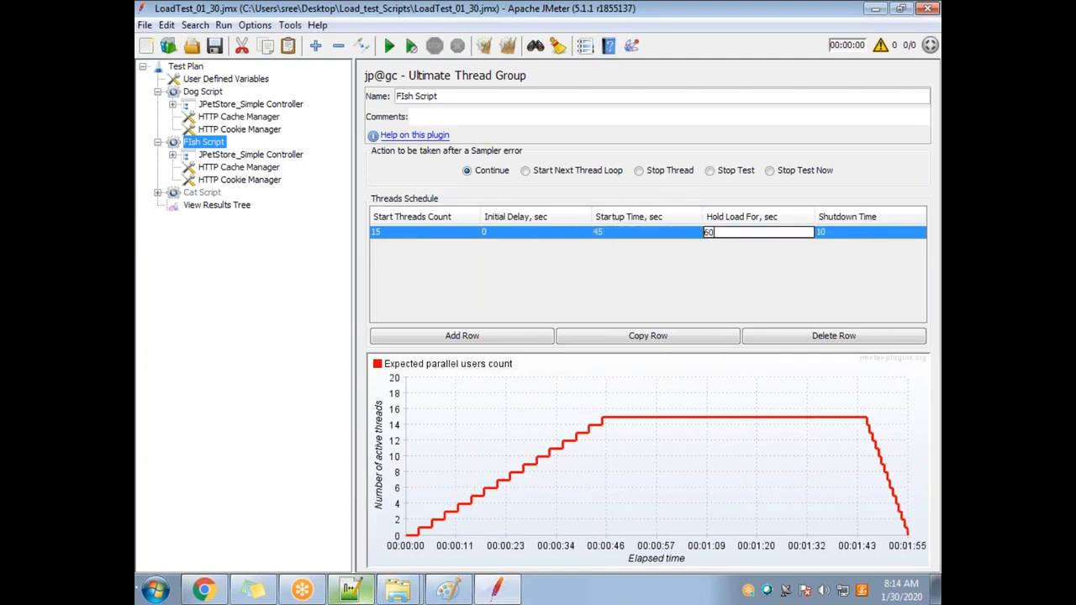
type("3600")
Set the FIsh Script schedule row's shutdown time to 45 and save the test plan
double_click(851, 236)
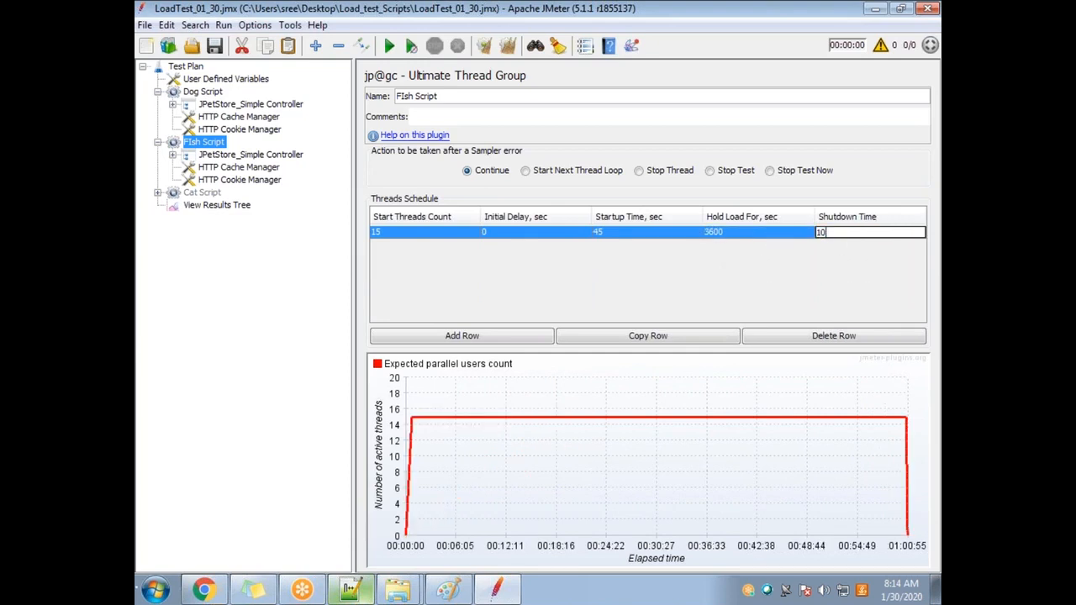
key("BackSpace")
key("BackSpace")
type("45")
left_click(504, 234)
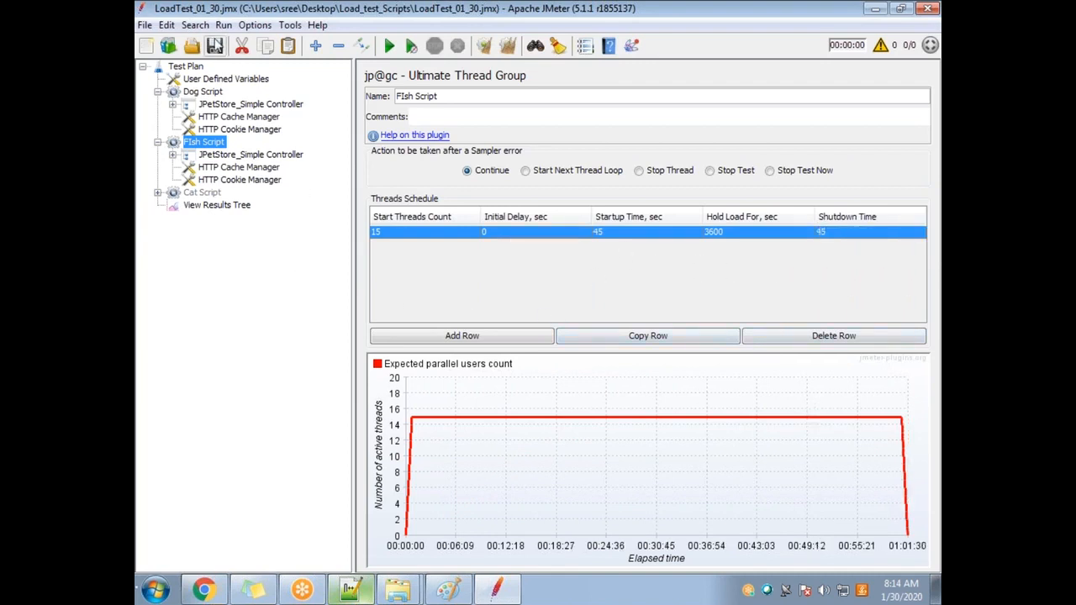
left_click(214, 45)
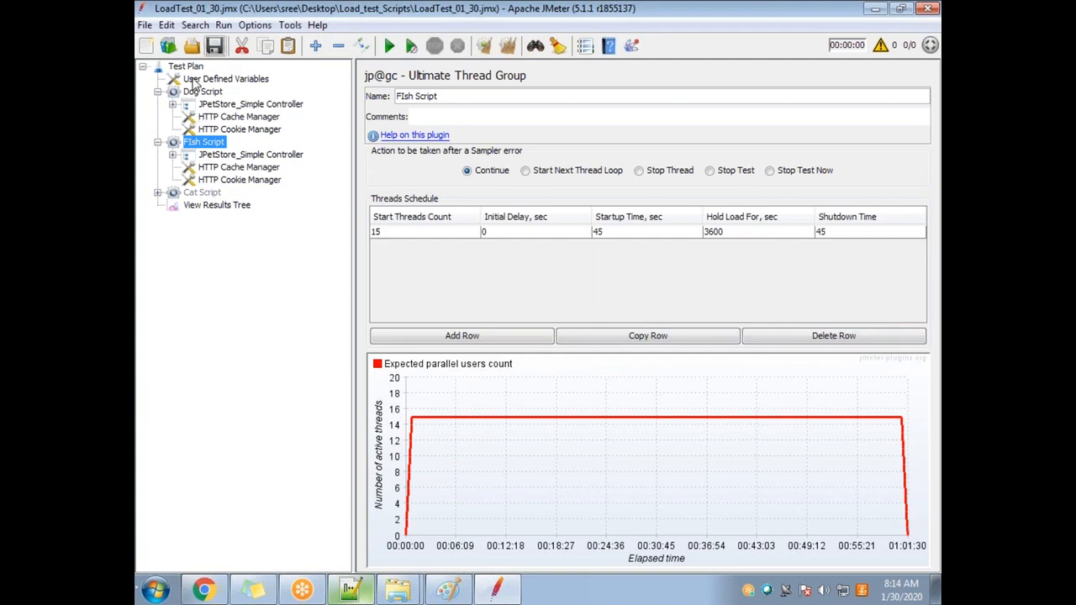
Add another jp@gc - Ultimate Thread Group to the test plan and place it directly above Cat Script
right_click(190, 67)
mouse_move(262, 84)
mouse_move(458, 83)
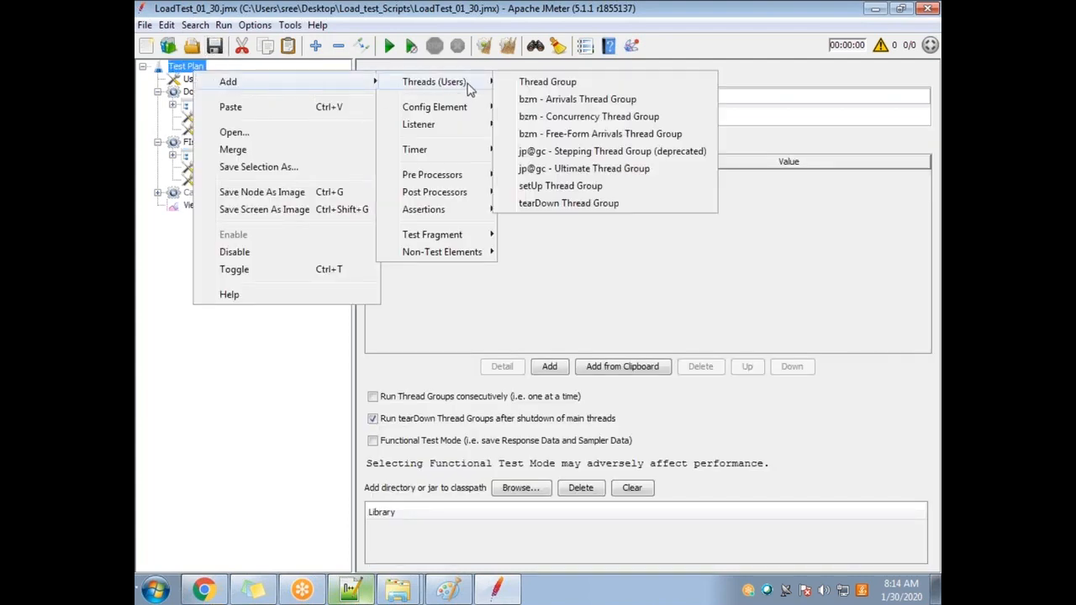
left_click(587, 170)
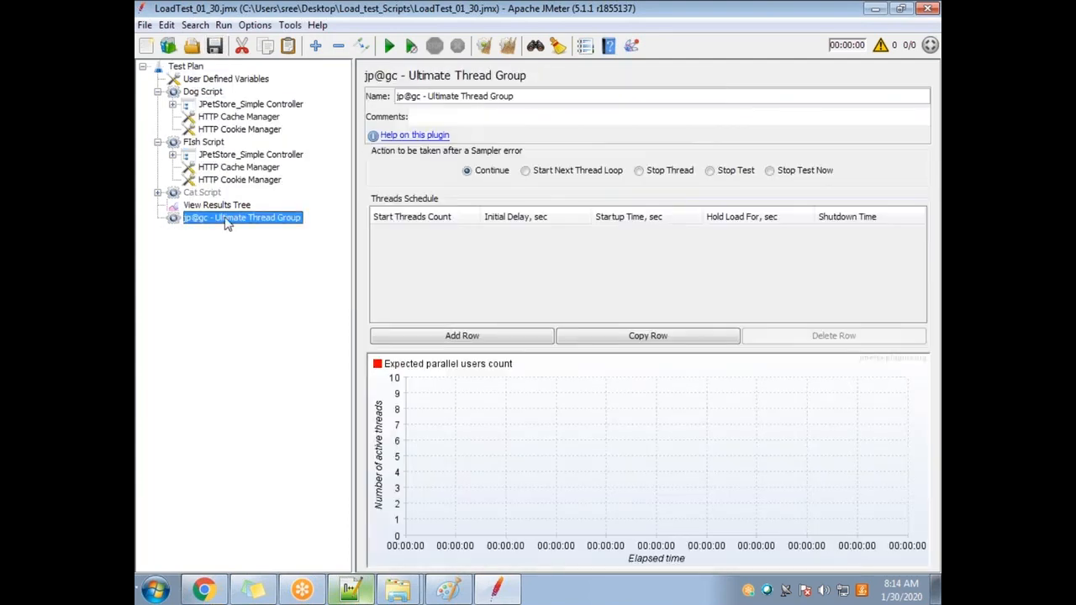
left_click_drag(232, 195, 233, 194)
Move Cat Script's JPetStore_Simple Controller, HTTP Cache Manager and HTTP Cookie Manager into the new Ultimate Thread Group
left_click(158, 205)
left_click(233, 218)
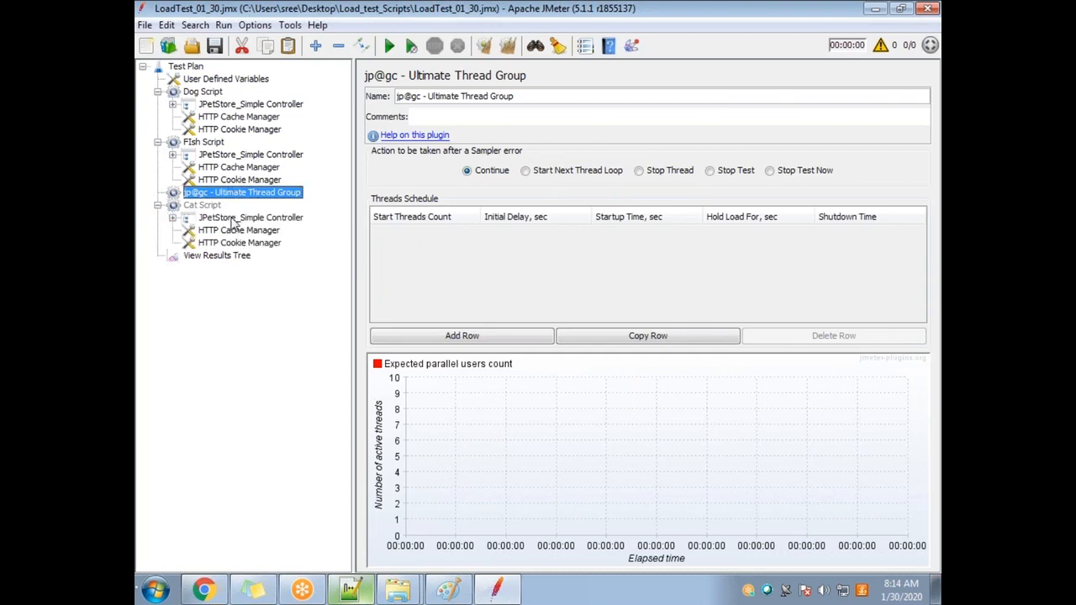
left_click(232, 243, "shift")
left_click_drag(229, 223, 210, 195)
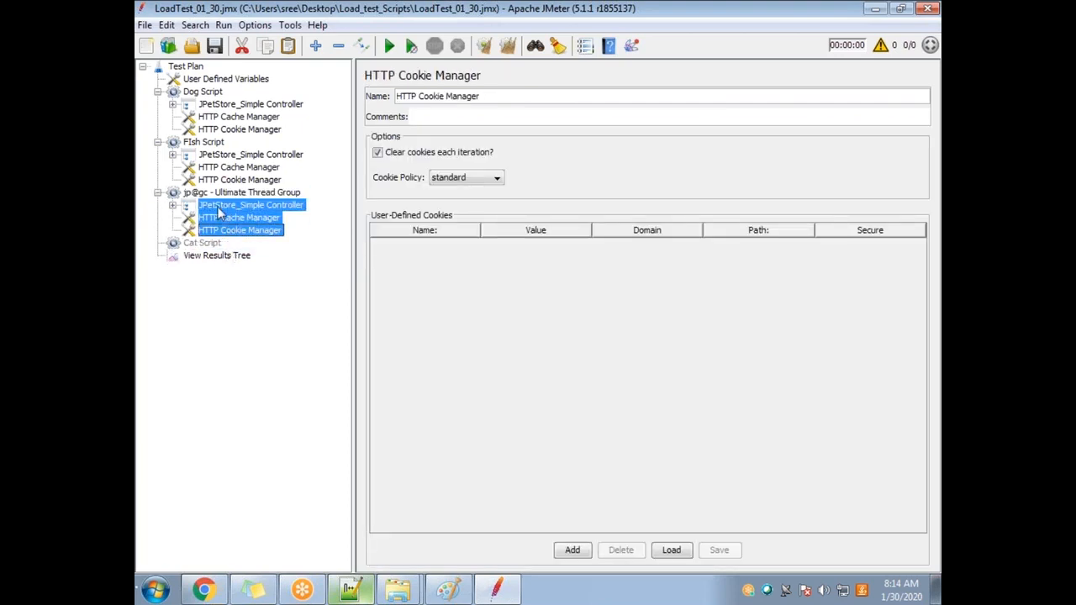
Rename the new Ultimate Thread Group as Cat Script
left_click(203, 194)
left_click_drag(535, 97, 367, 101)
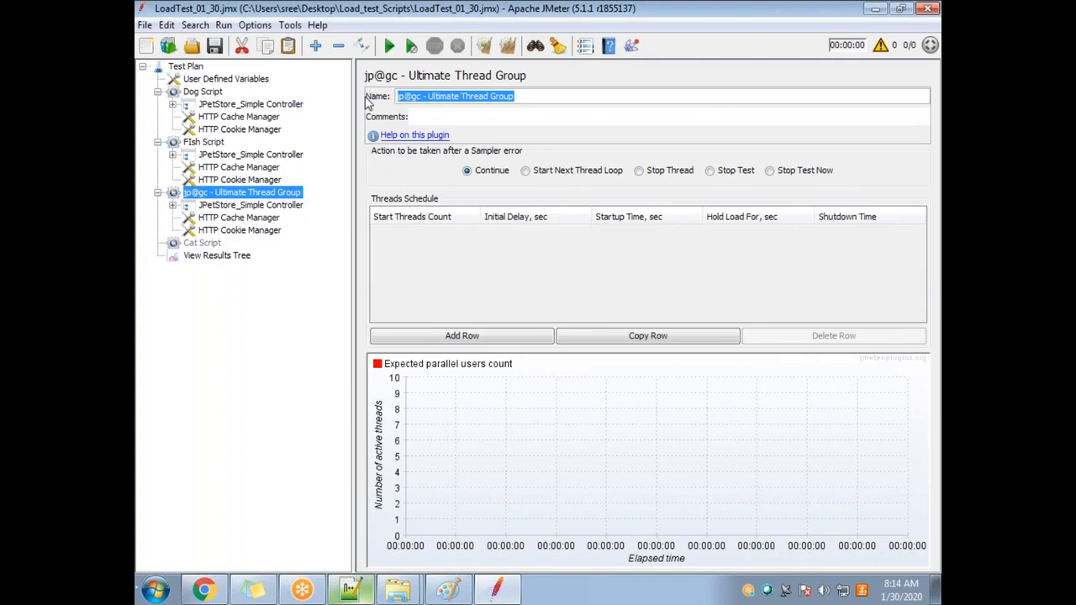
type("Catc Script")
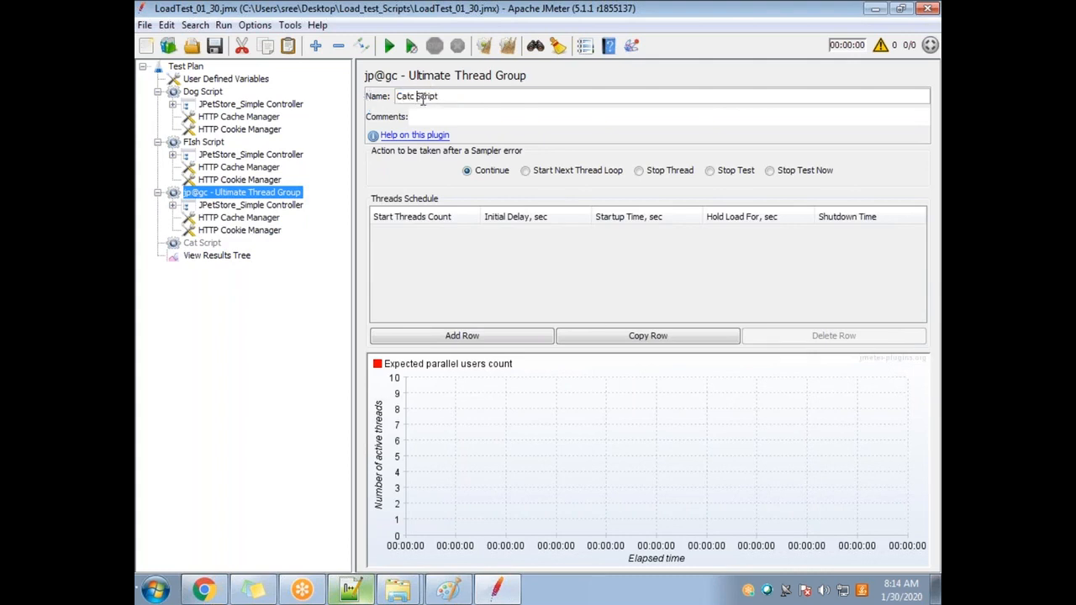
key("BackSpace")
Remove the old disabled Cat Script thread group from the test plan
left_click(206, 245)
key("Delete")
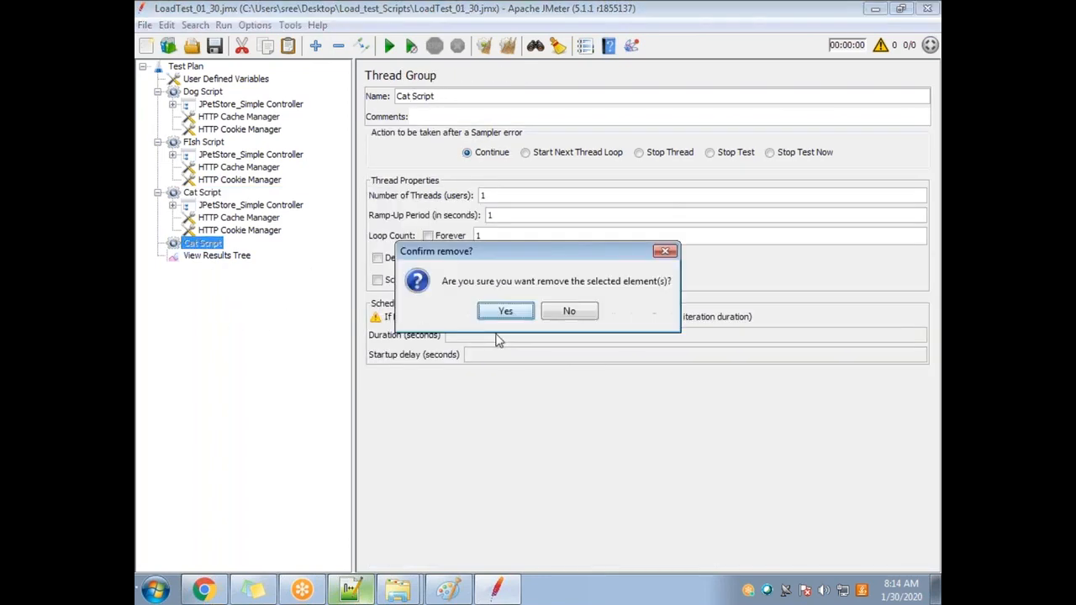
left_click(505, 312)
Add a threads schedule row to the Cat Script Ultimate Thread Group and set its start threads count to 20
left_click(202, 193)
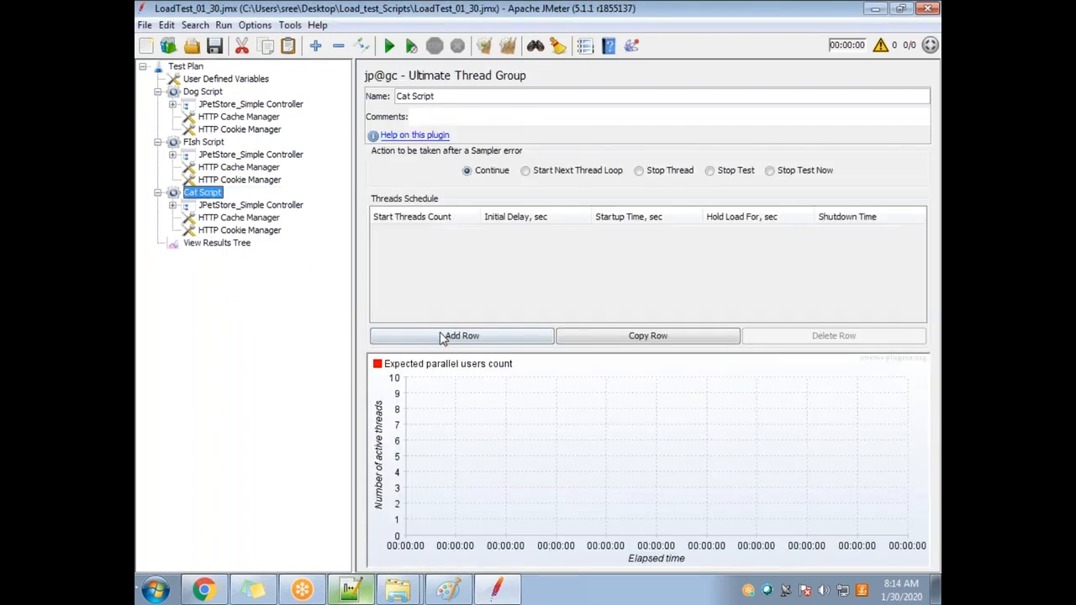
left_click(462, 335)
double_click(408, 234)
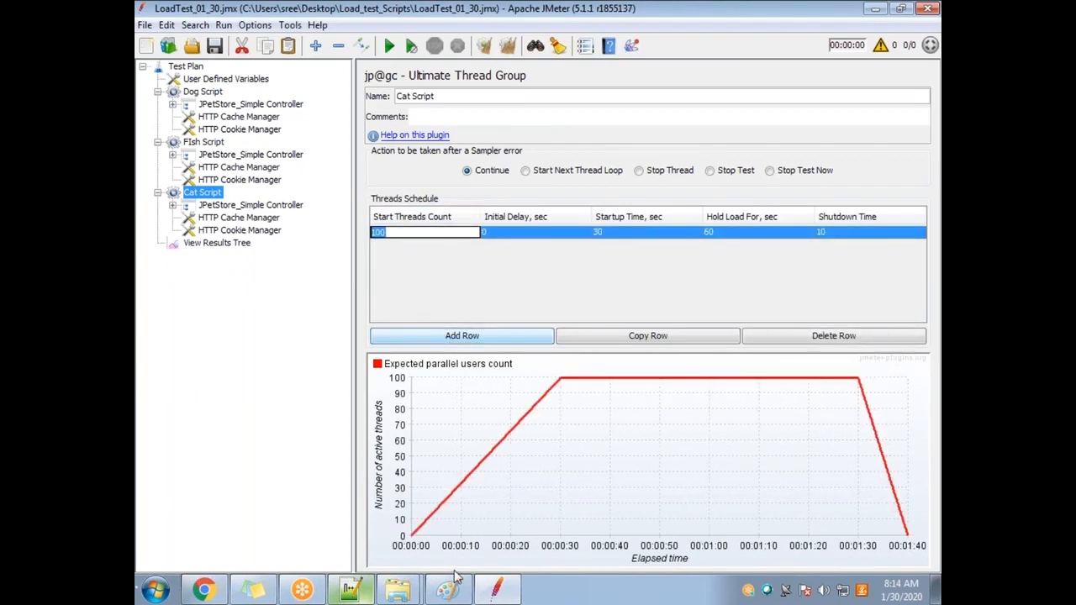
left_click(350, 591)
left_click(408, 271)
key("alt+Tab")
type("20")
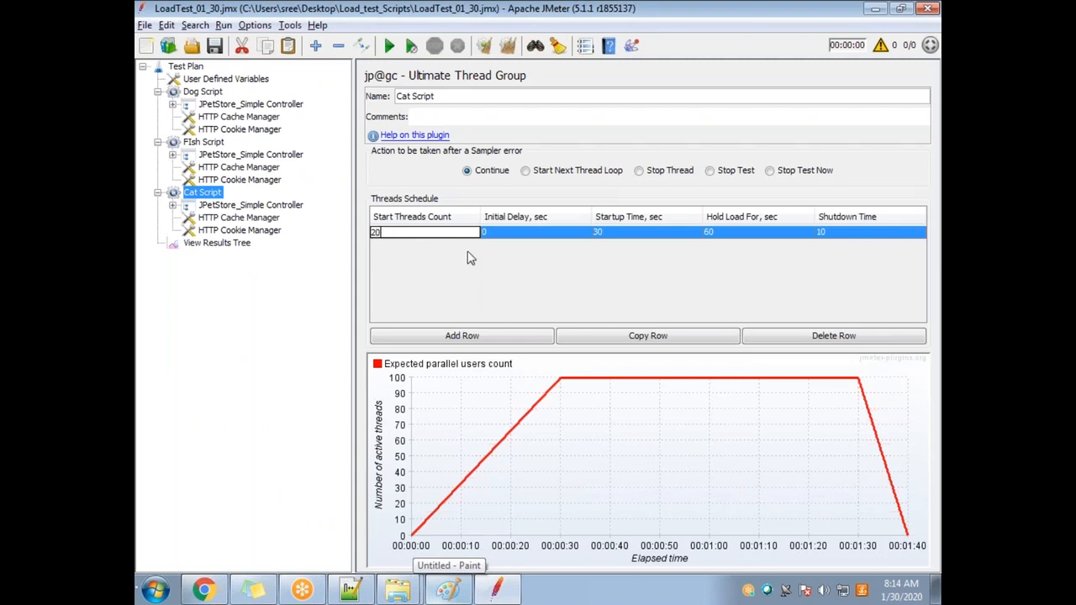
Set the Cat Script schedule row's startup time to 60 seconds and its hold load time to 3600 seconds
double_click(605, 233)
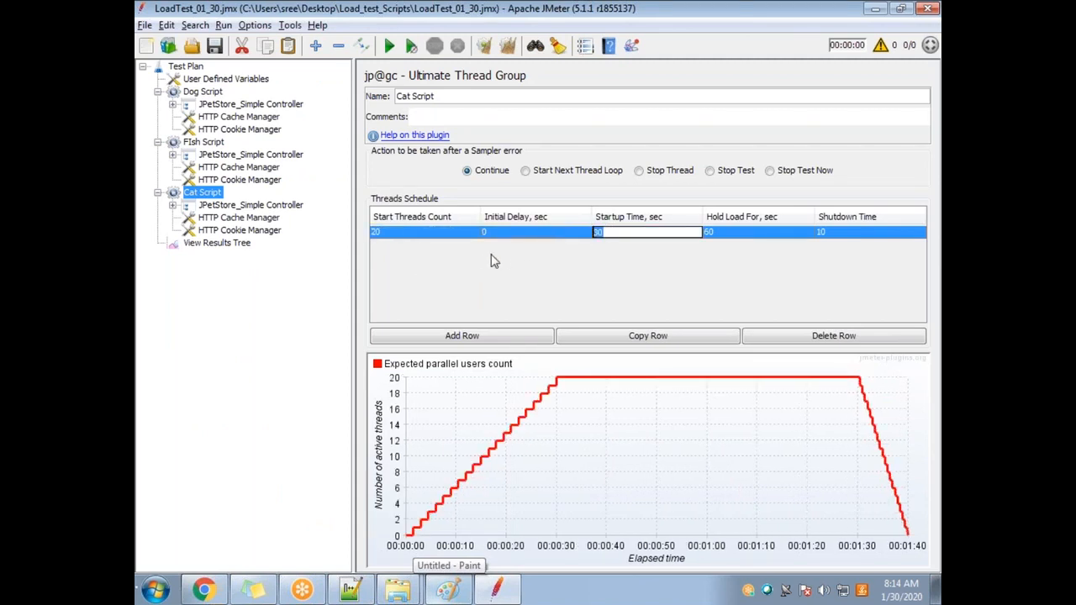
type("60")
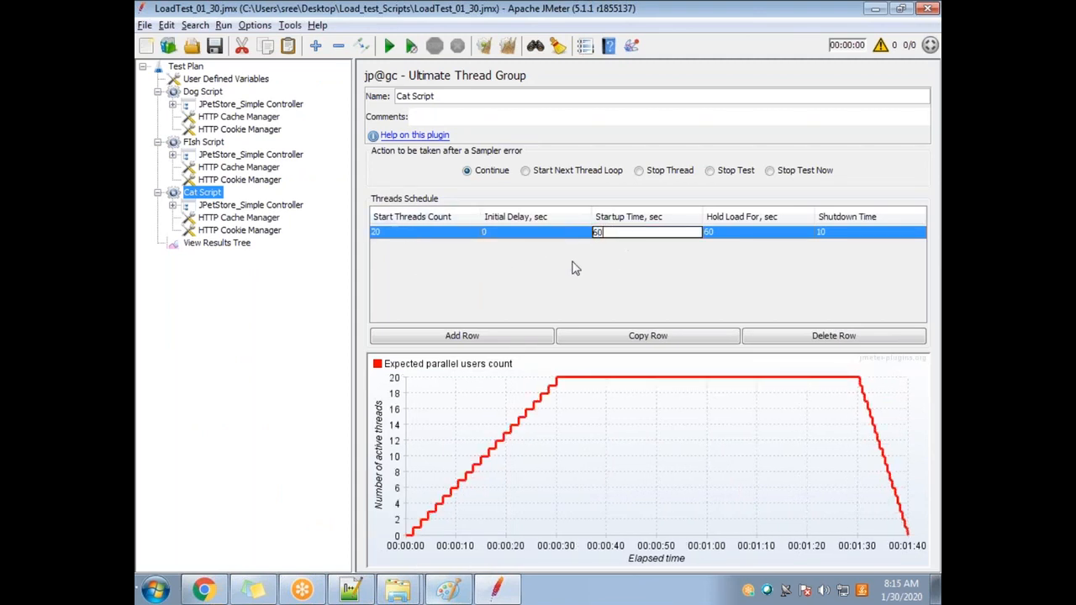
double_click(731, 233)
key("BackSpace")
key("BackSpace")
type("36")
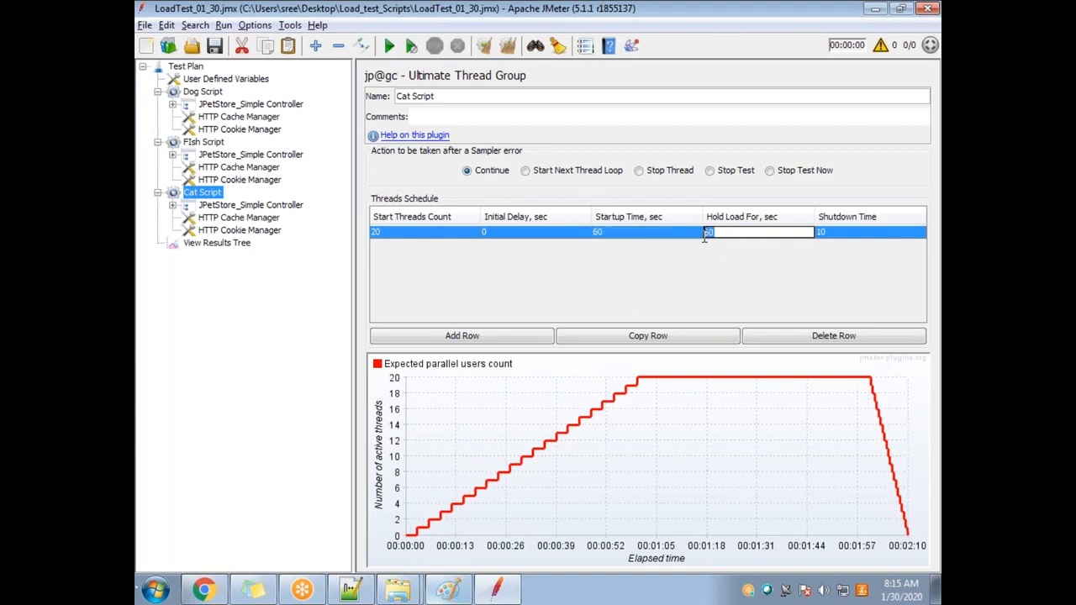
type("00")
Set the Cat Script schedule row's shutdown time to 60 and save the test plan
double_click(611, 231)
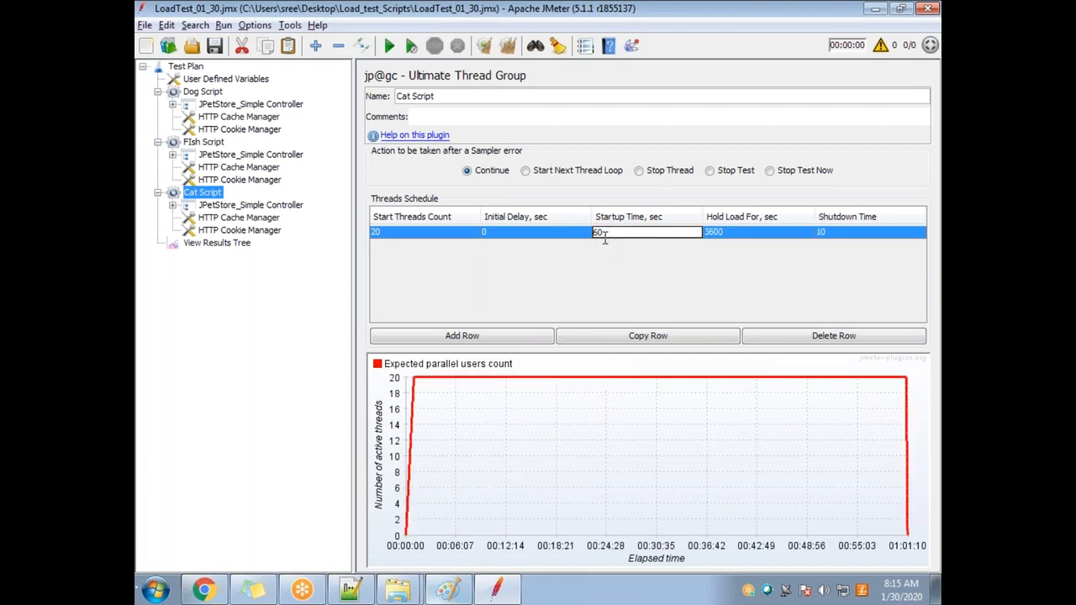
left_click_drag(622, 232, 575, 241)
double_click(839, 234)
left_click_drag(835, 234, 809, 237)
type("60")
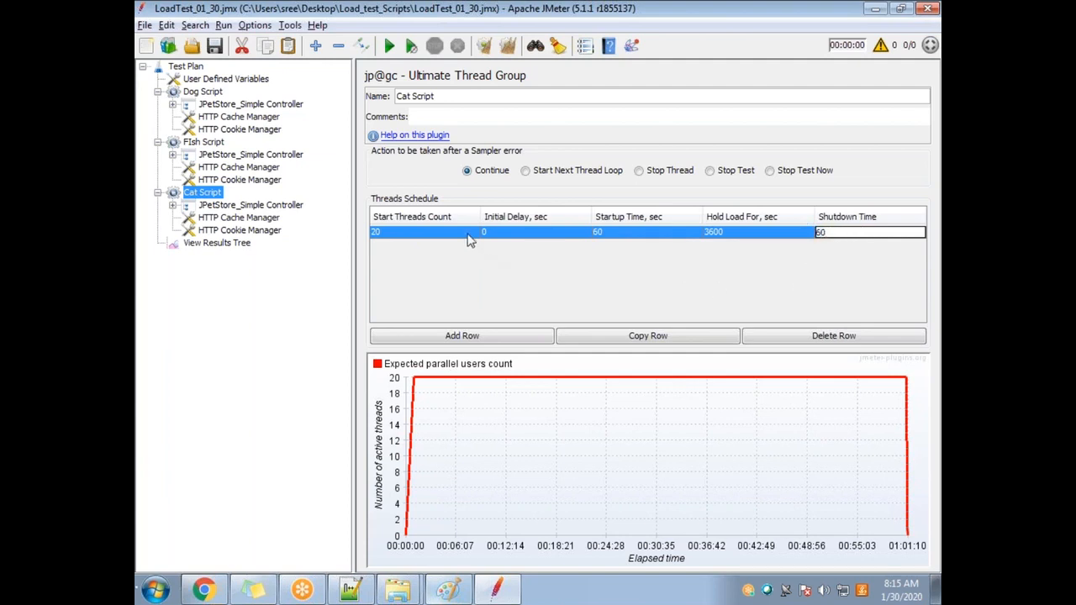
key("Return")
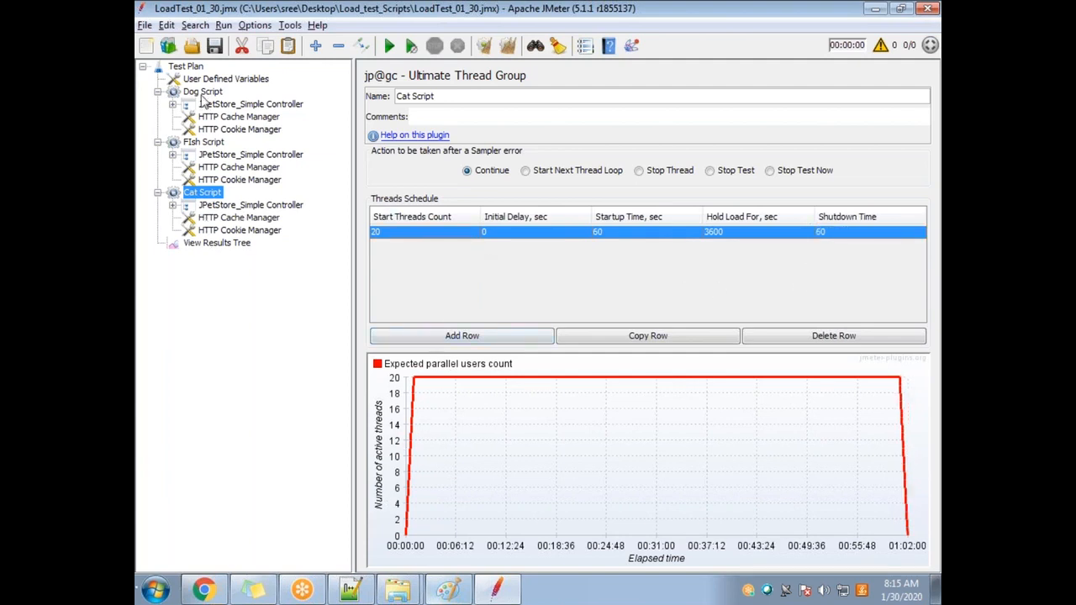
left_click(215, 46)
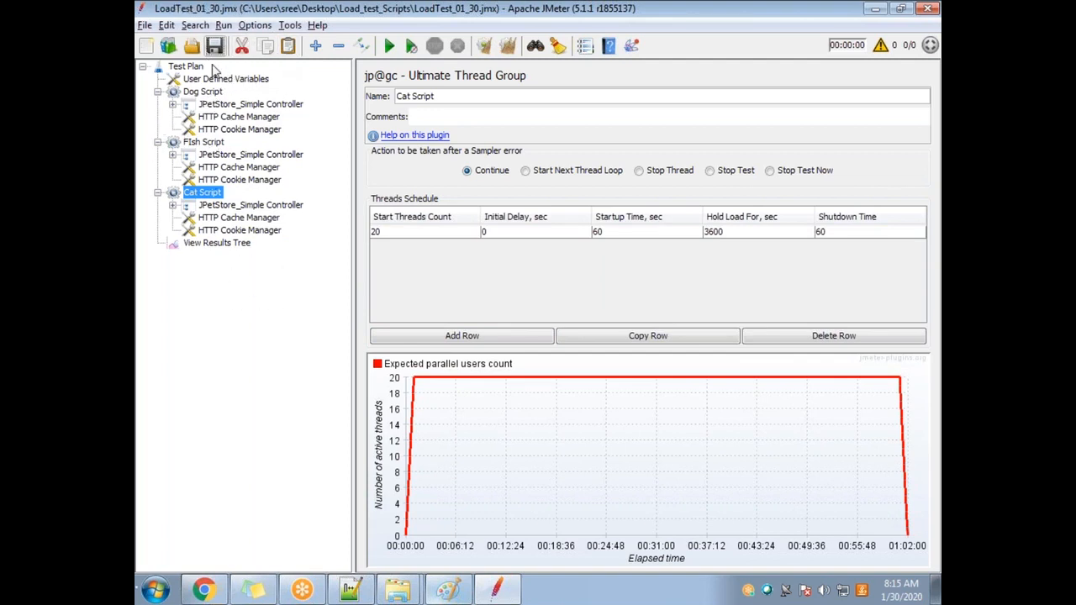
Review the threads schedules of Dog Script, FIsh Script and Cat Script in turn
left_click(206, 93)
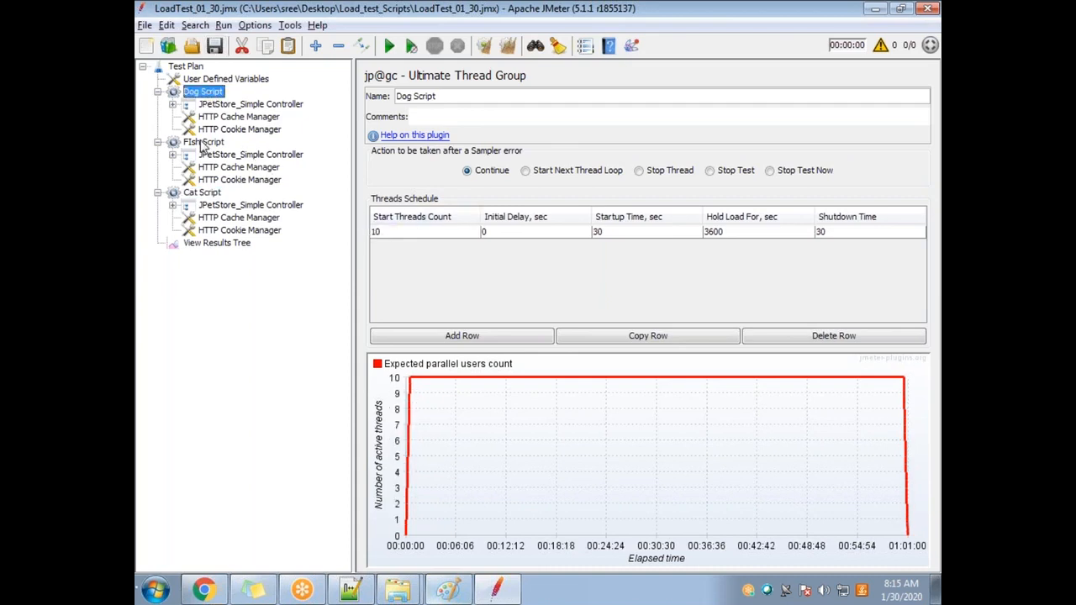
left_click(204, 142)
left_click(203, 192)
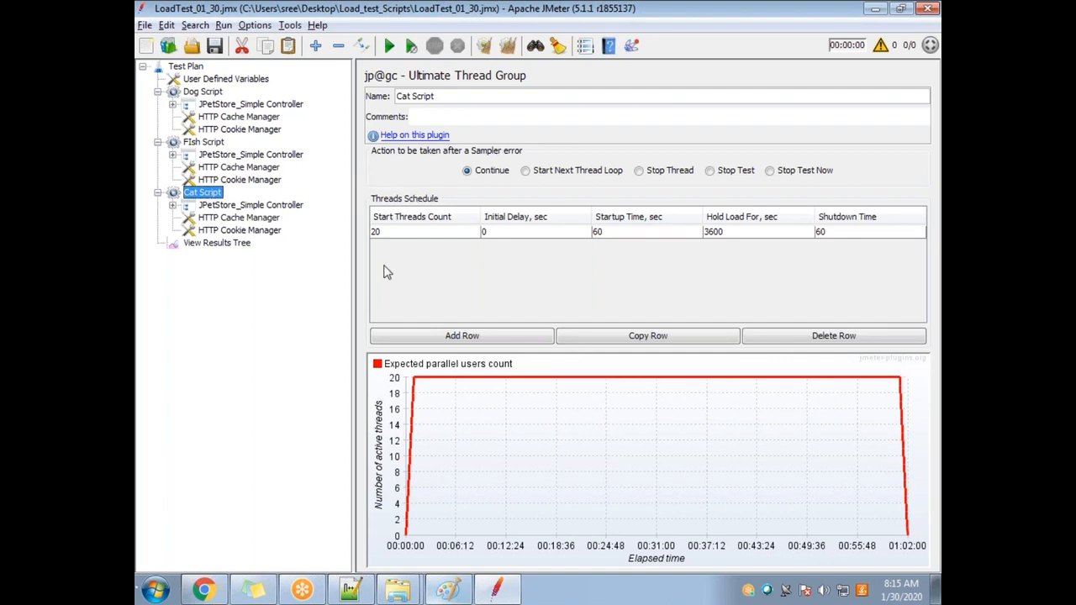
left_click(662, 34)
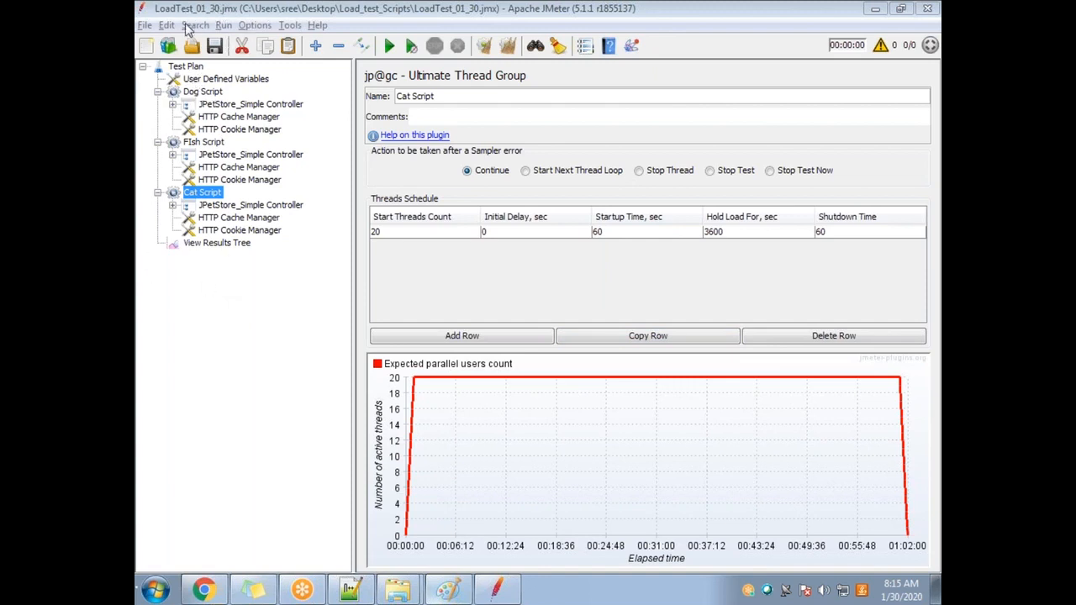
Rename the root Test Plan element as Load Test
left_click(189, 70)
left_click_drag(449, 97, 346, 97)
type("Load test")
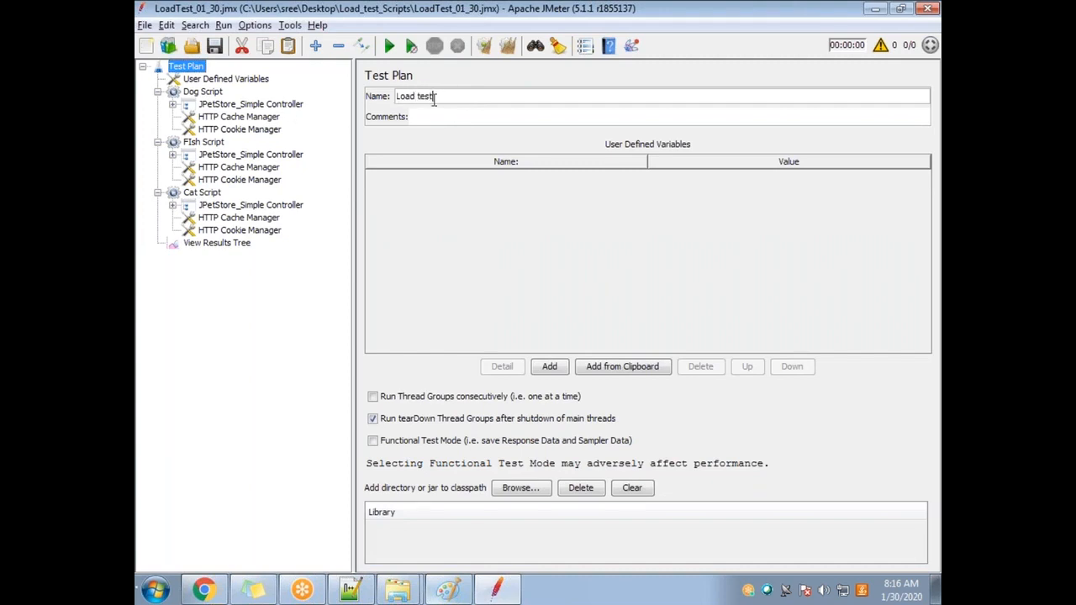
left_click_drag(450, 97, 427, 96)
type("Tes")
left_click(219, 157)
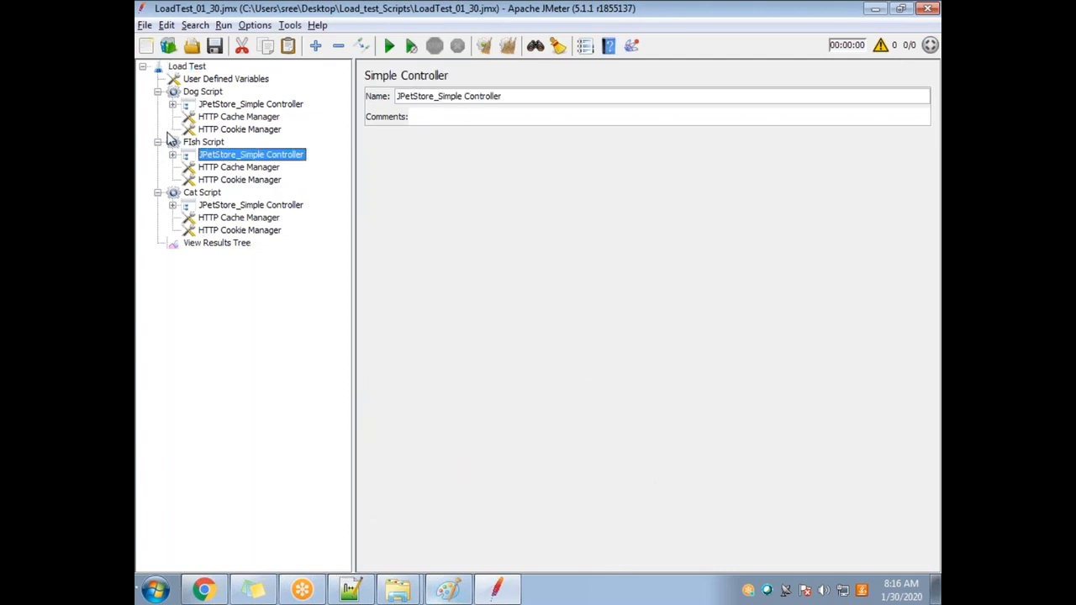
left_click(185, 66)
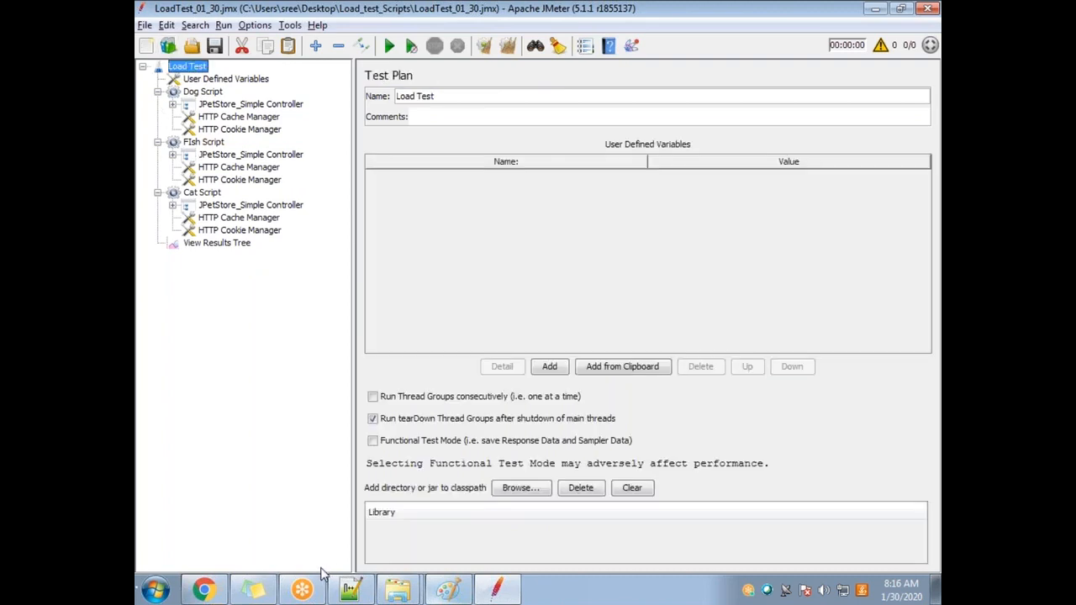
In Running_Notes2.txt in Notepad++, extend the Soak test heading to "Soak test / Endurance test" and lengthen its dashed underline to match
left_click(351, 591)
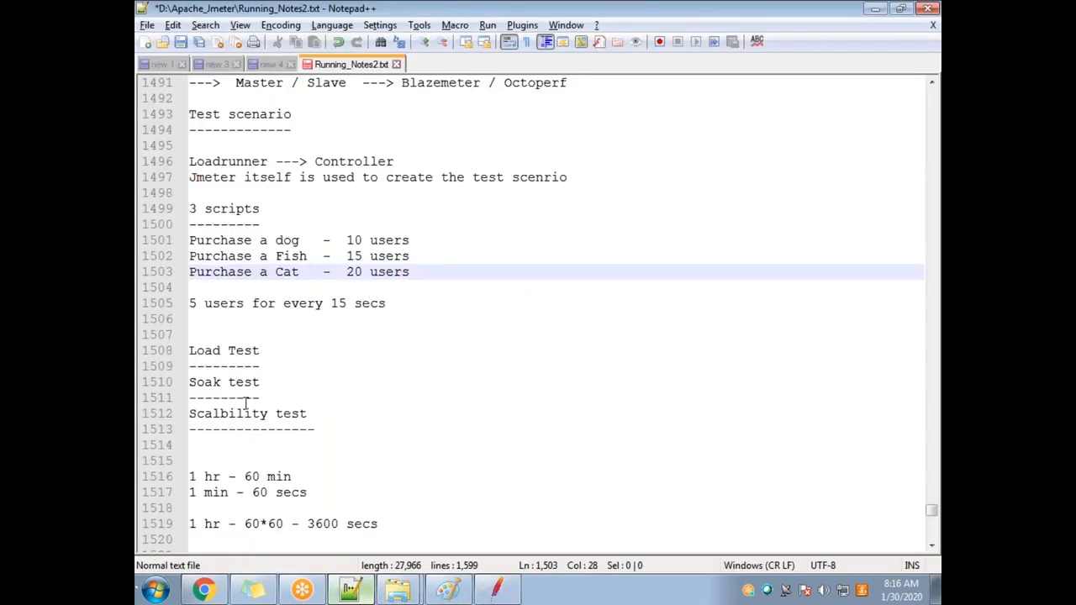
left_click_drag(287, 385, 143, 388)
left_click(272, 377)
type("/ Ecudrance")
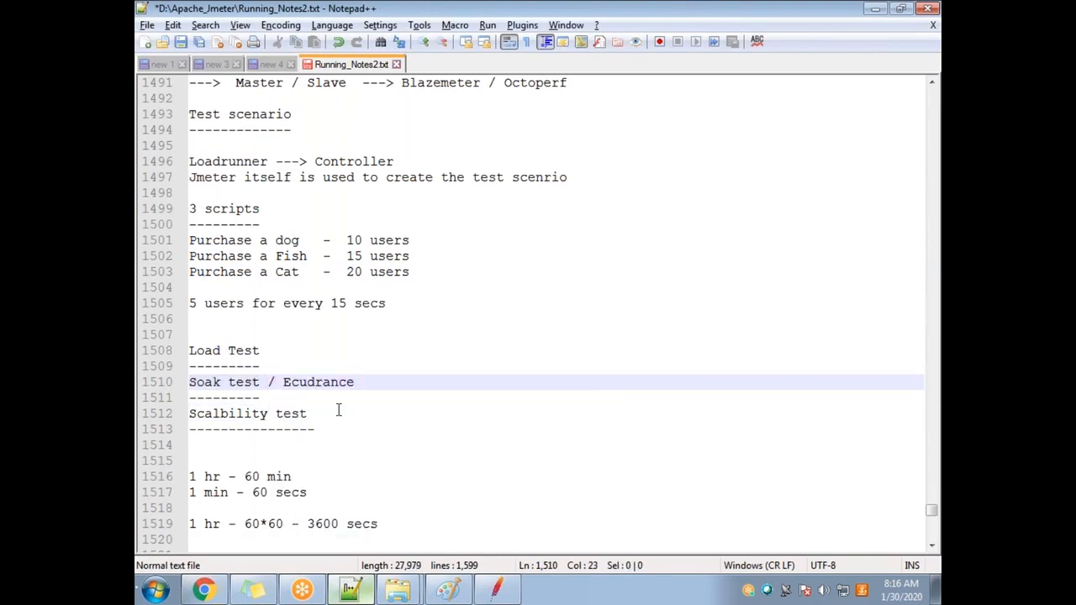
key("BackSpace")
key("BackSpace")
key("BackSpace")
key("BackSpace")
key("BackSpace")
key("BackSpace")
key("BackSpace")
key("BackSpace")
type("ndurance test")
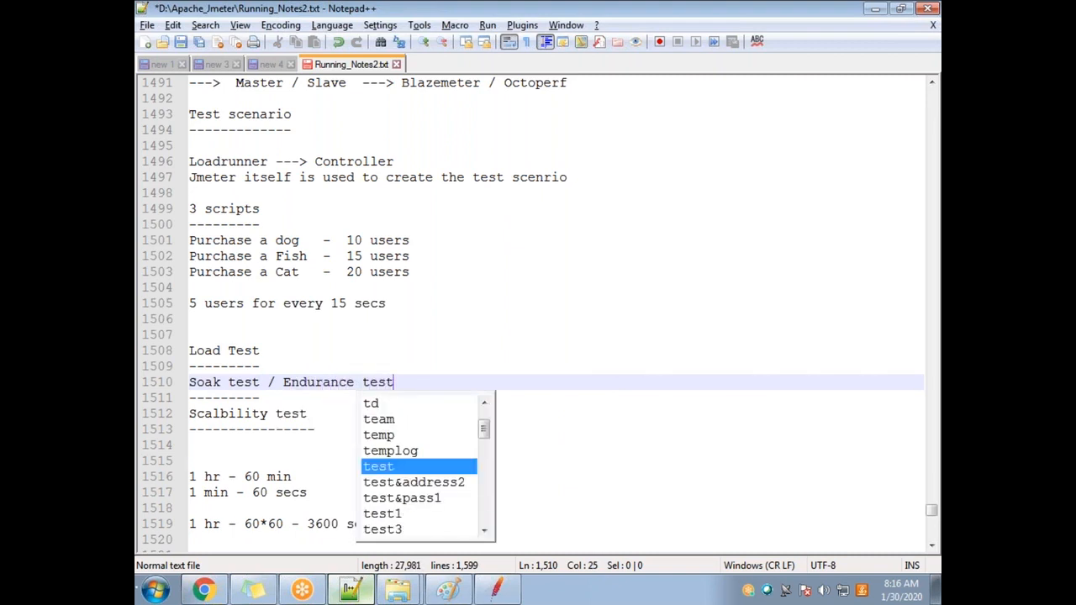
left_click(311, 402)
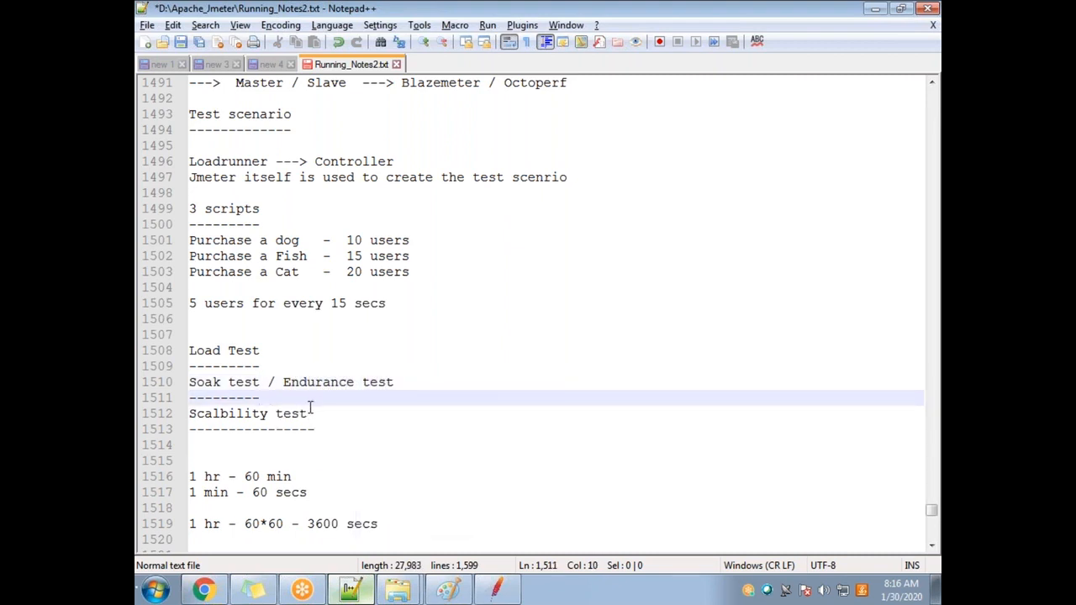
type("-----------------")
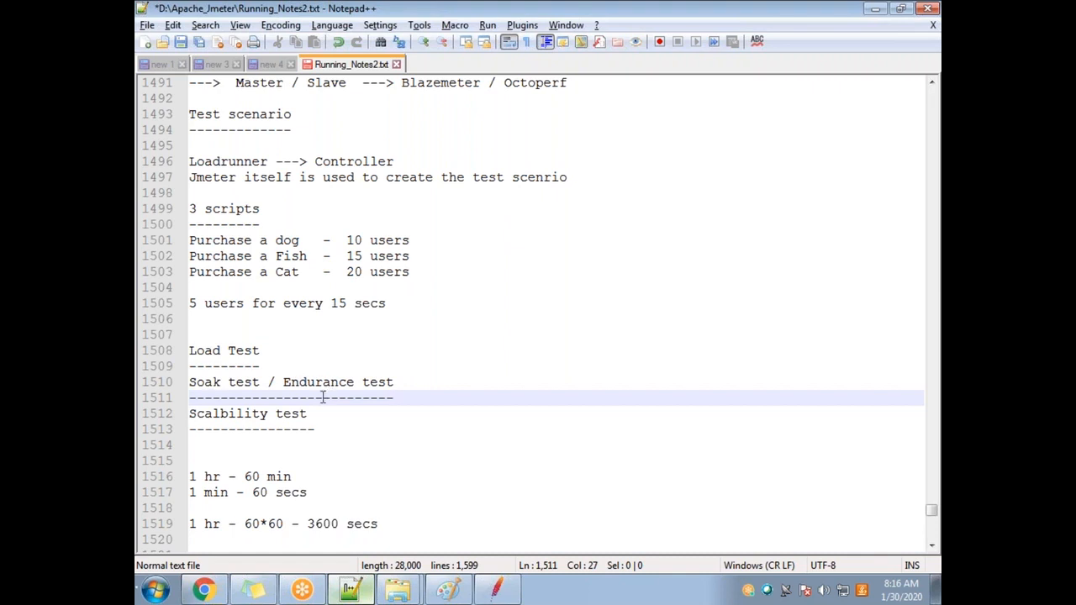
Switch back to JMeter and save the test plan as "Enduarance_ Test_01_30.jmx" in the Load_test_Scripts folder
key("alt+Tab")
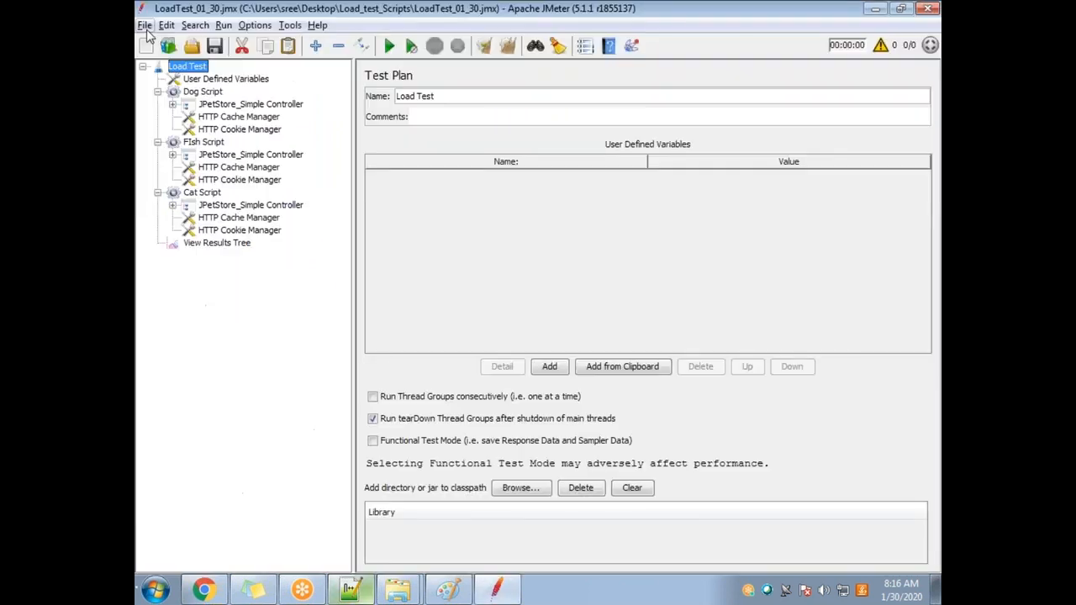
left_click(145, 27)
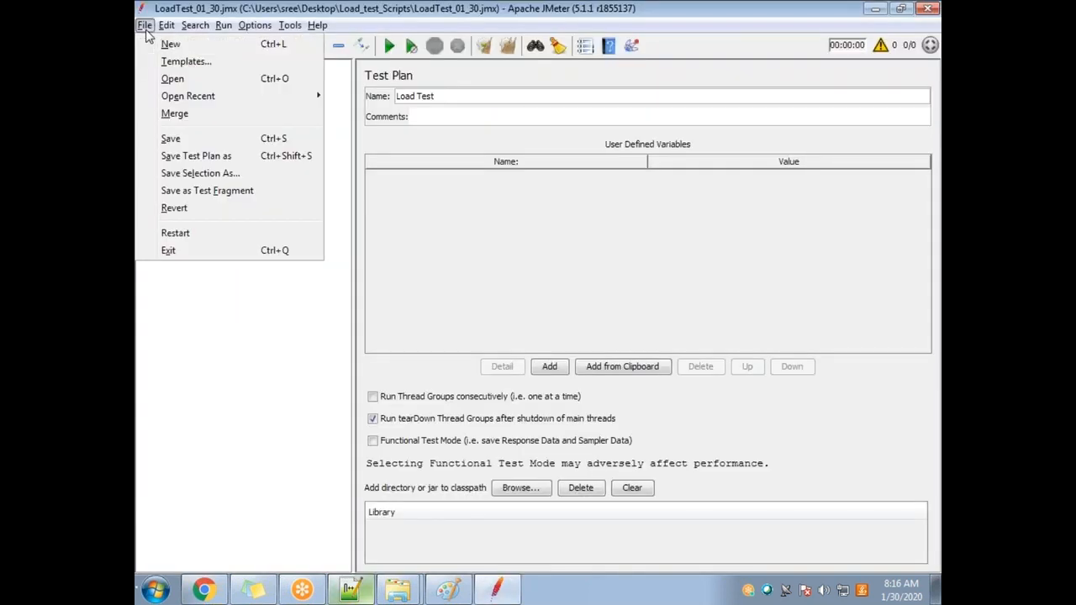
left_click(195, 156)
left_click_drag(476, 414, 457, 417)
type("Enduartnce")
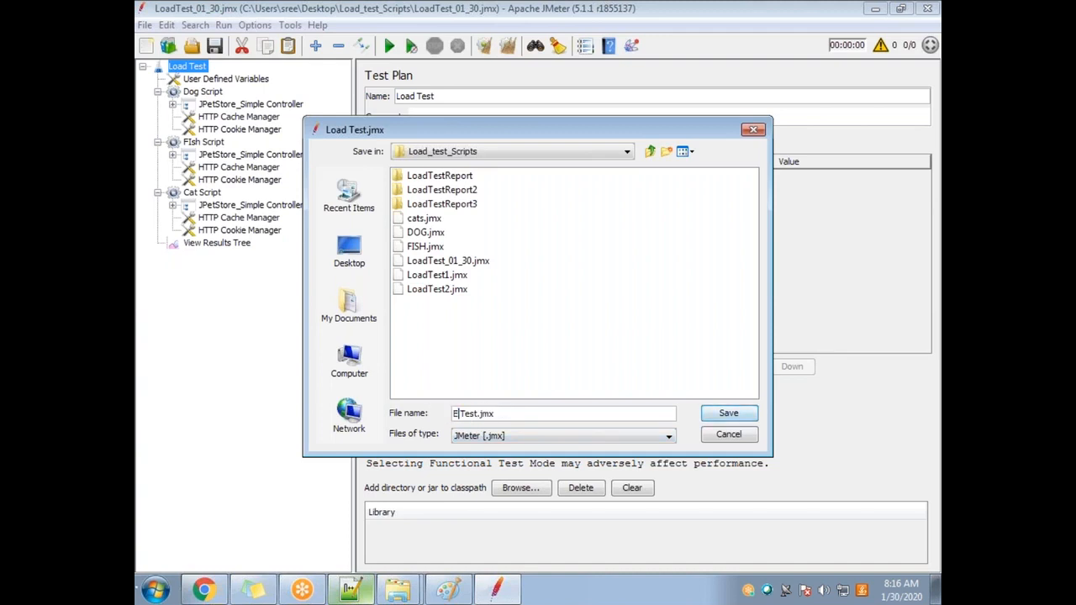
key("BackSpace")
key("BackSpace")
key("BackSpace")
key("BackSpace")
type("ance_Test_01_30")
left_click(724, 416)
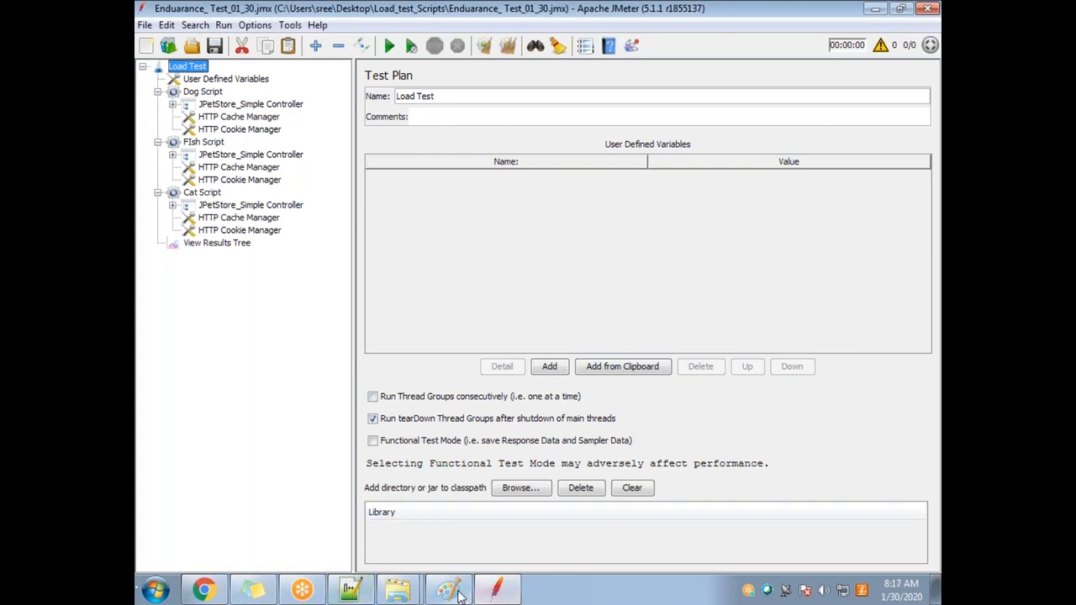
In the Notepad++ notes, append a dash to the "Soak test / Endurance test" heading and "- 1 hr" to the Load Test heading
left_click(496, 590)
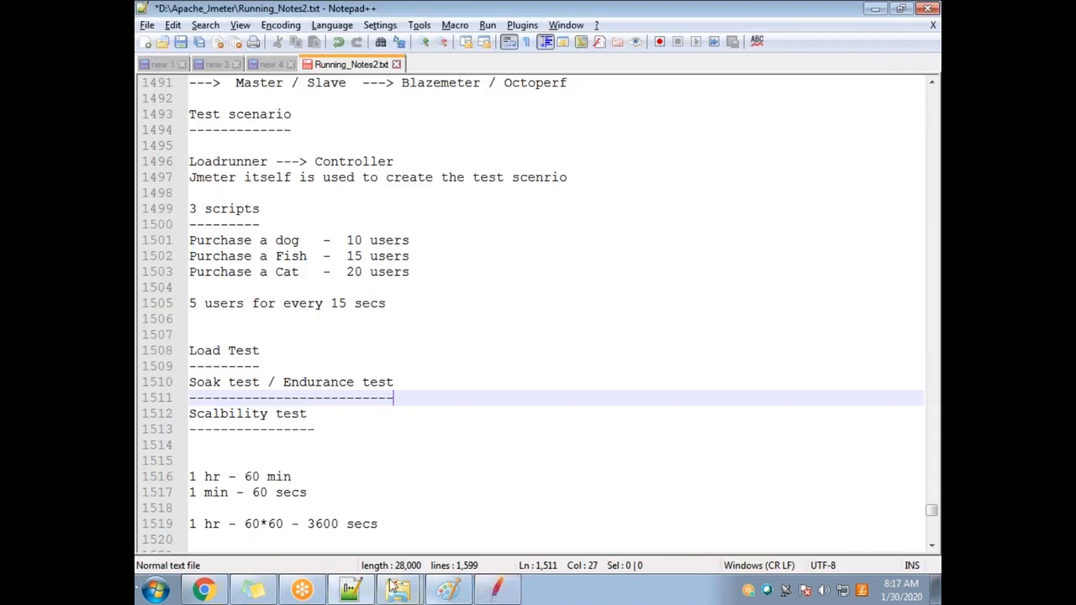
left_click(405, 382)
type("-")
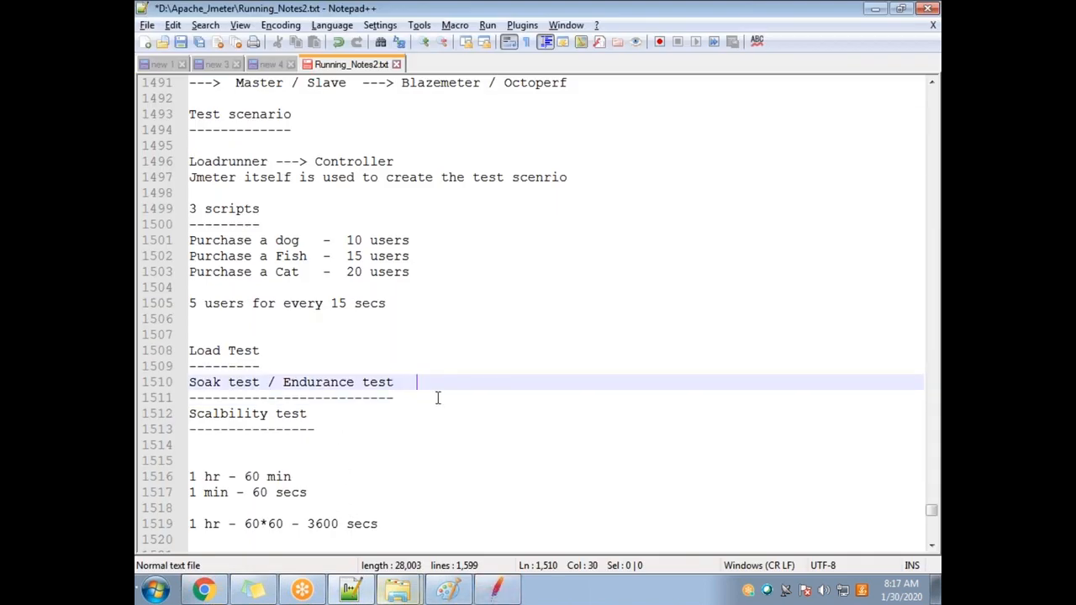
key("Up")
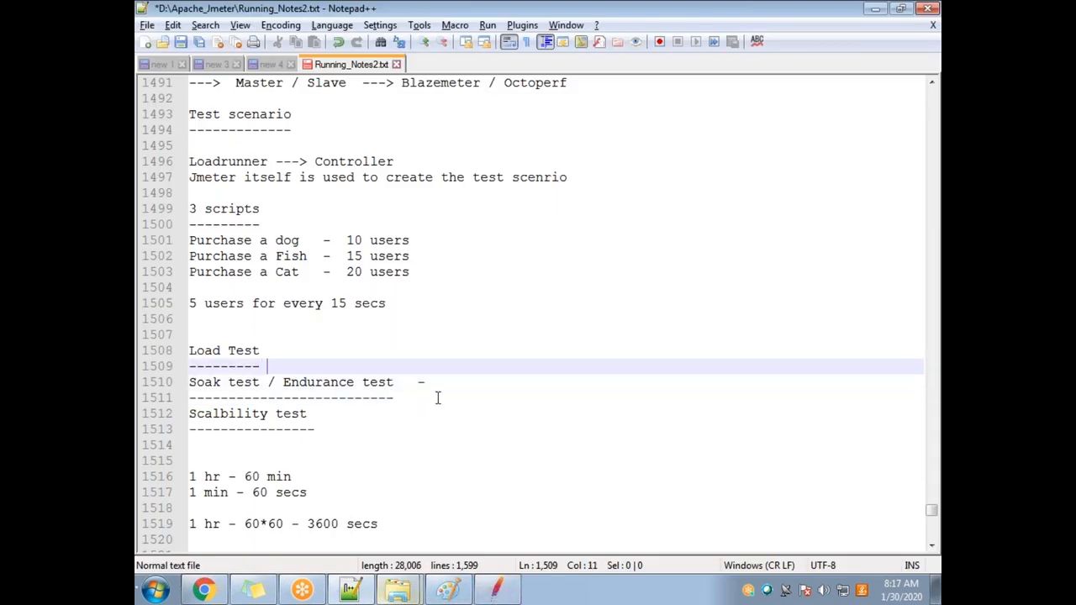
key("Up")
type("- 1 hr")
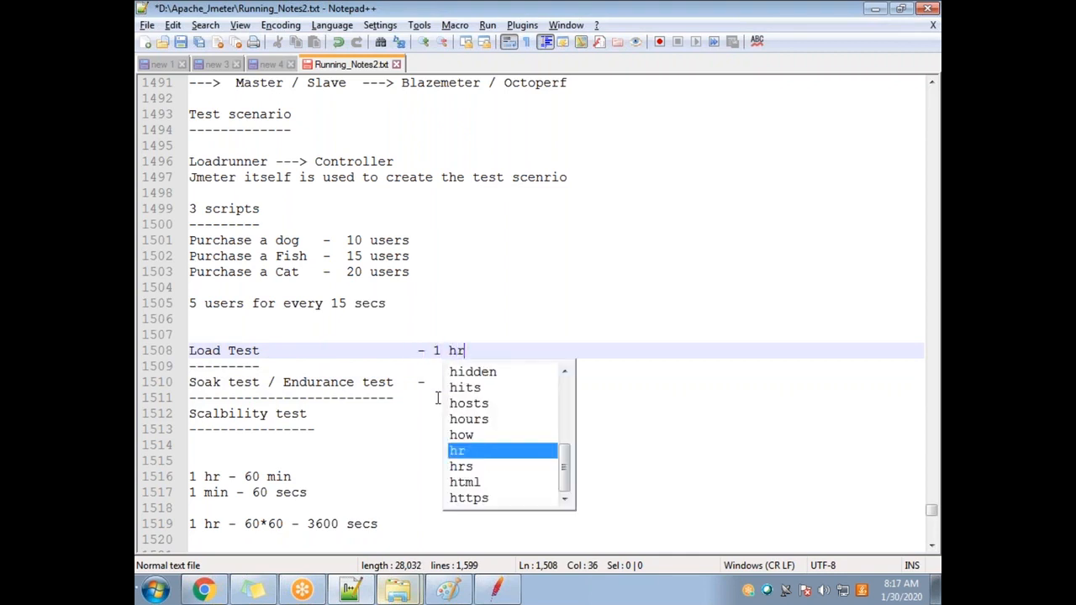
key("Escape")
Enter the duration "8 hr" after the dash on the "Soak test / Endurance test" line
key("Down")
key("Down")
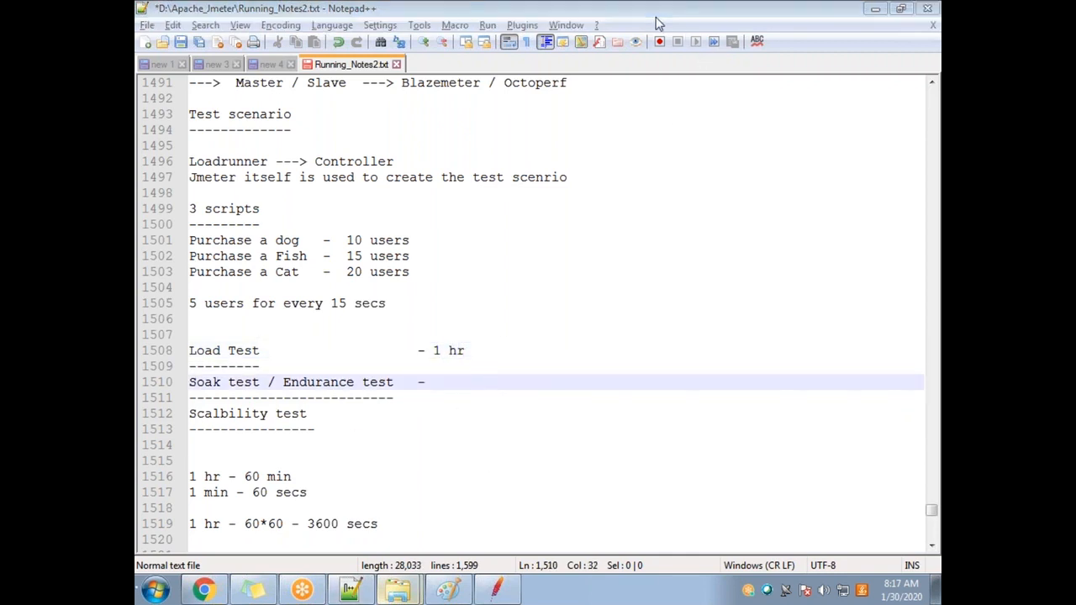
left_click(453, 382)
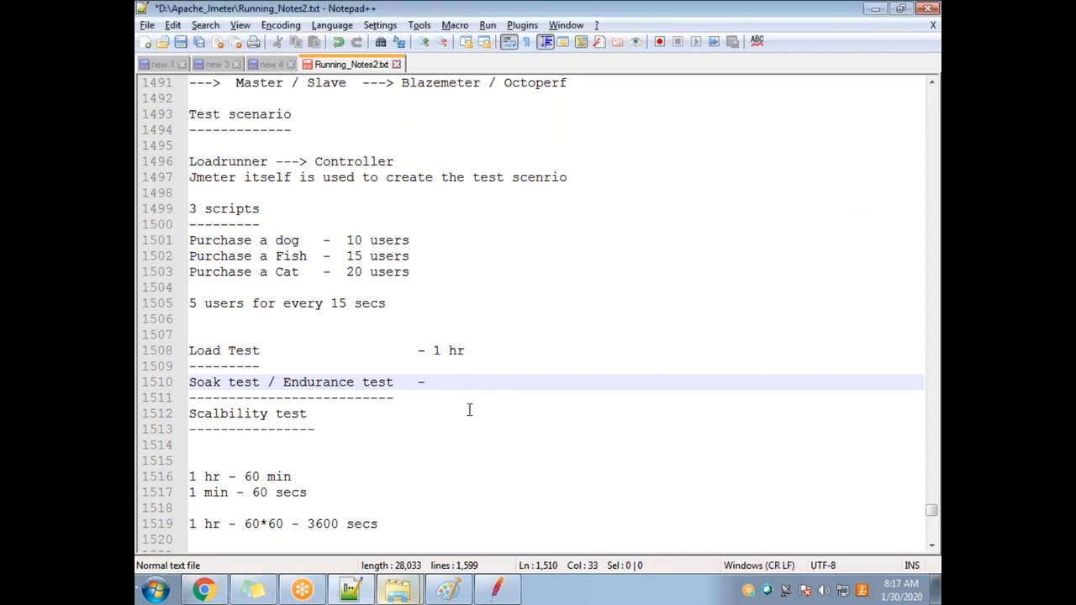
type("hr")
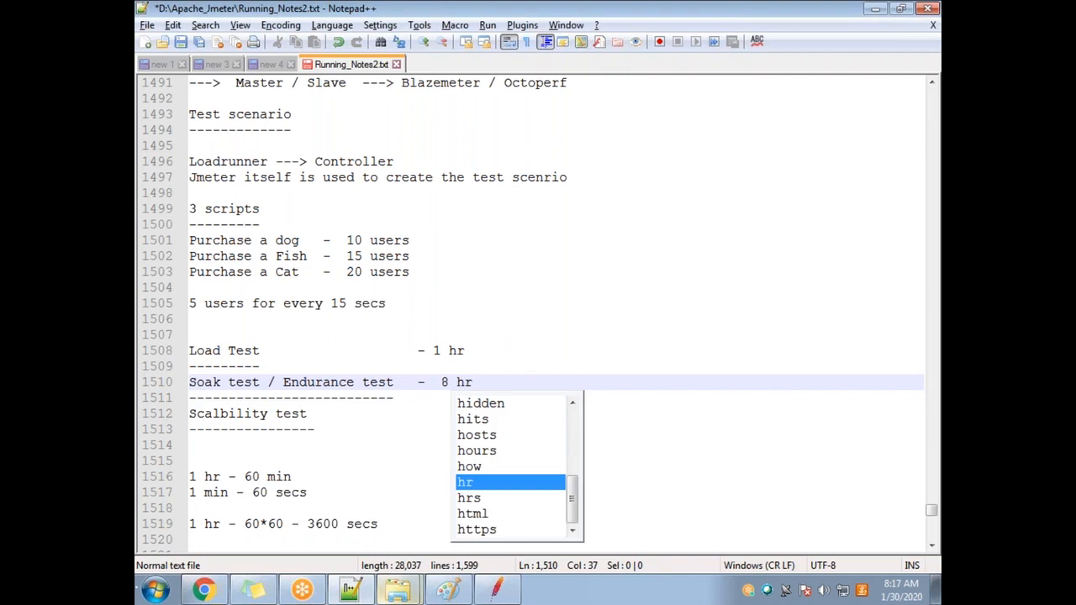
Add a dash after "8 hr" on the "Soak test / Endurance test" line, highlighting the three scripts' user counts for reference
type(" -")
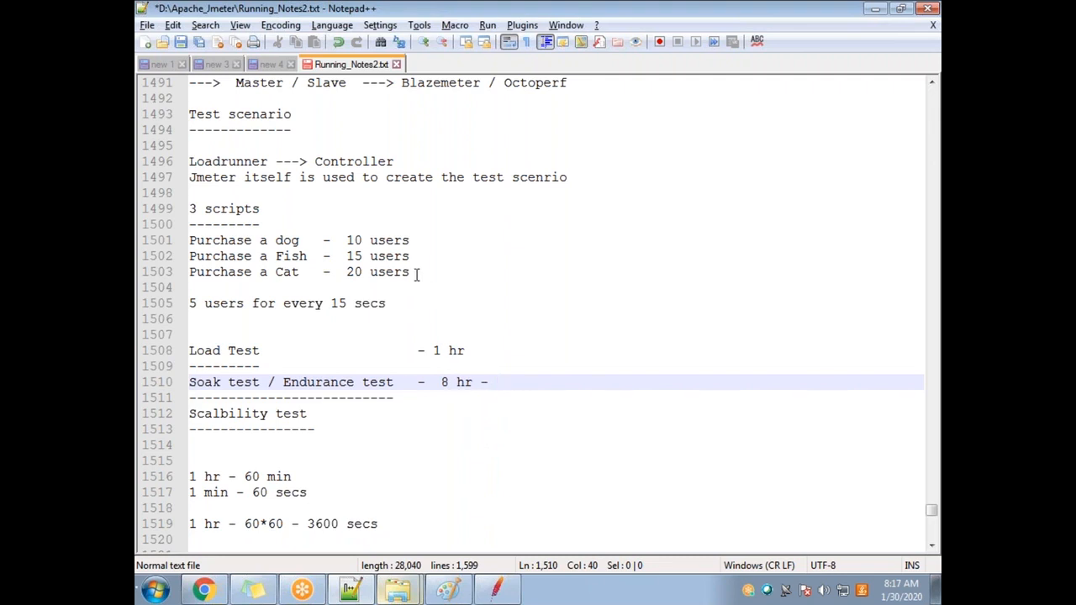
left_click_drag(416, 272, 169, 243)
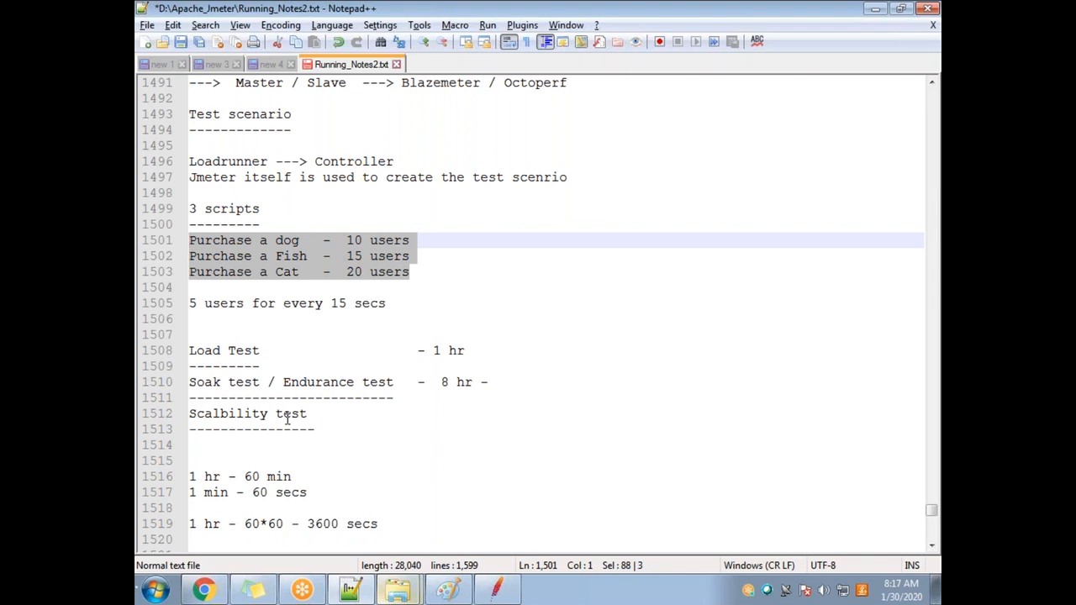
left_click_drag(416, 271, 178, 244)
left_click(503, 382)
type("45 ")
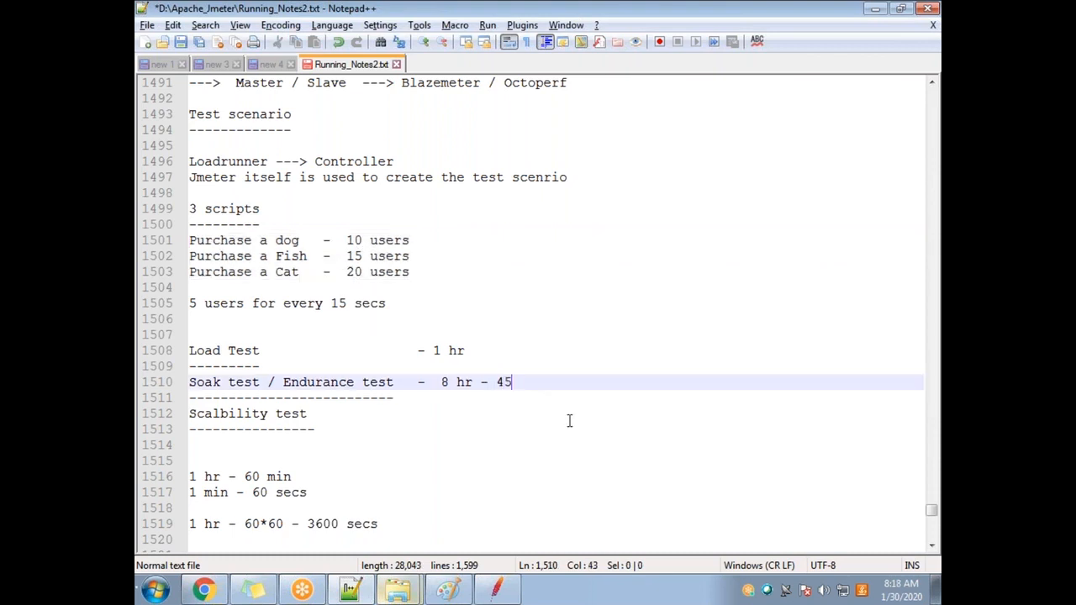
type("<45")
key("BackSpace")
key("BackSpace")
key("BackSpace")
key("BackSpace")
key("BackSpace")
key("BackSpace")
Enter the load percentages "50% 70%" after the dash on the "Soak test / Endurance test" line
type("50%")
type(" 7")
type("05")
key("BackSpace")
type("%")
Delete the 50% figure from the "Soak test / Endurance test" line, keeping only 70%
left_click_drag(552, 384, 531, 380)
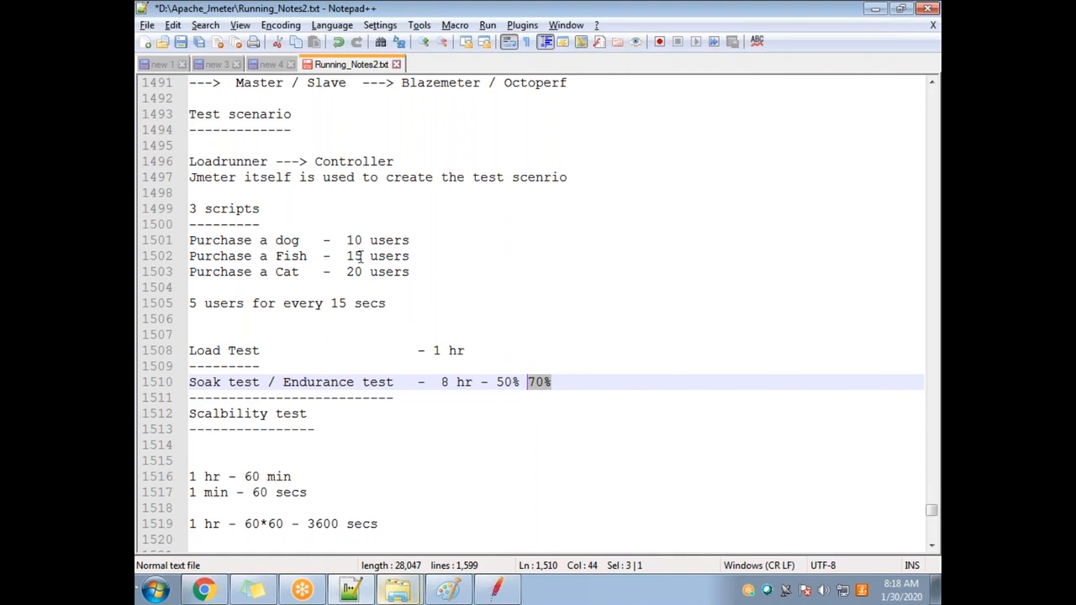
left_click_drag(520, 384, 498, 383)
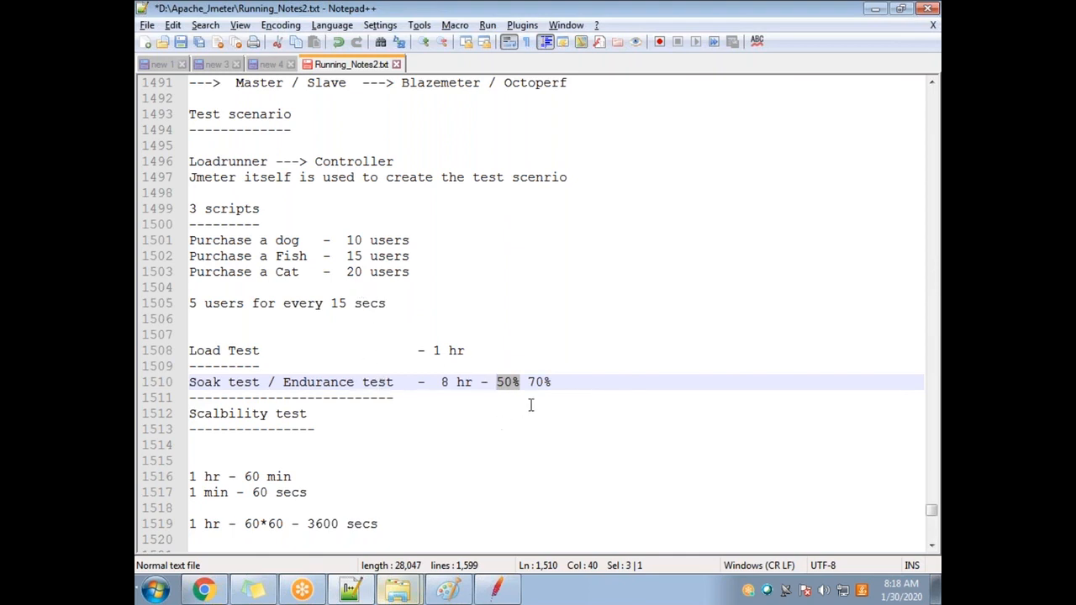
left_click(456, 245)
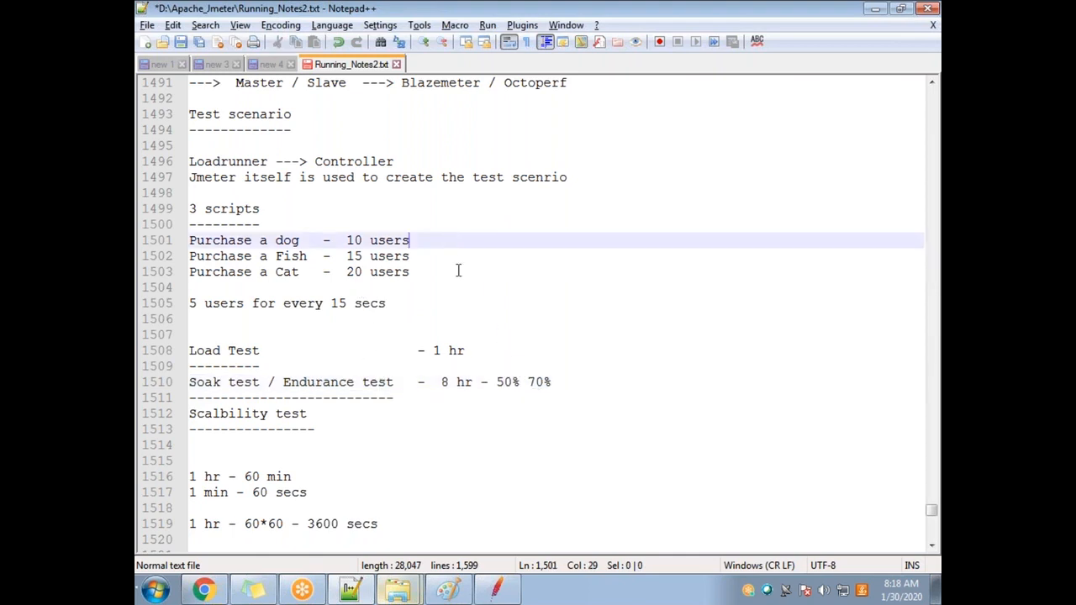
left_click_drag(520, 382, 497, 382)
key("Delete")
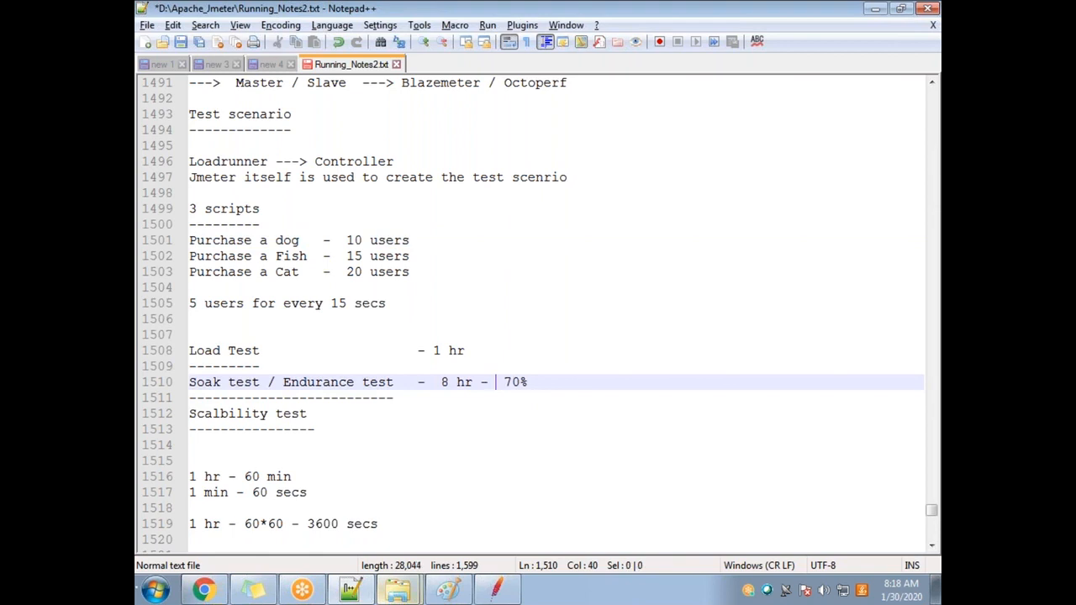
Append the reduced user counts "- 7", "- 10" and "- 14" to the Purchase a dog, Fish and Cat lines
left_click(428, 239)
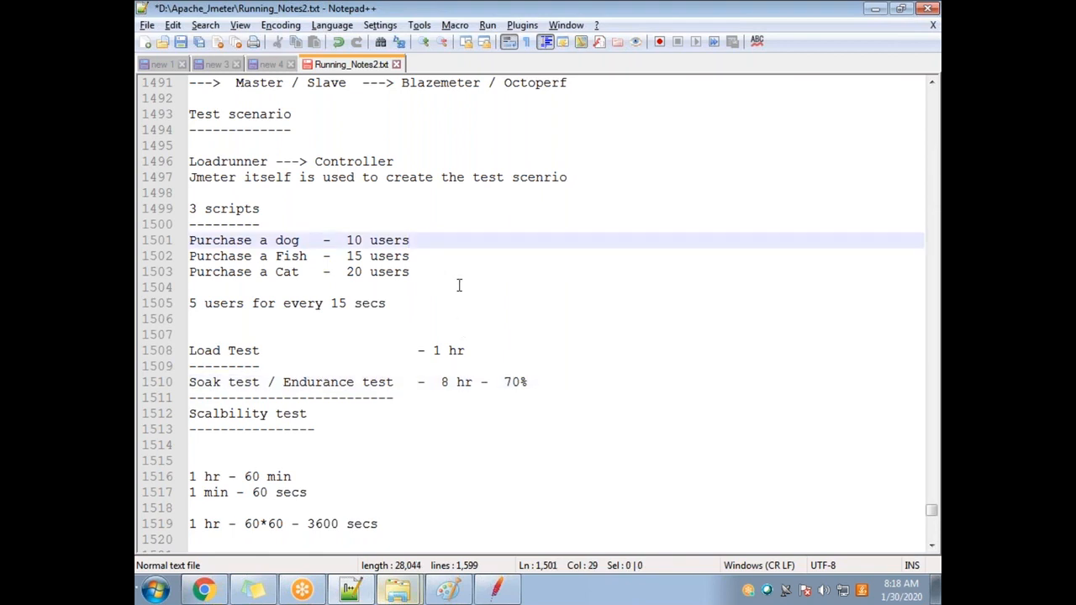
type("- 7")
key("Down")
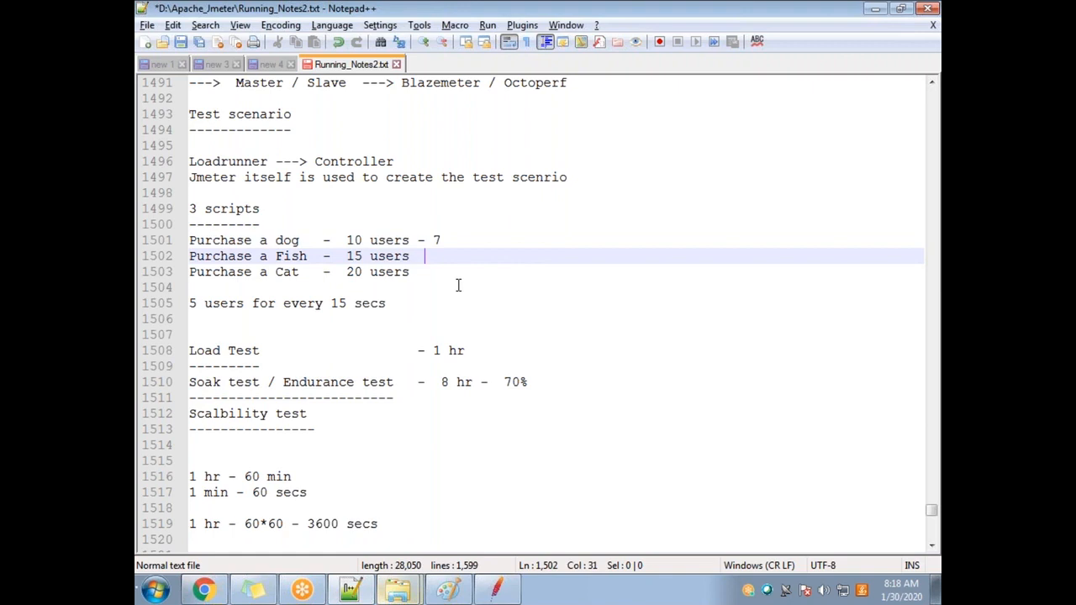
type("10")
key("Down")
type("- 14")
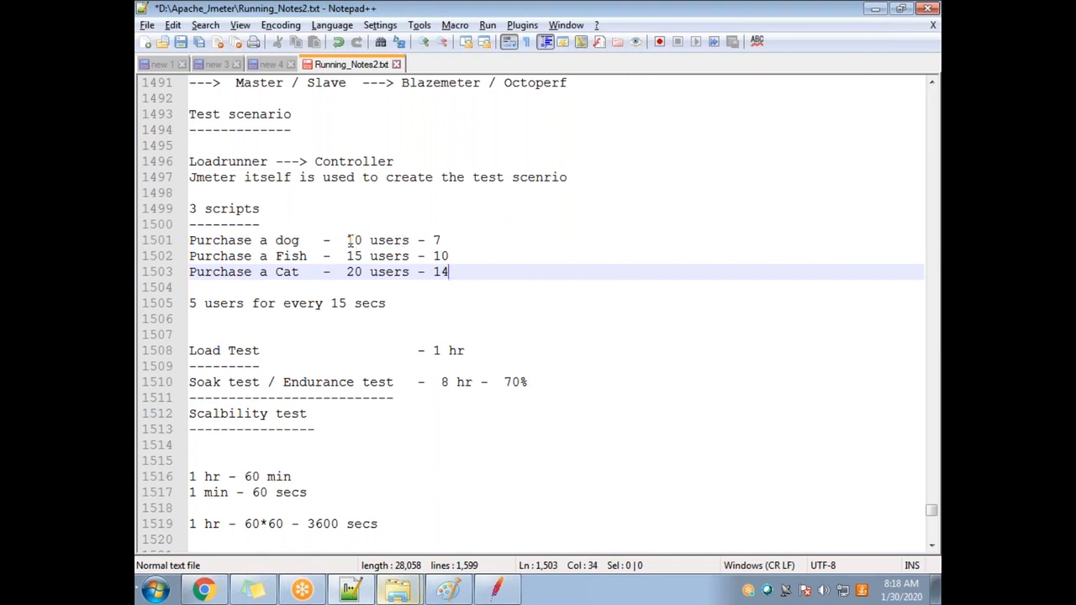
Compare each script's original user count with its reduced endurance count on the dog, Fish and Cat lines
double_click(351, 240)
double_click(436, 241)
left_click(351, 254)
double_click(352, 256)
double_click(439, 256)
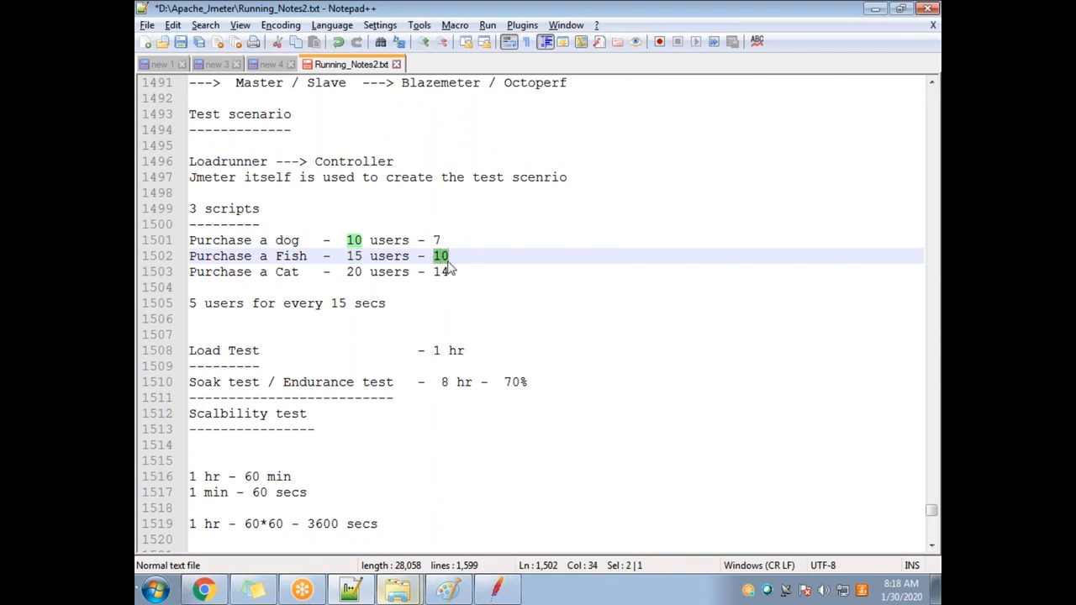
left_click(353, 271)
double_click(354, 272)
double_click(441, 271)
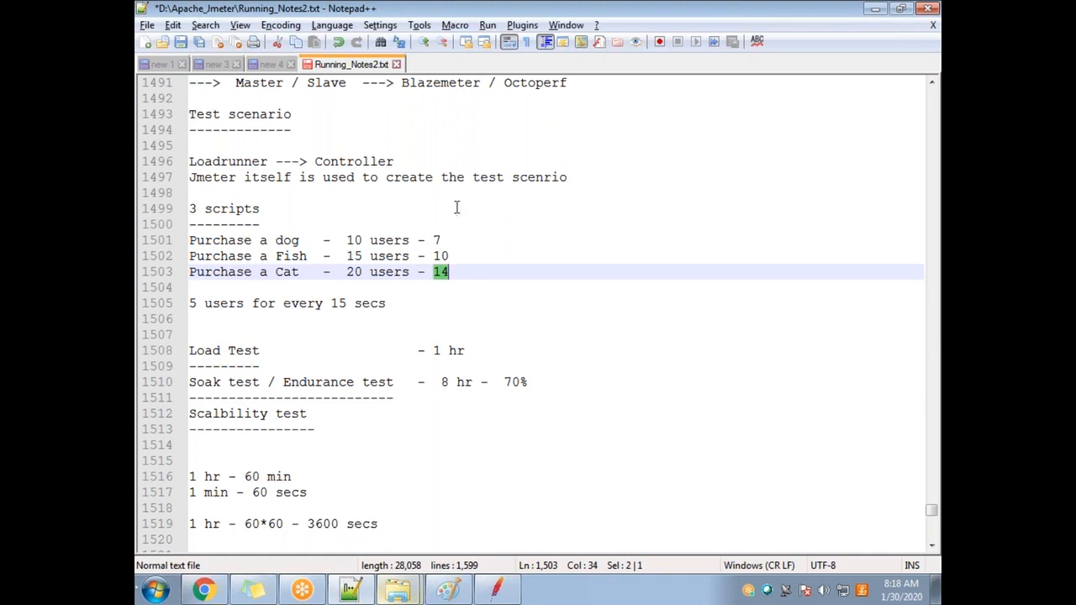
Switch to JMeter and set the Dog Script thread group's Start Threads Count to 7, copied from the Notepad++ notes
key("alt+Tab")
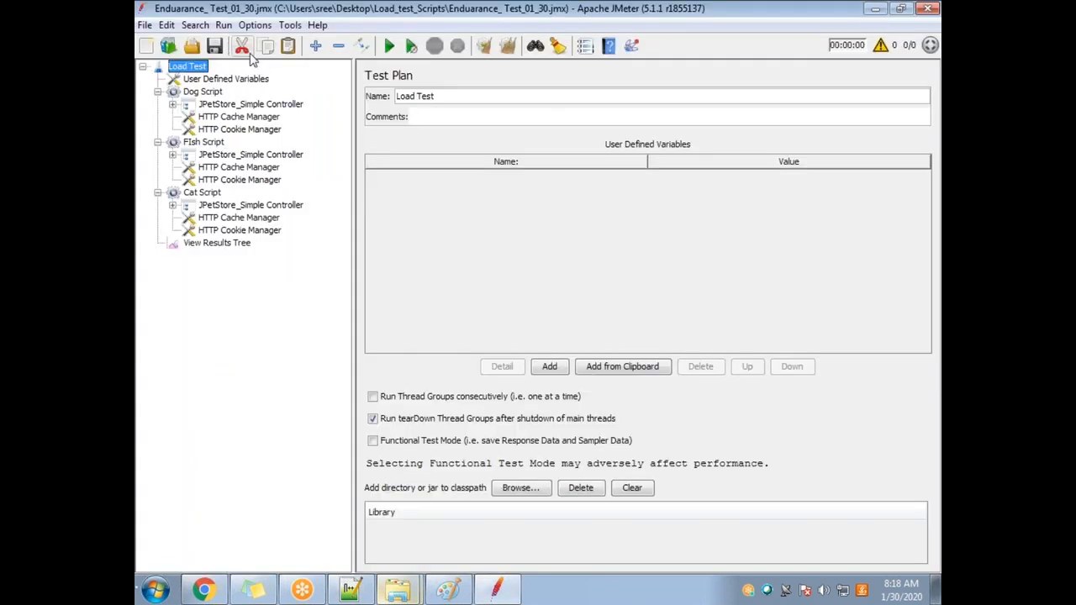
key("alt+Tab")
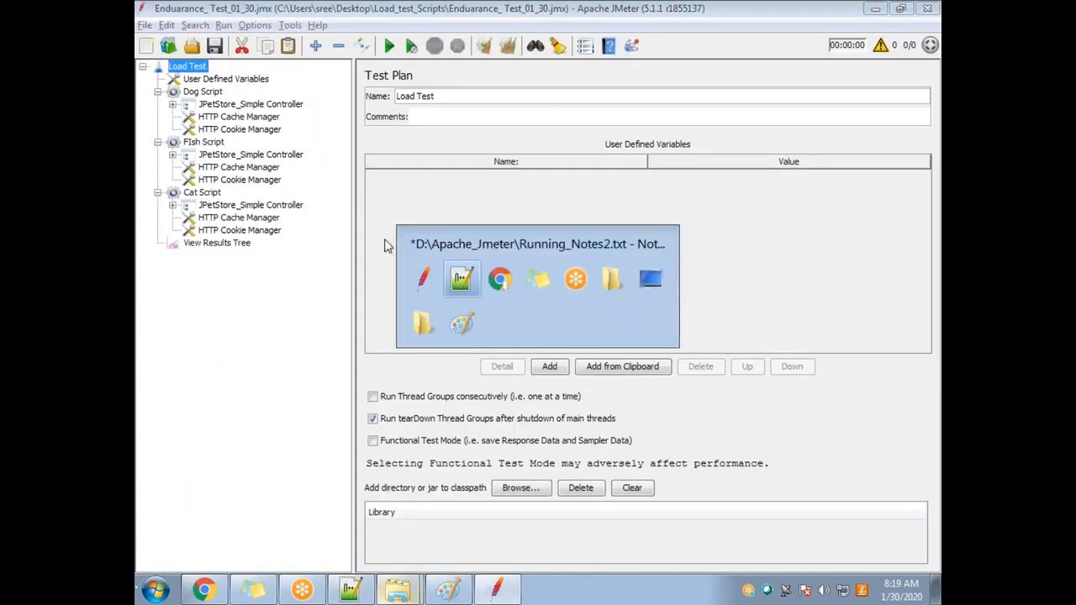
key("alt+Tab")
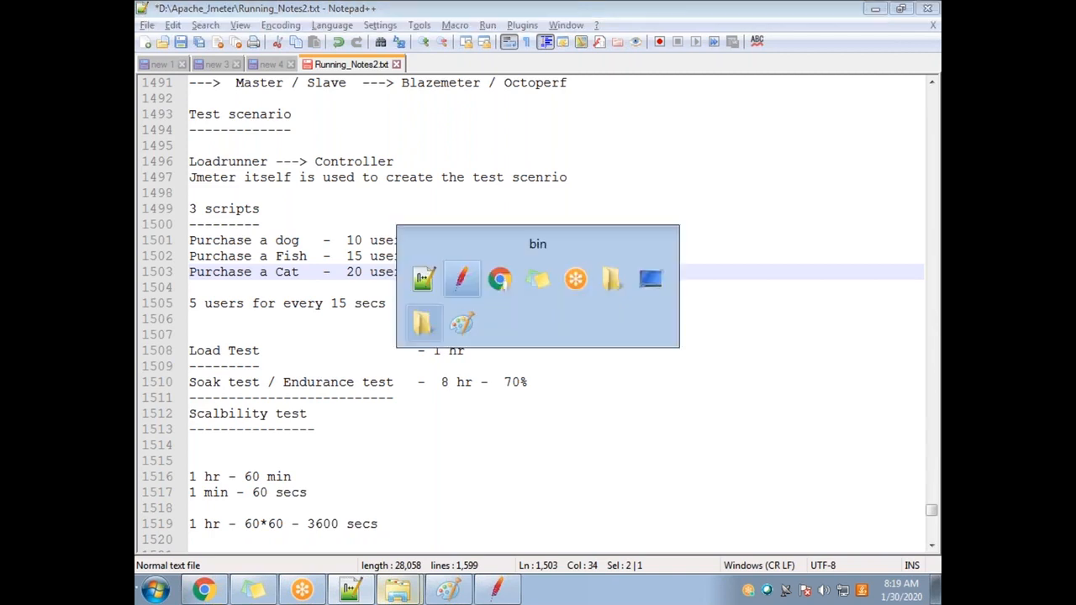
key("Down")
key("Down")
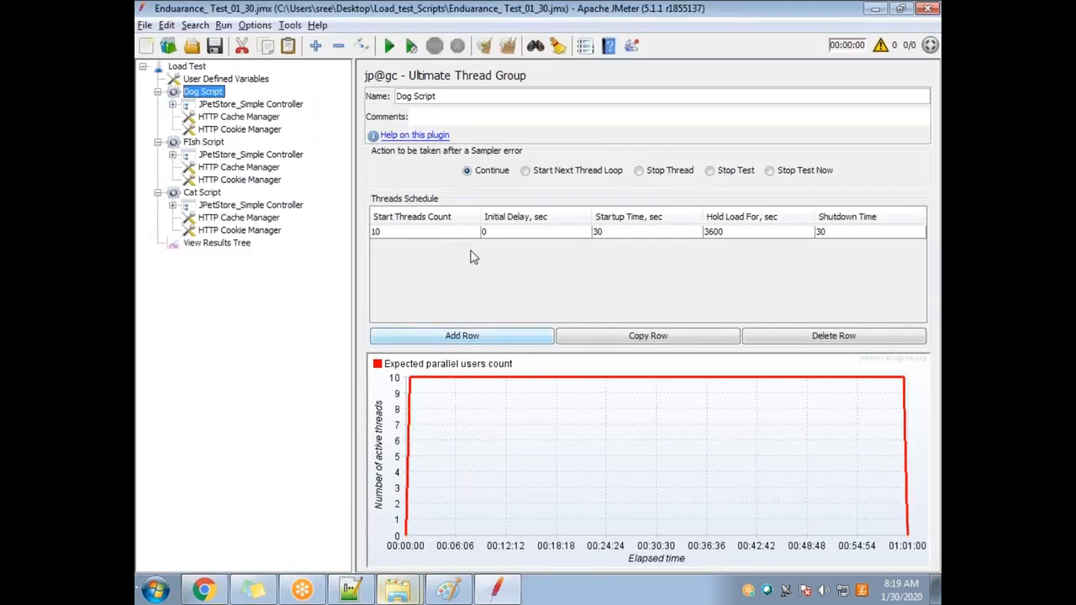
double_click(402, 233)
key("alt+Tab")
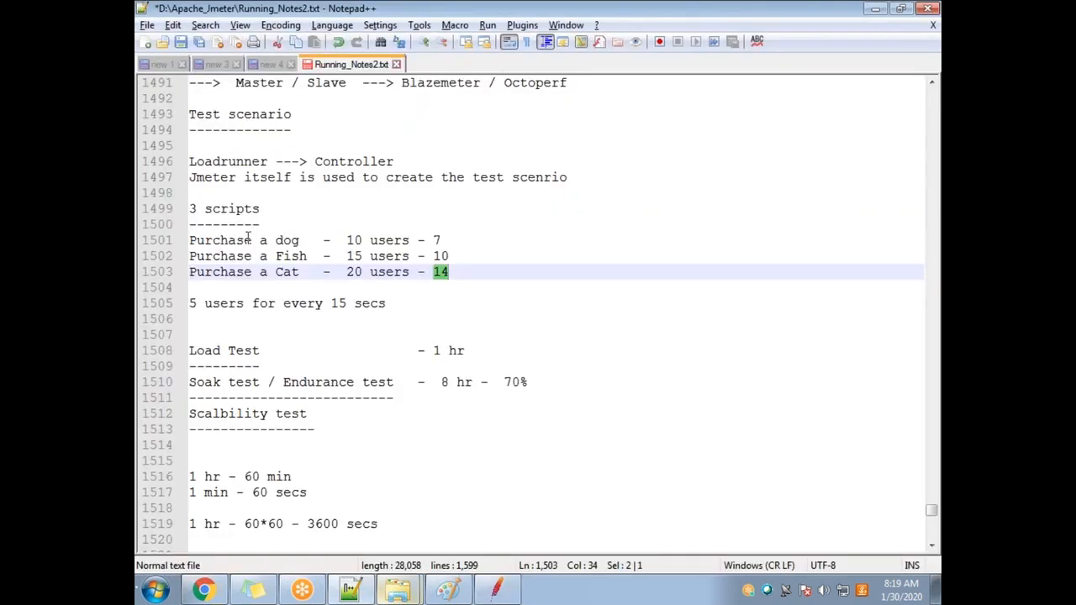
left_click_drag(430, 241, 443, 241)
key("ctrl+c")
key("alt+Tab")
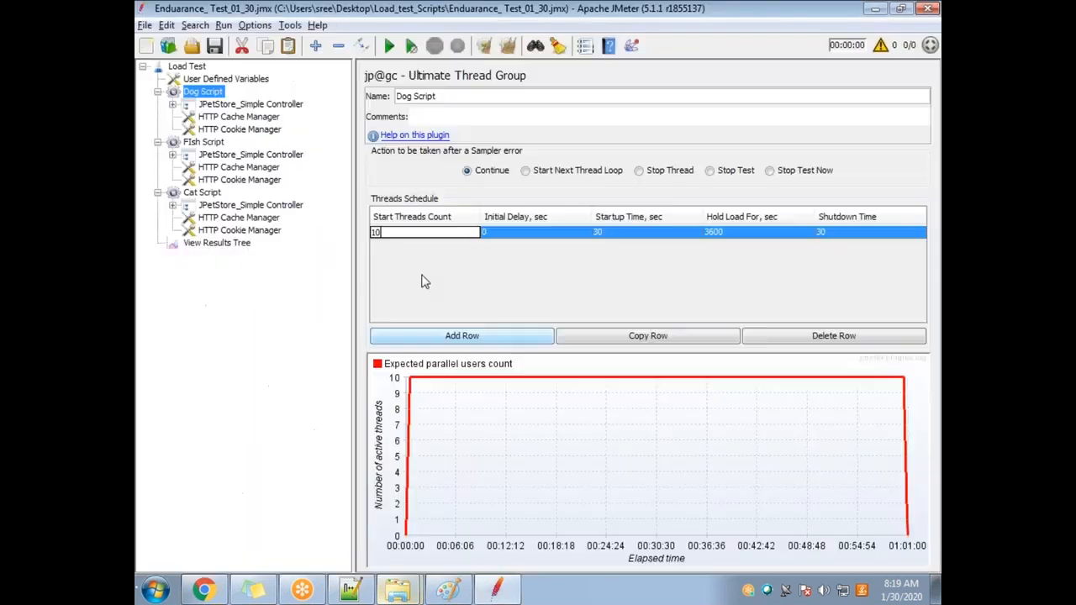
key("ctrl+v")
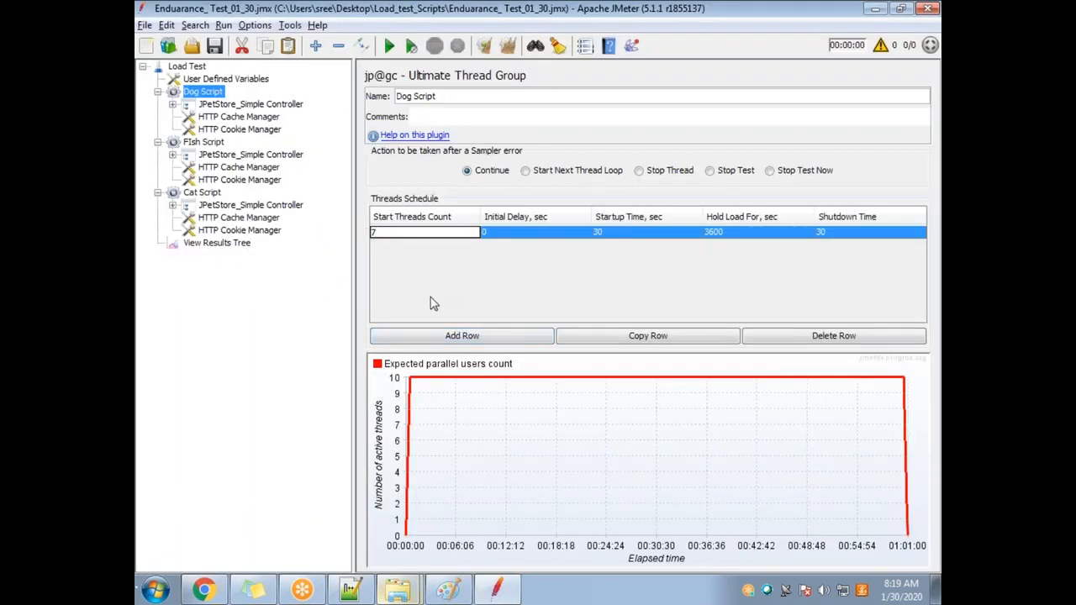
left_click(517, 238)
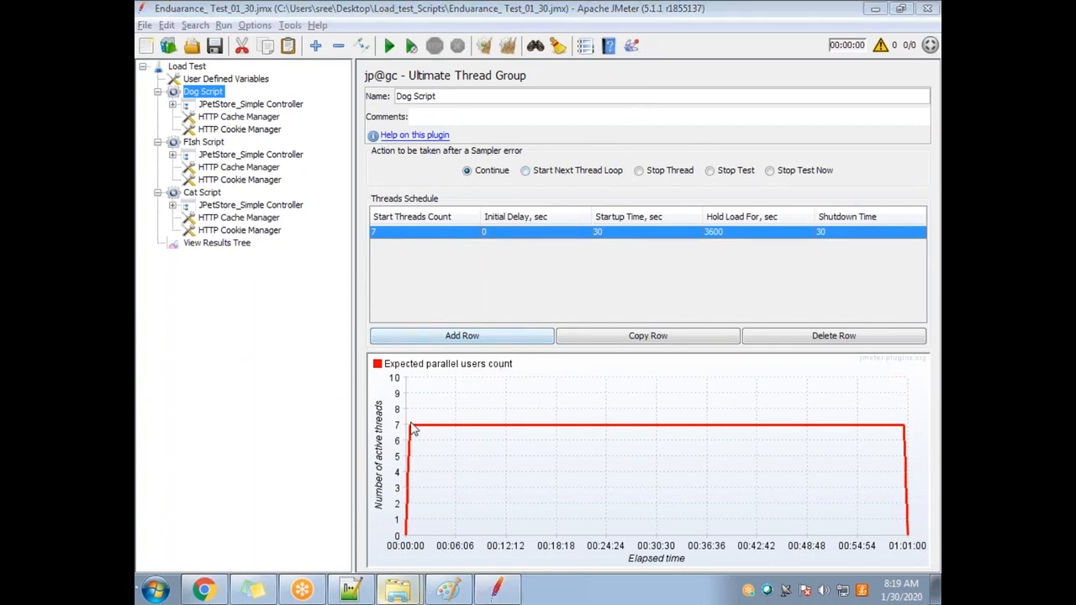
Open the Dog Script's Hold Load For value for editing and multiply 3600 by 8 in Calculator
double_click(738, 232)
left_click_drag(738, 233, 703, 235)
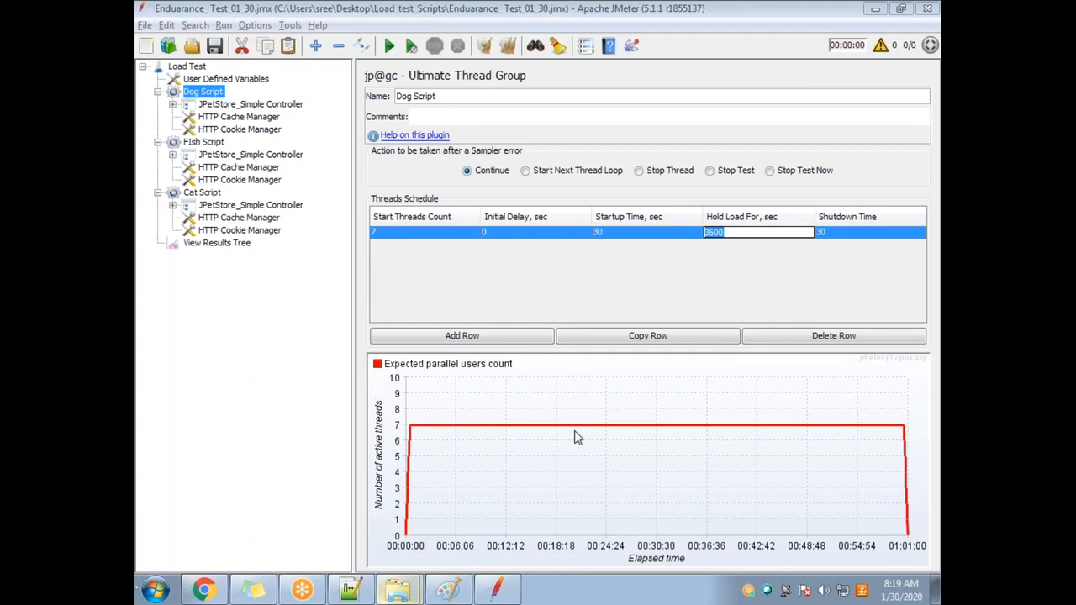
left_click(155, 589)
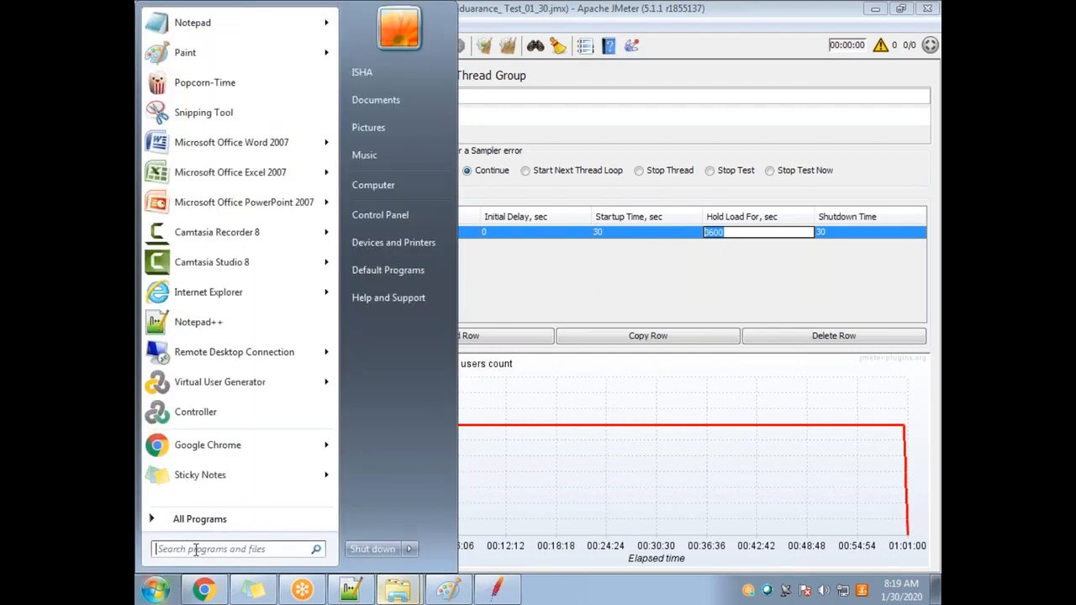
type("cal")
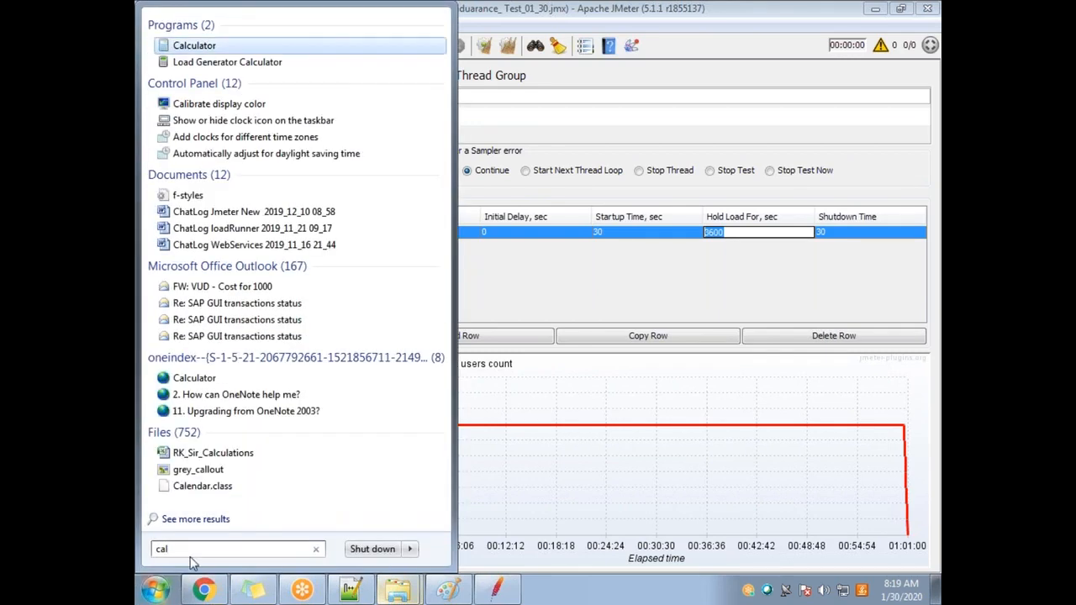
left_click(202, 47)
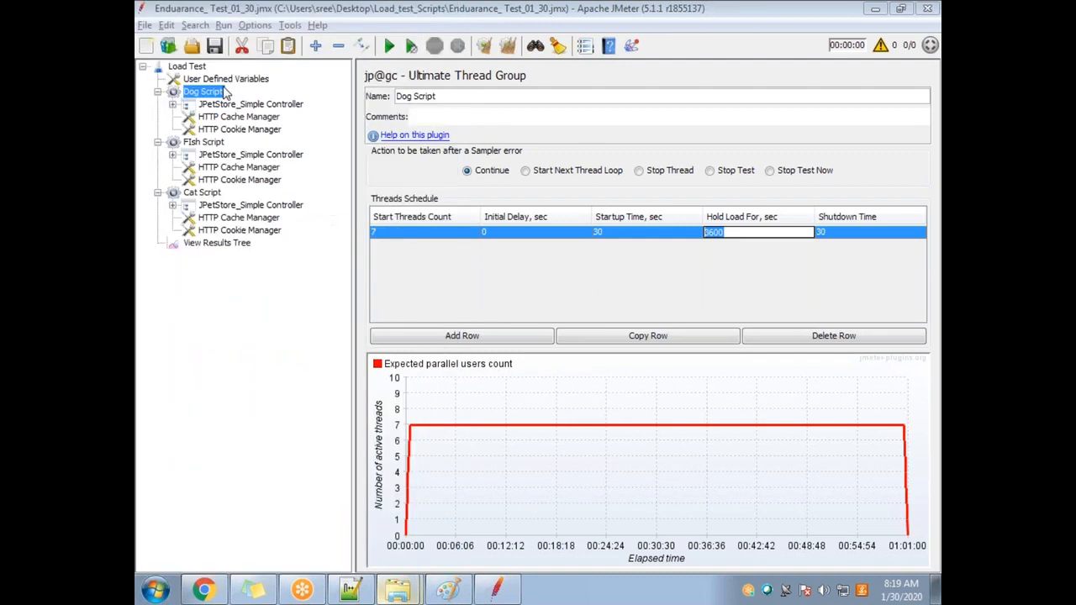
left_click_drag(550, 23, 328, 101)
left_click(338, 279)
left_click(338, 254)
left_click(292, 305)
left_click(292, 305)
left_click(369, 254)
left_click(307, 229)
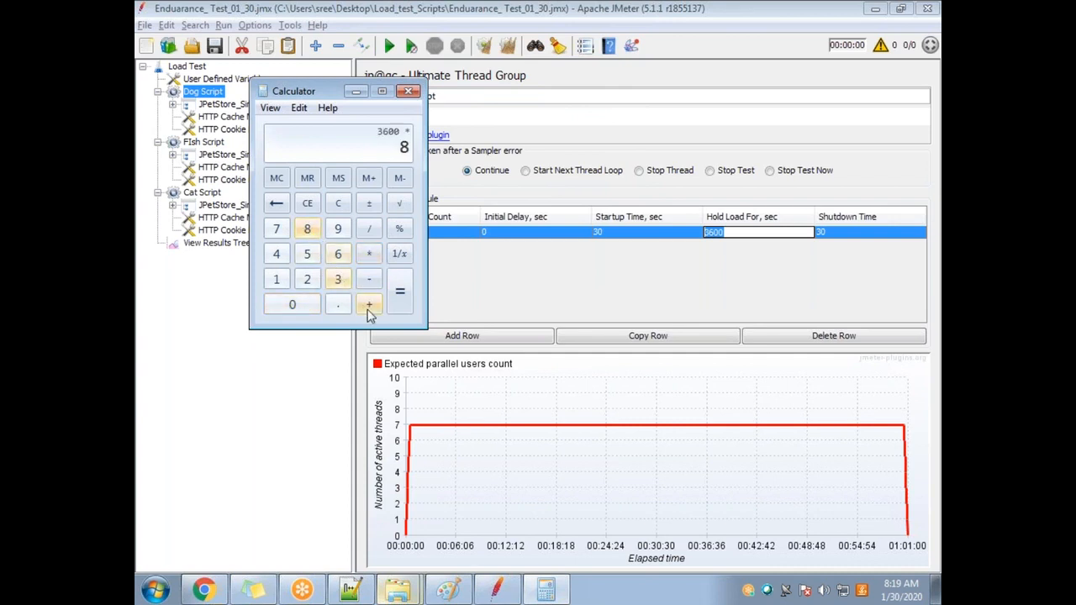
left_click(399, 295)
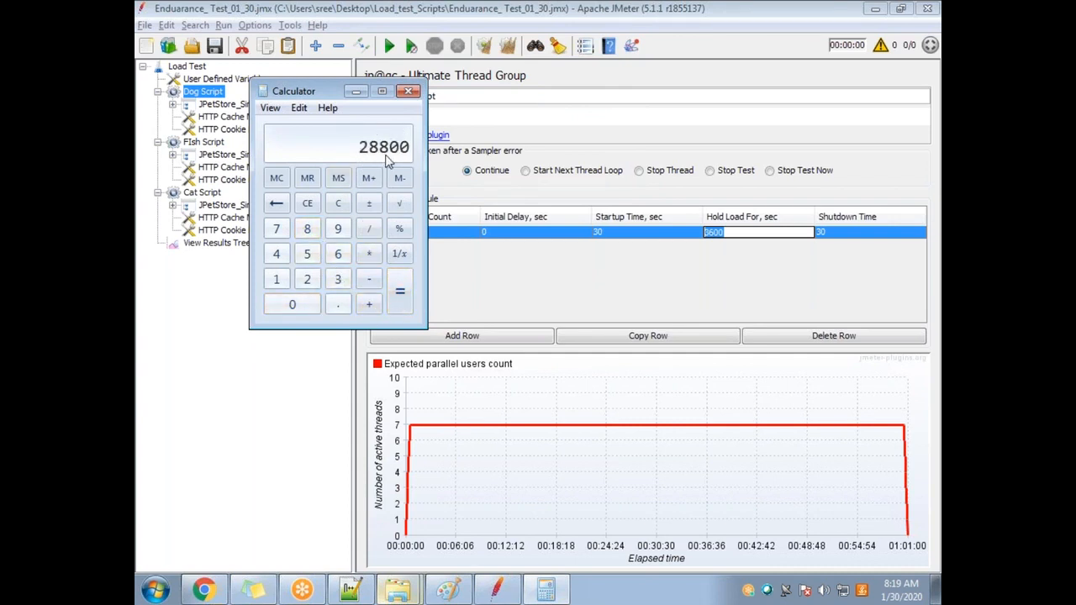
left_click(409, 91)
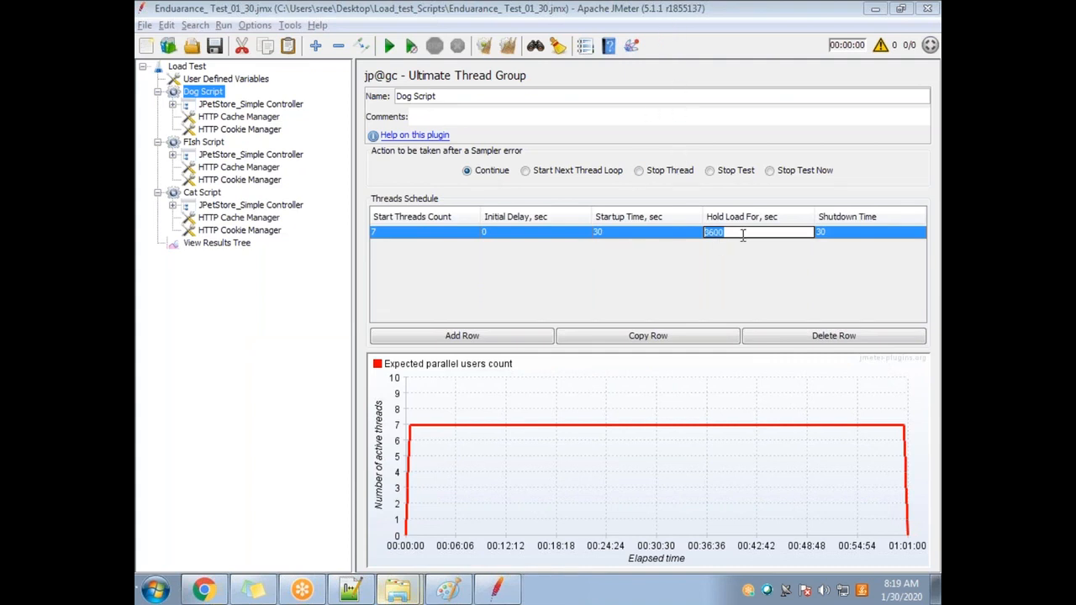
Set the Dog Script's Hold Load For to 28800 seconds
type("3")
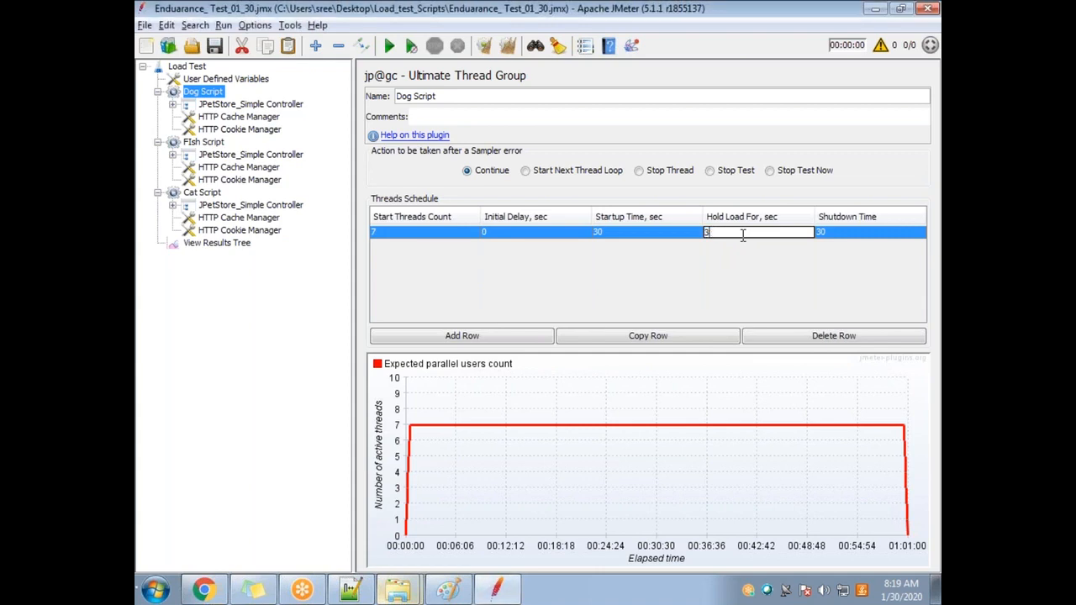
type("28800")
left_click(831, 241)
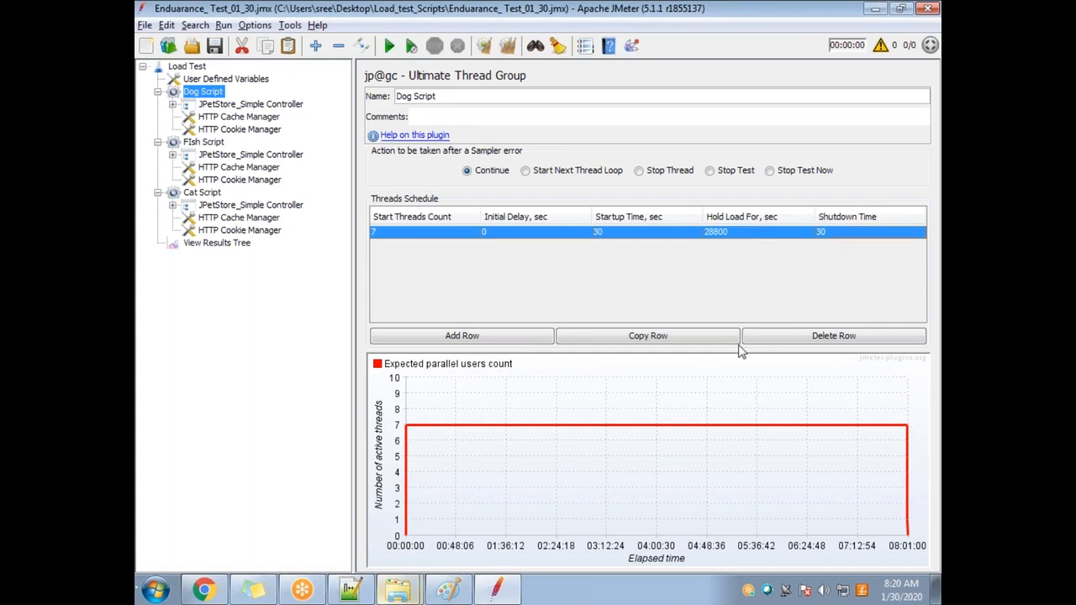
Check the Fish count in the notes, and set the Fish Script's Start Threads Count to 10 and Hold Load For to 28800 seconds
left_click(203, 143)
key("alt+Tab")
left_click_drag(454, 256, 434, 256)
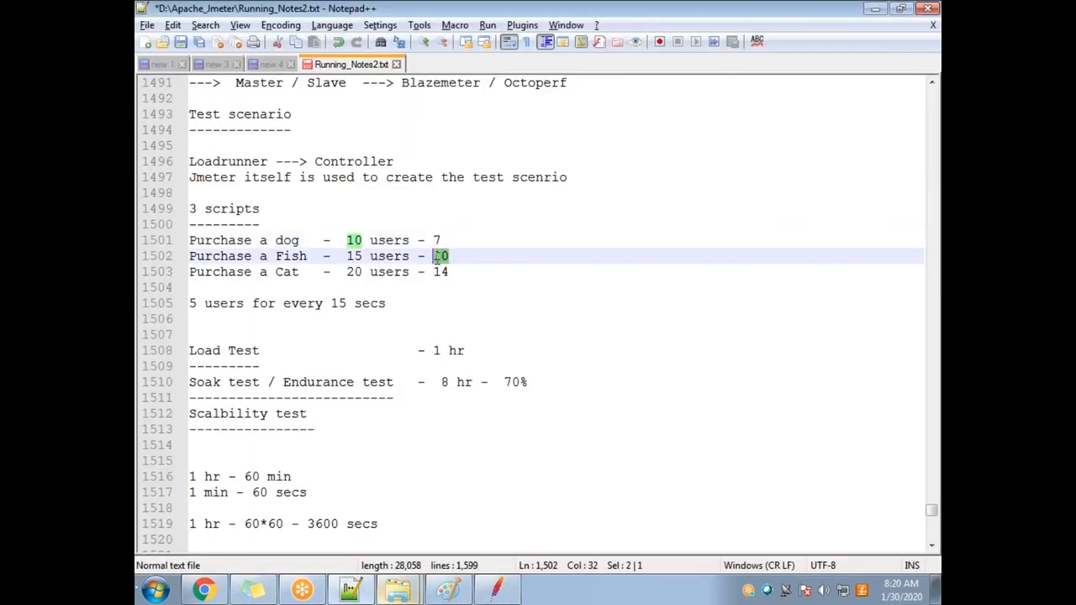
left_click_drag(350, 256, 362, 257)
left_click_drag(452, 256, 434, 256)
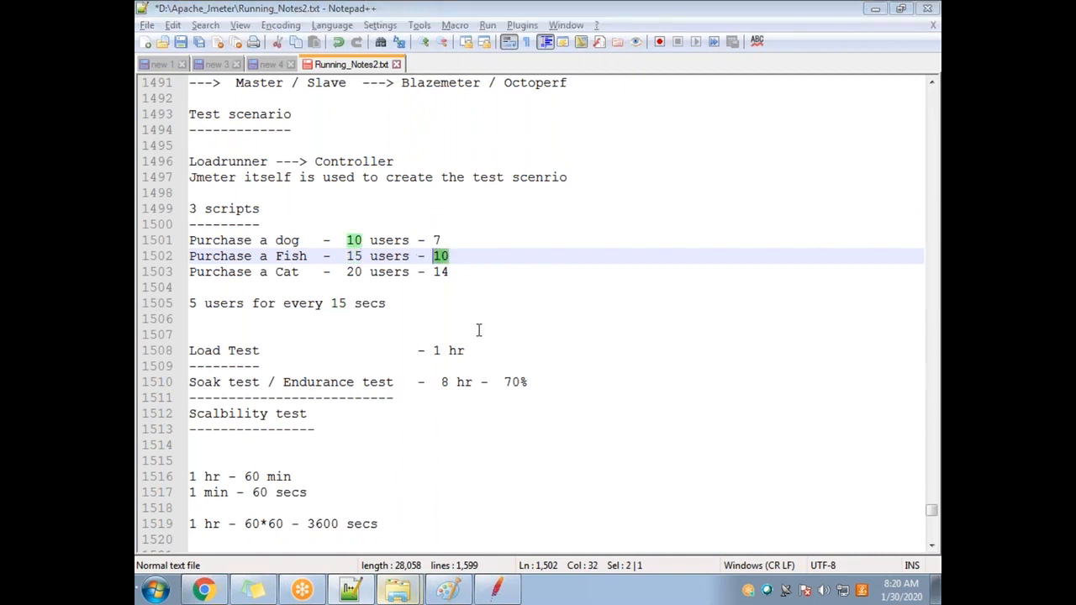
key("alt+Tab")
double_click(391, 233)
type("10")
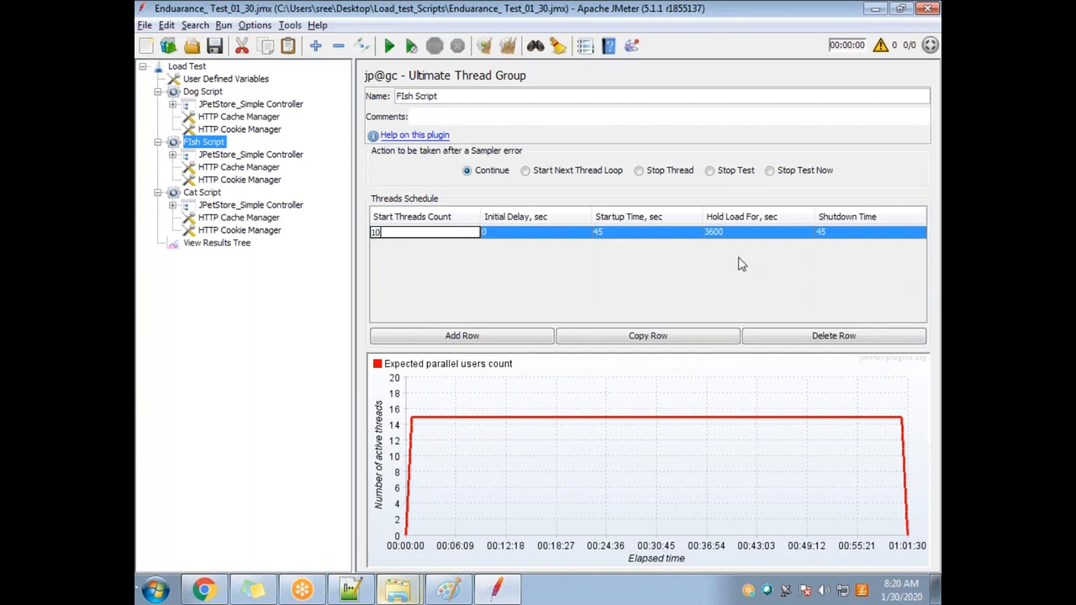
double_click(736, 233)
type("288")
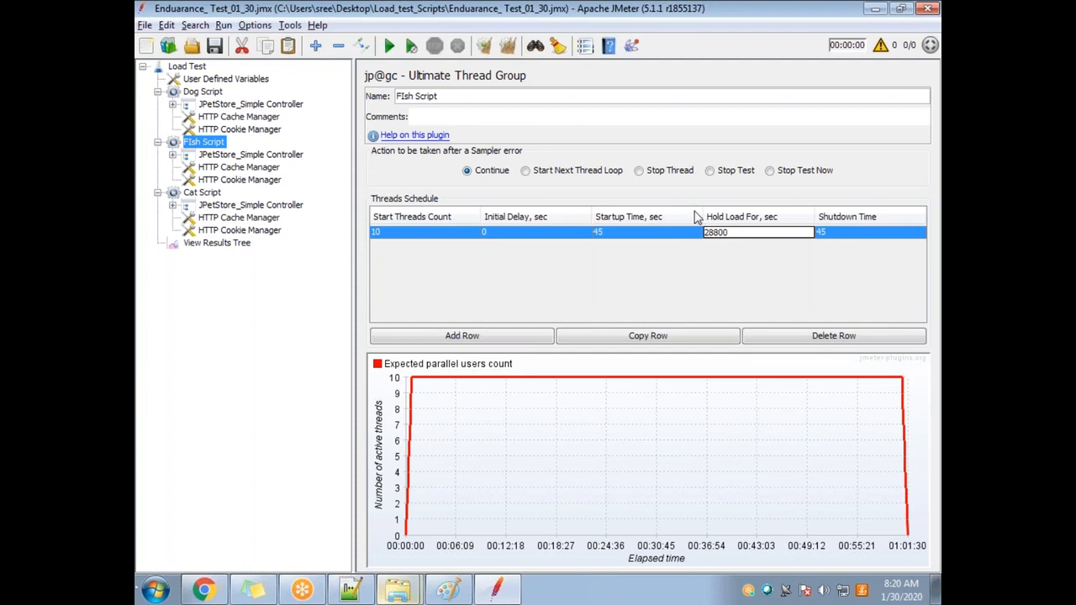
Check the Cat count in the notes and set the Cat Script's Start Threads Count to 14 in JMeter
left_click(206, 193)
key("alt+Tab")
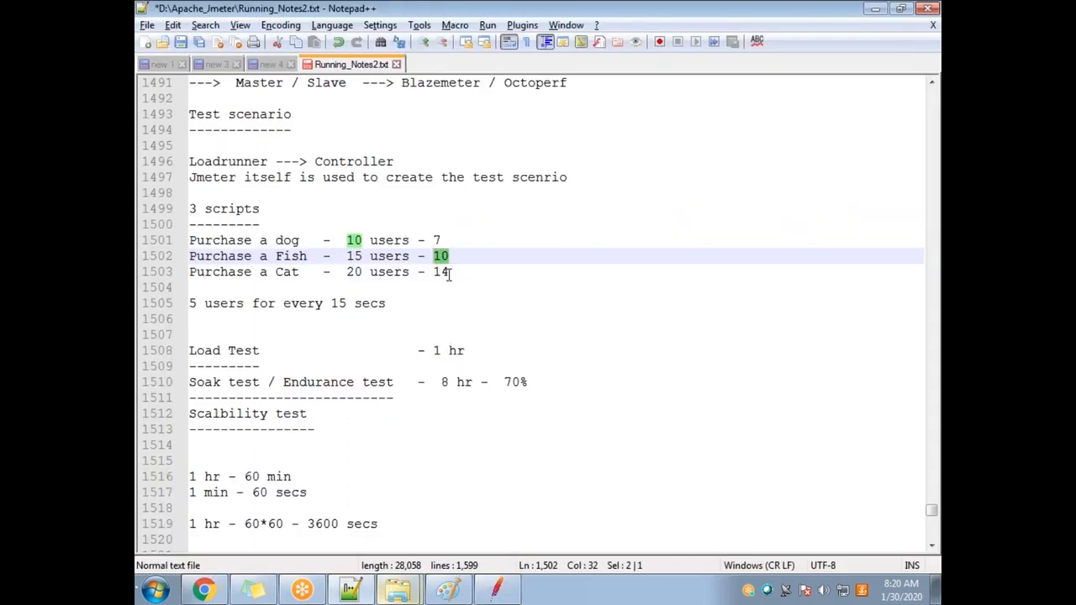
left_click_drag(449, 274, 434, 274)
key("alt+Tab")
double_click(410, 236)
key("BackSpace")
key("BackSpace")
type("14")
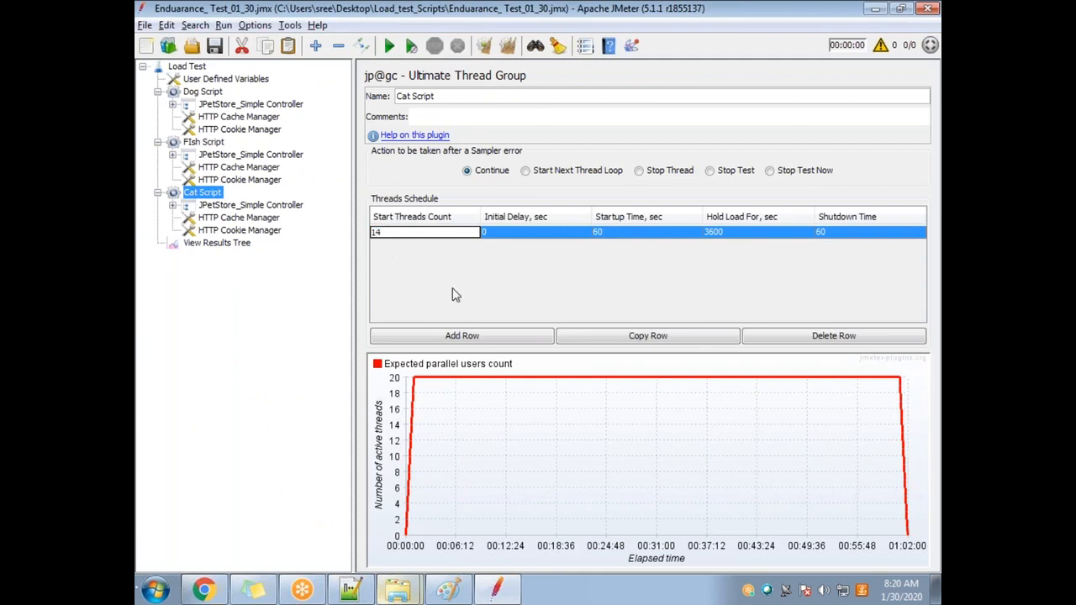
Set the Cat Script's Hold Load For to 28800 seconds
double_click(739, 236)
left_click_drag(728, 235, 691, 237)
type("288")
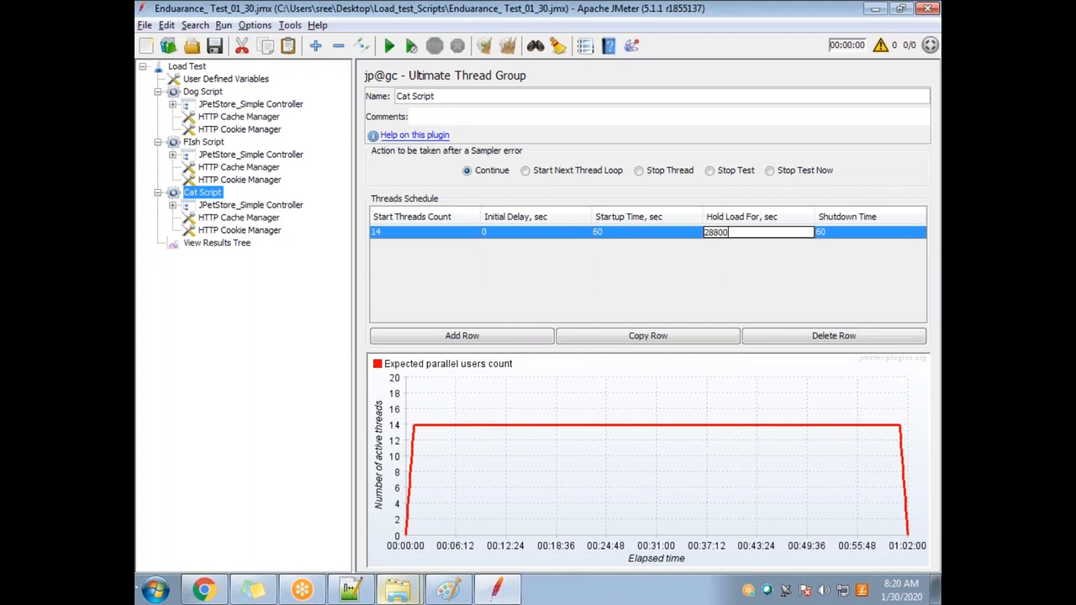
type("00")
key("Return")
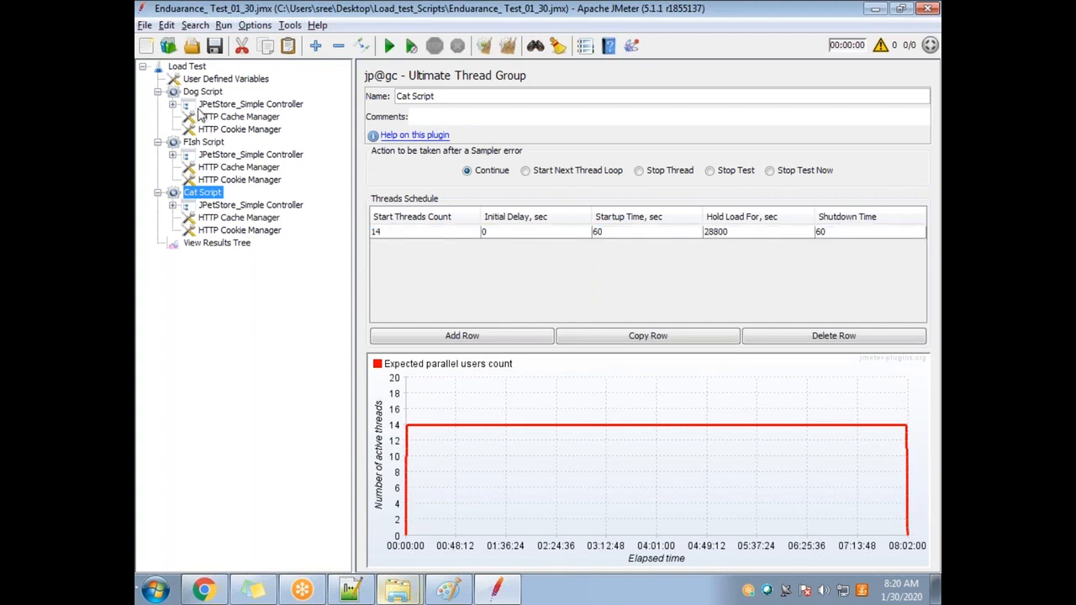
Check the Dog Script's thread schedule and rename the test plan to Endurance Test
left_click(202, 91)
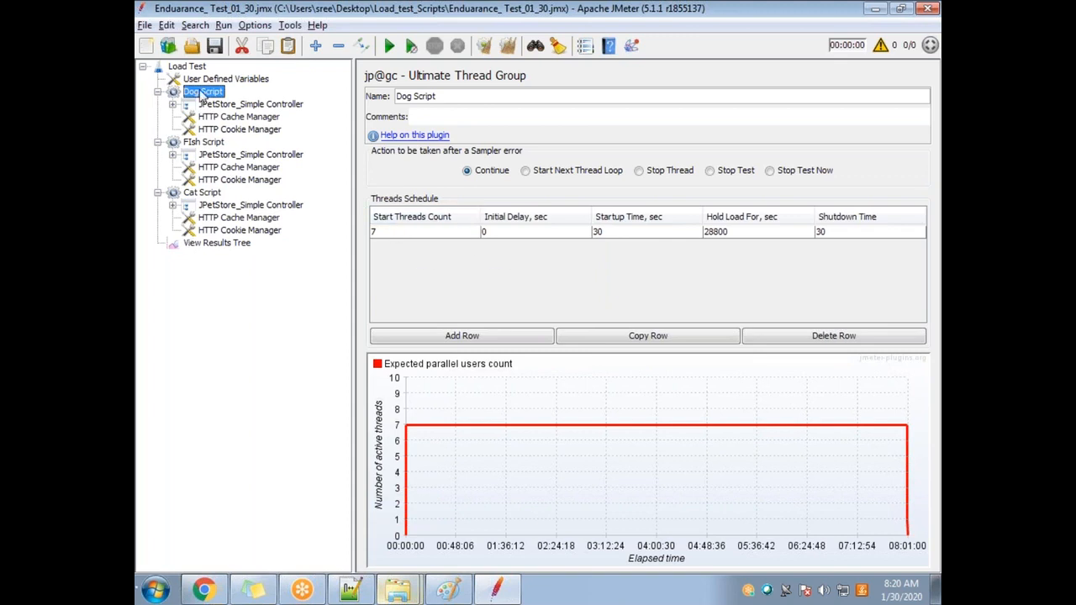
left_click(193, 68)
left_click_drag(407, 99, 397, 97)
key("Delete")
key("Delete")
key("Delete")
key("Delete")
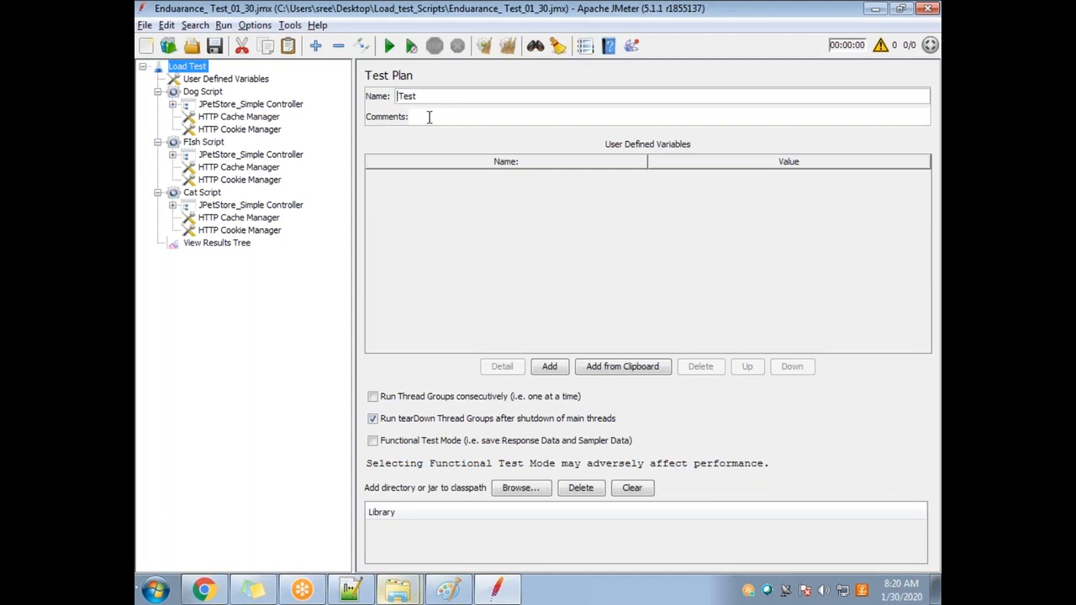
type("Endurance")
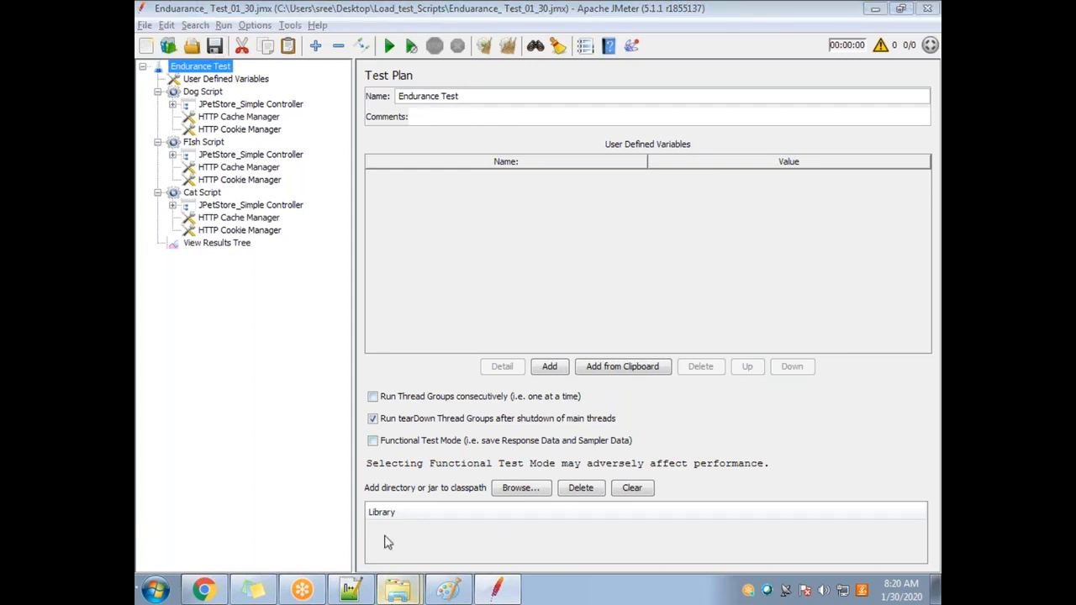
Switch to the Notepad++ notes and add "- Hr" after Scalbility test, comparing it with the load and endurance test durations
key("alt+Tab")
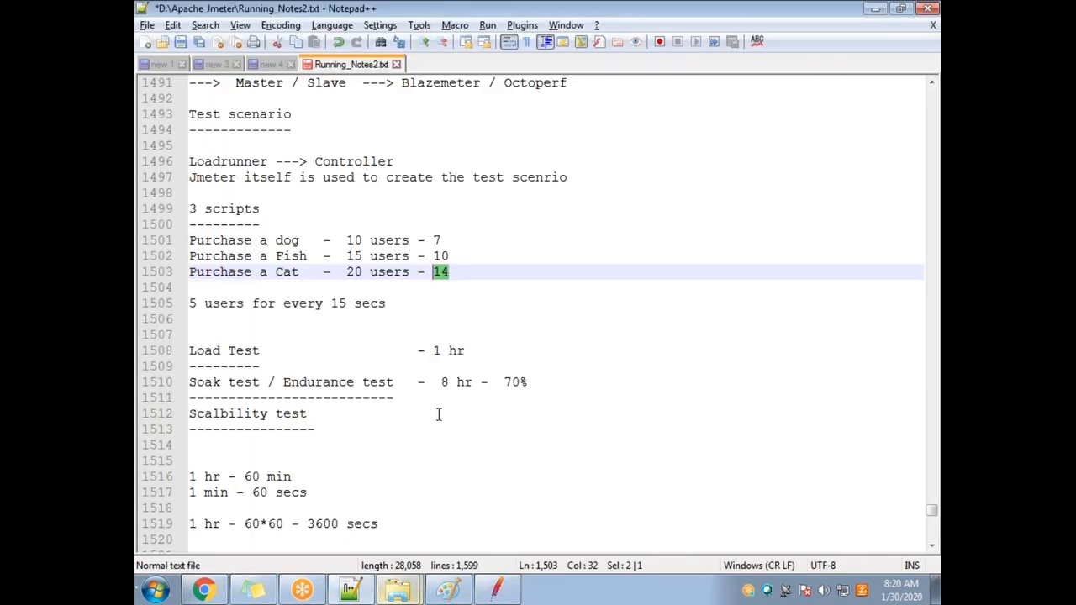
left_click_drag(325, 431, 158, 420)
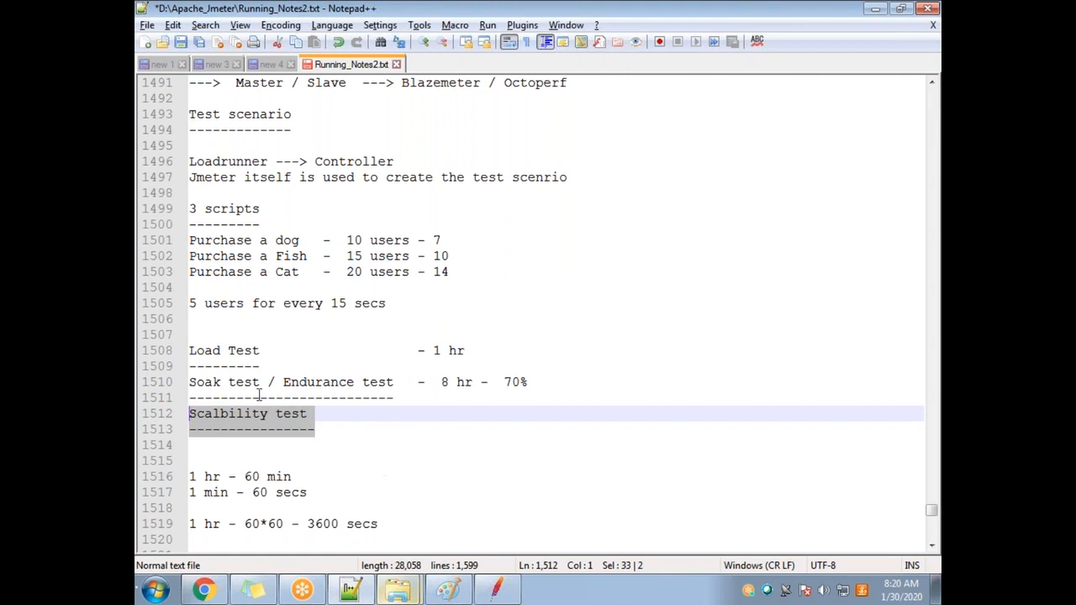
left_click(328, 410)
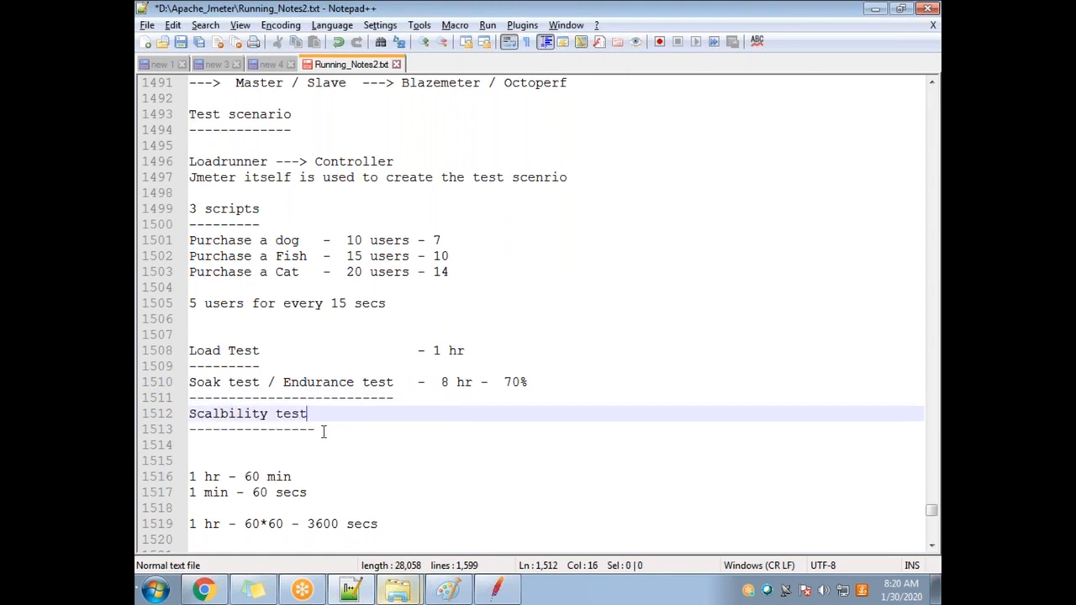
type("- Hr")
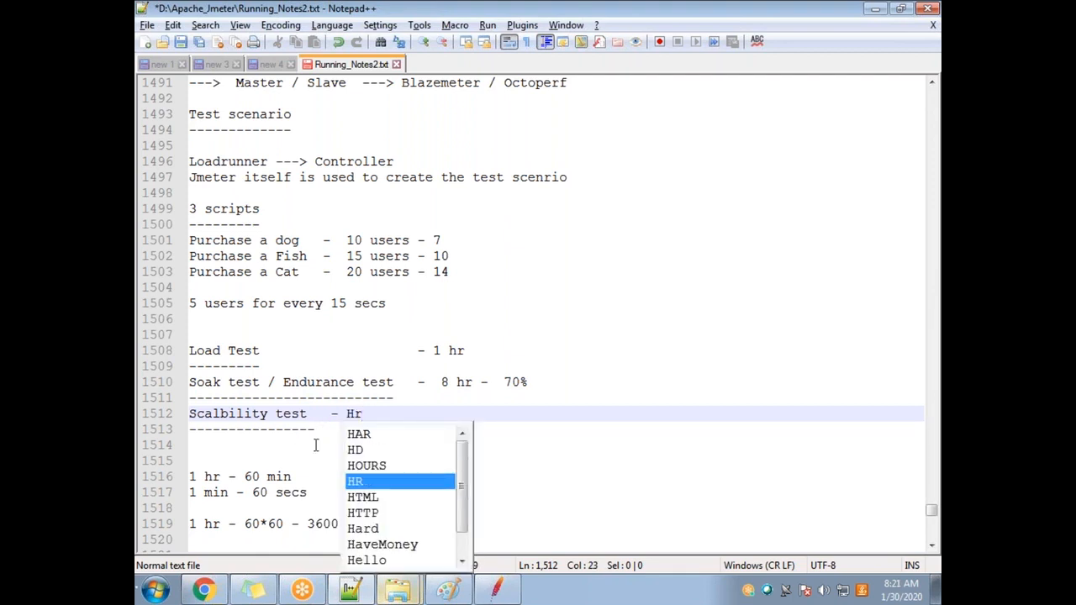
left_click_drag(468, 350, 433, 351)
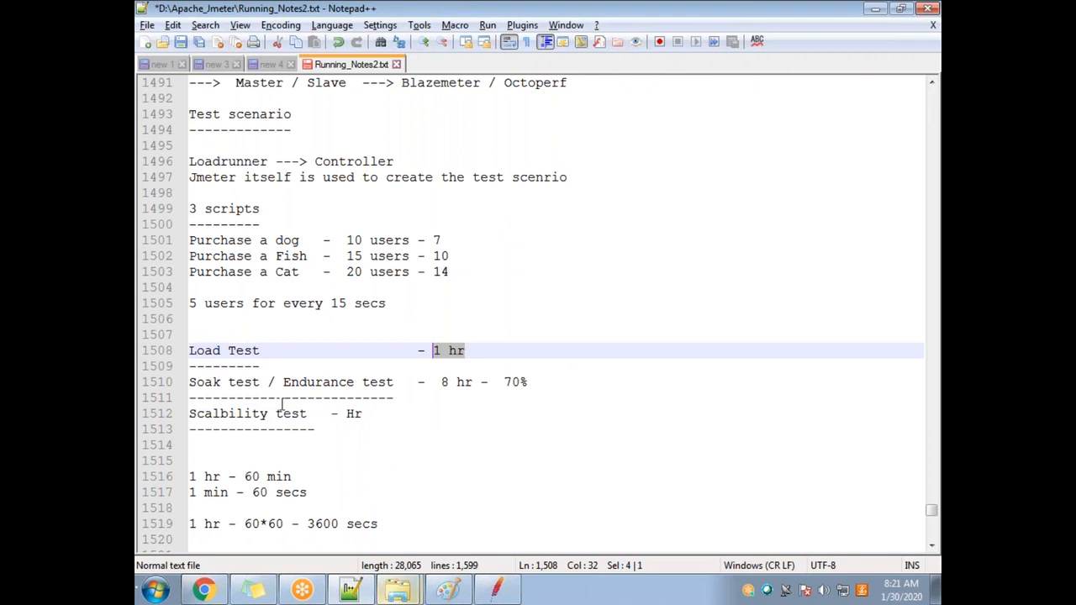
left_click_drag(474, 382, 434, 384)
left_click_drag(365, 413, 345, 412)
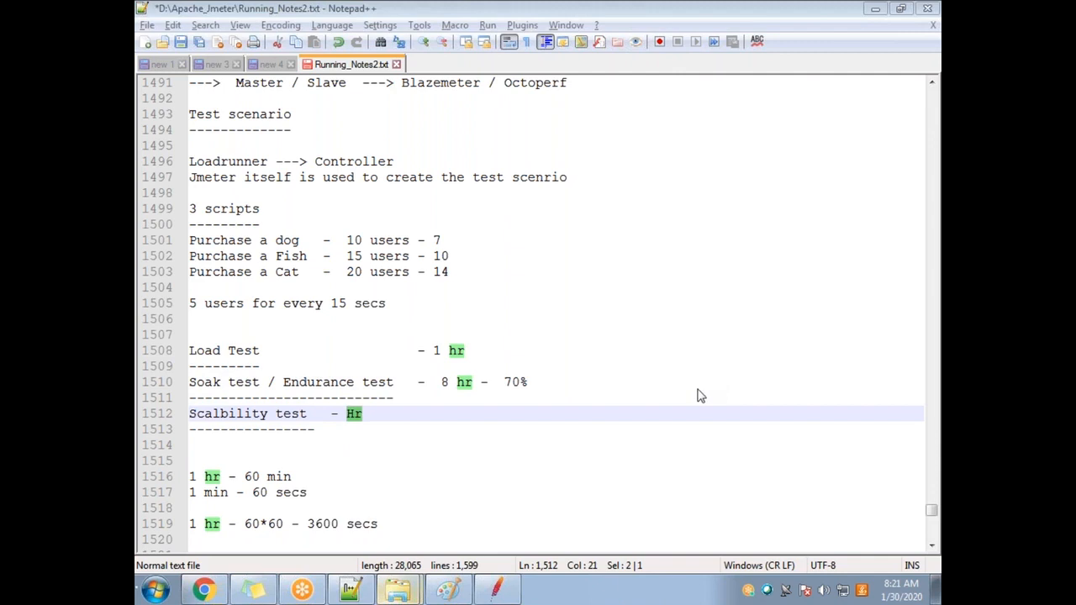
Complete the Scalbility test duration as 1 Hr and align its dash with the durations of the tests above
left_click(392, 417)
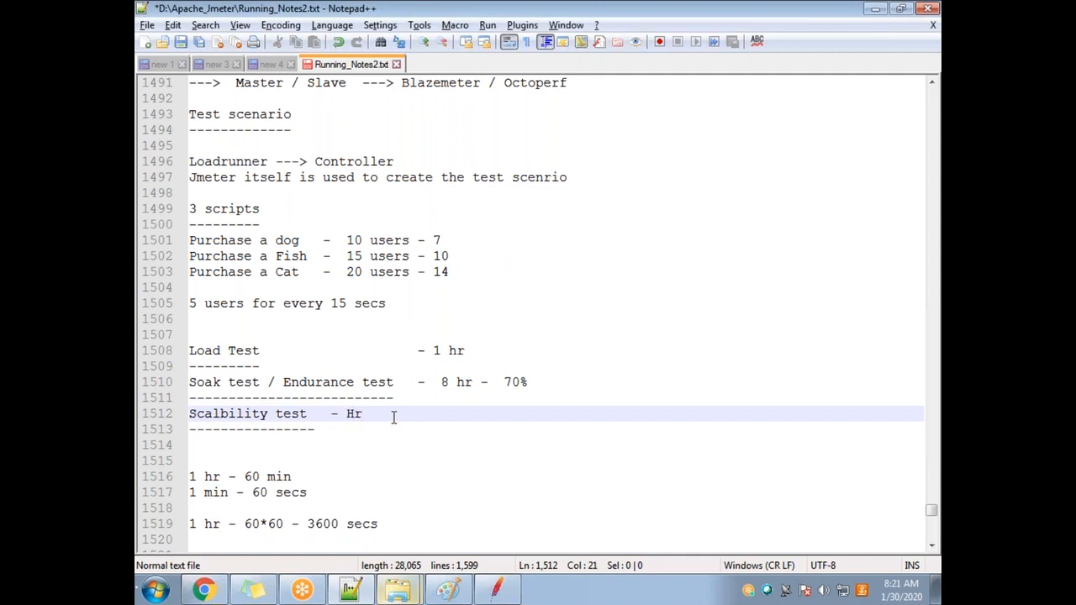
type("1")
key("Left")
key("Left")
key("Left")
type("-")
left_click(339, 413)
key("BackSpace")
Append the user load levels "- 100% >100% <100%" to the Scalbility test line
left_click(495, 412)
type("- 100% >100%")
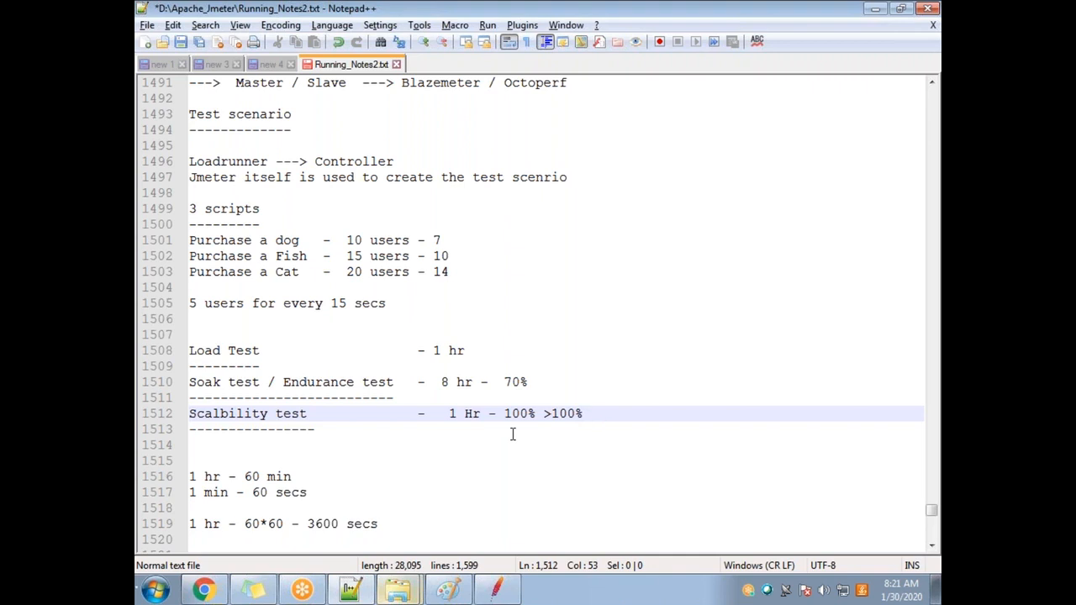
type("  <100%")
left_click(509, 414)
left_click_drag(508, 414, 535, 414)
left_click_drag(473, 348, 424, 350)
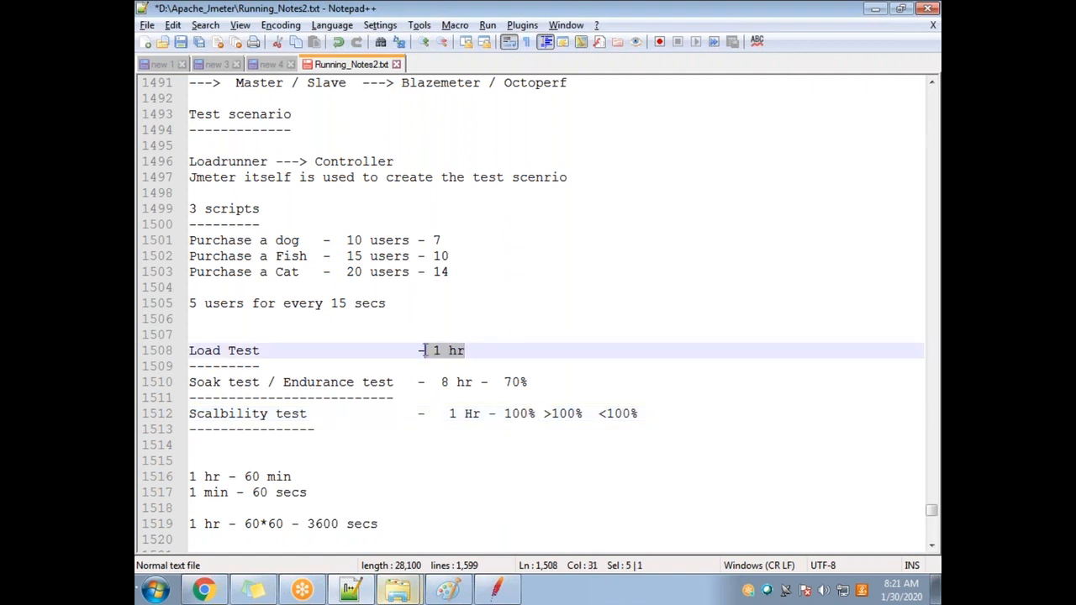
left_click_drag(543, 414, 599, 416)
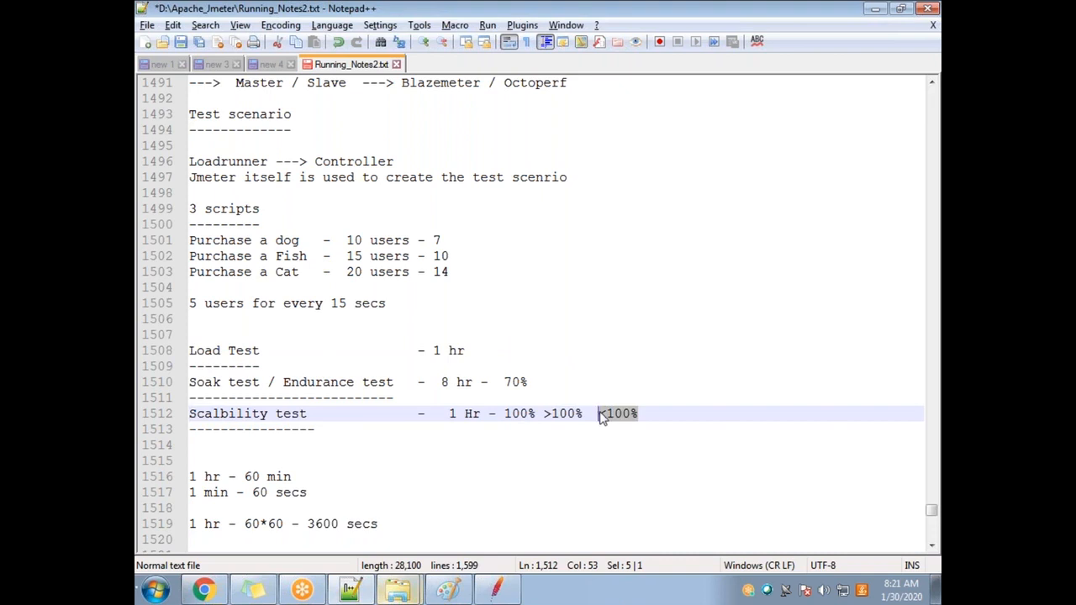
left_click_drag(544, 414, 580, 410)
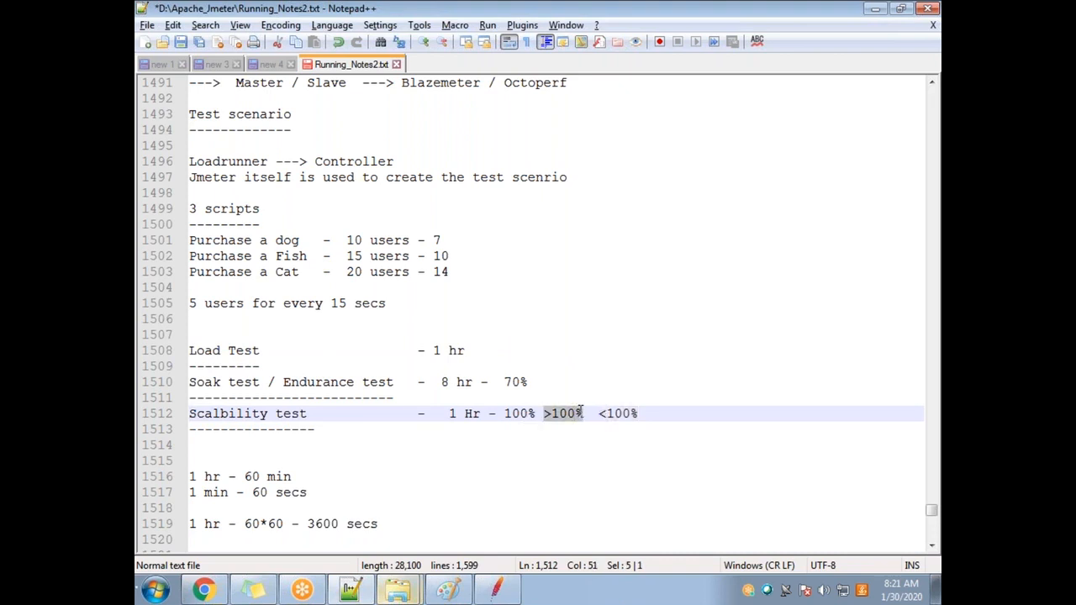
Add the note "- 1 years from now -" after the dashed underline below the Scalbility test line
left_click(644, 413)
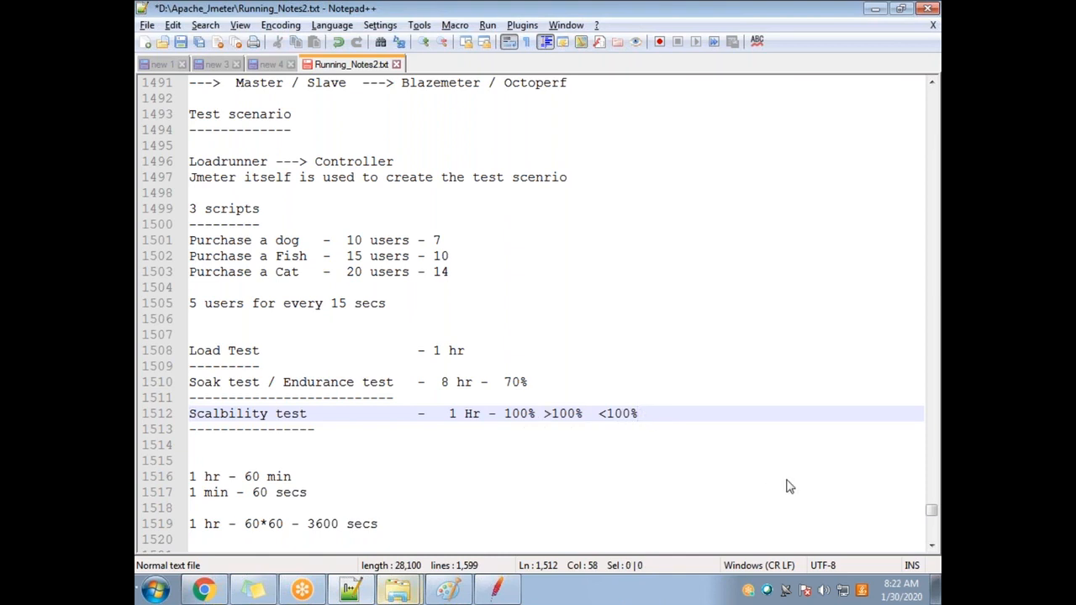
key("Return")
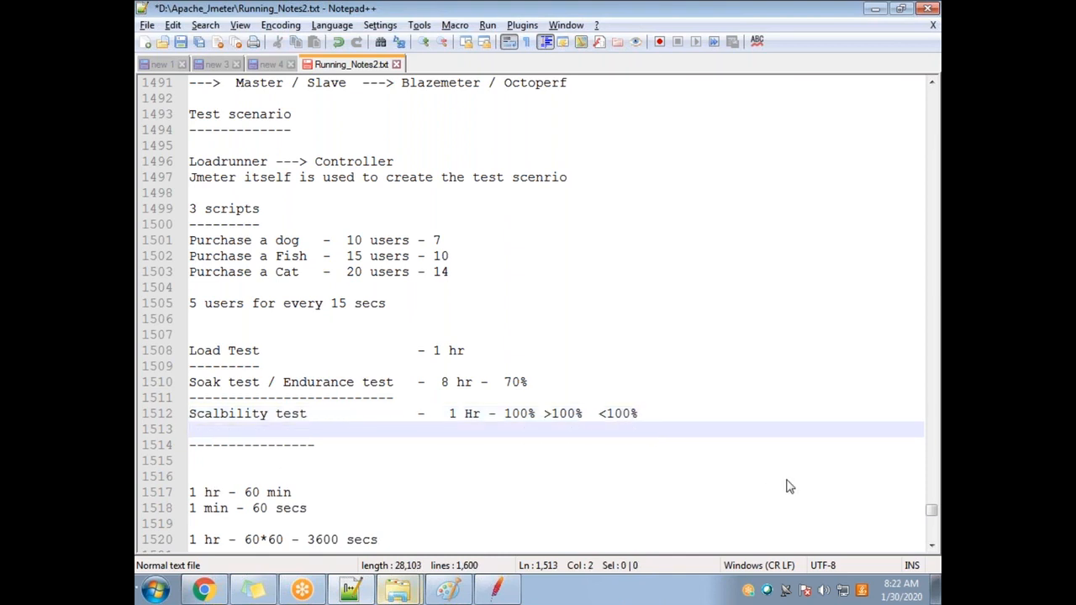
key("Delete")
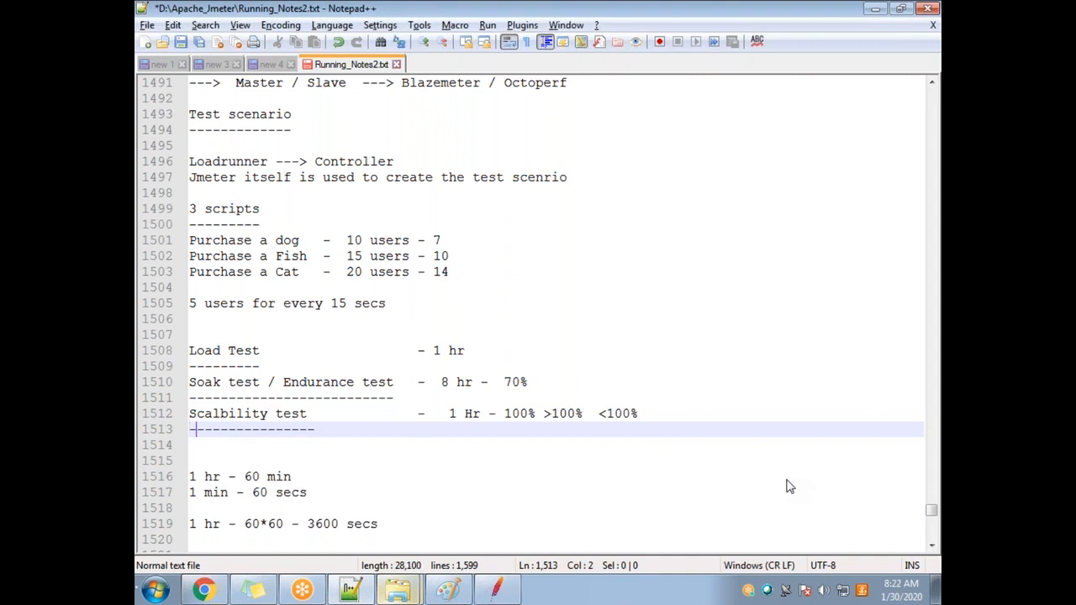
key("End")
type("-   1 years f")
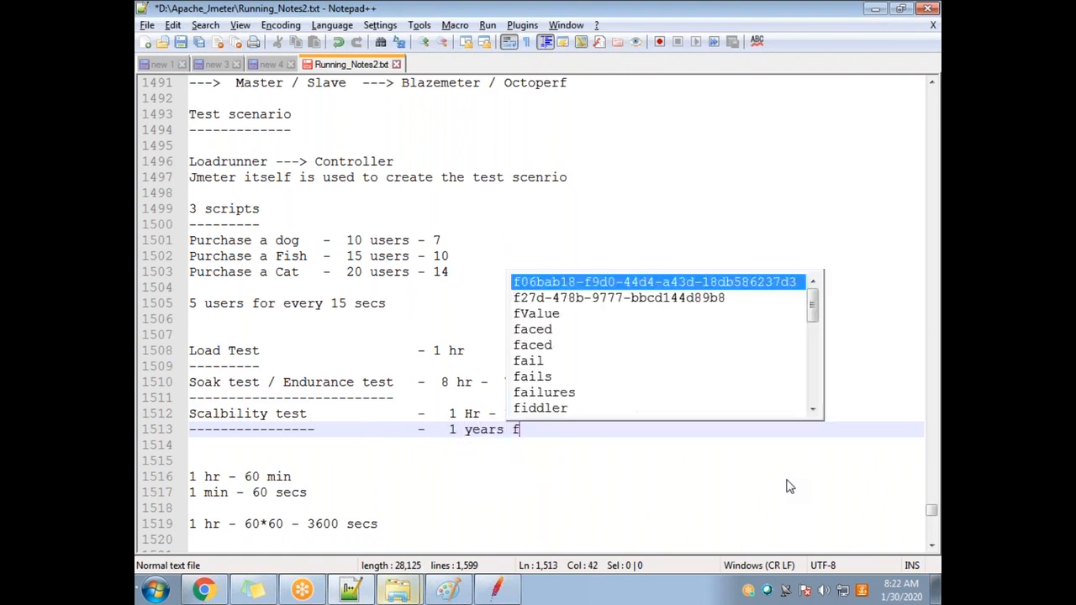
type("rom now - ")
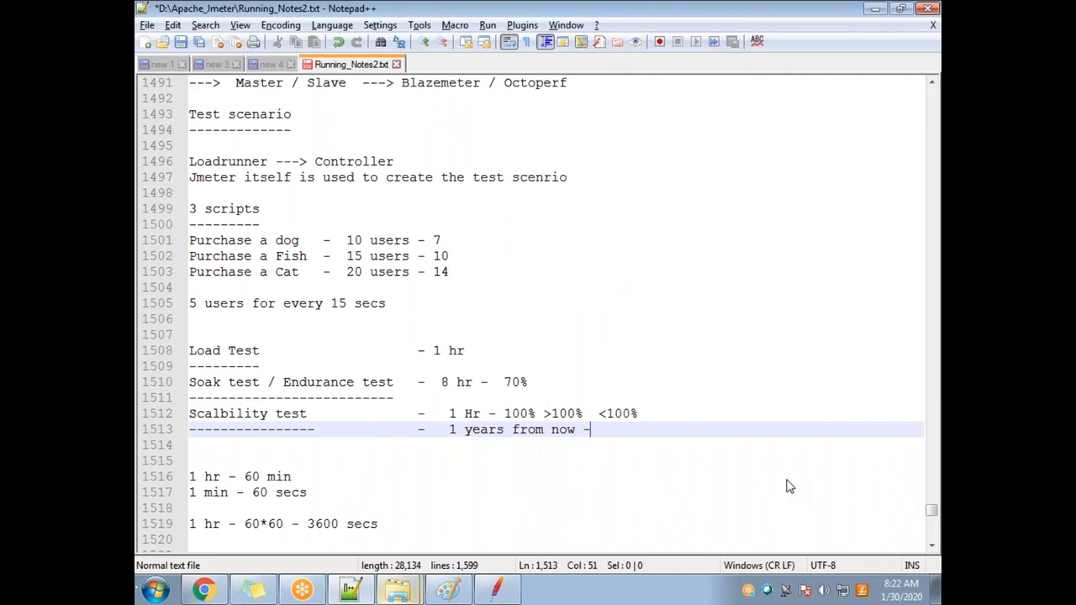
Continue the one-year scalability note with "load is increase"
type("load is increase by")
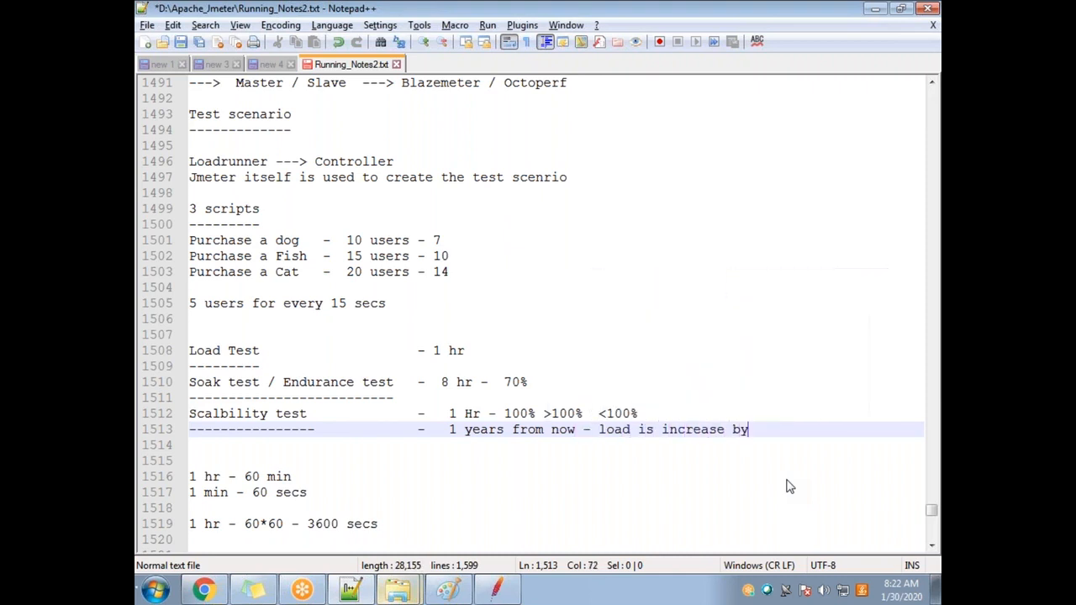
key("BackSpace")
key("BackSpace")
key("BackSpace")
key("BackSpace")
key("super+e")
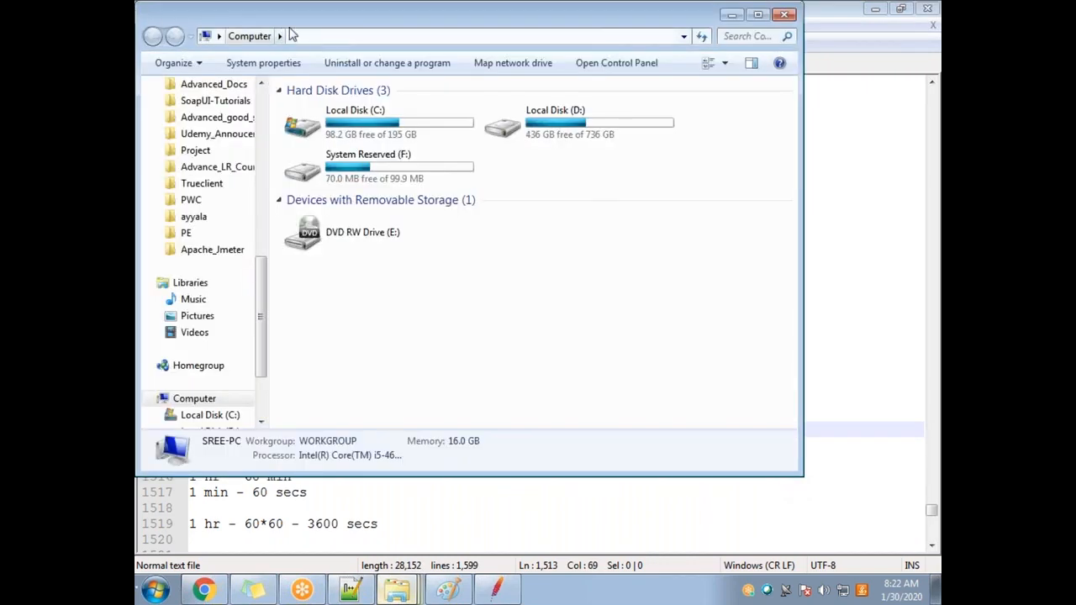
left_click_drag(291, 16, 137, 160)
left_click_drag(298, 16, 137, 169)
left_click_drag(331, 12, 221, 445)
left_click(664, 27)
left_click(673, 447)
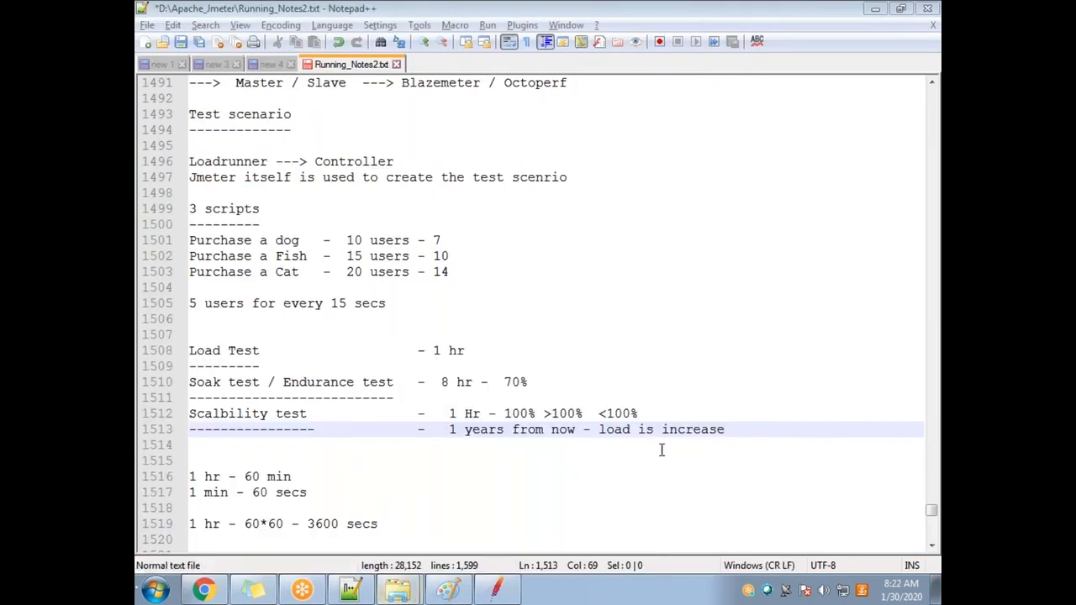
Complete the one-year note so it ends with "increased by 100% (Doubled)"
left_click_drag(736, 430, 638, 430)
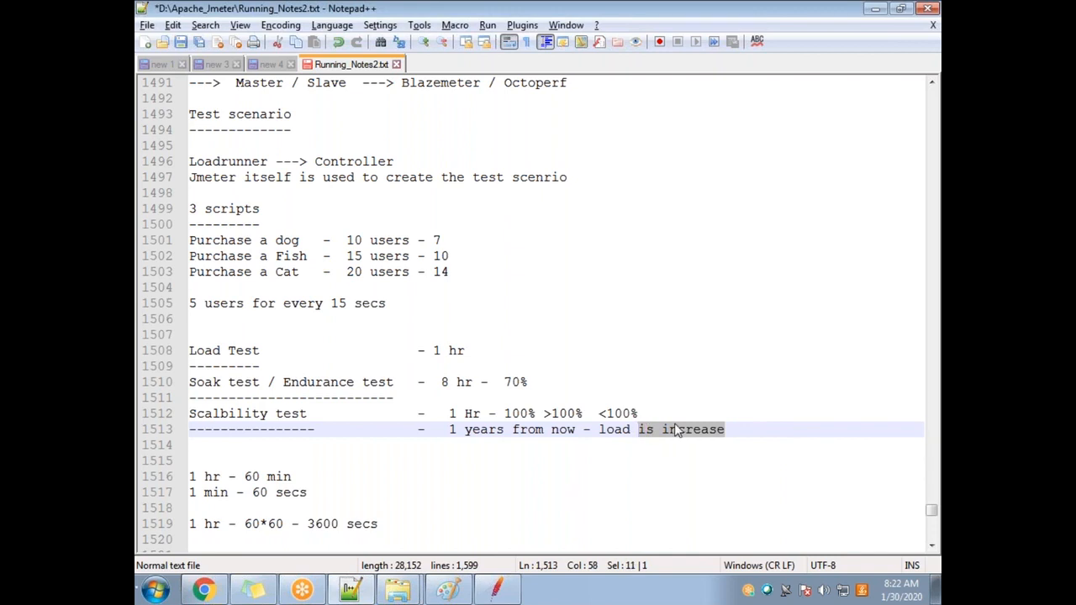
key("End")
type("d by 1")
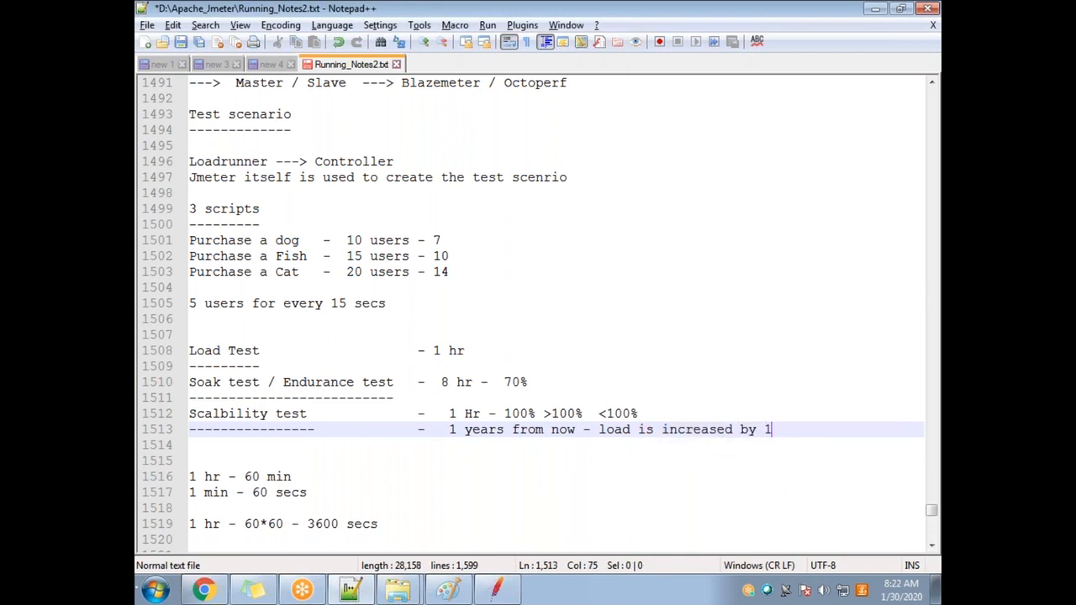
type("00% (Doubled")
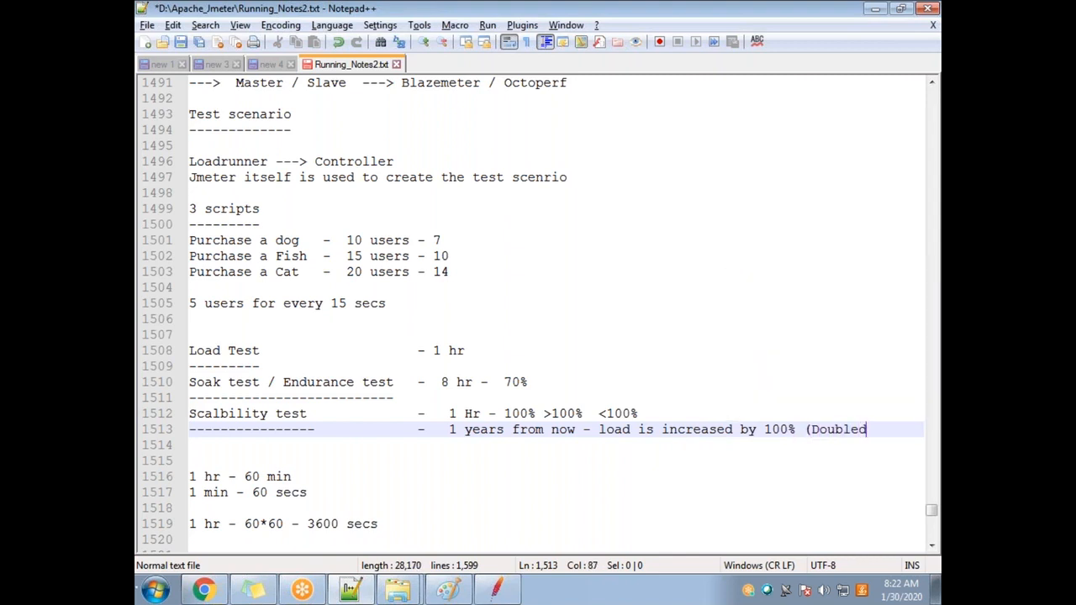
type(")")
Append "- 20" to the Purchase a dog line as its doubled user count
left_click(362, 240)
left_click(468, 239)
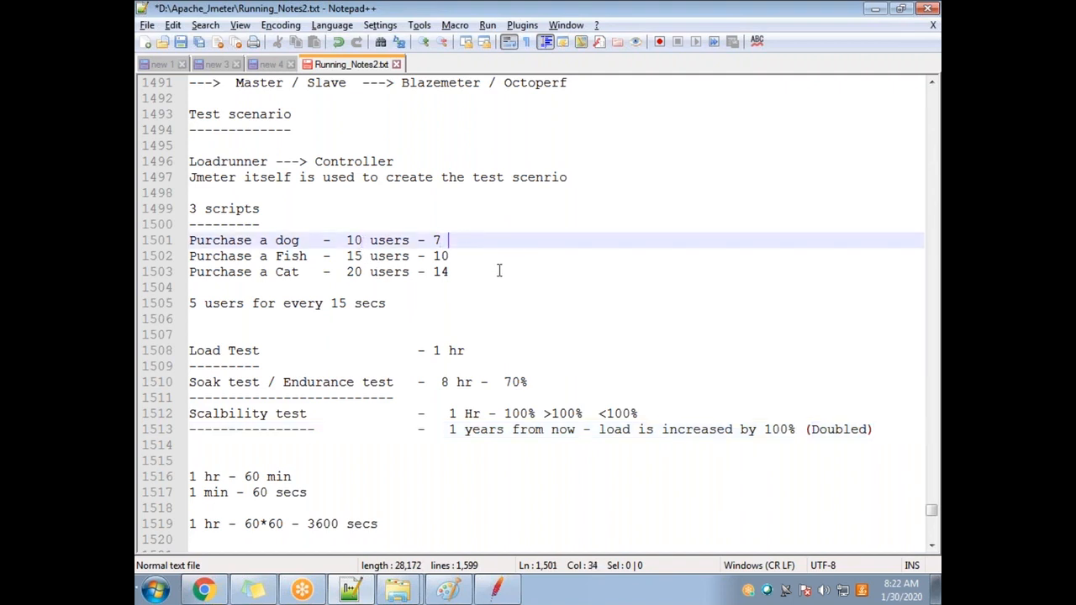
type("- 20")
Label the one-year load note "NFR" before its dash, keeping the dash aligned with the line above
left_click(453, 430)
left_click(385, 430)
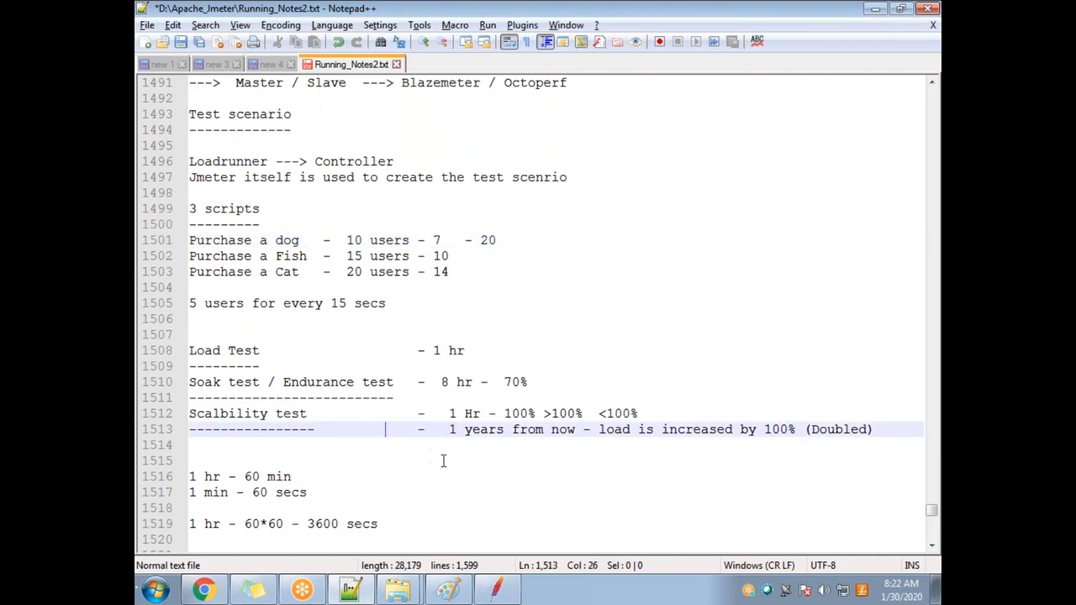
type("NFR")
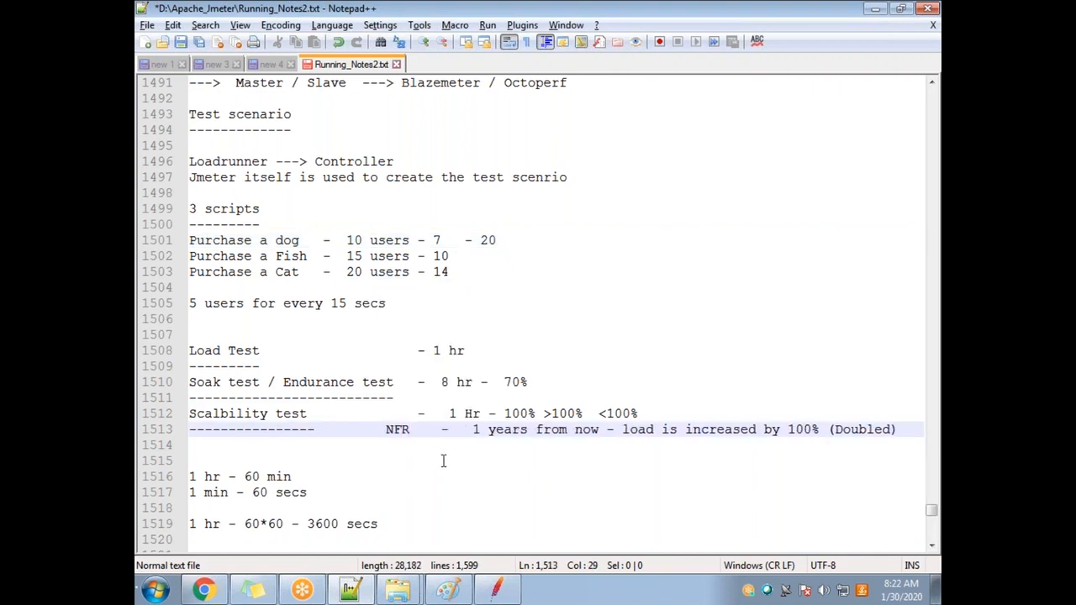
key("Delete")
key("Delete")
key("Delete")
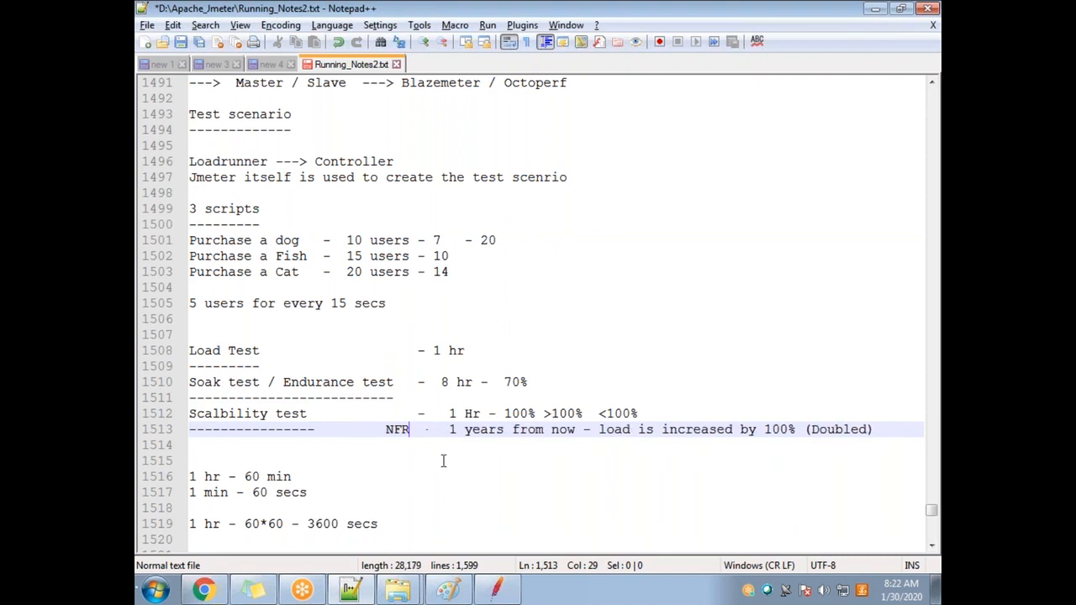
Append "- 30" to the Purchase a Fish line and "- 20" to the Purchase a Cat line
left_click_drag(455, 435, 810, 430)
left_click(467, 254)
type("- 30")
key("Down")
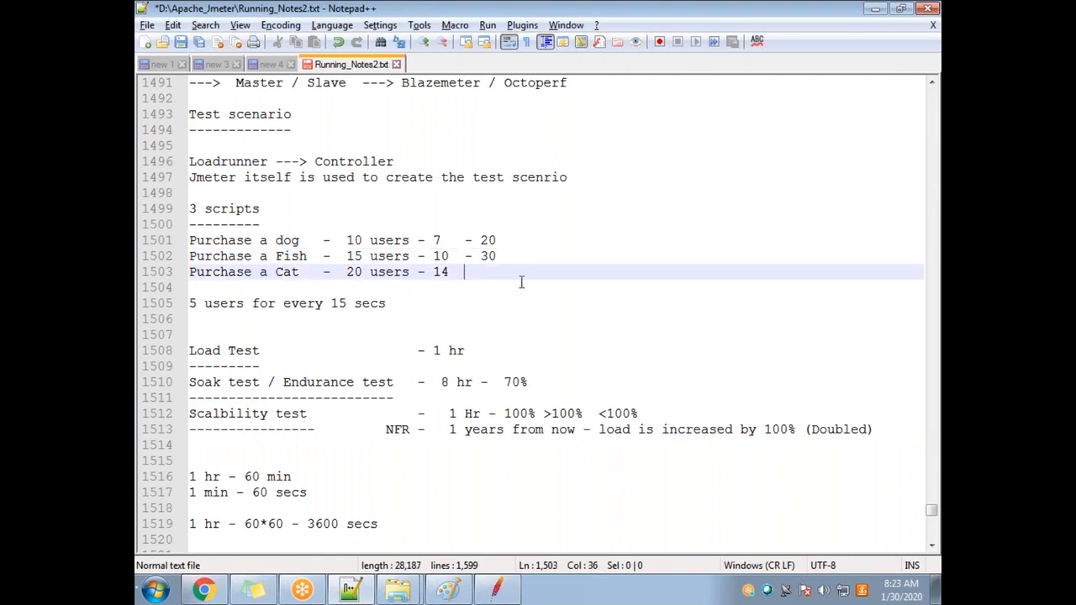
type("- 20")
In JMeter, save the endurance test plan under the new name Scalability_Test.jmx in the Load_test_Scripts folder
left_click(496, 590)
left_click(144, 27)
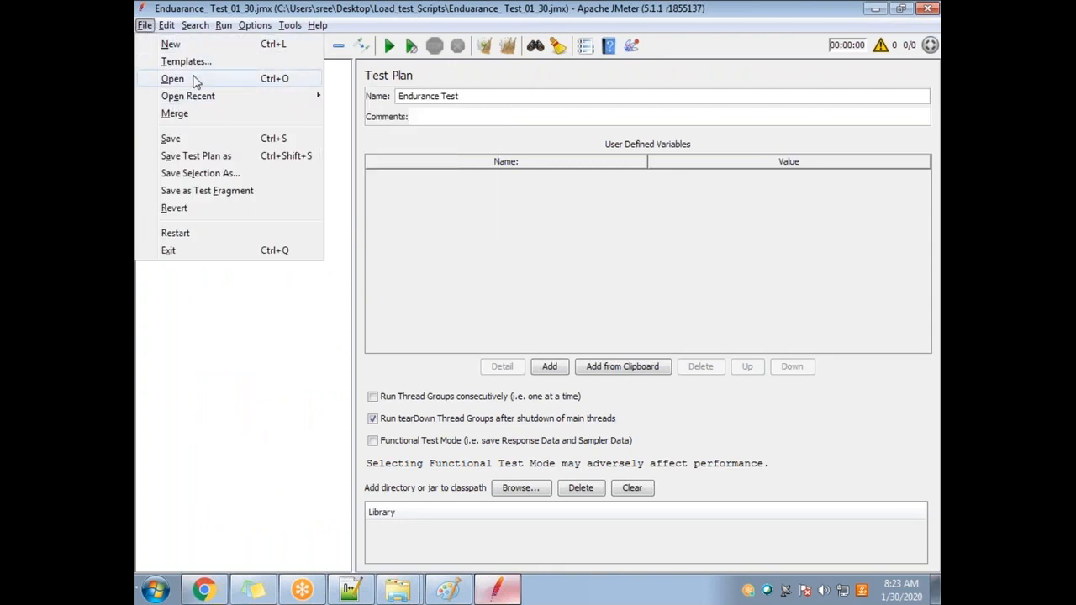
left_click(207, 159)
left_click(499, 414)
left_click_drag(500, 413, 453, 414)
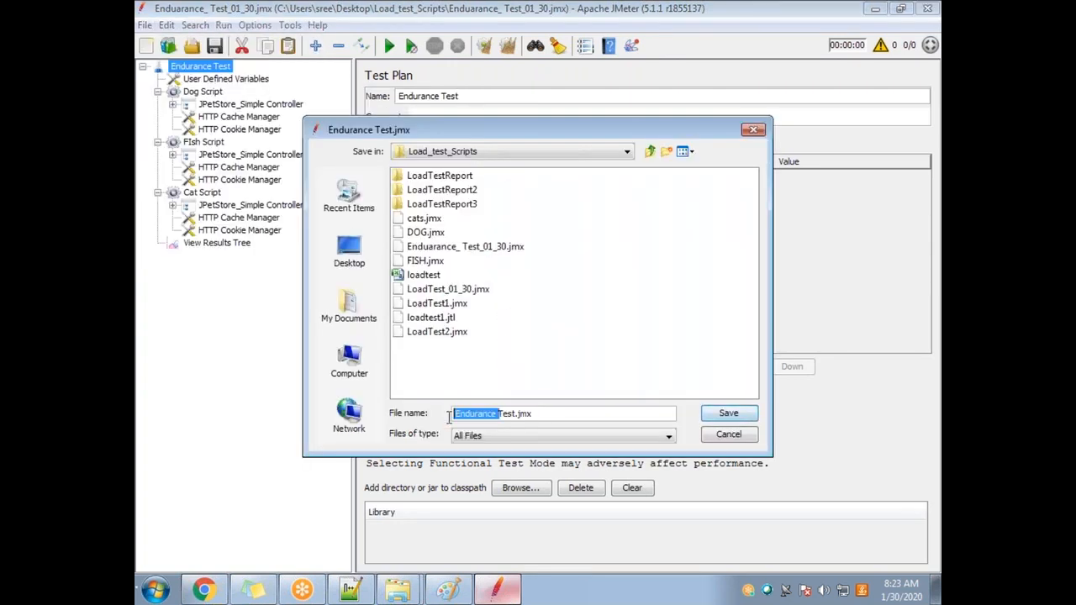
type("Scalabiluty")
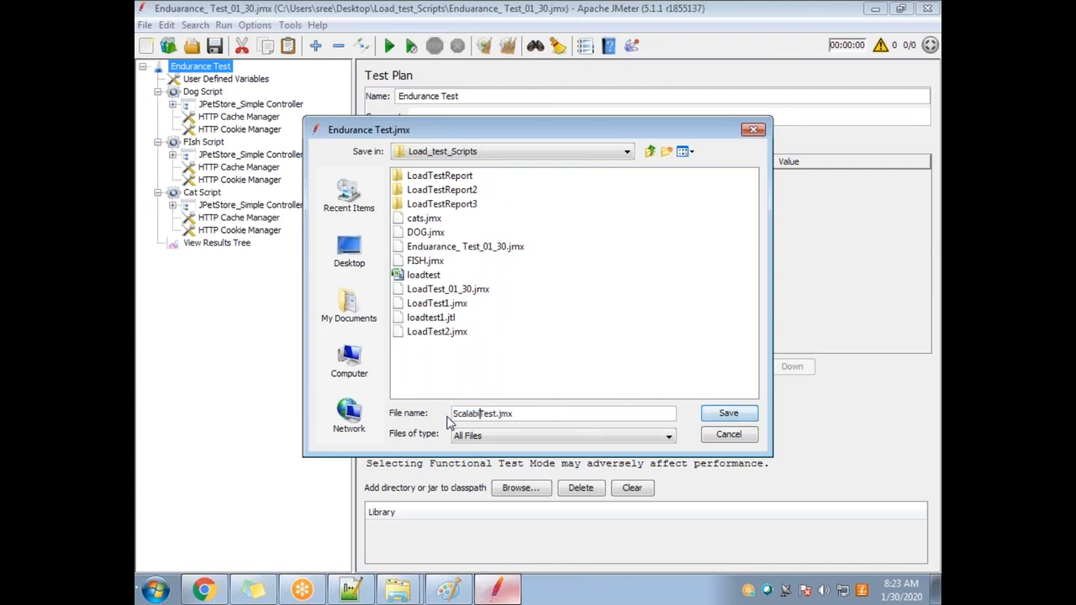
type("_")
key("Left")
key("Left")
key("Left")
key("BackSpace")
type("i")
key("Return")
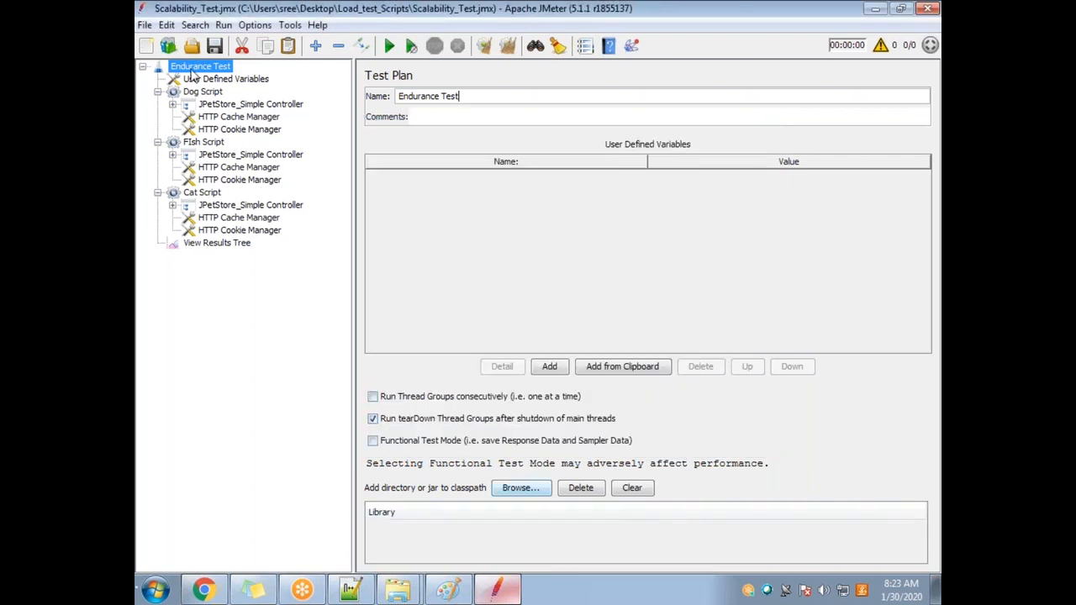
Rename the test plan element to Scalability Test
double_click(407, 96)
type("Scalability")
Set the Dog Script thread group to 20 start threads, checked against the notes, and a 3600-second load hold
left_click(203, 91)
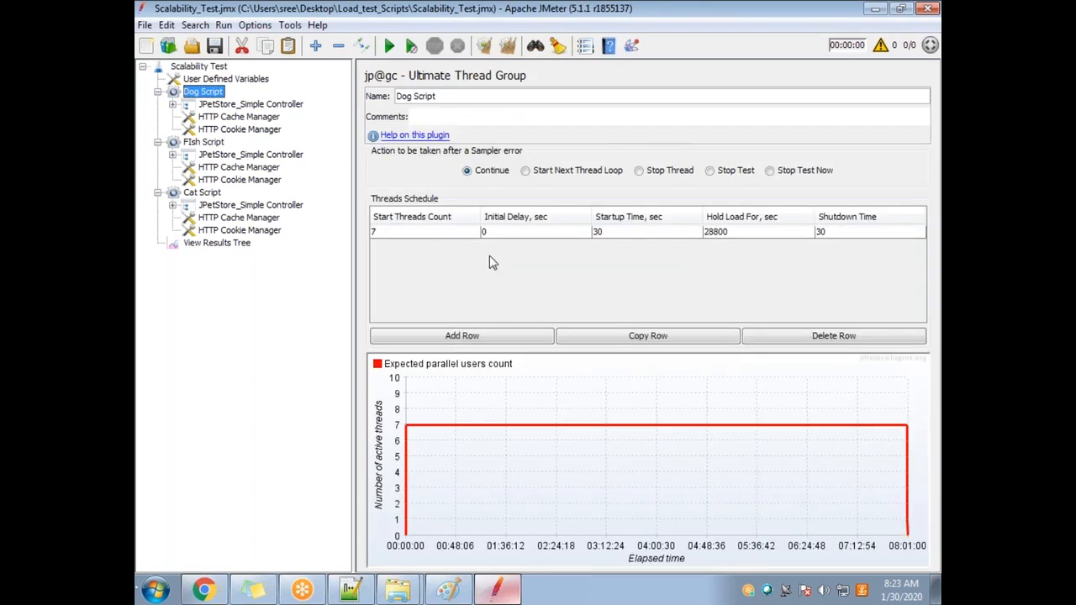
left_click(426, 232)
key("alt+Tab")
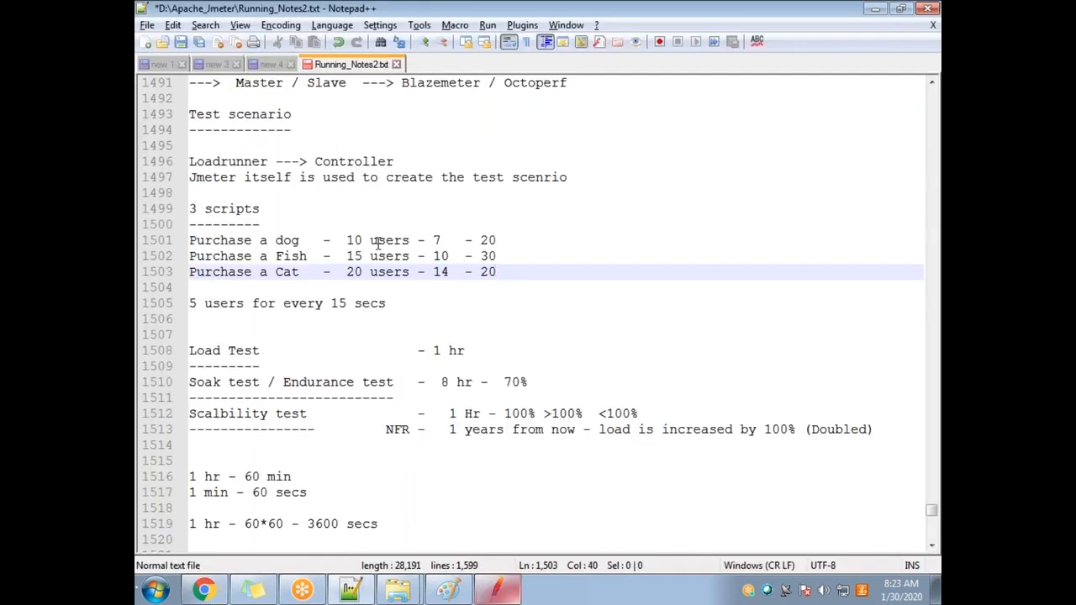
left_click(350, 239)
left_click_drag(350, 240, 370, 241)
left_click_drag(506, 242, 489, 242)
key("alt+Tab")
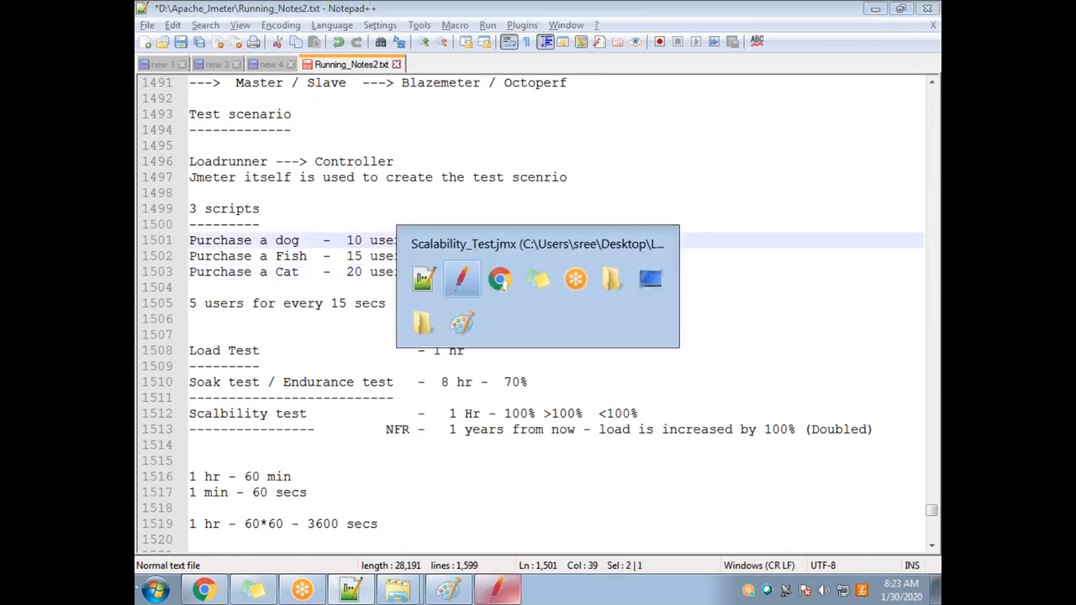
double_click(394, 234)
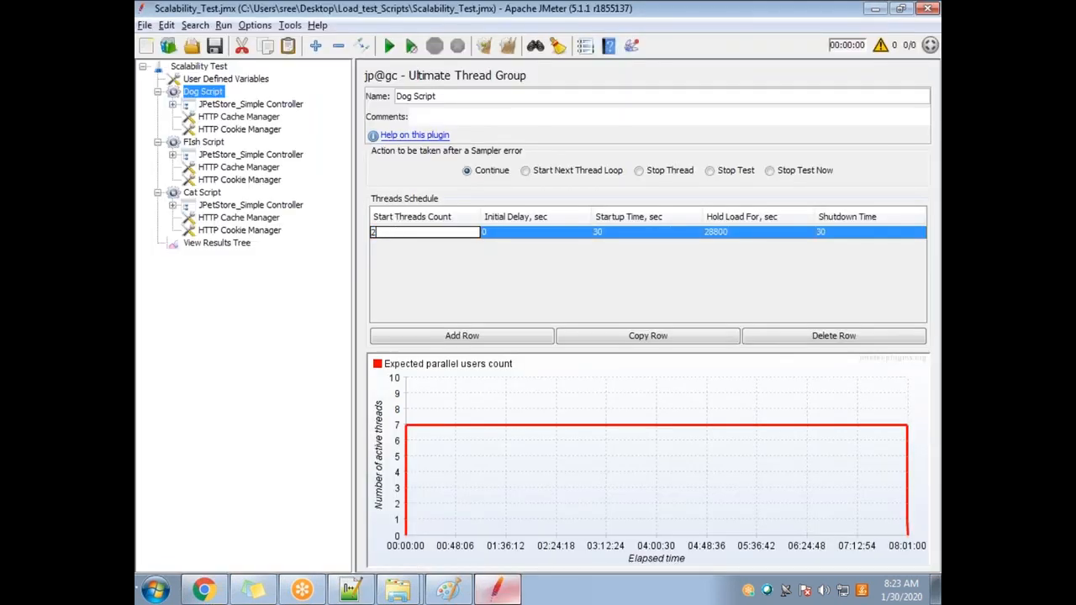
double_click(734, 236)
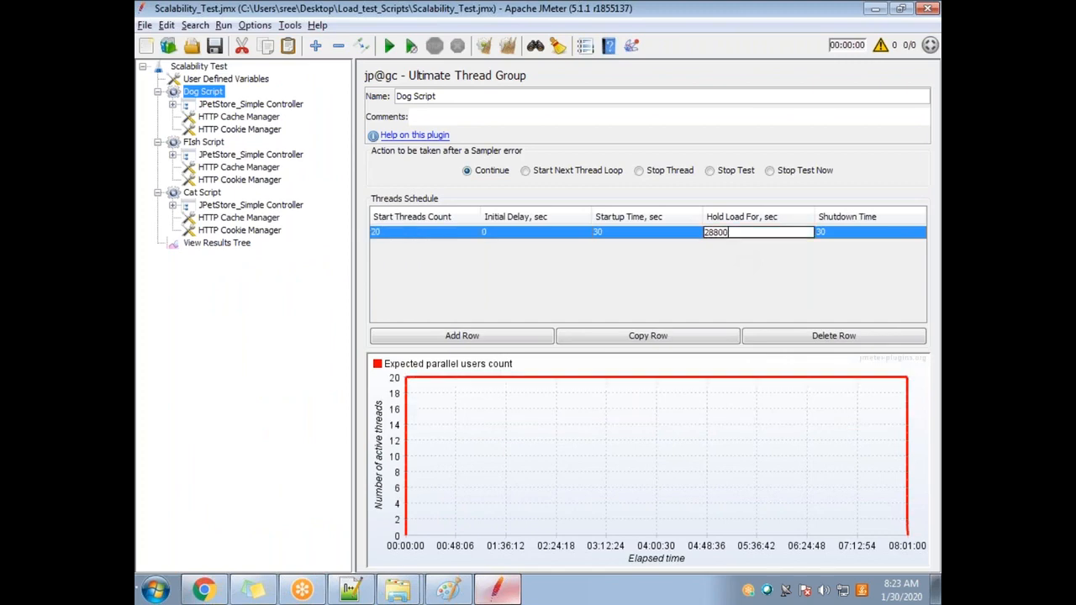
type("3600")
Set the Fish Script thread group to 30 start threads and a 3600-second load hold
left_click(204, 142)
key("alt+Tab")
key("alt+Tab")
double_click(376, 234)
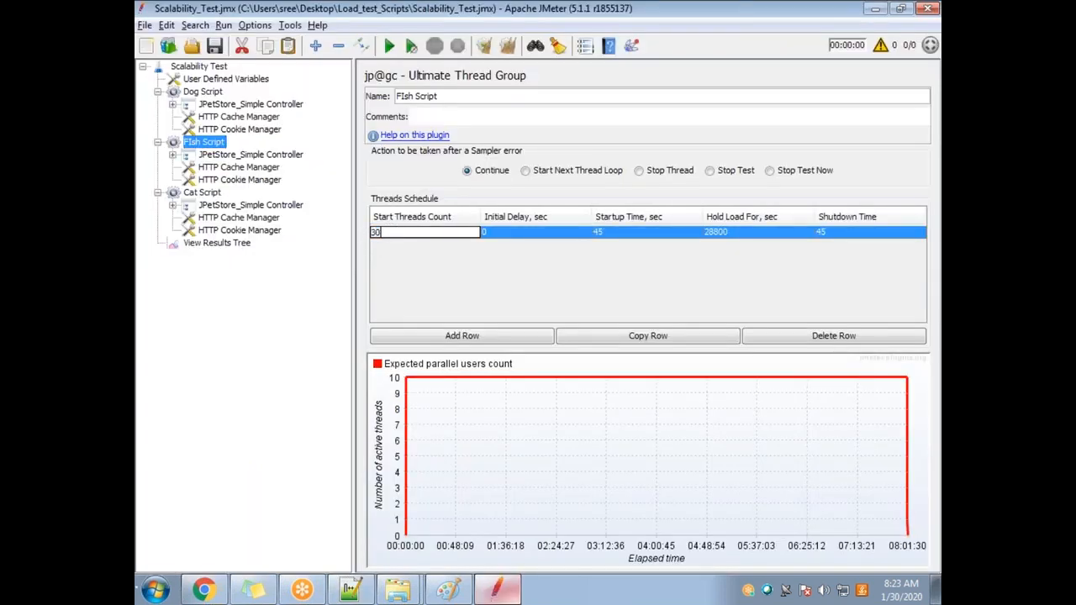
double_click(729, 235)
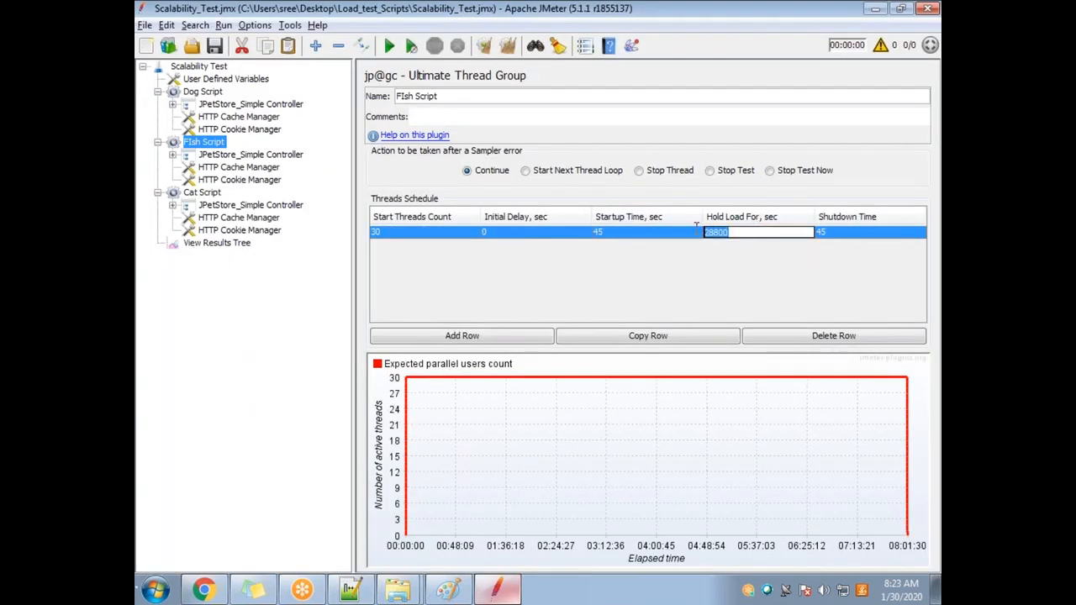
type("3600")
Open the Cat Script thread group, and in the Notepad++ notes correct the Purchase a Cat line's last value to 40
left_click(203, 193)
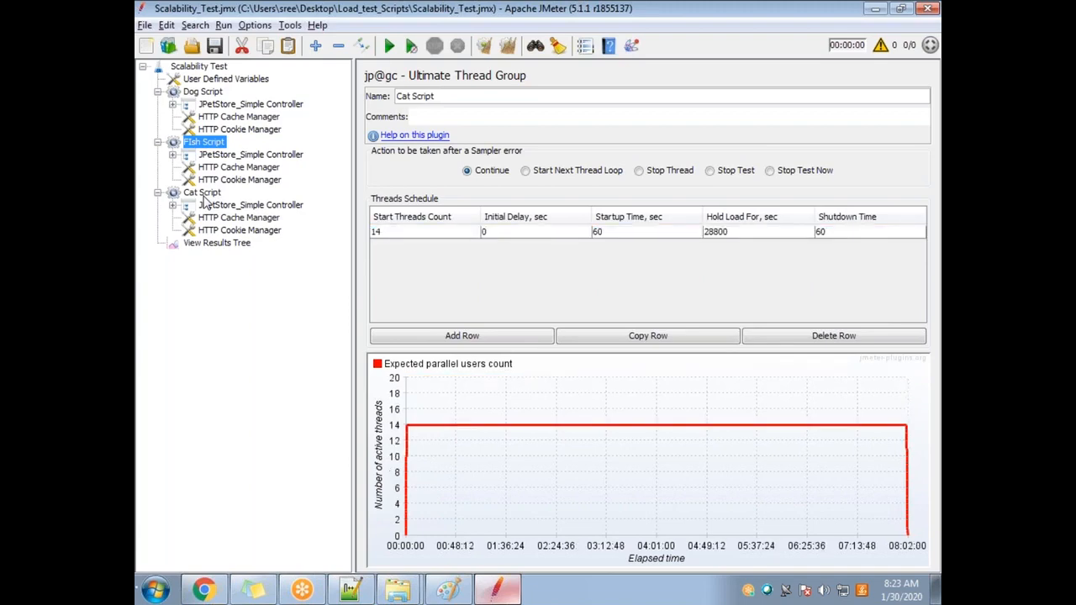
key("alt+Tab")
key("alt+Tab")
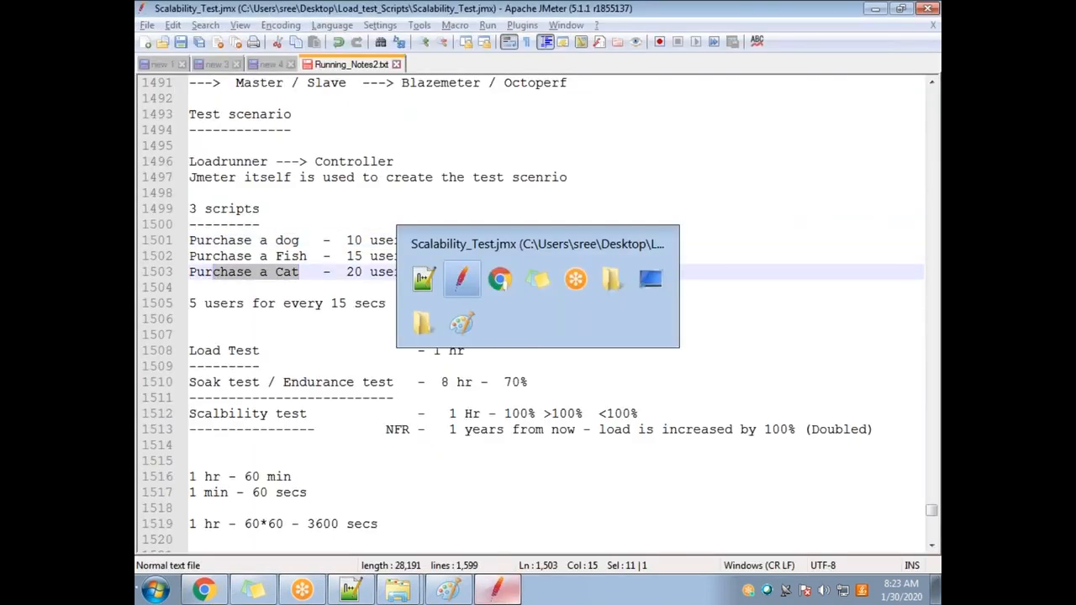
key("alt+Tab")
left_click(487, 272)
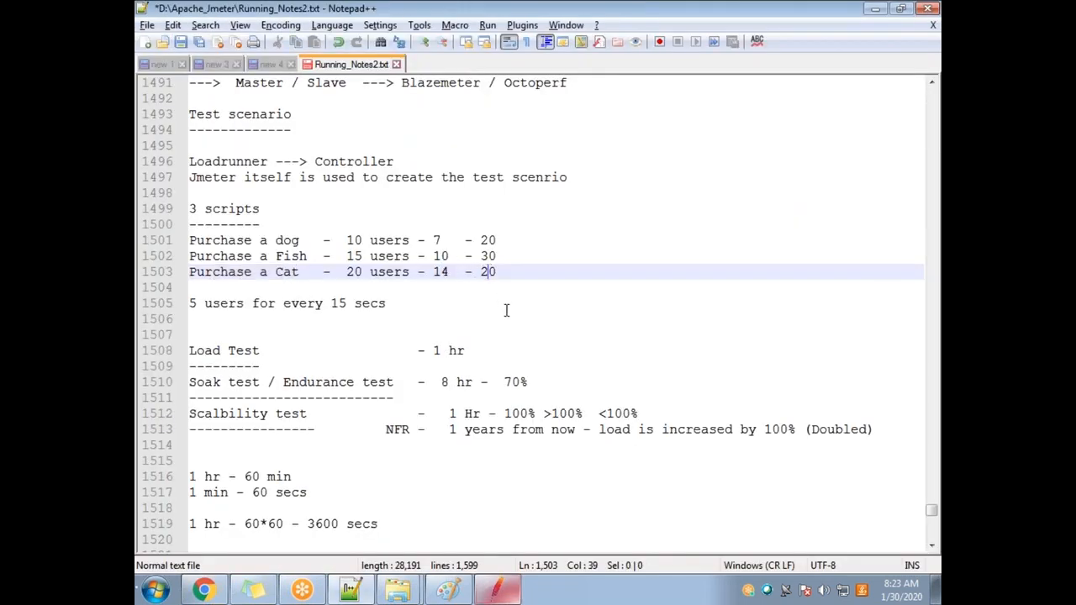
type("4")
Back in JMeter, set the Cat Script thread group to 40 start threads and a 3600-second load hold
key("alt+Tab")
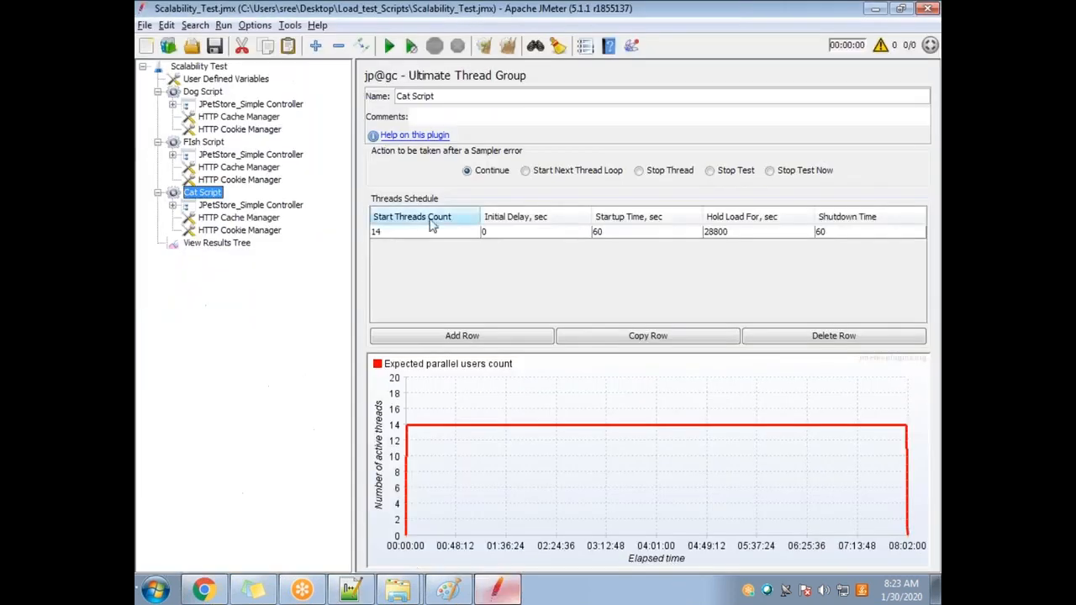
double_click(389, 229)
left_click_drag(397, 232, 339, 233)
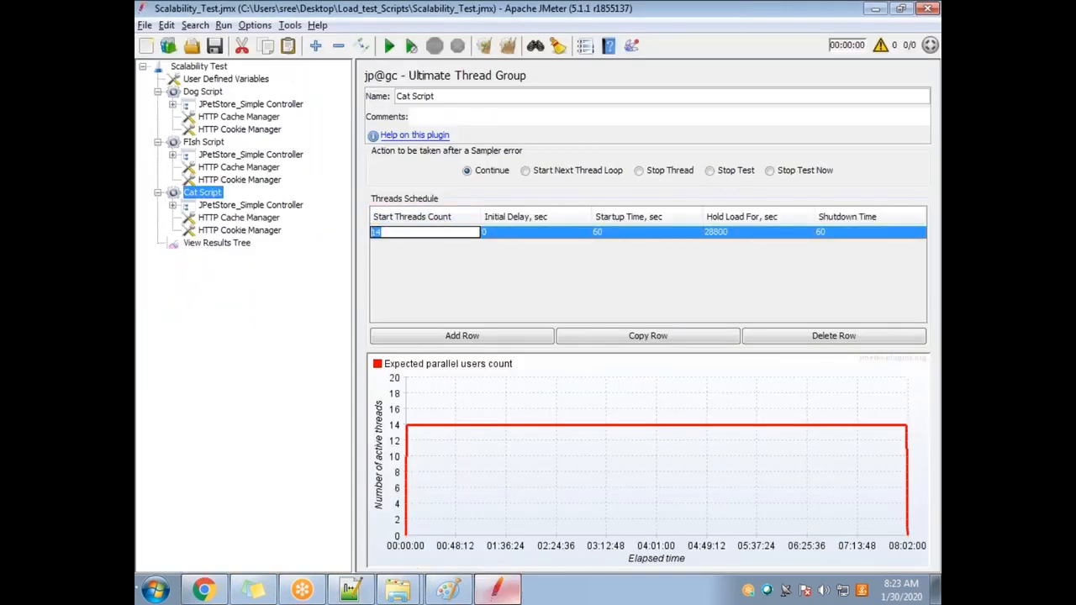
type("40")
double_click(748, 233)
left_click_drag(752, 233, 691, 225)
type("3600")
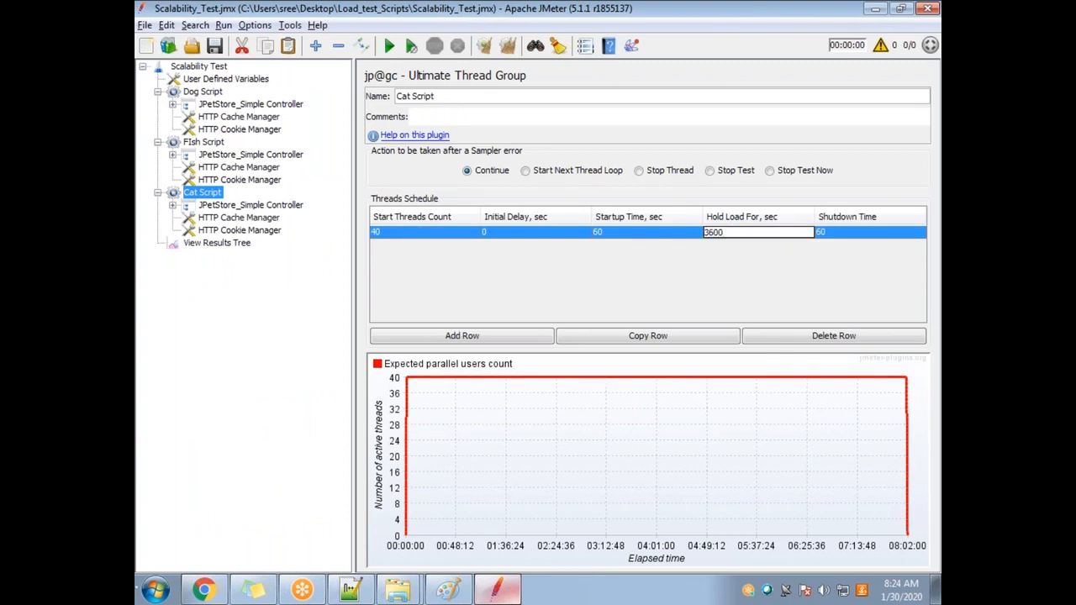
Review the Dog Script thread schedule and check the existing files in the Good_Scripts Load_test_Scripts folder in Windows Explorer
left_click(201, 157)
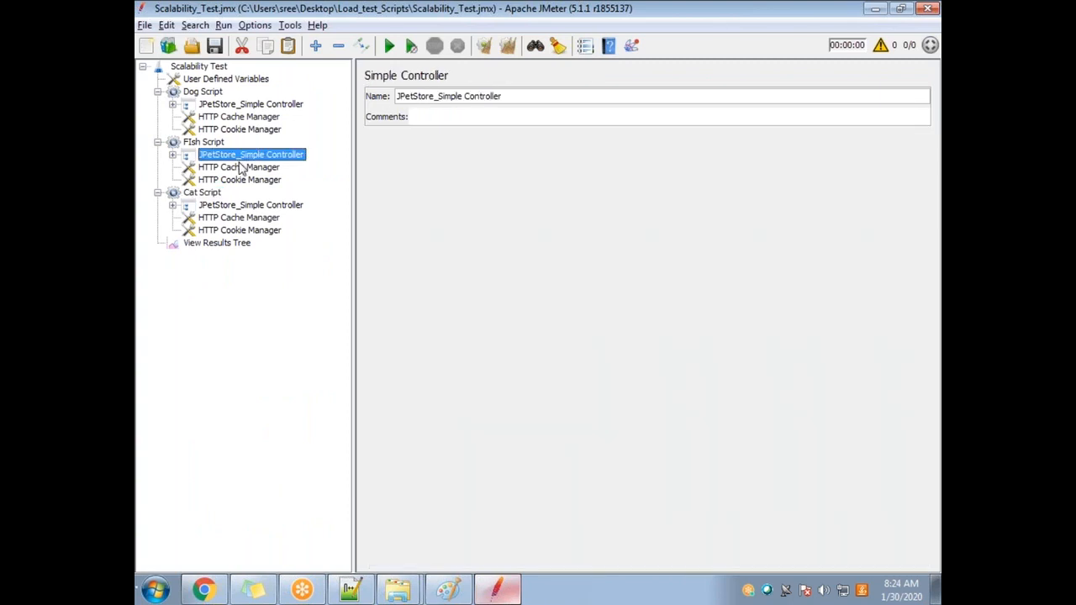
left_click(202, 92)
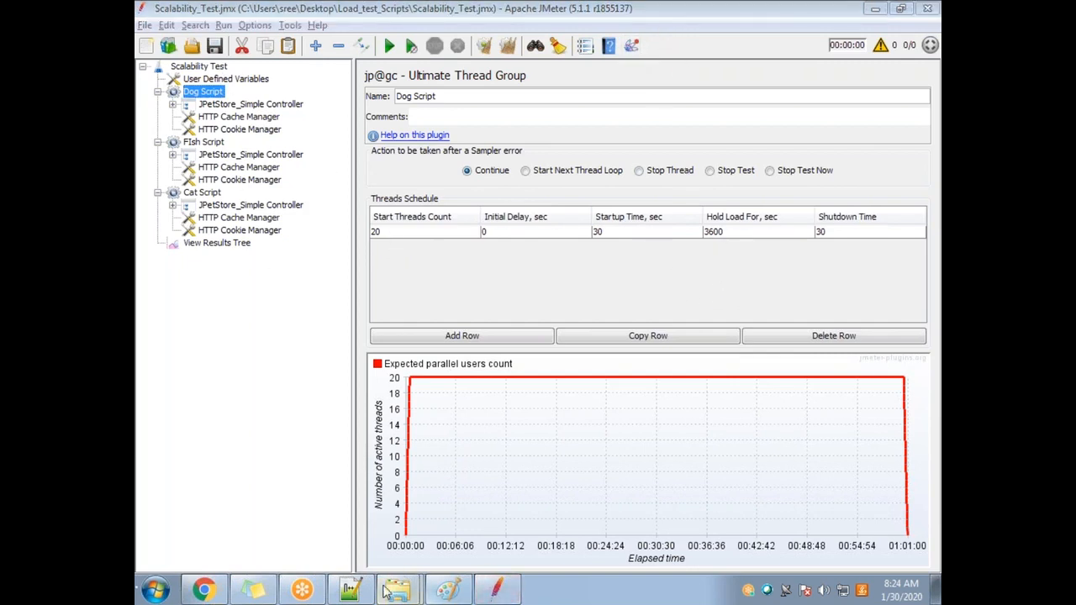
mouse_move(383, 597)
left_click(387, 528)
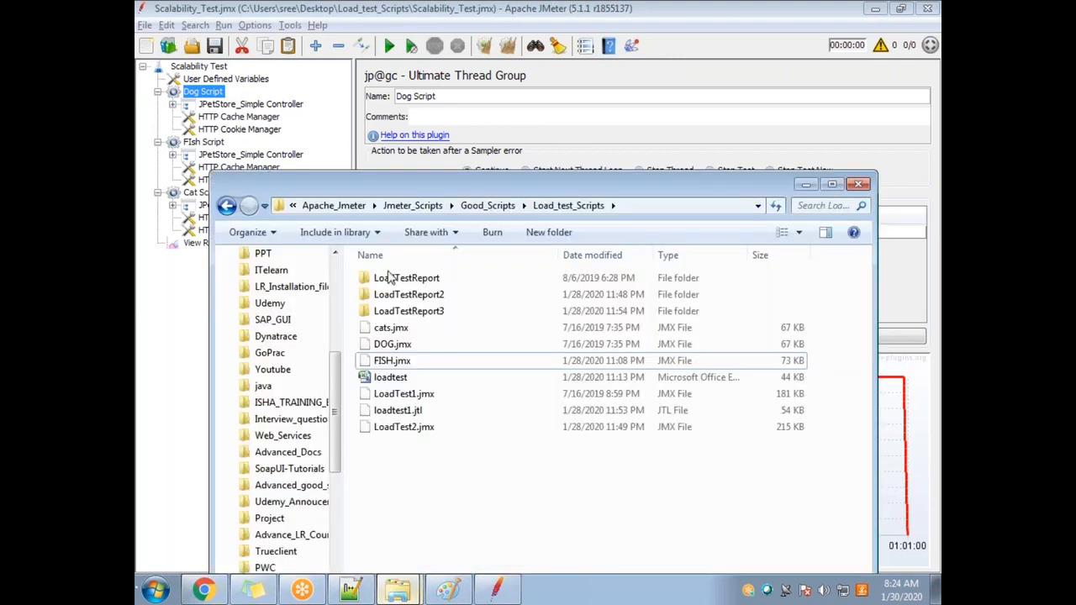
left_click(416, 395)
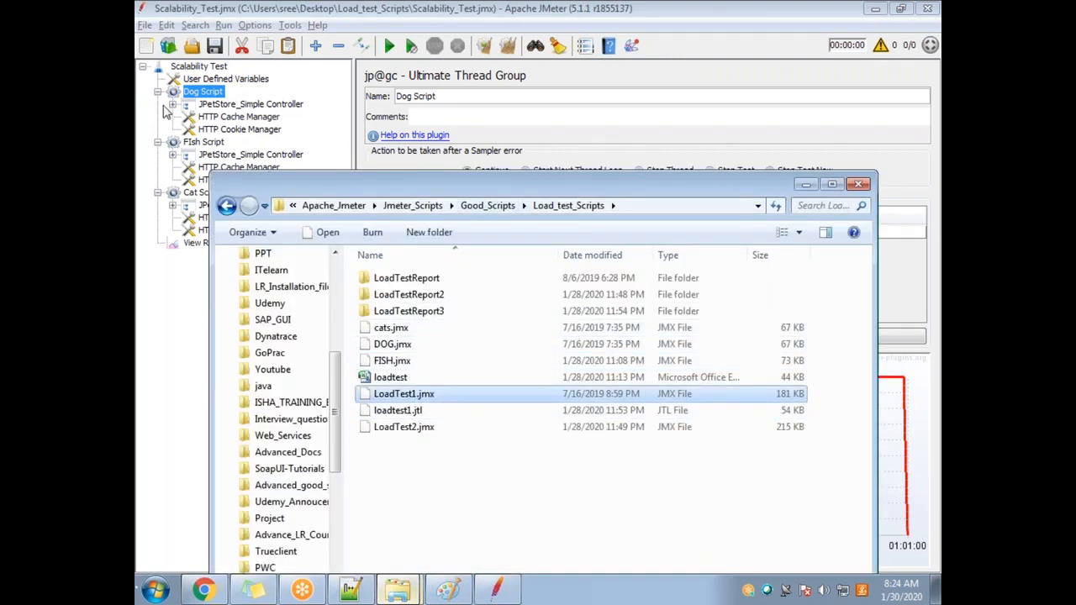
left_click(145, 25)
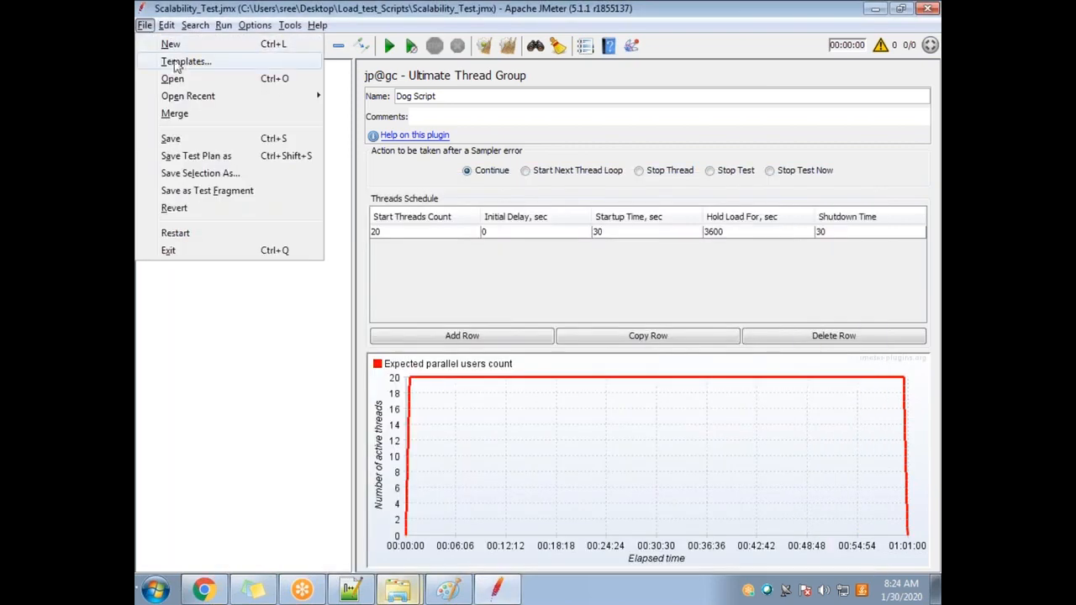
left_click(187, 161)
left_click_drag(587, 126, 386, 107)
left_click(397, 125)
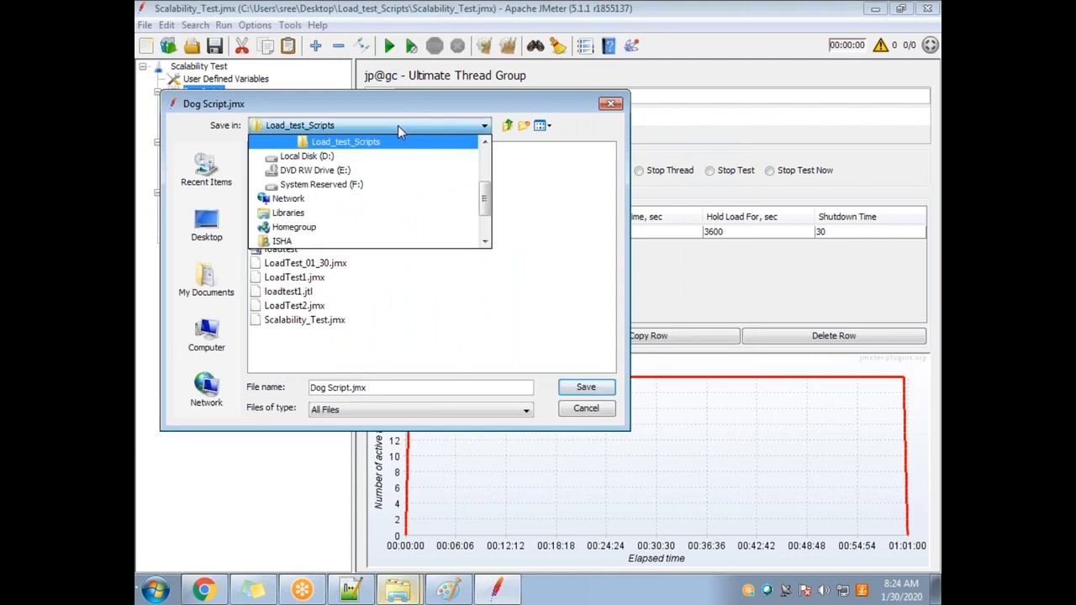
left_click(485, 142)
left_click(486, 142)
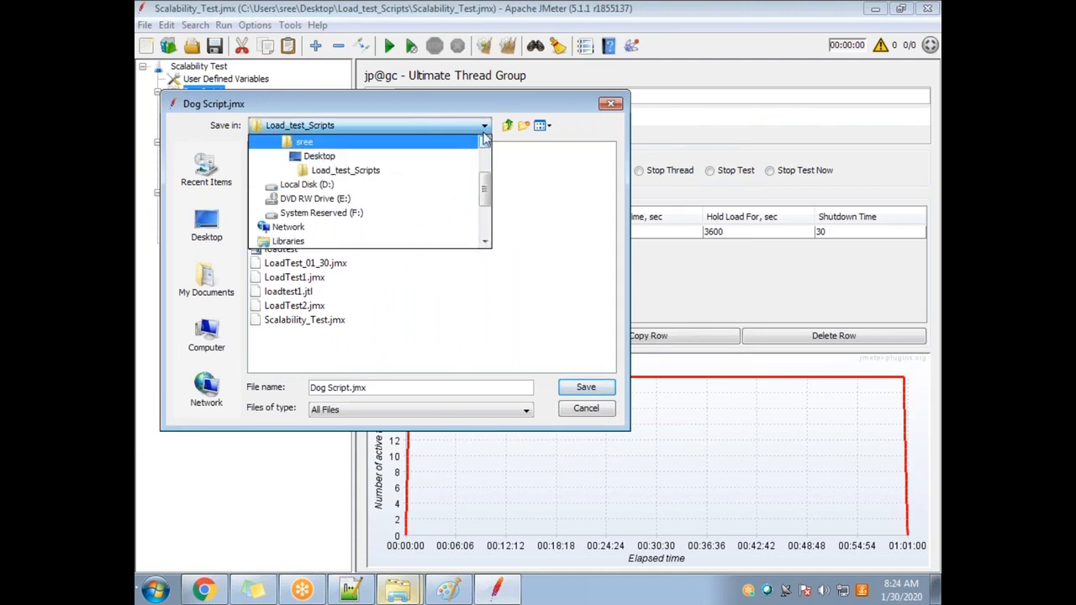
left_click(540, 174)
left_click(292, 321)
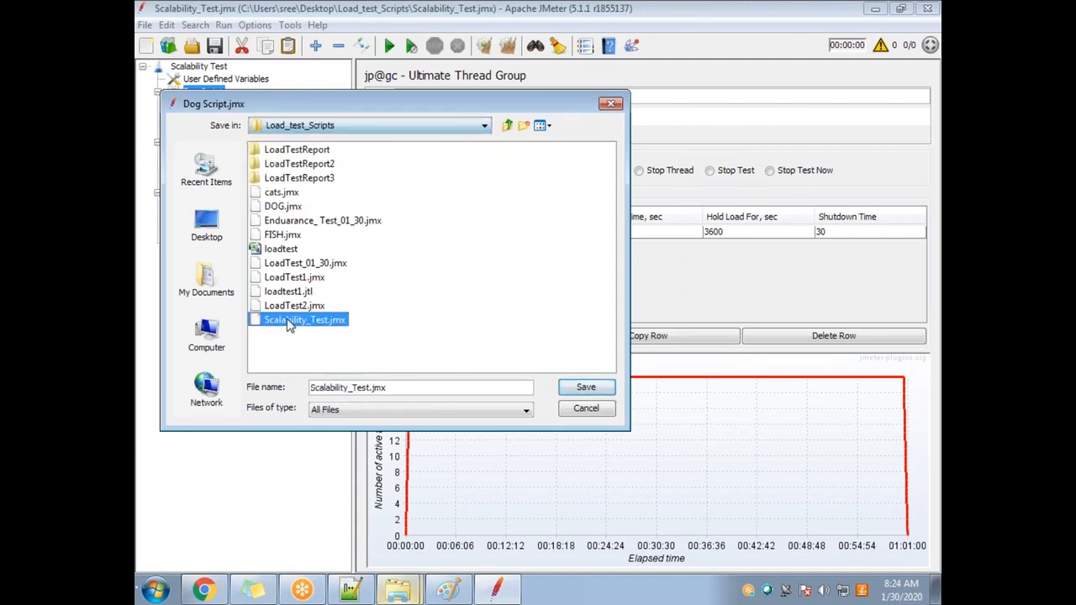
left_click(291, 306)
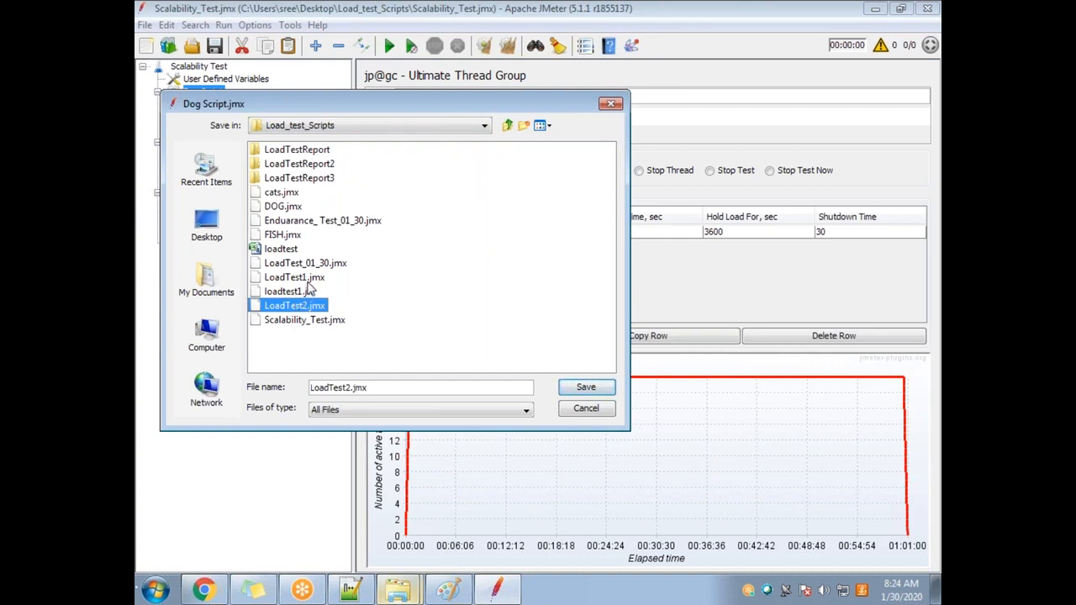
left_click(309, 222)
left_click(306, 322)
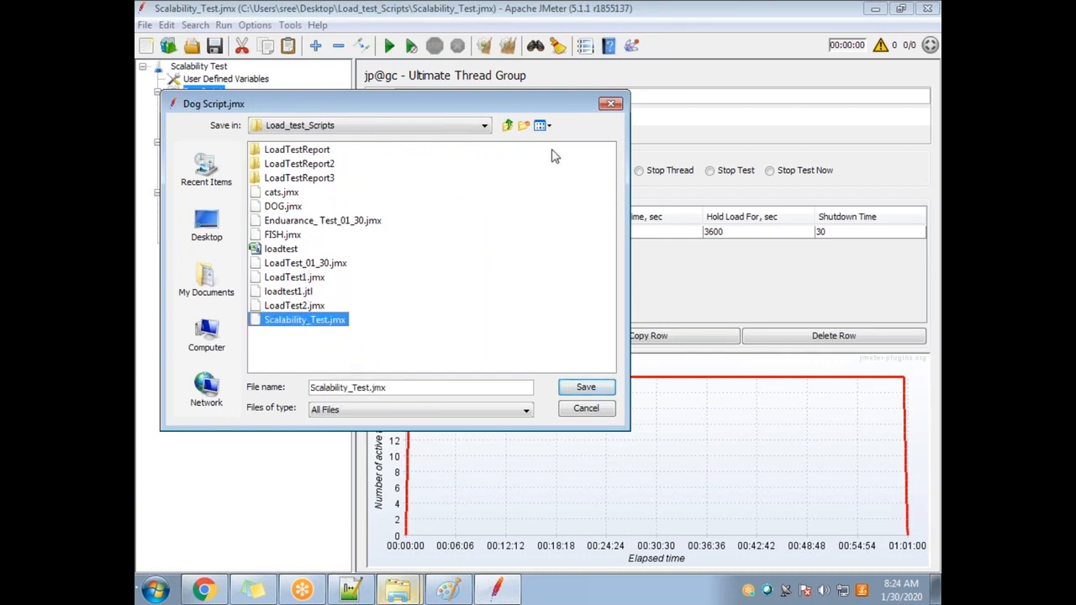
left_click(611, 104)
Save the test plan in the Load_test_Scripts folder under the new name Scalability_Test_01_30.jmx
left_click(144, 24)
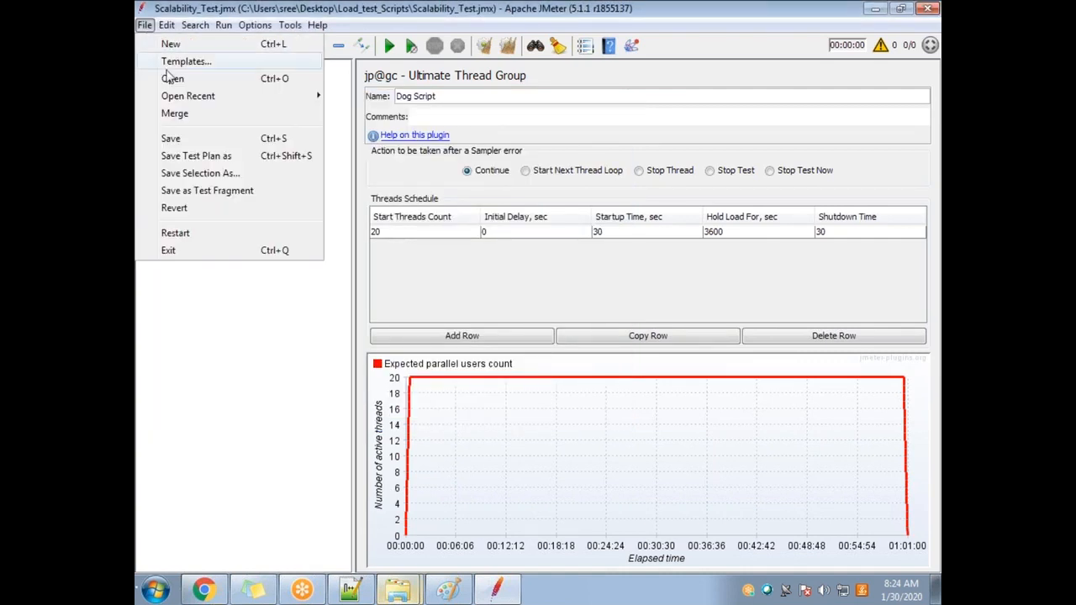
left_click(206, 173)
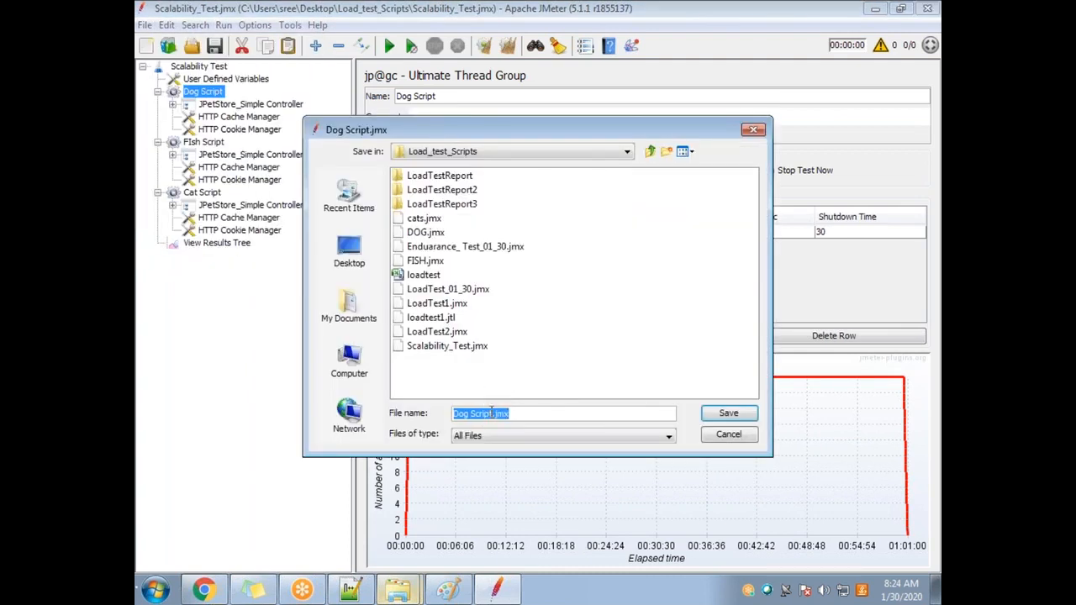
left_click(444, 347)
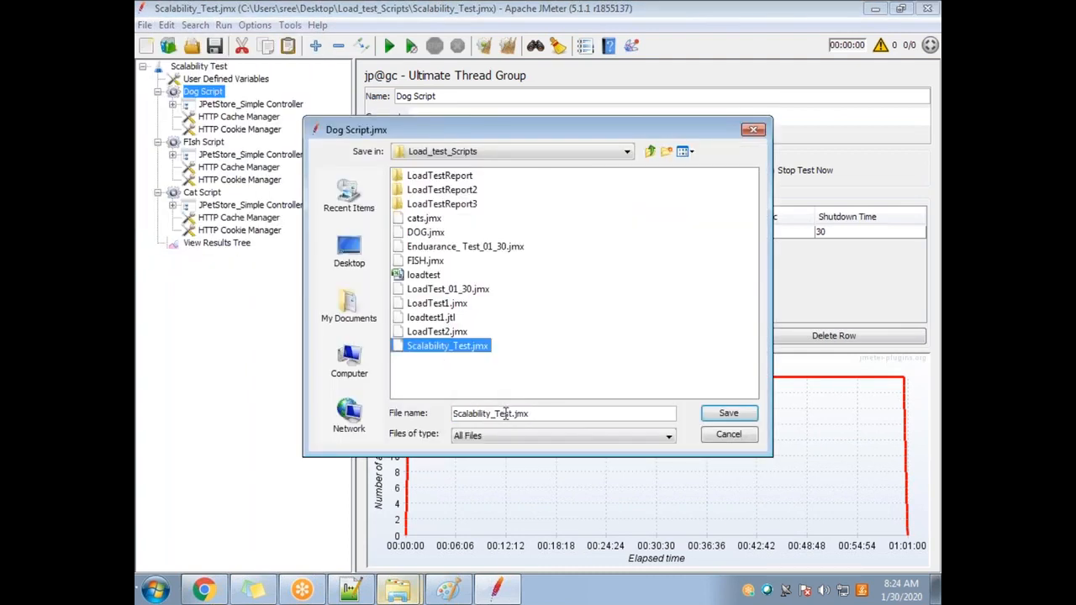
left_click(507, 413)
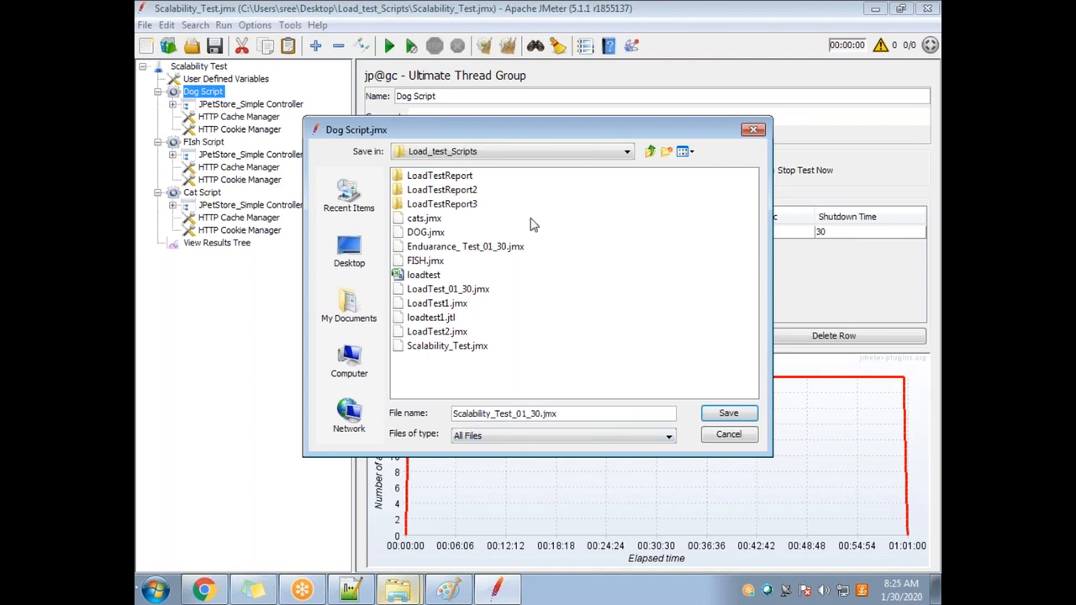
left_click_drag(571, 140, 346, 114)
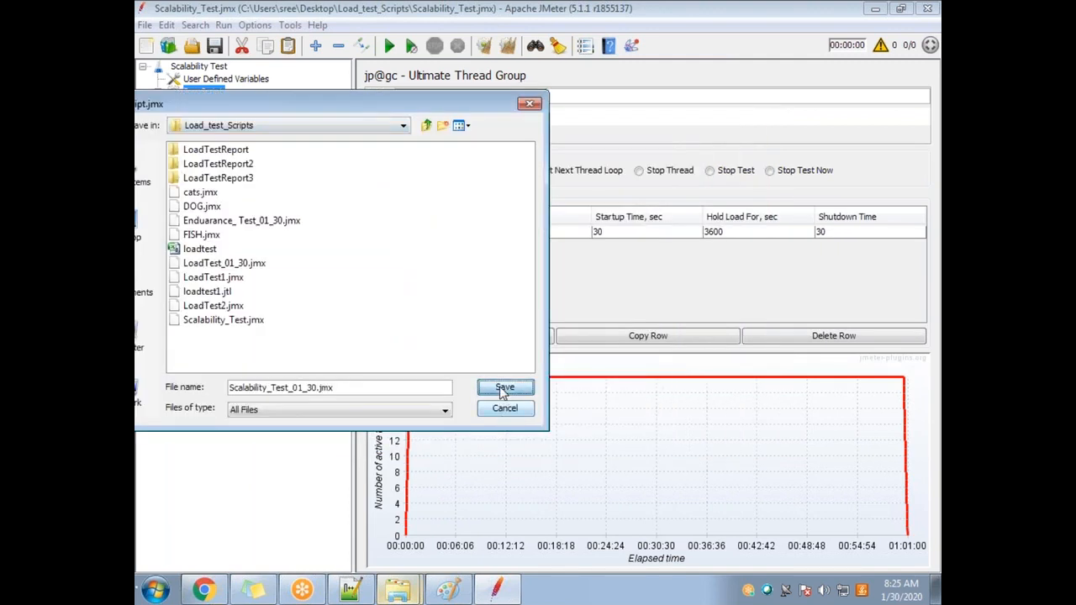
left_click(503, 387)
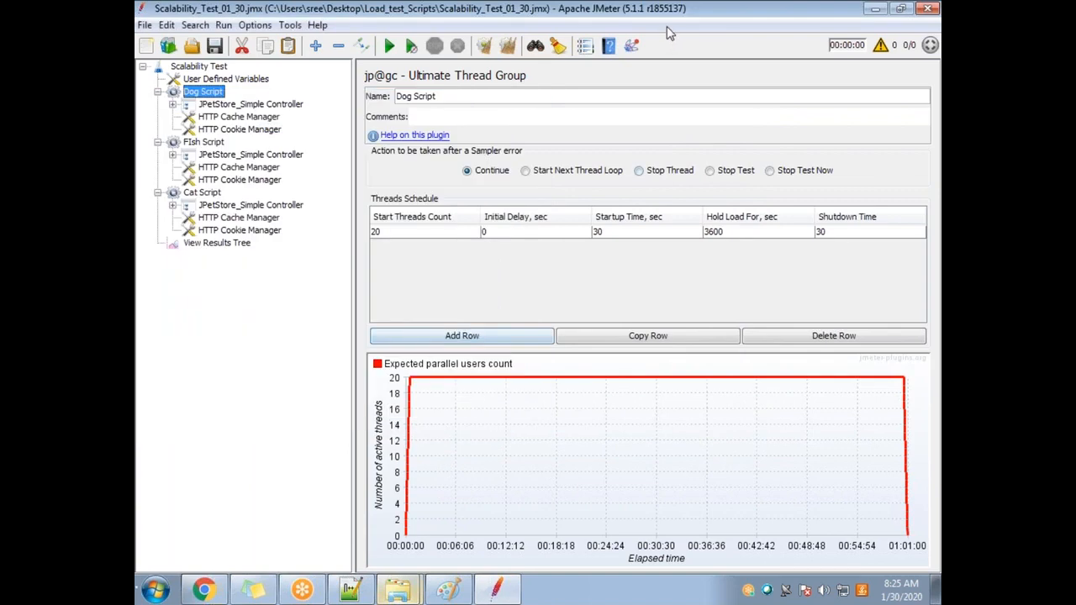
Open the Load_test_Scripts folder from the desktop in Windows Explorer and sort its contents by date modified, newest first
left_click(936, 588)
mouse_move(398, 589)
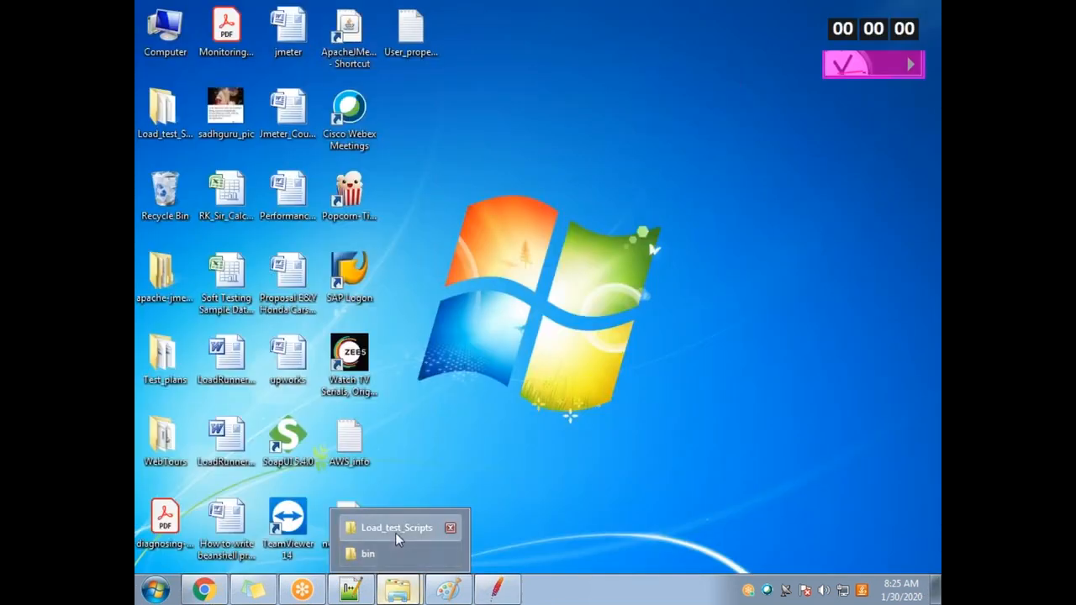
left_click(396, 531)
left_click(643, 204)
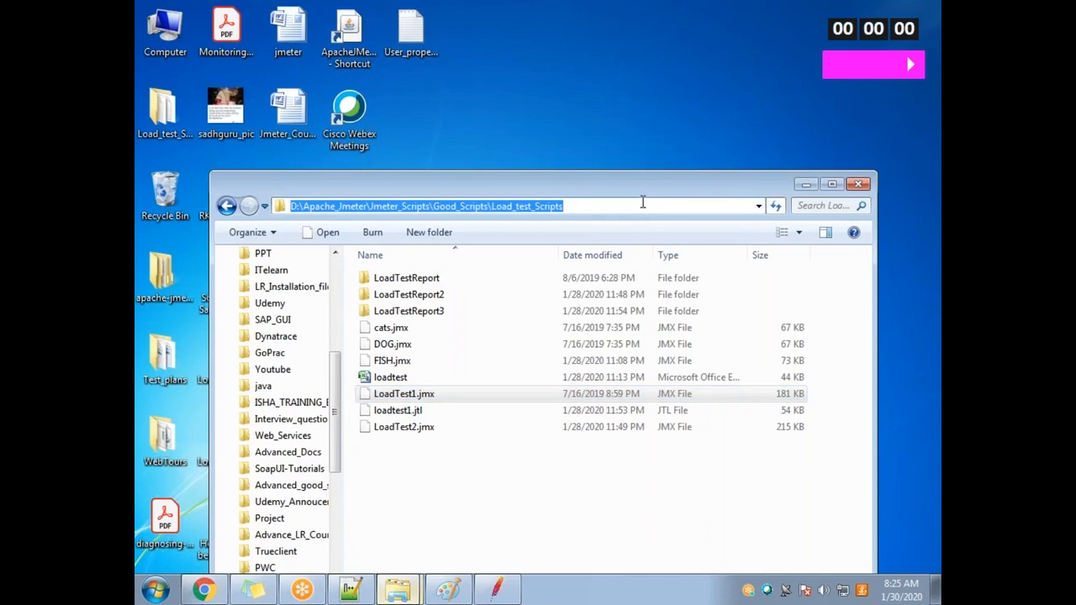
left_click(803, 185)
double_click(162, 110)
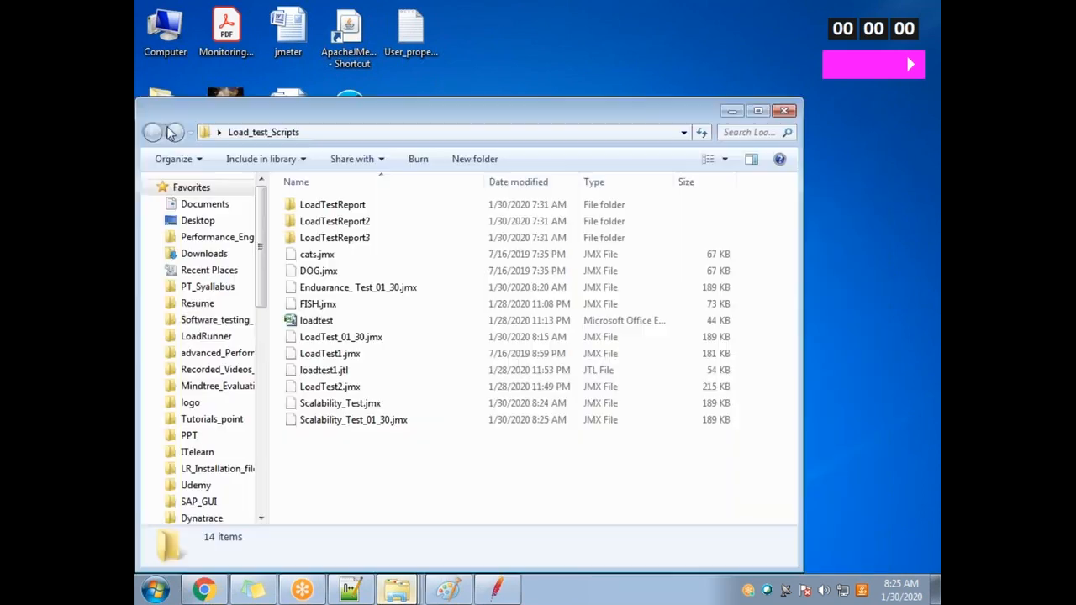
left_click(544, 183)
Delete the redundant Scalability_Test.jmx file from the Load_test_Scripts folder
left_click(345, 205)
left_click(345, 221)
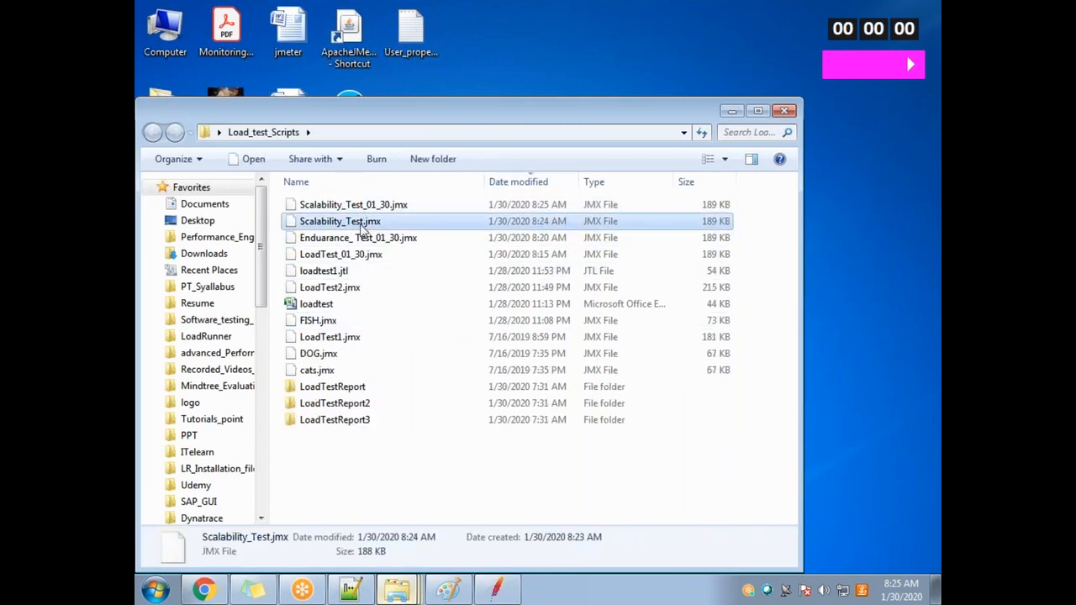
key("Delete")
key("Return")
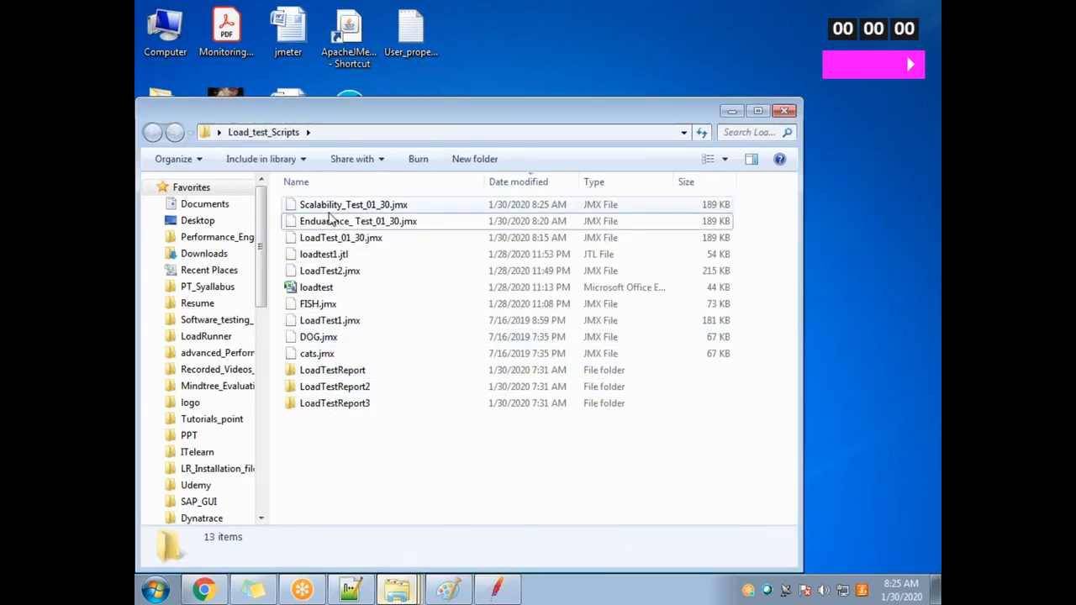
Review the scalability, endurance and load test plan files with the 01_30 suffix, and put the folder window away
left_click(345, 204)
left_click(360, 222)
left_click(363, 237)
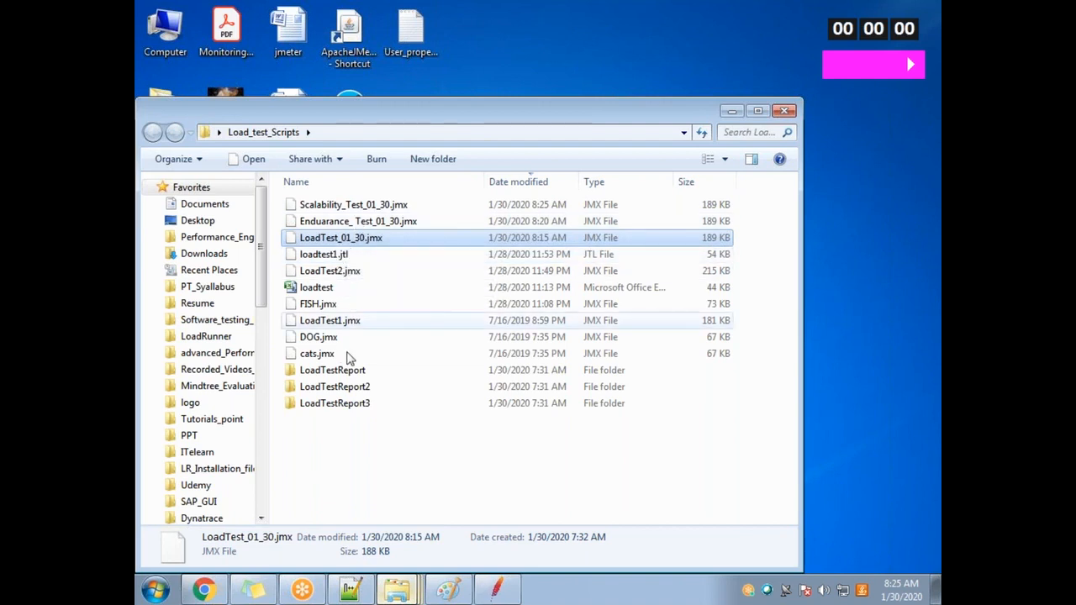
left_click(660, 33)
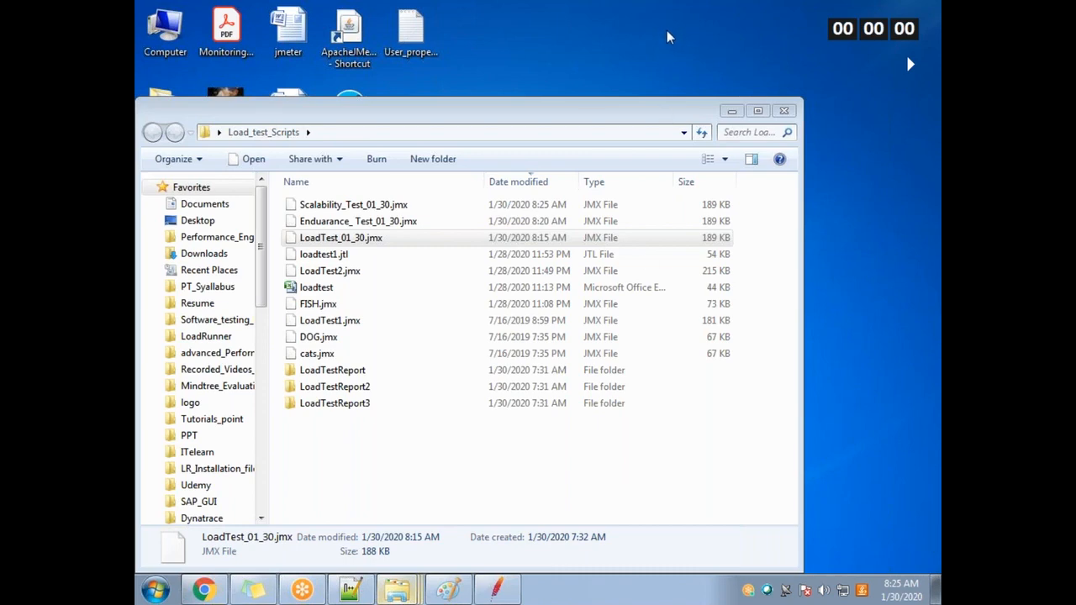
left_click(731, 111)
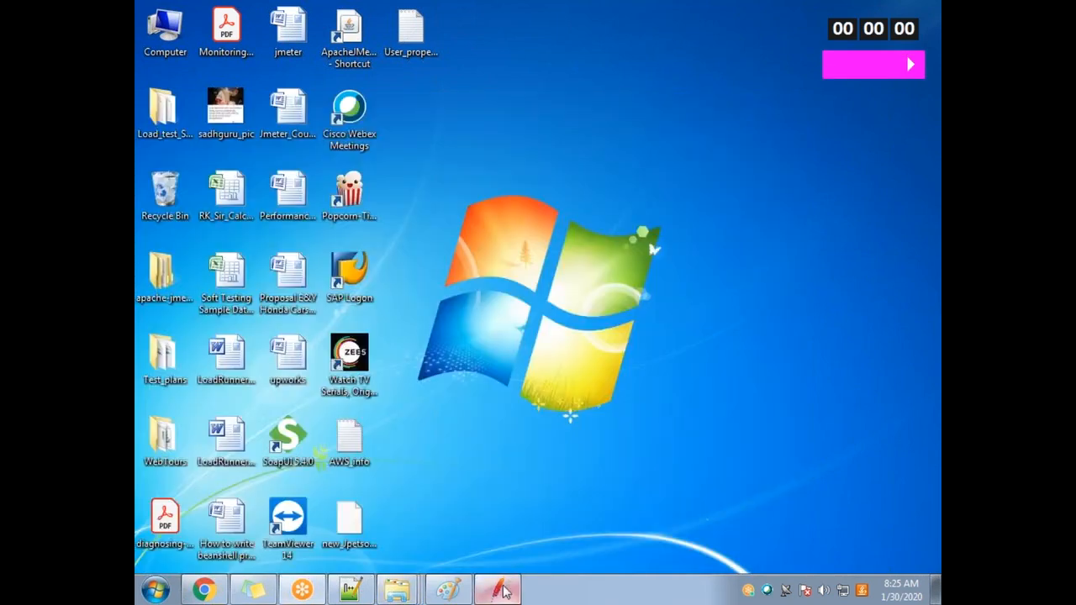
Back in JMeter, open the recently used test plan LoadTest_01_30.jmx
left_click(507, 589)
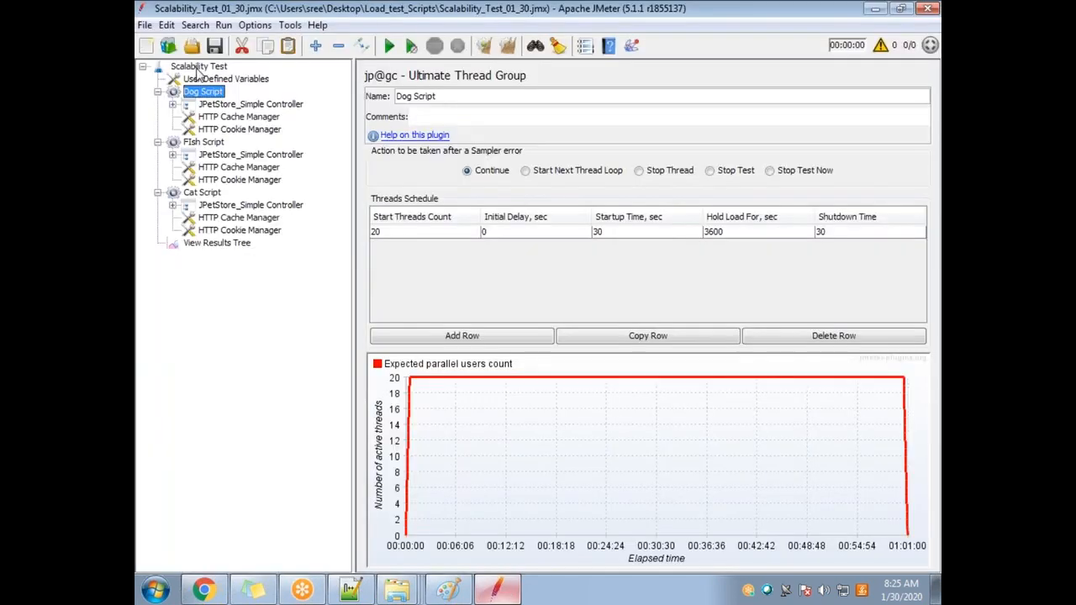
left_click(146, 26)
mouse_move(217, 105)
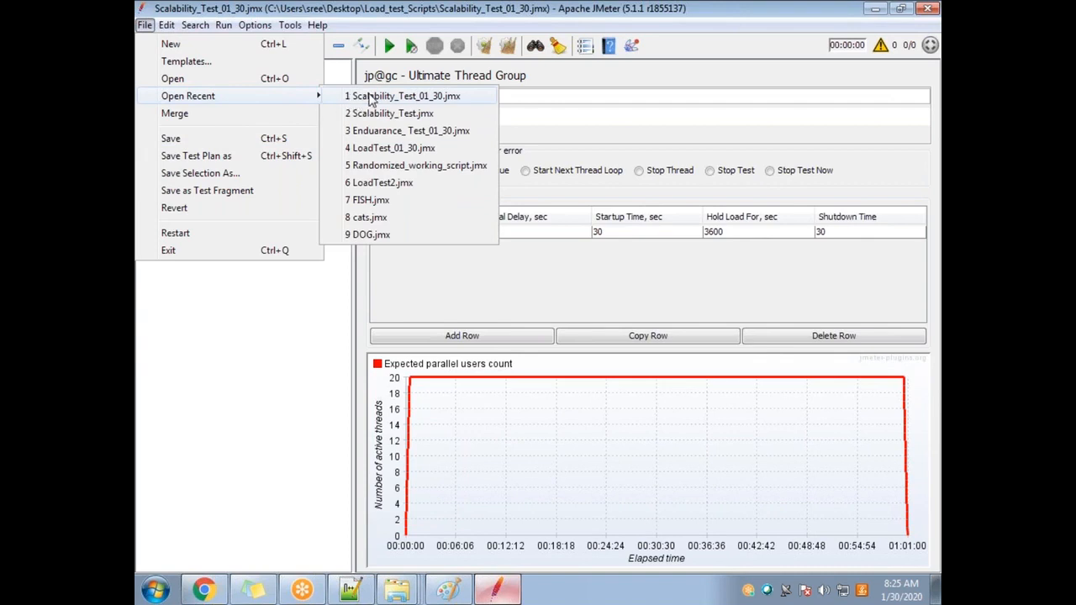
left_click(389, 150)
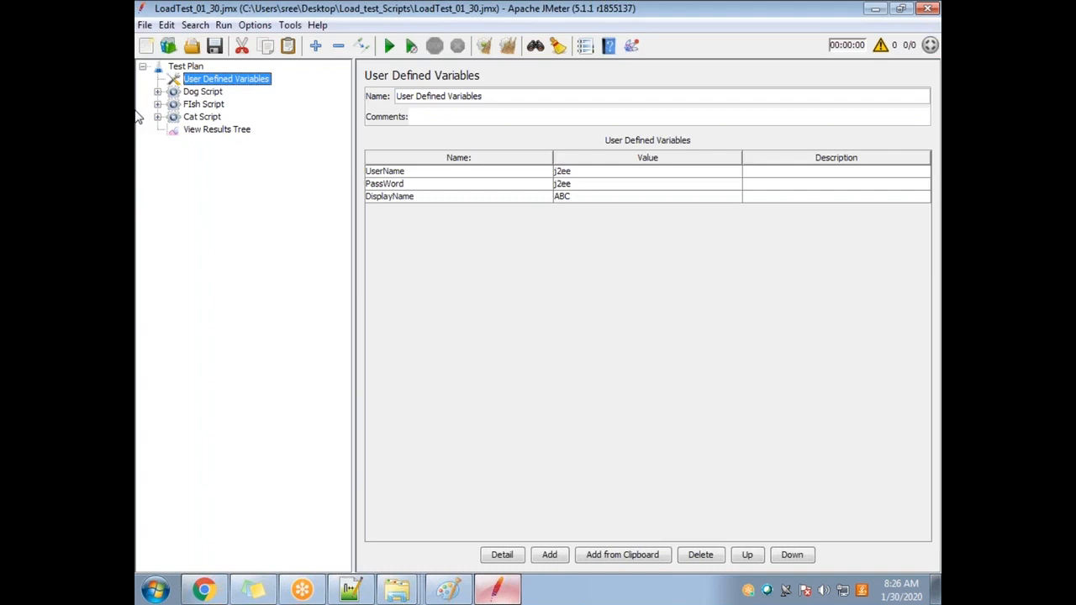
key("alt+Tab")
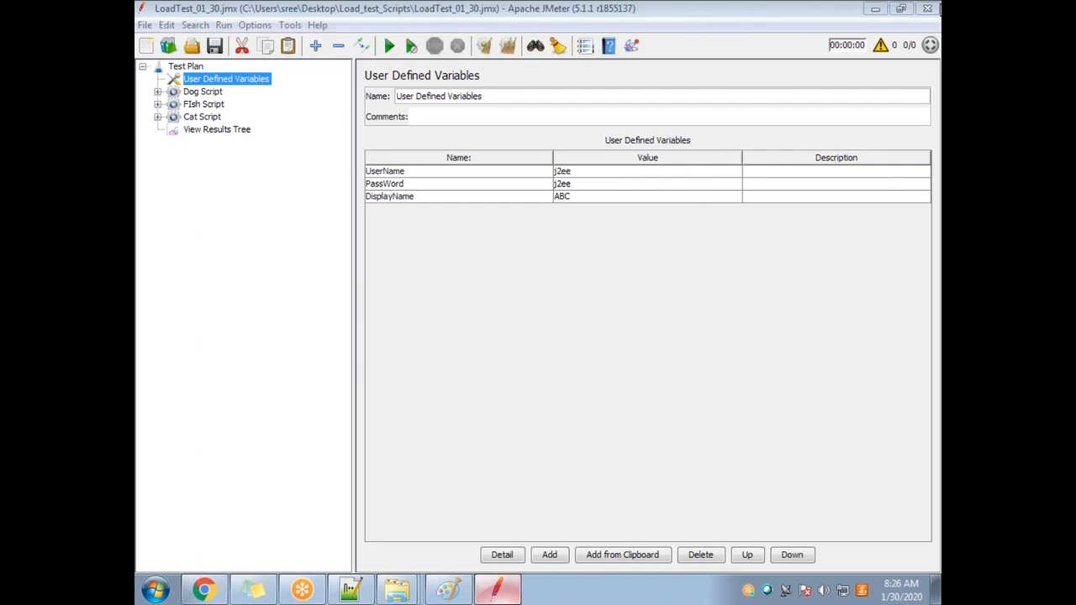
Add a Summary Report listener directly under the Test Plan element
right_click(198, 67)
mouse_move(253, 76)
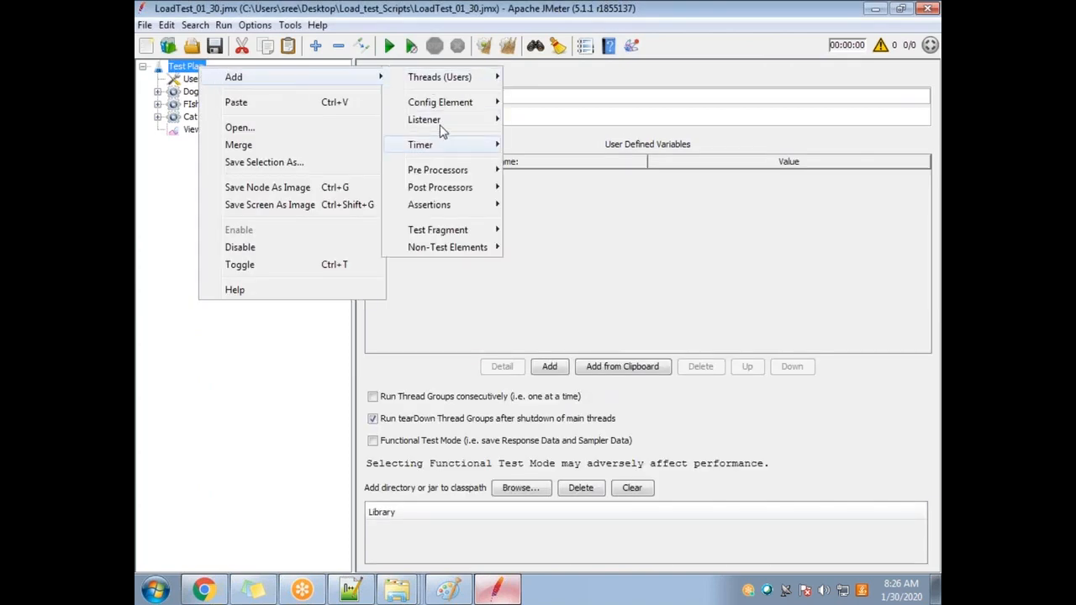
mouse_move(433, 120)
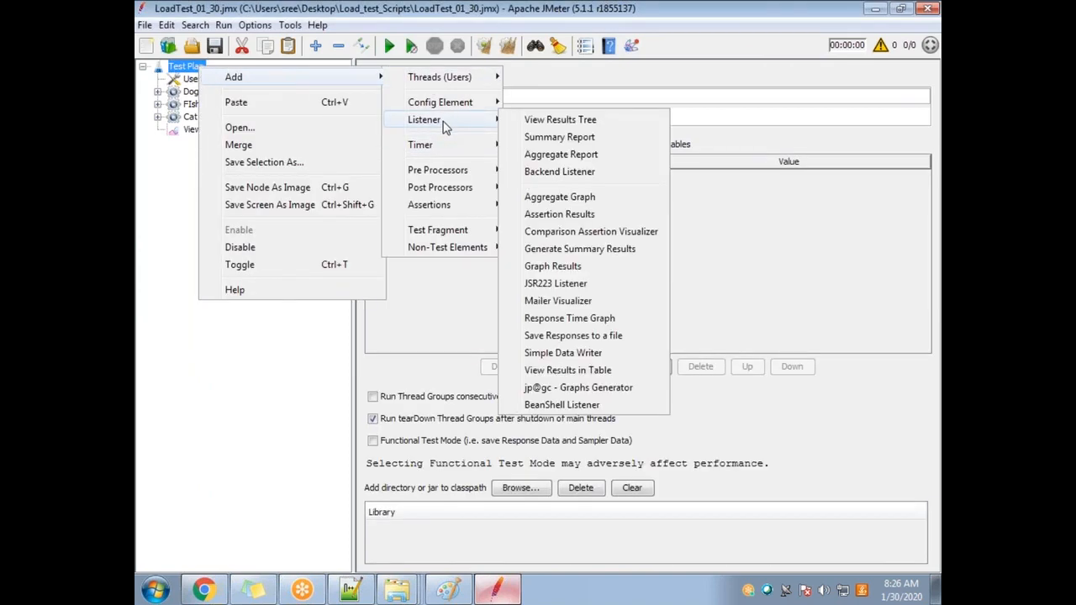
left_click(557, 137)
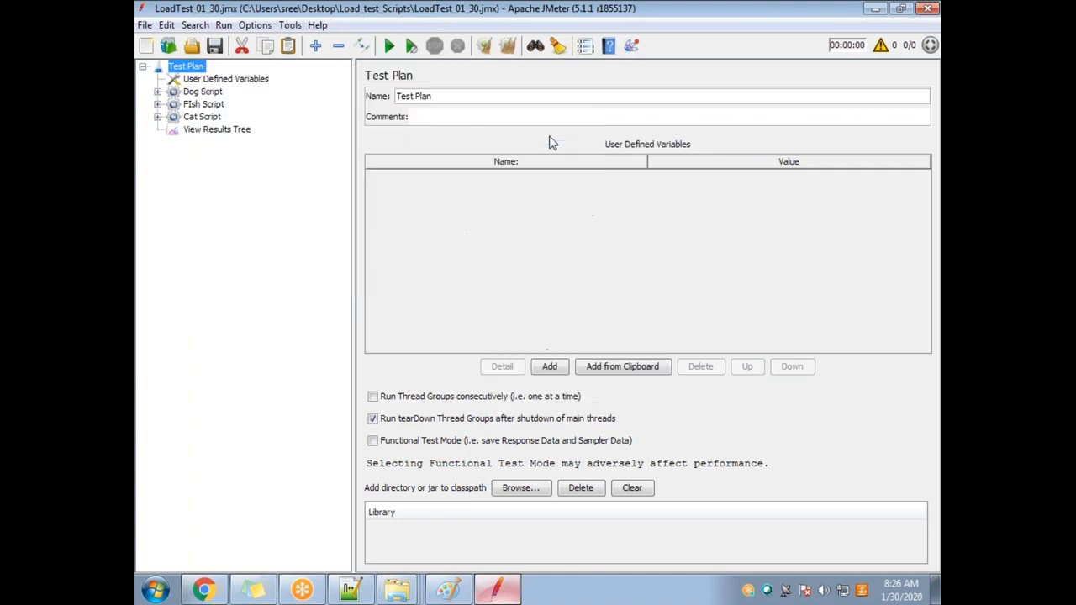
Add an Aggregate Report listener directly under the Test Plan element
left_click(188, 67)
right_click(197, 68)
mouse_move(244, 77)
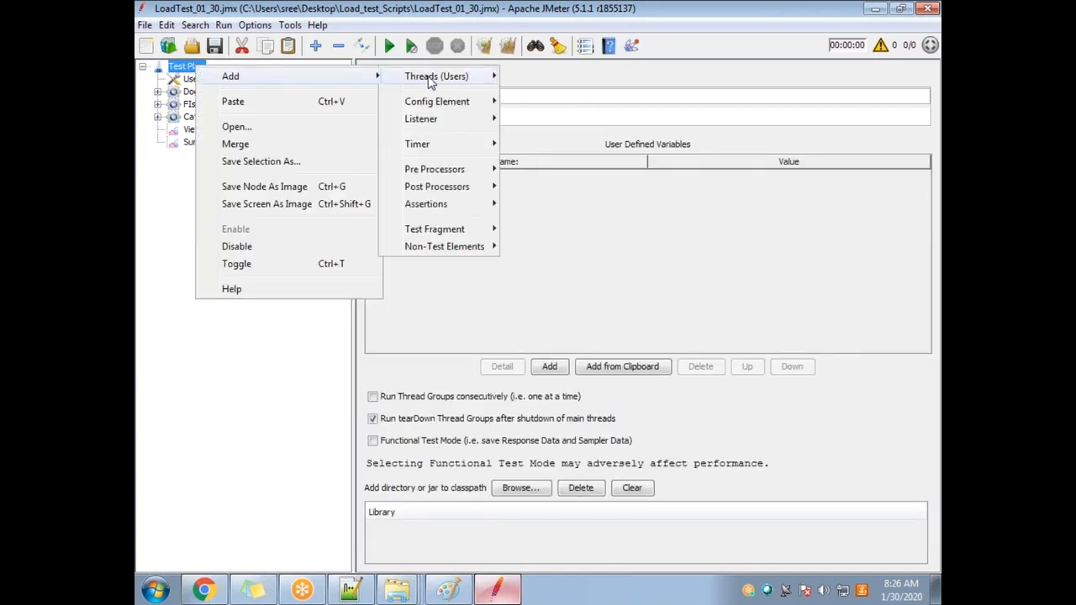
mouse_move(445, 119)
left_click(558, 154)
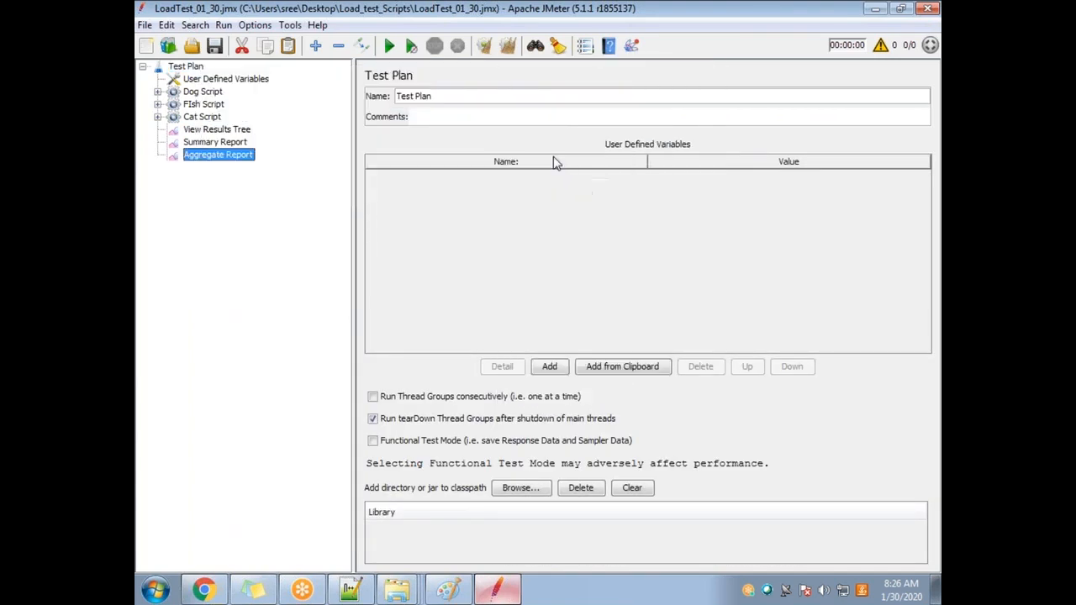
Compare the columns of the Summary Report and Aggregate Report listeners, and look over the View Results Tree listener
left_click(210, 131)
left_click(206, 143)
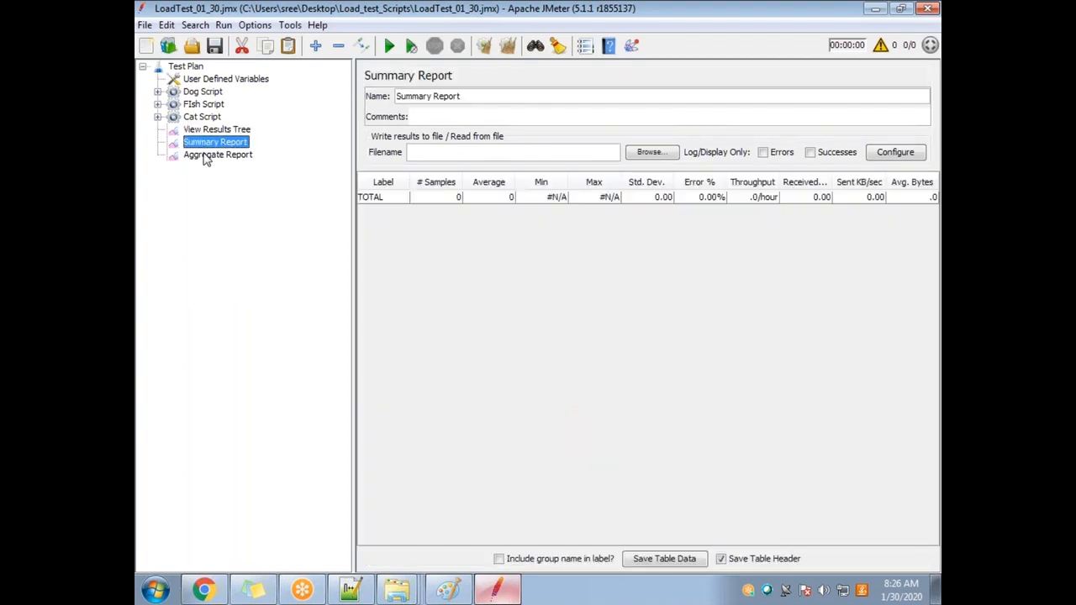
left_click(205, 156)
left_click(207, 145)
left_click(208, 156)
left_click(209, 144)
left_click(208, 157)
left_click(207, 144)
left_click(212, 129)
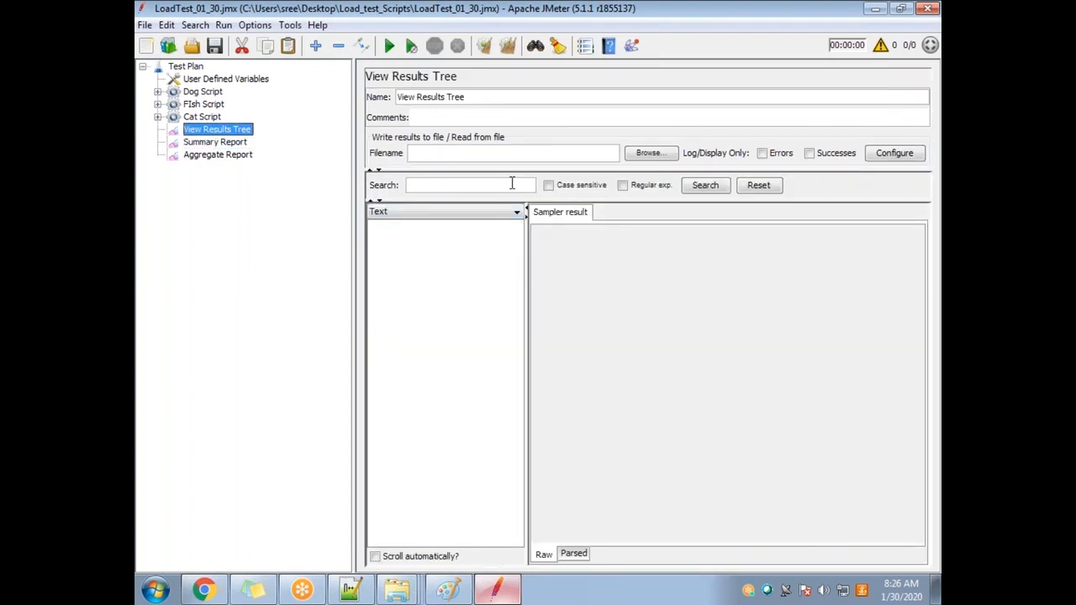
Examine the thread schedules of the Dog Script and Fish Script thread groups in the load test plan
left_click(158, 91)
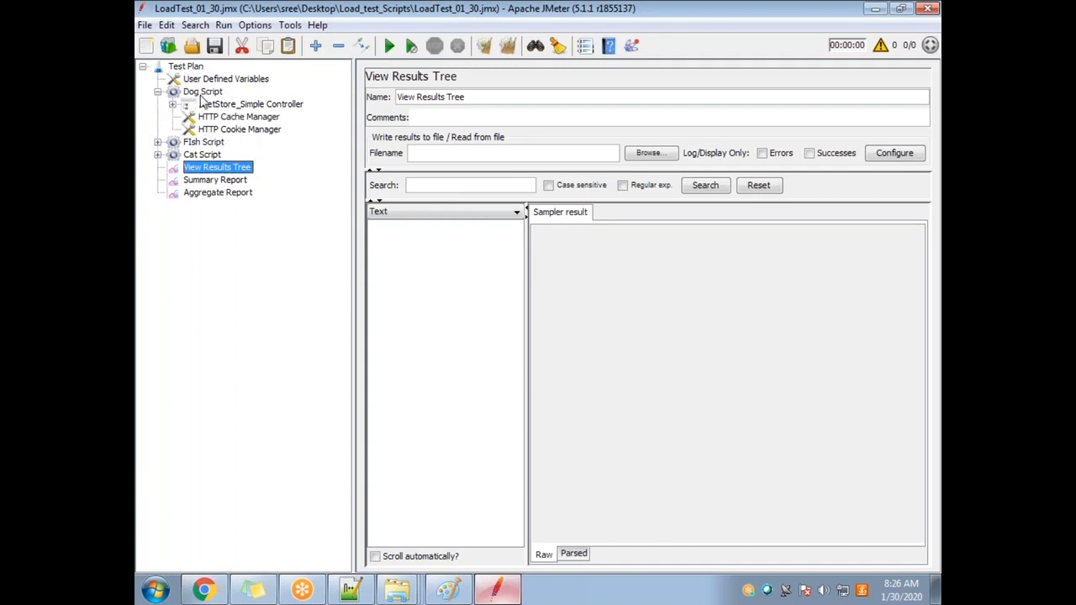
left_click(220, 105)
left_click(209, 93)
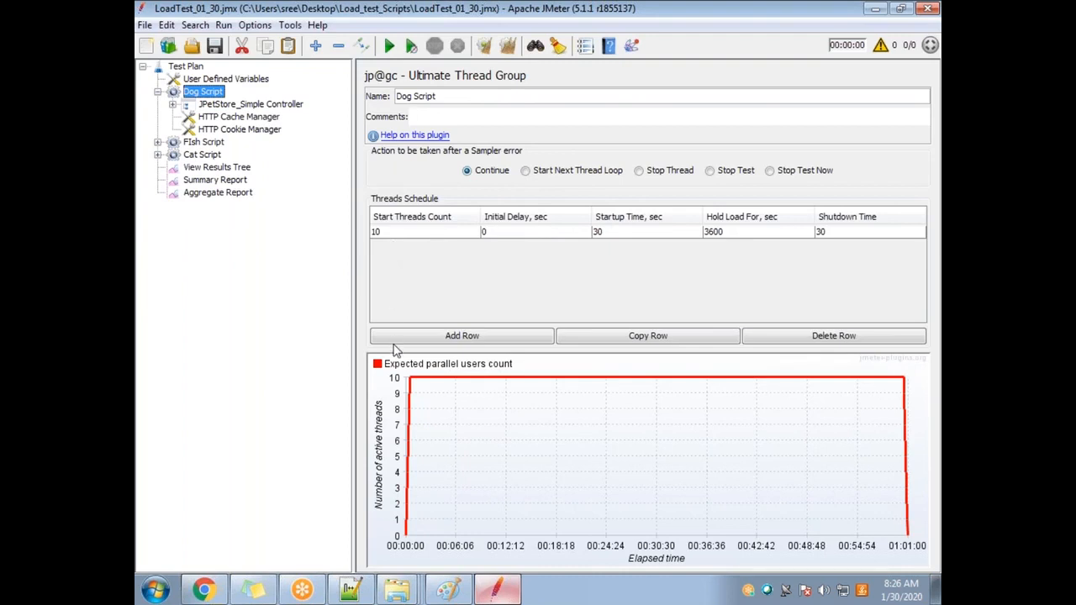
left_click(158, 142)
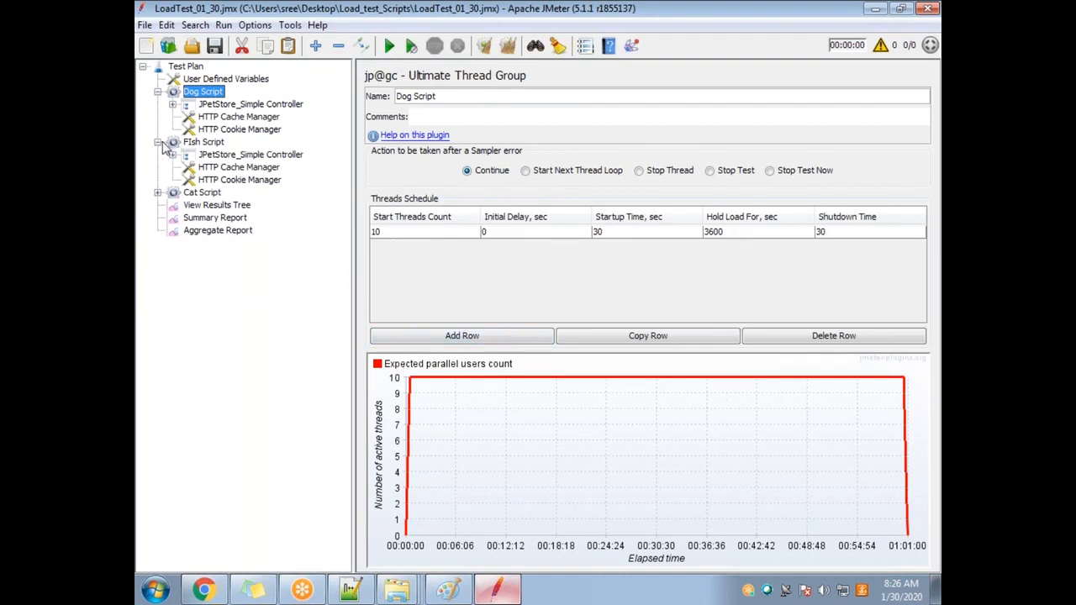
left_click(204, 142)
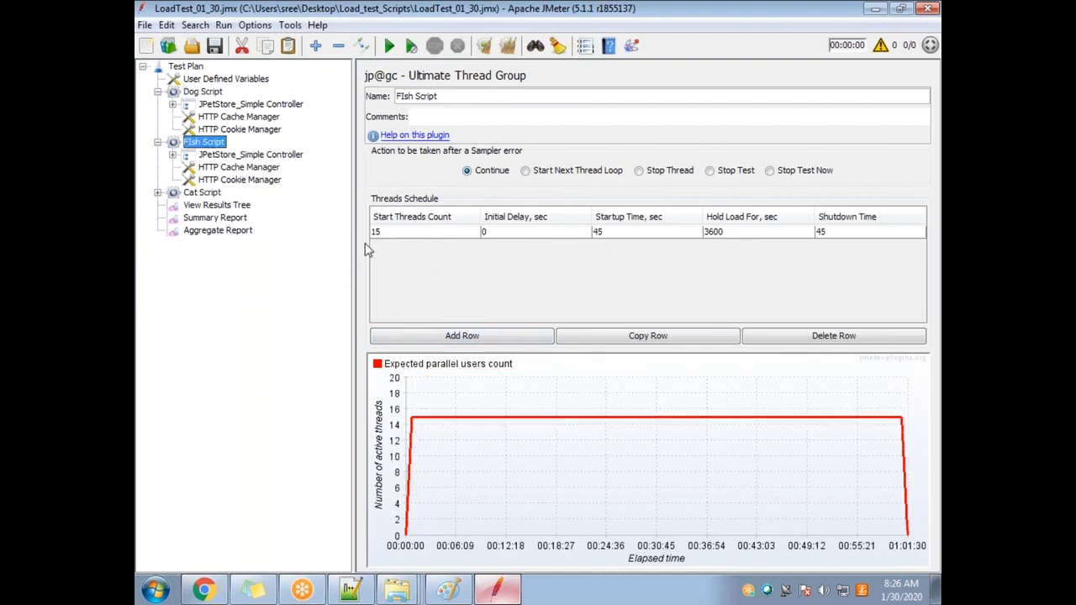
Examine the Cat Script's thread schedule, and restrict the View Results Tree listener to errors only
left_click(158, 193)
left_click(202, 192)
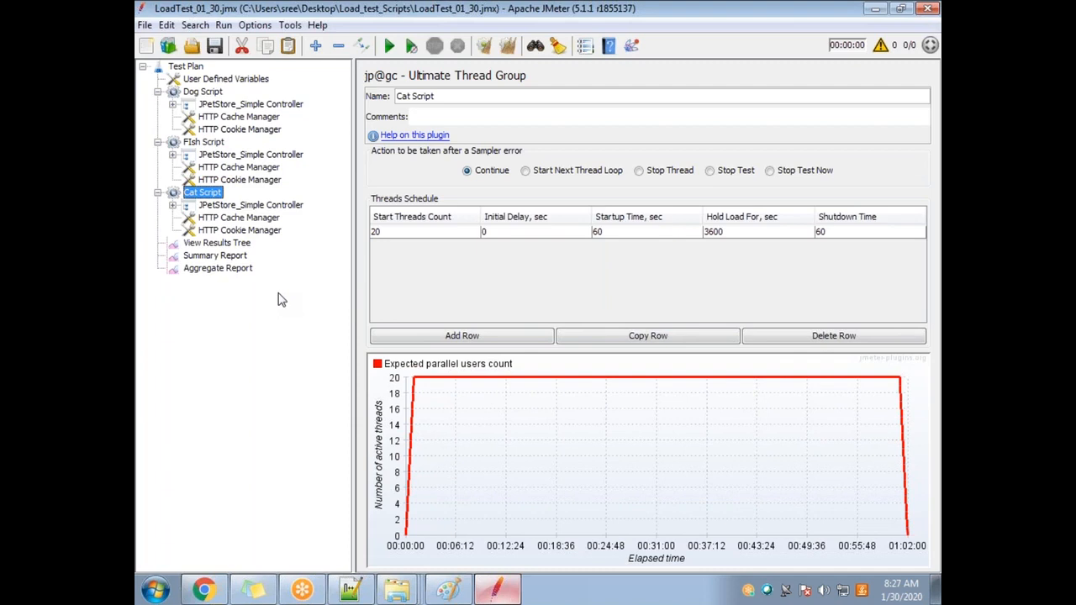
left_click(217, 243)
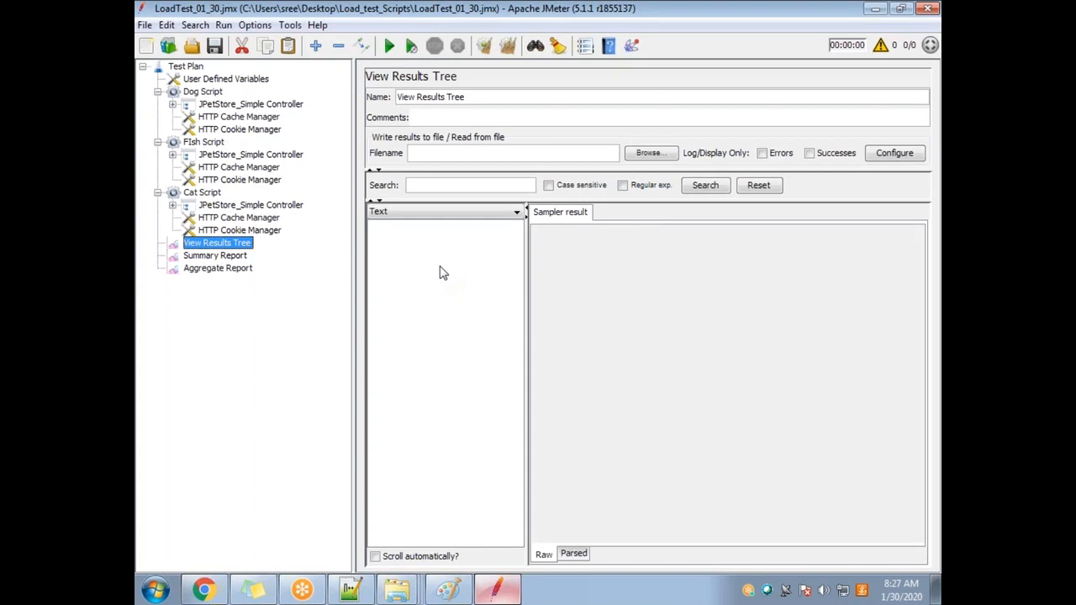
left_click(763, 154)
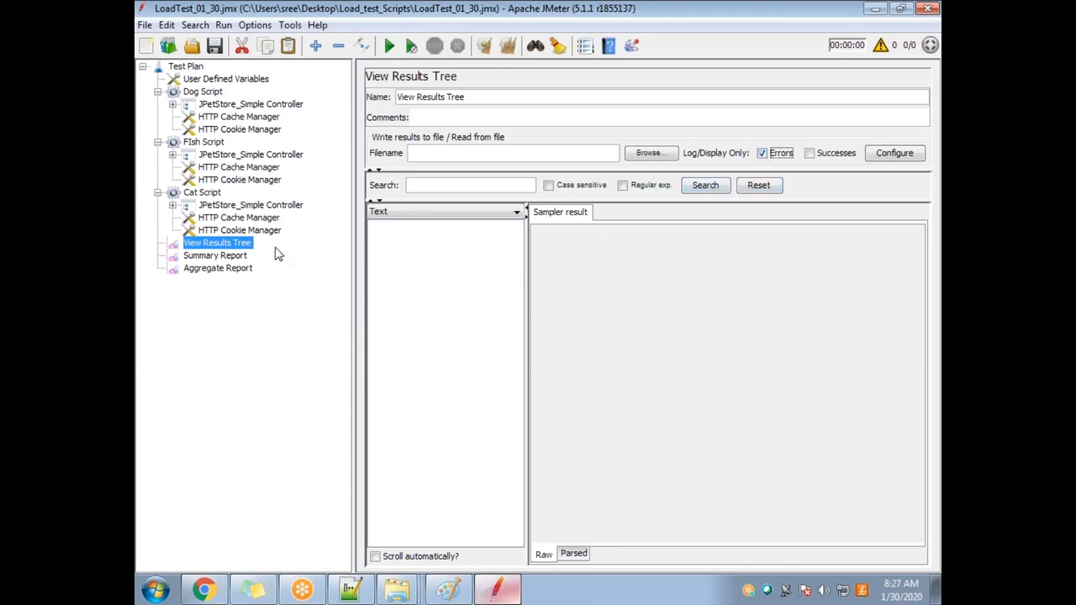
Check the Dog and Fish Script controllers for think times, and add think times to the children of the Cat Script's Simple Controller
left_click(169, 102)
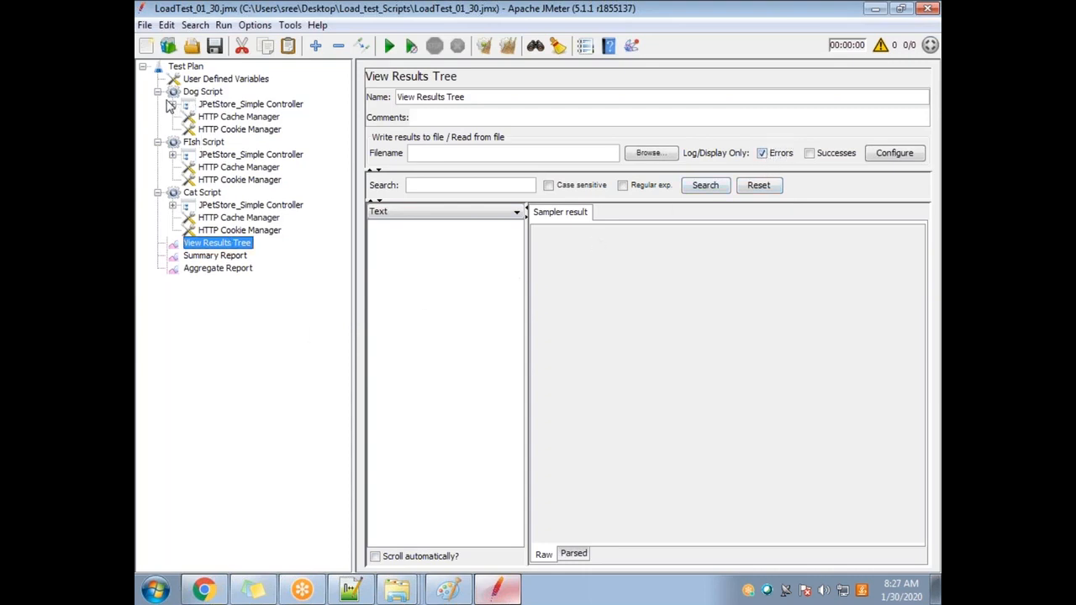
left_click(172, 104)
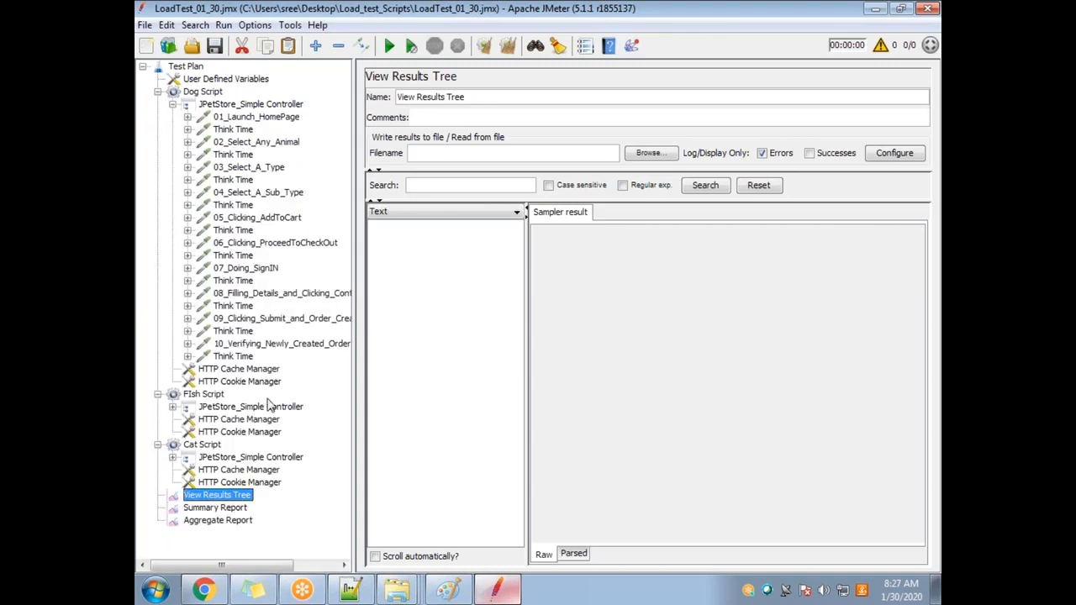
left_click(172, 105)
left_click(172, 155)
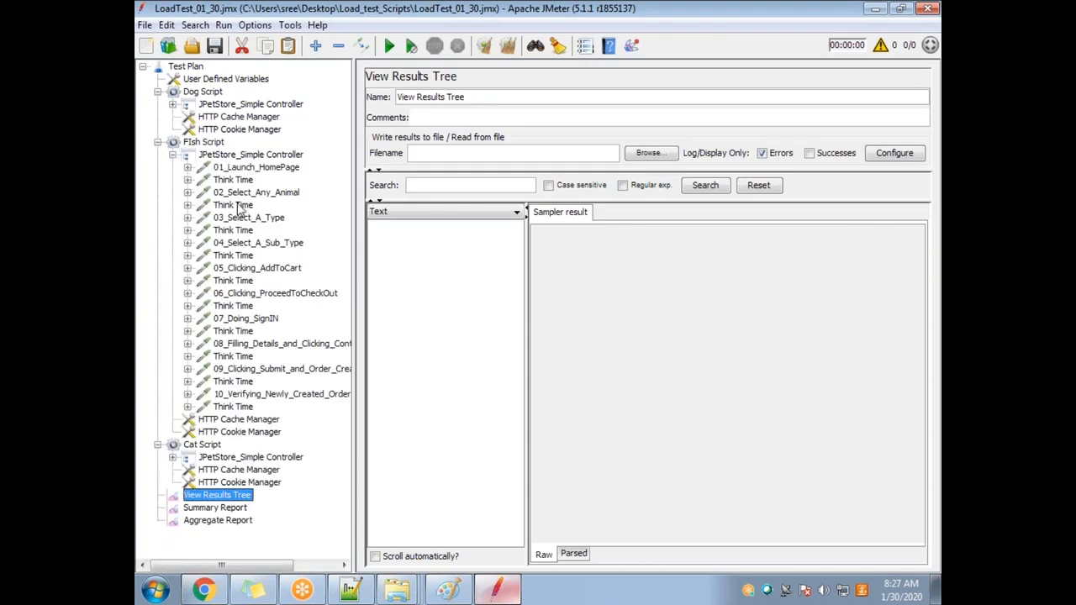
left_click(172, 155)
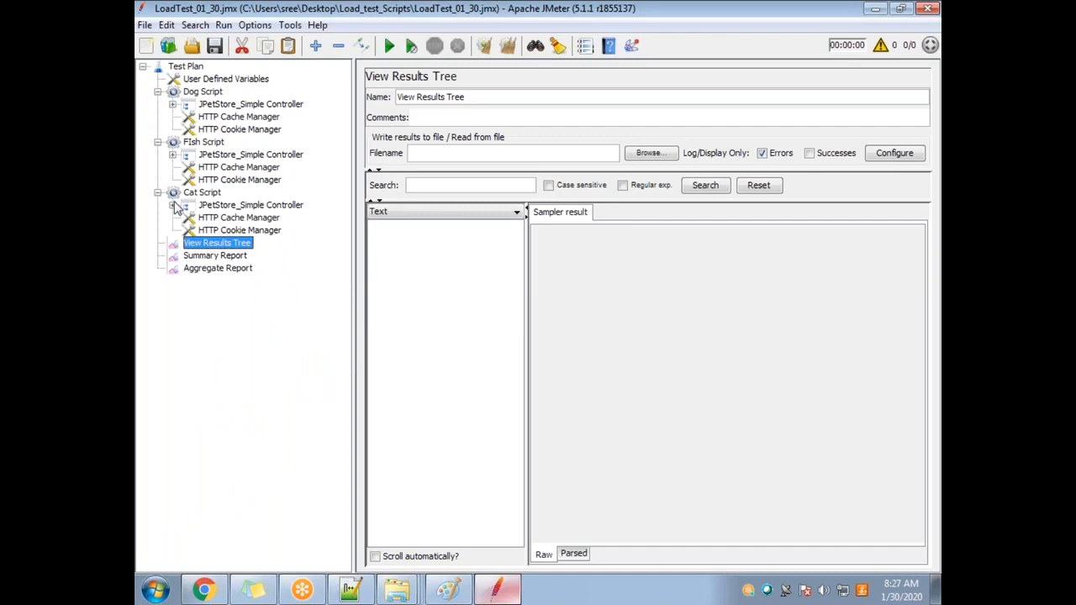
left_click(172, 205)
right_click(237, 207)
mouse_move(264, 217)
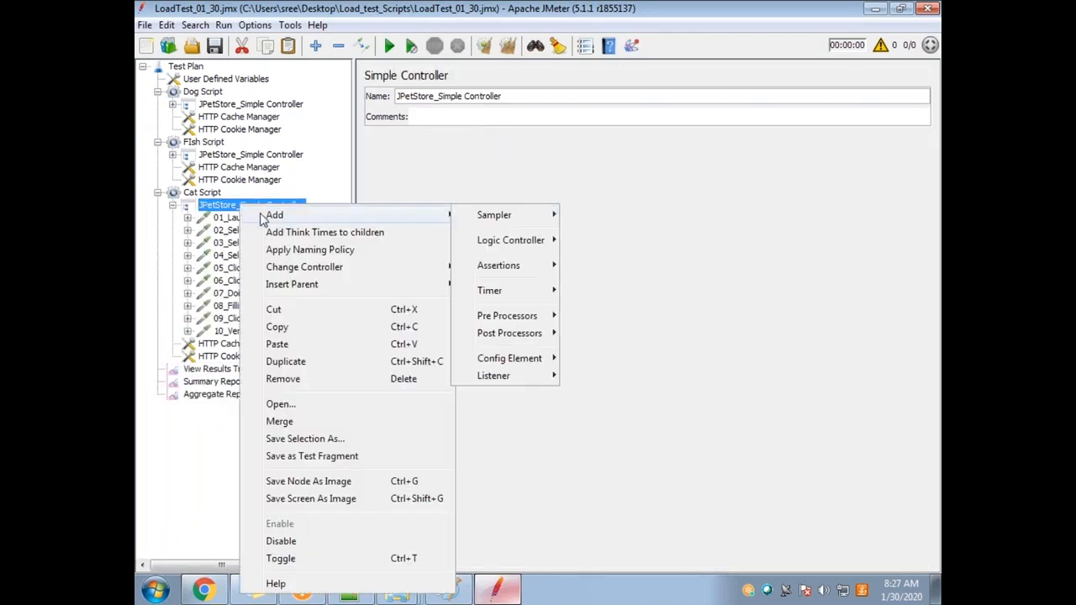
left_click(346, 233)
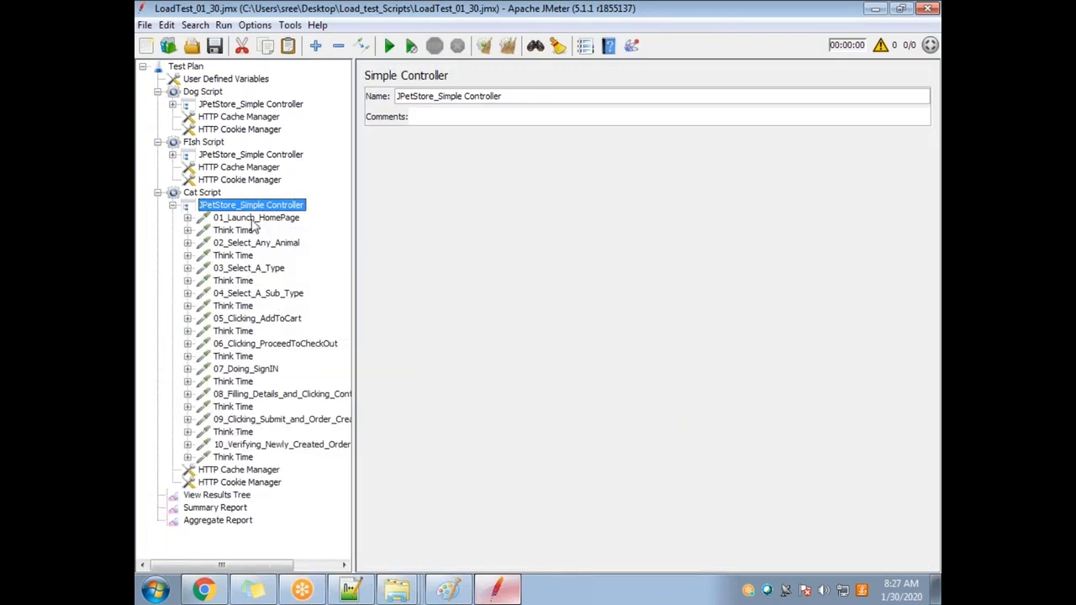
Show the Cat Script thread group's settings, and expand the Simple Controller under the Dog Script
left_click(158, 192)
left_click(171, 193)
left_click(157, 192)
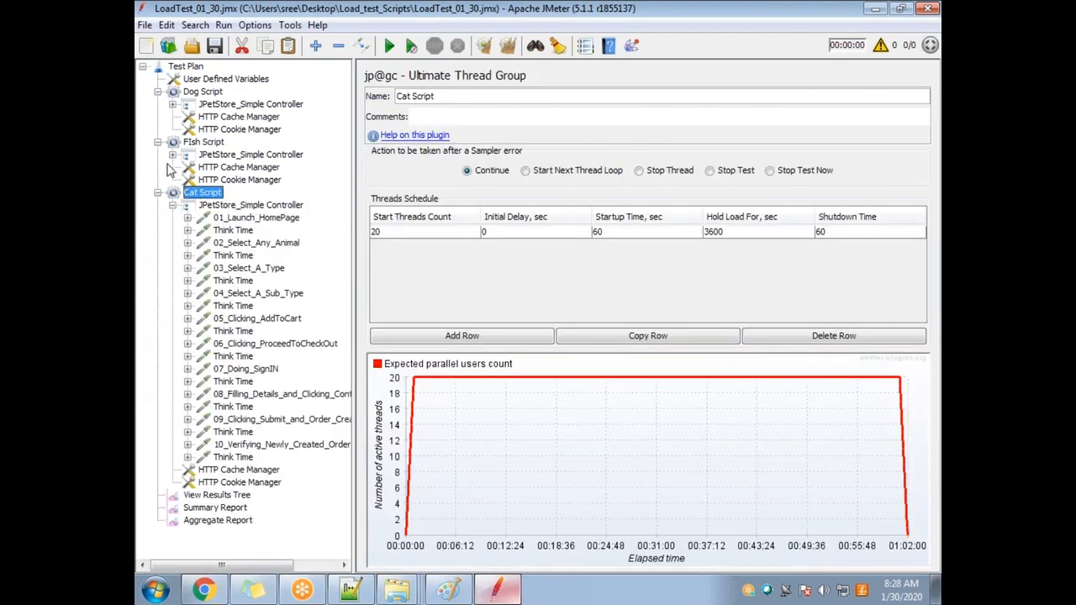
left_click(173, 104)
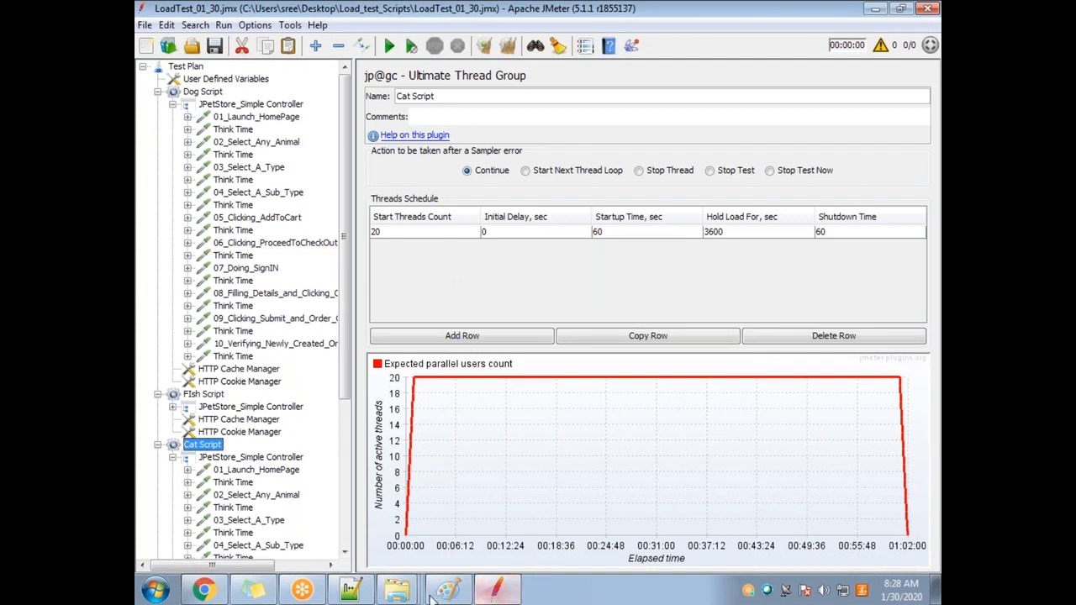
Switch to Notepad++ and add a "Pacing" column heading with a dashed underline beside the 3 scripts list in the running notes
left_click(351, 593)
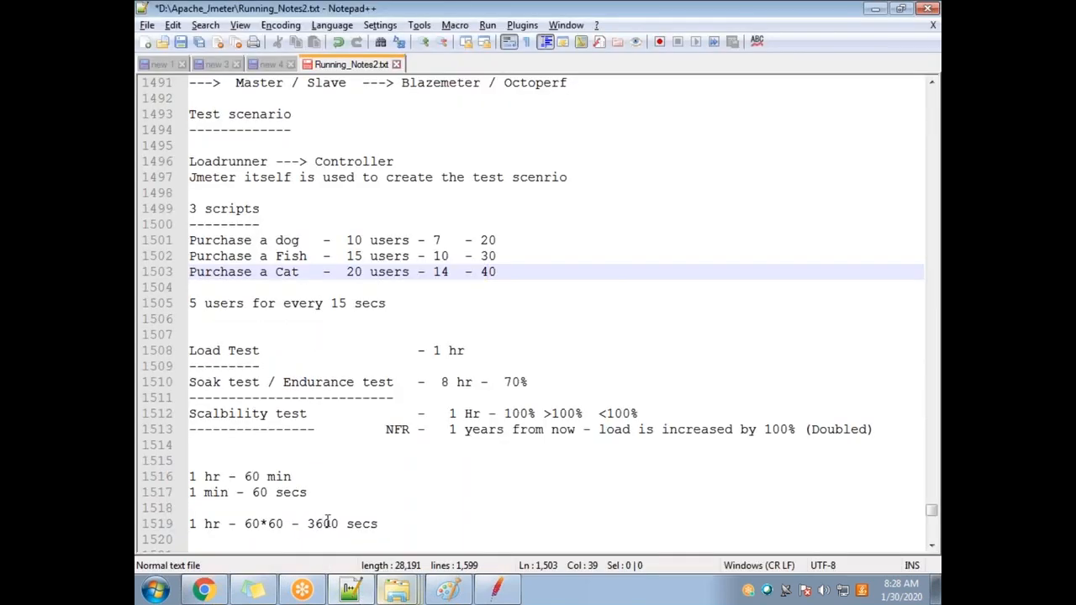
left_click(506, 243)
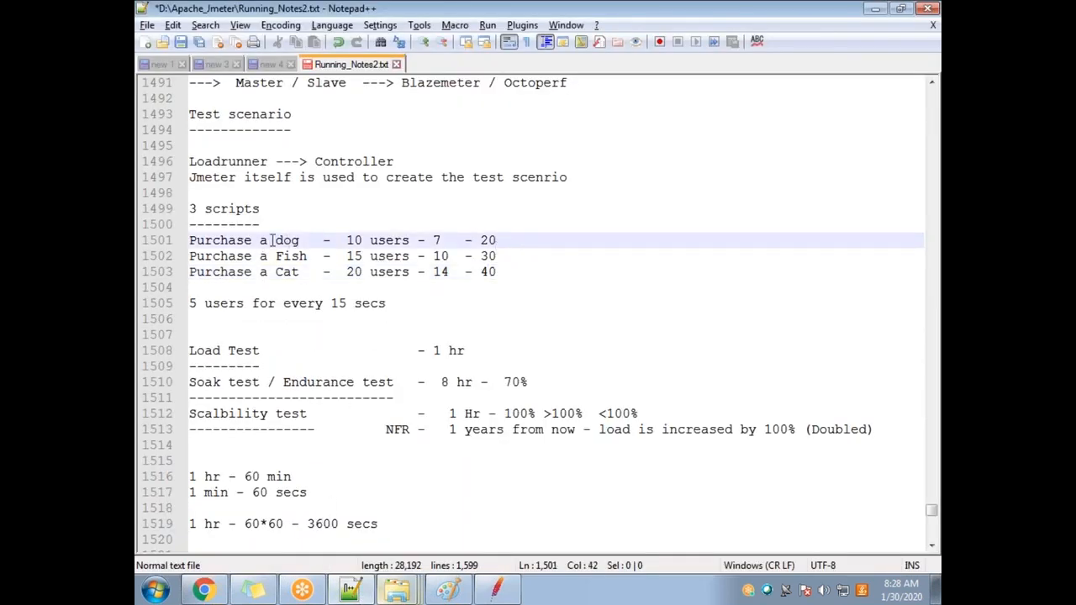
key("Up")
key("Up")
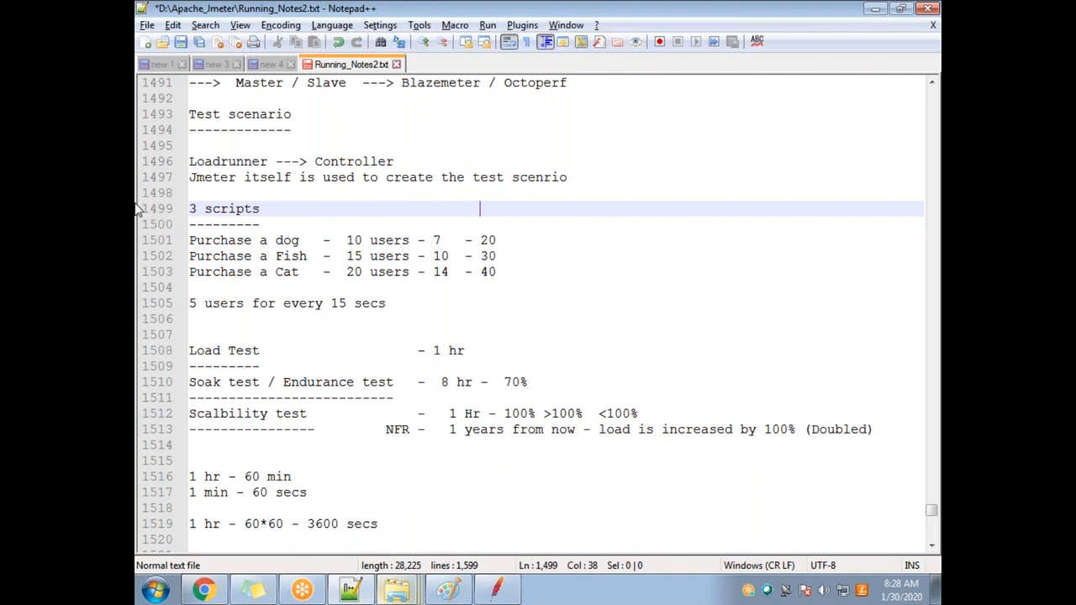
type("Pacing")
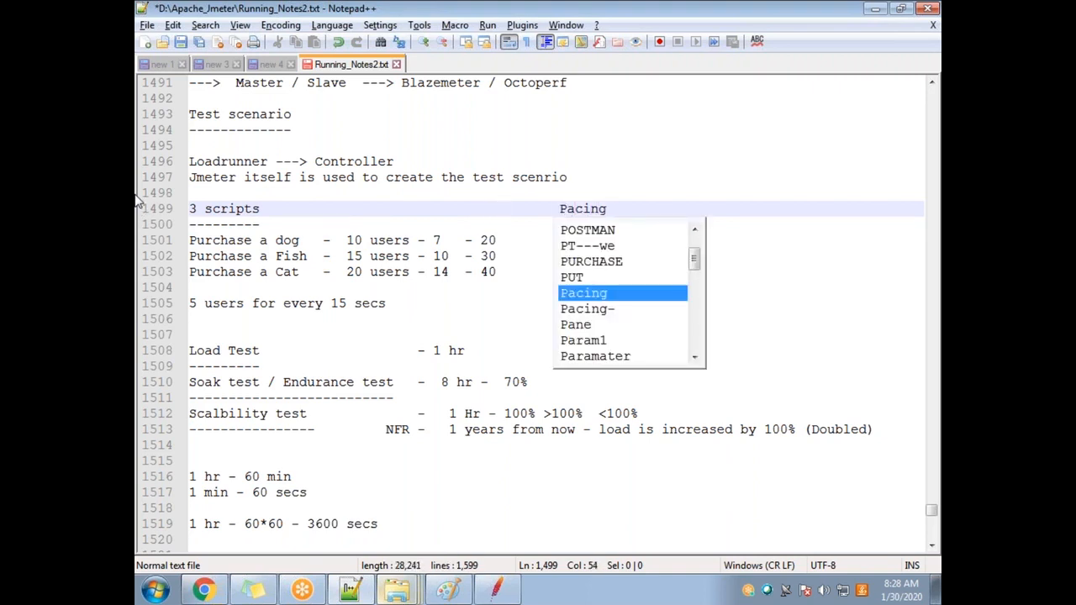
key("Down")
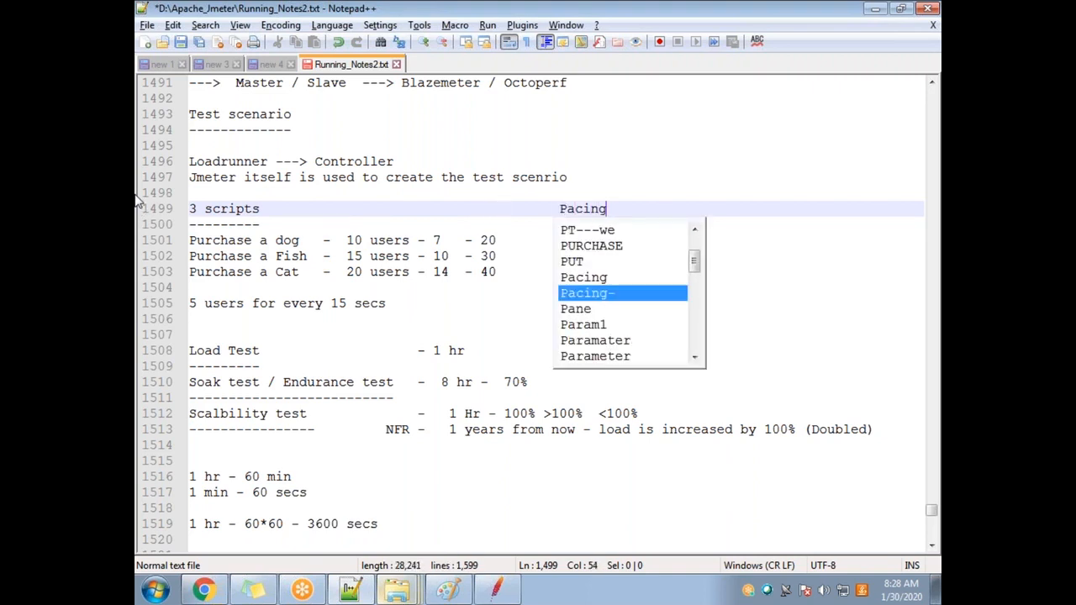
key("Return")
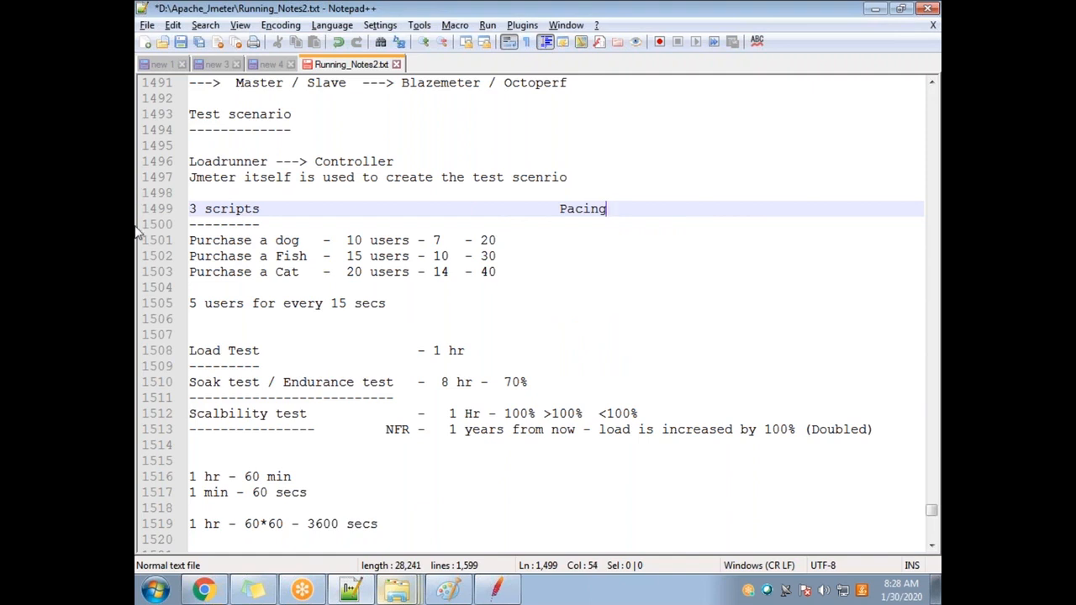
key("BackSpace")
key("Down")
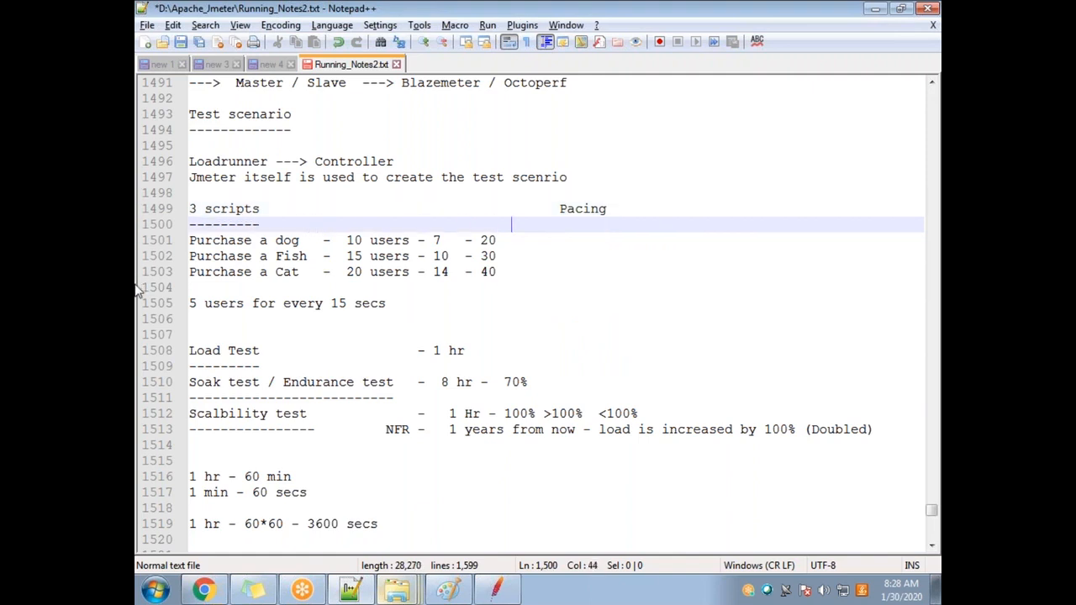
type("------")
Enter pacing values of 120 for the dog, 180 for the Fish and 100 for the Cat script, and highlight the whole table
key("Down")
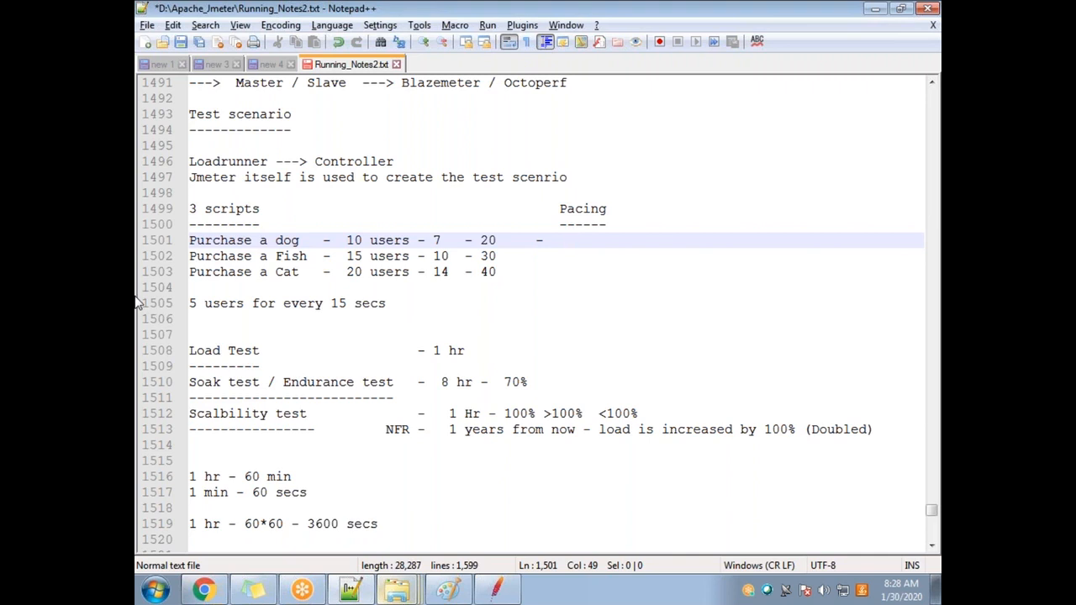
type("120")
key("Down")
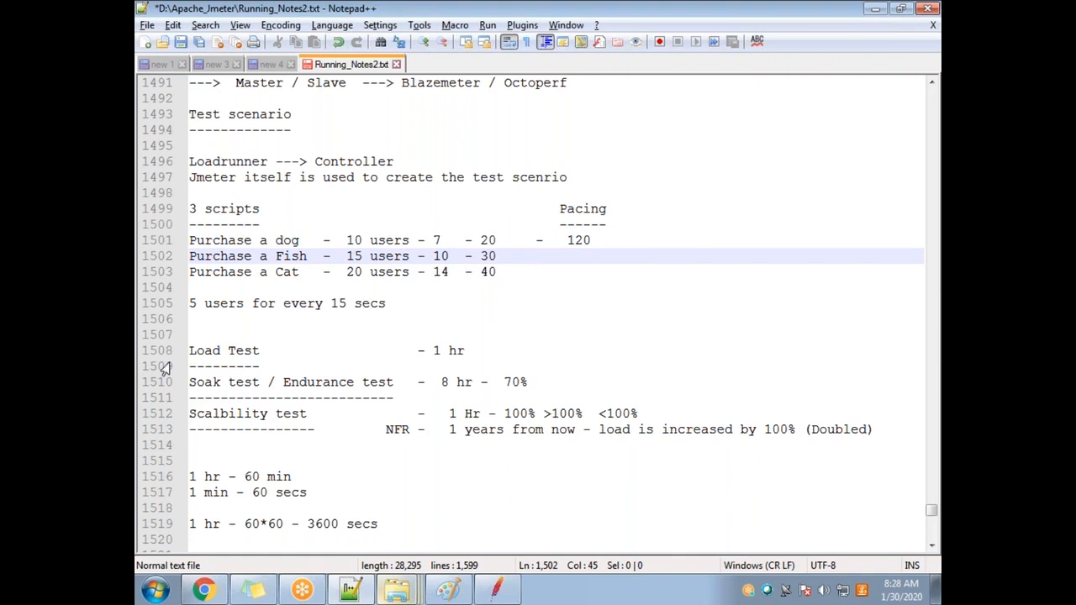
type("-   180")
key("Down")
type("- 100")
key("Left")
key("Left")
key("Left")
key("Tab")
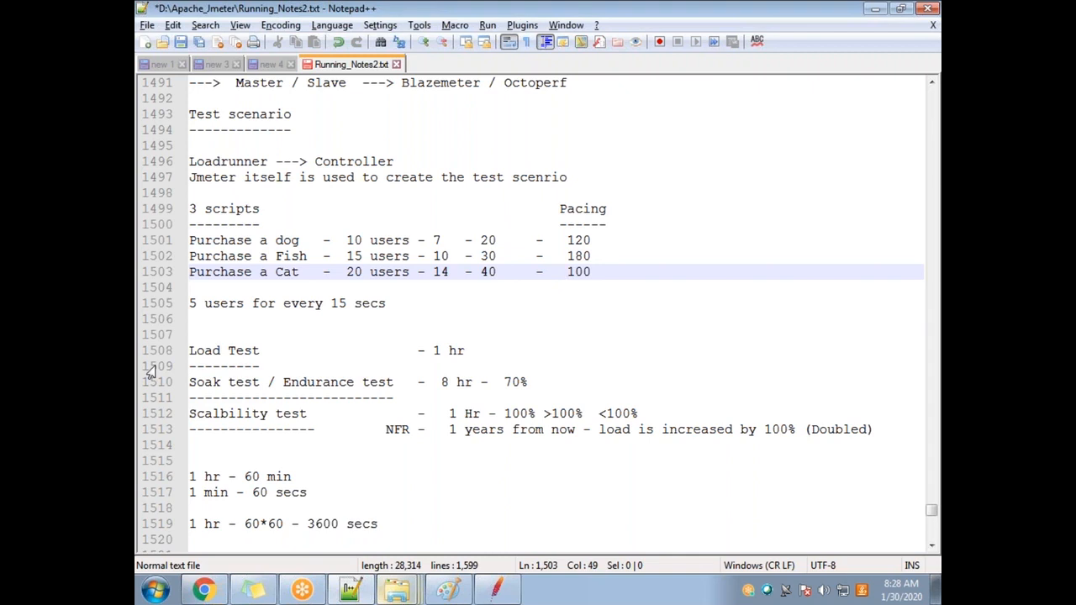
left_click(150, 374)
left_click(608, 286)
left_click_drag(594, 272, 190, 209)
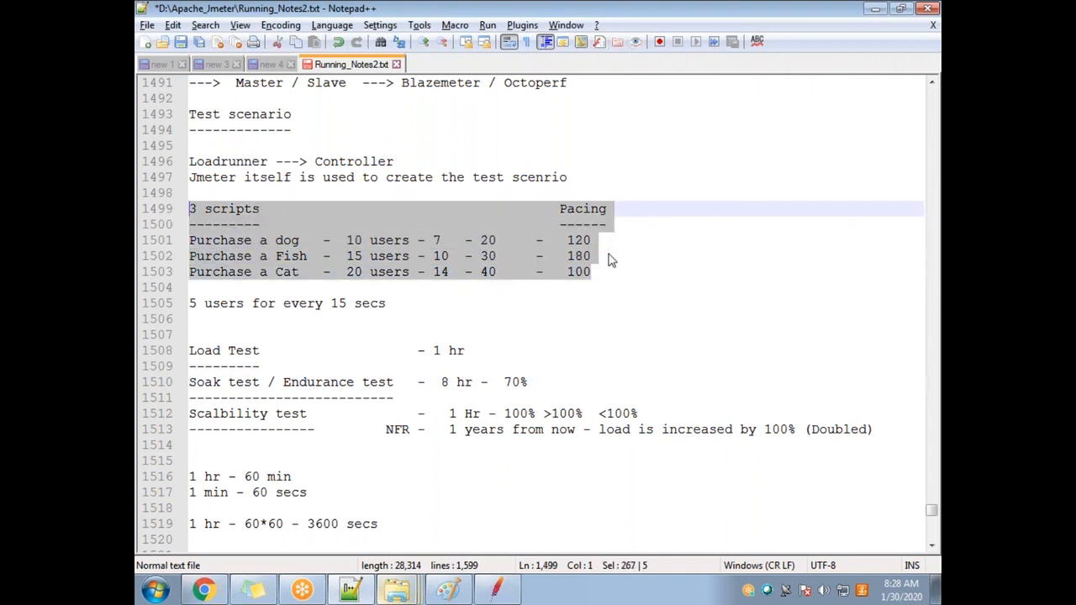
Switch back to JMeter, look through the element types available for the Dog Script's controller, and inspect its first Think Time element
key("alt+Tab")
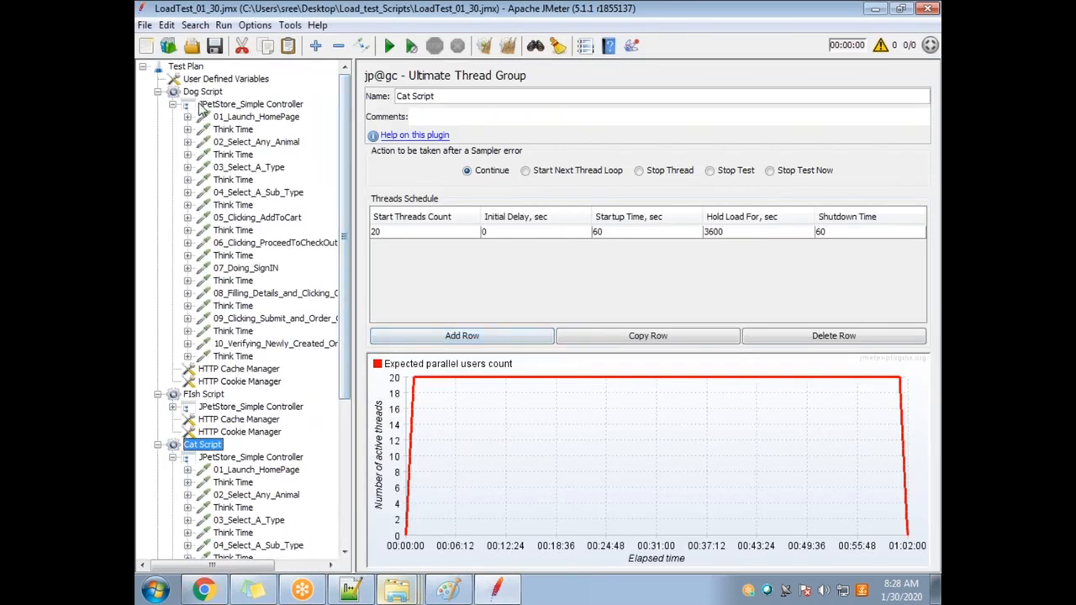
left_click(217, 106)
right_click(242, 107)
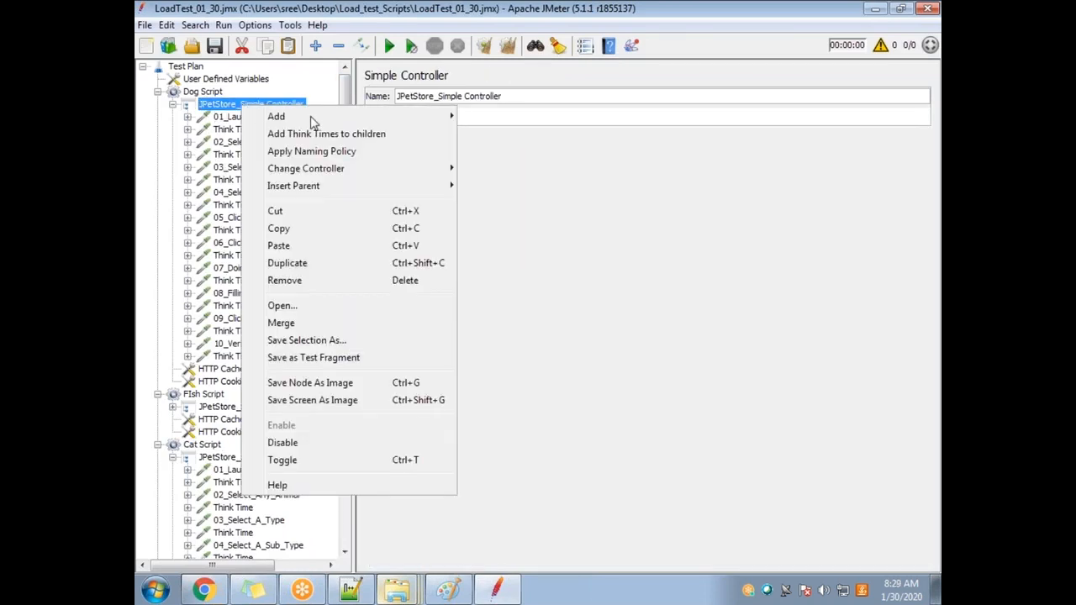
mouse_move(388, 117)
mouse_move(501, 124)
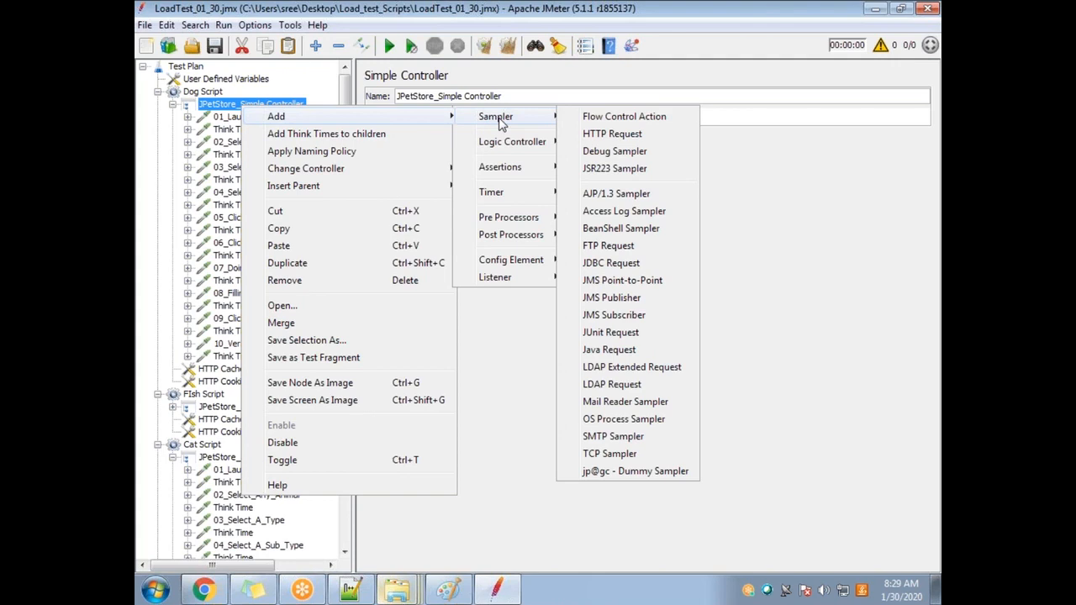
mouse_move(508, 156)
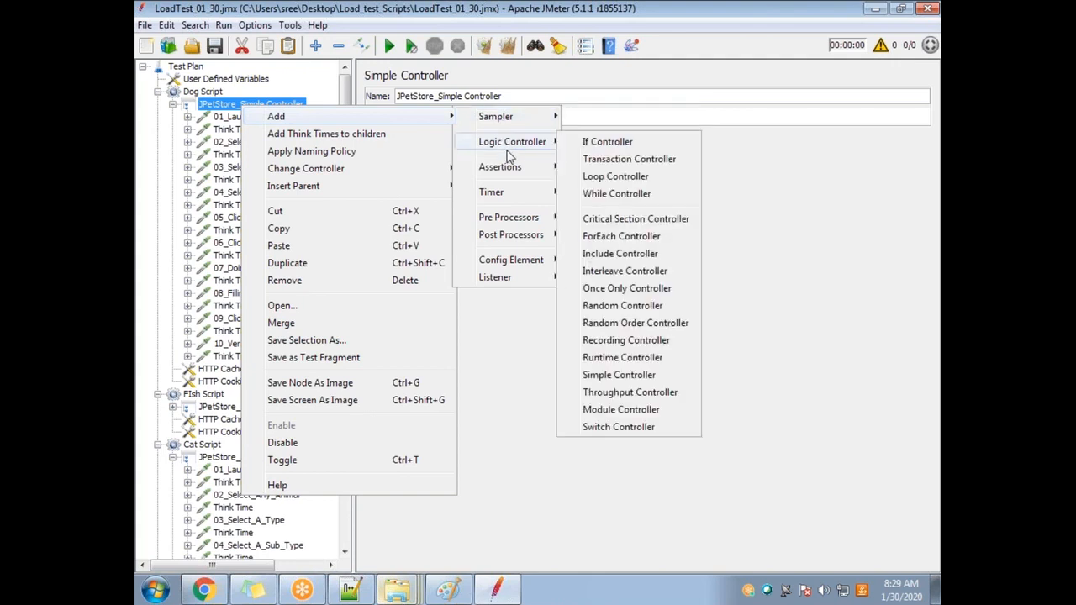
left_click(213, 151)
left_click(234, 129)
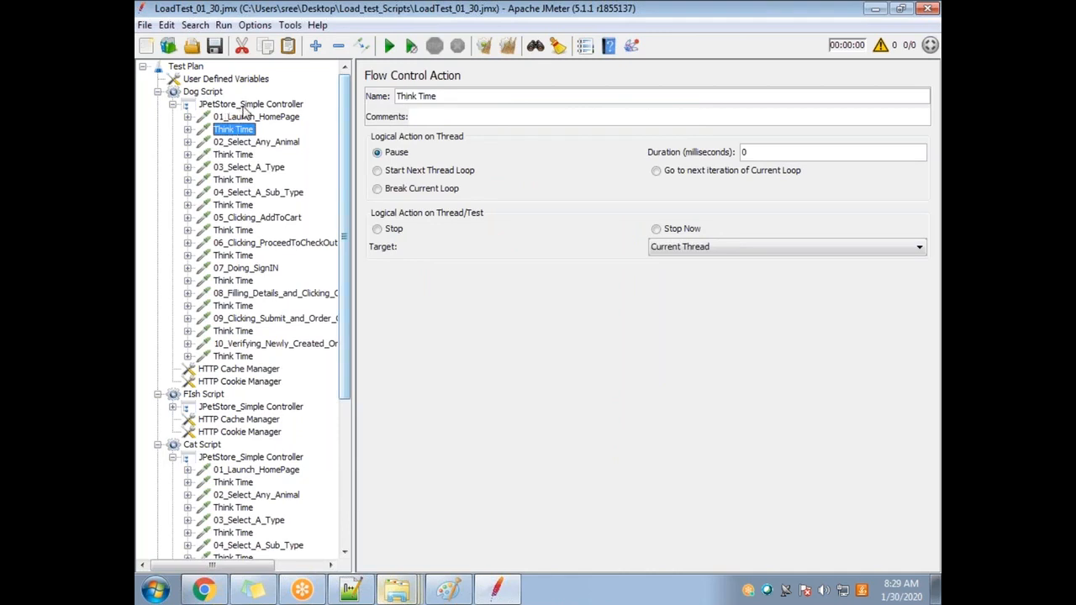
Add a Flow Control Action sampler to the Dog Script's Simple Controller
left_click(220, 105)
right_click(240, 106)
mouse_move(245, 113)
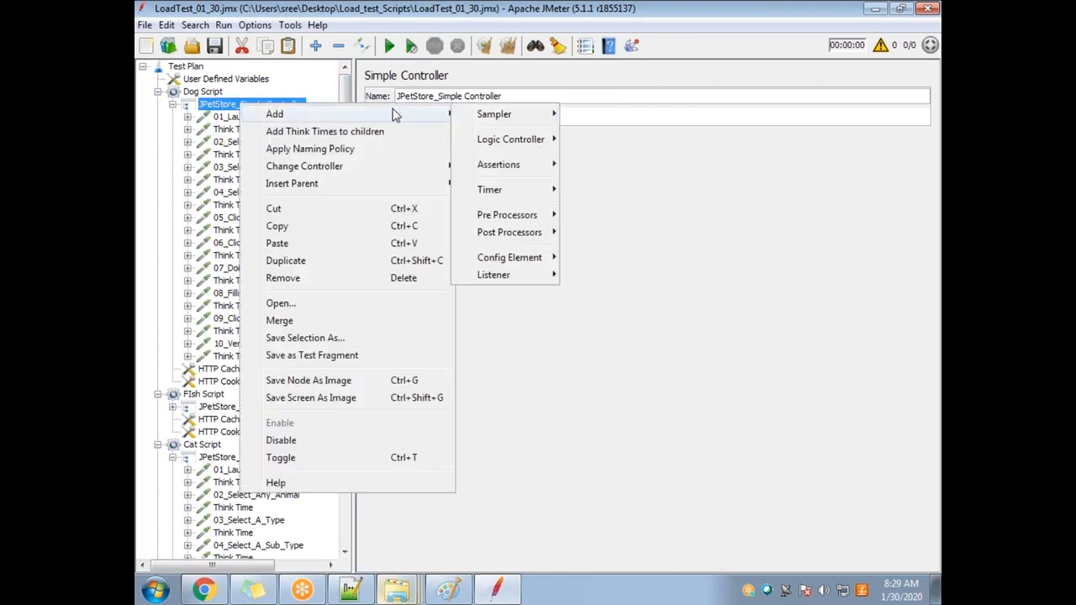
mouse_move(545, 126)
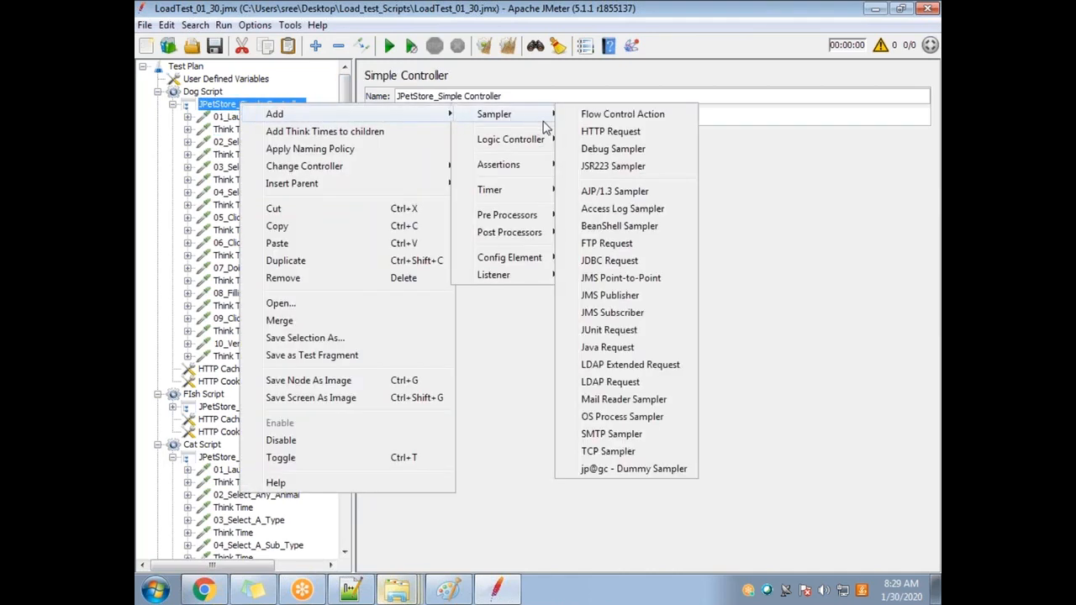
left_click(631, 118)
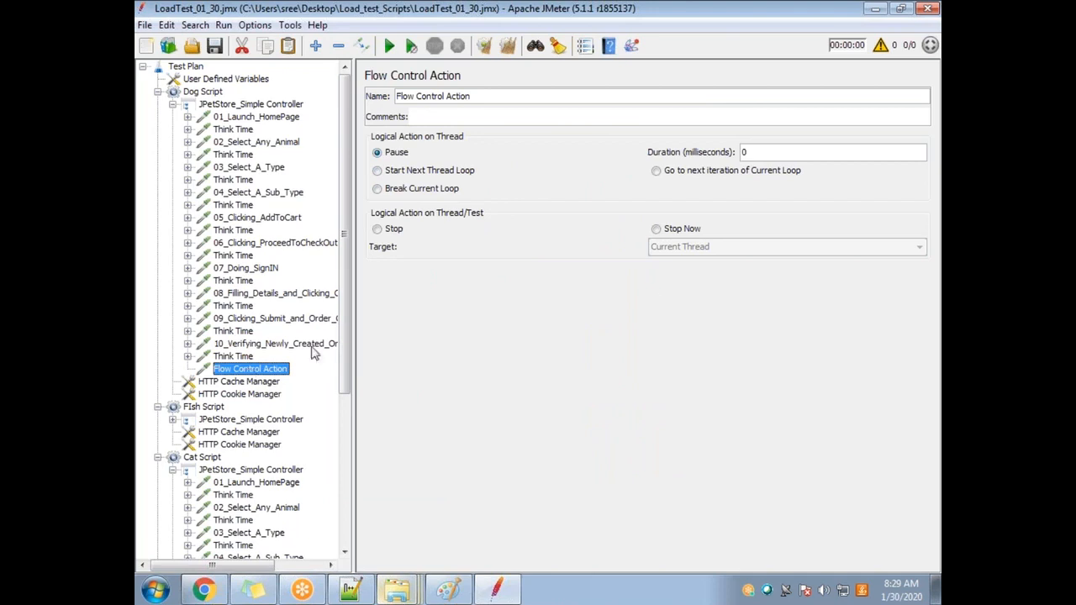
Check the pacing notes, try entering a pause duration in the Flow Control Action, and leave its duration blank
left_click(766, 151)
key("alt+Tab")
key("alt+Tab")
left_click_drag(768, 153, 740, 153)
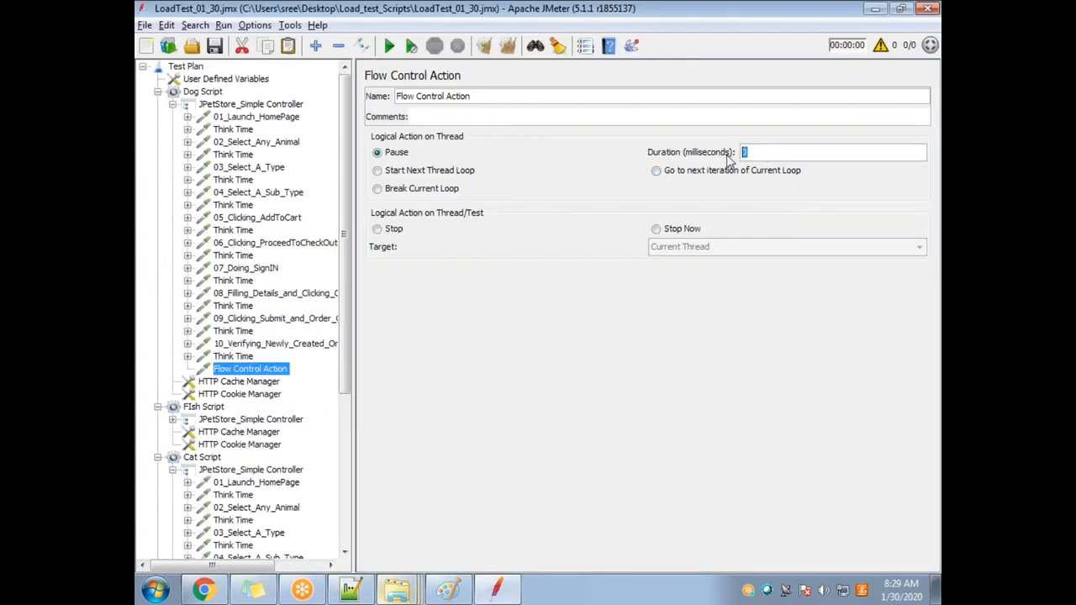
type("12")
double_click(765, 155)
key("BackSpace")
Add a Constant Timer under the Dog Script's Flow Control Action and set its thread delay to 120 milliseconds
right_click(261, 371)
mouse_move(439, 285)
mouse_move(503, 305)
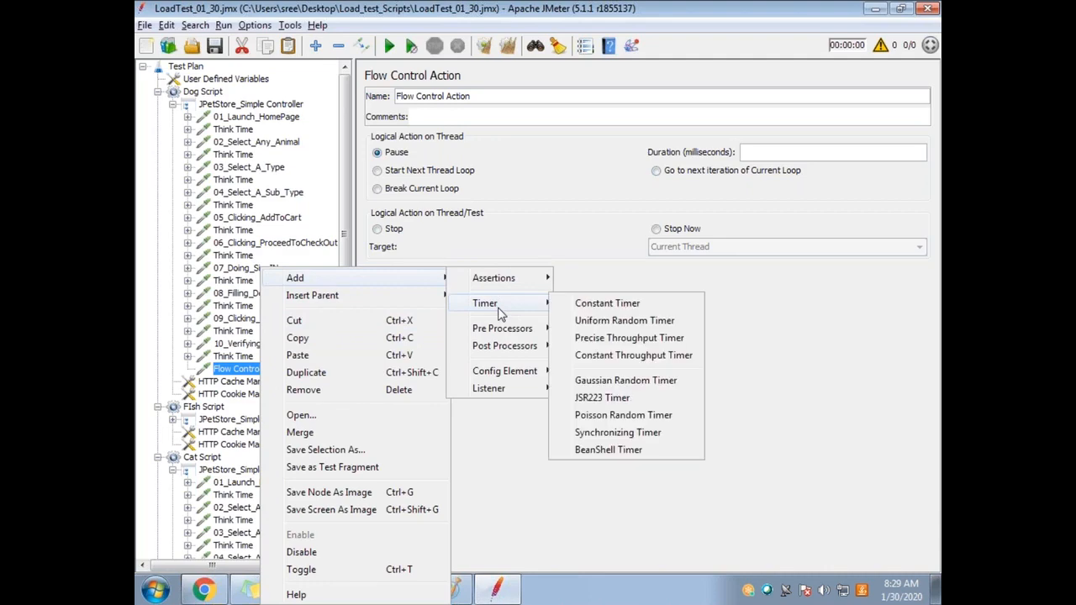
left_click(612, 309)
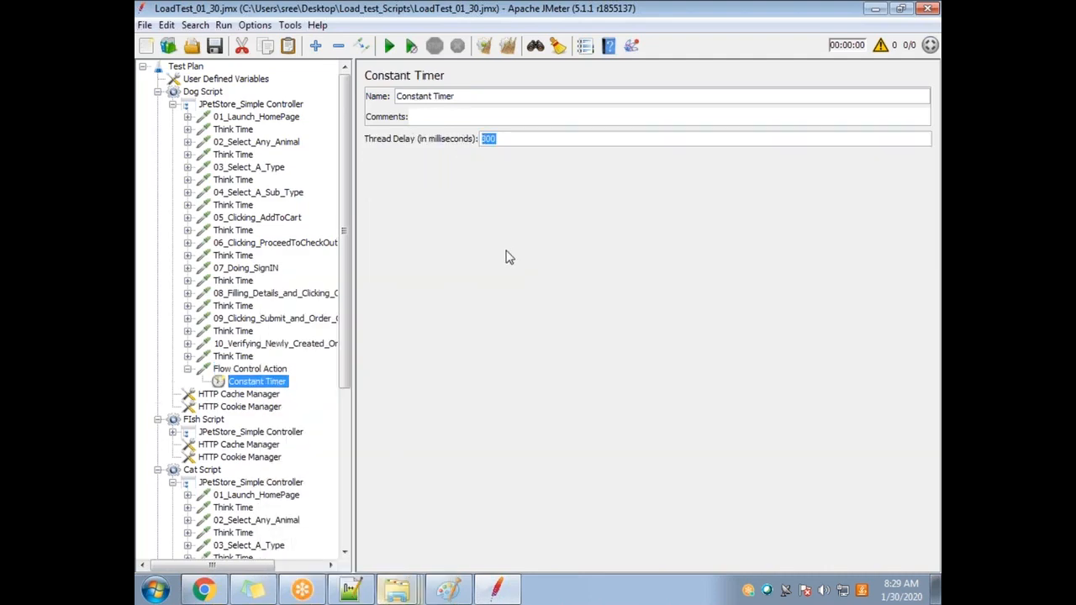
key("alt+Tab")
key("alt+Tab")
key("BackSpace")
type("120")
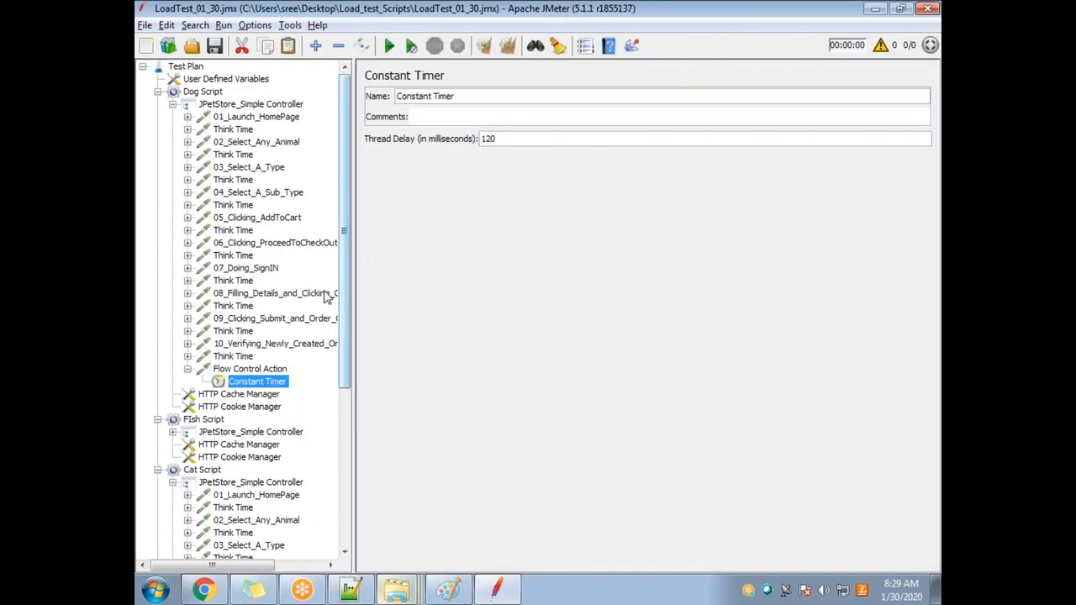
left_click(257, 324)
left_click(250, 382)
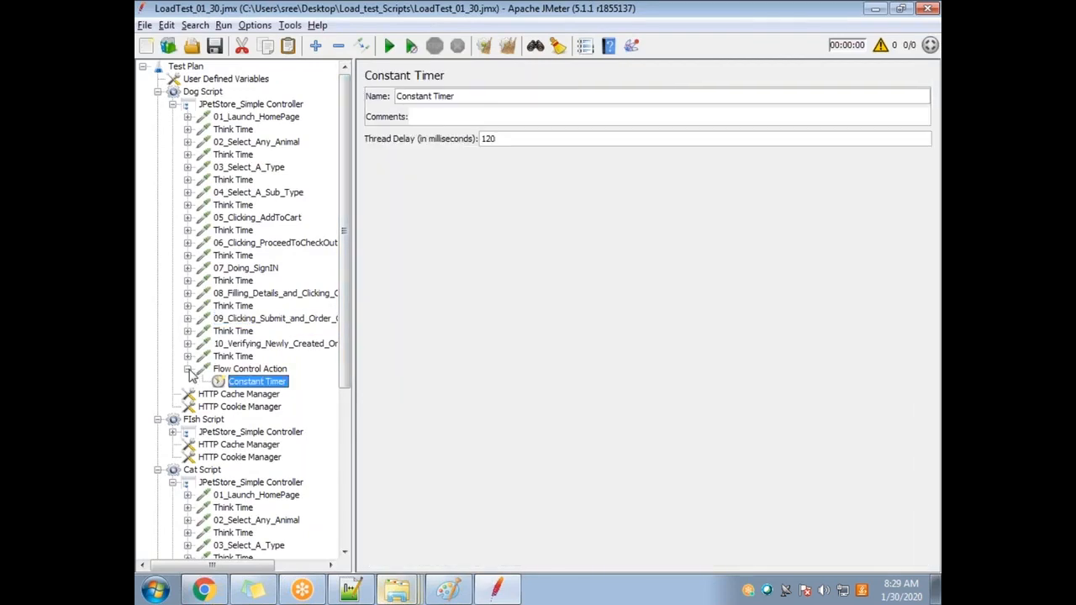
Rename the Dog Script's Flow Control Action to Pacing and delete the Think Time element directly before it
left_click(188, 370)
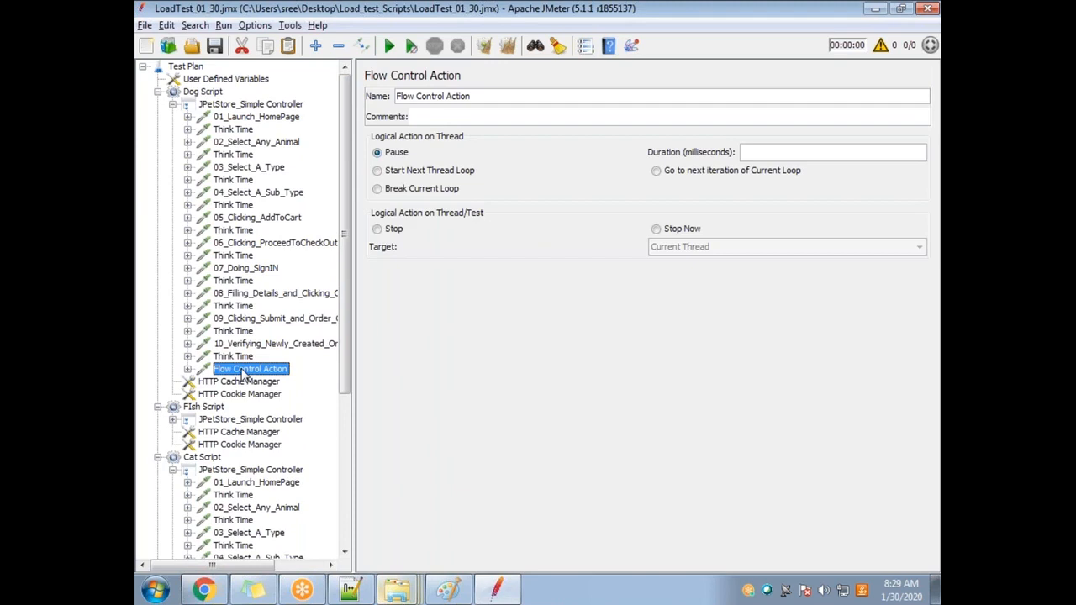
triple_click(398, 96)
type("Pacing")
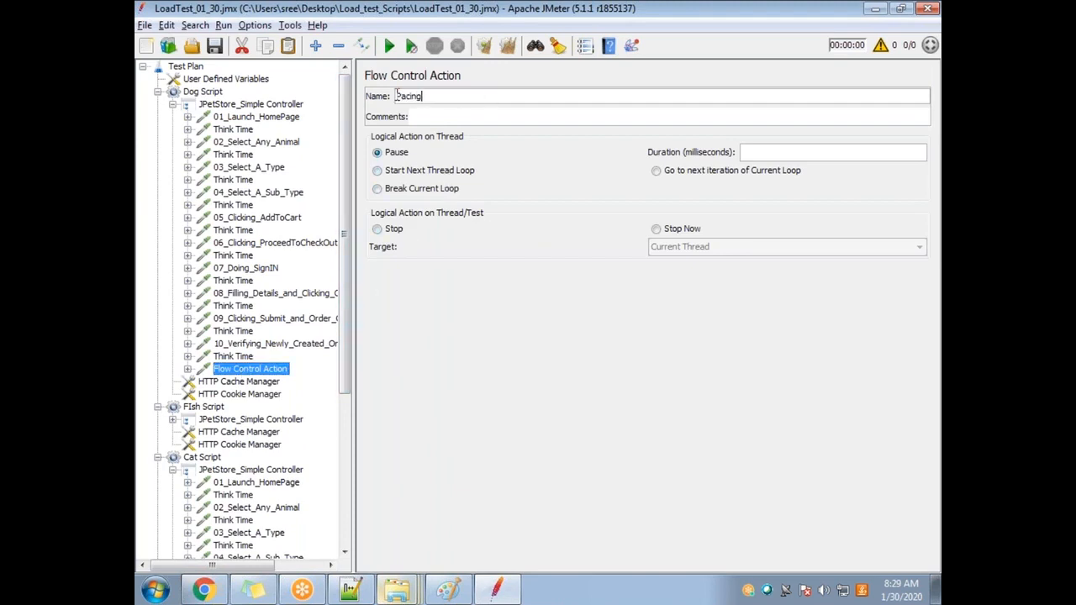
left_click(237, 356)
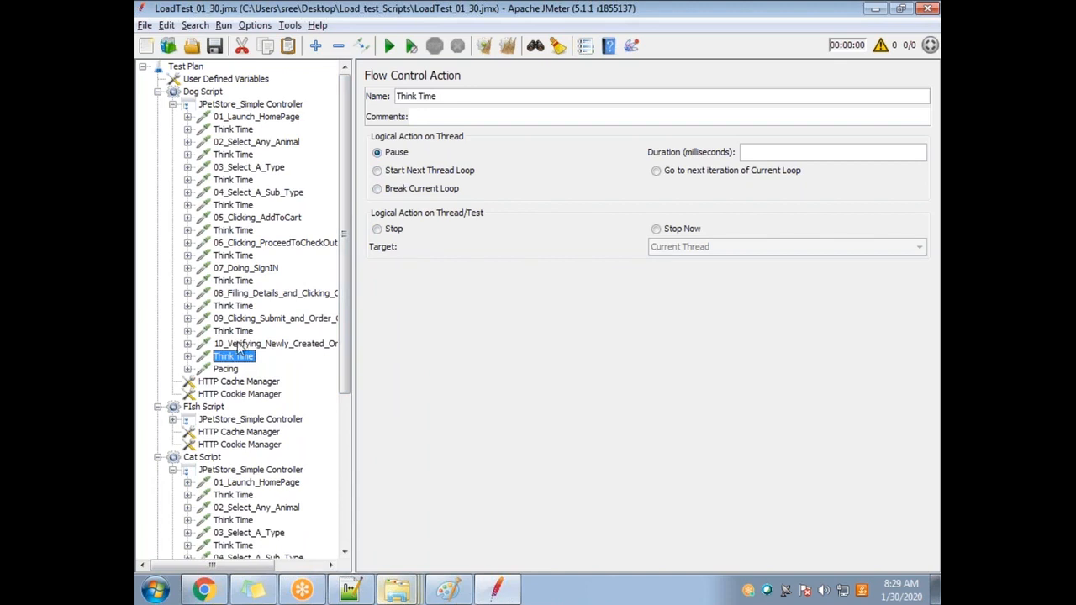
key("Delete")
left_click(505, 312)
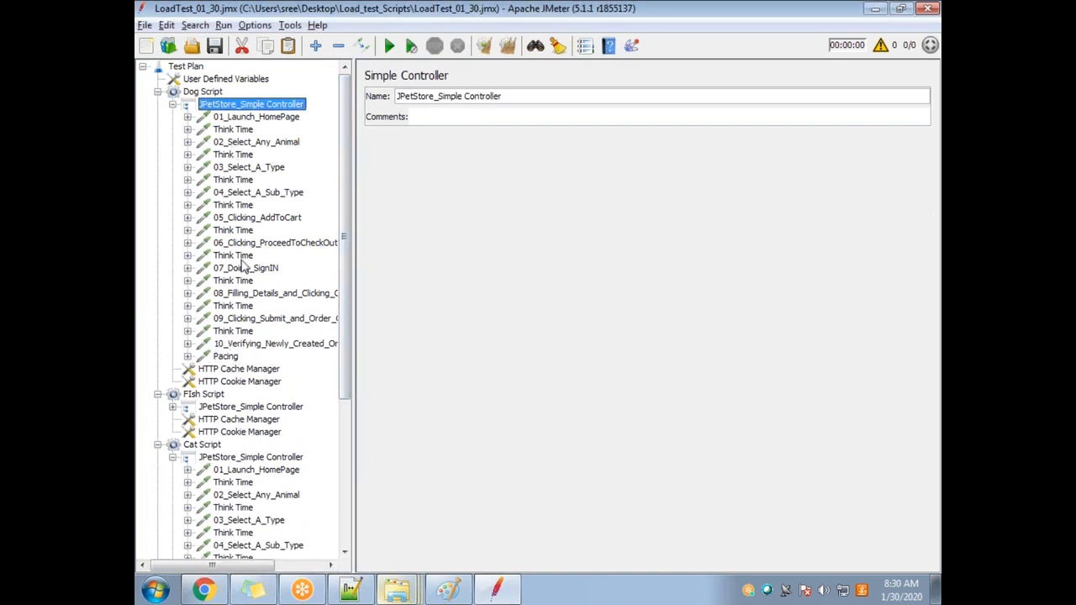
Inspect the Constant Timer under the Dog Script's Pacing element and compare its thread delay with the pacing notes in Notepad++
left_click(227, 356)
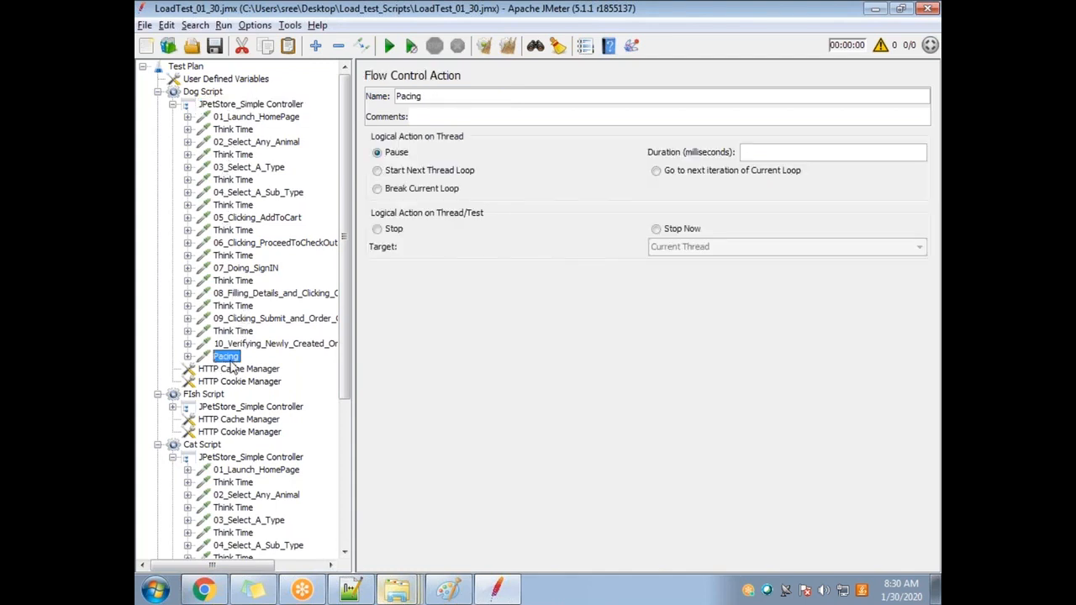
left_click(188, 358)
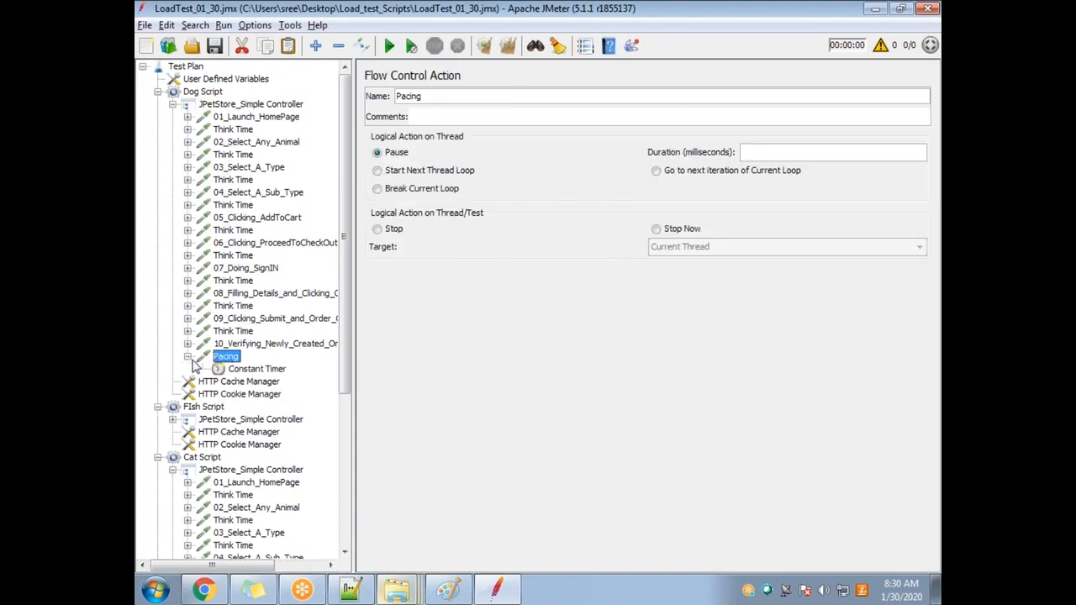
left_click(243, 370)
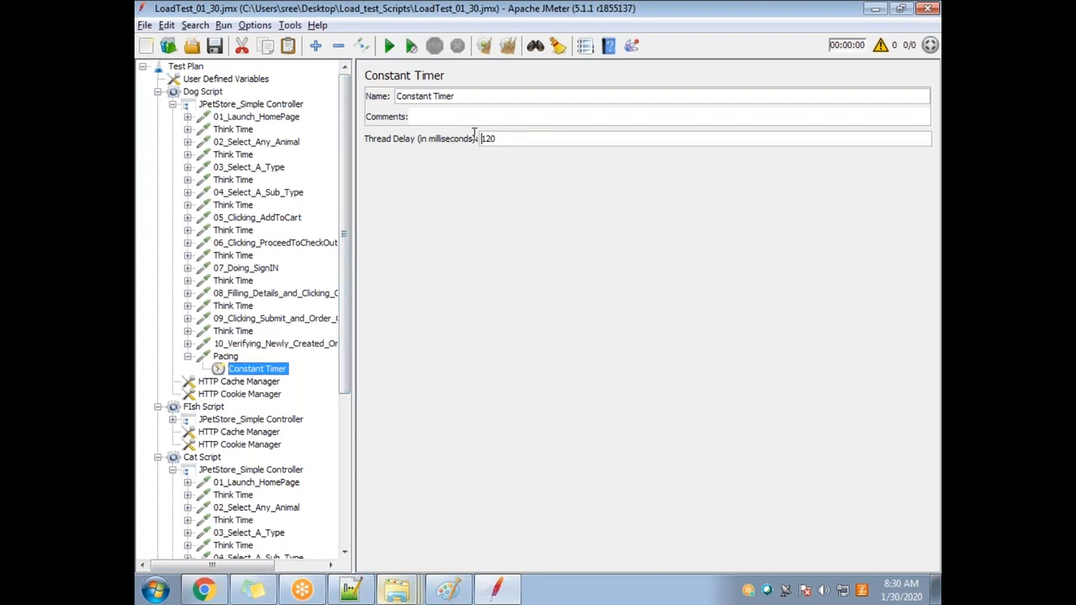
left_click_drag(504, 136, 468, 140)
key("alt+Tab")
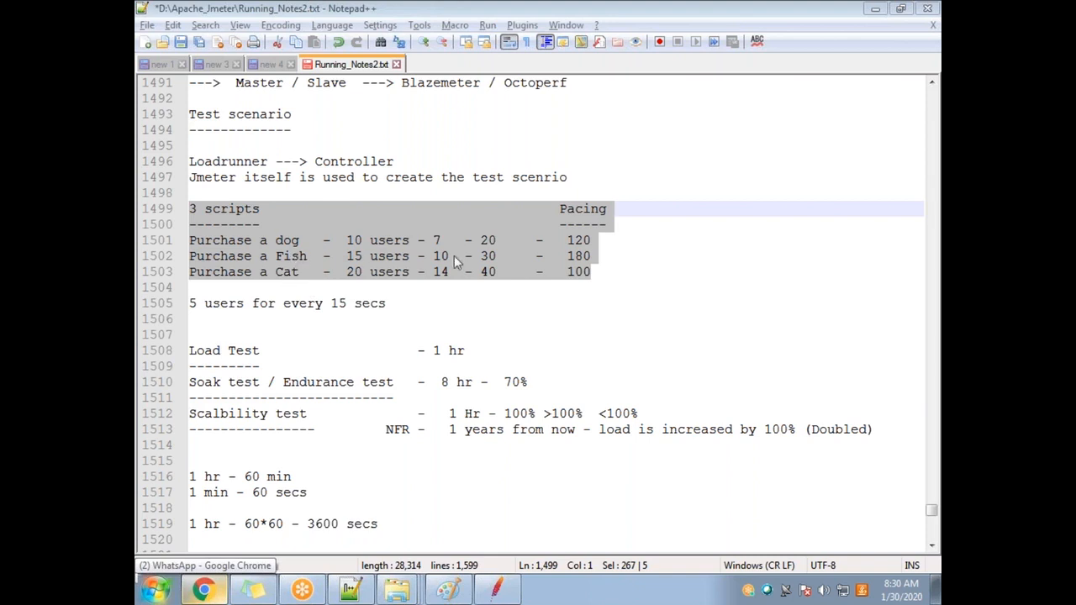
key("alt+Tab")
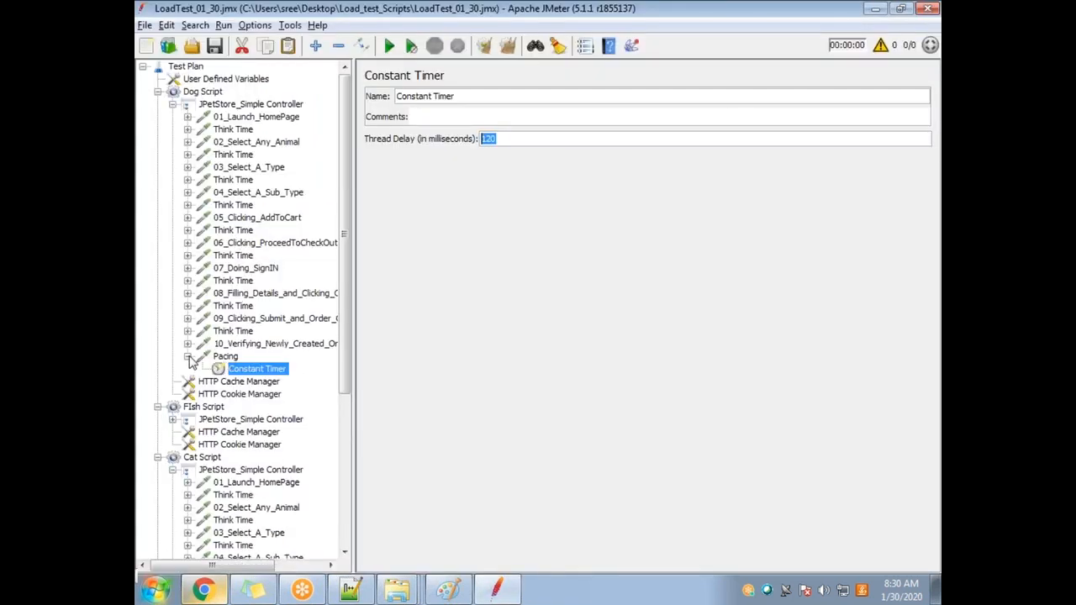
left_click(187, 357)
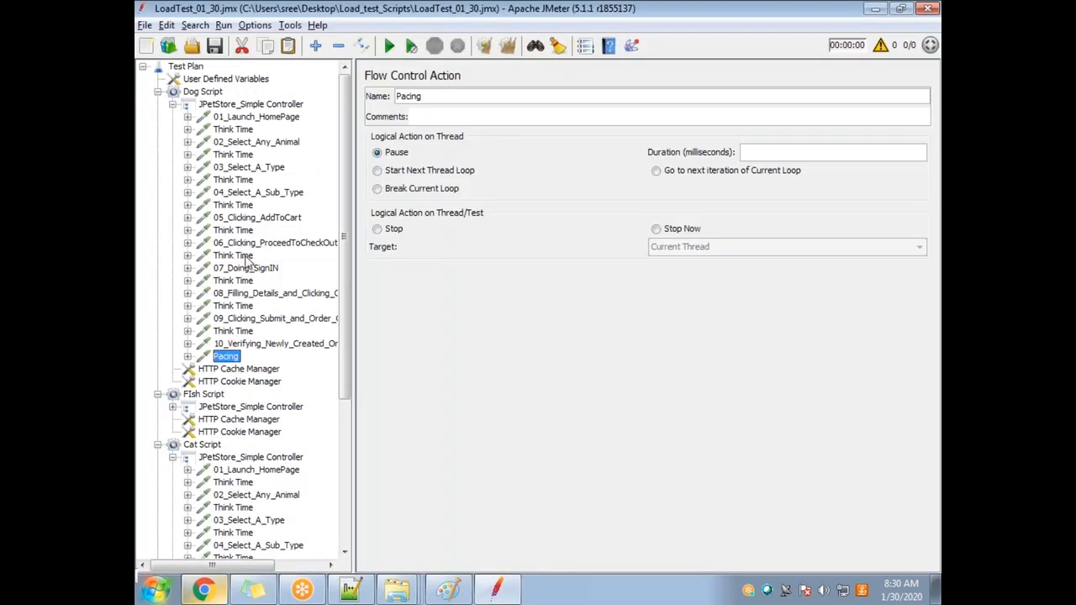
Add a Flow Control Action sampler to the FIsh Script's Simple Controller
left_click(172, 406)
left_click(257, 301)
right_click(300, 300)
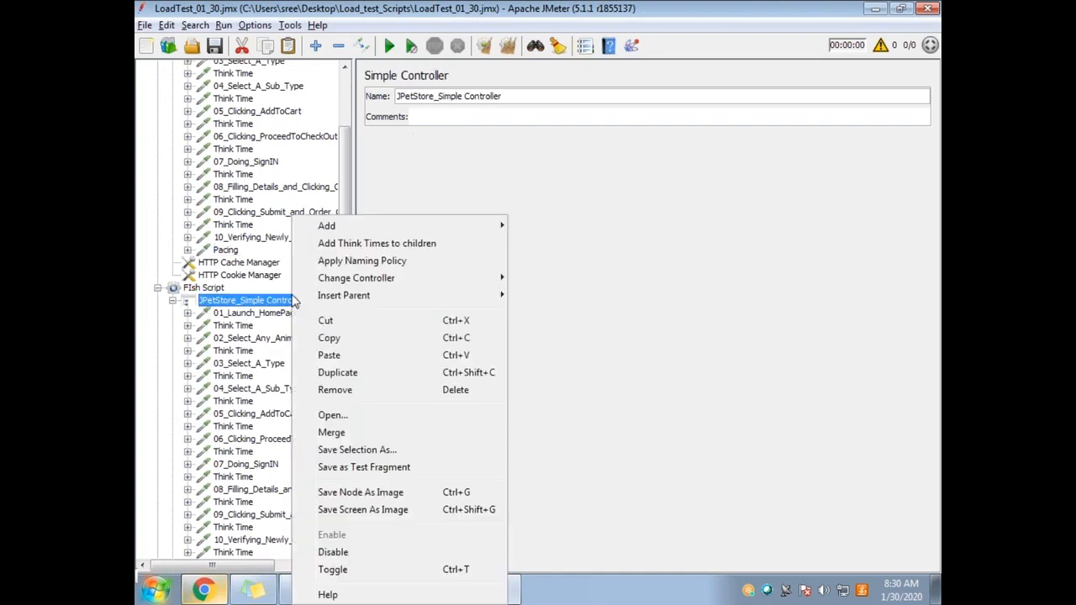
mouse_move(479, 231)
mouse_move(543, 229)
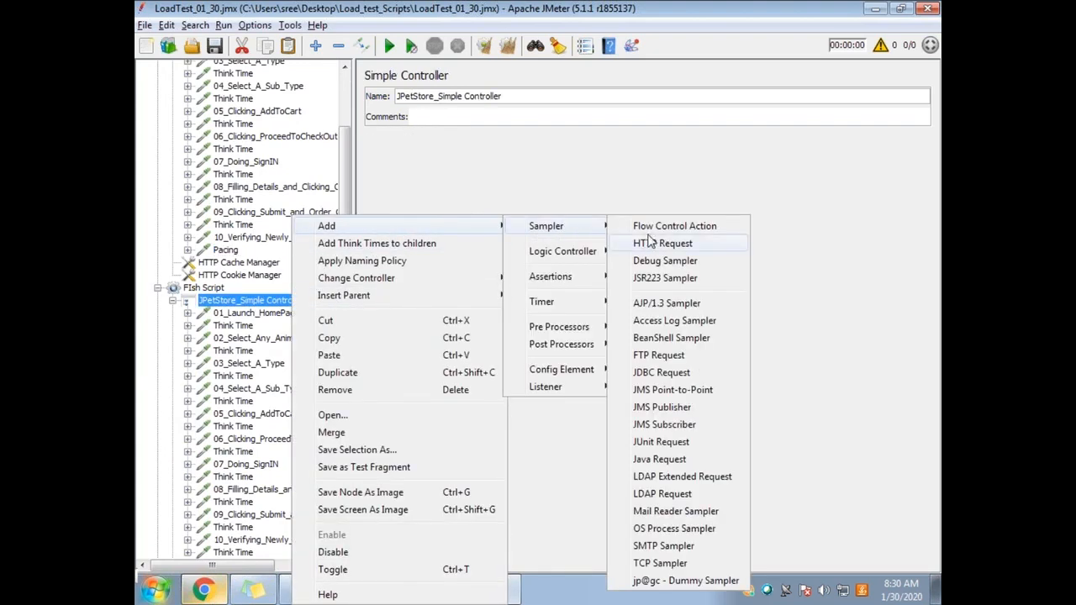
left_click(650, 224)
Add a Constant Timer under the FIsh Script's Flow Control Action and set its thread delay to 180 milliseconds, as in the pacing notes
scroll(278, 433, "down", 4)
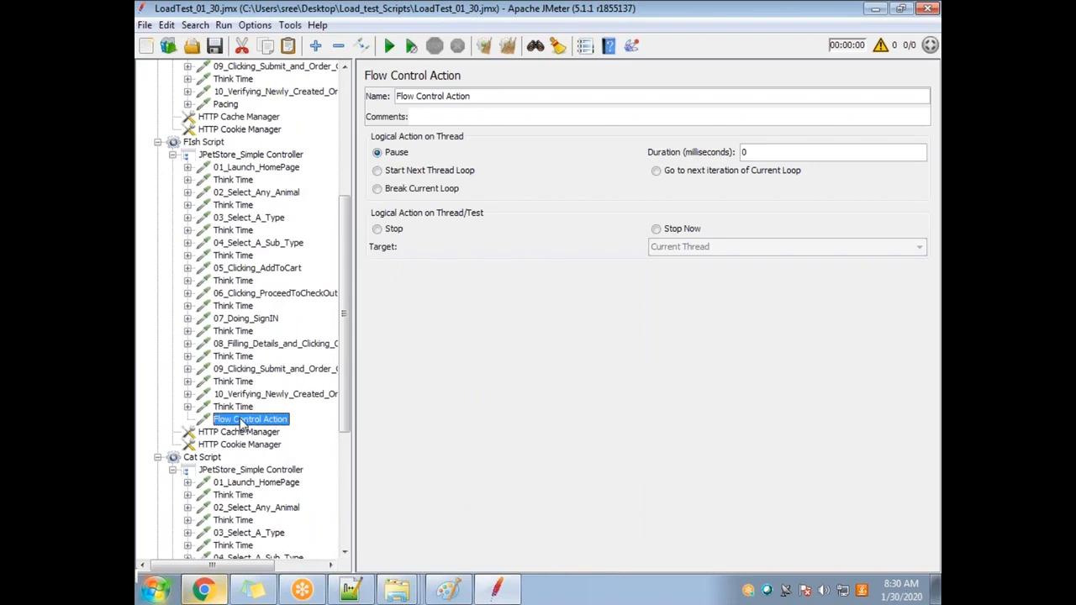
right_click(242, 420)
mouse_move(343, 286)
mouse_move(488, 305)
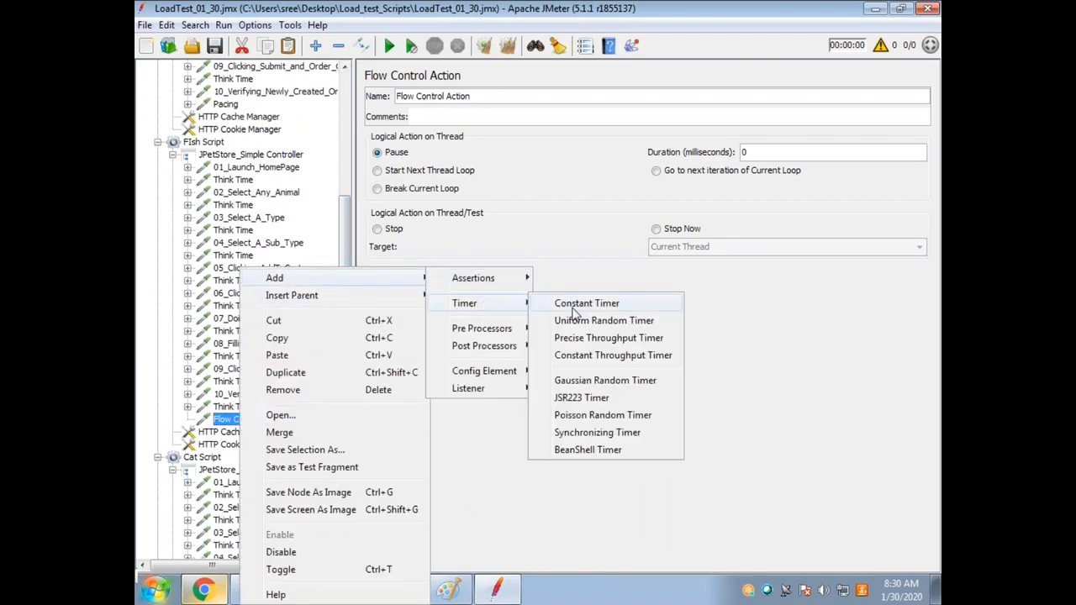
left_click(575, 307)
key("alt+Tab")
key("alt+Tab")
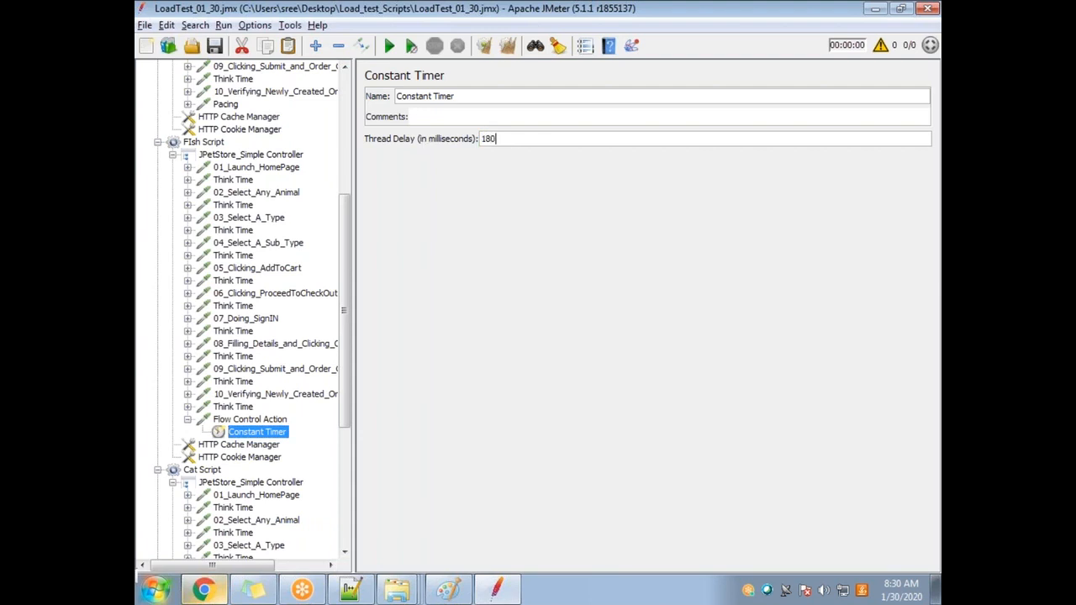
Rename the FIsh Script's Flow Control Action to Pacing and collapse it in the tree
left_click(275, 420)
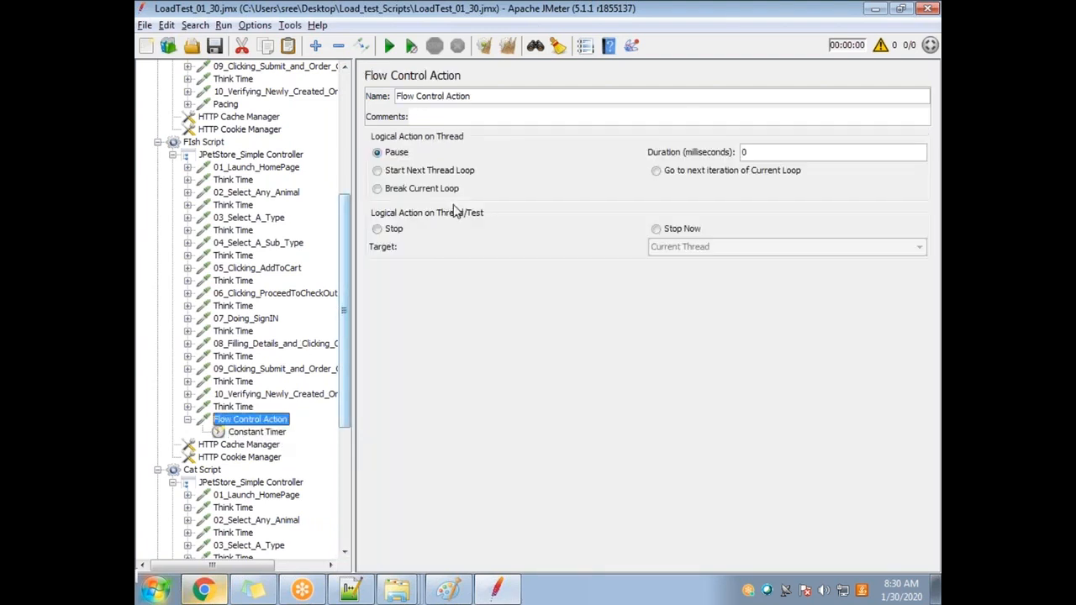
left_click_drag(488, 101, 358, 86)
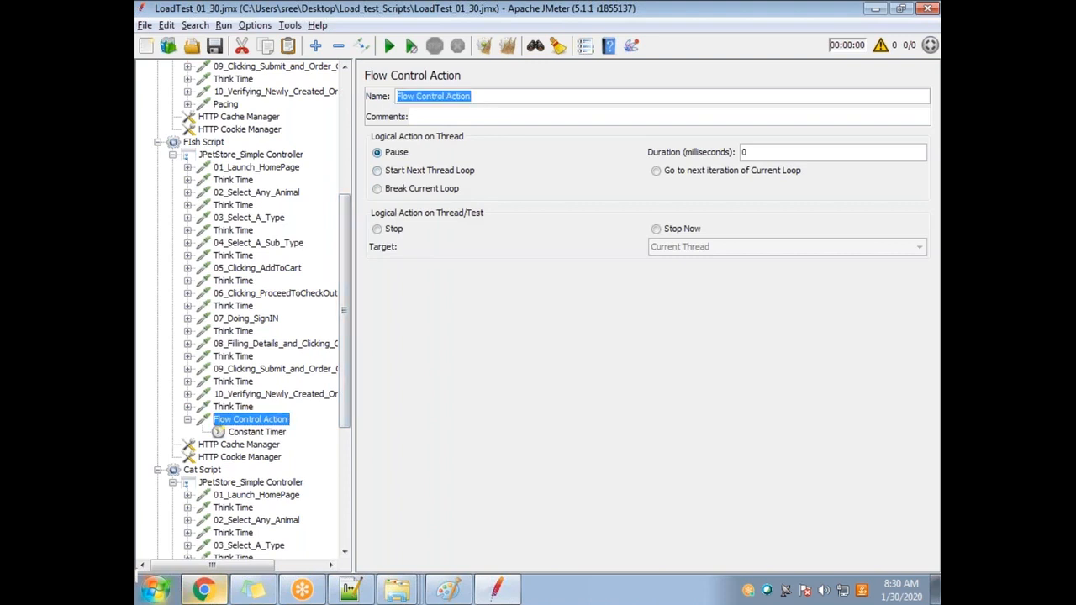
type("Pacing")
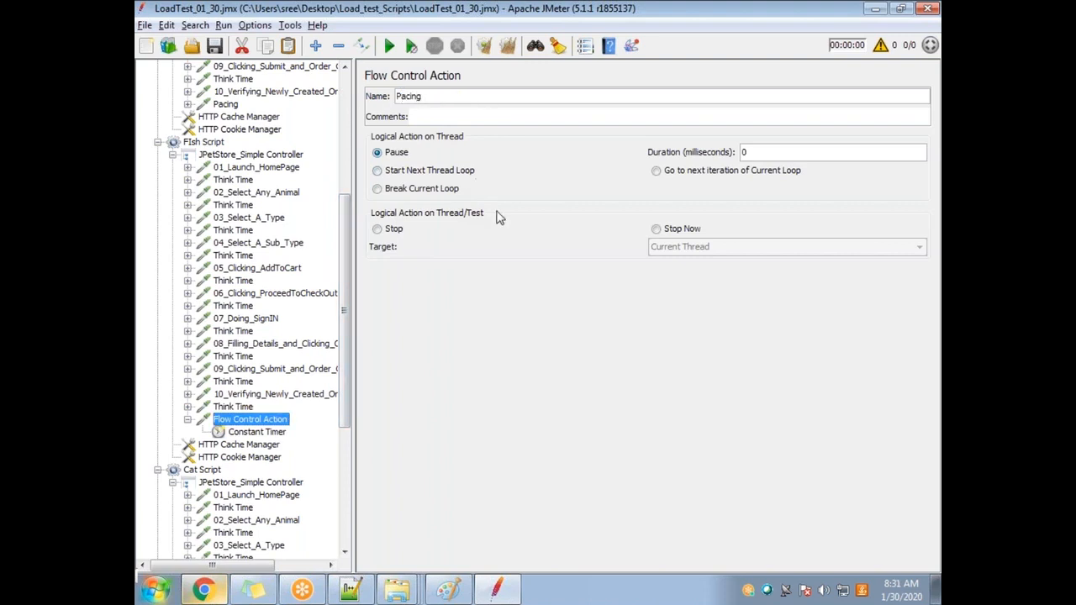
left_click(232, 408)
left_click(226, 419)
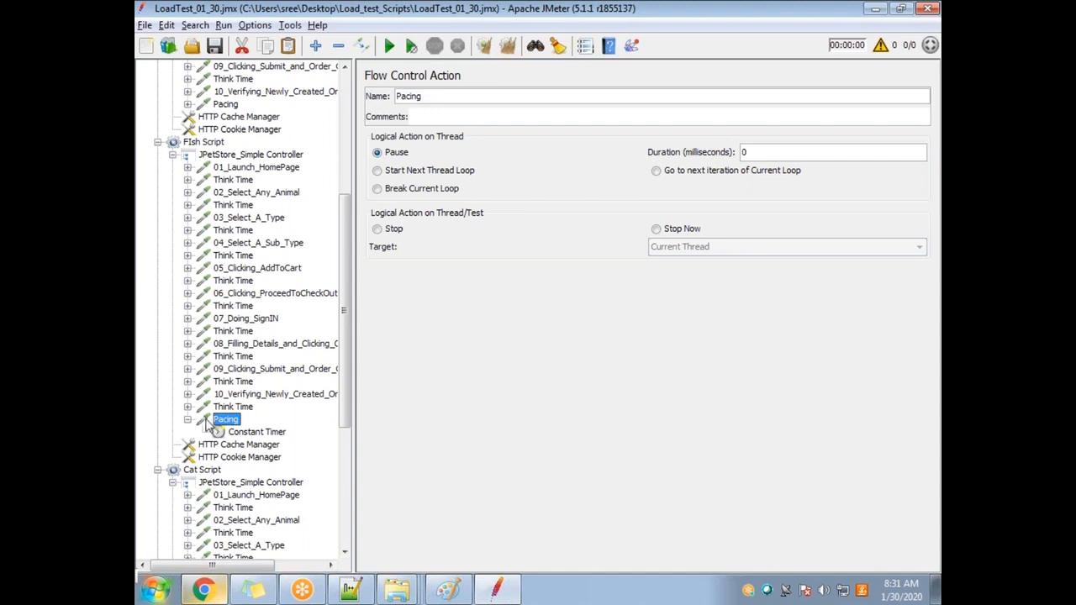
left_click(187, 419)
Delete the FIsh Script's last Think Time element, directly before Pacing
left_click(244, 409)
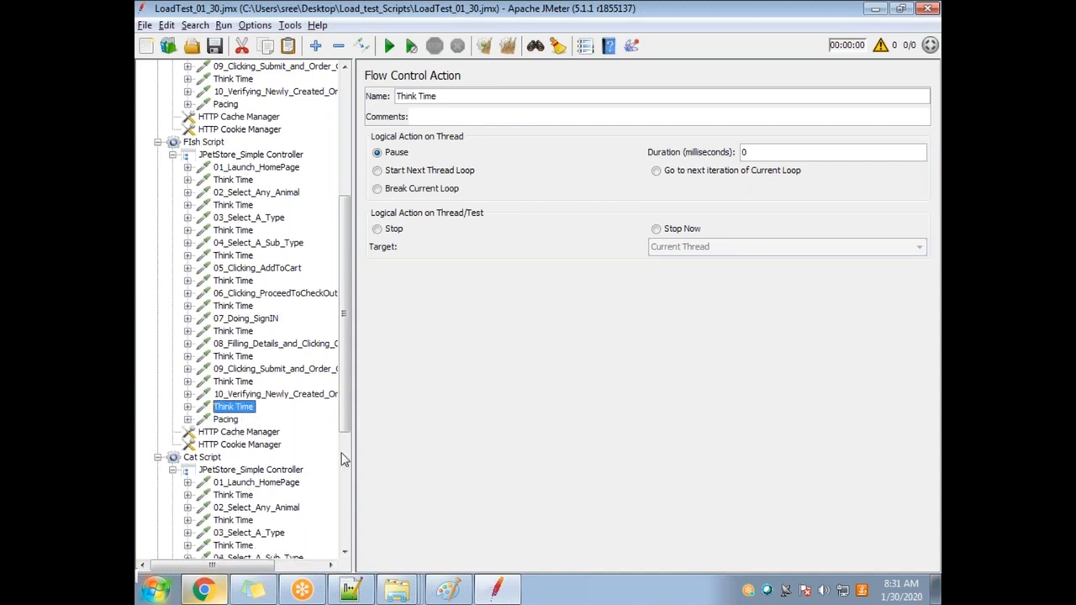
key("Delete")
left_click(503, 311)
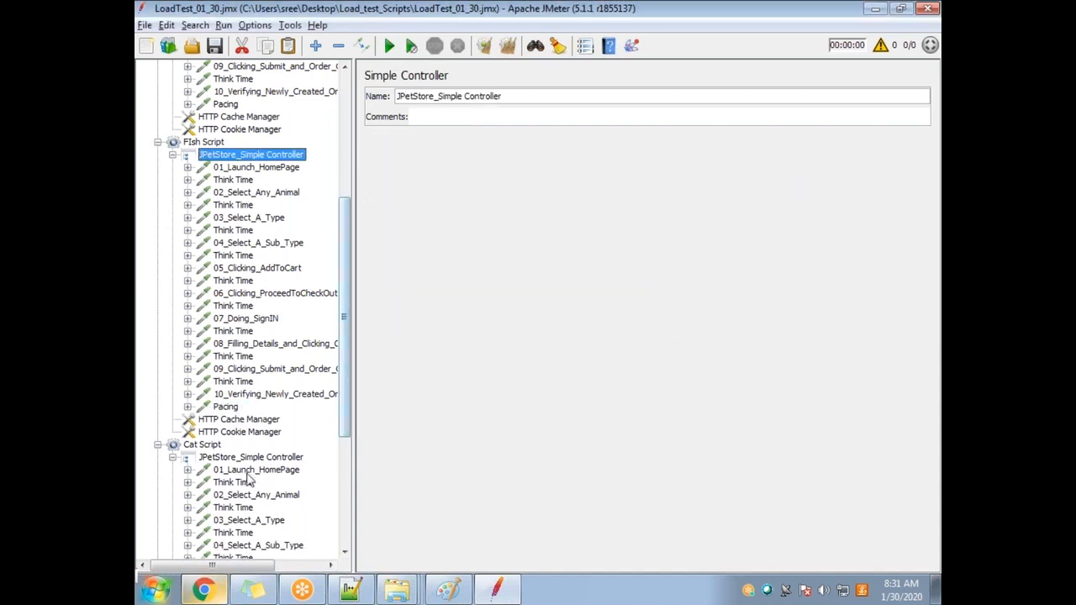
Add a Flow Control Action sampler to the Cat Script's Simple Controller
right_click(210, 445)
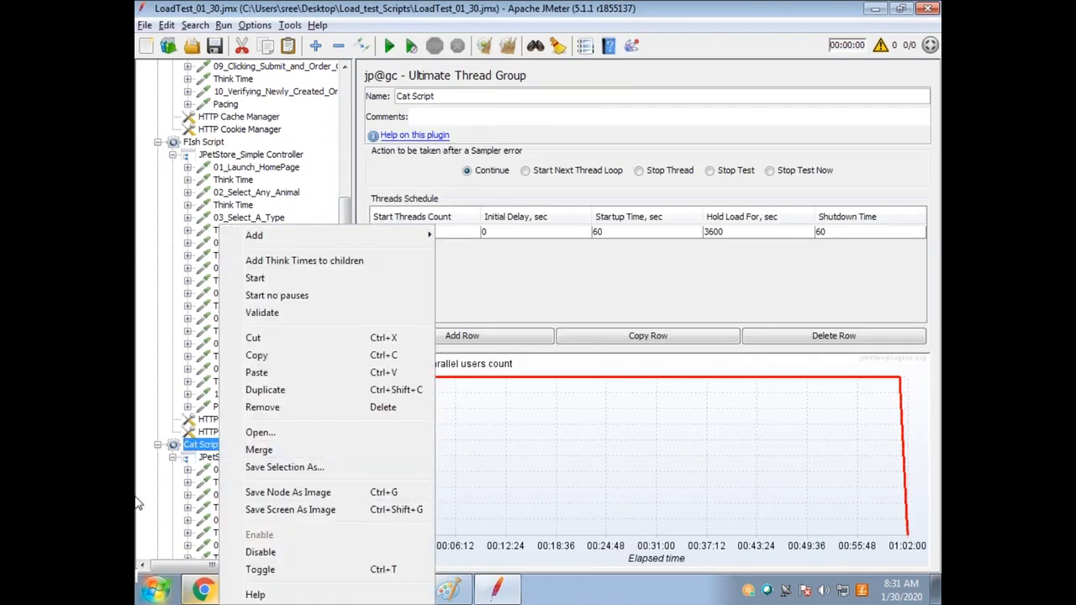
key("Escape")
left_click(250, 471)
right_click(286, 458)
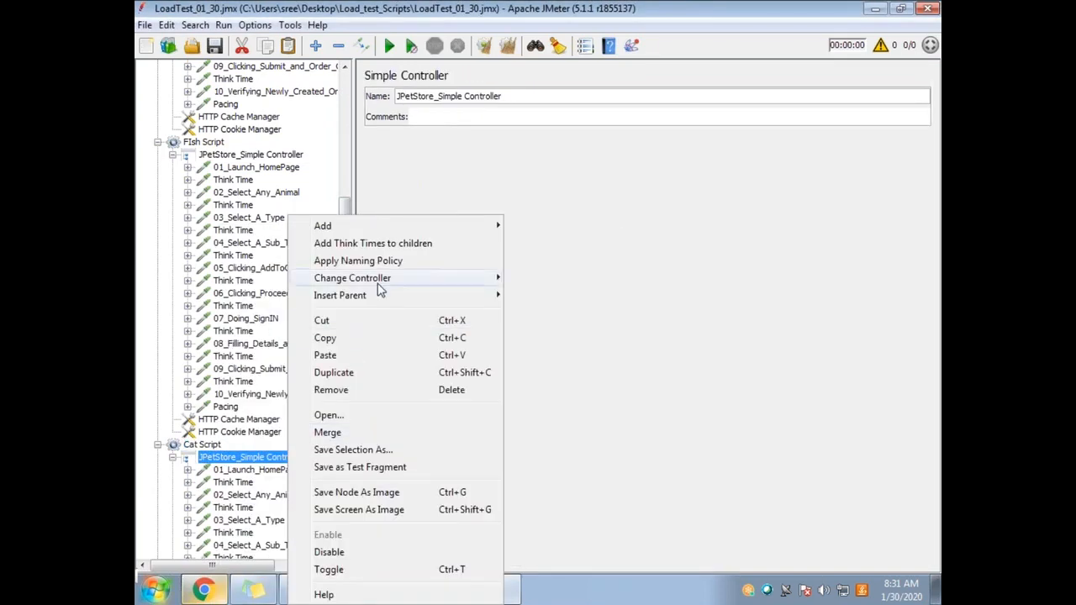
mouse_move(396, 226)
mouse_move(523, 231)
left_click(725, 226)
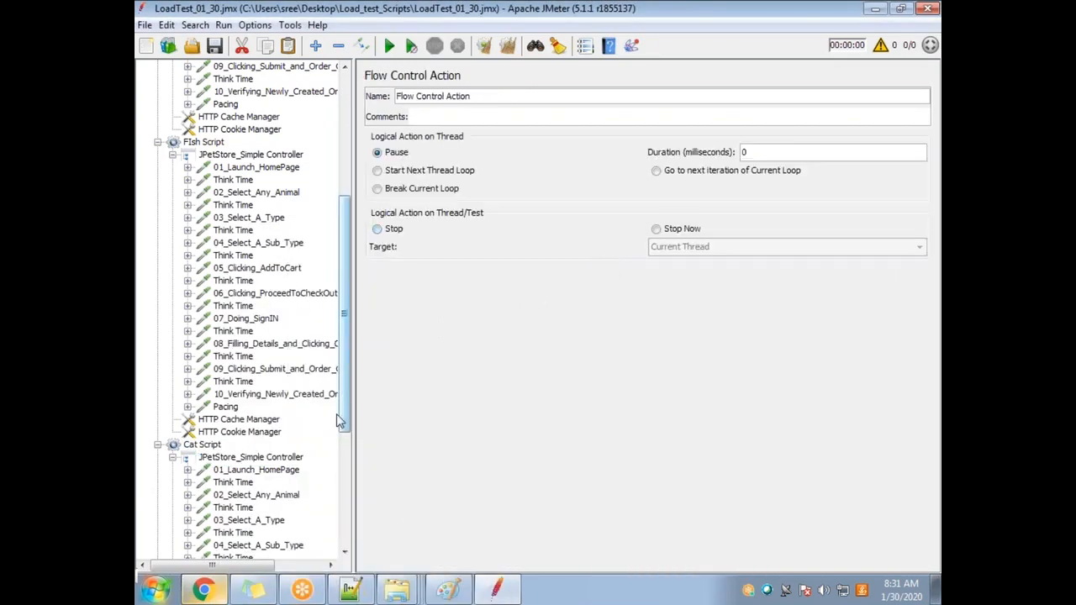
Add a Constant Timer under the Cat Script's Flow Control Action and set its thread delay to 100 milliseconds, as in the pacing notes
right_click(241, 492)
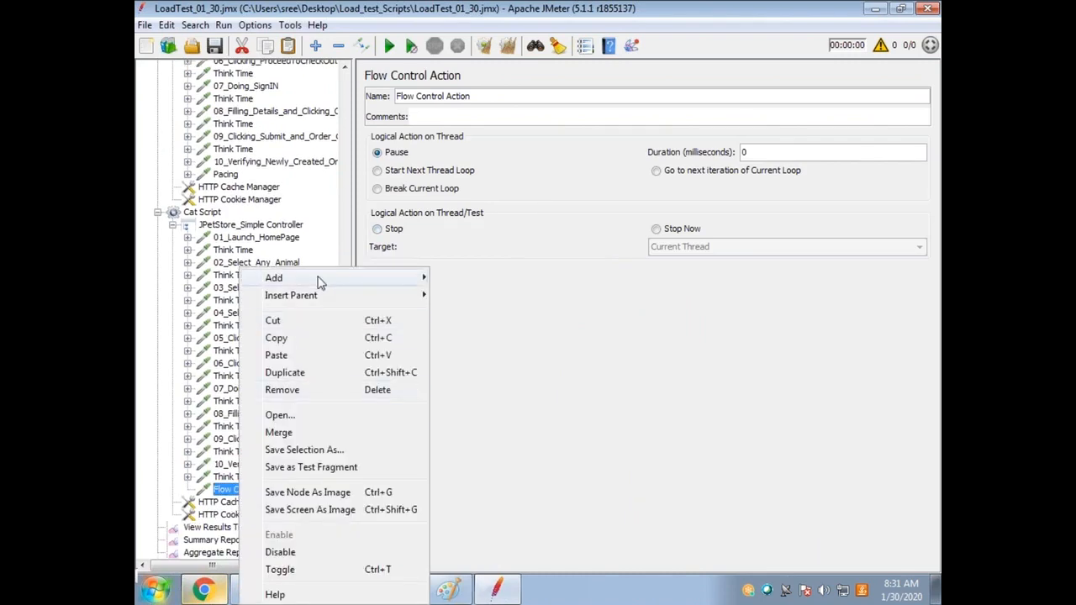
mouse_move(336, 284)
mouse_move(479, 309)
left_click(597, 309)
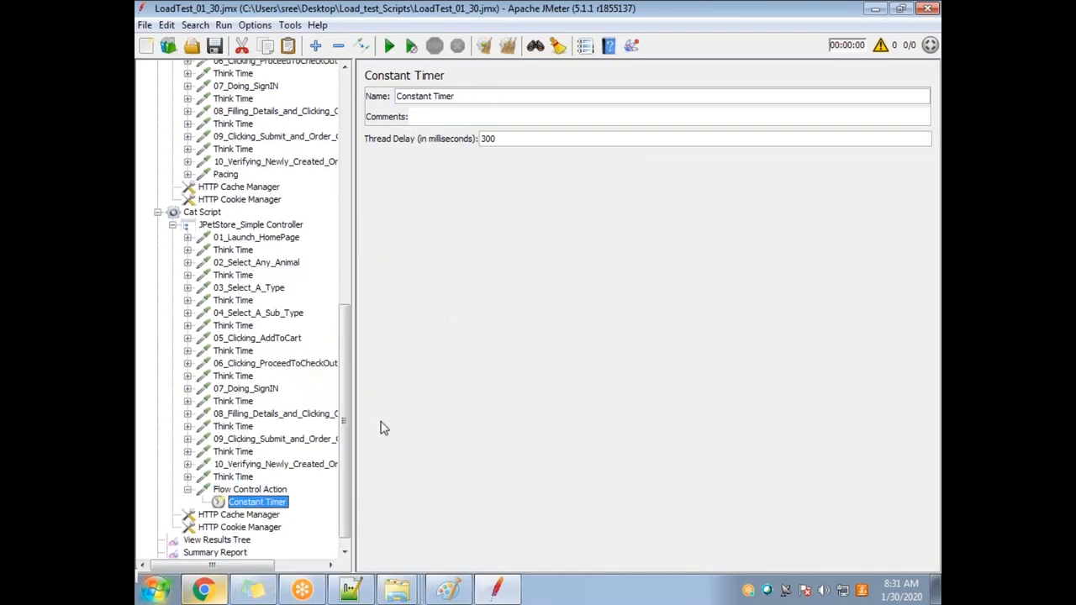
key("alt+Tab")
key("alt+Tab")
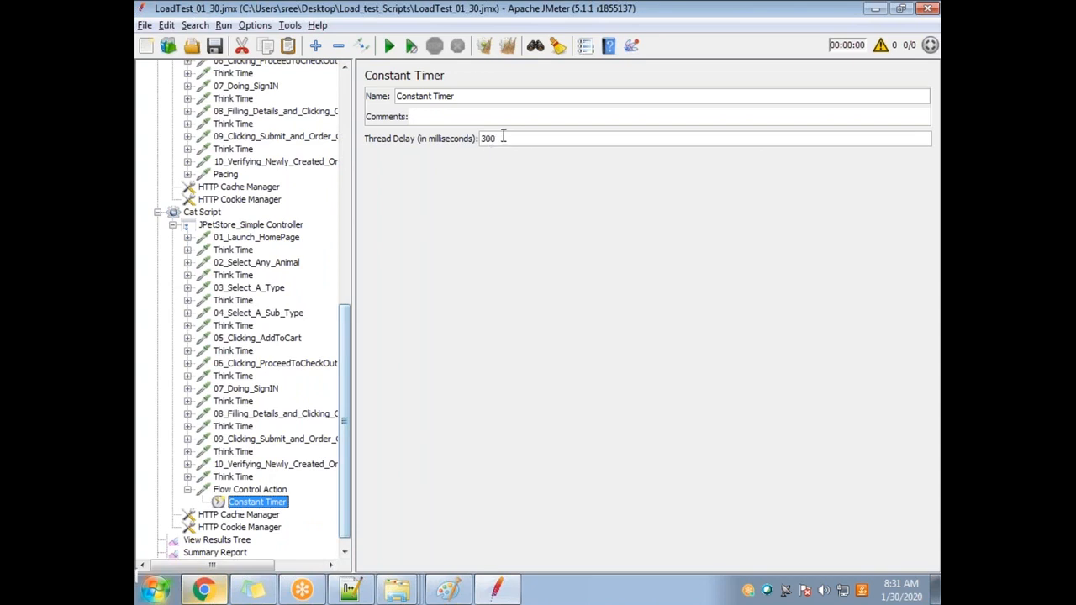
left_click_drag(508, 139, 472, 142)
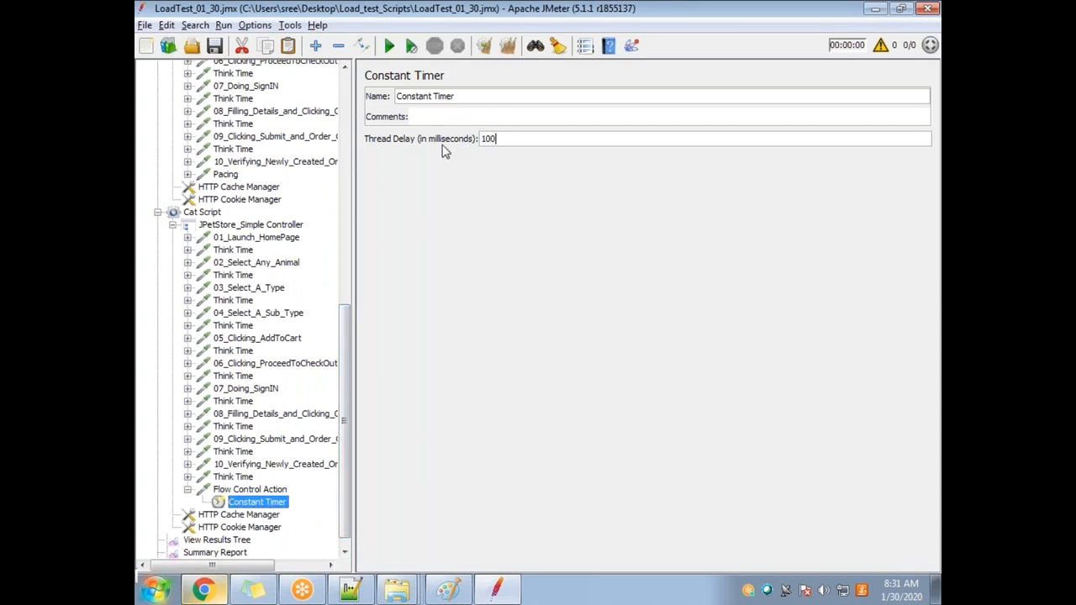
Rename the Cat Script's Flow Control Action to Pacing and delete the Think Time element directly before it
left_click(266, 491)
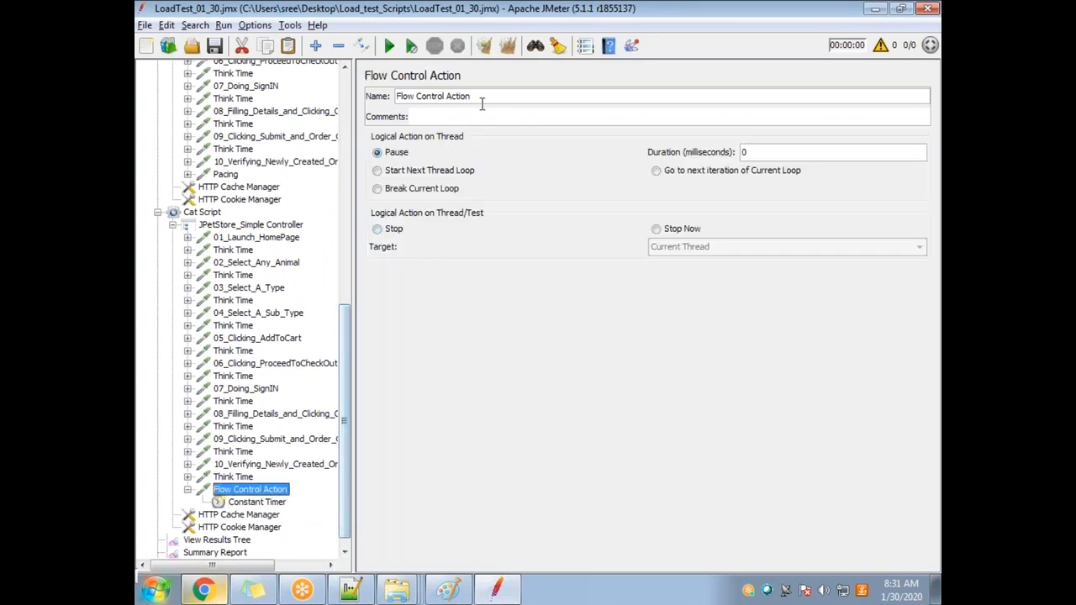
left_click_drag(482, 103, 379, 97)
type("Pac")
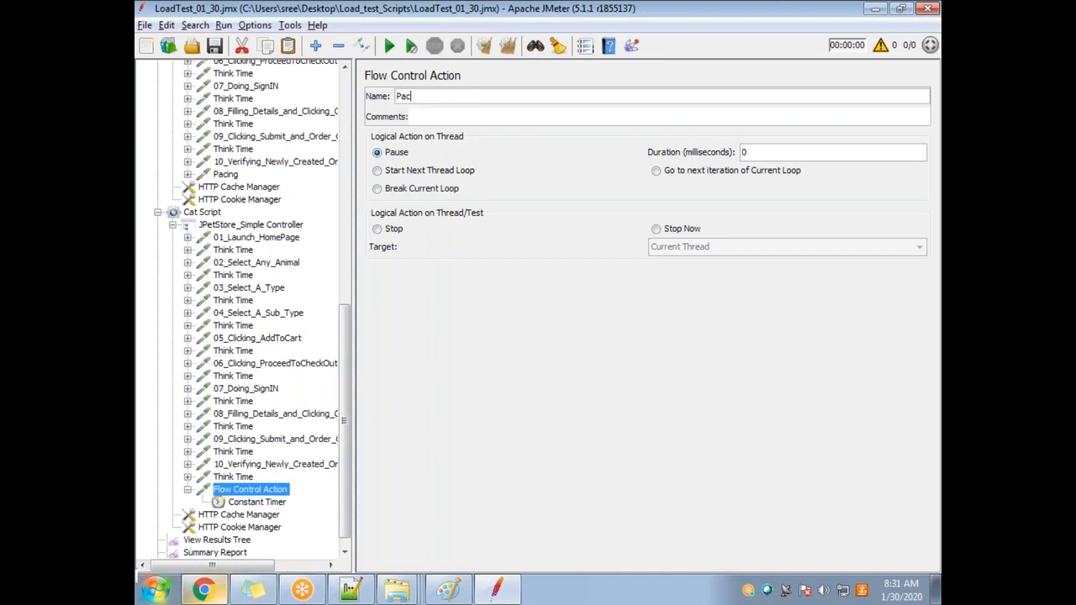
type("ing")
left_click(224, 477)
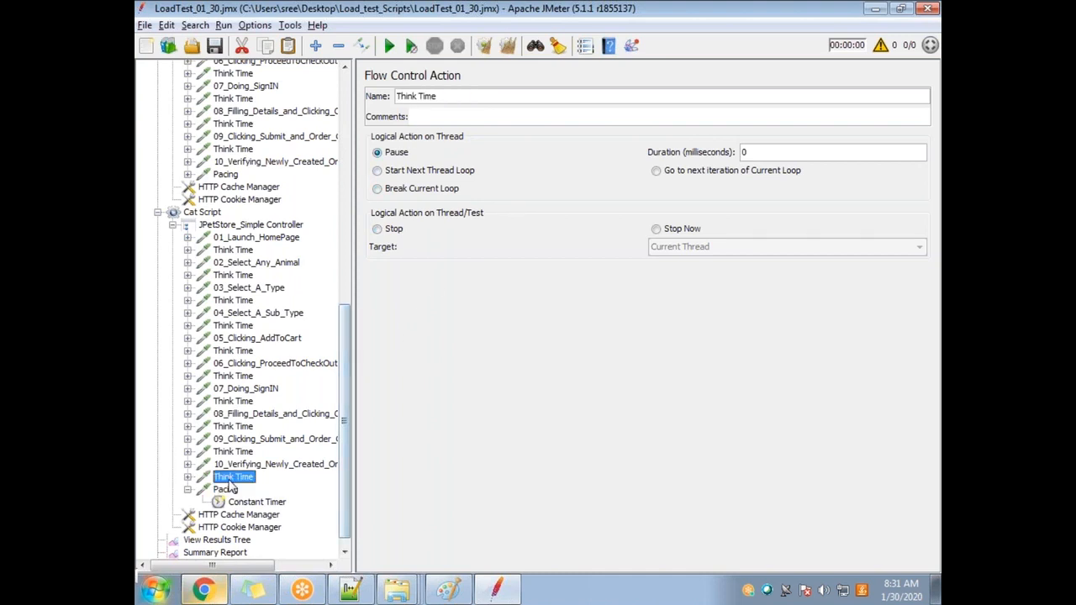
key("Delete")
left_click(511, 312)
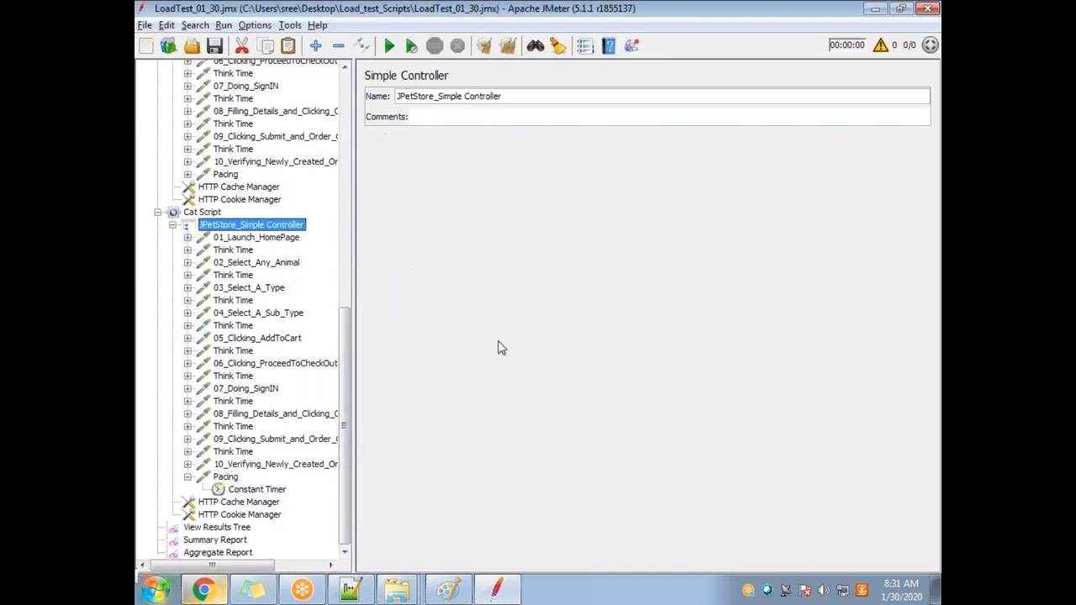
Save the test plan and collapse the Dog Script and FIsh Script thread groups in the tree
scroll(225, 220, "up", 10)
key("ctrl+s")
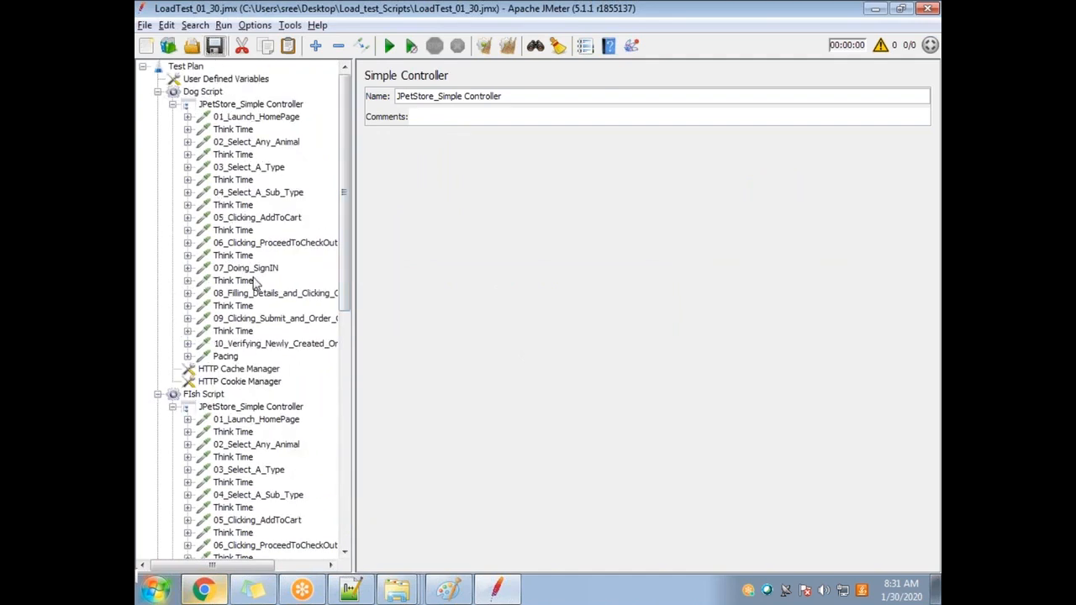
scroll(218, 336, "down", 10)
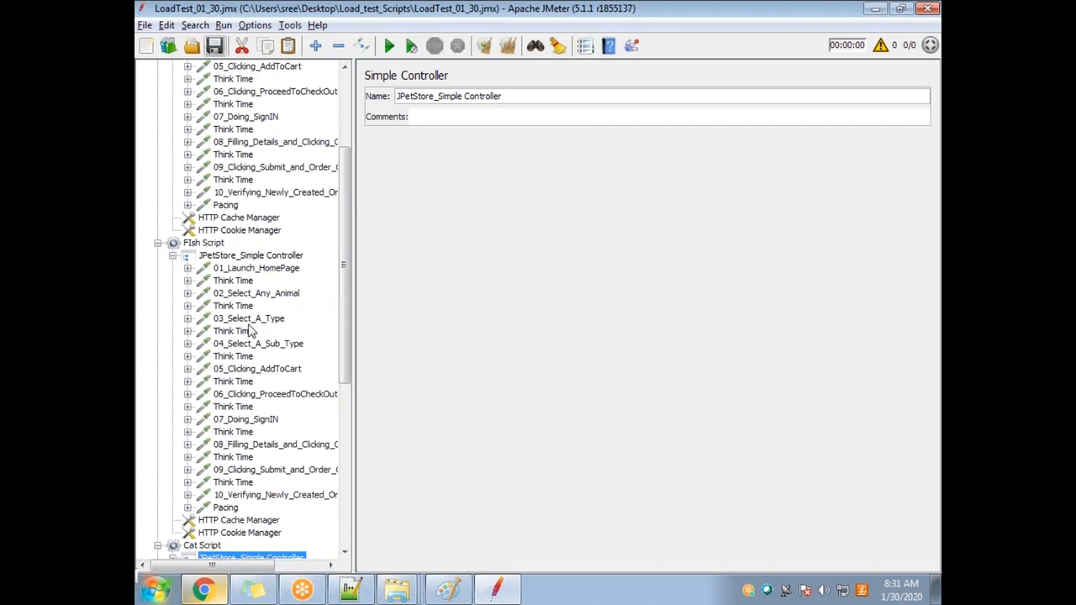
scroll(307, 340, "up", 12)
left_click(157, 91)
left_click(158, 104)
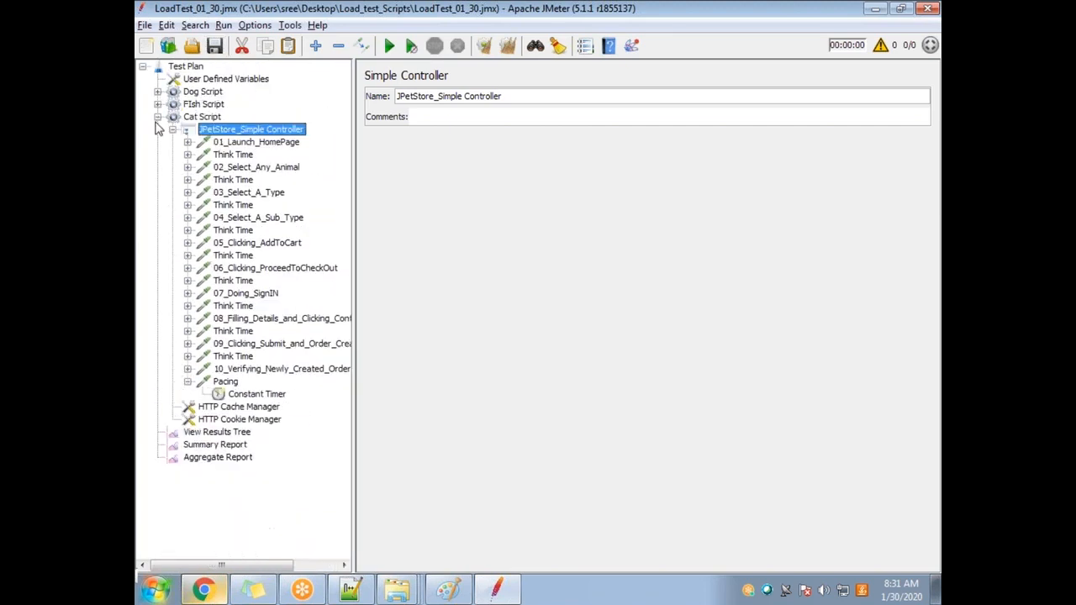
Collapse the Cat Script thread group, go through the three report listeners and start the load test
left_click(157, 117)
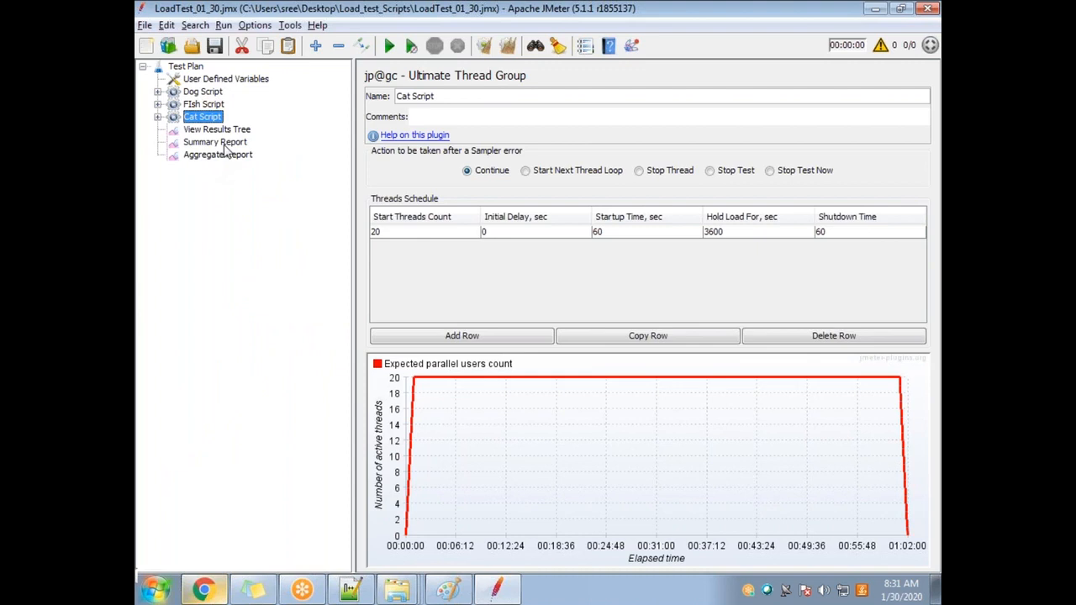
left_click(221, 143)
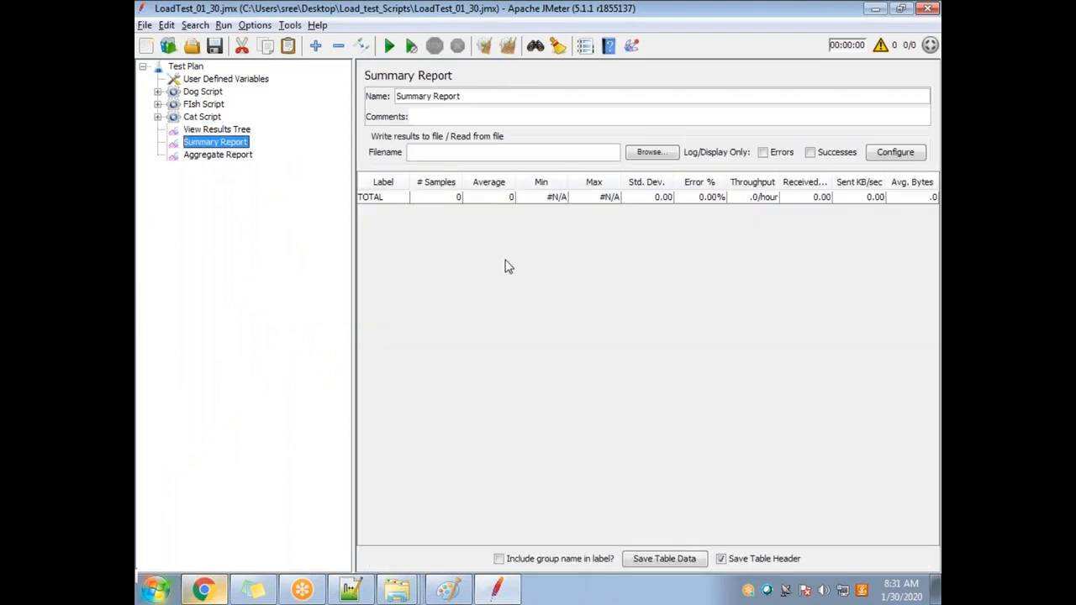
left_click(234, 130)
left_click(236, 157)
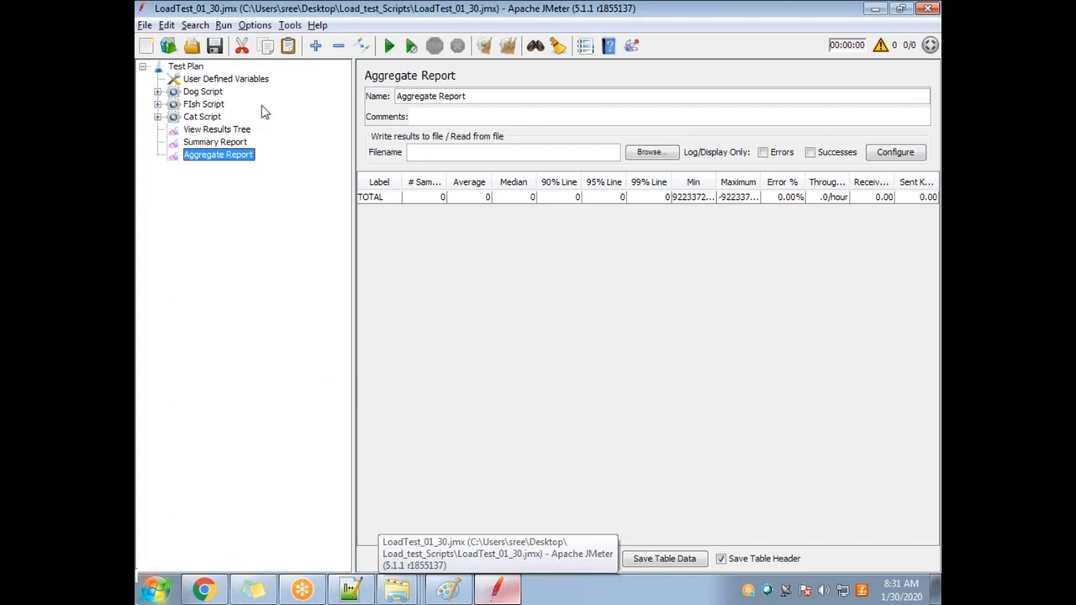
left_click(389, 47)
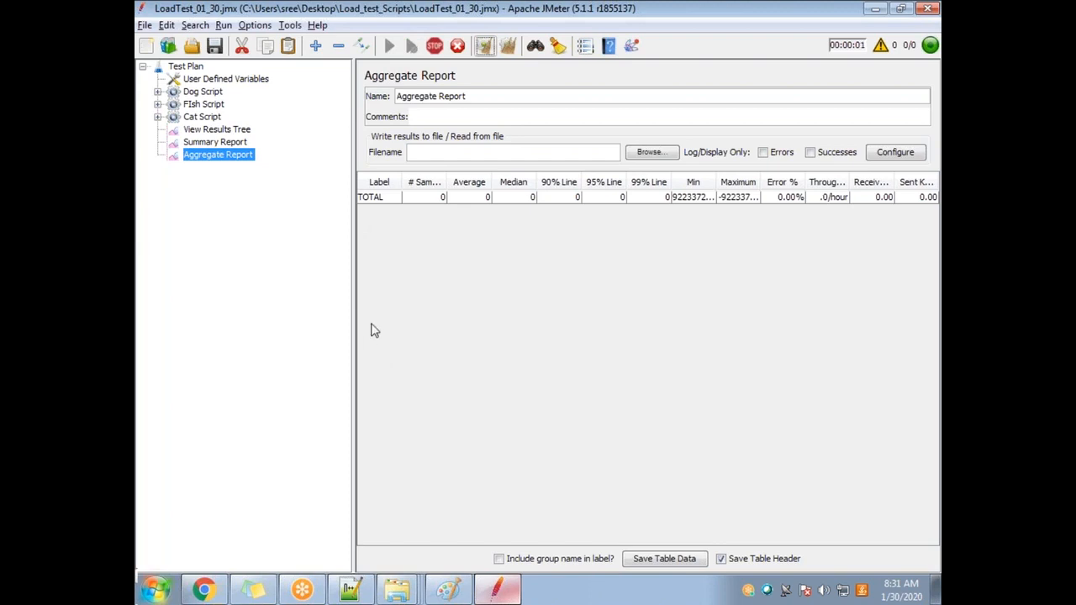
Open View Results Tree, consult the load diagram in Paint and the user counts in Notepad++, and float the JMeter window over the notes
left_click(214, 129)
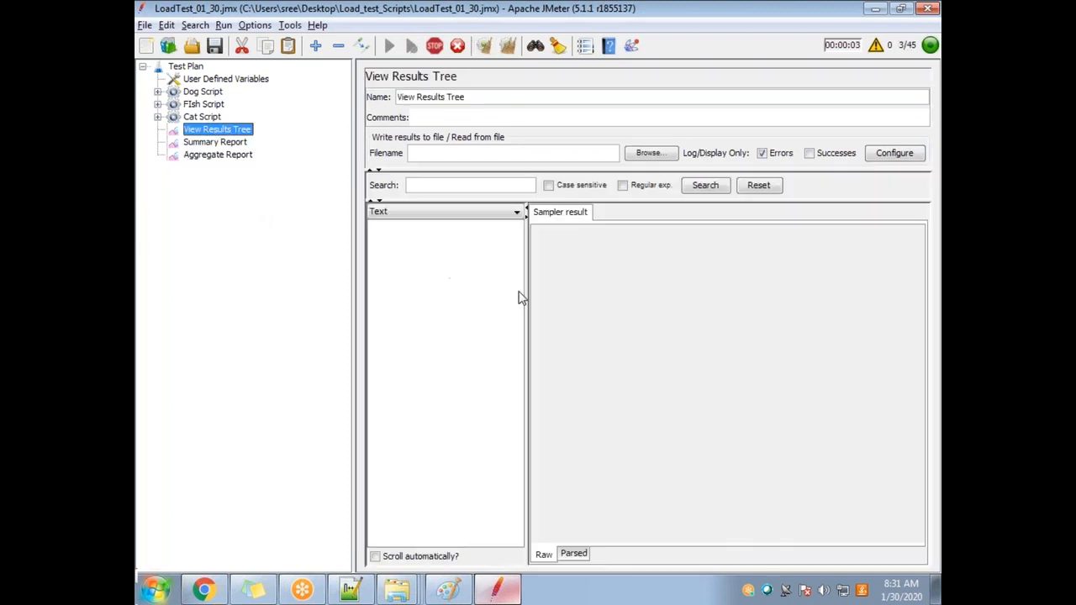
left_click_drag(323, 12, 307, 113)
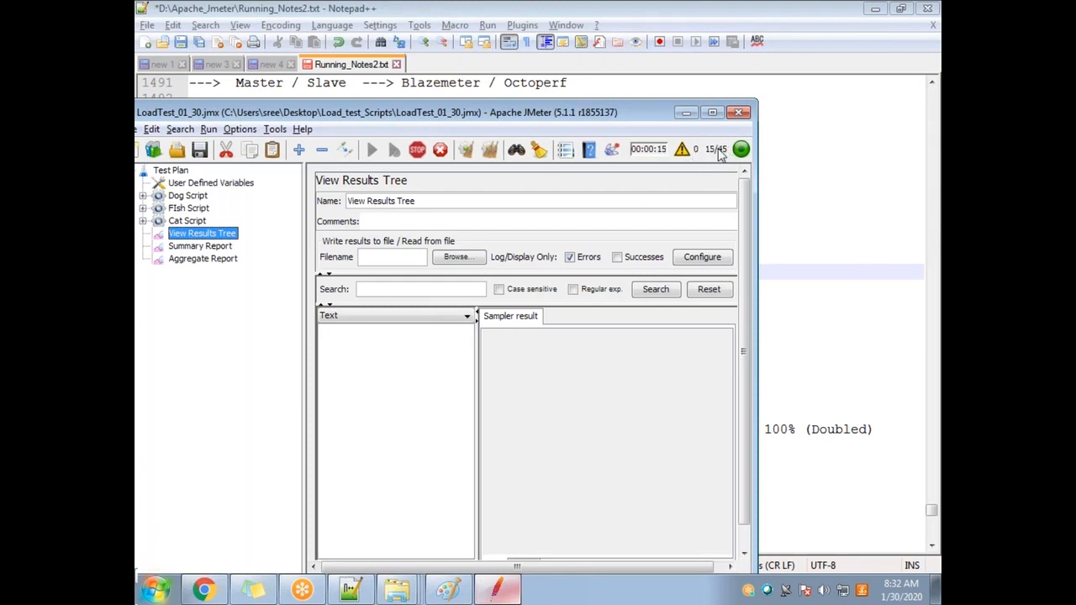
left_click(451, 592)
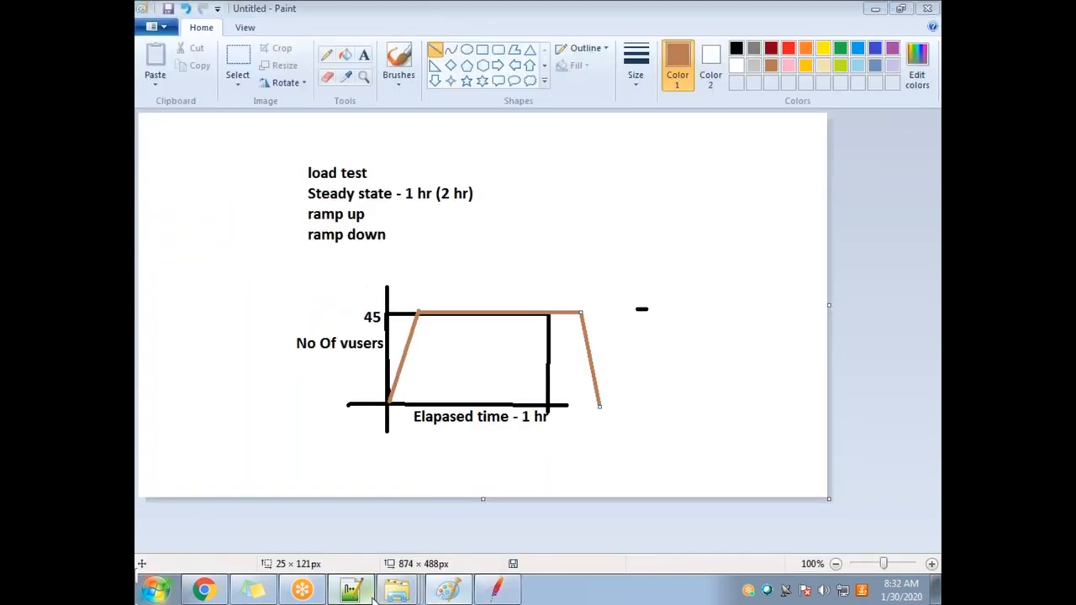
left_click(372, 593)
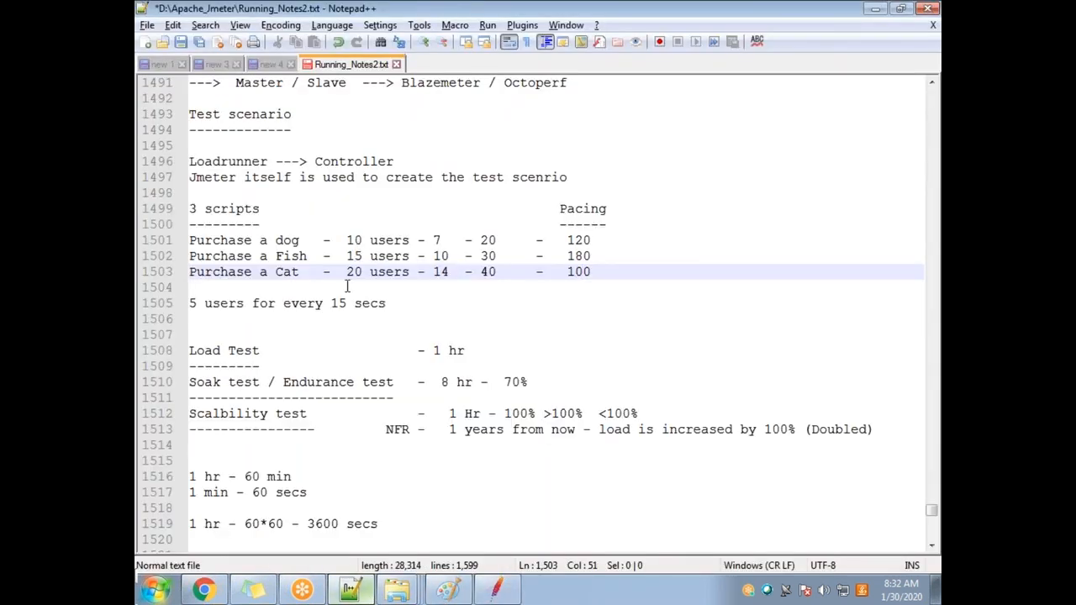
left_click(497, 592)
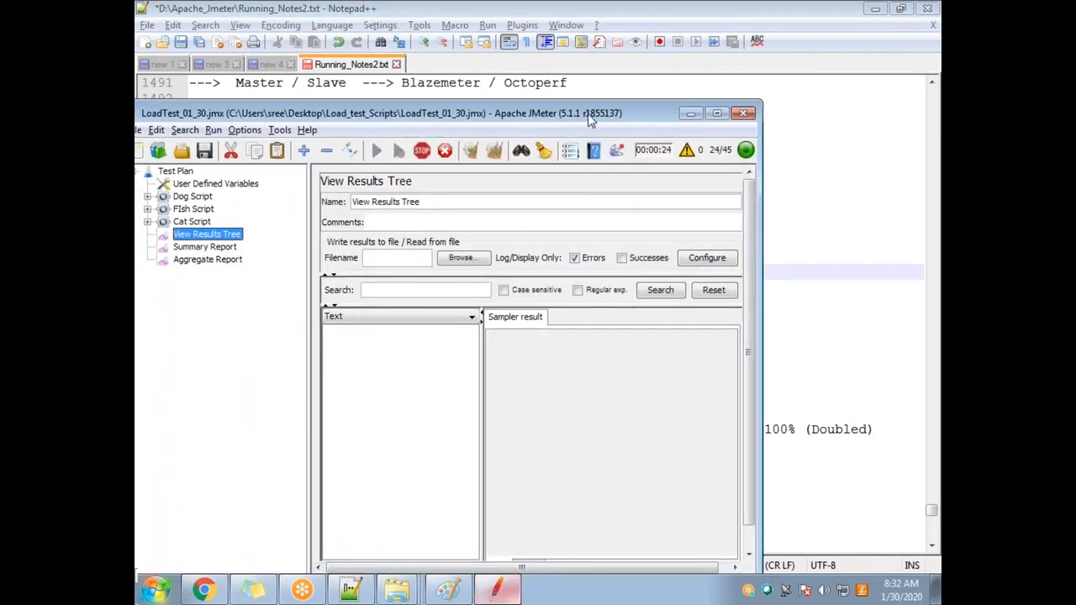
left_click_drag(588, 113, 684, 77)
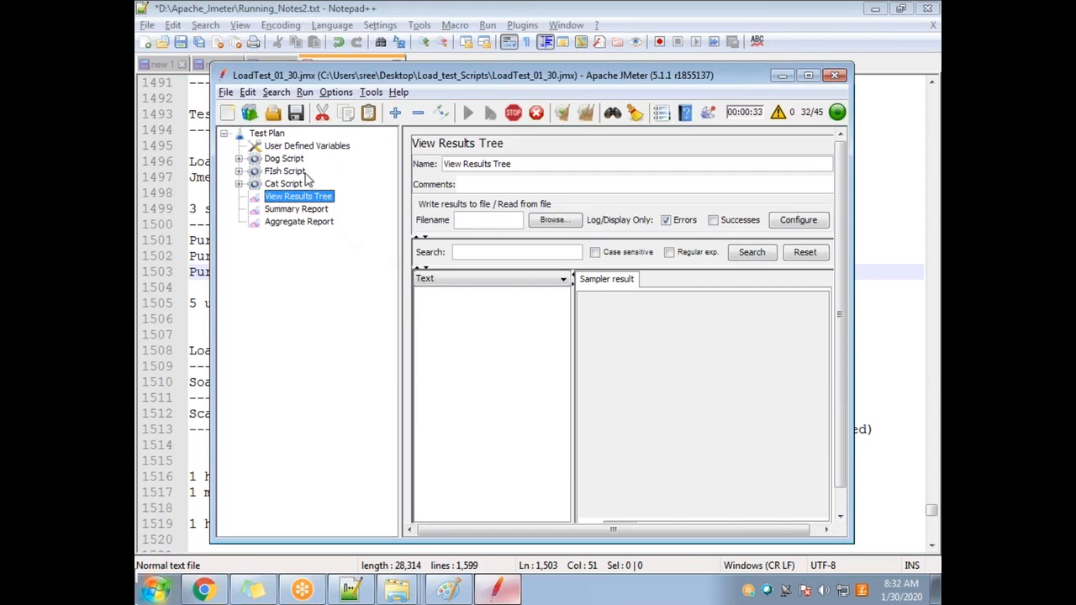
Check View Results Tree for errors and widen the Summary Report's Label column so the transaction names are readable
left_click(317, 210)
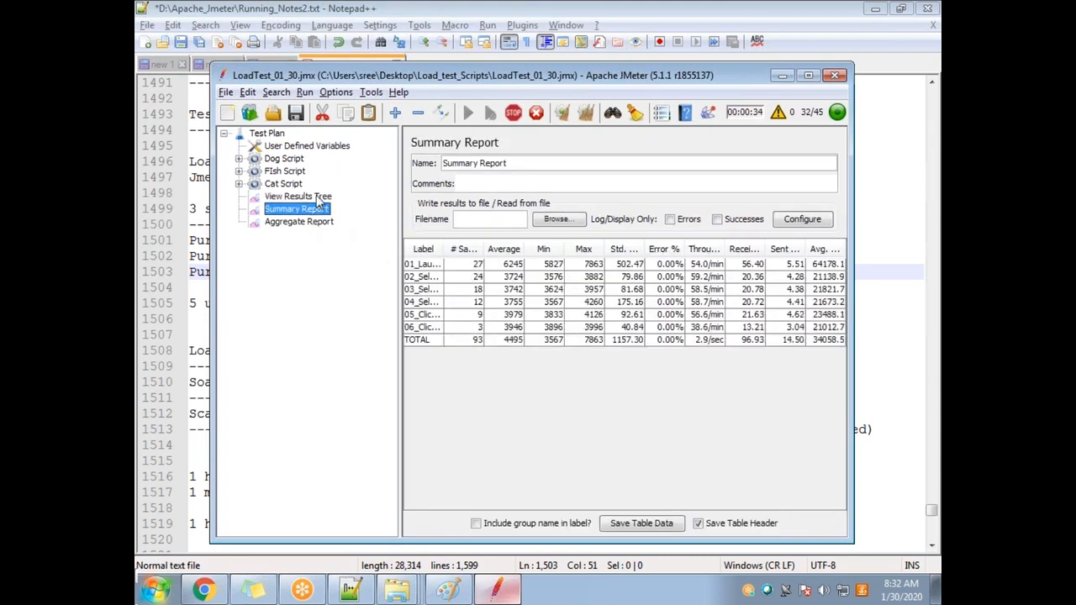
left_click(317, 196)
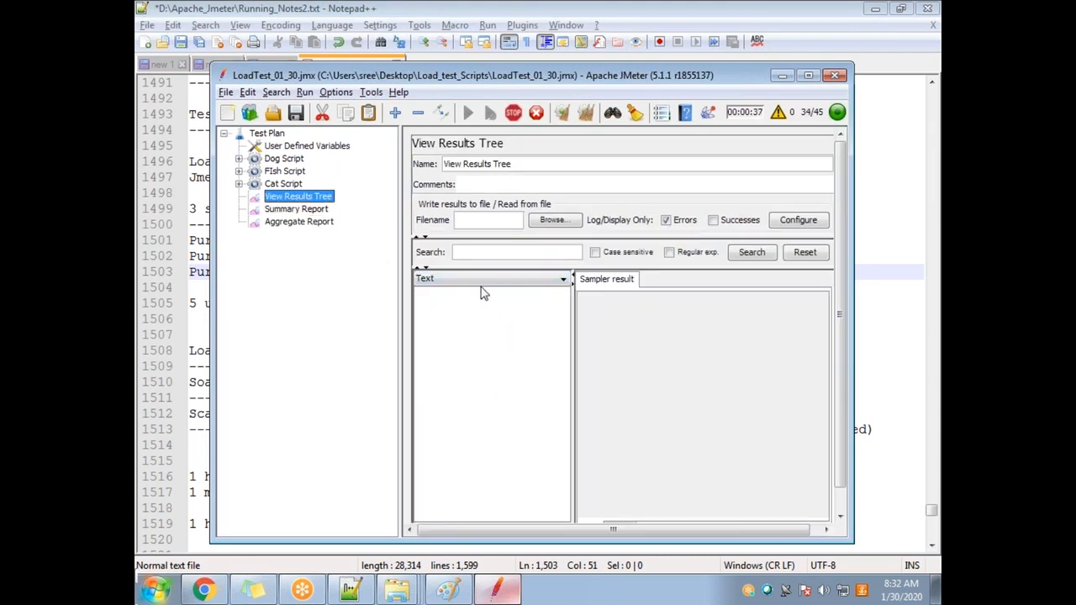
left_click(311, 211)
left_click_drag(486, 248, 534, 249)
left_click_drag(444, 246, 489, 243)
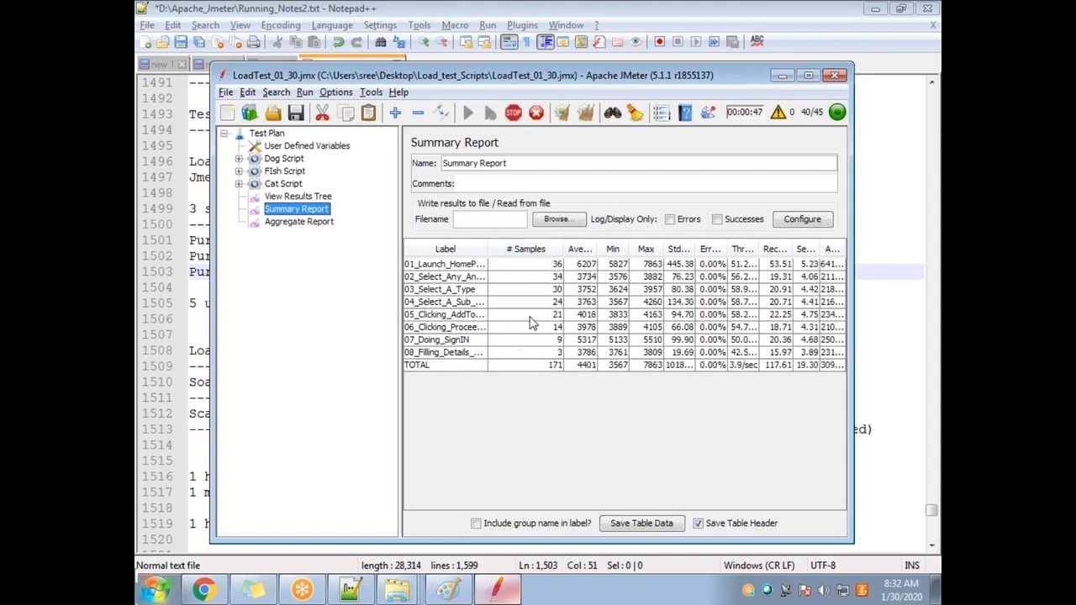
left_click(298, 222)
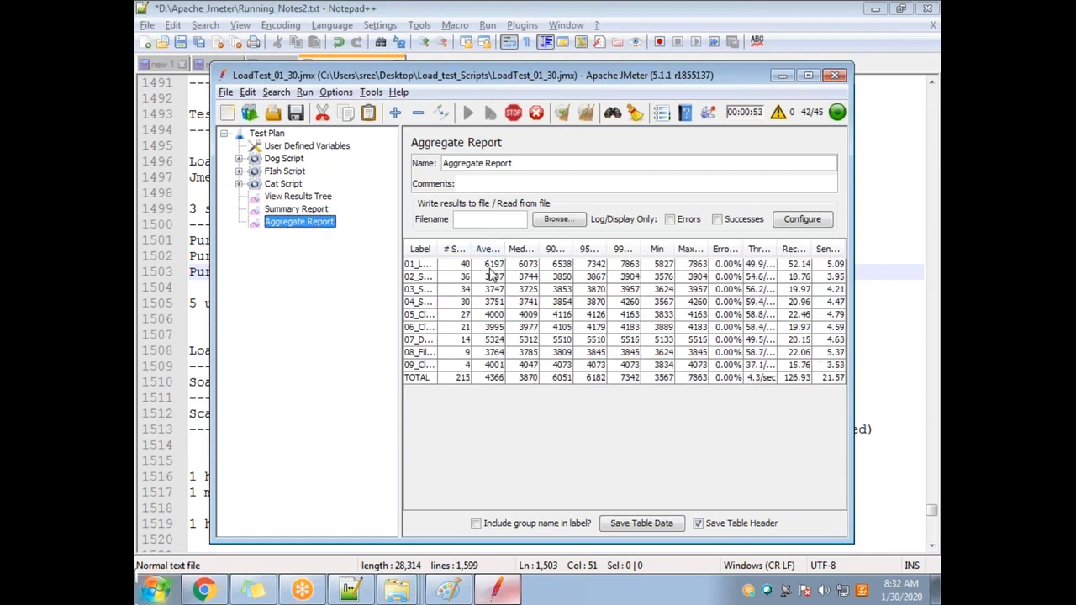
left_click(319, 200)
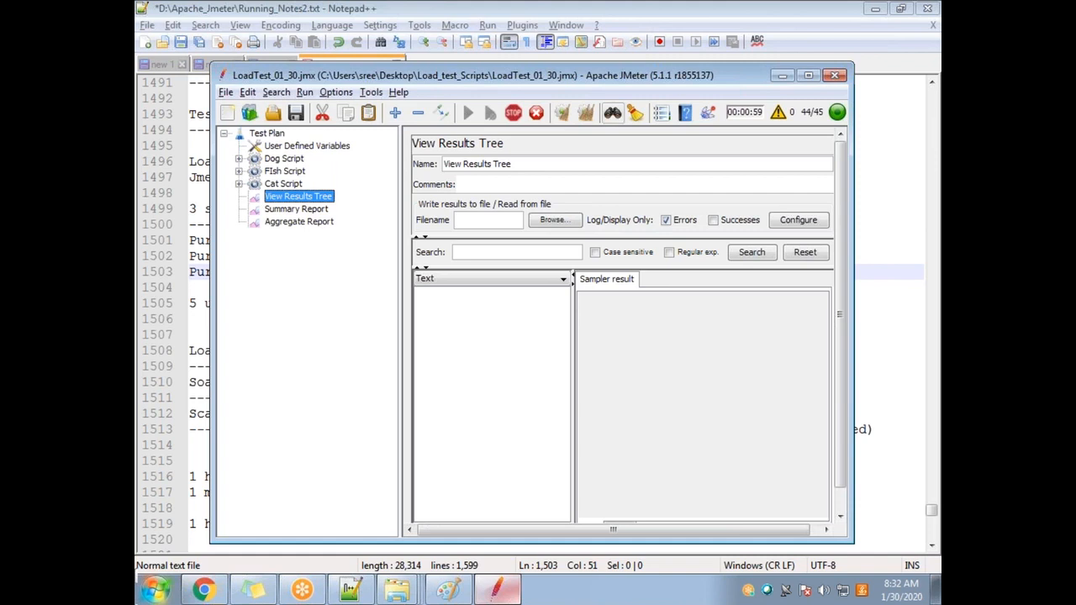
left_click(300, 209)
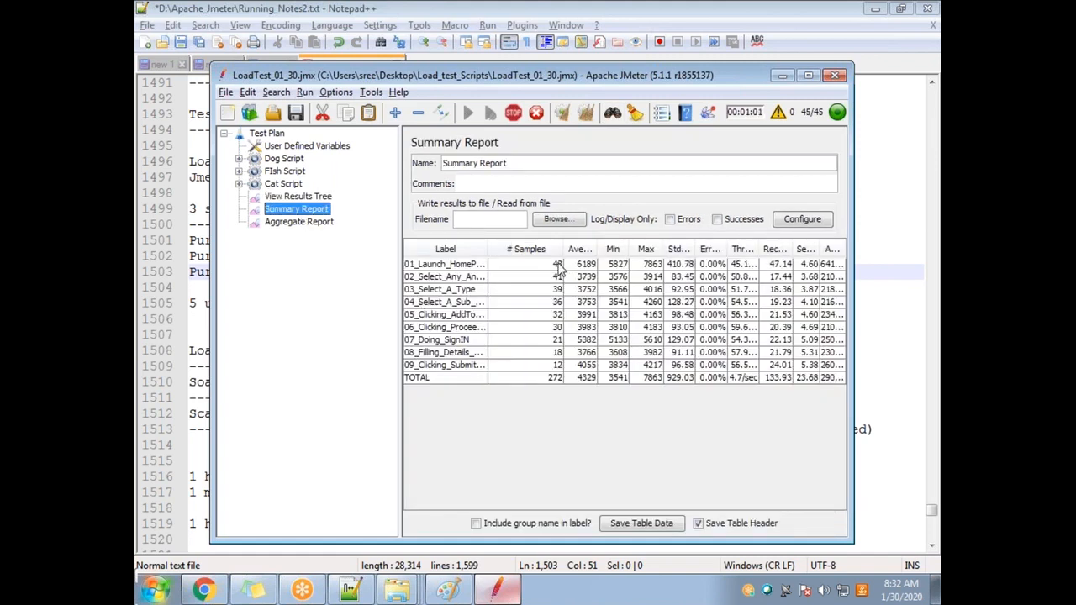
left_click_drag(496, 252, 538, 253)
left_click(476, 277)
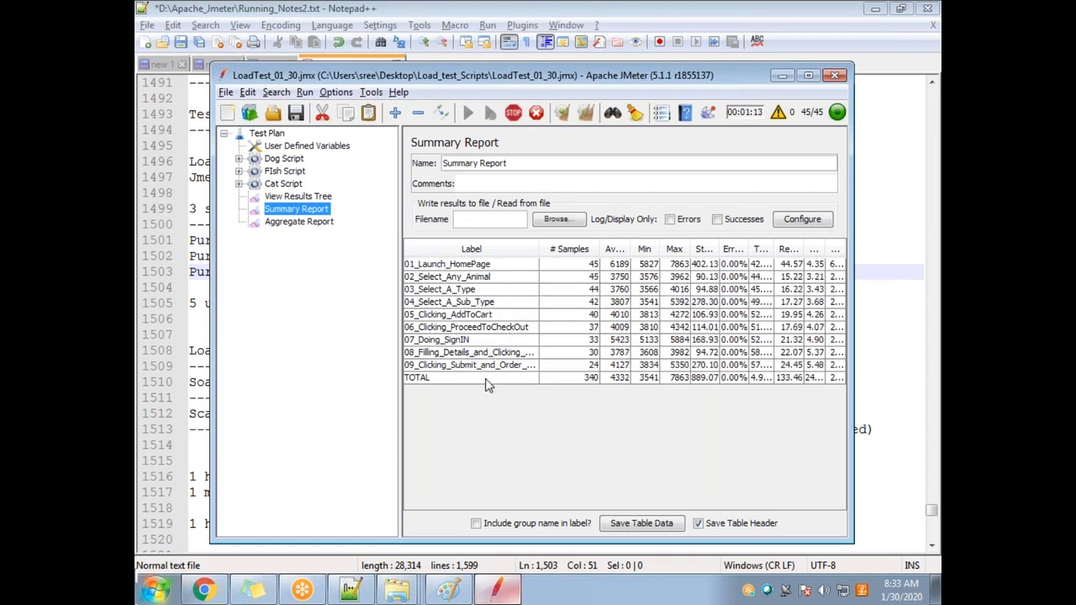
Widen the Aggregate Report's Label column and go through the three listeners of the running test
left_click(307, 224)
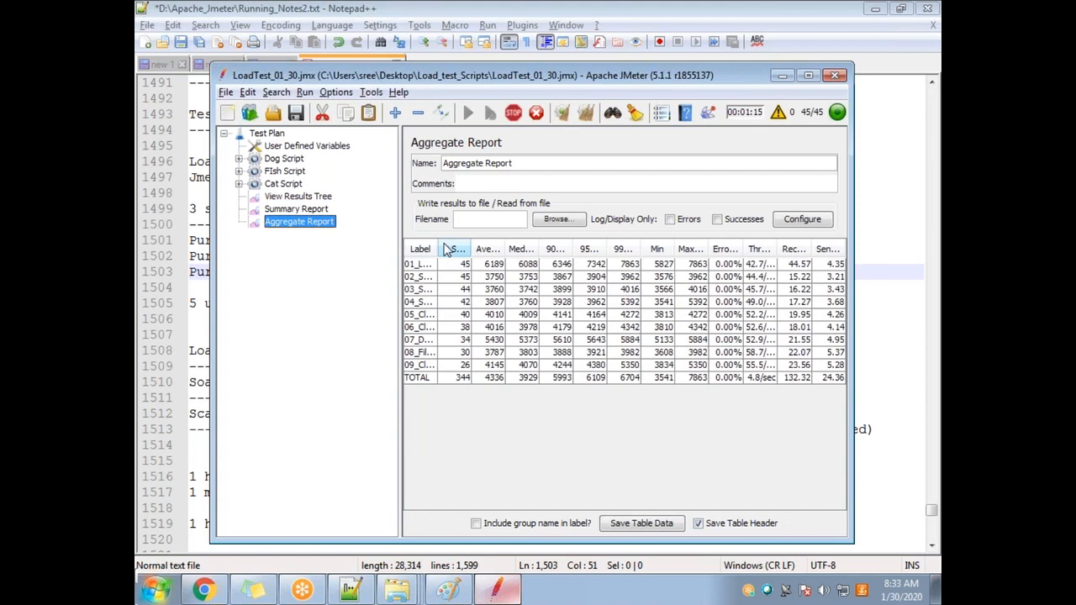
left_click_drag(437, 249, 541, 248)
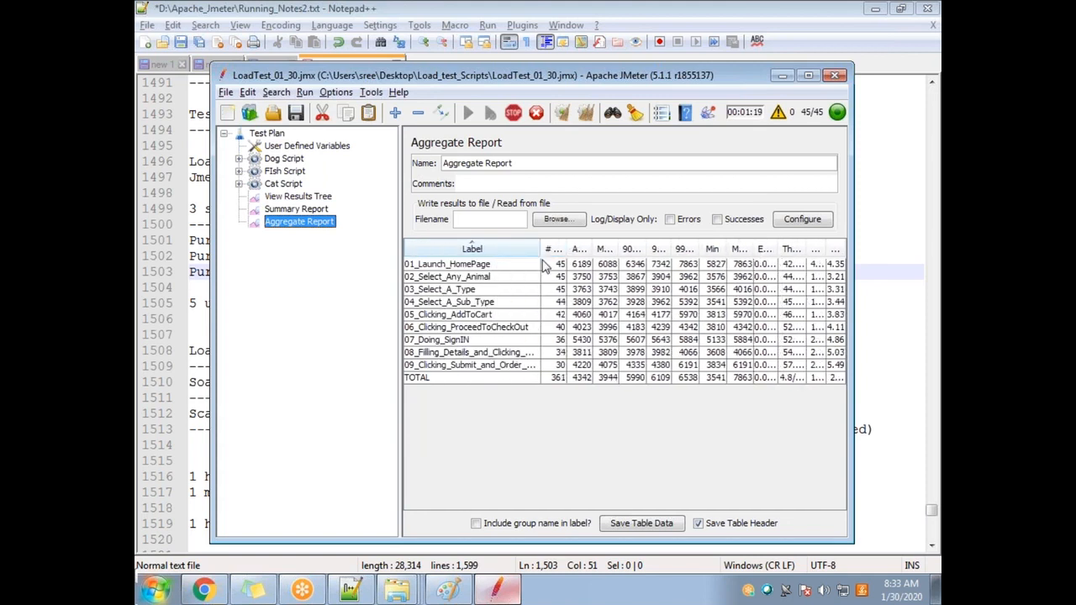
left_click(292, 197)
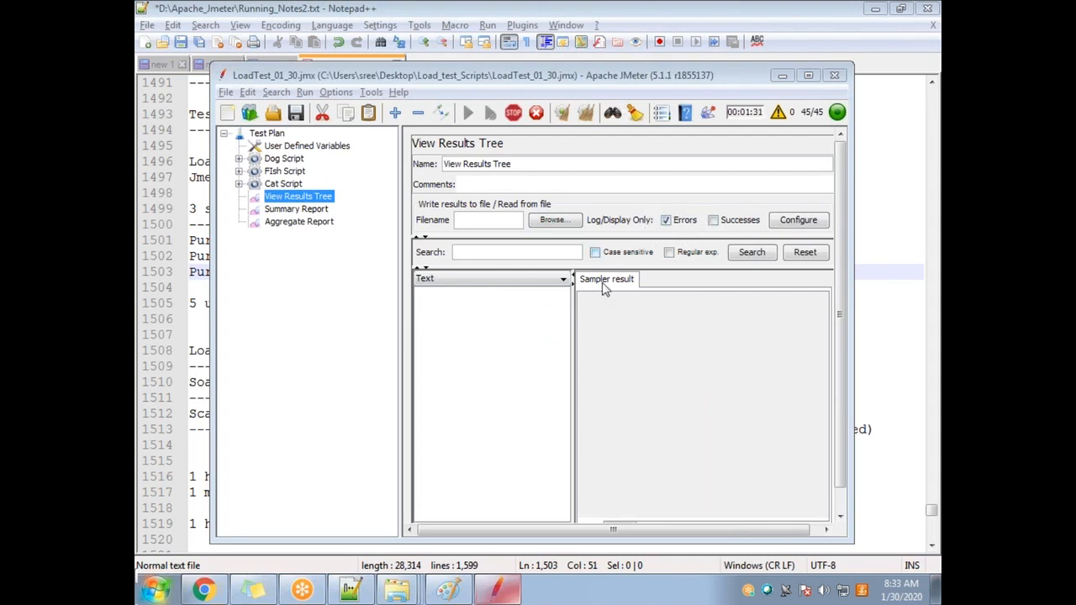
left_click(278, 210)
left_click(318, 222)
left_click(323, 209)
left_click(324, 197)
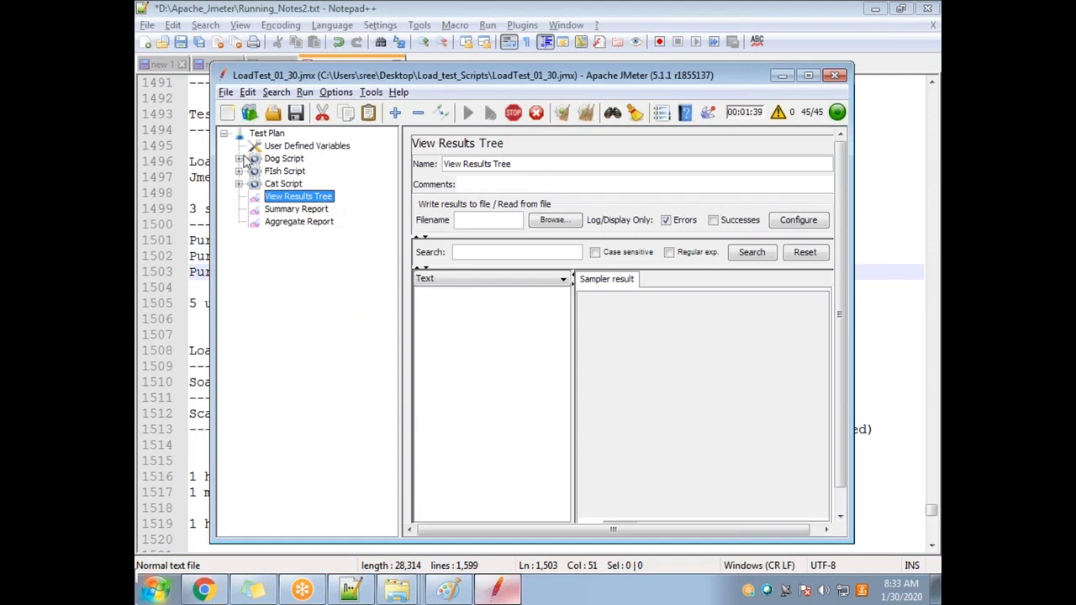
Review the elements inside the Dog Script and FIsh Script thread groups and the Dog Script's threads schedule
left_click(239, 158)
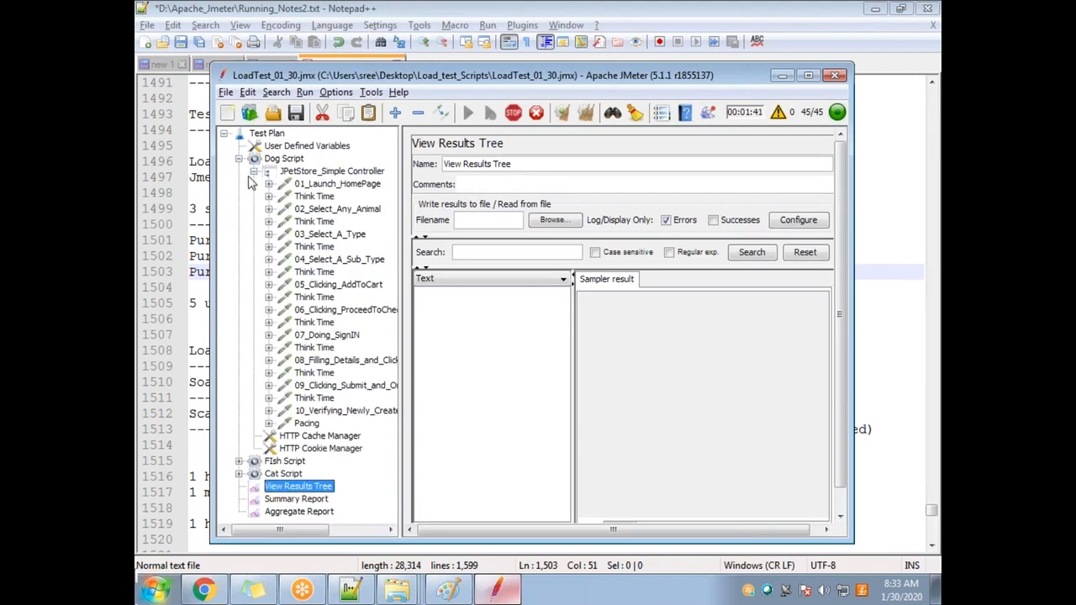
left_click(238, 158)
left_click(239, 171)
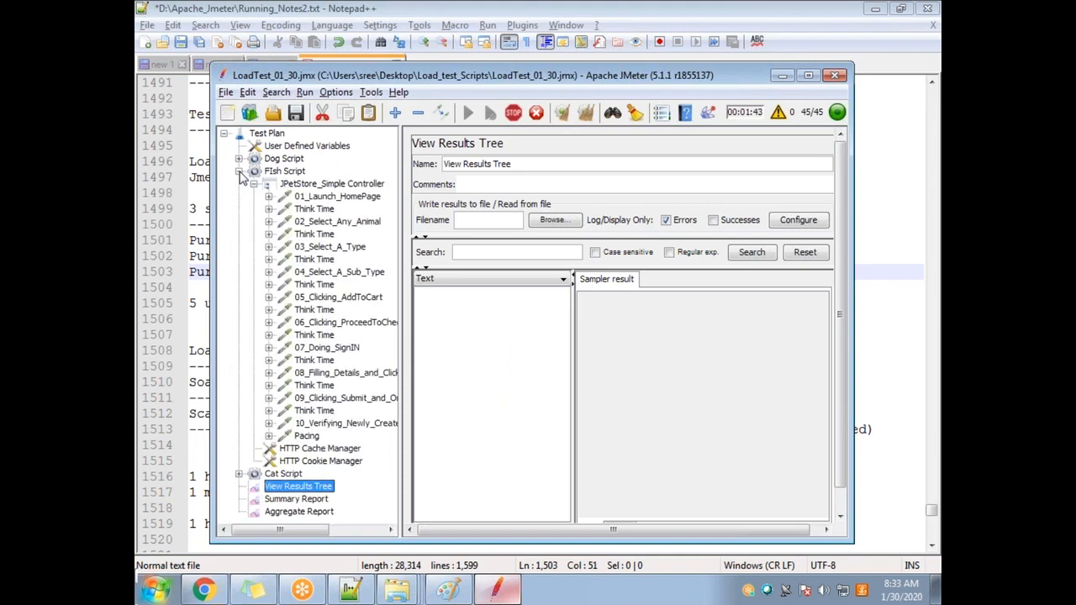
left_click(239, 171)
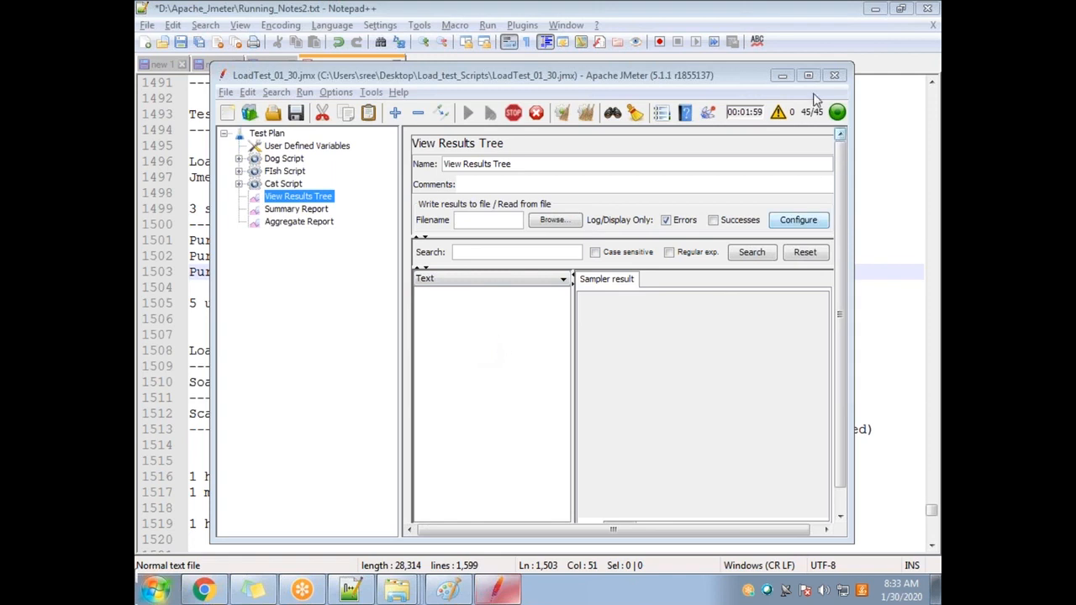
left_click(300, 147)
left_click(296, 159)
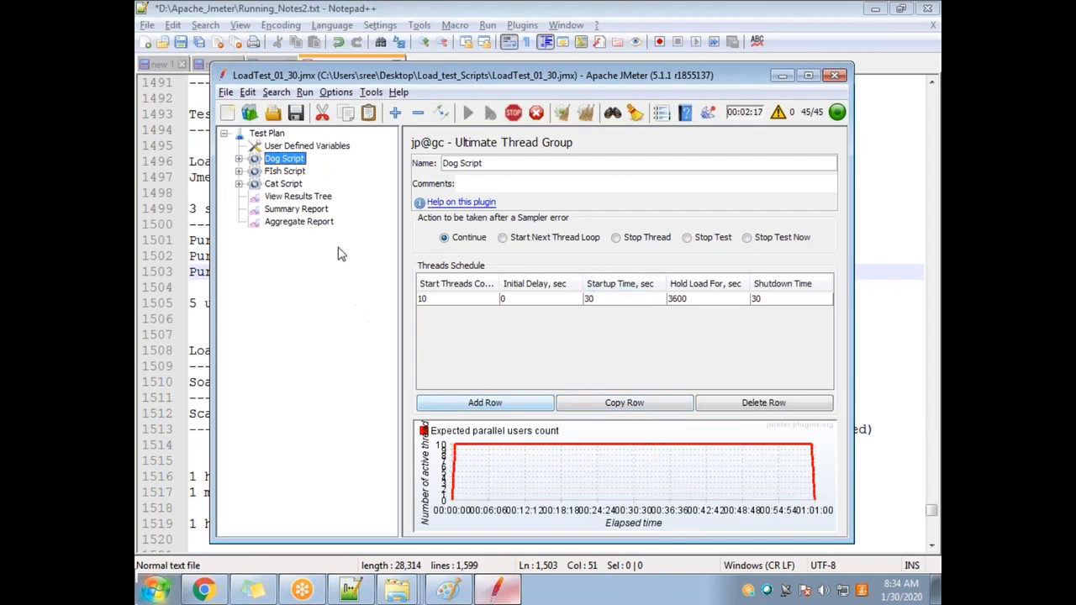
Compare the per-transaction sample counts in the Summary Report and Aggregate Report, and recheck View Results Tree for errors
left_click(296, 210)
left_click(298, 222)
left_click(303, 198)
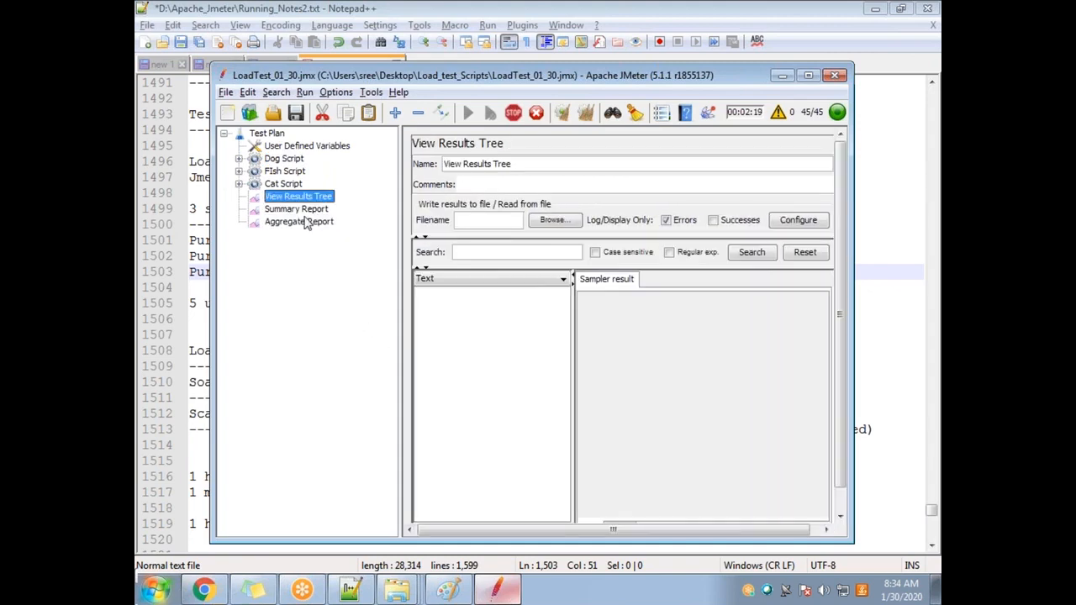
left_click(305, 210)
left_click(299, 222)
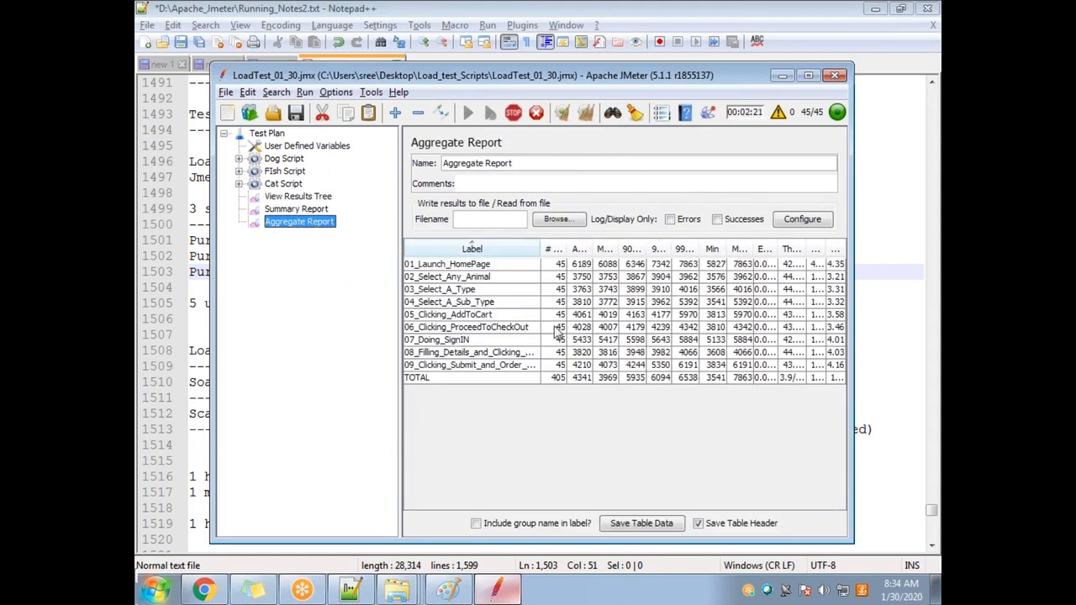
left_click(309, 213)
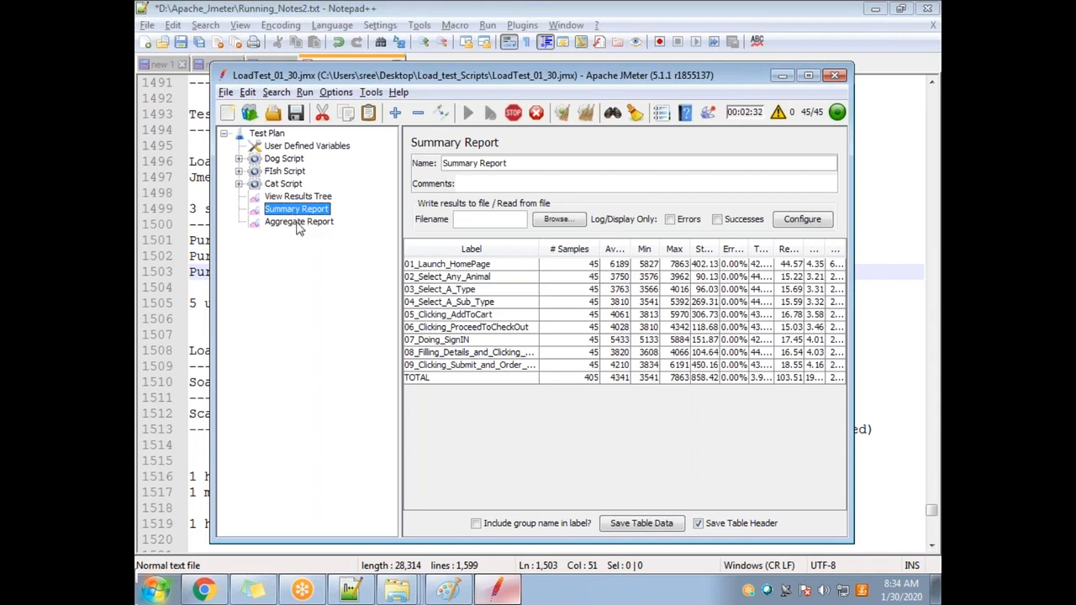
left_click(298, 223)
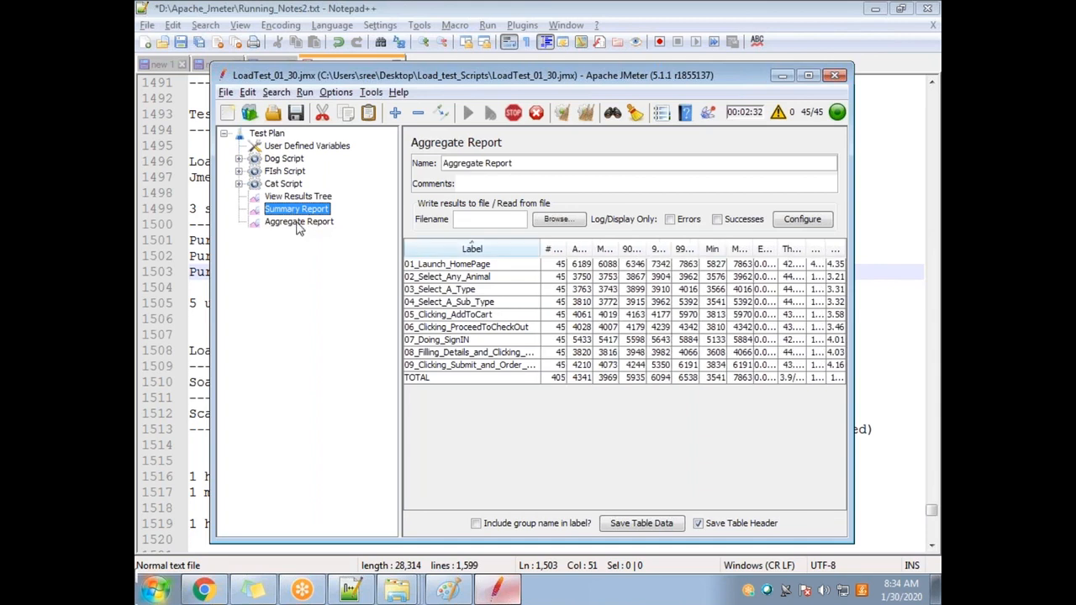
Maximize the JMeter window and examine the sample counts and response times in the Summary and Aggregate Reports
double_click(435, 76)
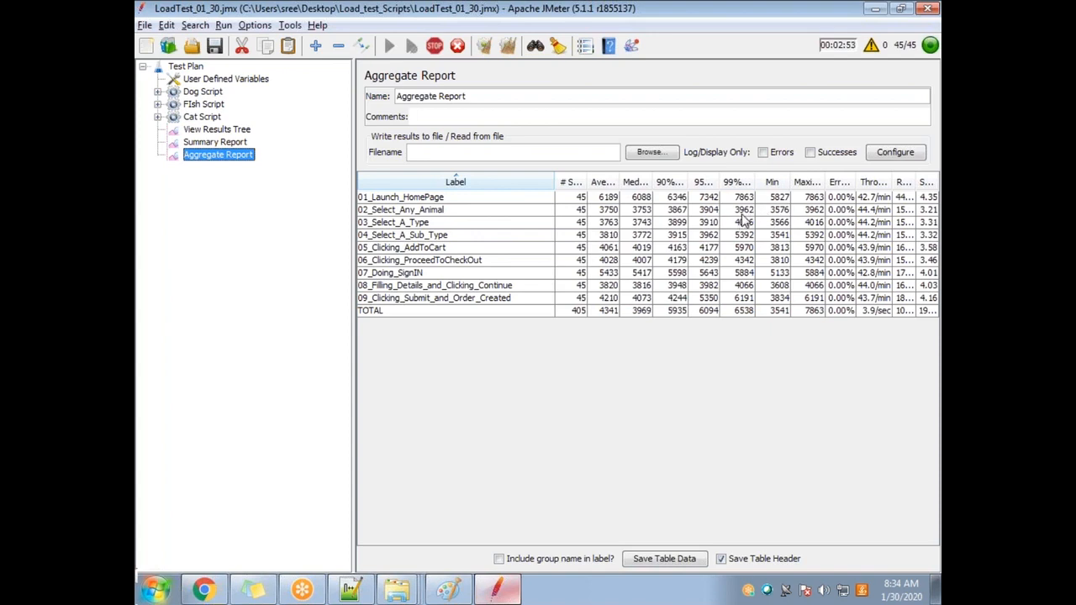
left_click(231, 142)
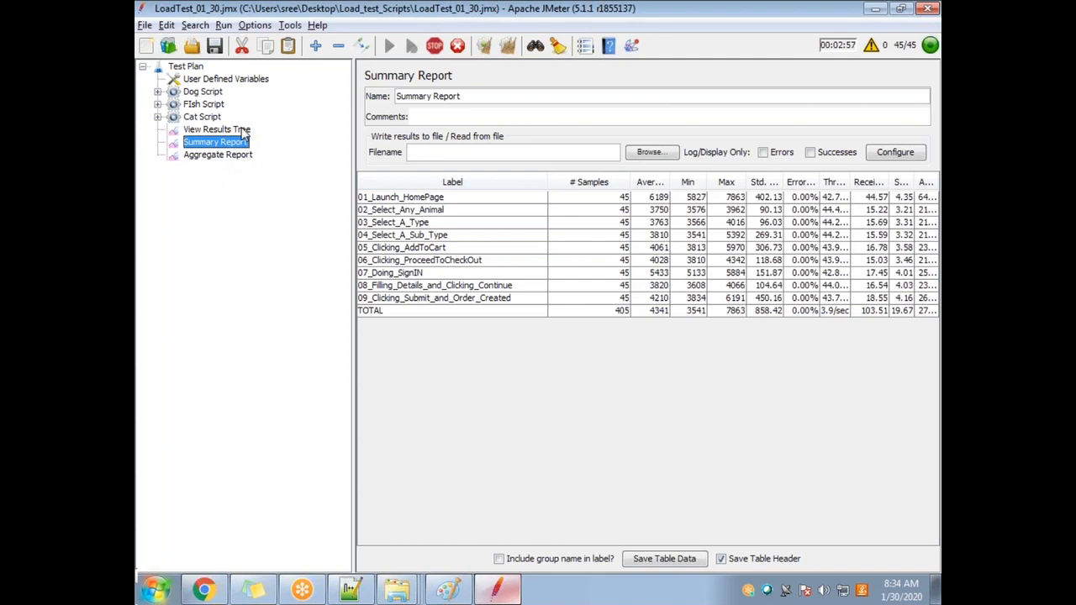
left_click(241, 130)
left_click(237, 145)
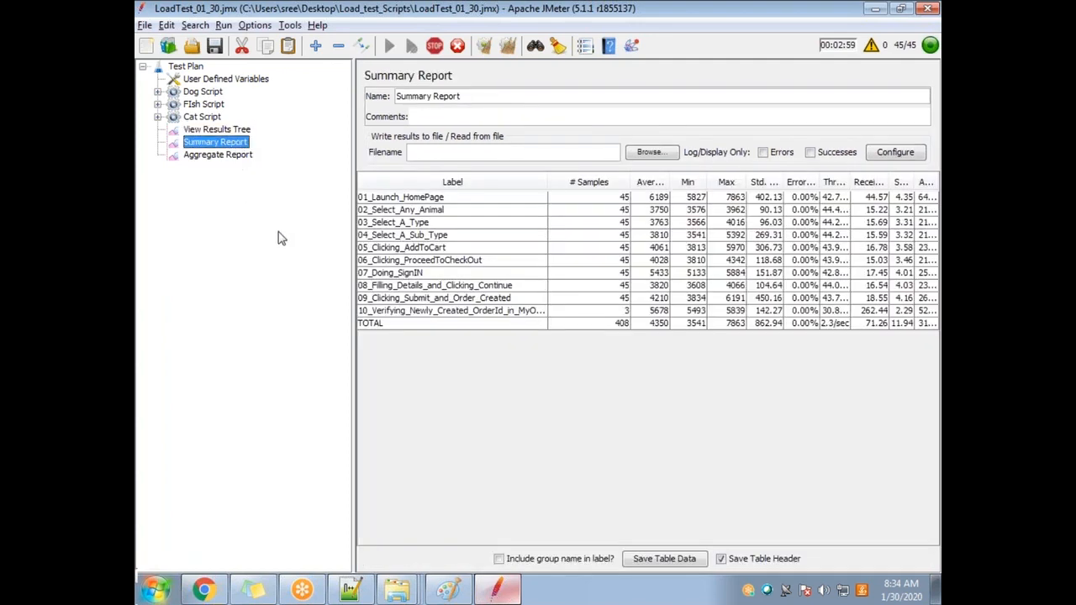
left_click(238, 156)
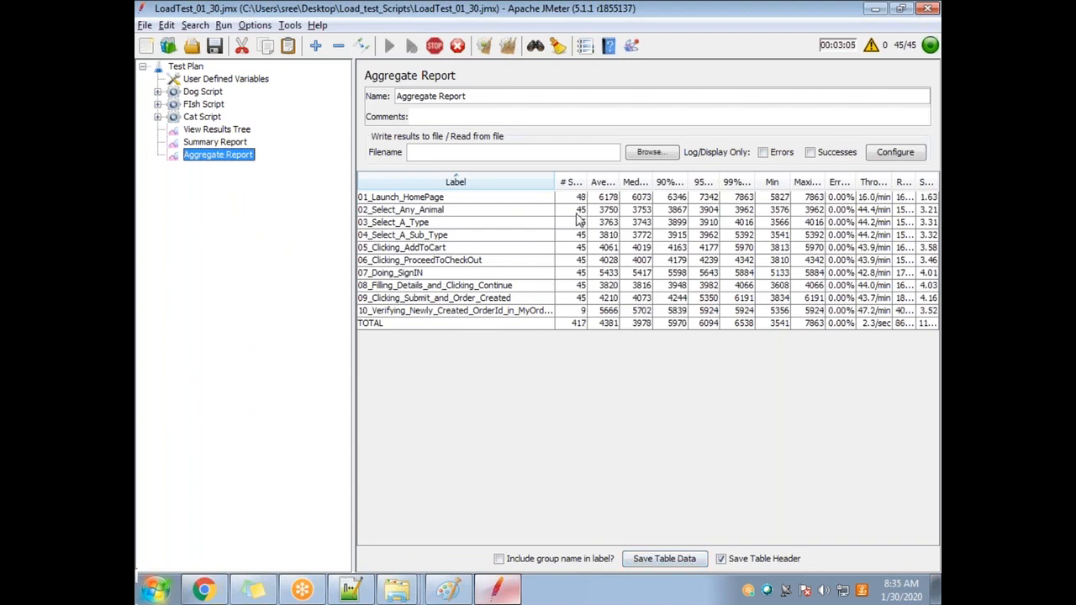
Save the Aggregate Report table data as Agrregate_Report_Load_test_01_03.csv in the Load_test_Scripts folder
left_click(658, 559)
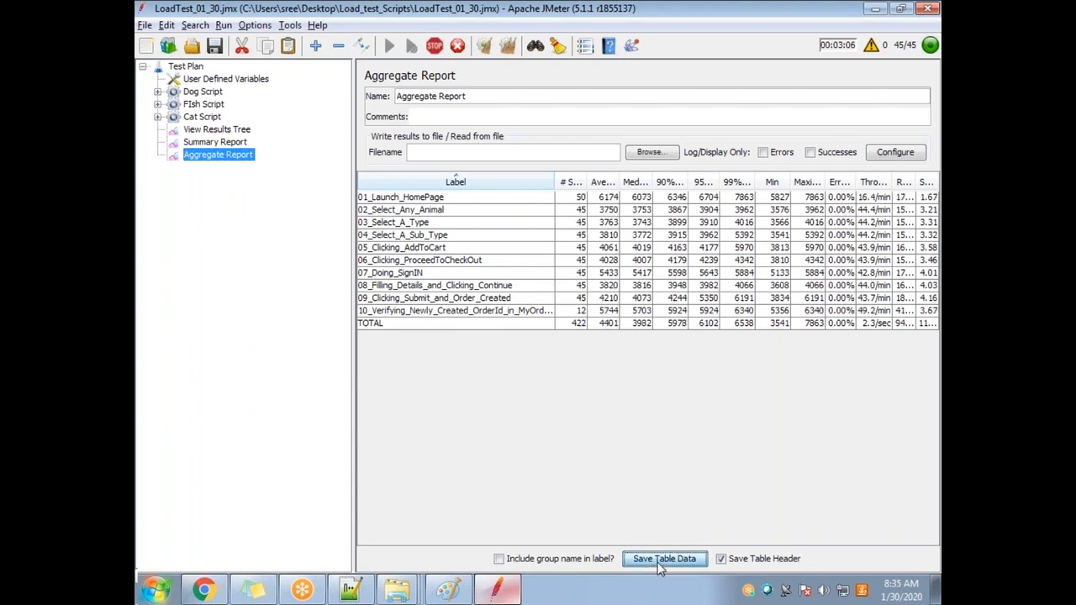
left_click(496, 414)
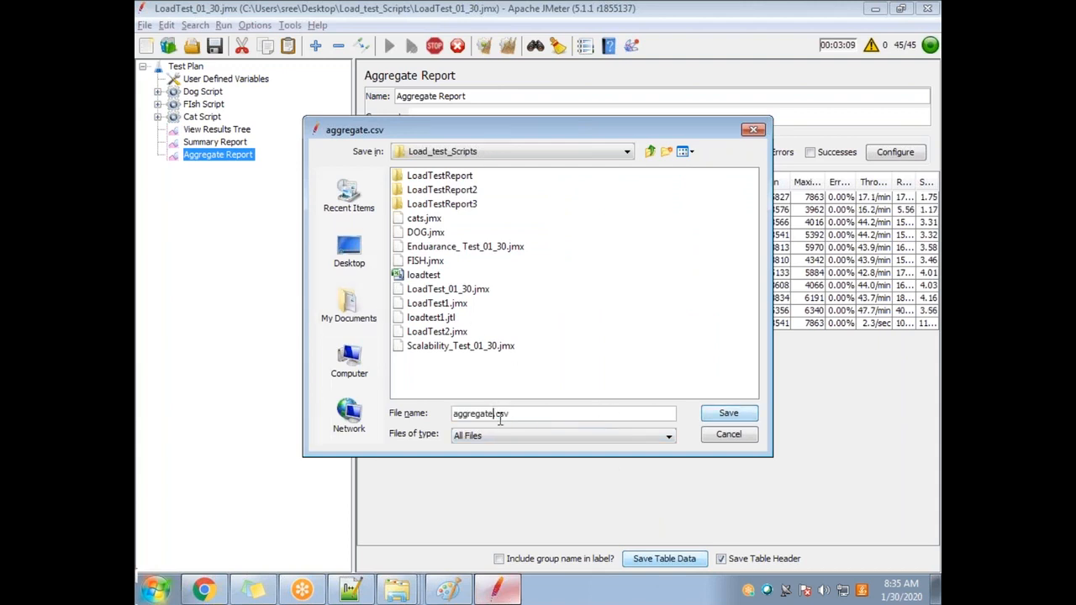
left_click_drag(496, 414, 454, 412)
type("Aggreg")
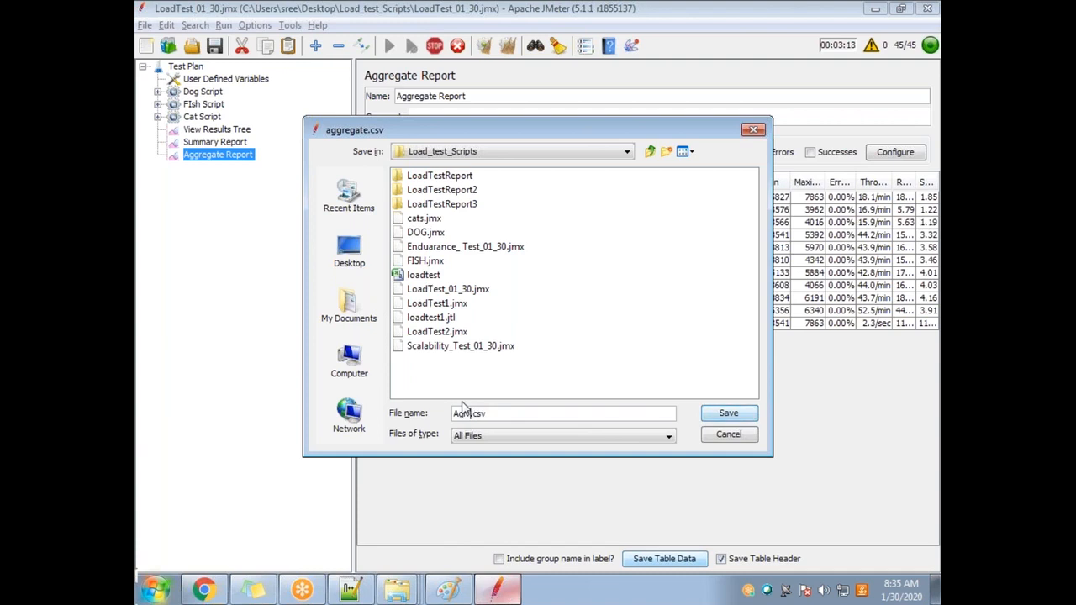
type("ate_Report_")
key("BackSpace")
type("_load")
key("BackSpace")
key("BackSpace")
key("BackSpace")
key("BackSpace")
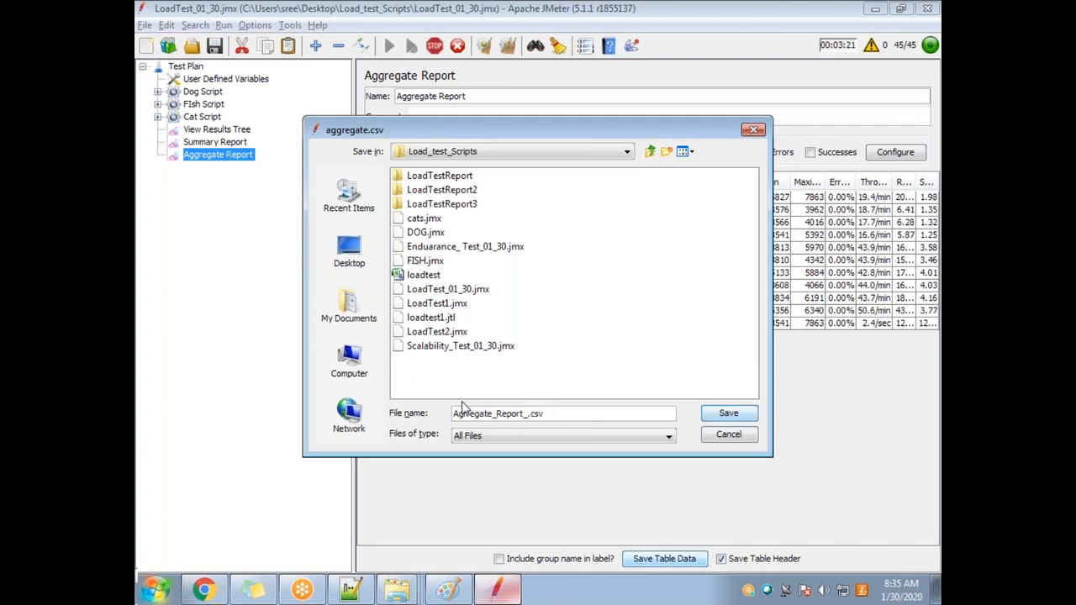
type("Load_test_01")
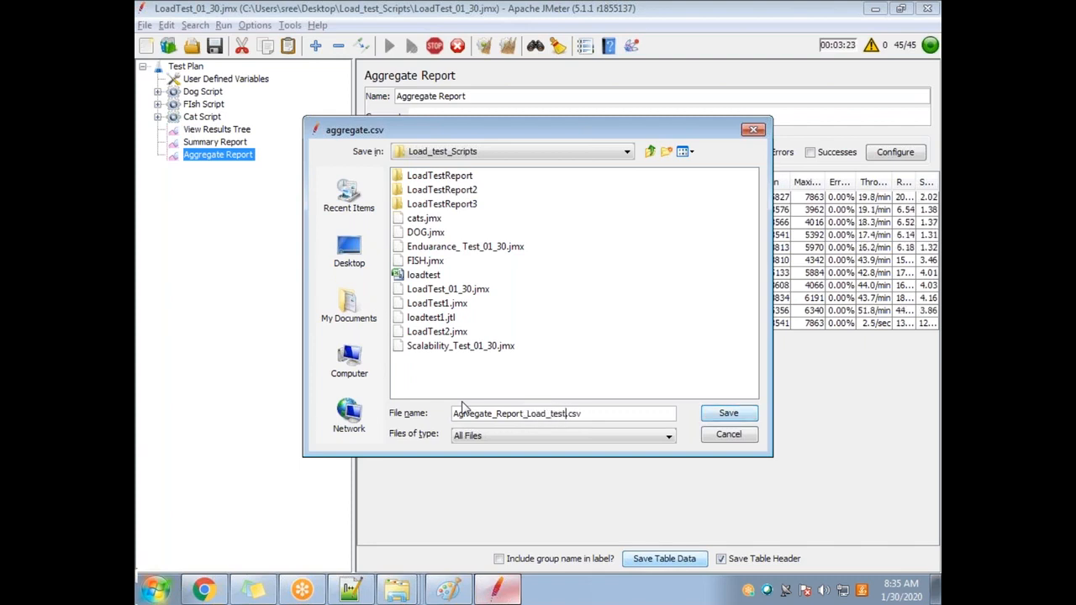
type("_0")
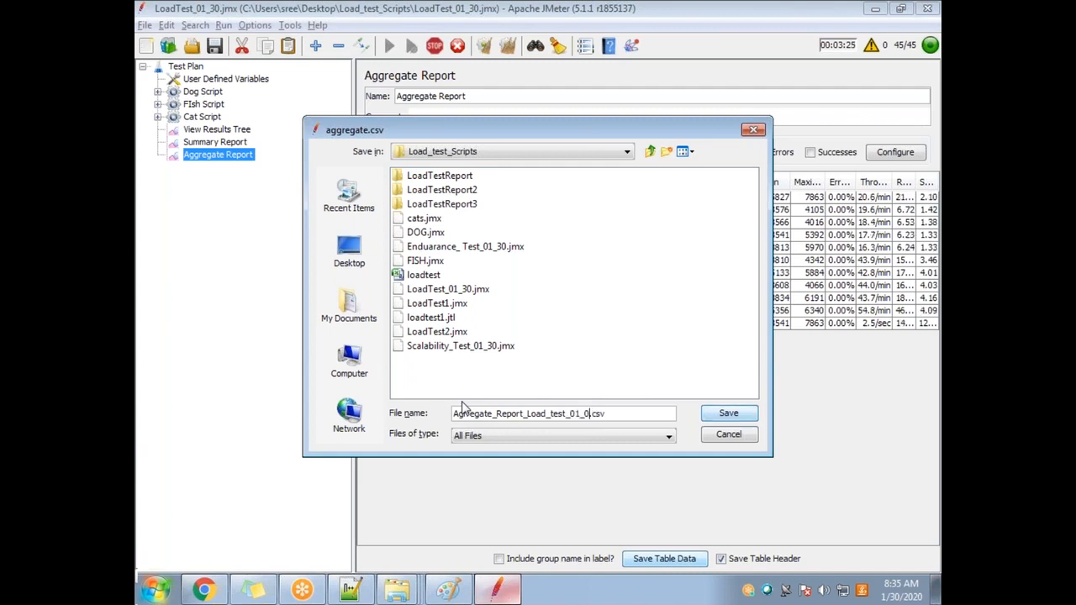
type("3")
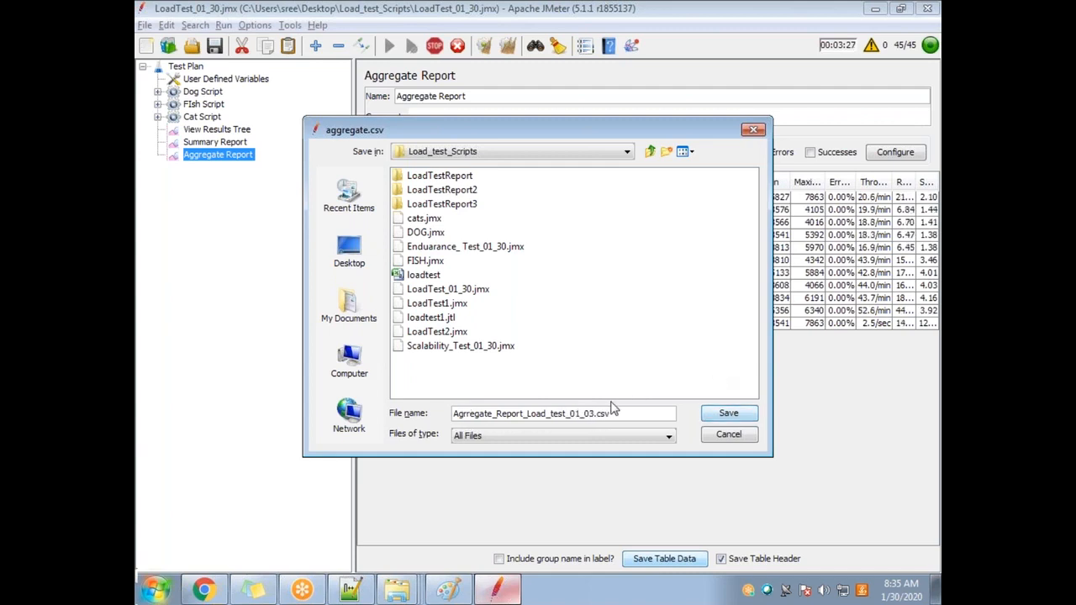
left_click_drag(611, 413, 455, 413)
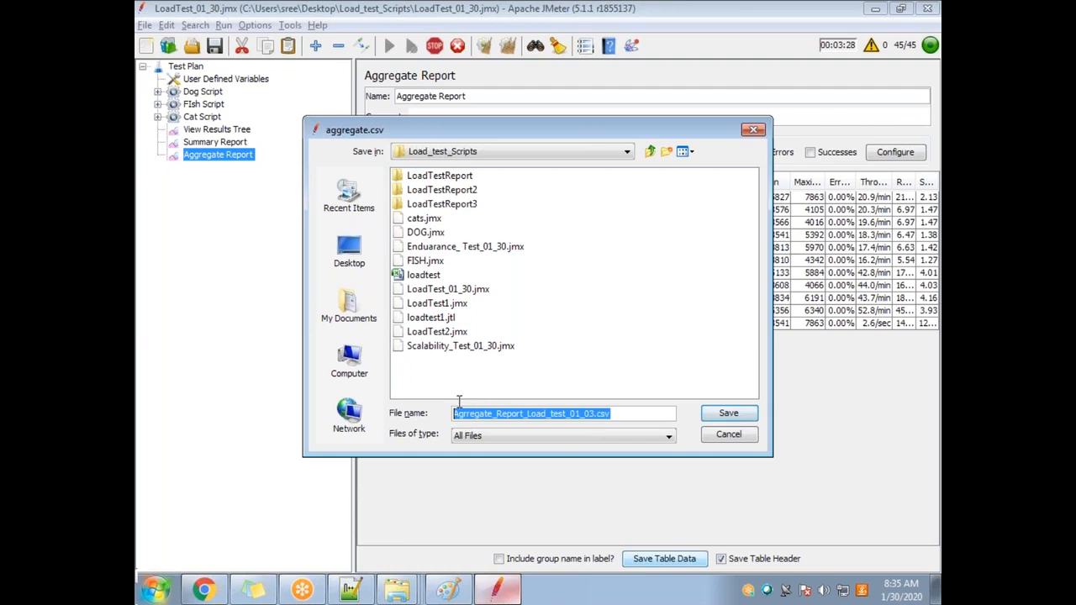
left_click(728, 412)
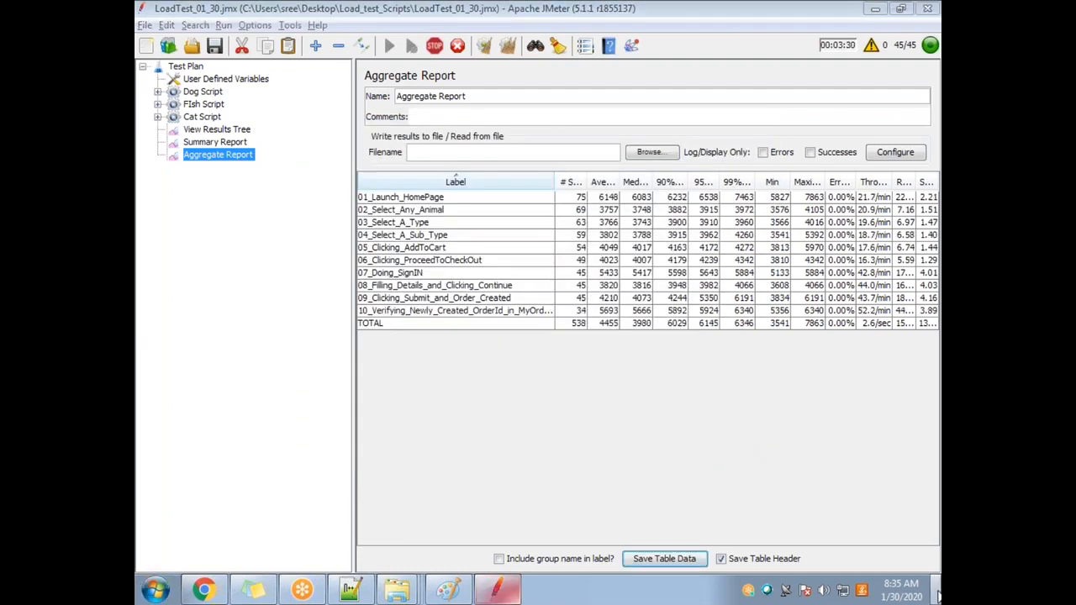
Inspect the server name of the Dog Script's 01_Launch_HomePage request, then collapse the Dog Script thread group
left_click(497, 589)
mouse_move(407, 591)
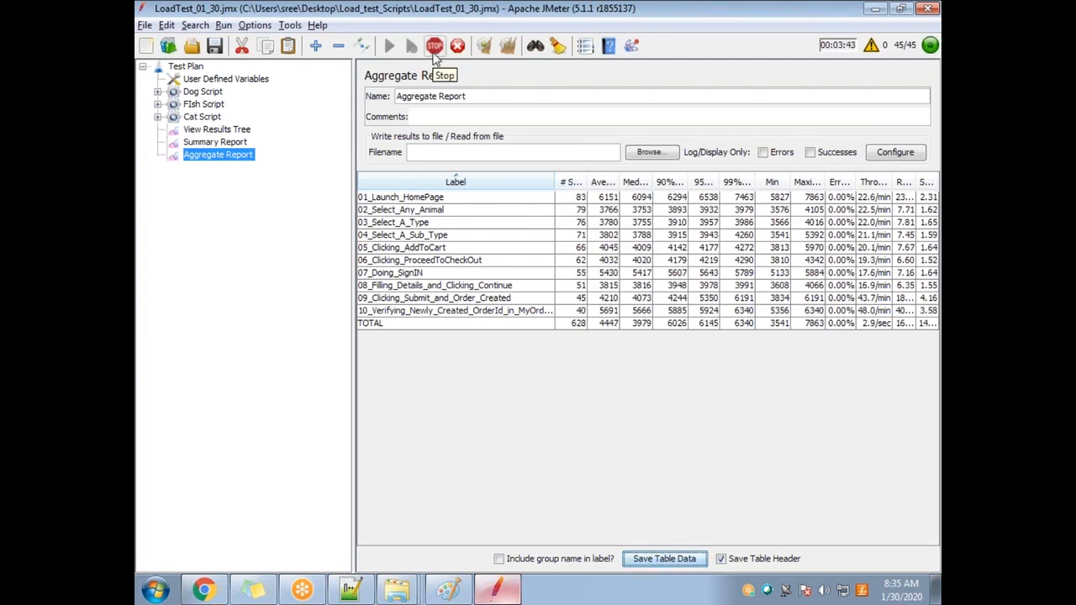
left_click(206, 91)
left_click(158, 92)
left_click(228, 105)
left_click(244, 117)
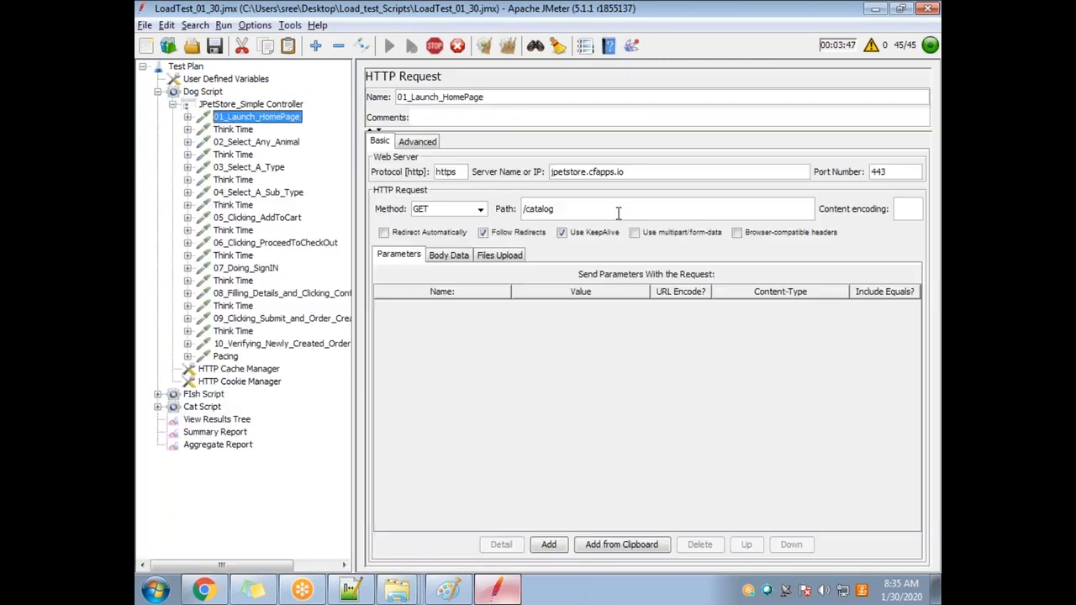
left_click_drag(641, 174, 534, 176)
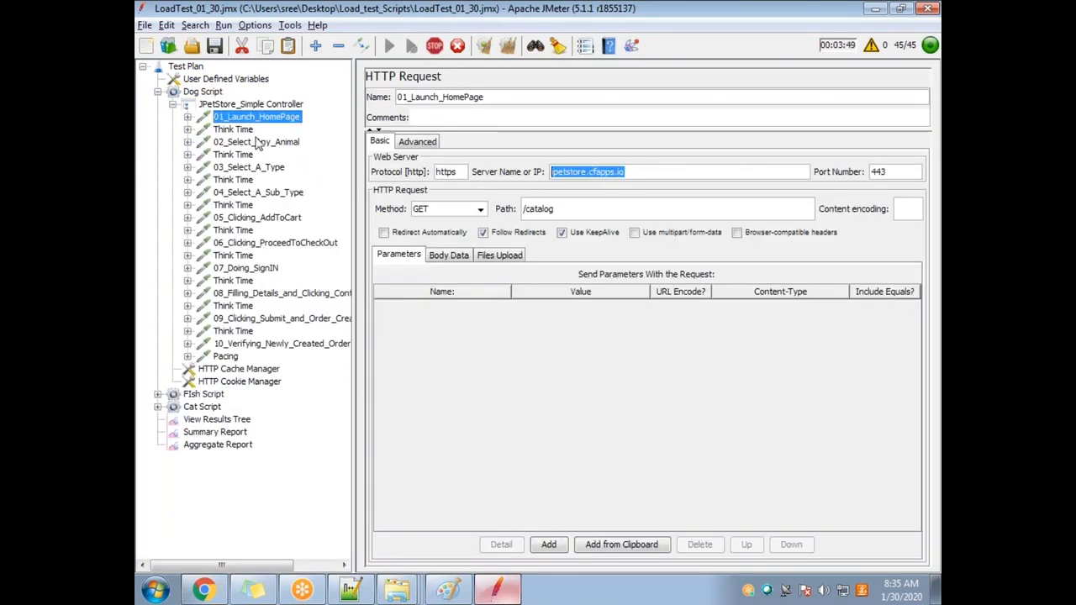
left_click(157, 92)
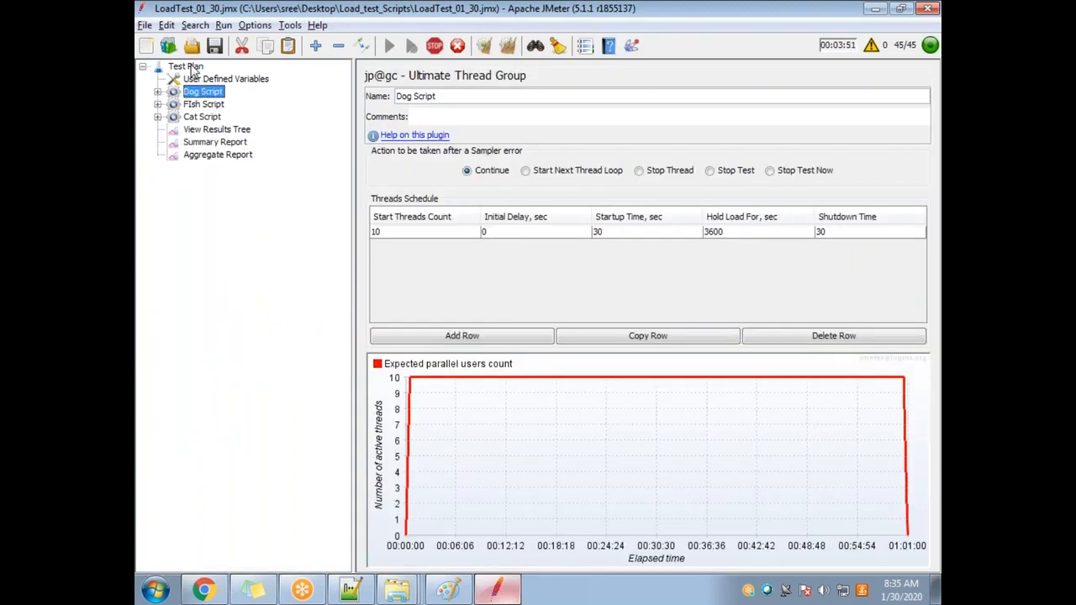
Select the Test Plan and shut down all threads of the running load test
left_click(186, 67)
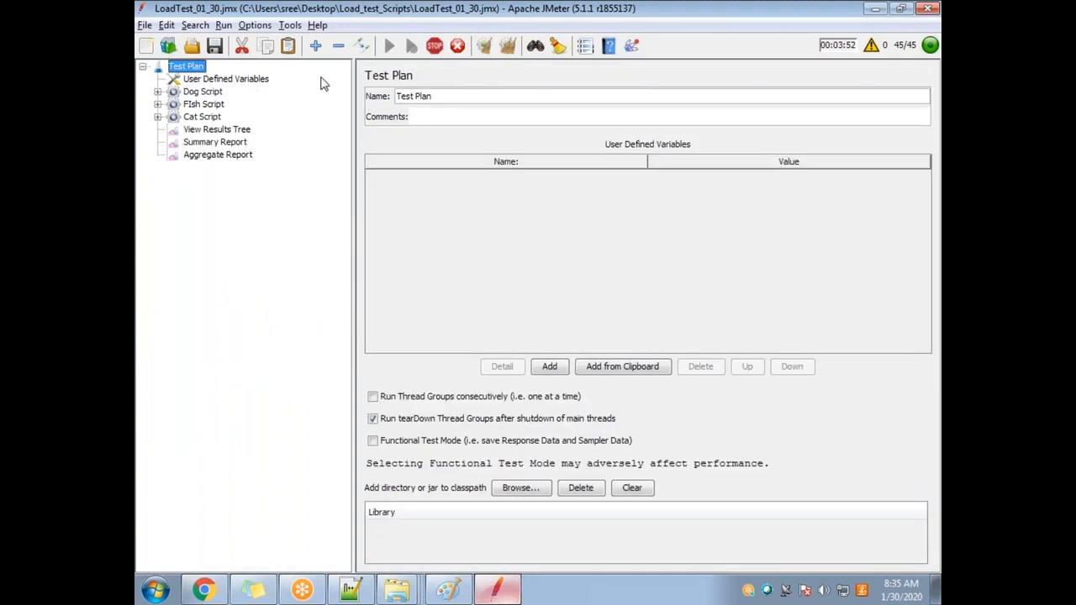
left_click(463, 51)
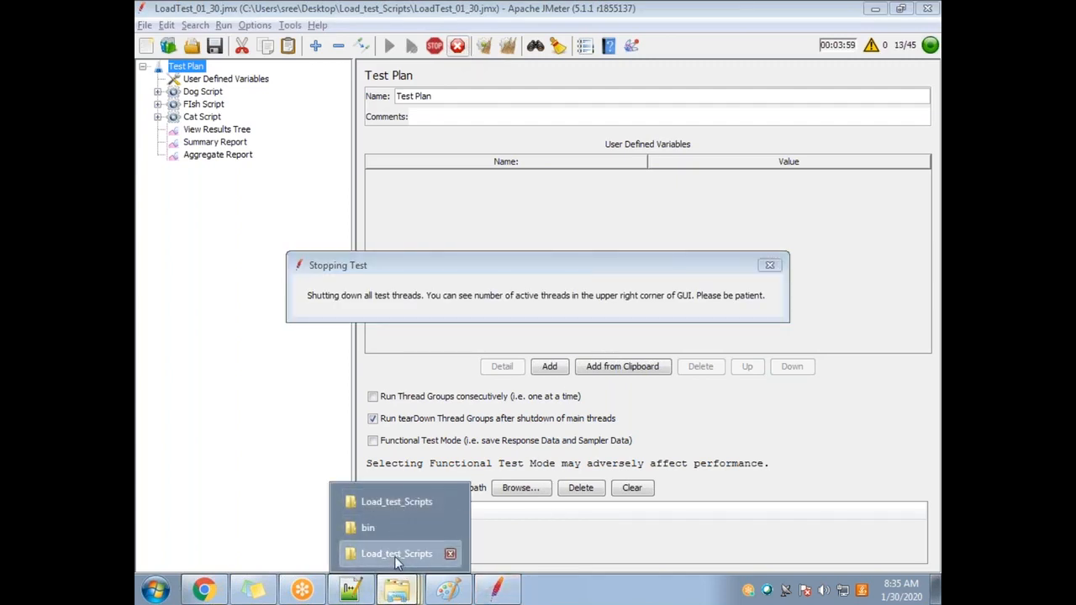
Open Agrregate_Report_Load_test_01_03 from the Load_test_Scripts folder in Excel, autofit columns A and F, and review the data in A1:J12
left_click(396, 554)
left_click(378, 209)
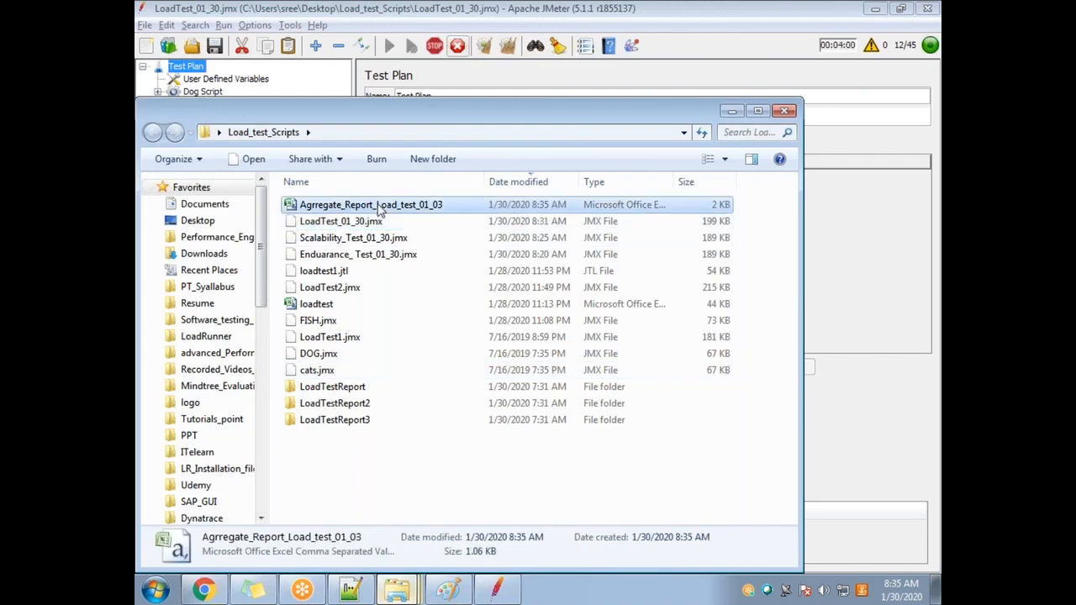
double_click(378, 209)
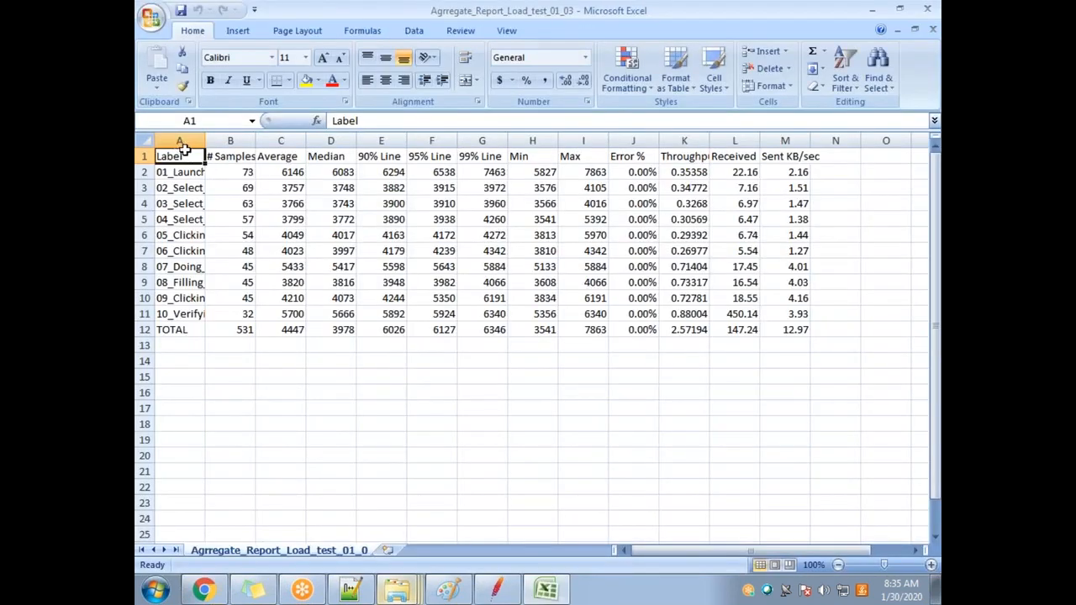
double_click(205, 139)
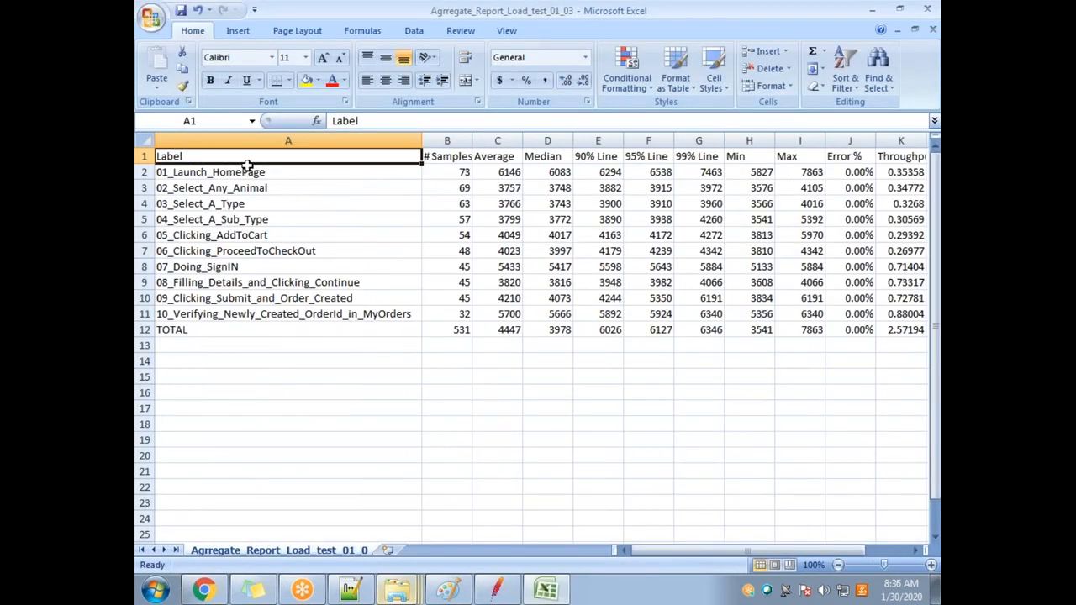
left_click_drag(250, 158, 850, 330)
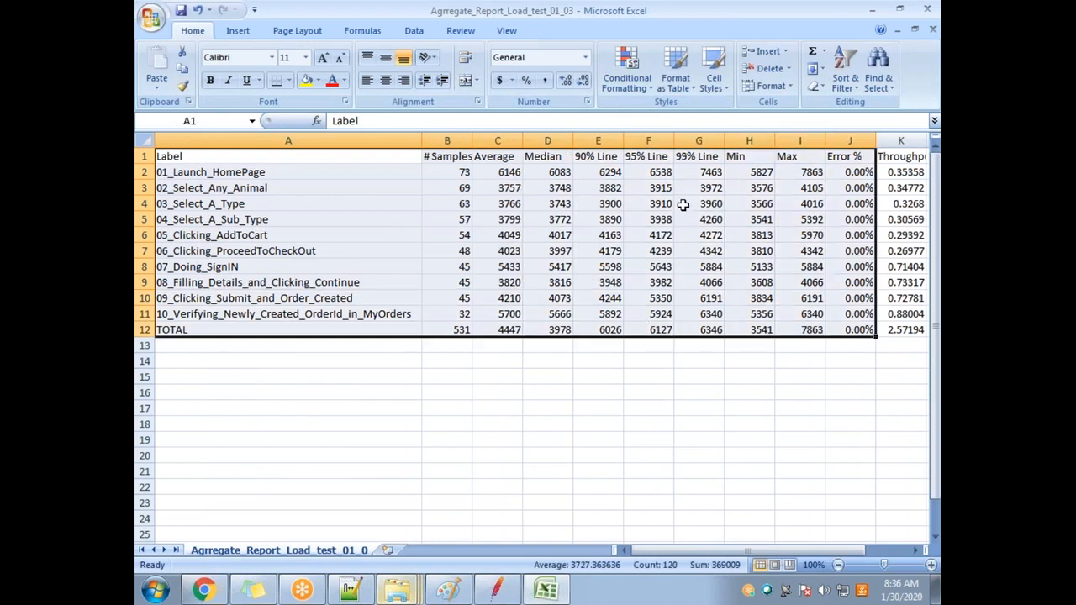
double_click(674, 142)
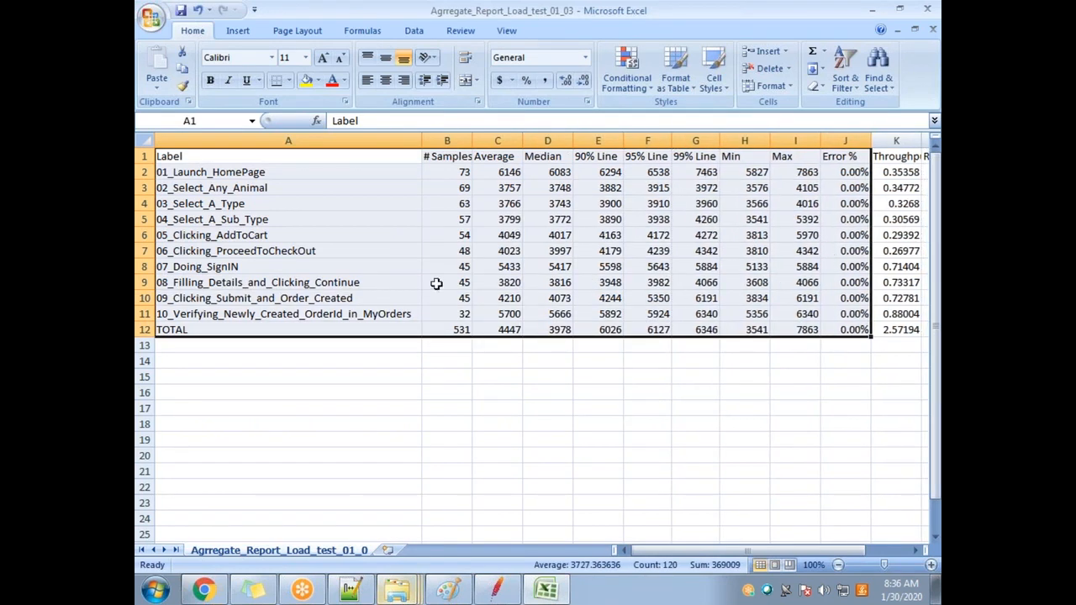
Close the report workbook without saving changes and minimize the Load_test_Scripts folder window to return to JMeter
double_click(318, 16)
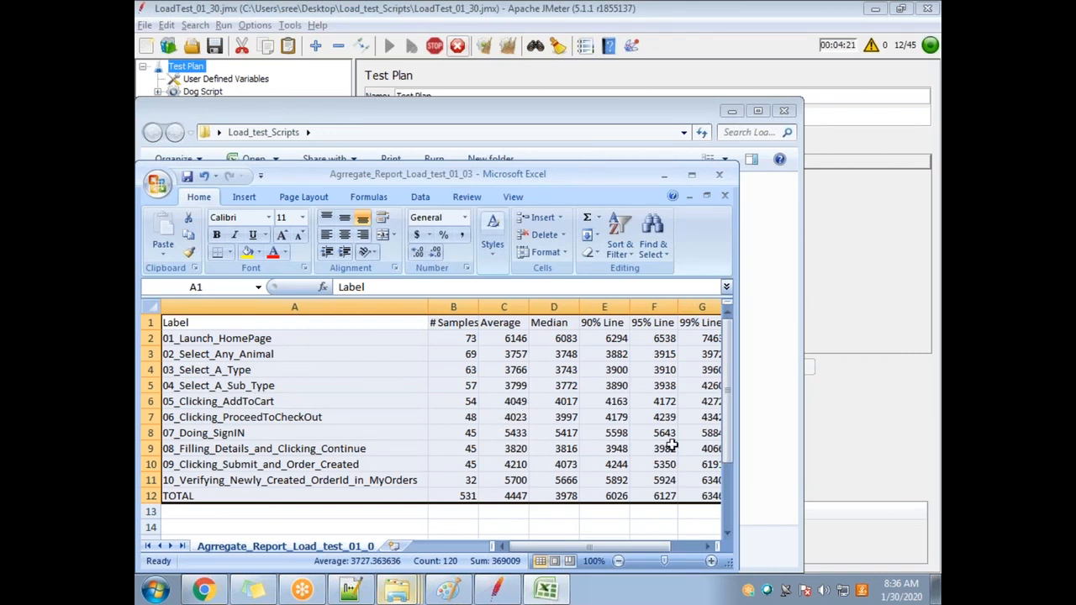
left_click(719, 175)
left_click(541, 334)
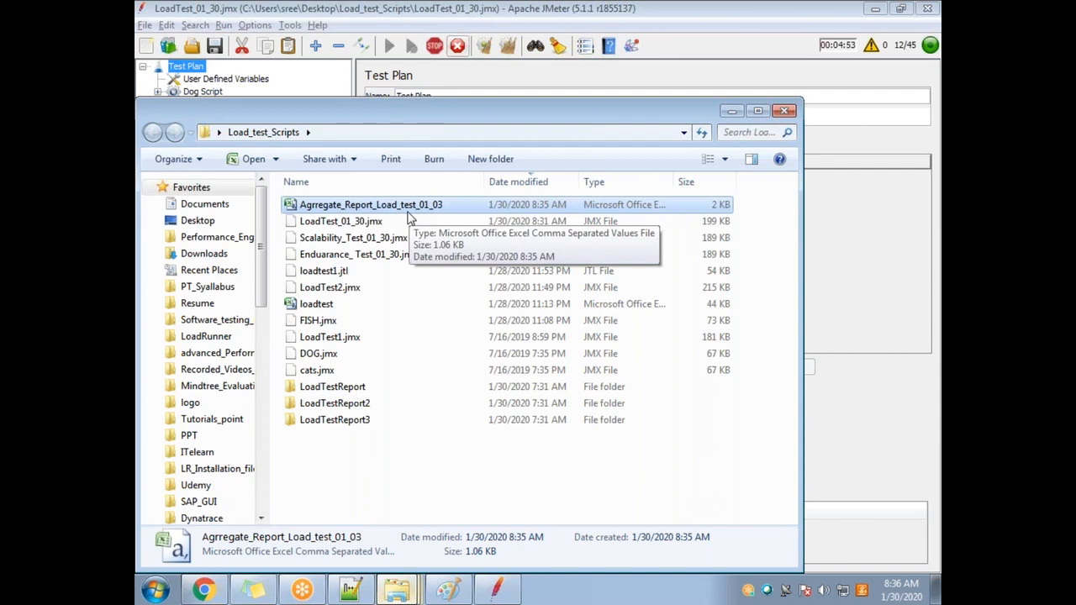
left_click(731, 110)
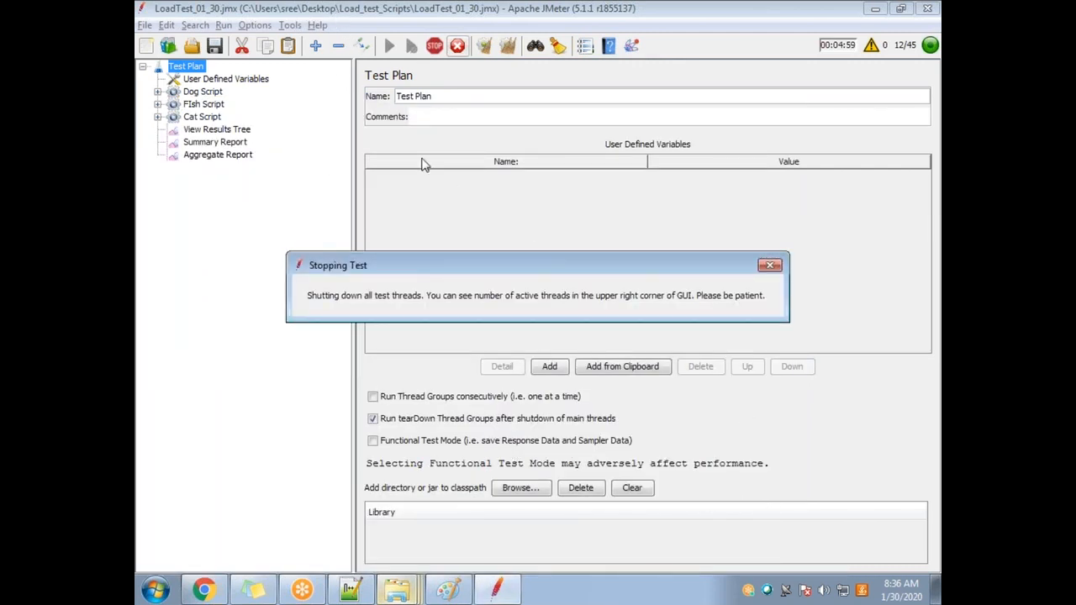
left_click(660, 28)
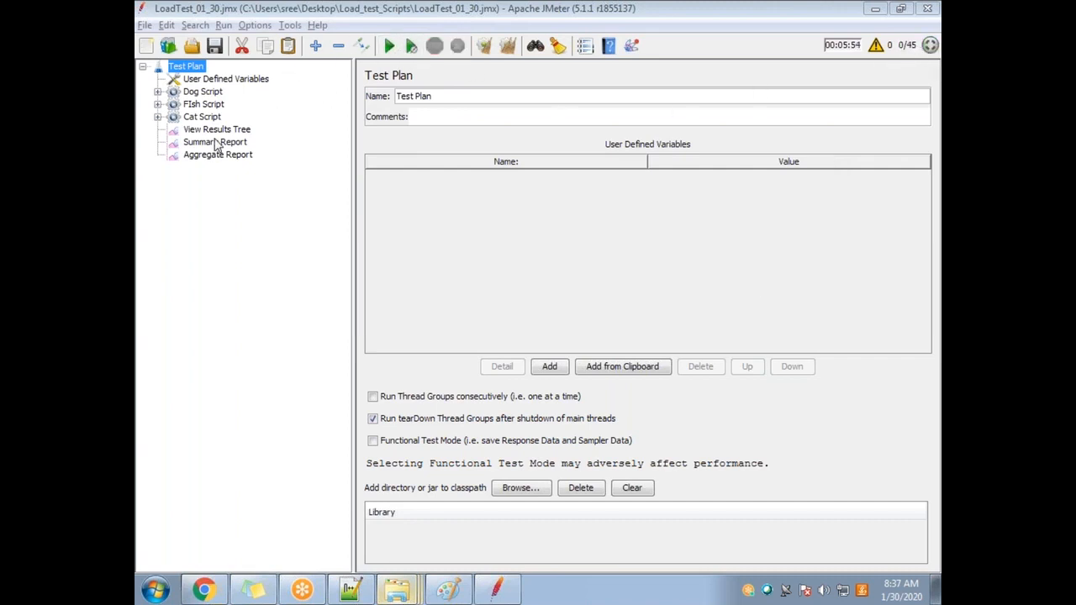
Review the threads schedules of the Dog Script and FIsh Script thread groups
left_click(199, 94)
left_click(202, 108)
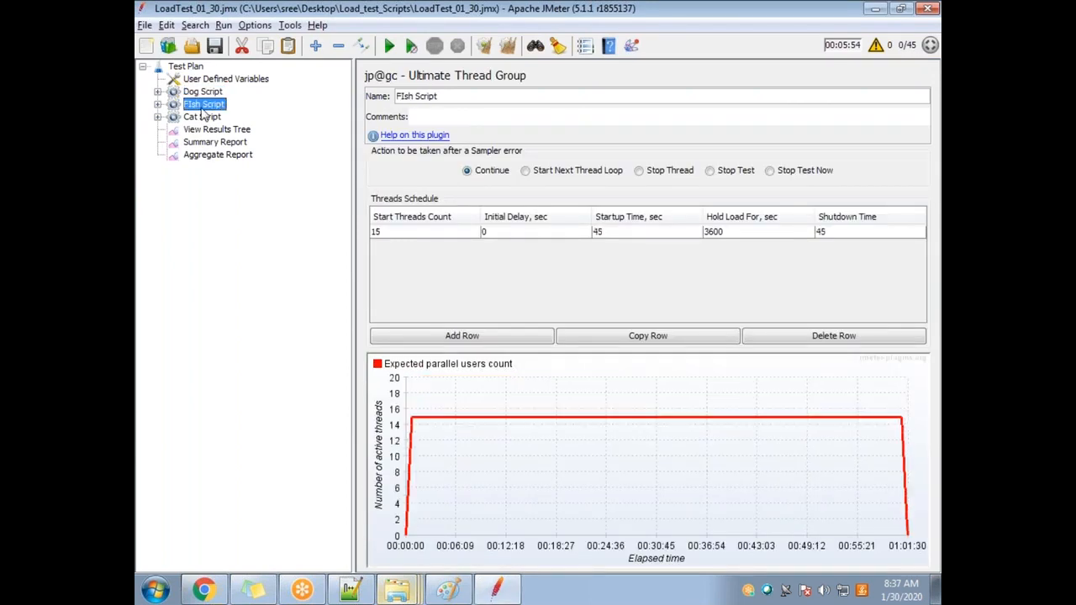
left_click(204, 110)
left_click(158, 105)
Open the Aggregate Report and clear the collected results of all listeners
left_click(220, 157)
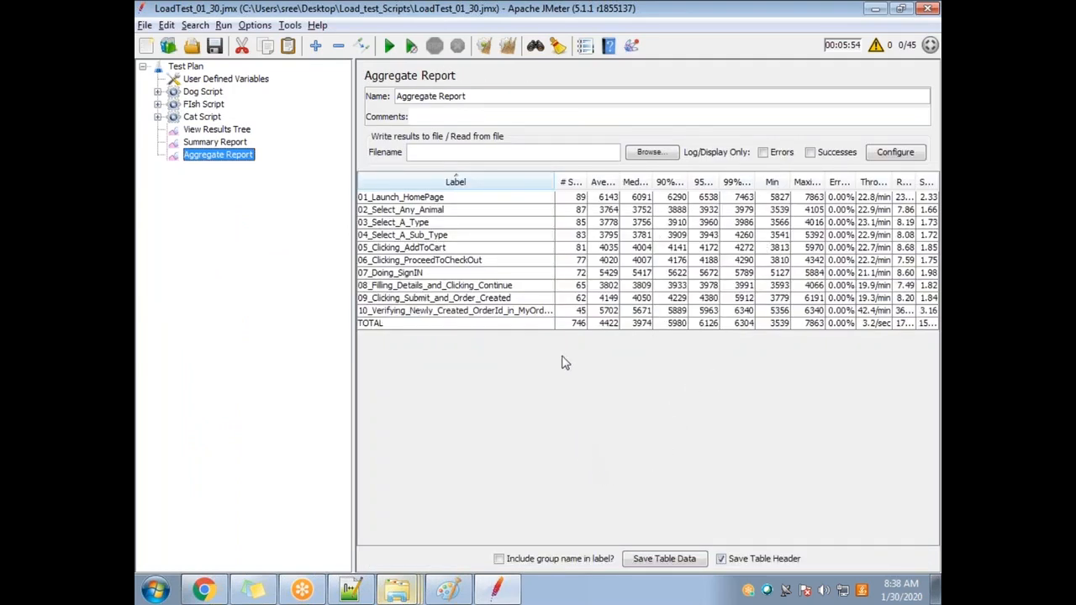
left_click(508, 46)
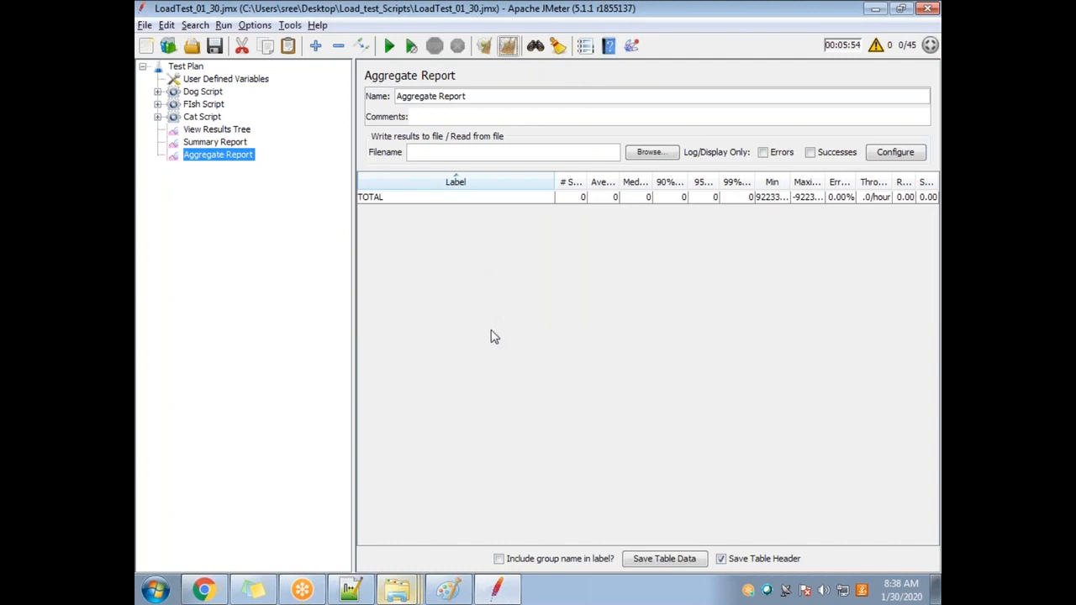
Add a Simple Data Writer listener to the Test Plan
left_click(200, 68)
right_click(200, 67)
mouse_move(278, 77)
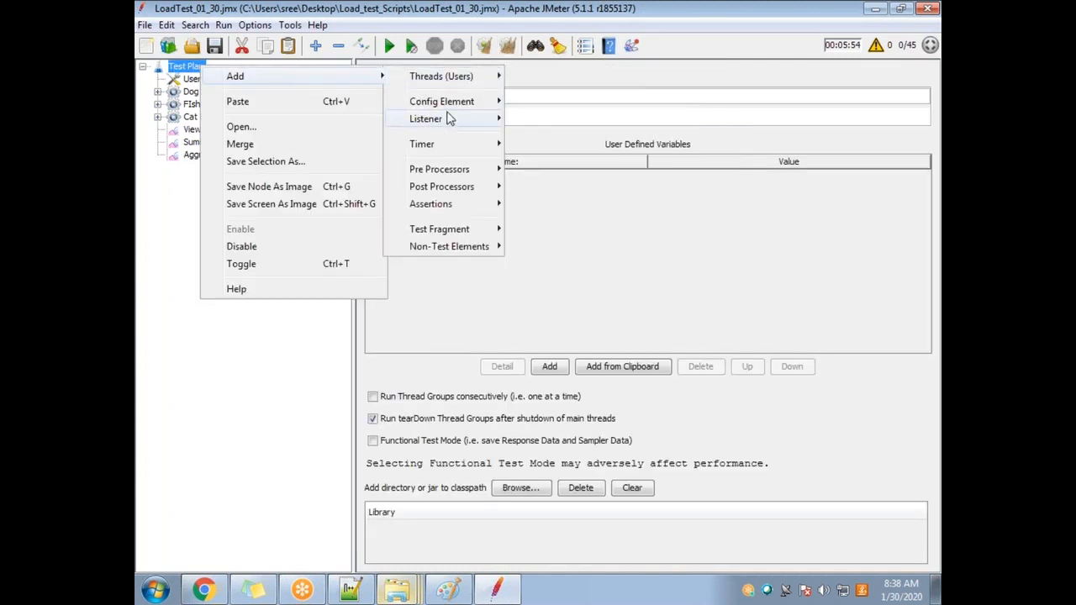
mouse_move(463, 126)
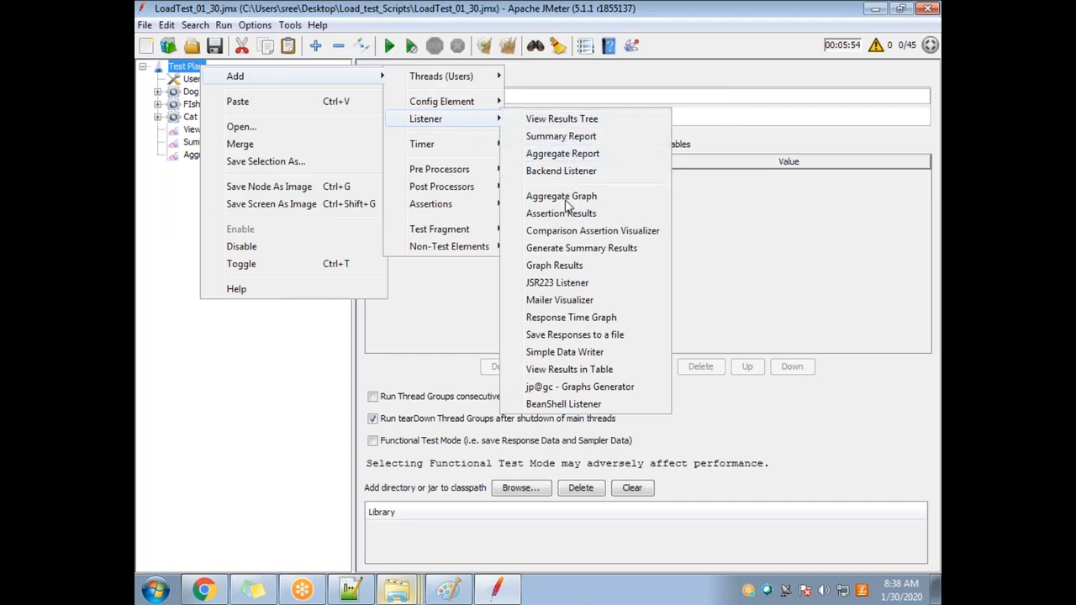
left_click(561, 353)
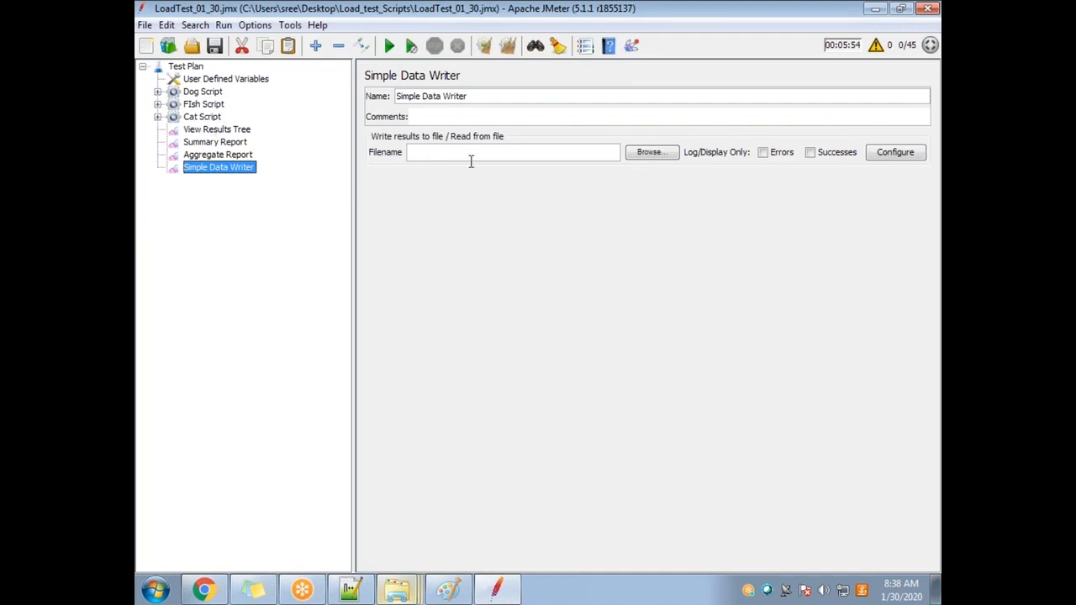
Browse for the Simple Data Writer's output file and enter the name Load_Test_outout_Results_01_30.jtl in the Load_test_Scripts folder
left_click(443, 150)
left_click(671, 155)
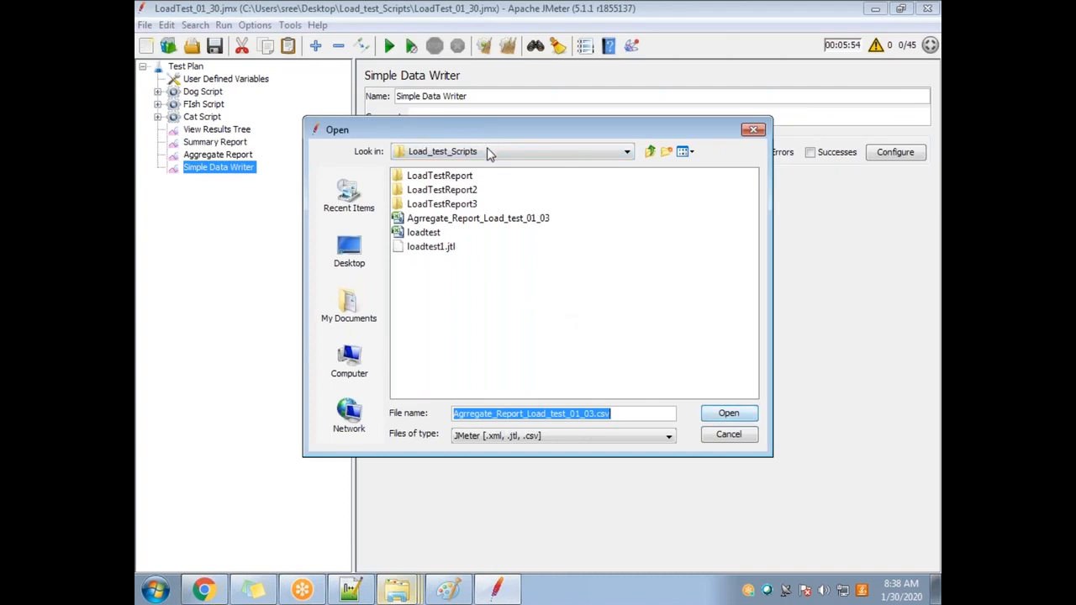
left_click(487, 148)
left_click(483, 197)
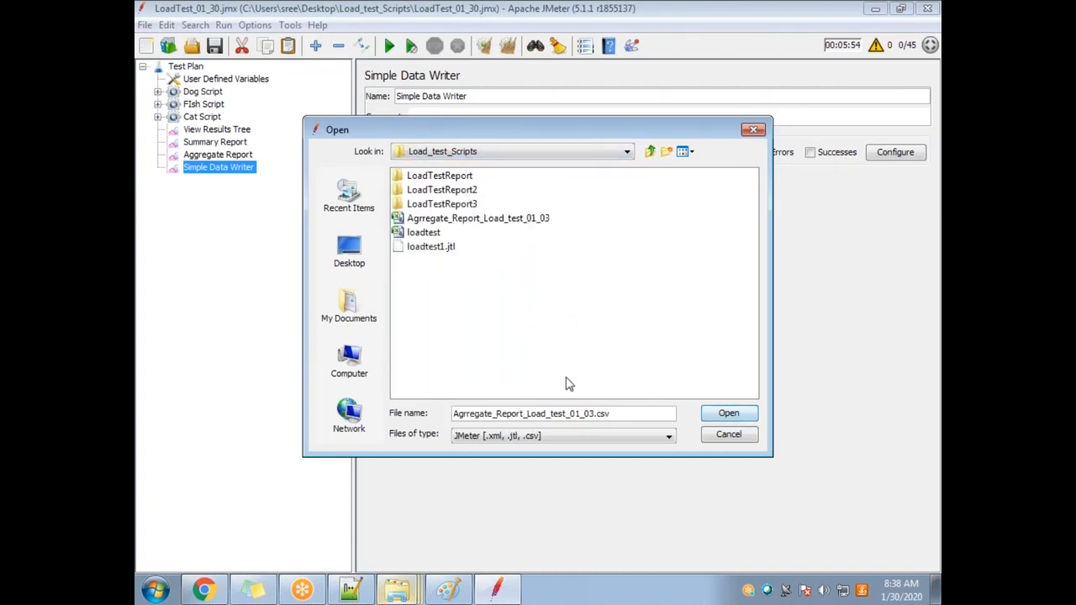
left_click(437, 294)
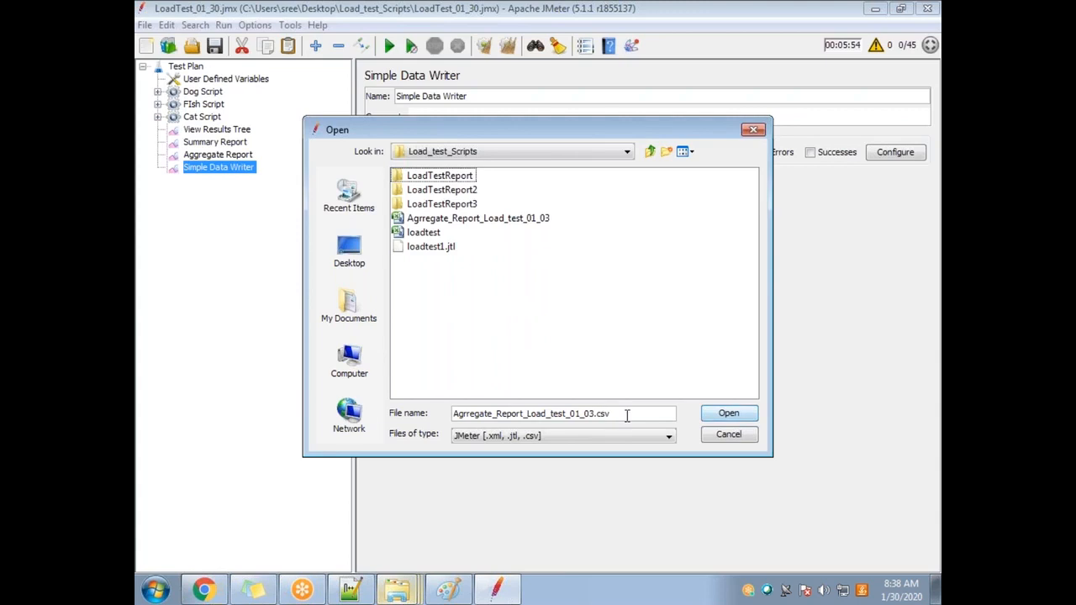
left_click_drag(625, 413, 455, 413)
type("Load_Test")
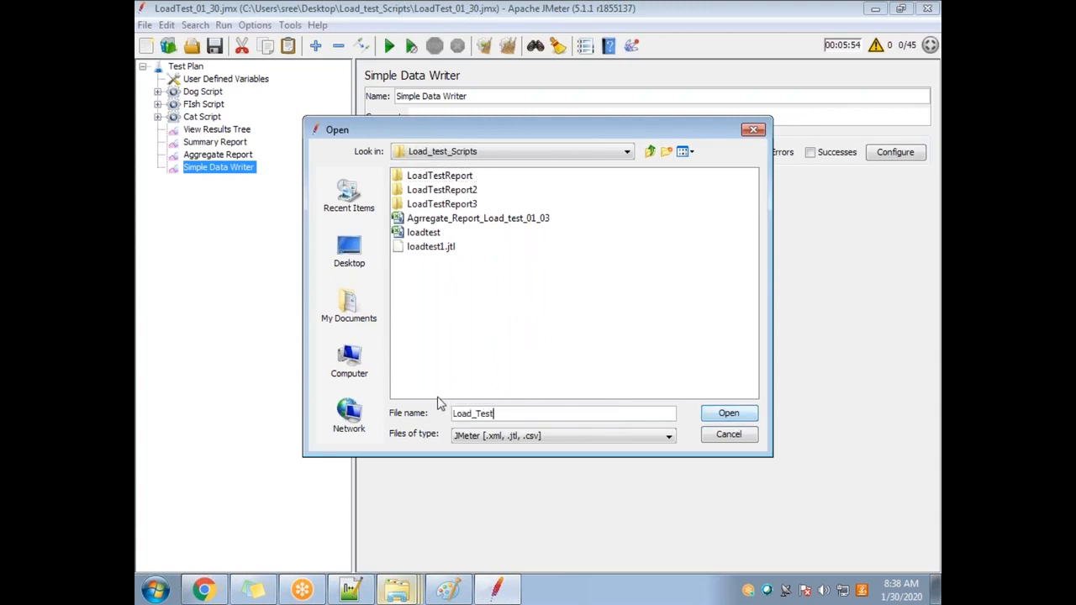
type("_outout_Results_01_30.jtl")
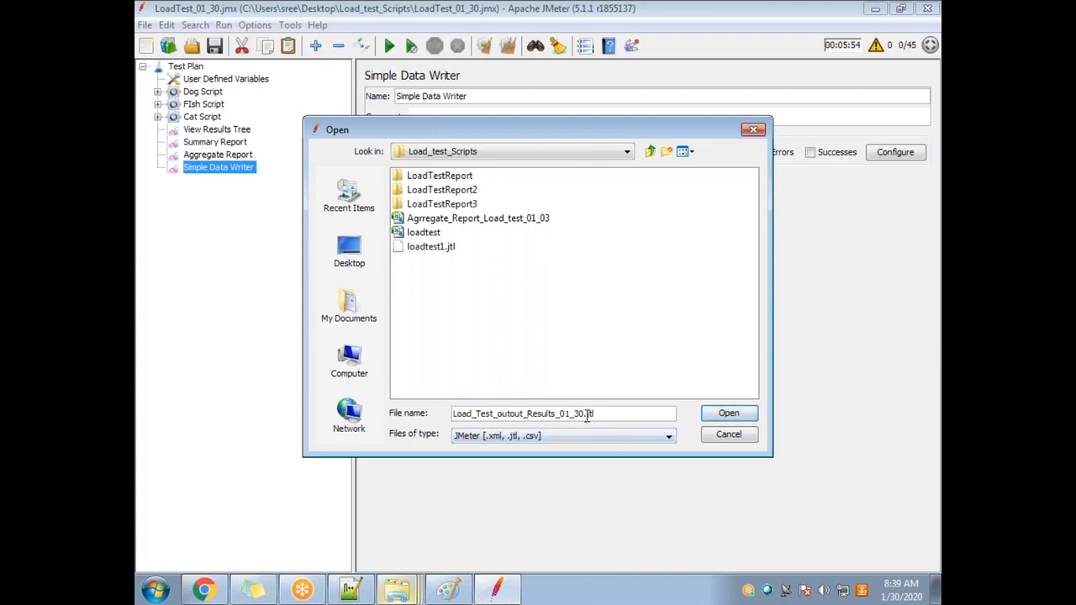
left_click_drag(587, 416, 605, 413)
left_click(917, 191)
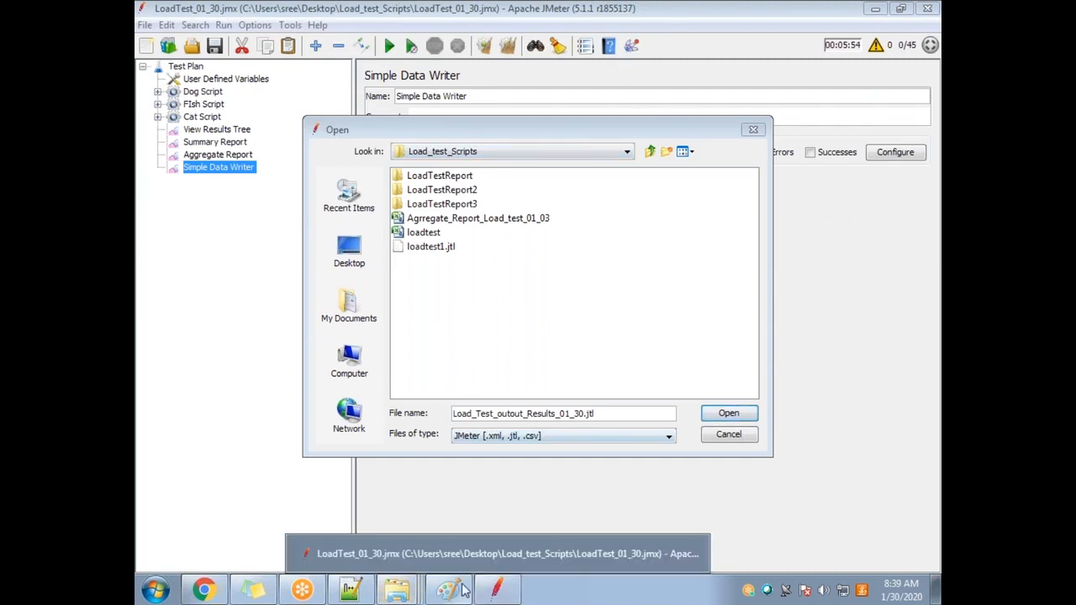
Switch to Chrome, search Google for "jtl full form in jmeter" in a new window and read what JTL stands for
left_click(204, 590)
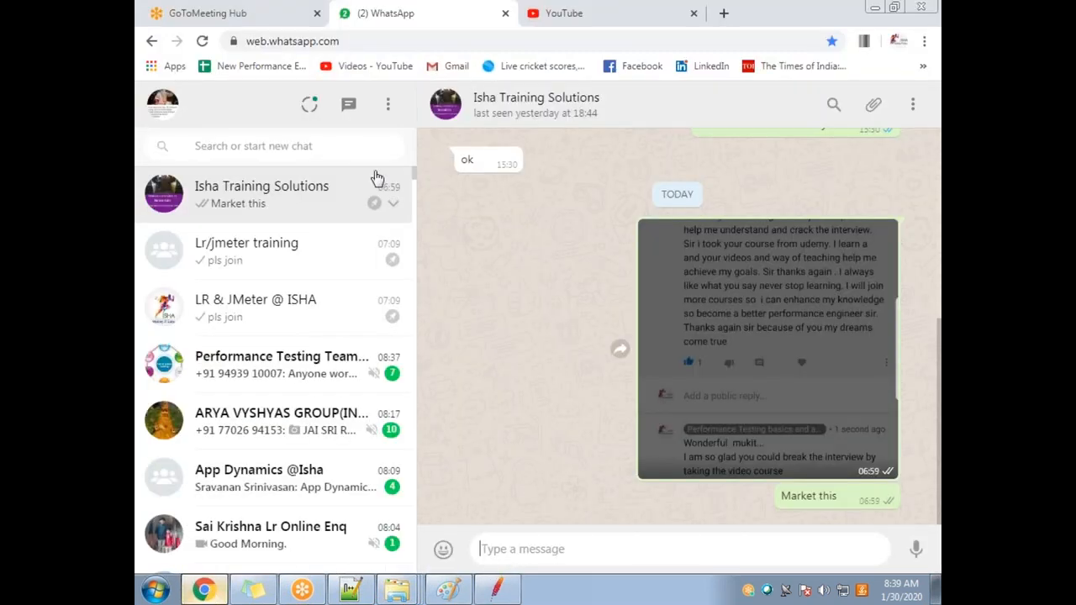
key("ctrl+n")
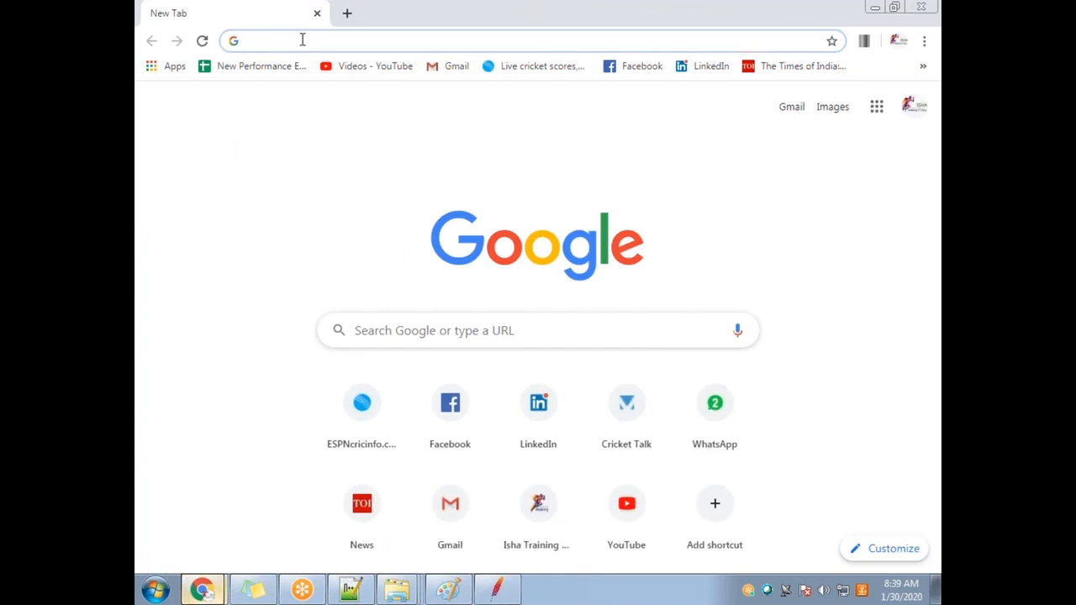
type("jtl")
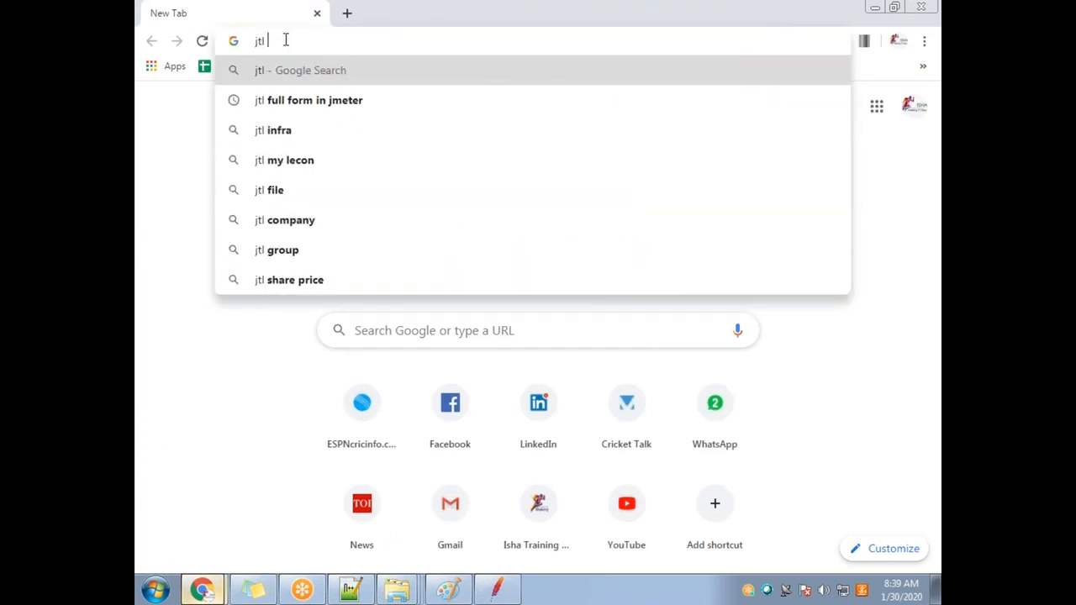
left_click(320, 99)
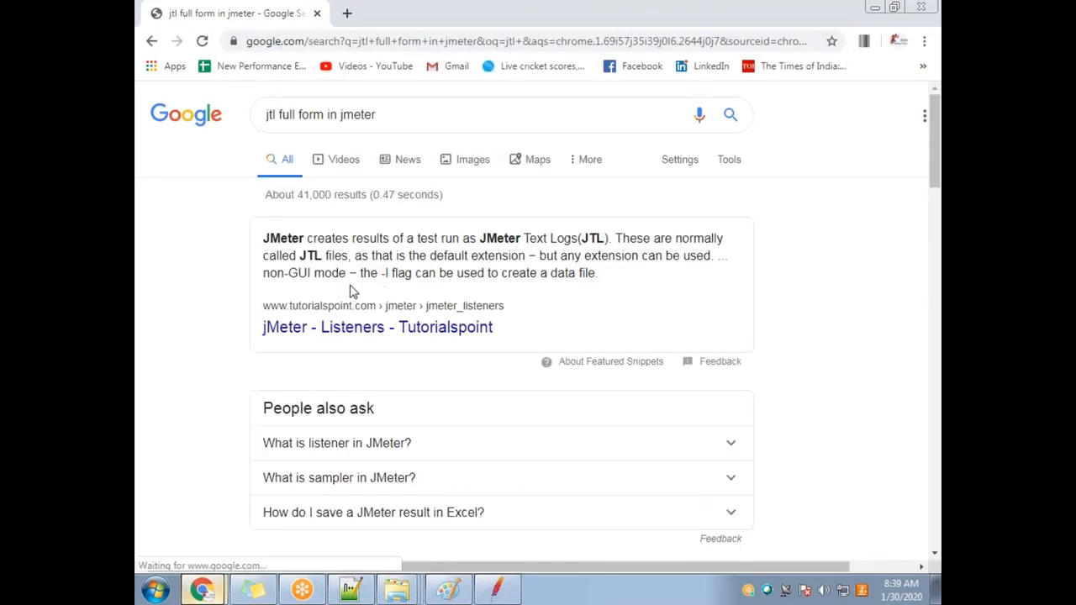
left_click_drag(484, 237, 579, 239)
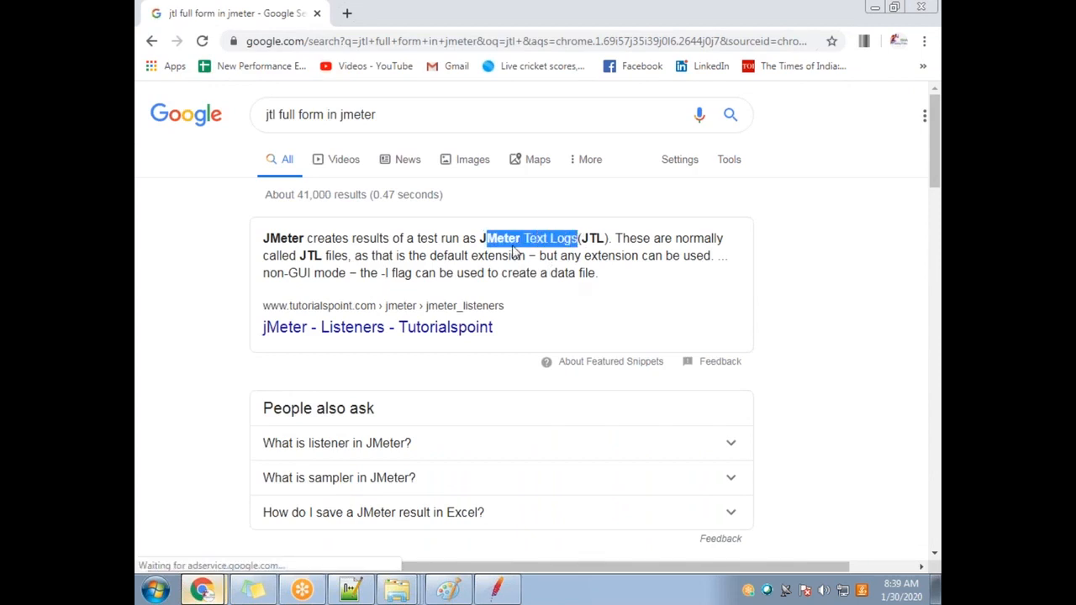
left_click(473, 245)
left_click_drag(487, 238, 579, 239)
left_click(534, 237)
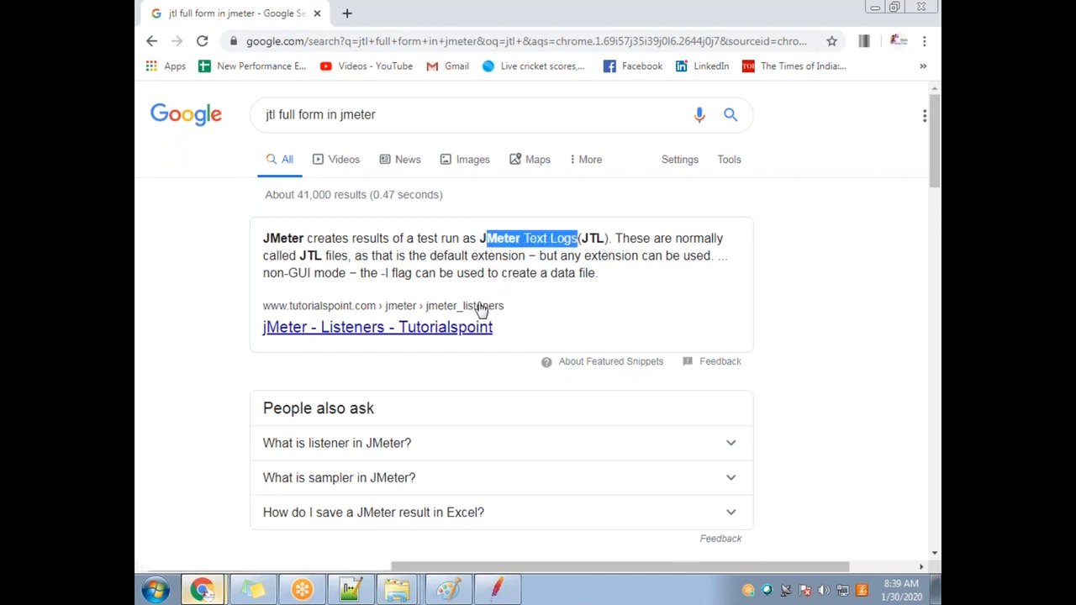
Return to JMeter, change the output file's extension to .csv and confirm Load_Test_outout_Results_01_30.csv as the Simple Data Writer's file
left_click(497, 589)
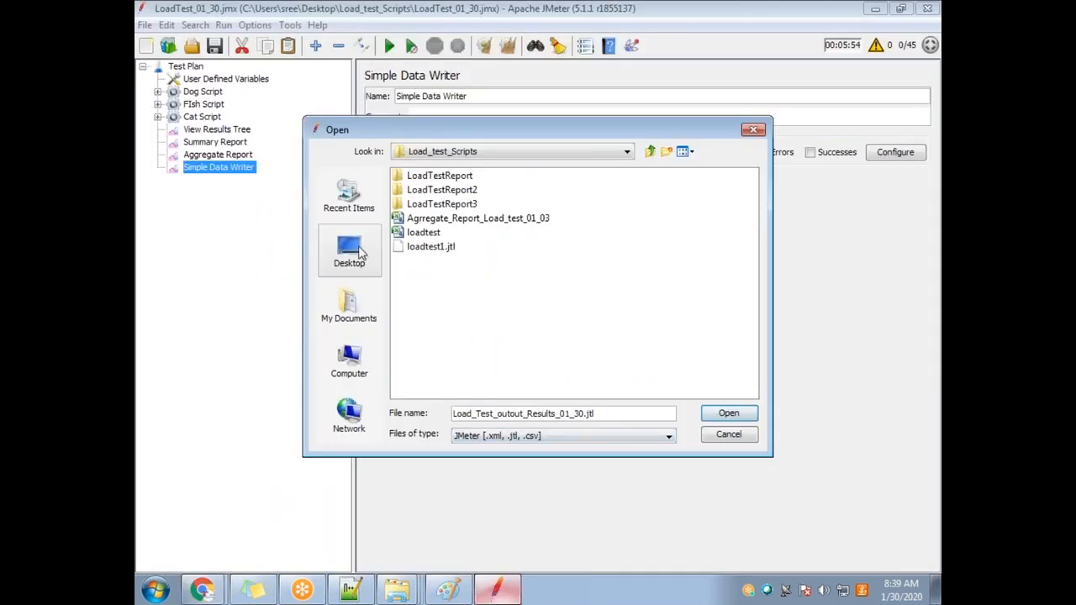
left_click_drag(613, 419, 394, 410)
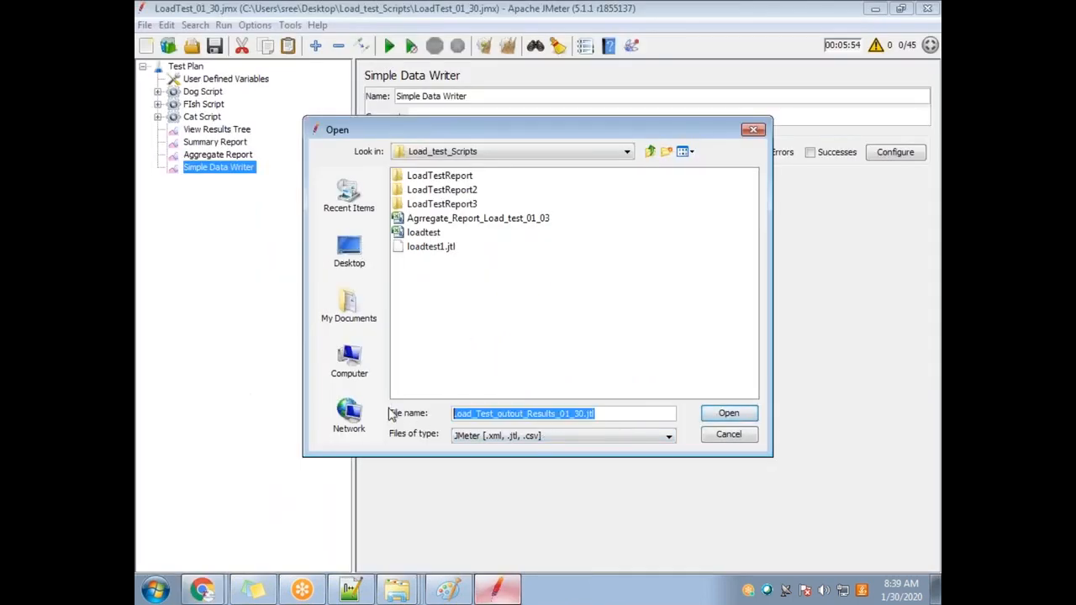
left_click(623, 416)
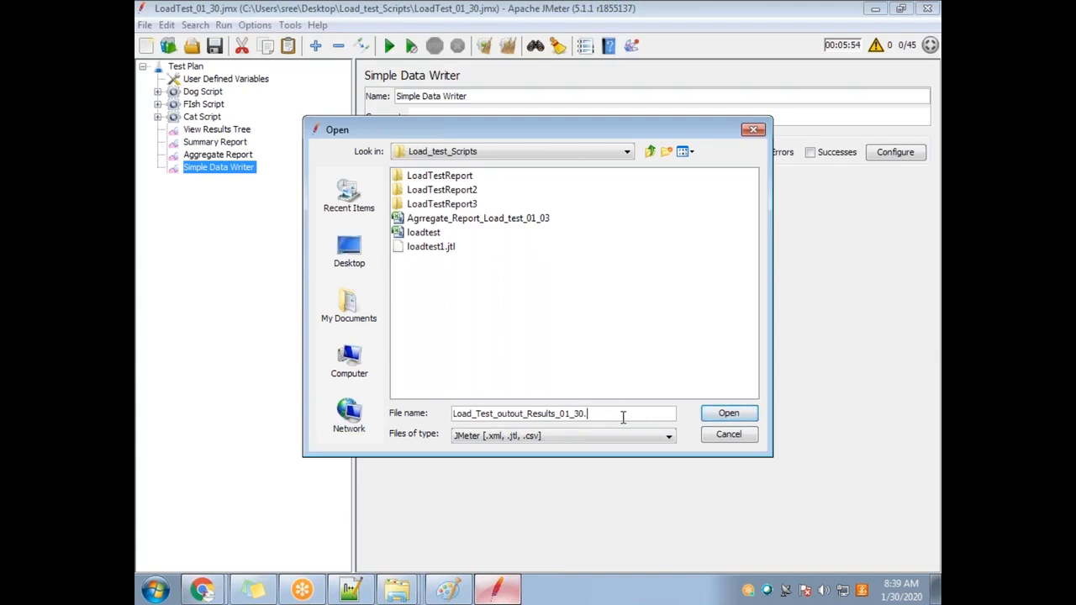
type("csvb")
left_click(728, 413)
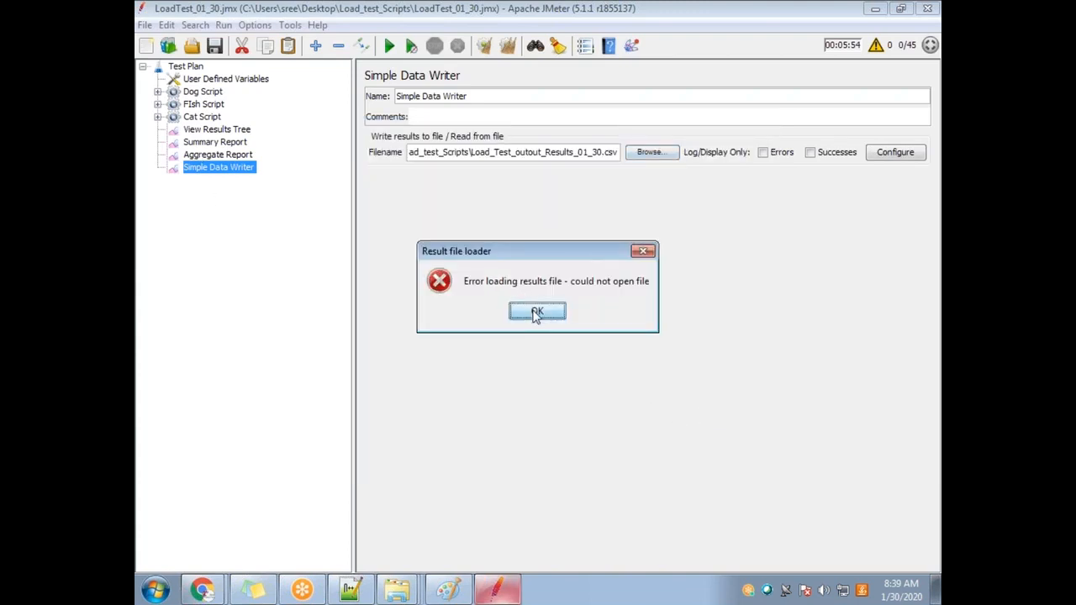
left_click(548, 377)
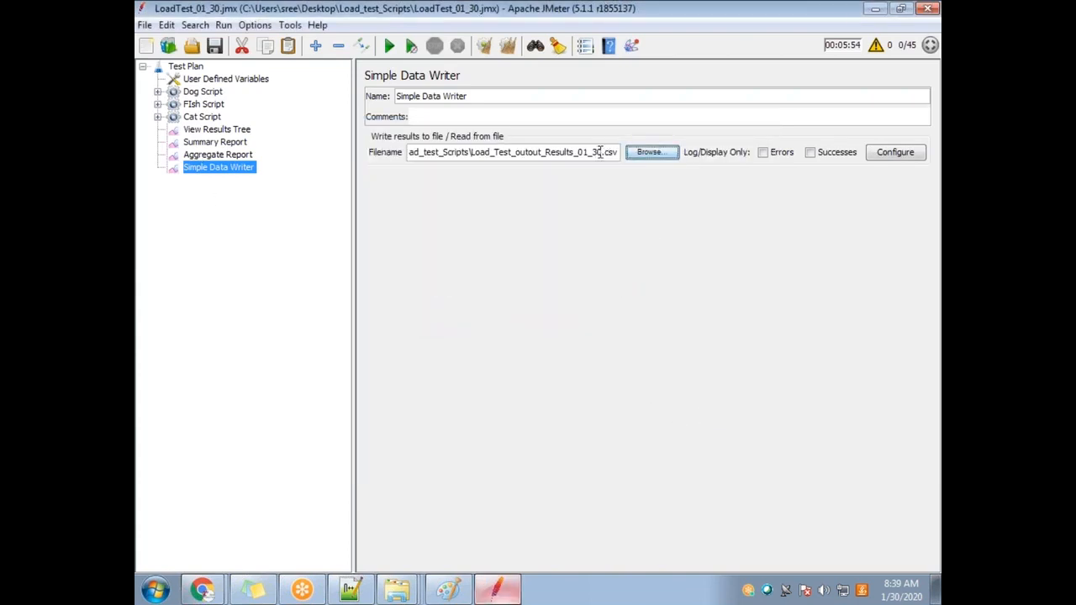
Add a second Simple Data Writer listener to the Test Plan
right_click(199, 72)
mouse_move(252, 79)
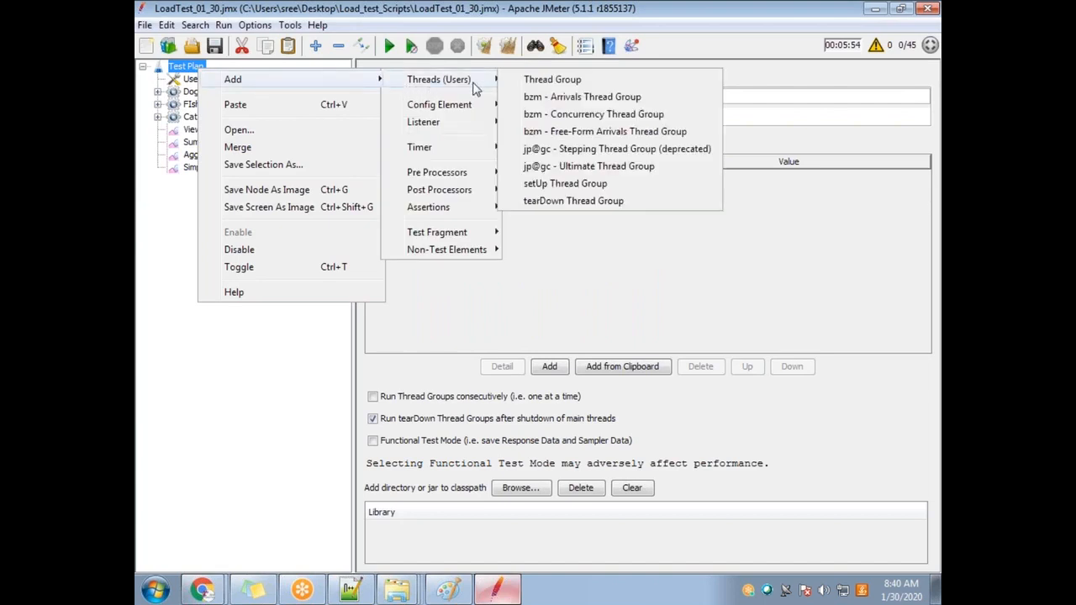
mouse_move(478, 125)
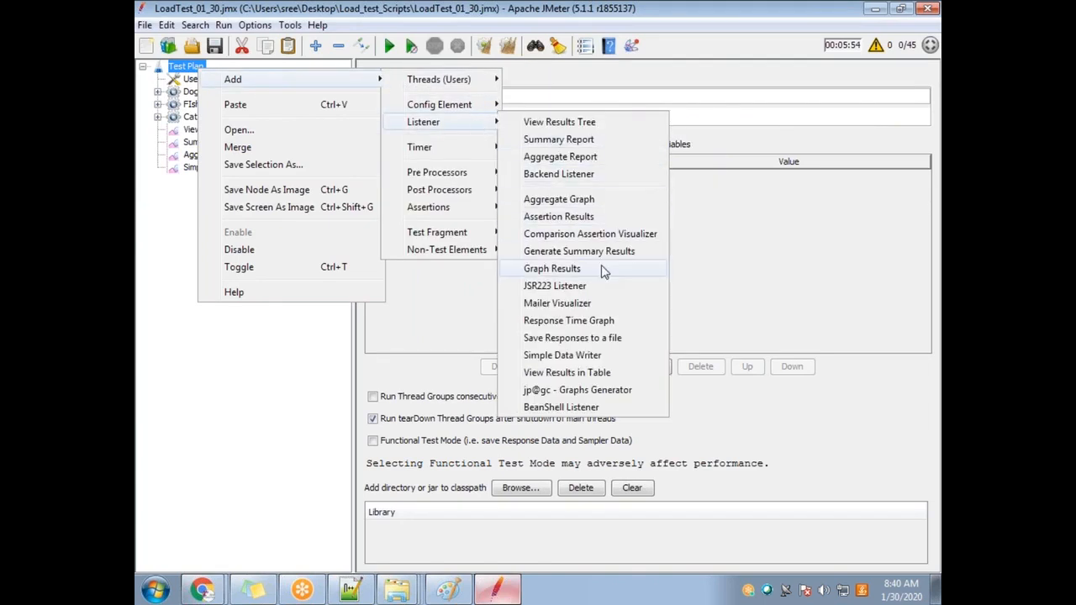
left_click(587, 355)
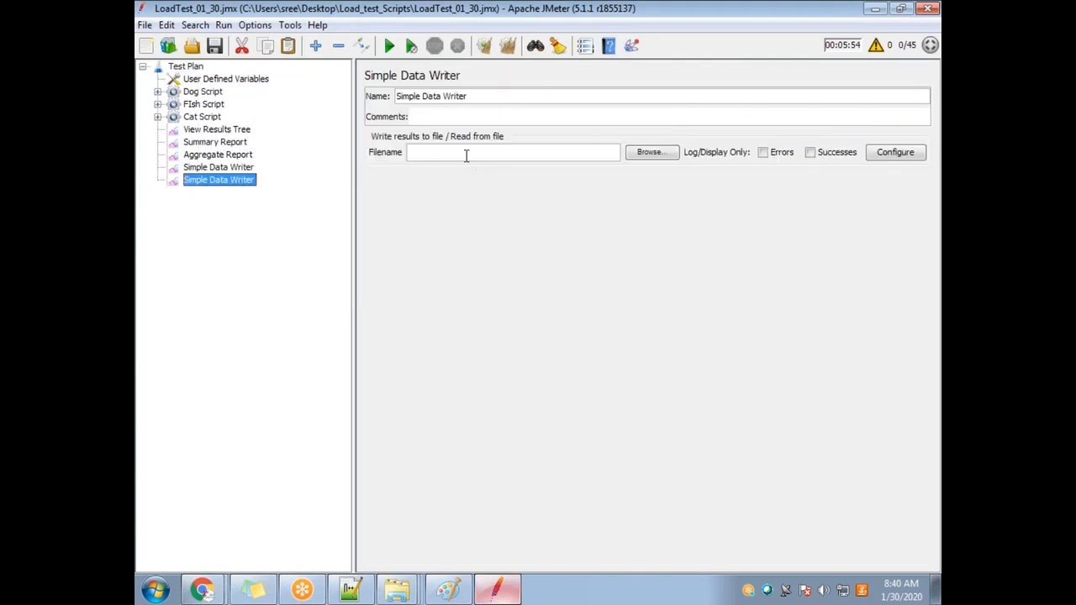
Set the second Simple Data Writer's output file to Load_Test_outout_Results_01_30.csv in the Load_test_Scripts folder
left_click(651, 154)
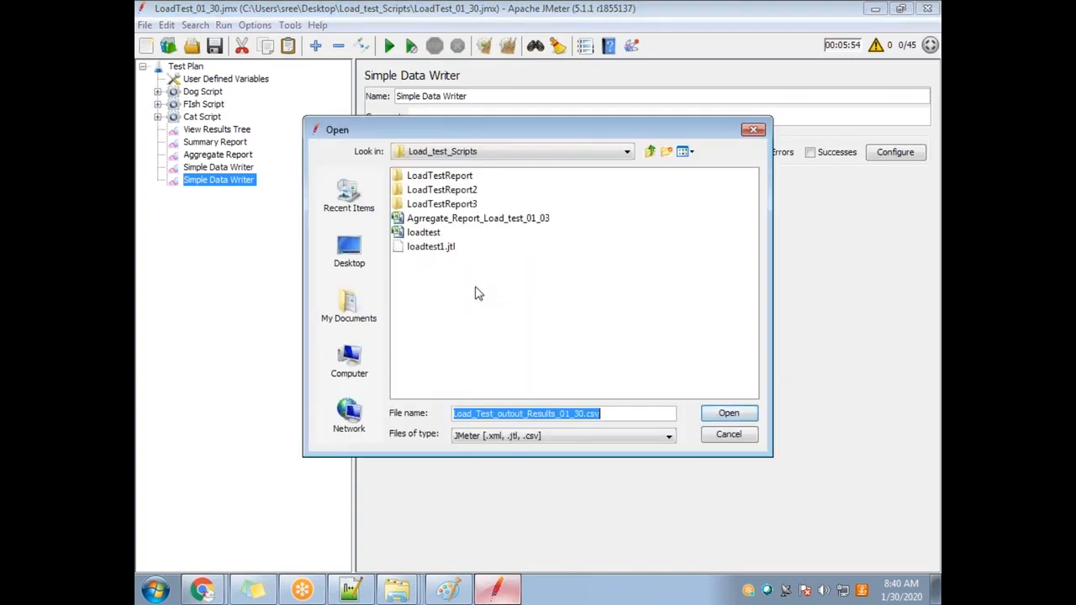
left_click(609, 414)
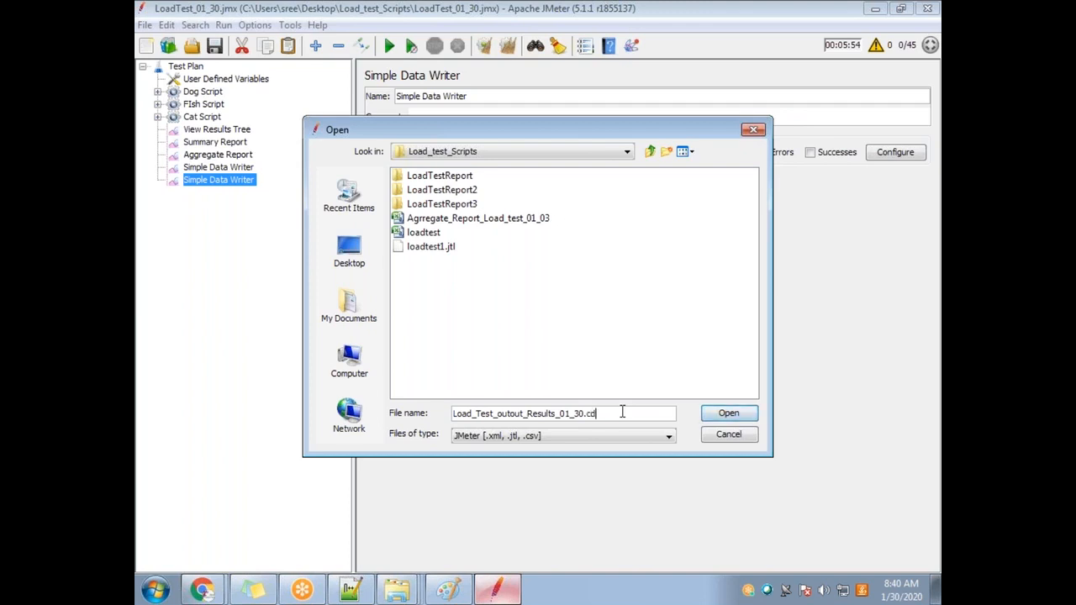
type("v")
left_click(728, 413)
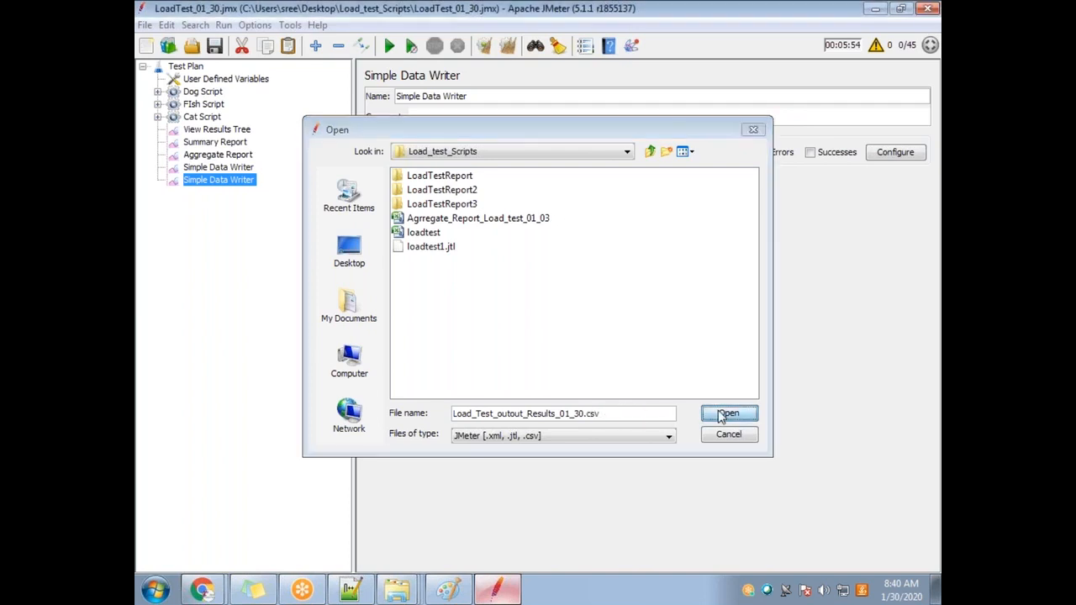
left_click(532, 328)
Check the first Simple Data Writer's file extension, and change the second one's output file extension to .jtl
left_click(221, 168)
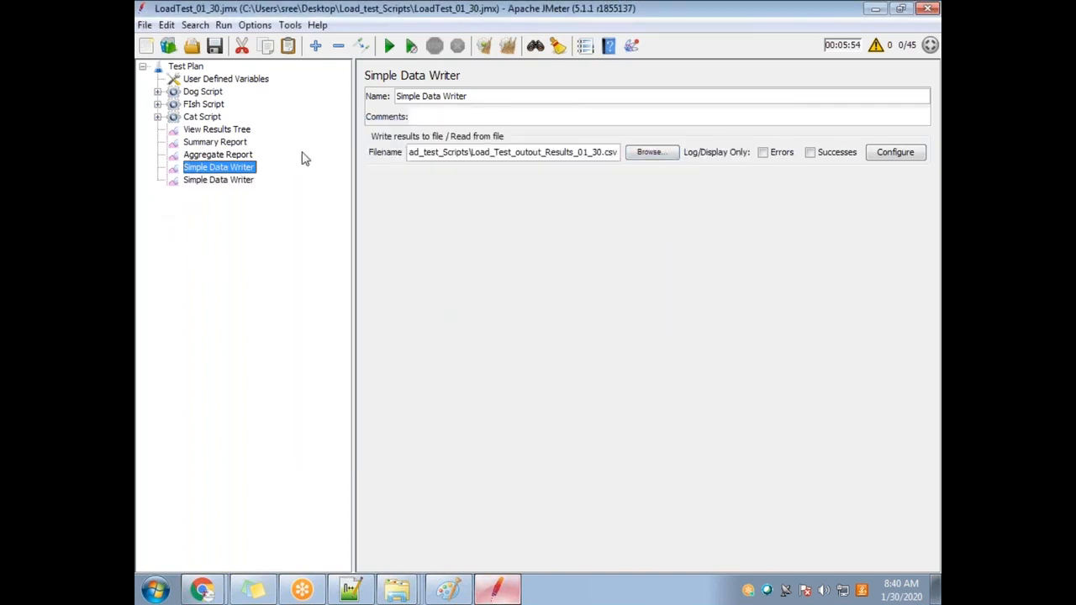
left_click_drag(584, 152, 622, 152)
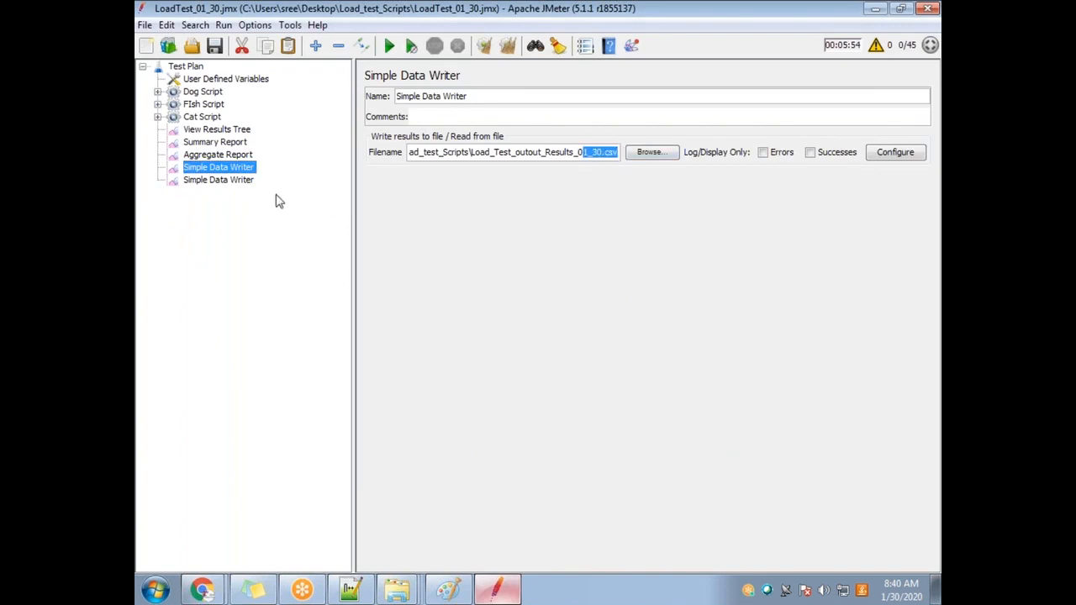
left_click(217, 181)
left_click(621, 152)
key("BackSpace")
key("BackSpace")
key("BackSpace")
type("jtl")
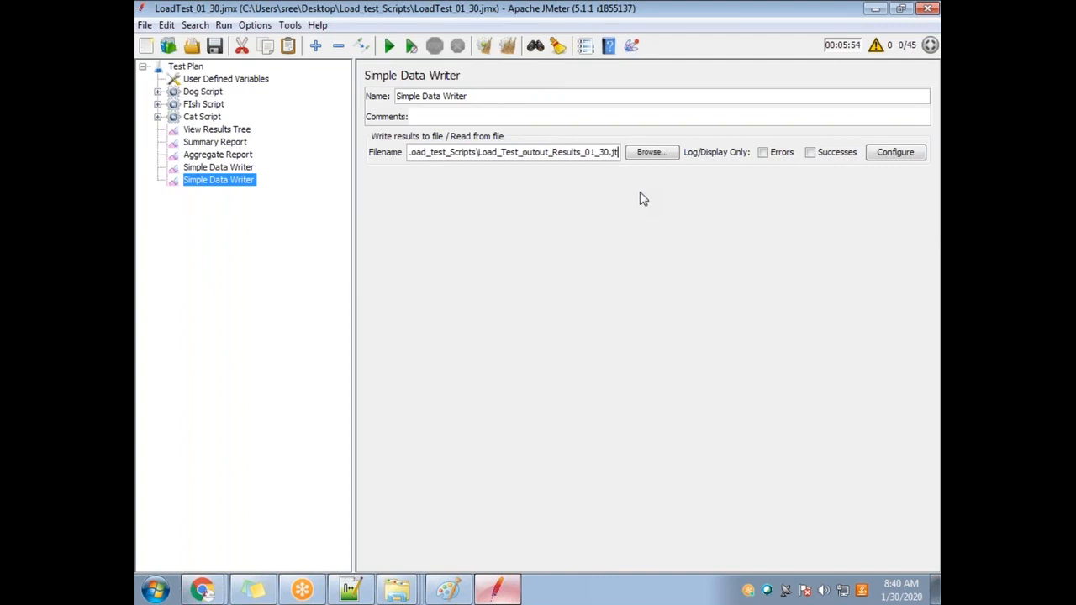
Compare the output file names and extensions of the two Simple Data Writer listeners
left_click(215, 167)
left_click(220, 180)
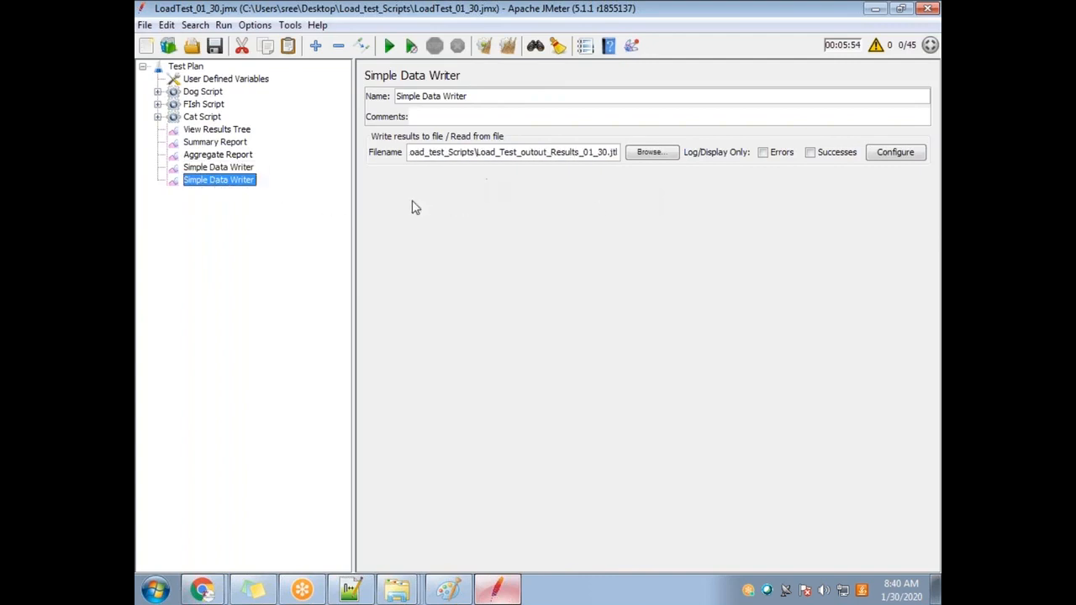
left_click(239, 170)
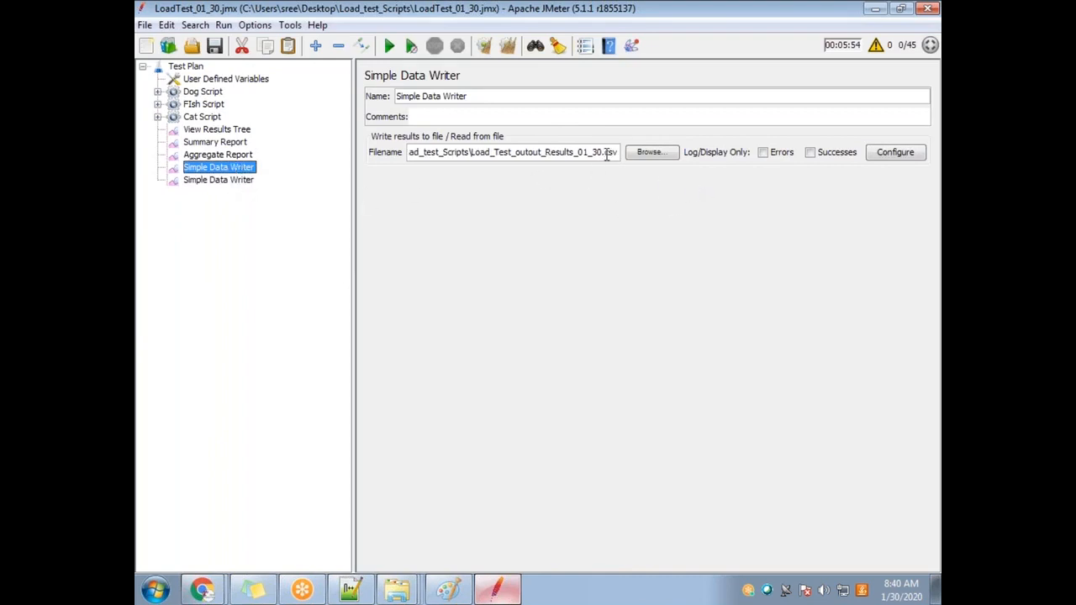
left_click(242, 181)
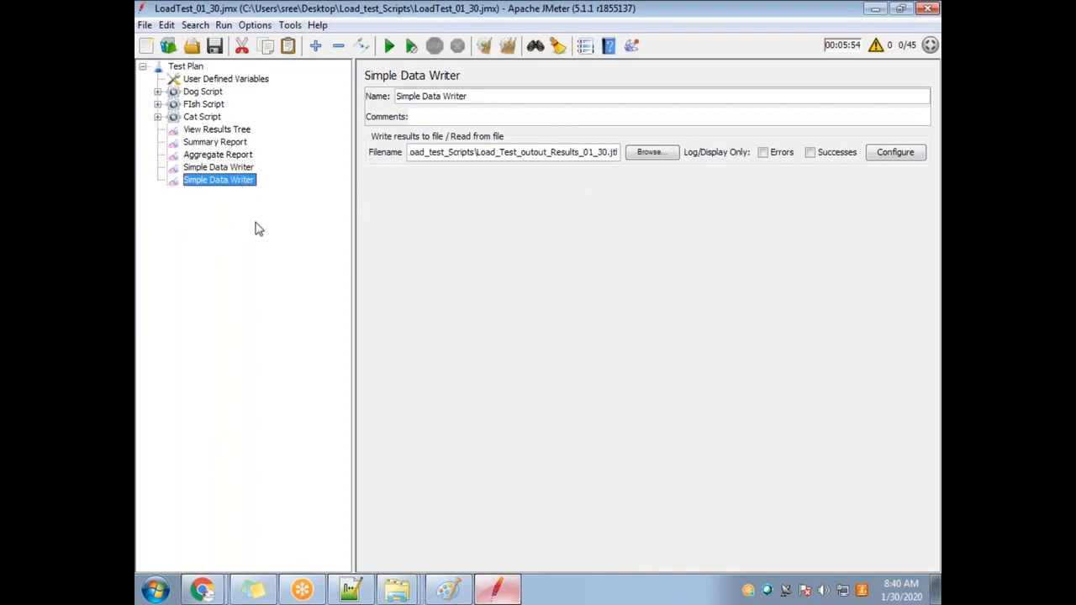
left_click(250, 171)
left_click(603, 152)
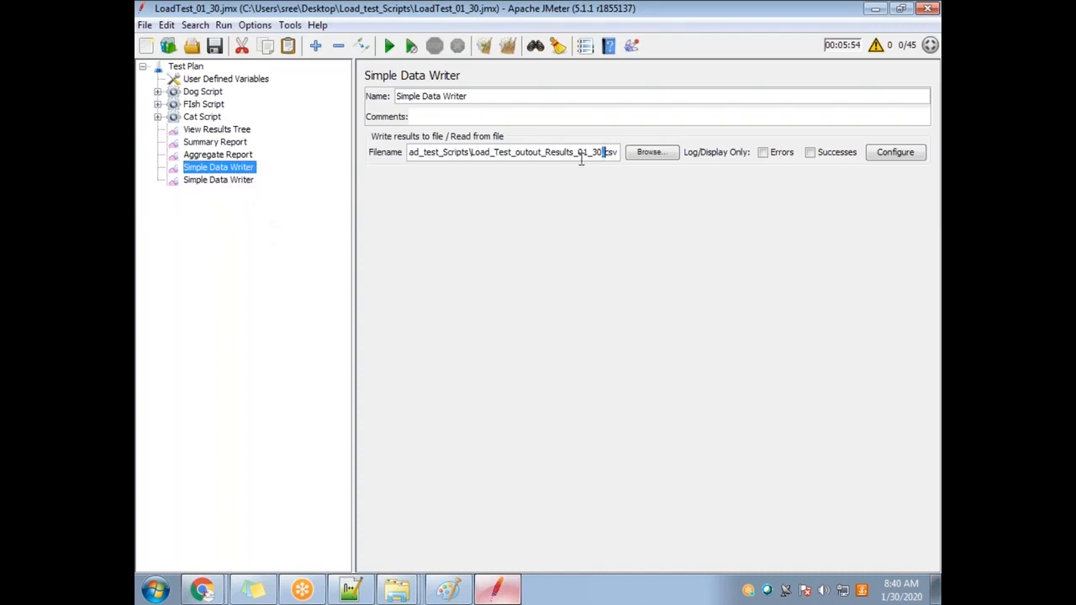
left_click(241, 180)
left_click_drag(589, 153, 619, 152)
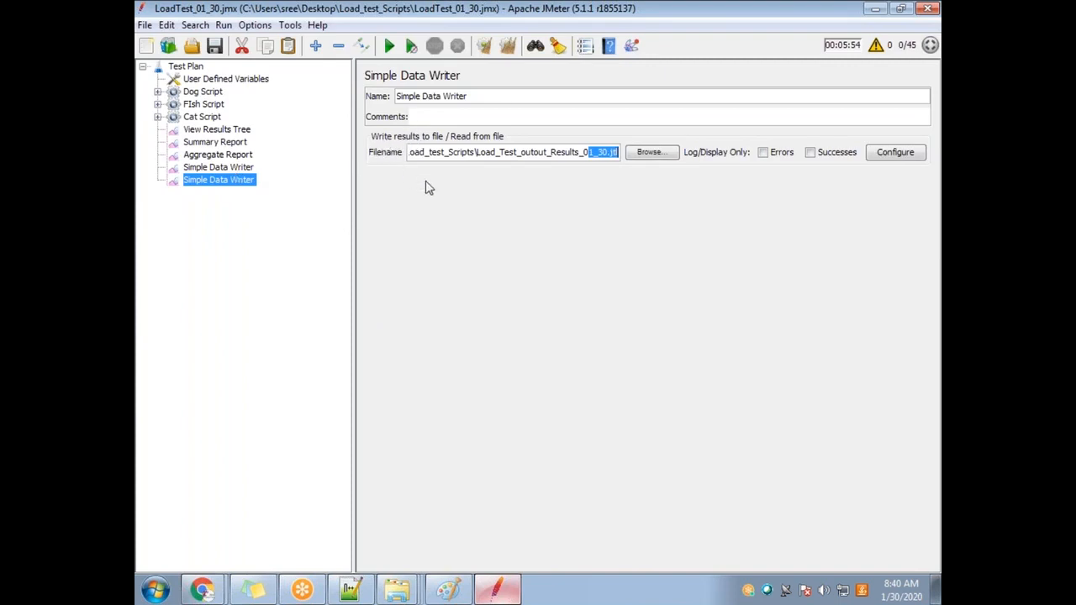
left_click(574, 158)
left_click(218, 167)
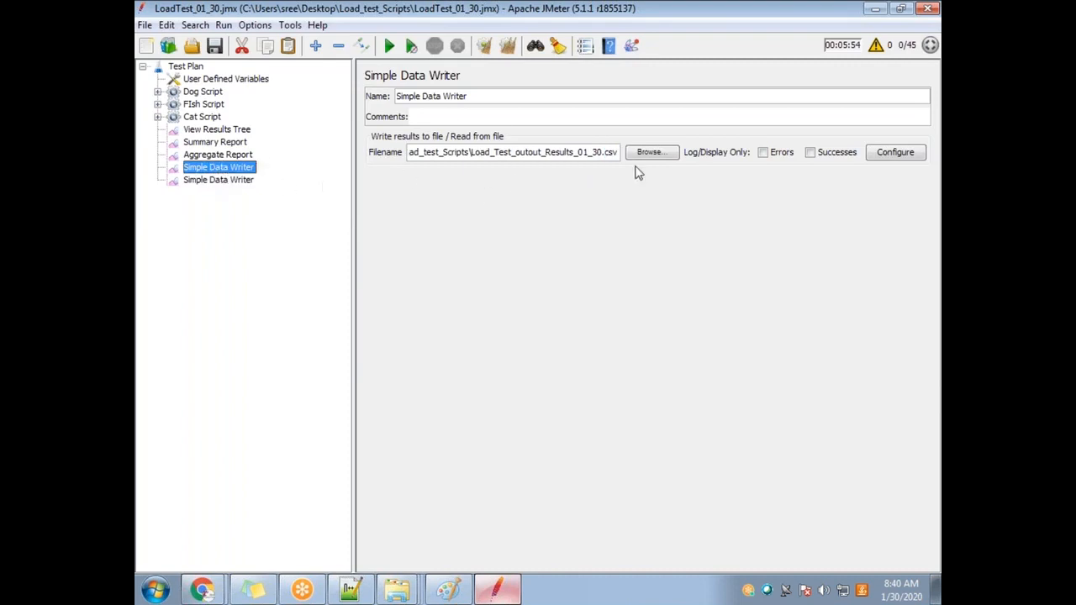
left_click_drag(594, 152, 620, 154)
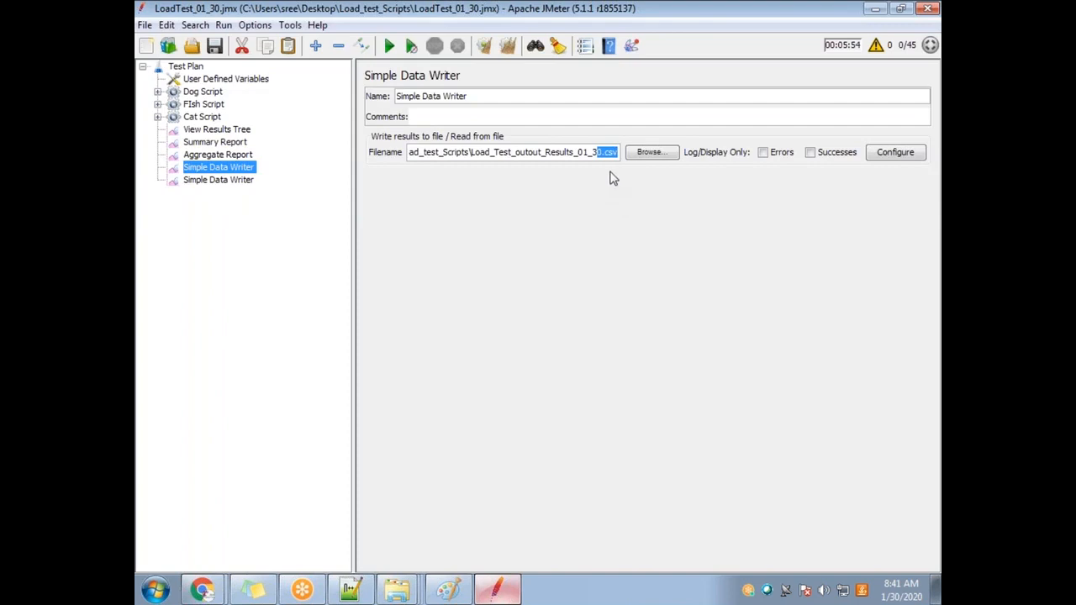
Save the LoadTest_01_30 test plan
left_click(662, 31)
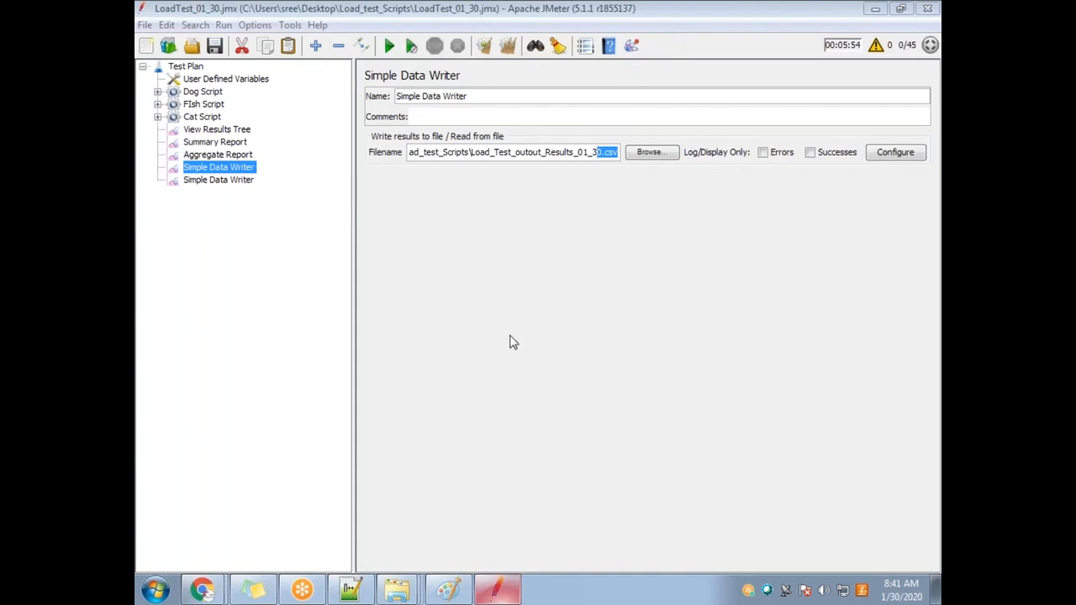
left_click(217, 46)
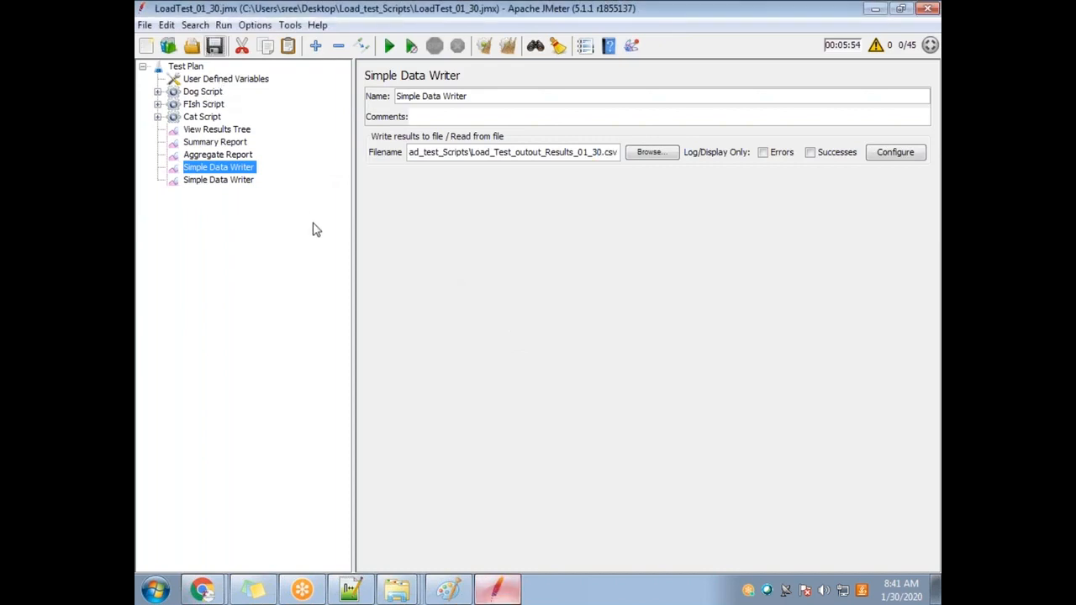
Set the start threads count of the Dog Script thread group to 5
left_click(195, 93)
double_click(413, 233)
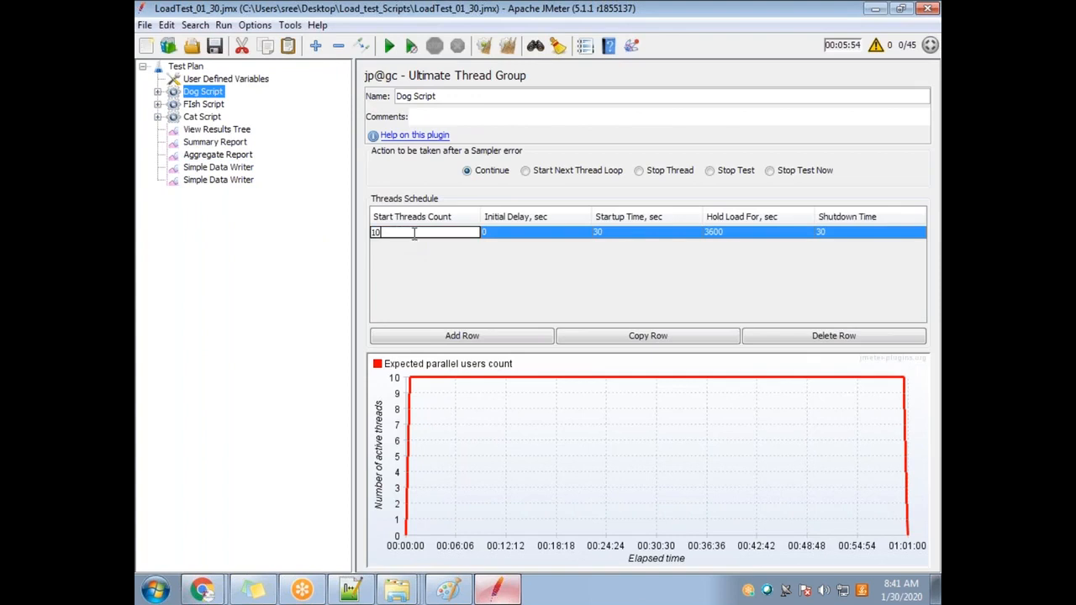
key("BackSpace")
key("BackSpace")
type("5")
Set the start threads count to 5 in both the FIsh Script and Cat Script thread groups
left_click(200, 105)
double_click(394, 233)
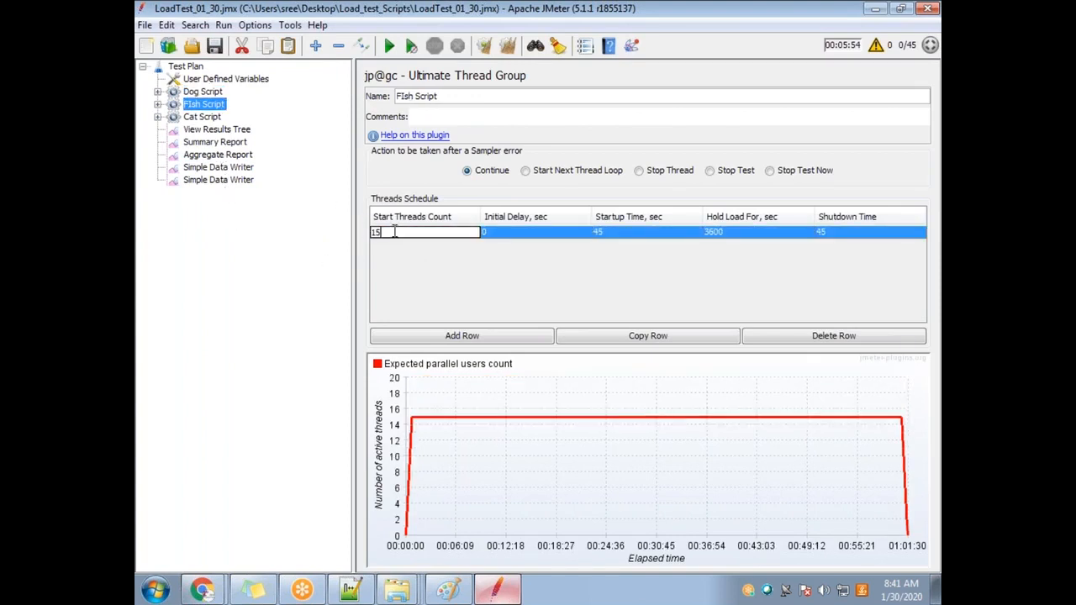
left_click(217, 117)
left_click(435, 235)
double_click(434, 232)
left_click(396, 239)
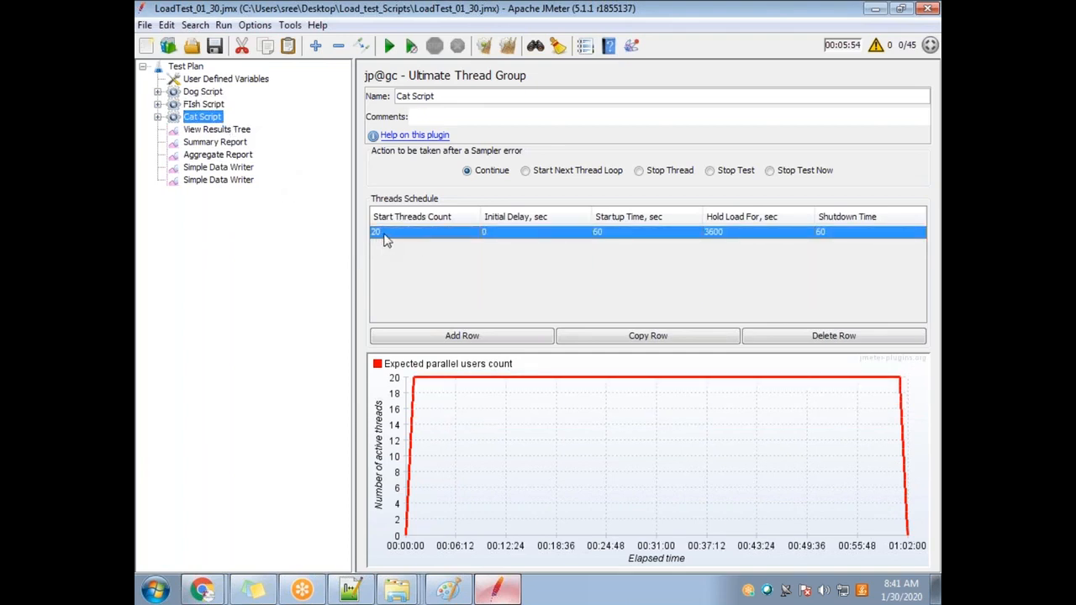
double_click(383, 235)
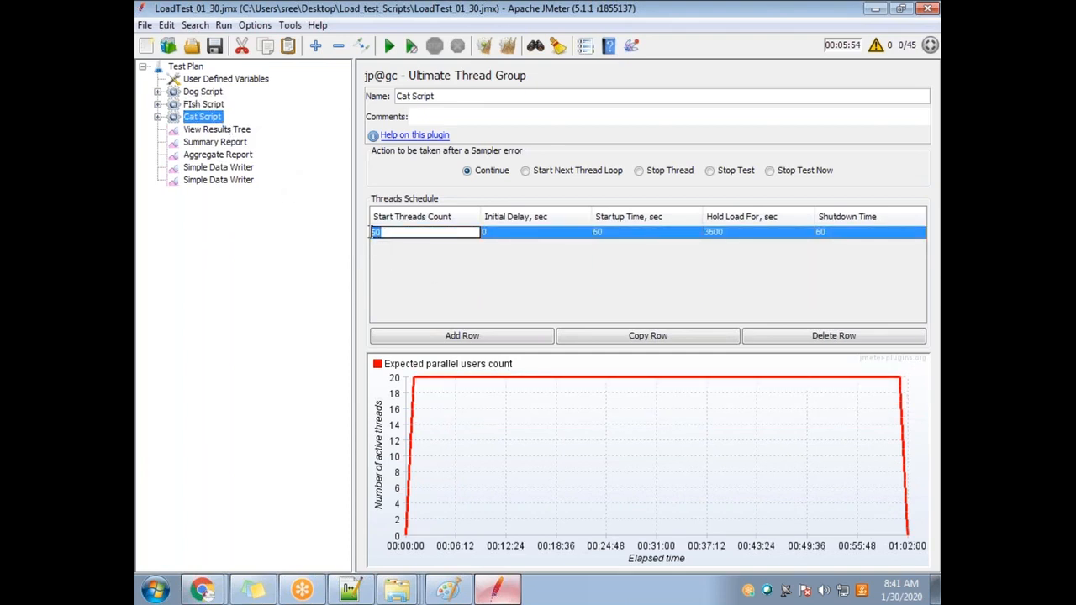
left_click(206, 129)
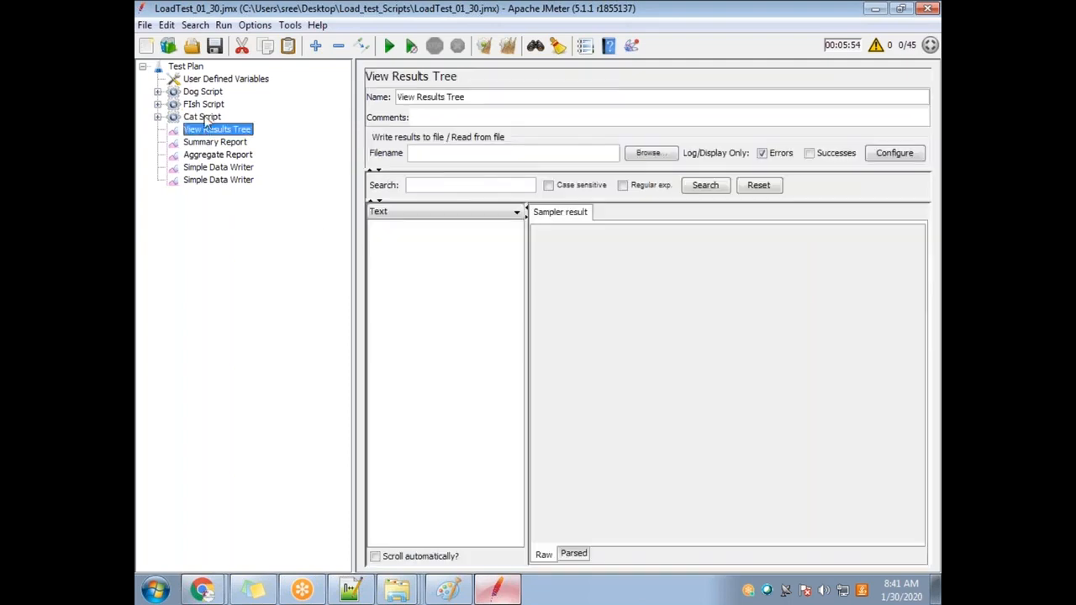
Check the server name of the Dog Script's 01_Launch_HomePage request, and collapse the script's tree again
left_click(157, 93)
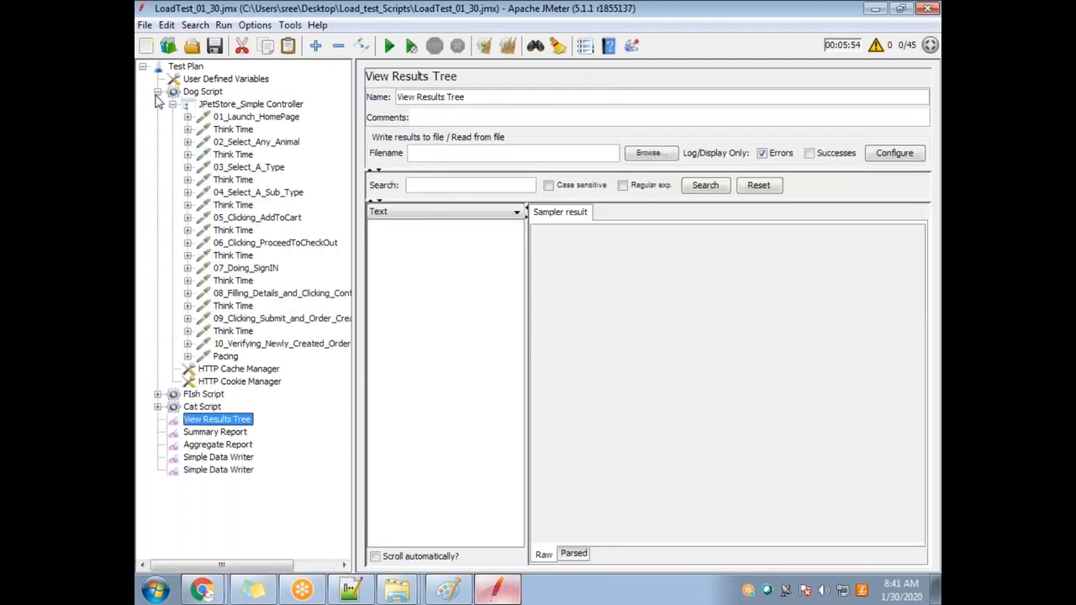
left_click(247, 117)
left_click_drag(639, 173, 538, 174)
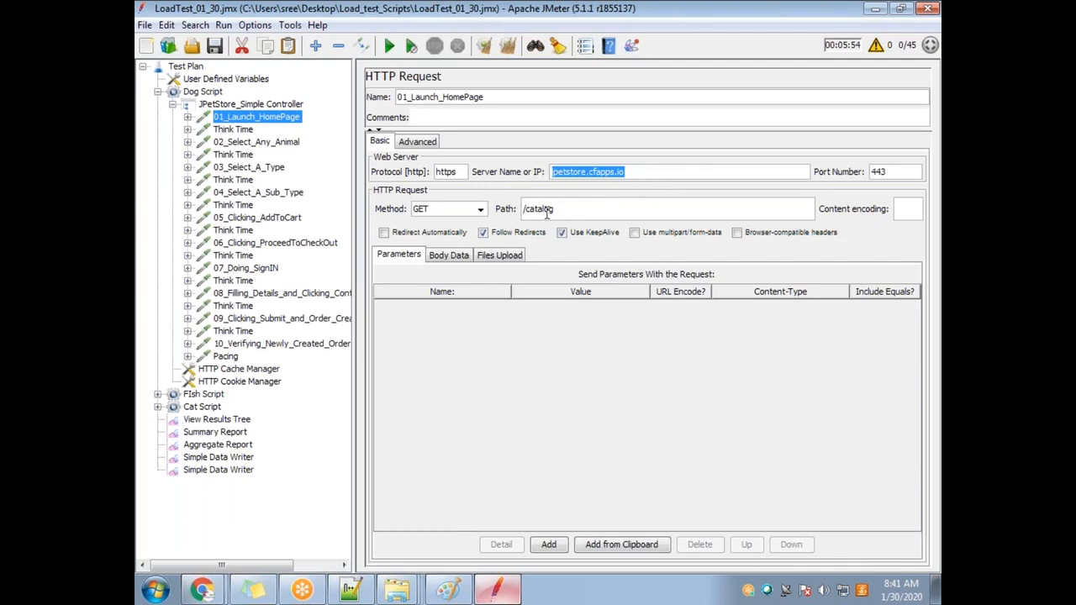
left_click(172, 105)
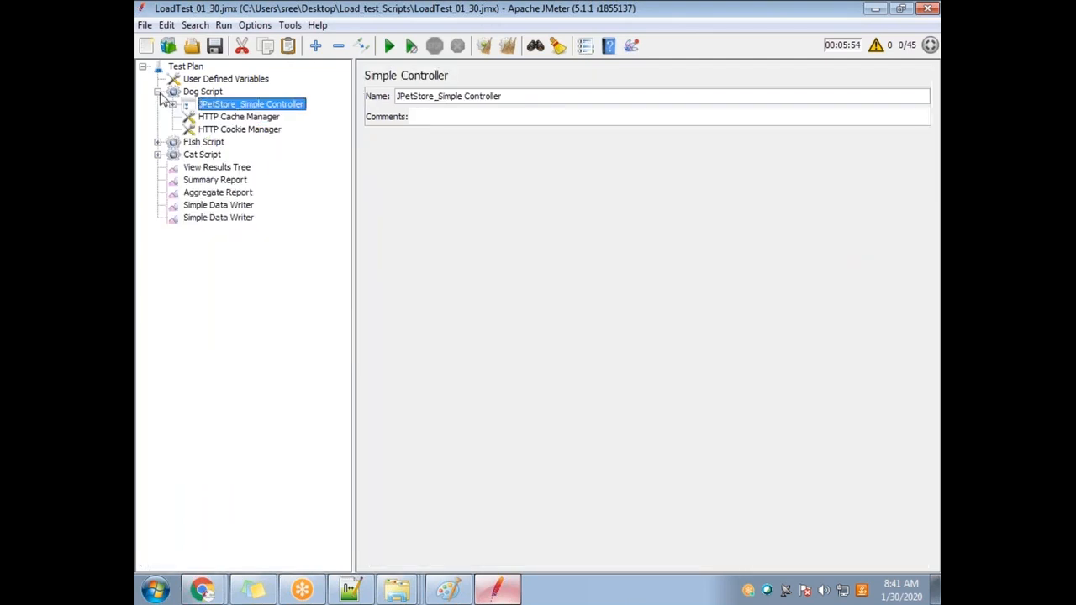
left_click(158, 91)
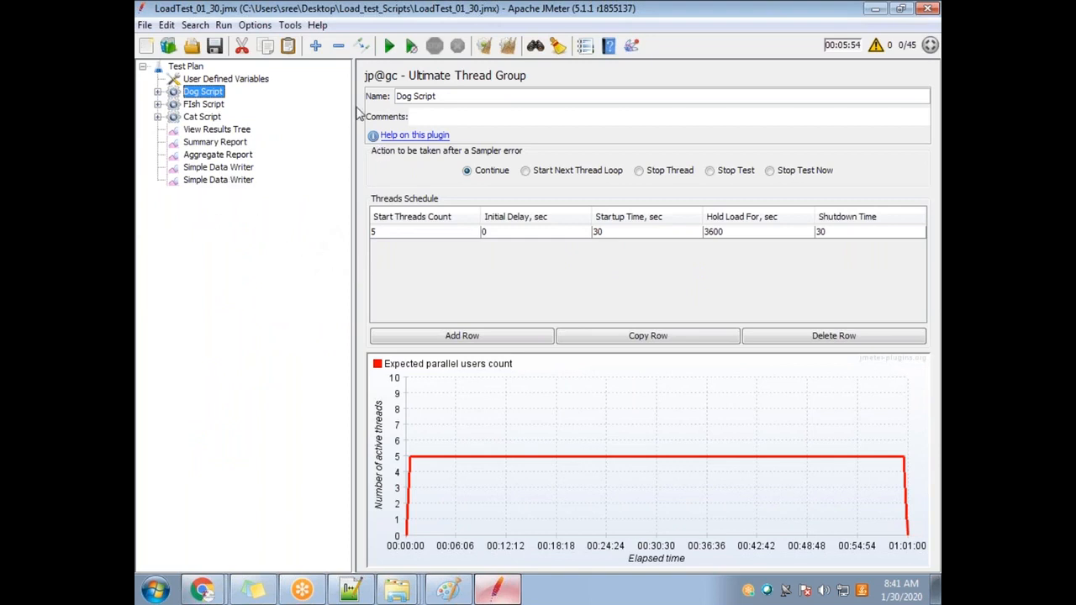
Correct the second Simple Data Writer's output file name to Load_Test_output_Results_01_30.jtl
left_click(220, 181)
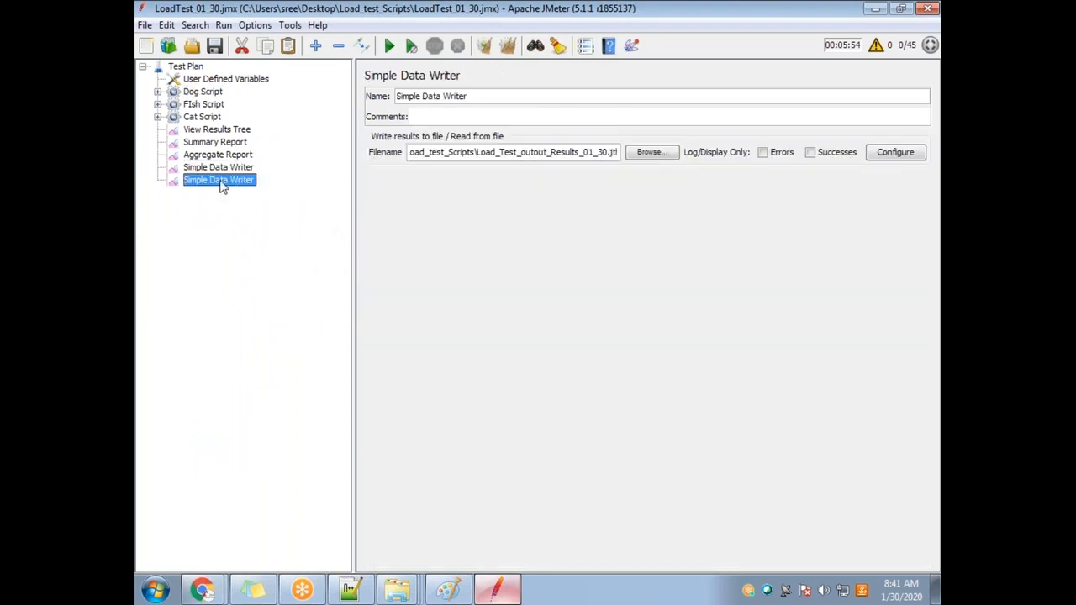
left_click_drag(476, 152, 634, 149)
left_click(496, 152)
left_click(566, 156)
left_click(537, 155)
key("BackSpace")
type("p")
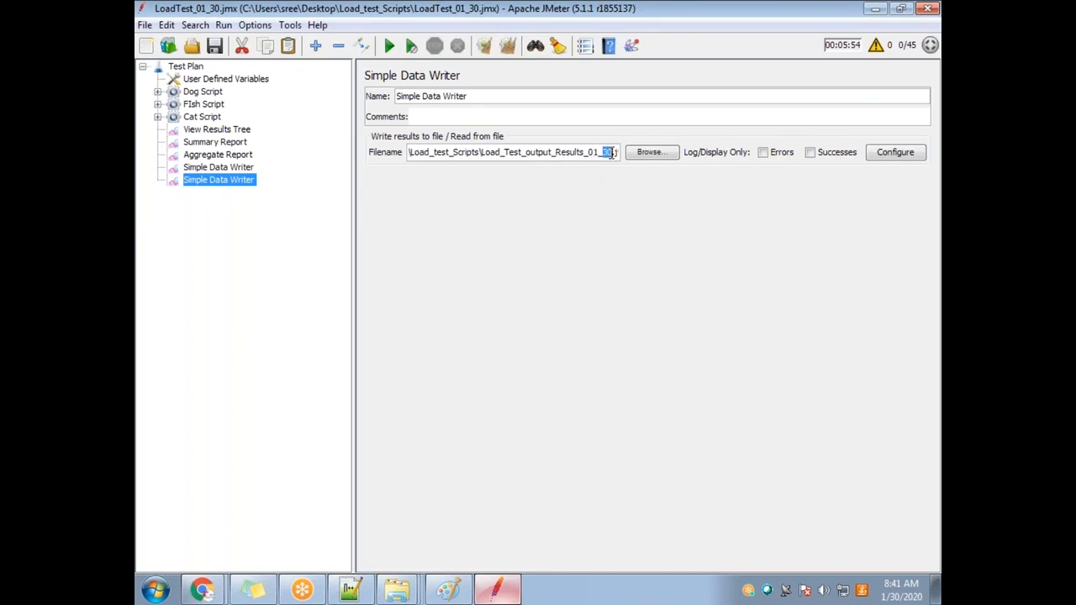
Correct the first Simple Data Writer's output file name to Load_Test_output_Results_01_30.csv
left_click(248, 169)
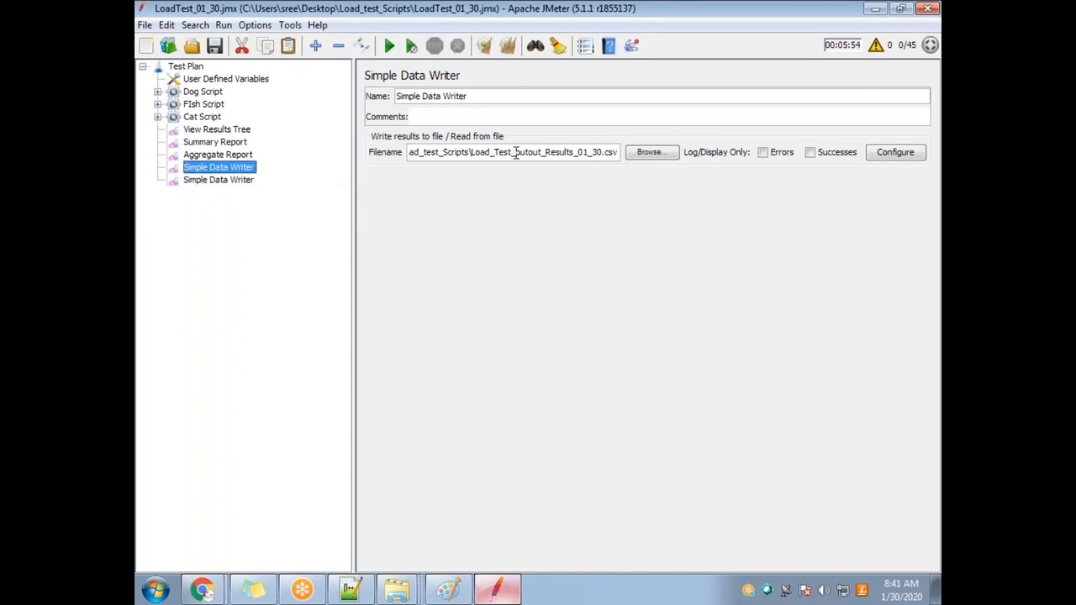
key("BackSpace")
type("p")
Look through the listeners once more and start the load test with View Results Tree open
left_click(233, 155)
left_click(227, 167)
left_click(225, 180)
left_click(237, 143)
left_click(235, 129)
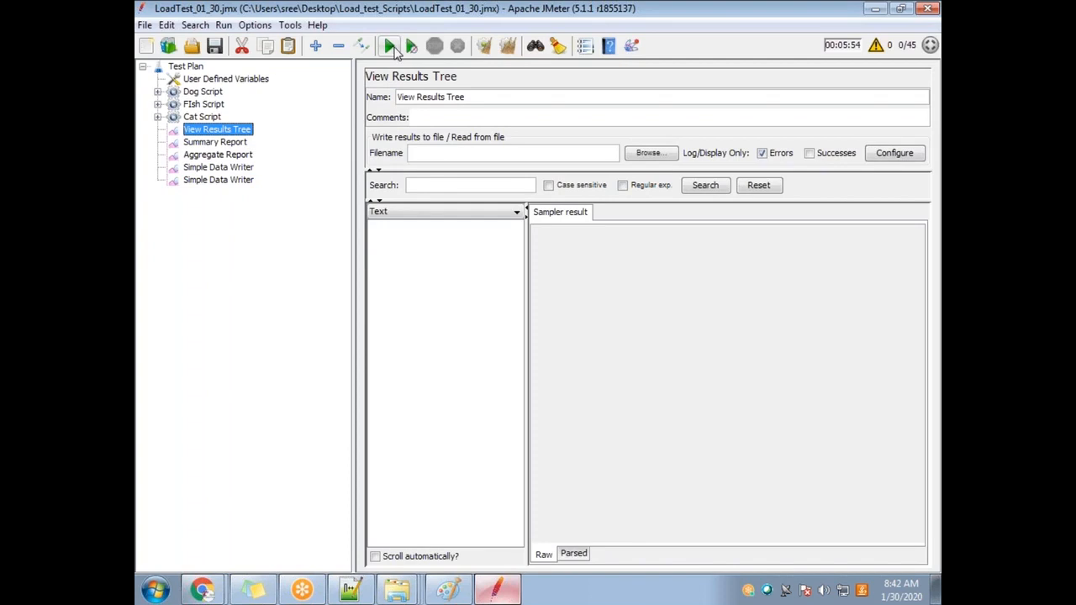
left_click(391, 47)
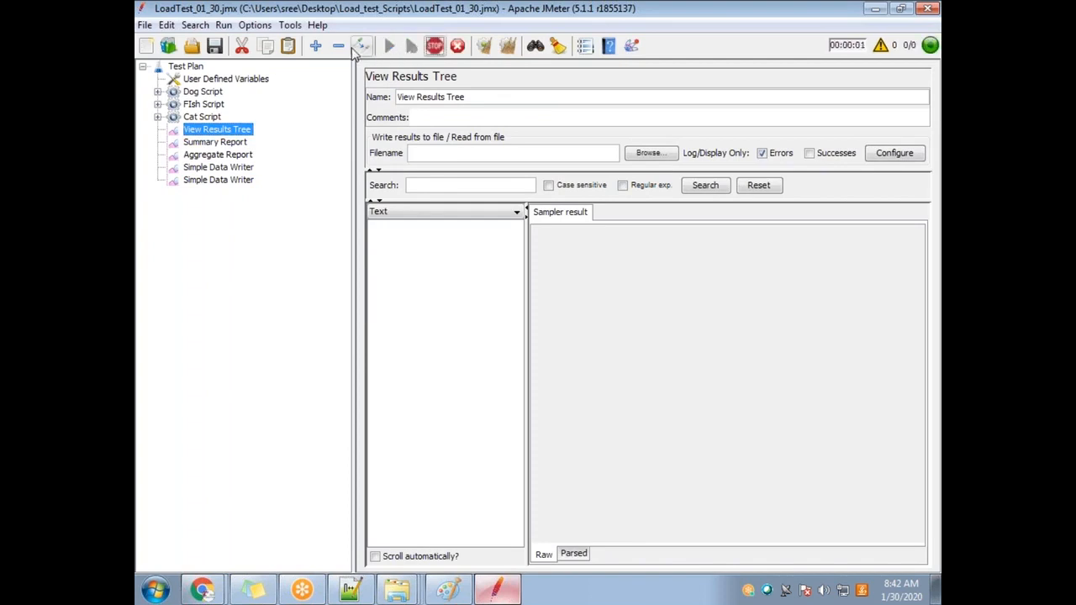
Restore the JMeter window to a smaller size and view the Summary Report and Aggregate Report during the run
left_click(901, 9)
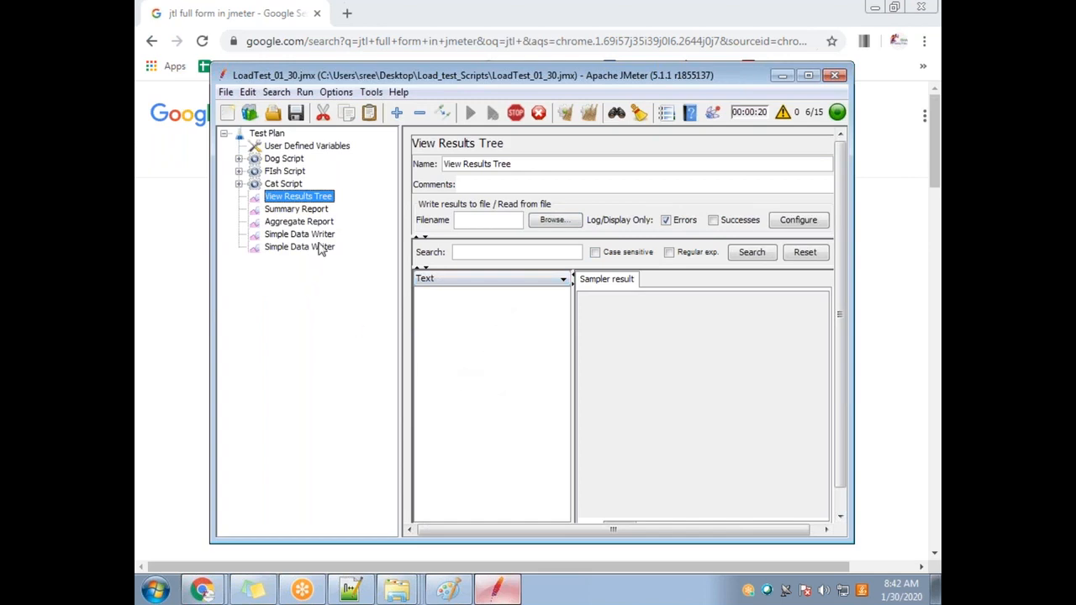
left_click(315, 210)
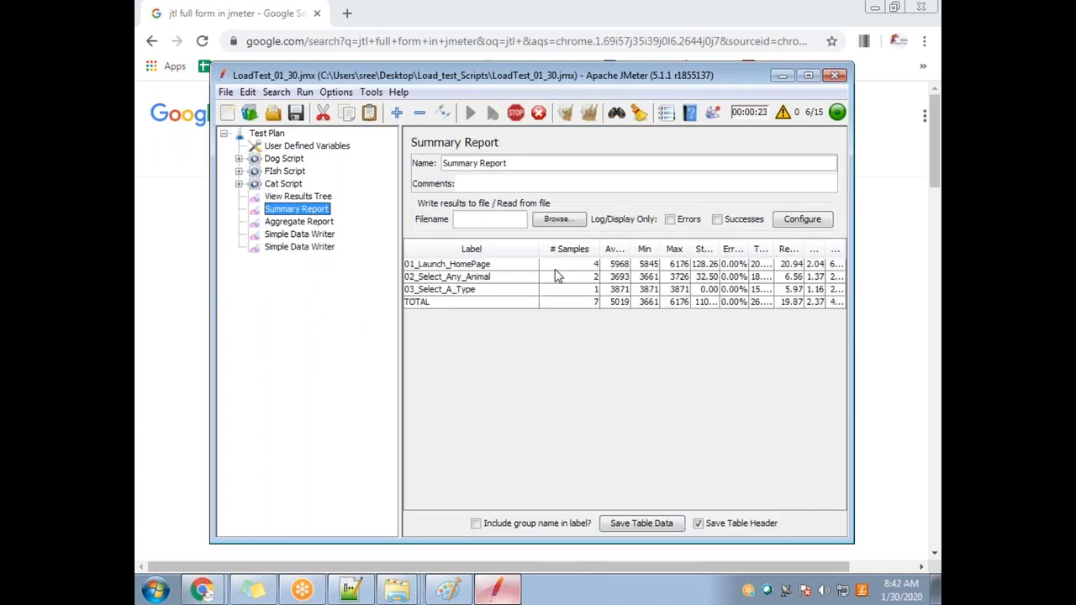
left_click(312, 222)
left_click(319, 209)
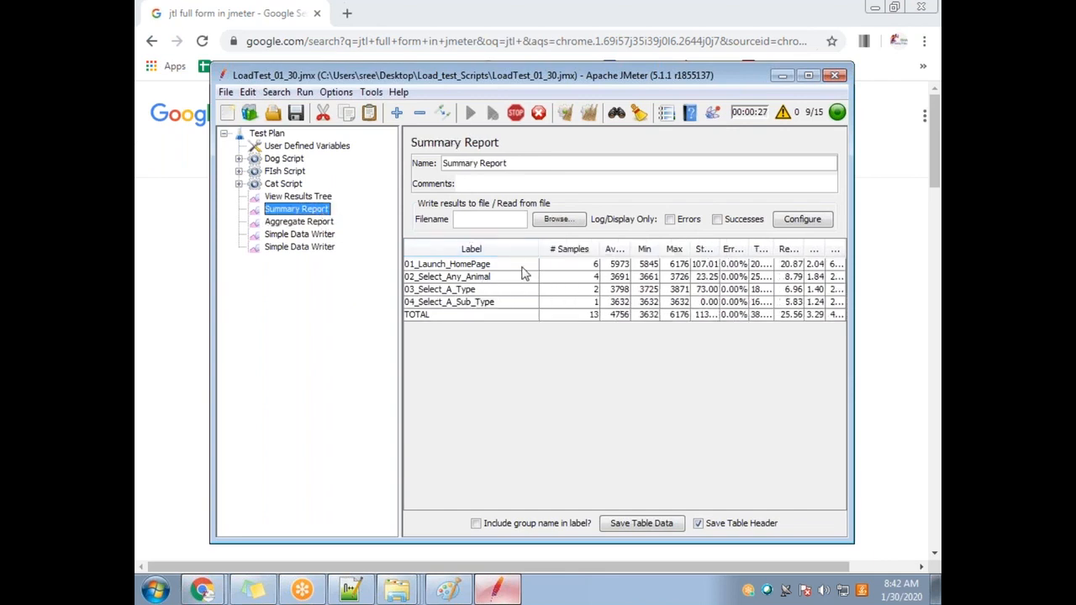
left_click(313, 222)
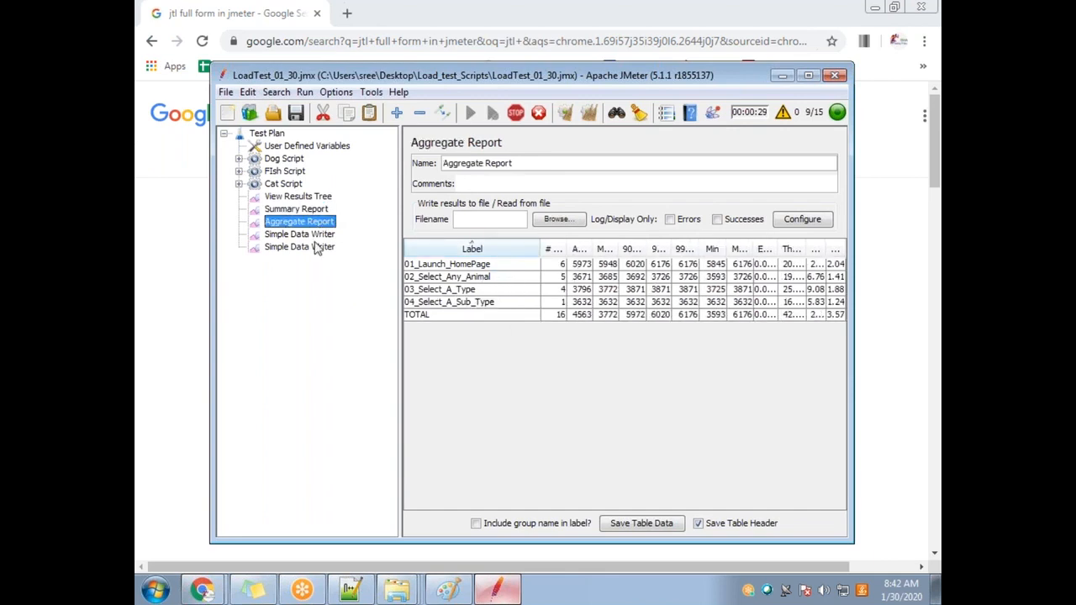
Compare the .csv and .jtl output file names of the two Simple Data Writer listeners
left_click(317, 235)
double_click(474, 221)
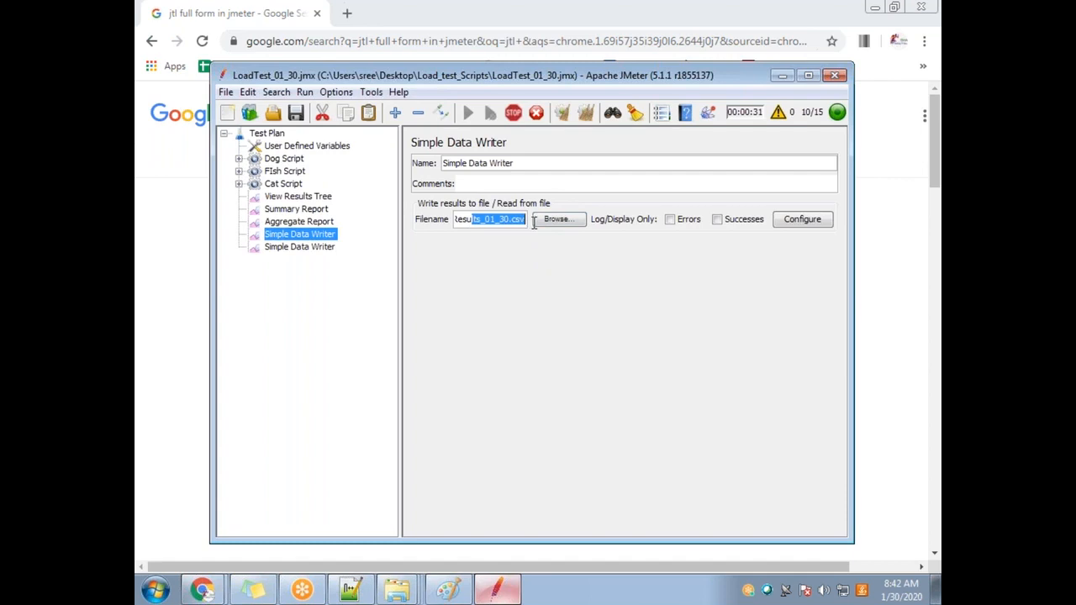
left_click(316, 249)
left_click_drag(471, 220, 528, 220)
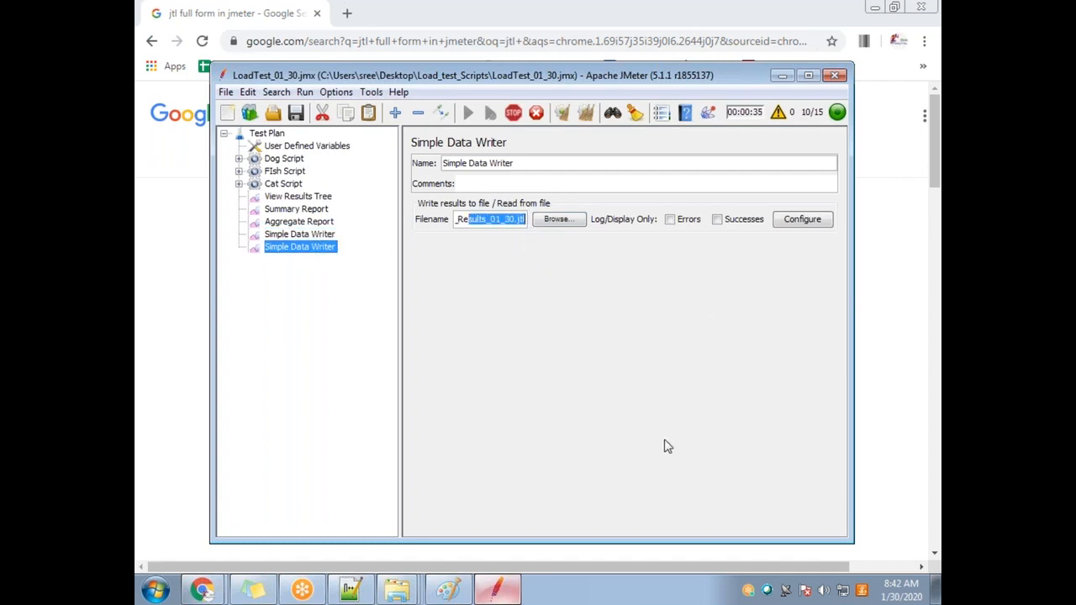
left_click(302, 235)
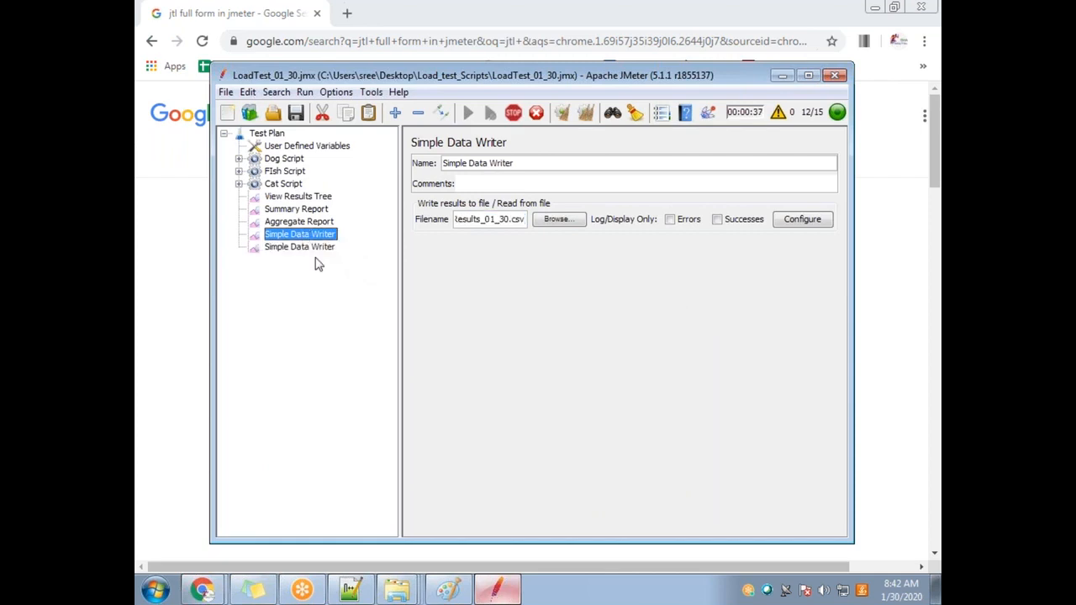
left_click(317, 252)
left_click(311, 238)
triple_click(462, 217)
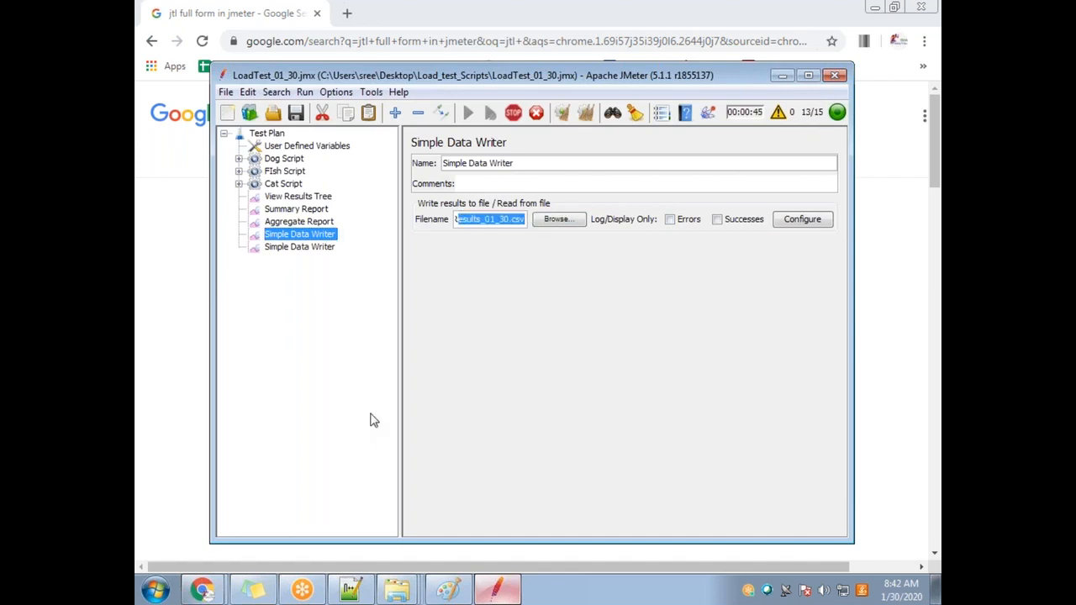
left_click(485, 223)
left_click_drag(482, 222, 522, 217)
Open the result save configuration of the .csv Simple Data Writer and enlarge the dialog to examine its options
left_click(802, 223)
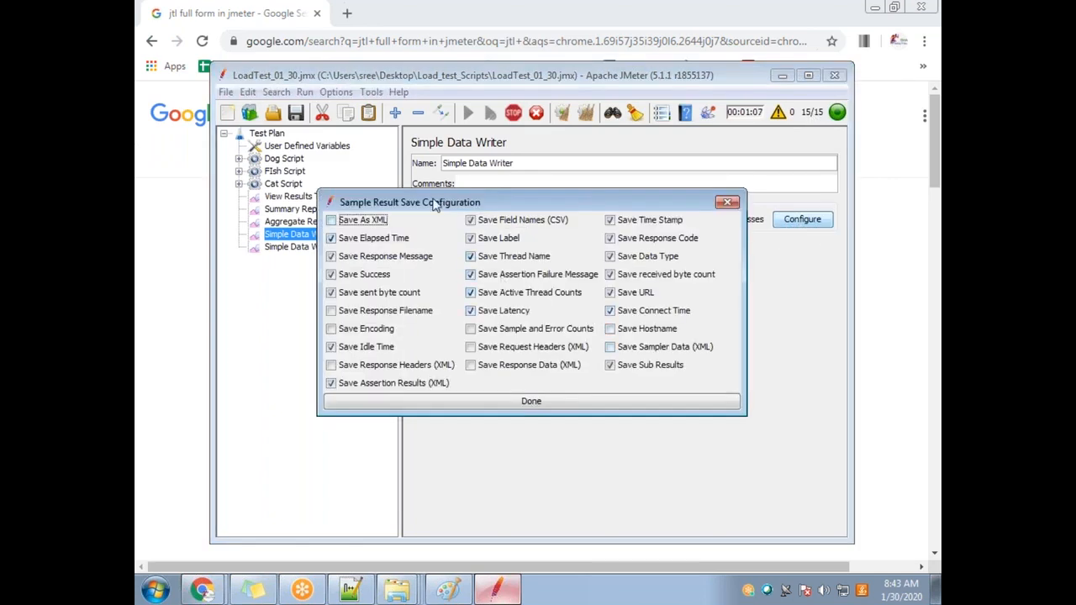
left_click_drag(479, 205, 489, 160)
left_click_drag(751, 367, 782, 486)
left_click_drag(532, 164, 553, 324)
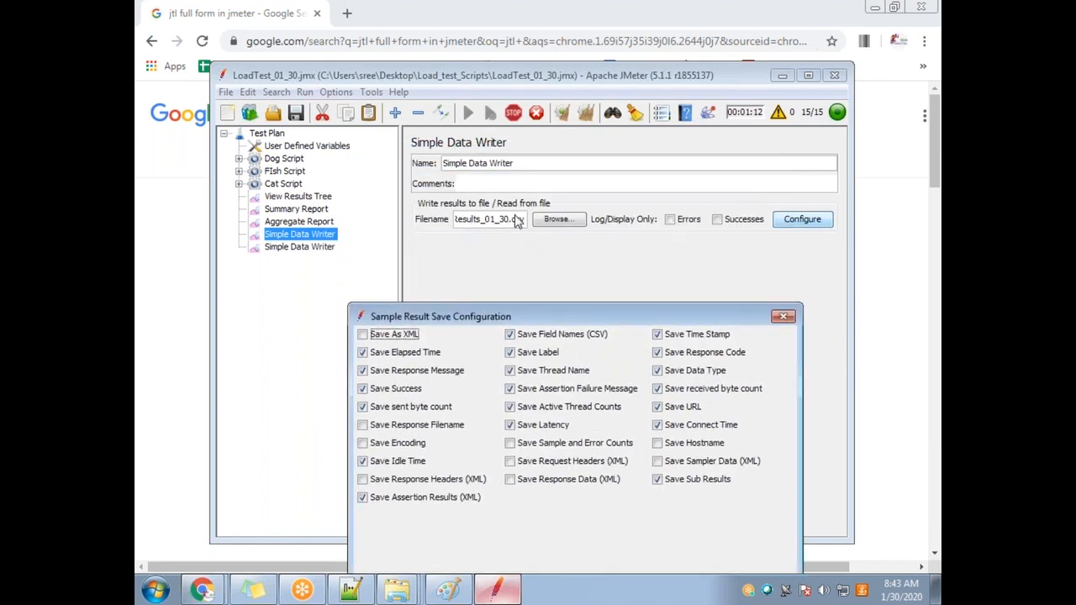
left_click_drag(526, 322, 505, 244)
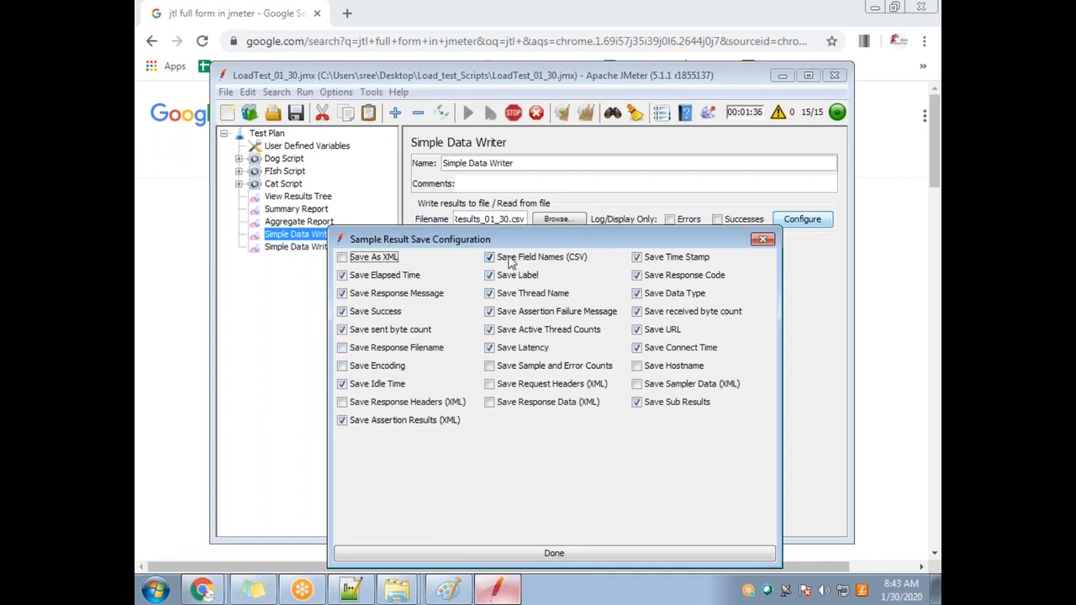
Turn the Save Thread Name and Save Response Code options off and back on
left_click(501, 299)
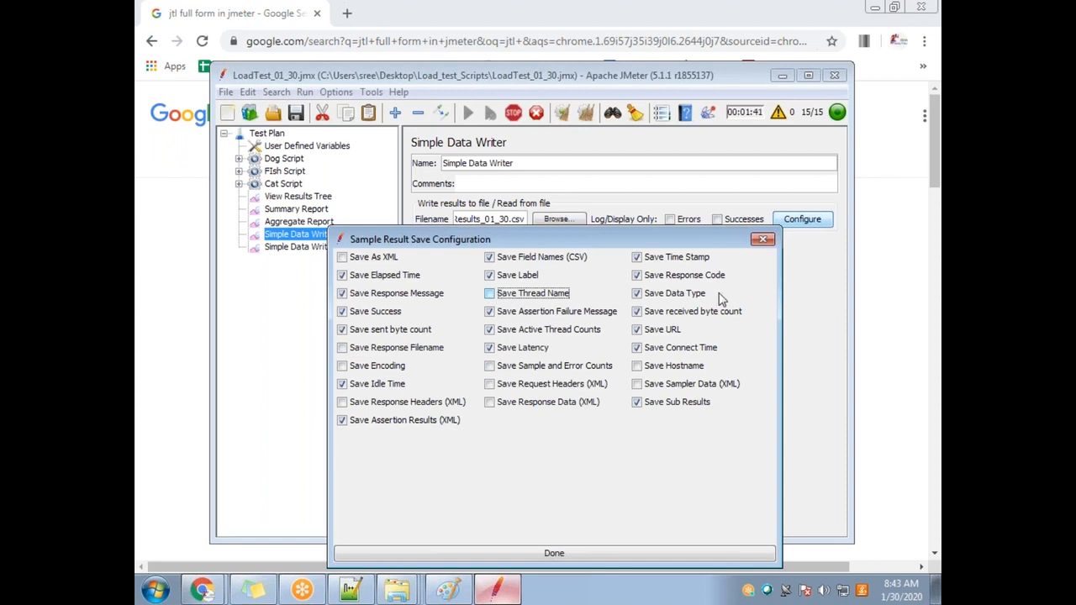
left_click(502, 302)
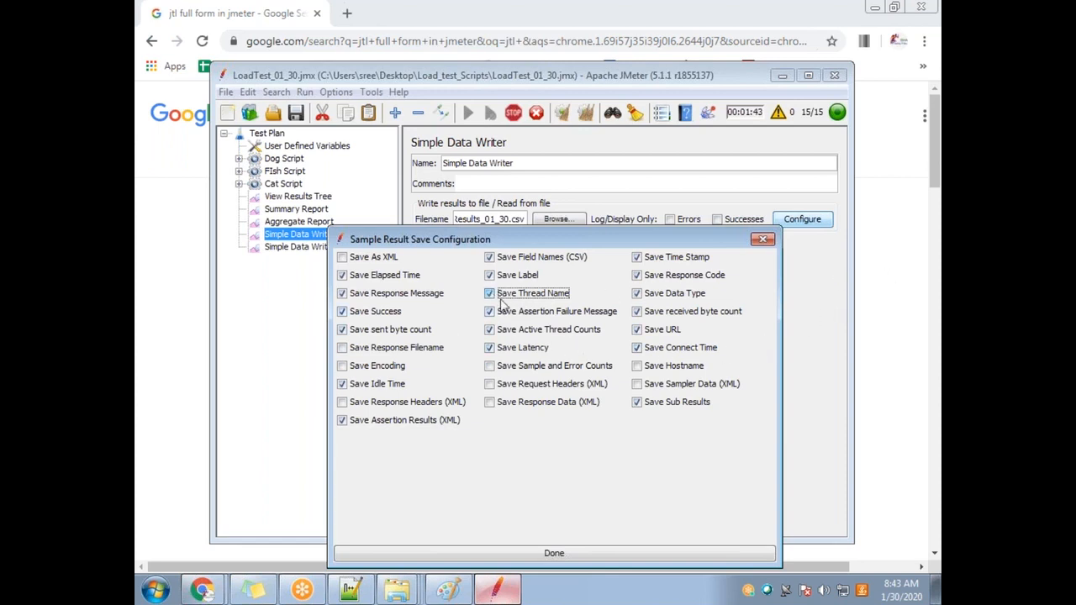
left_click(648, 276)
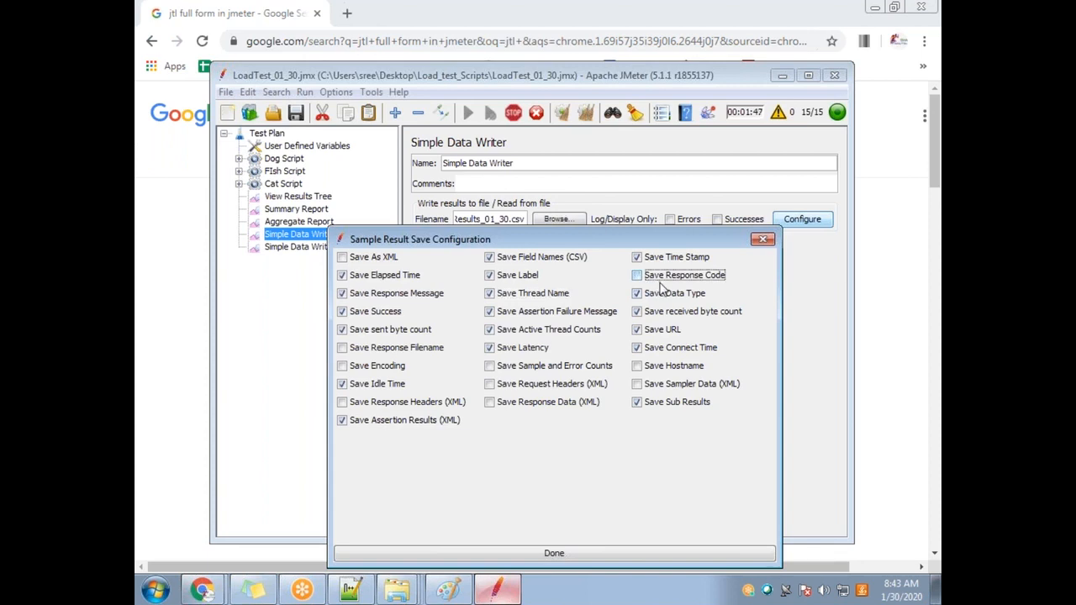
left_click_drag(667, 239, 610, 327)
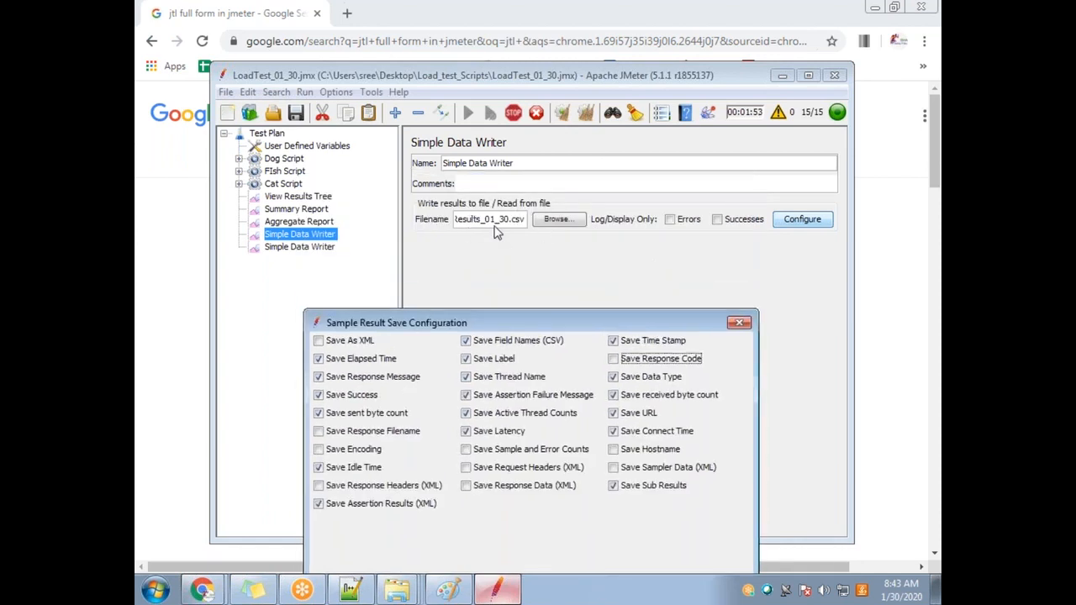
left_click(613, 359)
left_click_drag(641, 330, 604, 238)
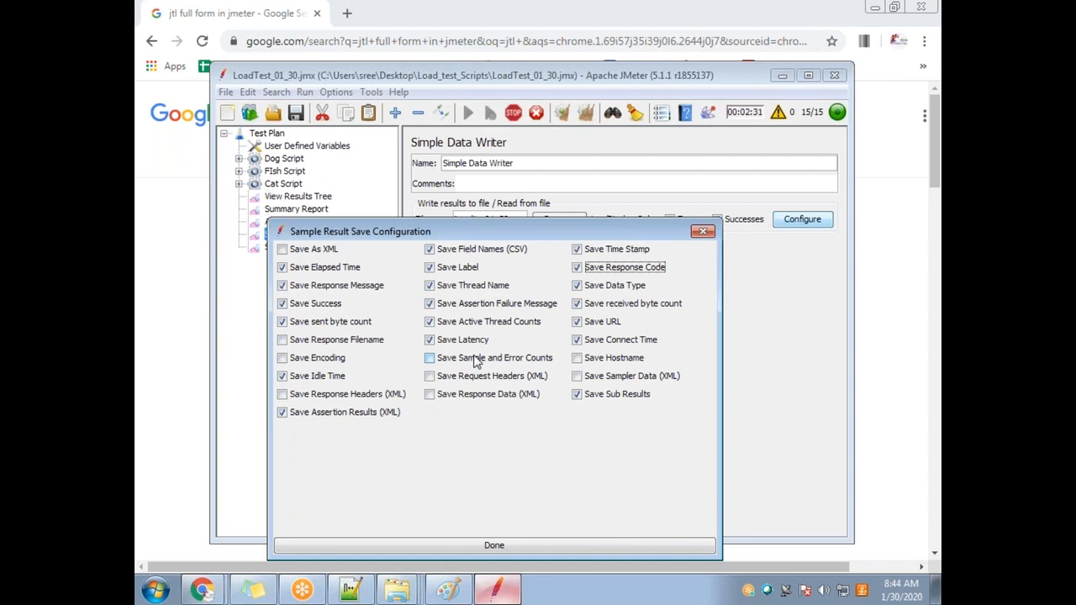
Examine the .csv writer's save options and output file name, closing and reopening its result save configuration
left_click_drag(599, 229, 613, 303)
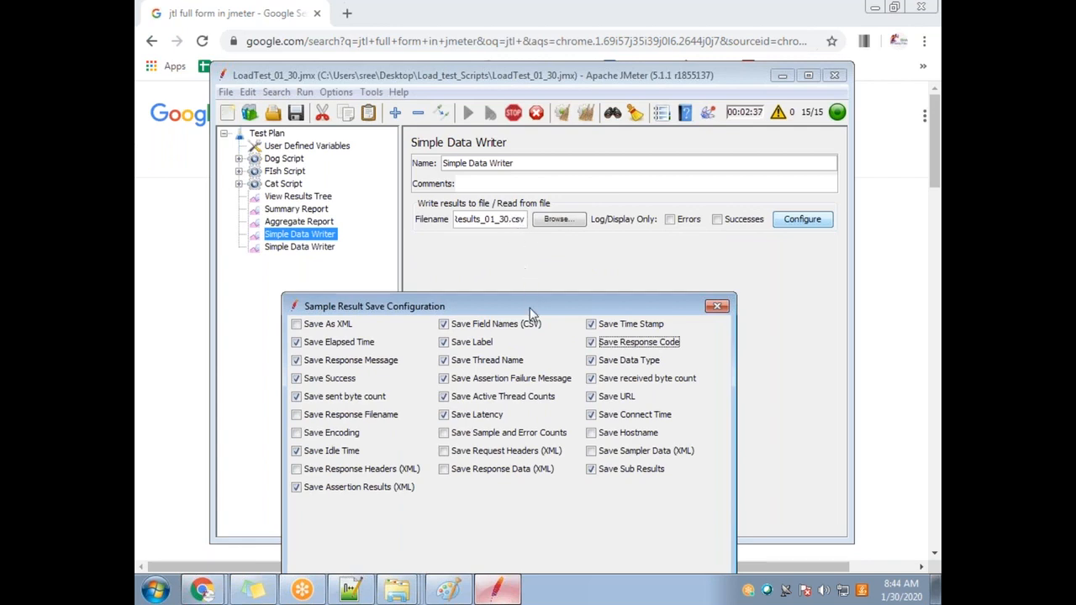
left_click_drag(526, 307, 510, 268)
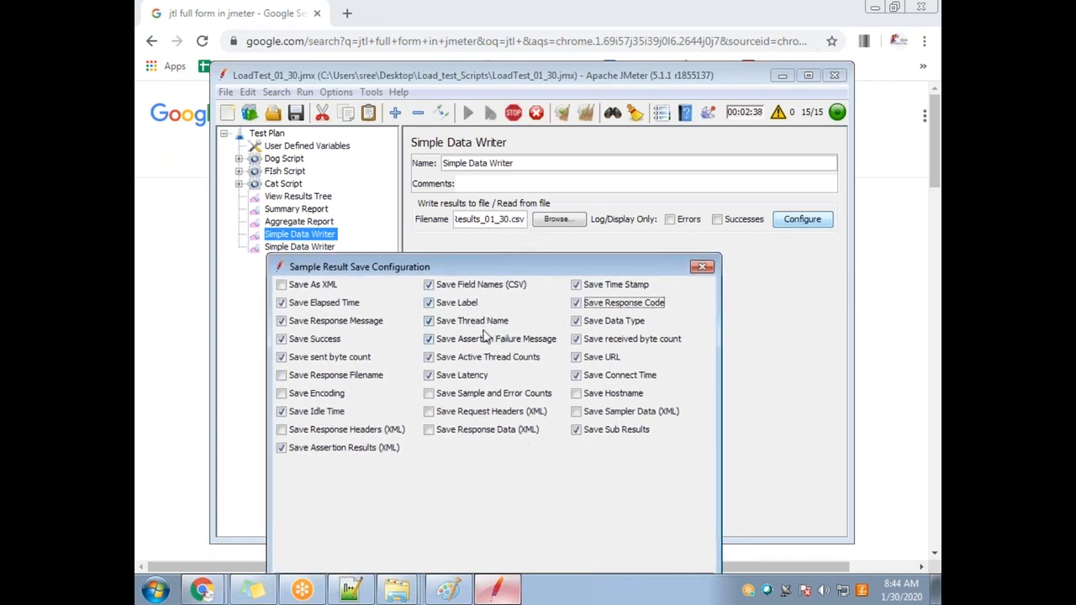
left_click(705, 270)
left_click(802, 224)
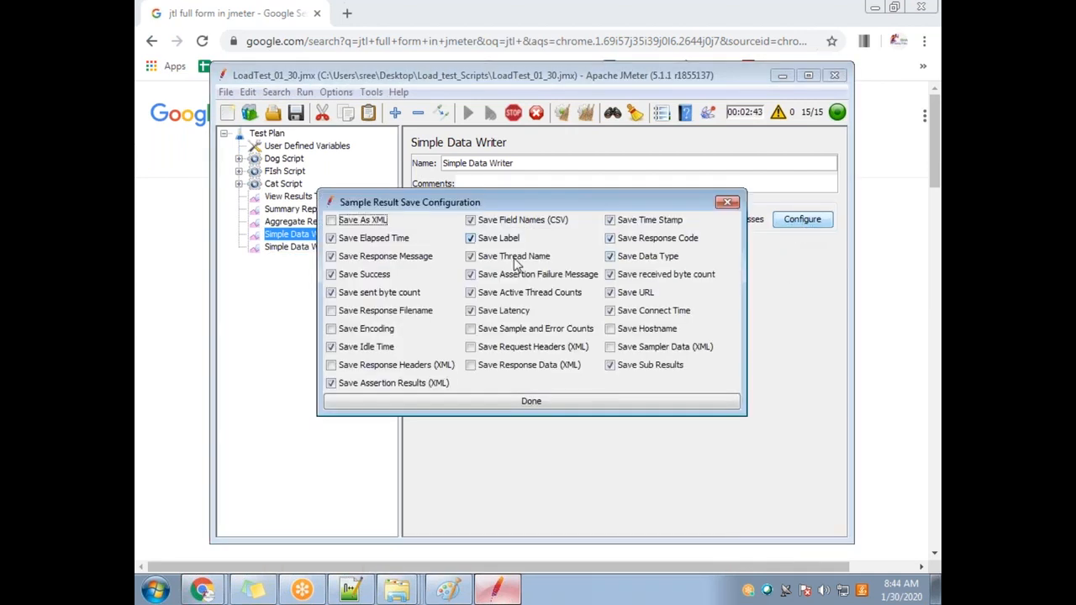
left_click(727, 202)
left_click_drag(476, 218, 510, 216)
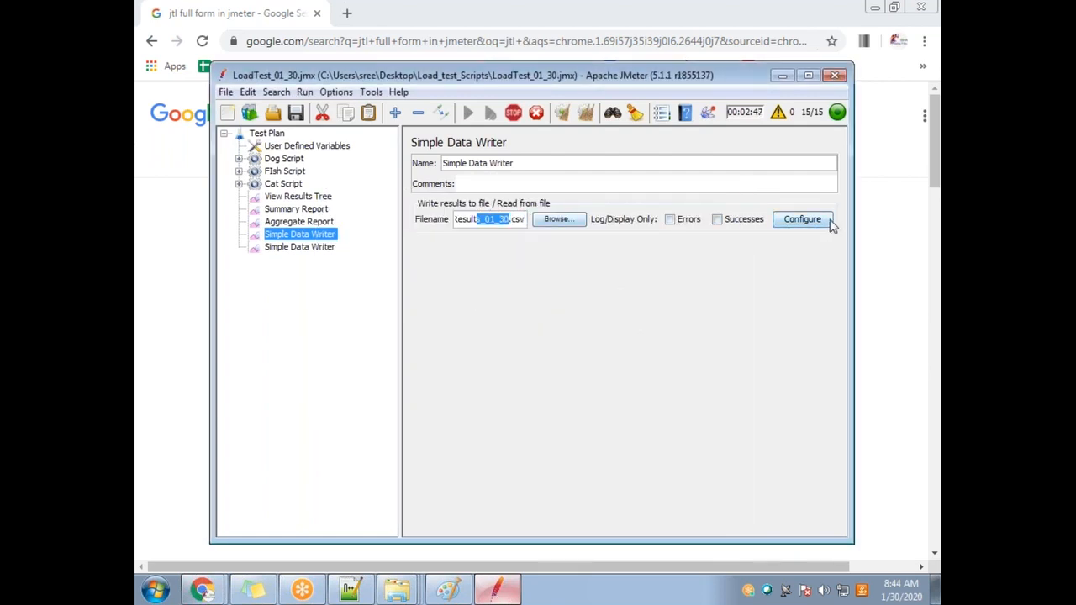
left_click(830, 222)
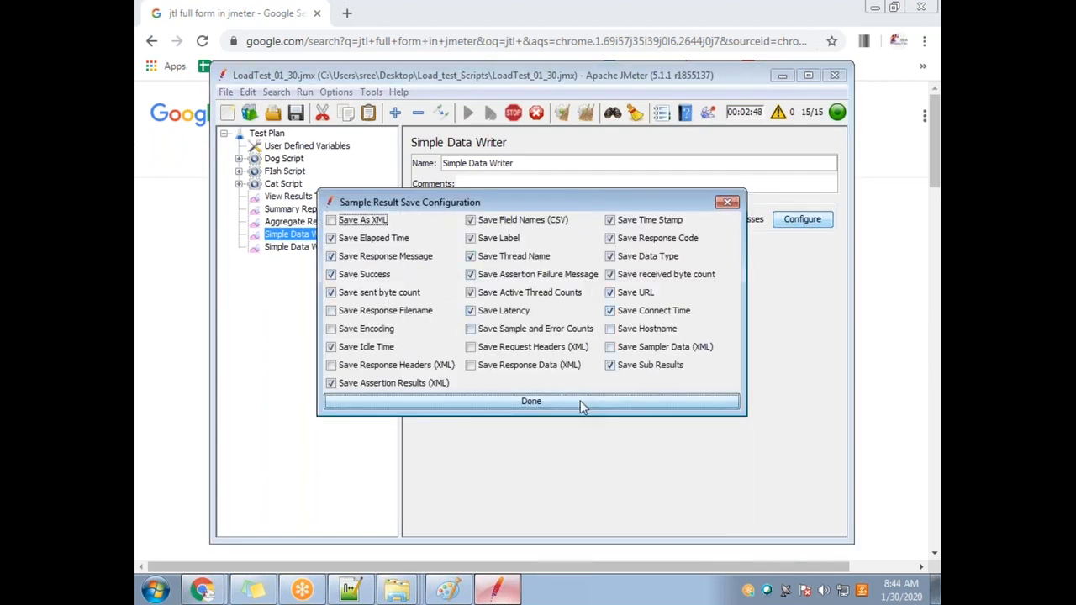
Close the .csv writer's result save configuration and stop the running load test
left_click(580, 400)
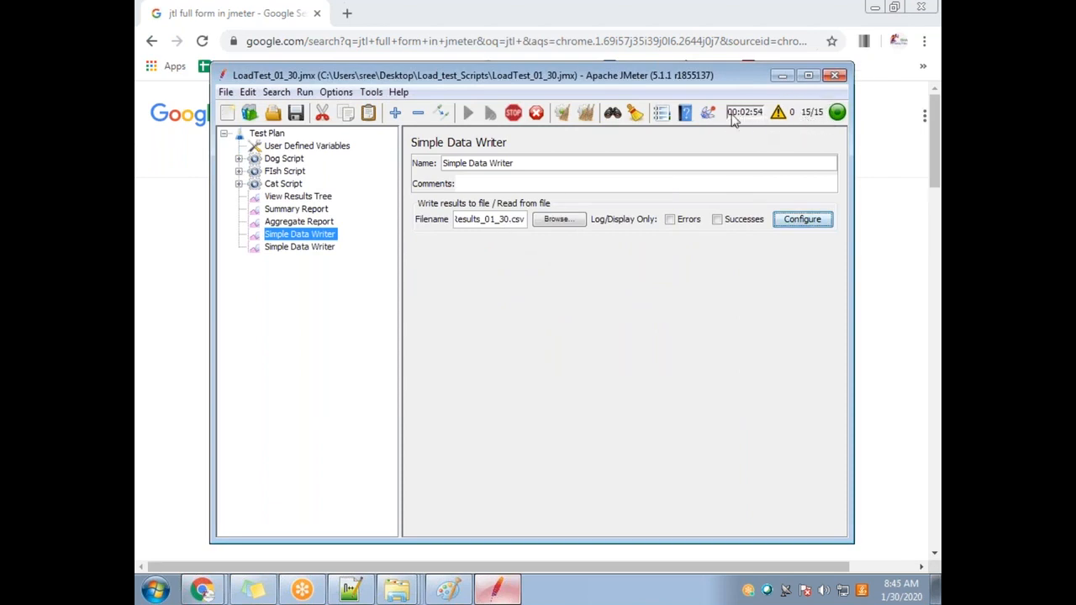
left_click(659, 29)
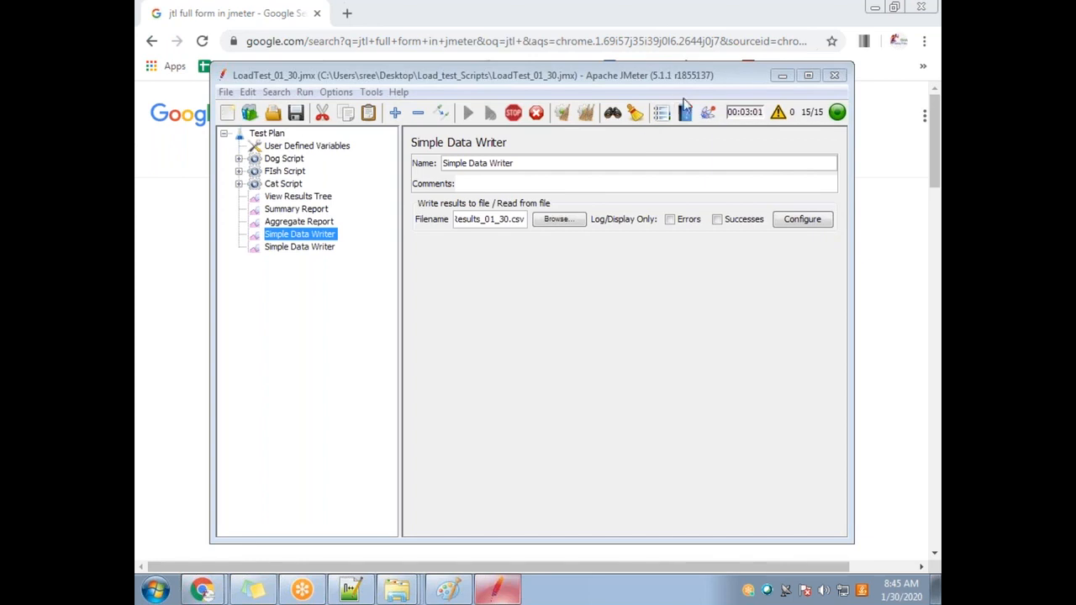
left_click_drag(463, 218, 526, 220)
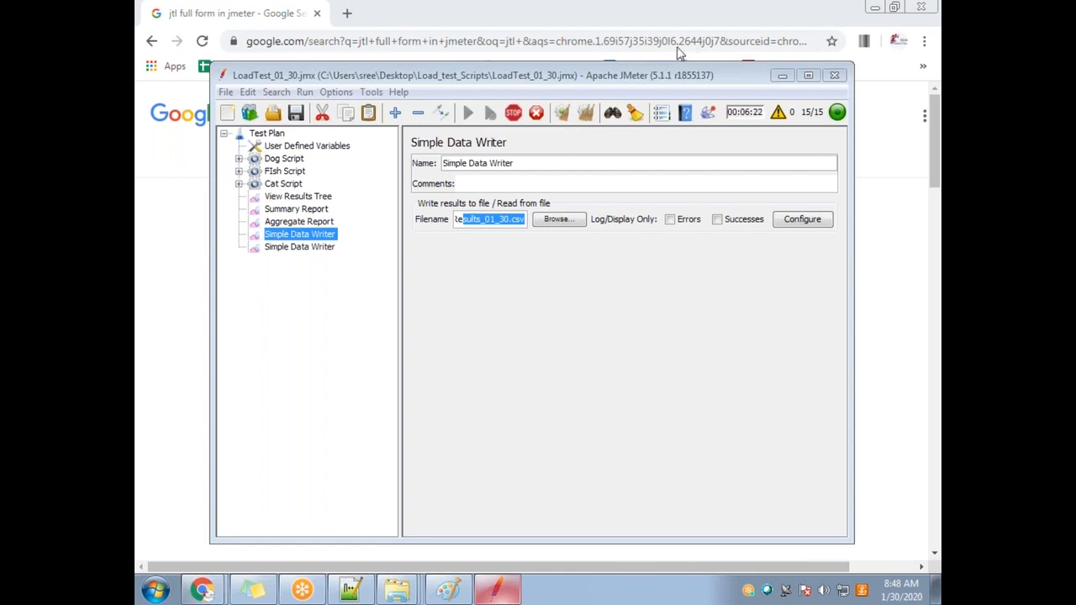
left_click(514, 114)
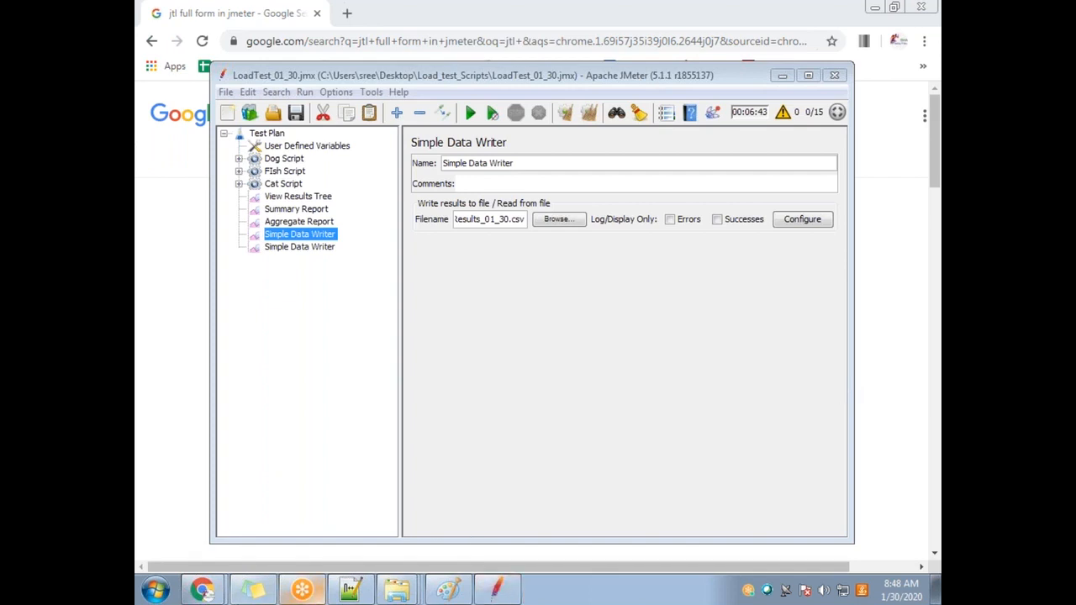
Switch to WhatsApp Web in Chrome and look at the Lr/jmeter training and LR & JMeter @ ISHA group chats
mouse_move(202, 589)
left_click(207, 530)
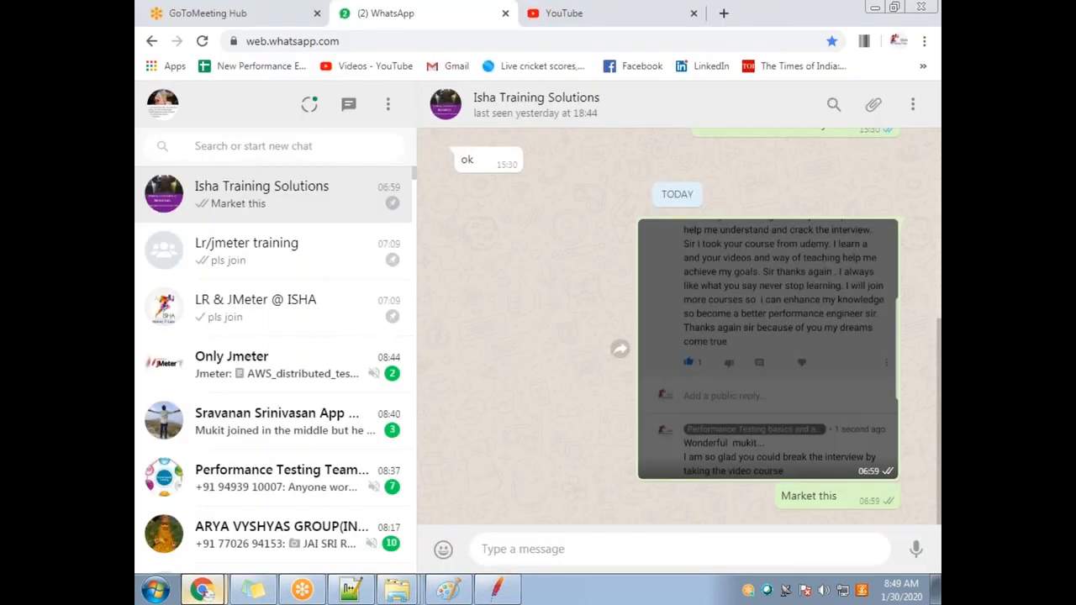
left_click(247, 261)
left_click(250, 313)
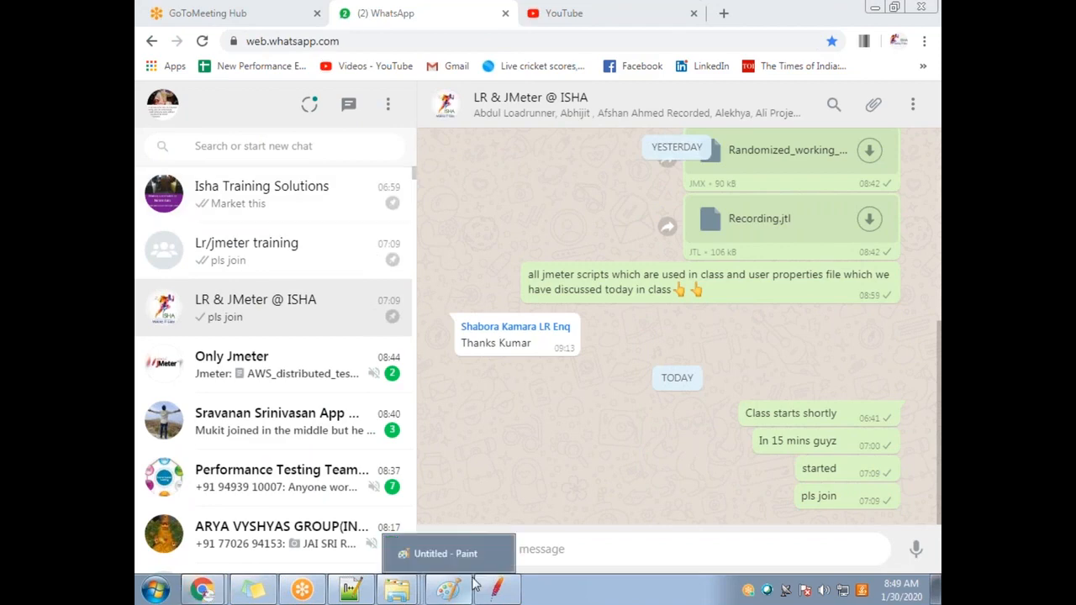
Close JMeter and open the Lr/jmeter training chat in WhatsApp
left_click(497, 589)
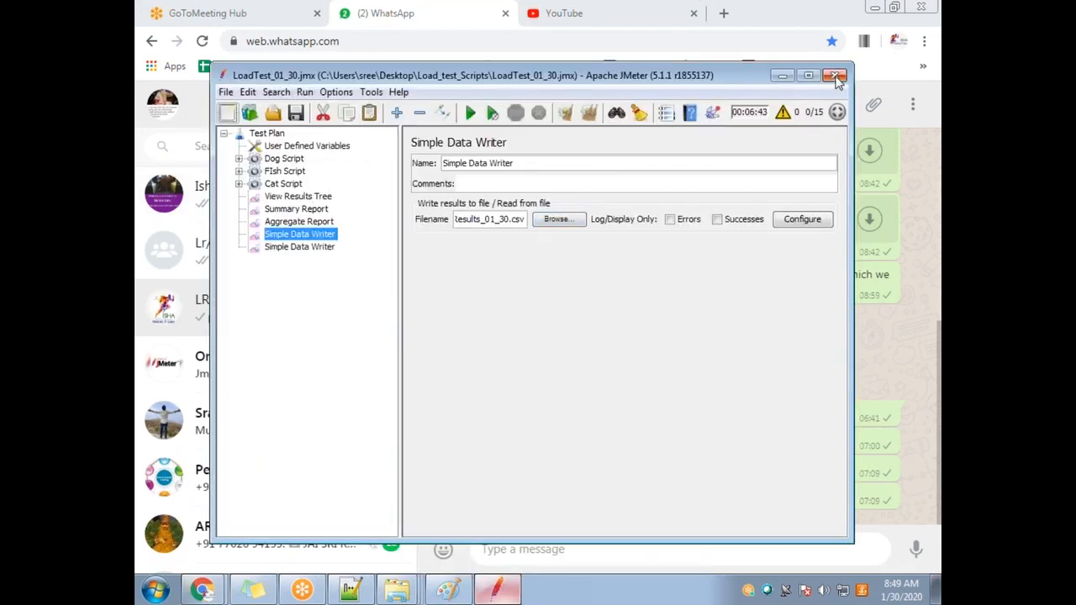
left_click(835, 76)
left_click(252, 251)
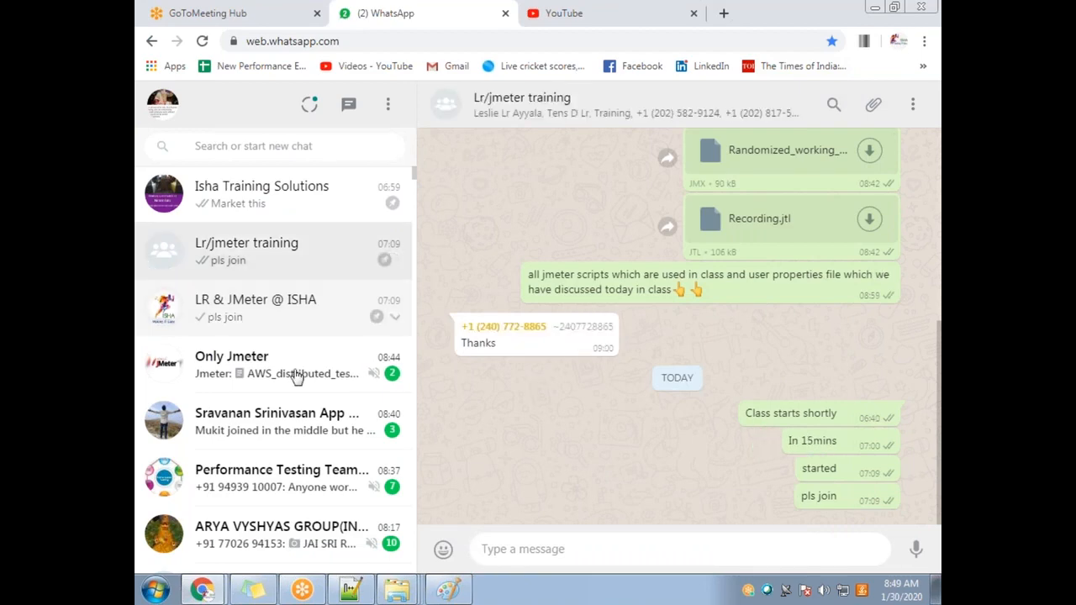
Open the Load_test_Scripts folder containing the 01_30 files and sort its contents by date modified
mouse_move(398, 593)
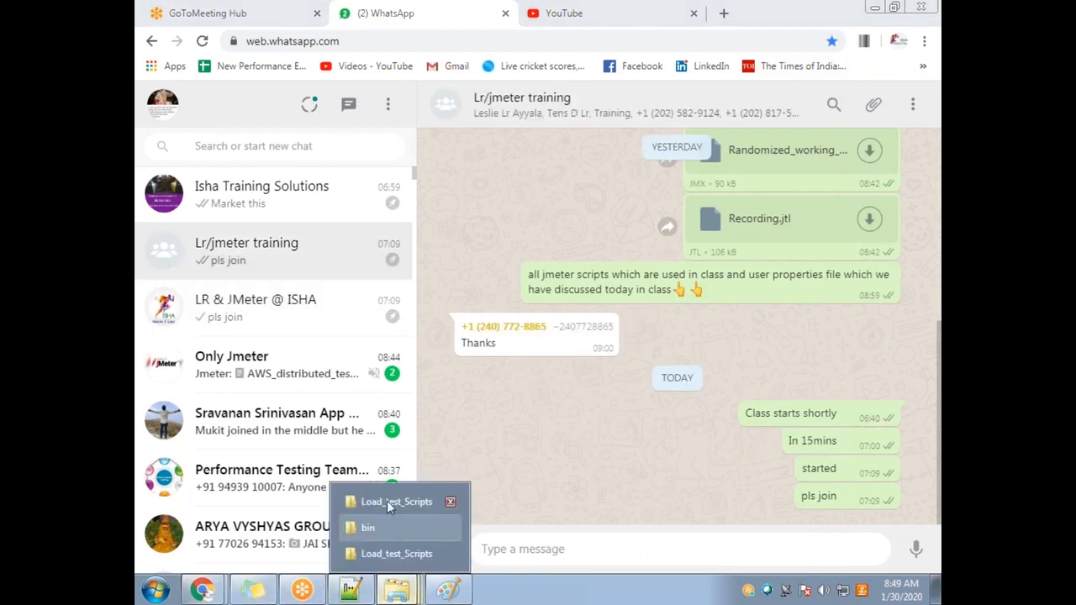
left_click(390, 499)
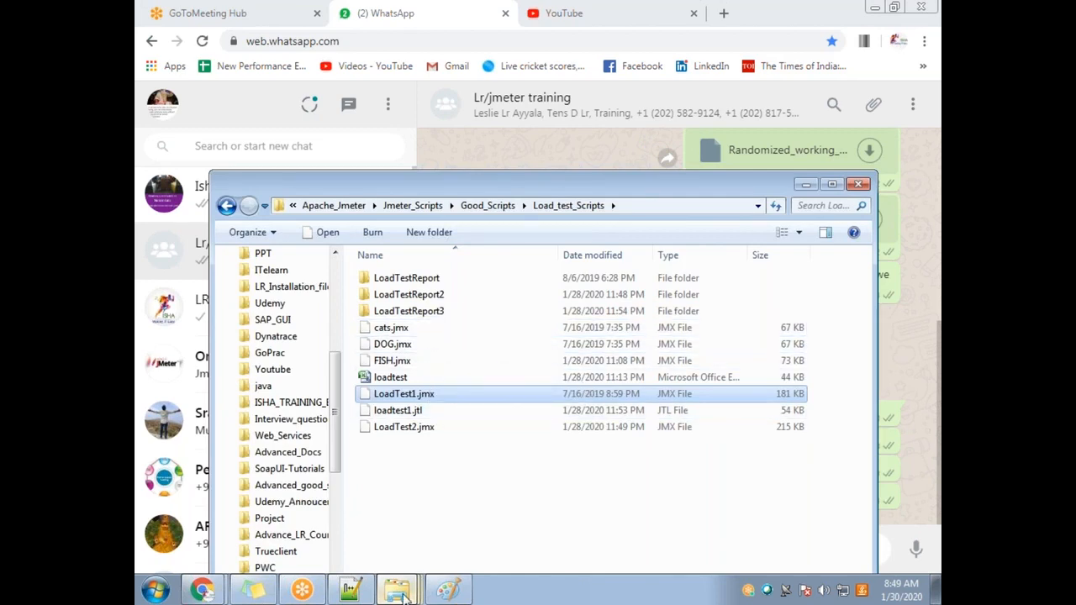
mouse_move(398, 594)
left_click(381, 550)
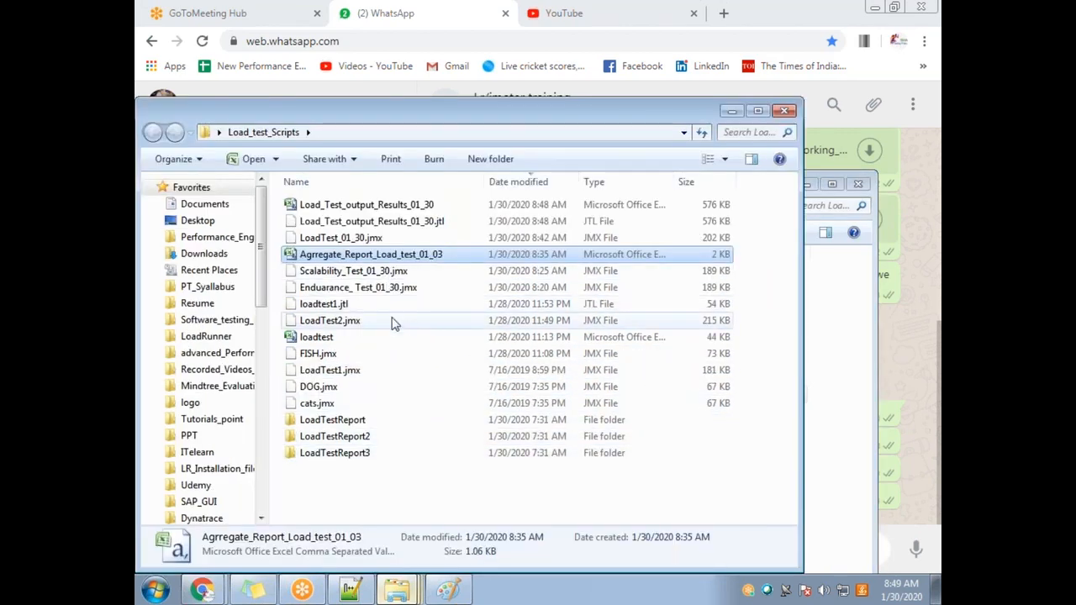
left_click(341, 402)
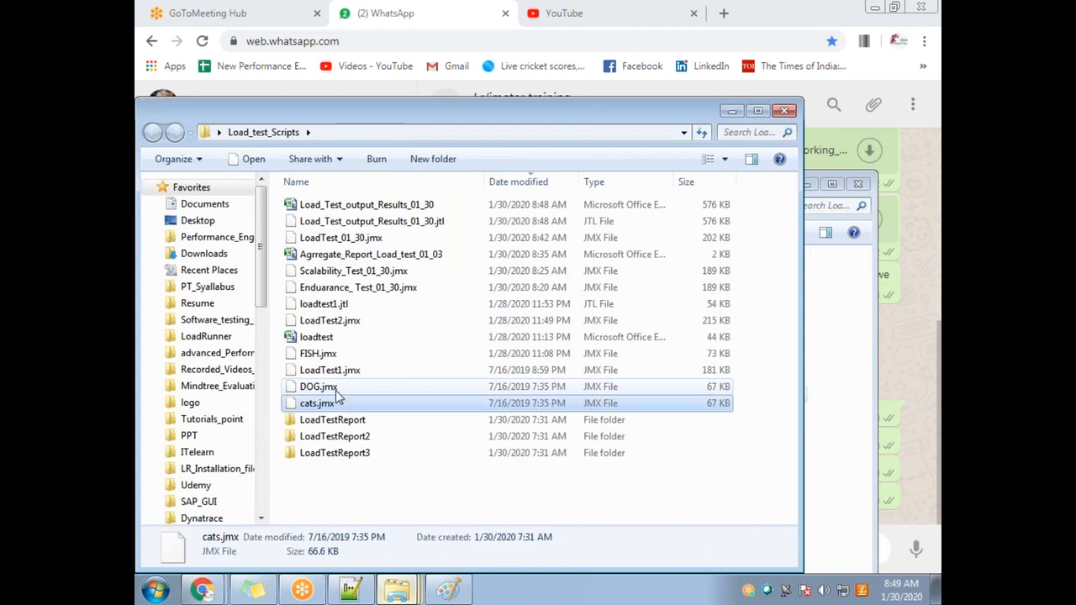
left_click(519, 187)
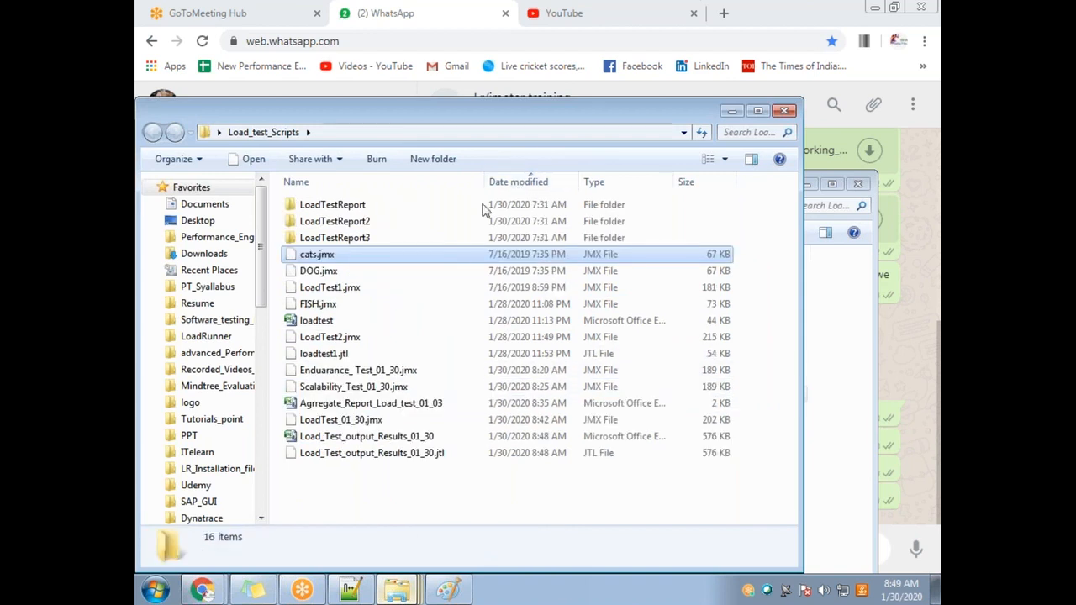
left_click(344, 455)
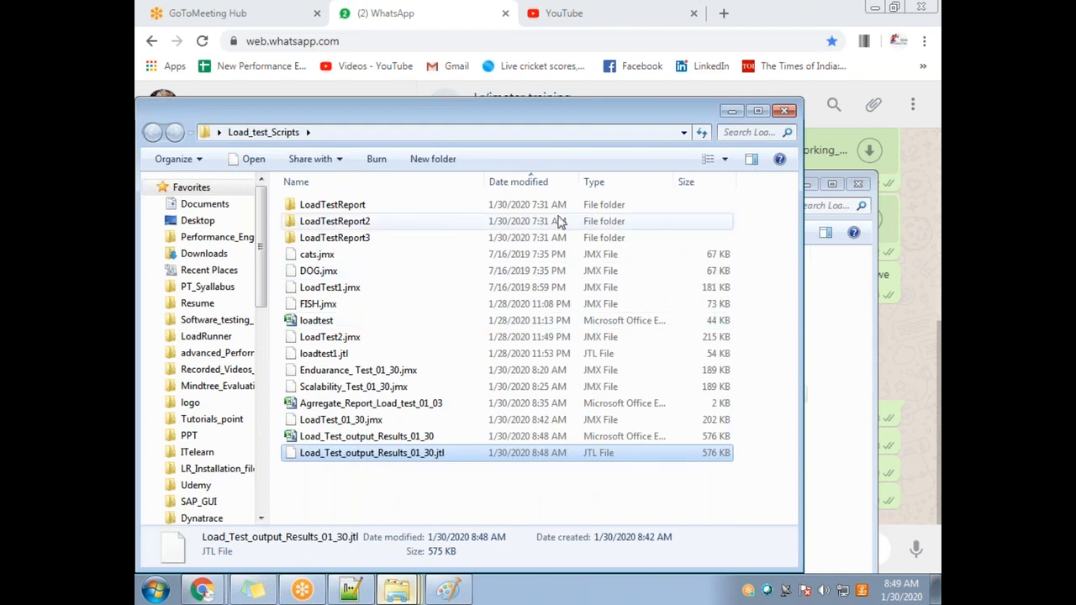
Sort the folder by type and select all .jmx files from cats.jmx through Scalability_Test_01_30.jmx
left_click(605, 183)
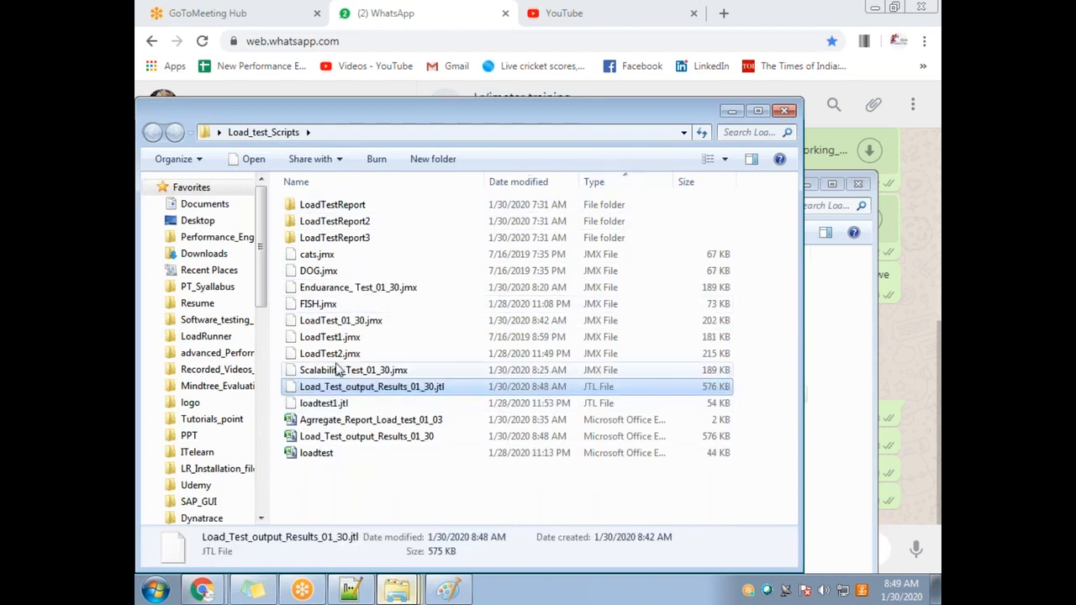
left_click(330, 337)
left_click(319, 303)
left_click(318, 270)
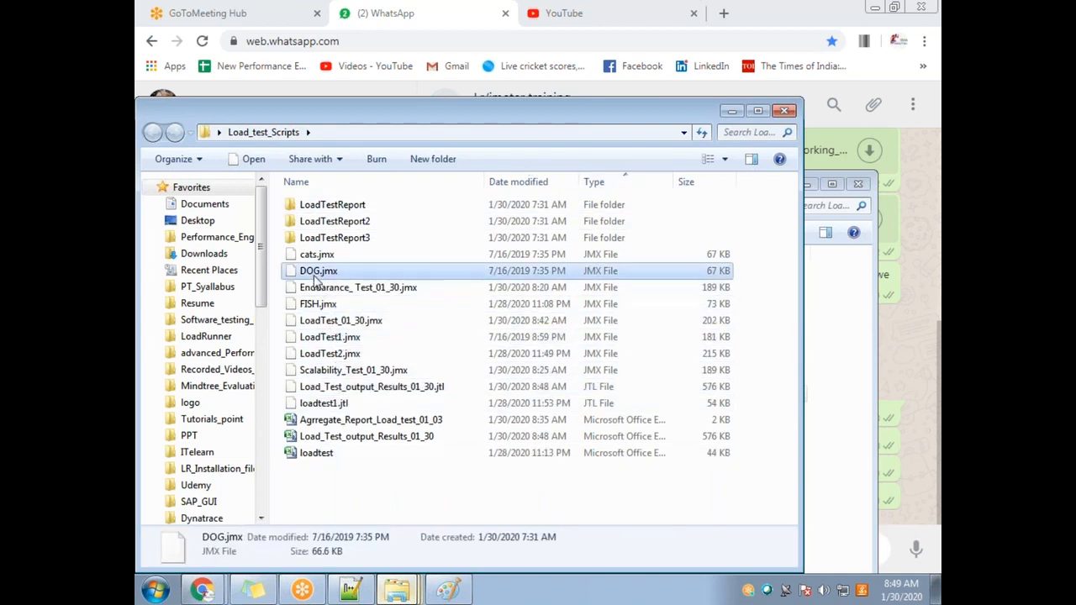
left_click(320, 255)
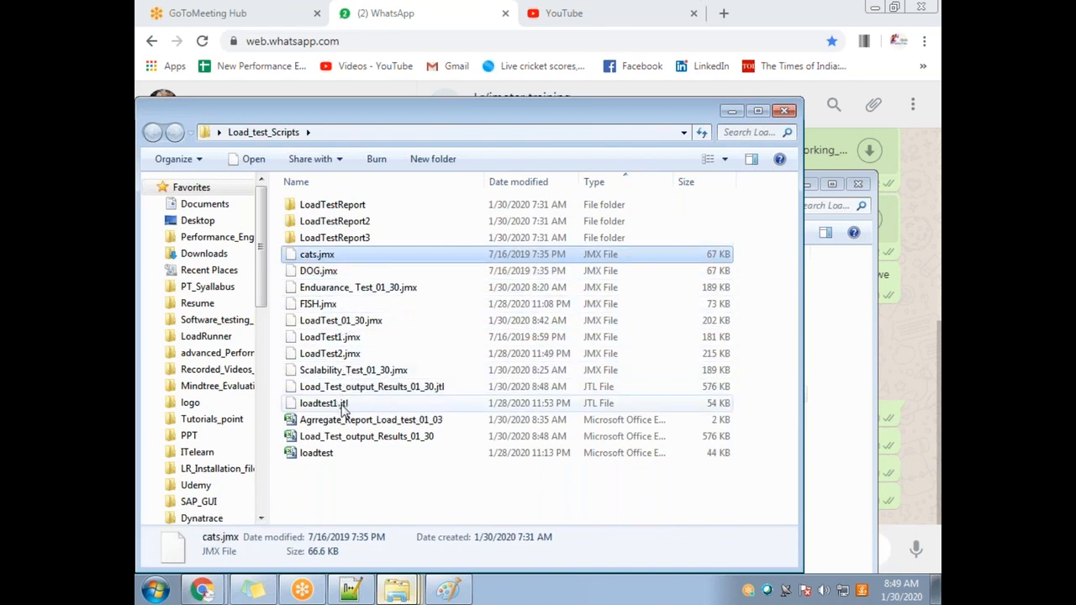
left_click(378, 386, "shift")
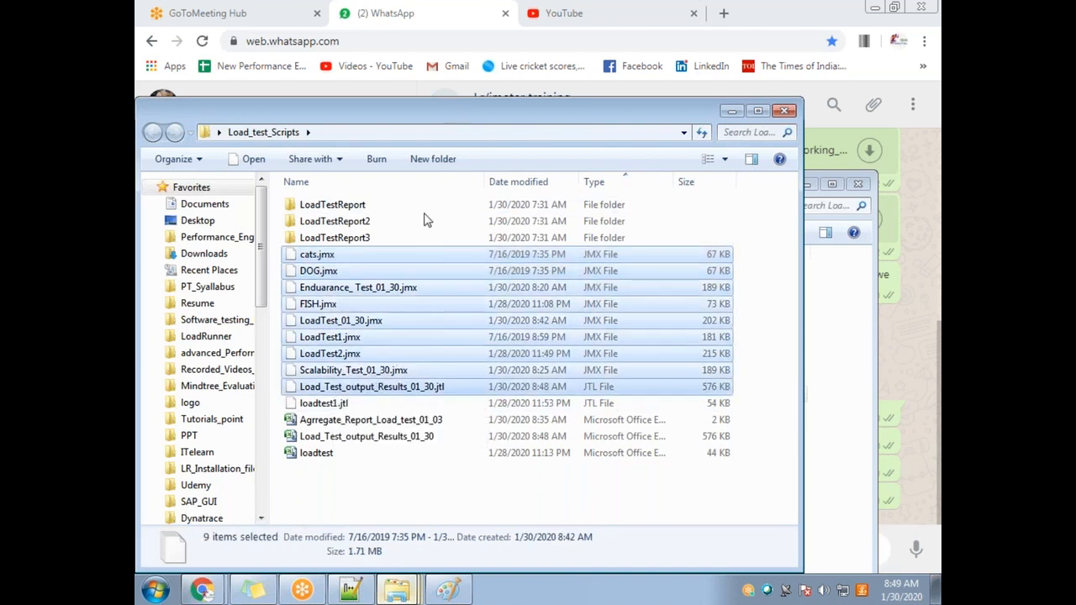
key("shift+Up")
Close the other Load_test_Scripts window under Good_Scripts and attach the selected .jmx files to the Lr/jmeter training chat
left_click_drag(440, 124, 824, 188)
left_click_drag(499, 190, 316, 265)
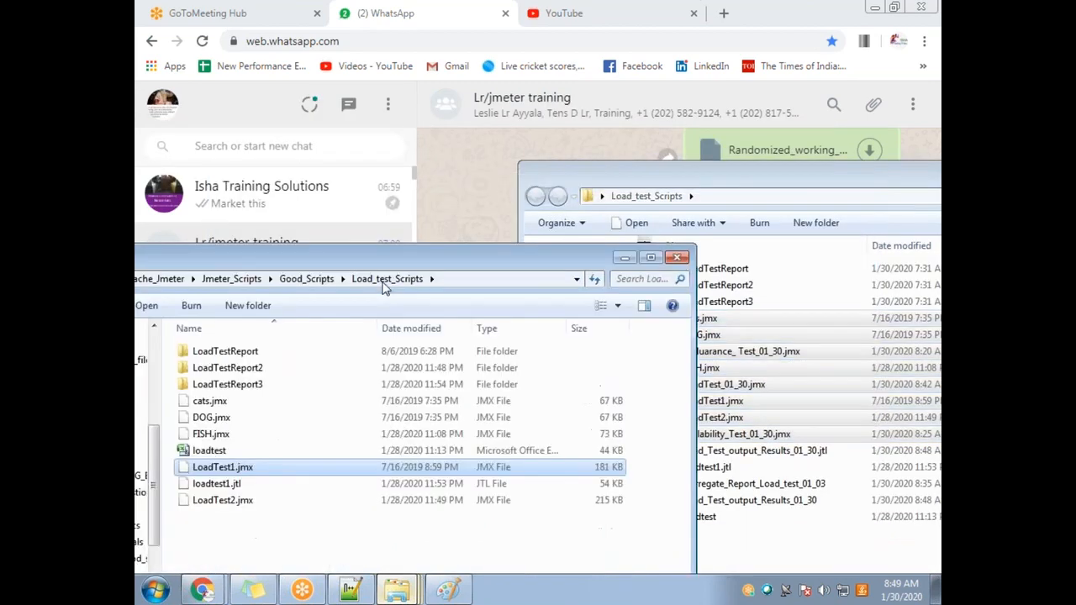
left_click(679, 256)
left_click_drag(708, 327, 276, 367)
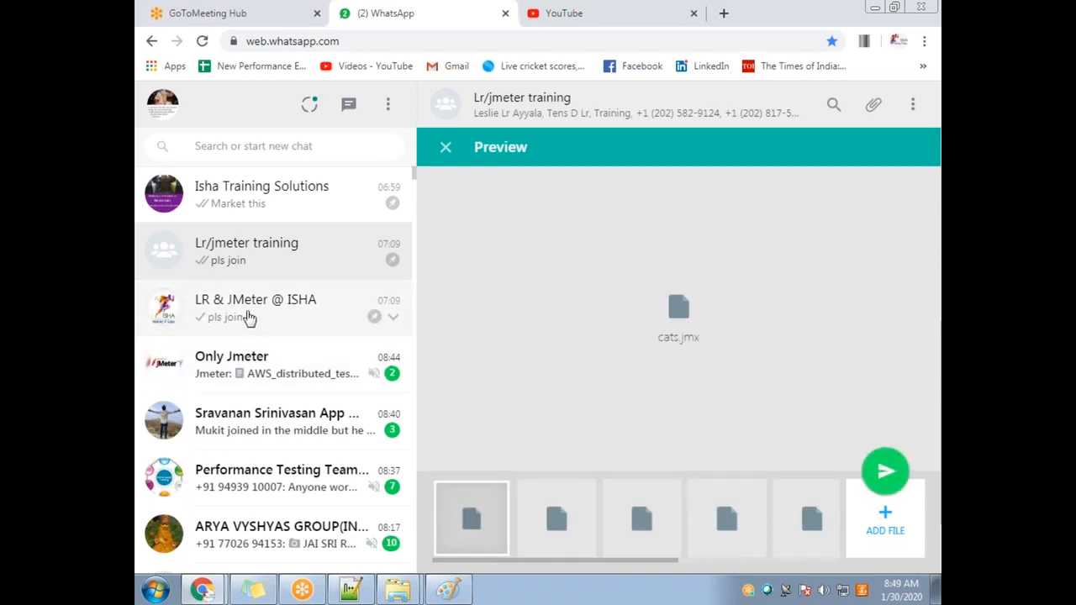
Attach the same .jmx files to the LR & JMeter @ ISHA chat and send them
left_click(249, 318)
key("alt+Tab")
left_click_drag(701, 325, 479, 356)
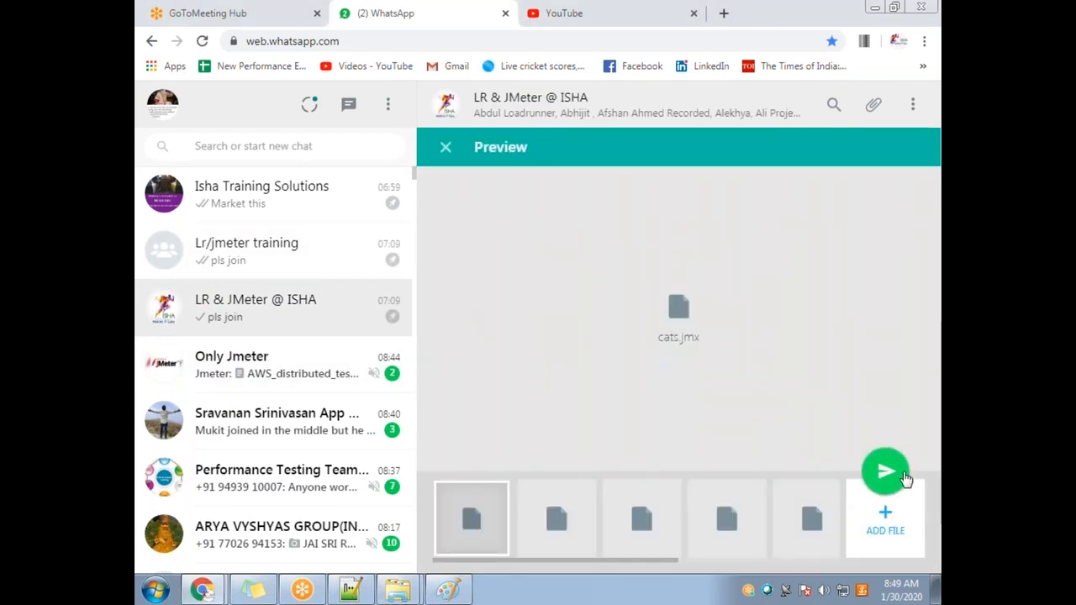
left_click(887, 473)
Return to the Lr/jmeter training chat and send its attached .jmx files
left_click(233, 269)
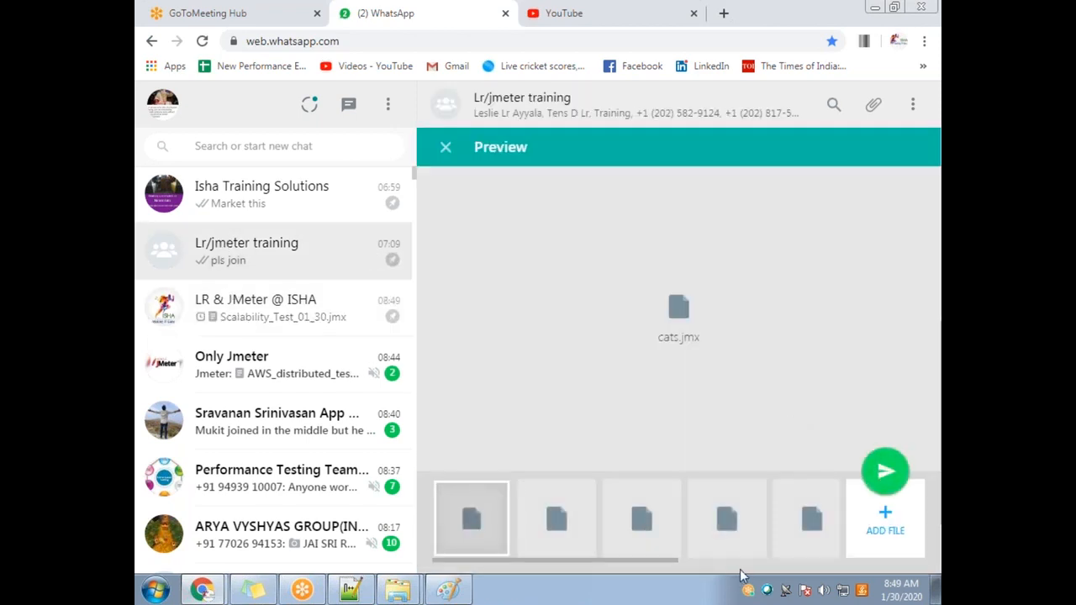
left_click(885, 474)
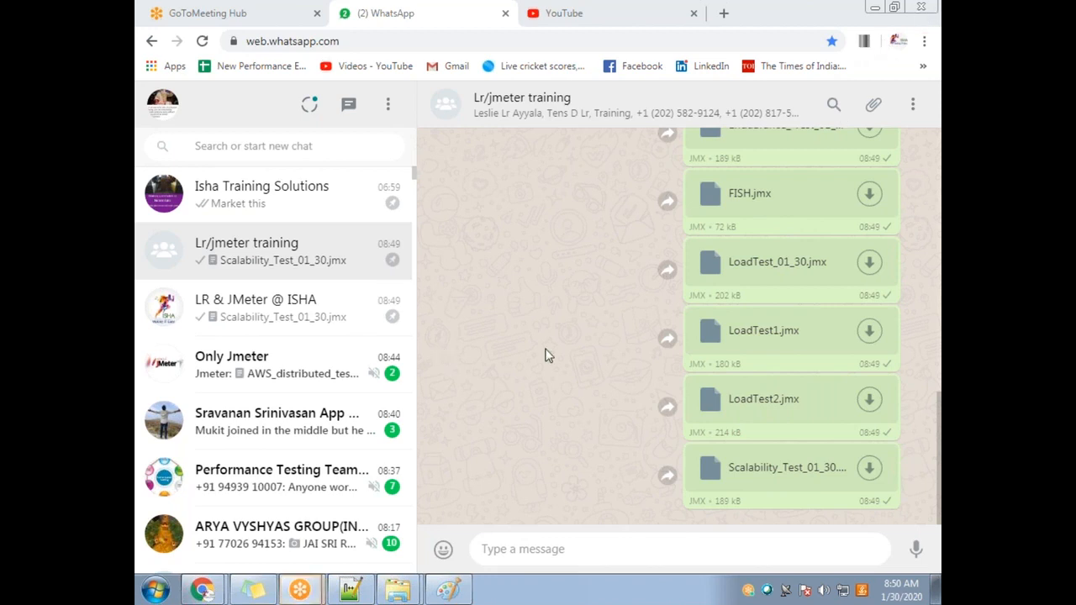
left_click(525, 247)
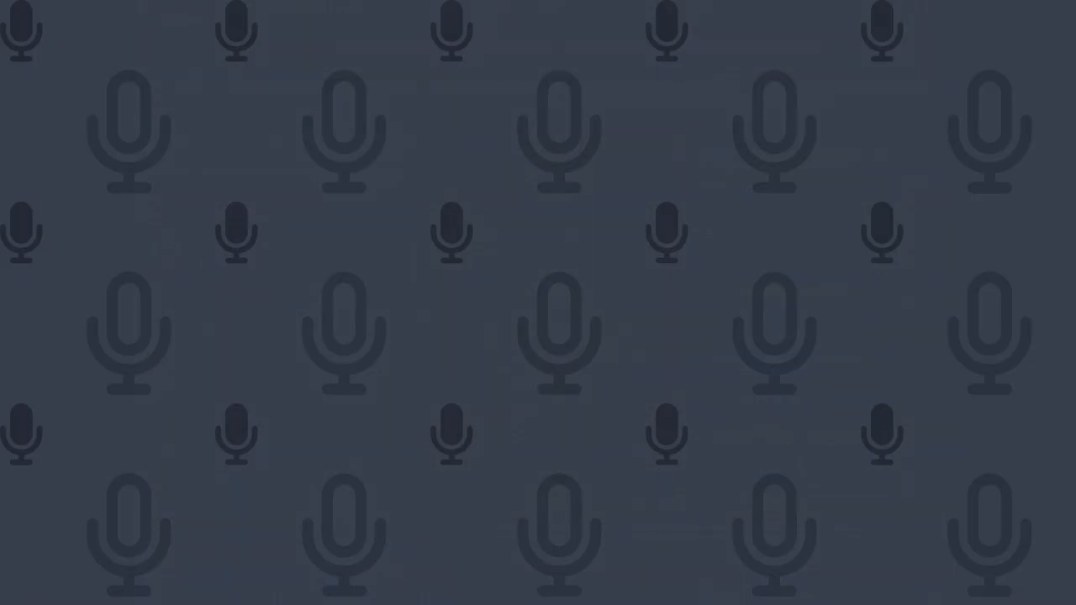